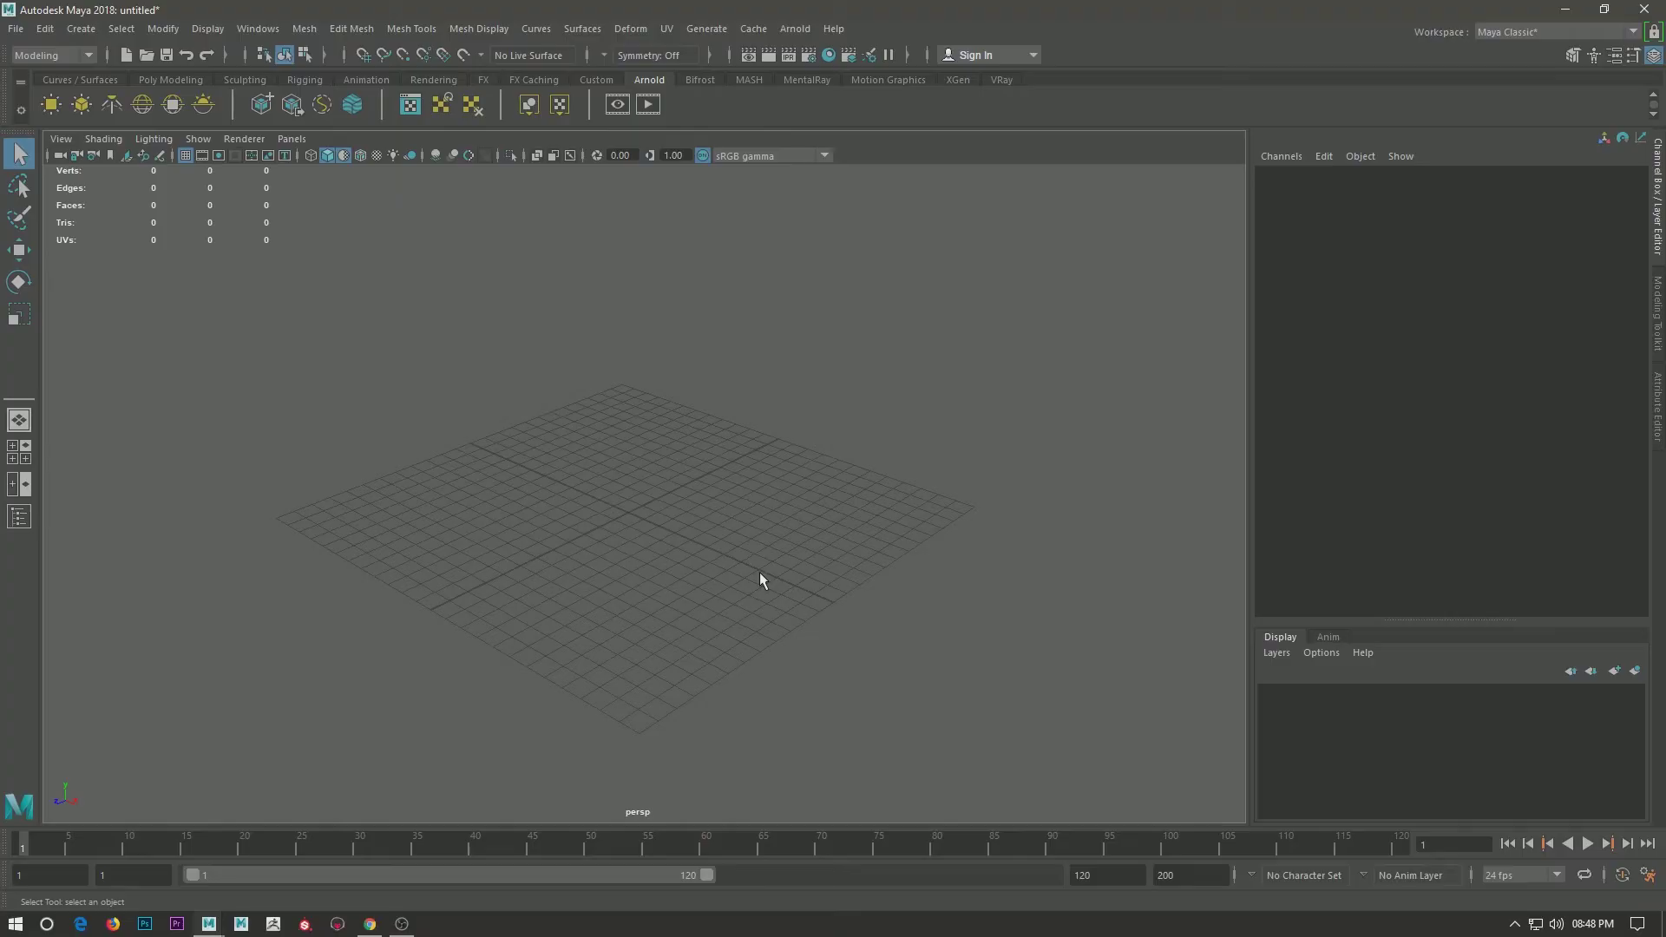
Make a first pass at the cube's size, entering 5 and a height of 6.
left_click_drag(756, 678, 772, 635, "alt")
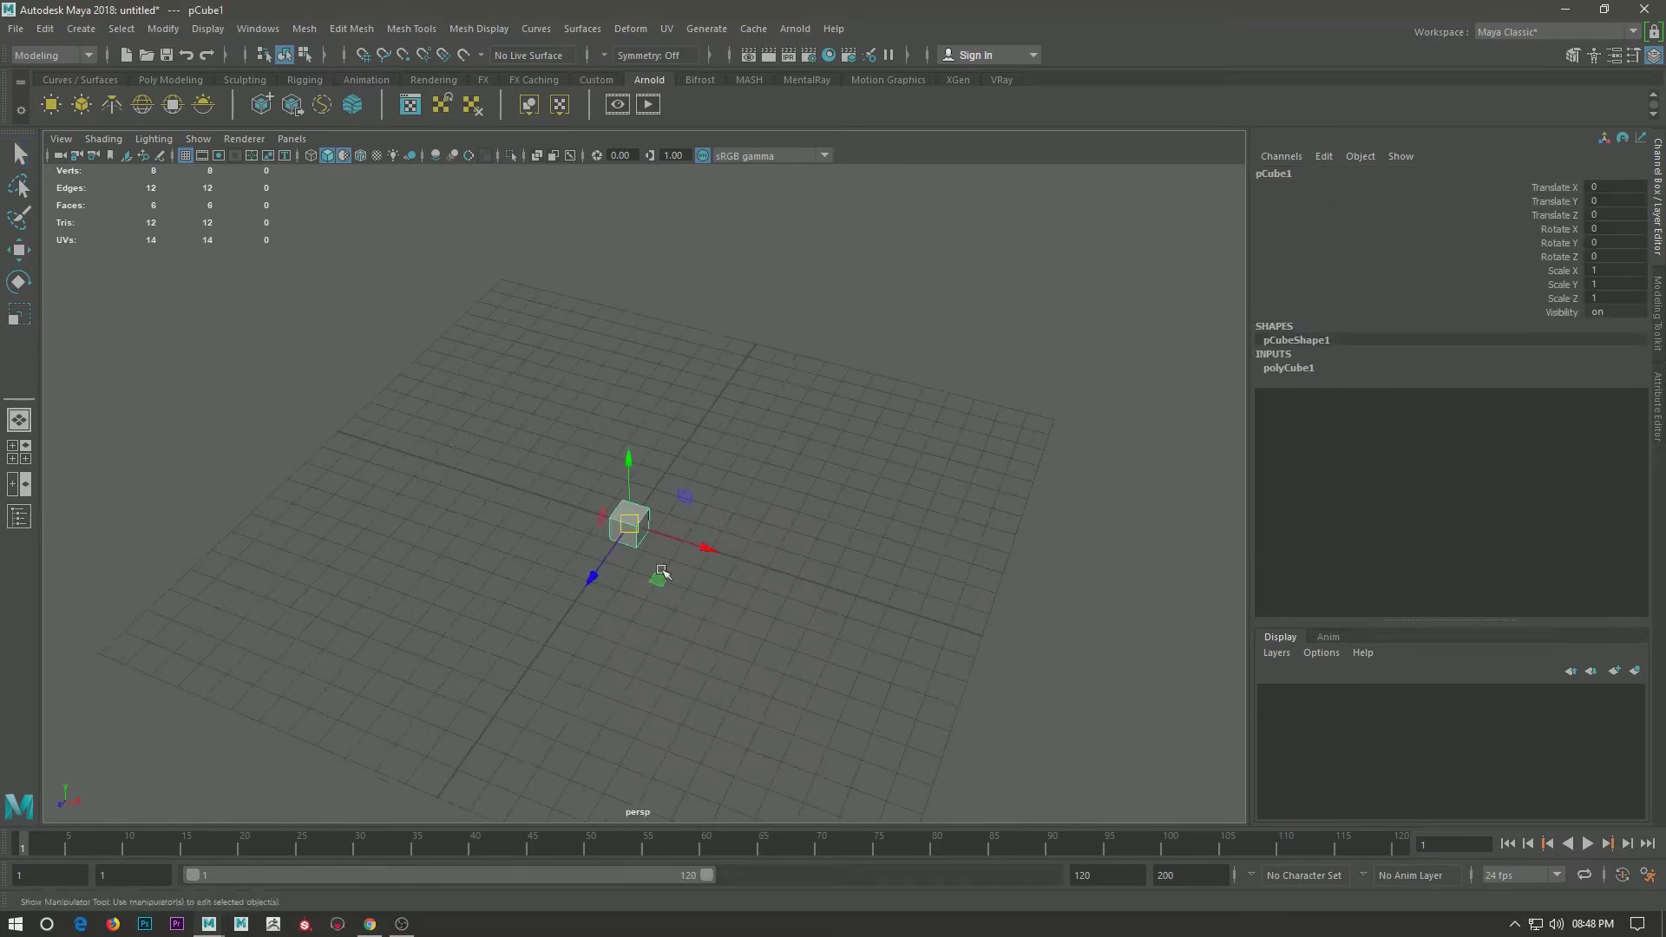
key("t")
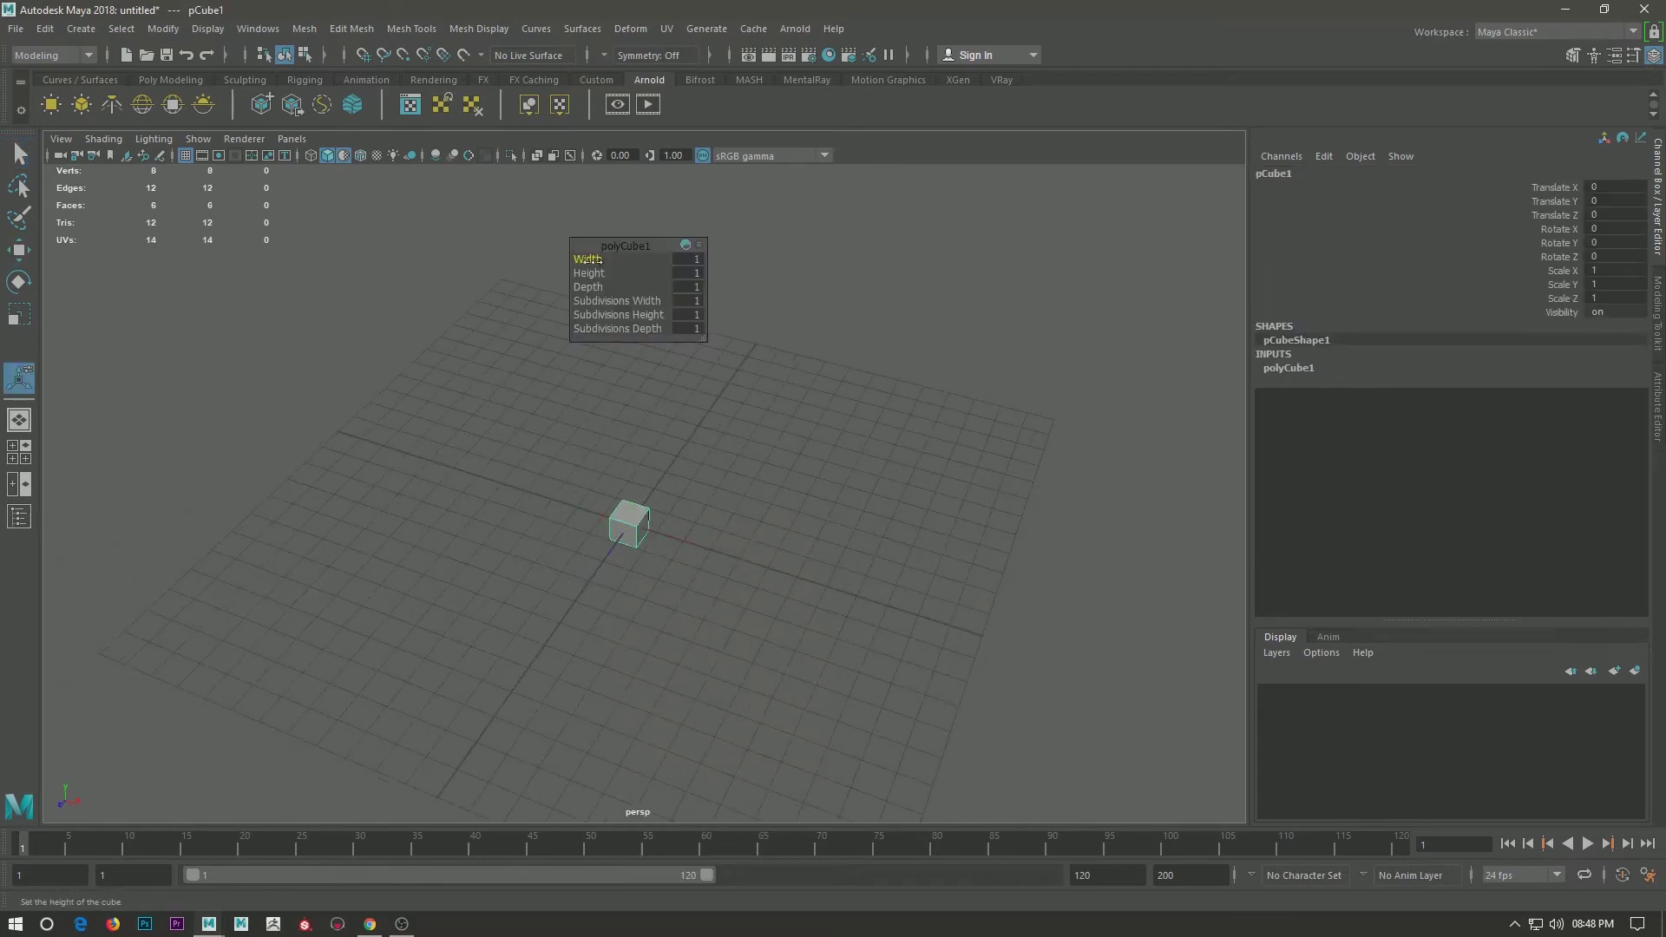
left_click_drag(688, 422, 699, 539, "alt")
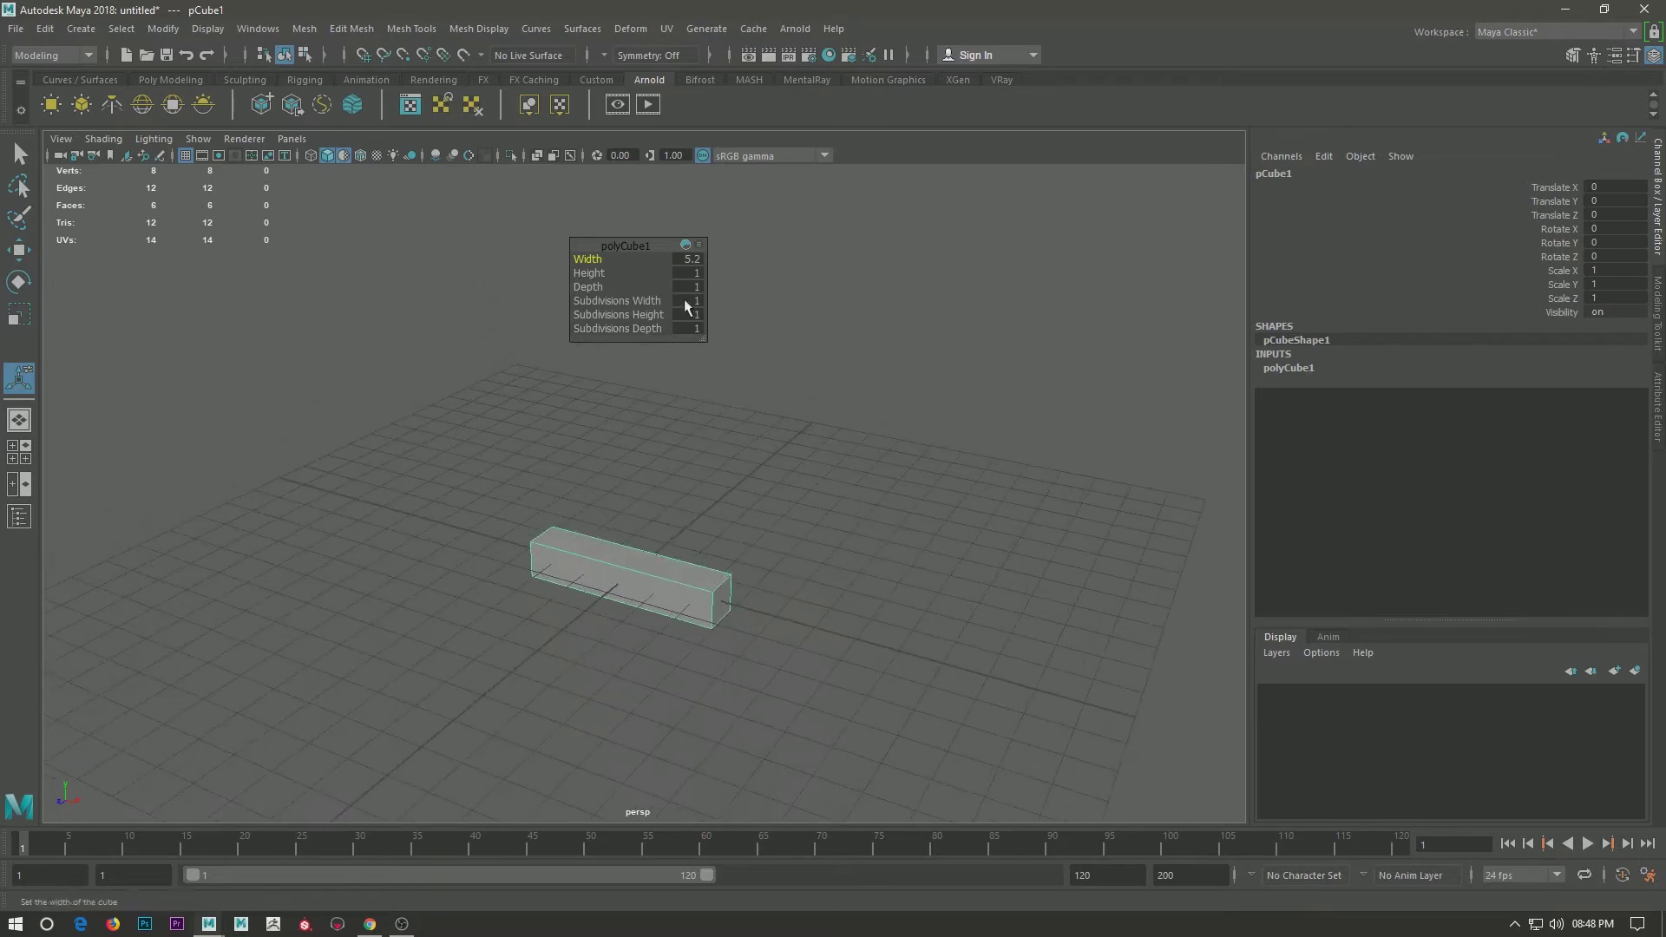
type("5")
key("Return")
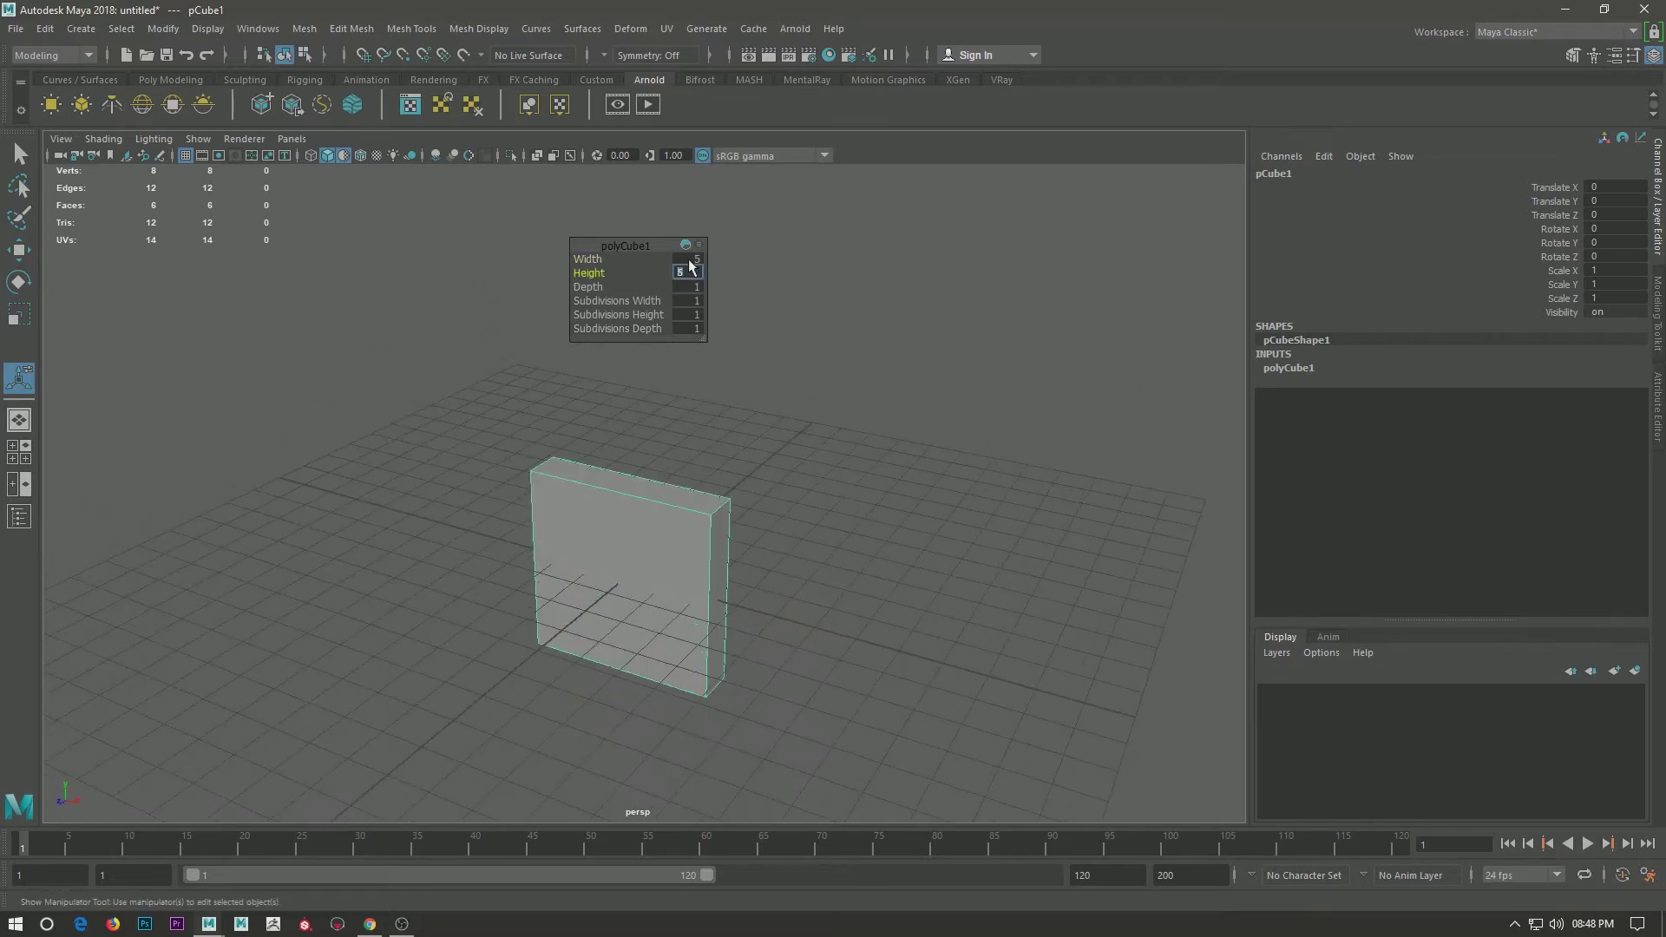
type("5")
key("Return")
key("w")
mouse_move(691, 265)
left_mouse_down("alt")
mouse_move(729, 632)
mouse_move(651, 409)
left_mouse_up("alt")
type("t")
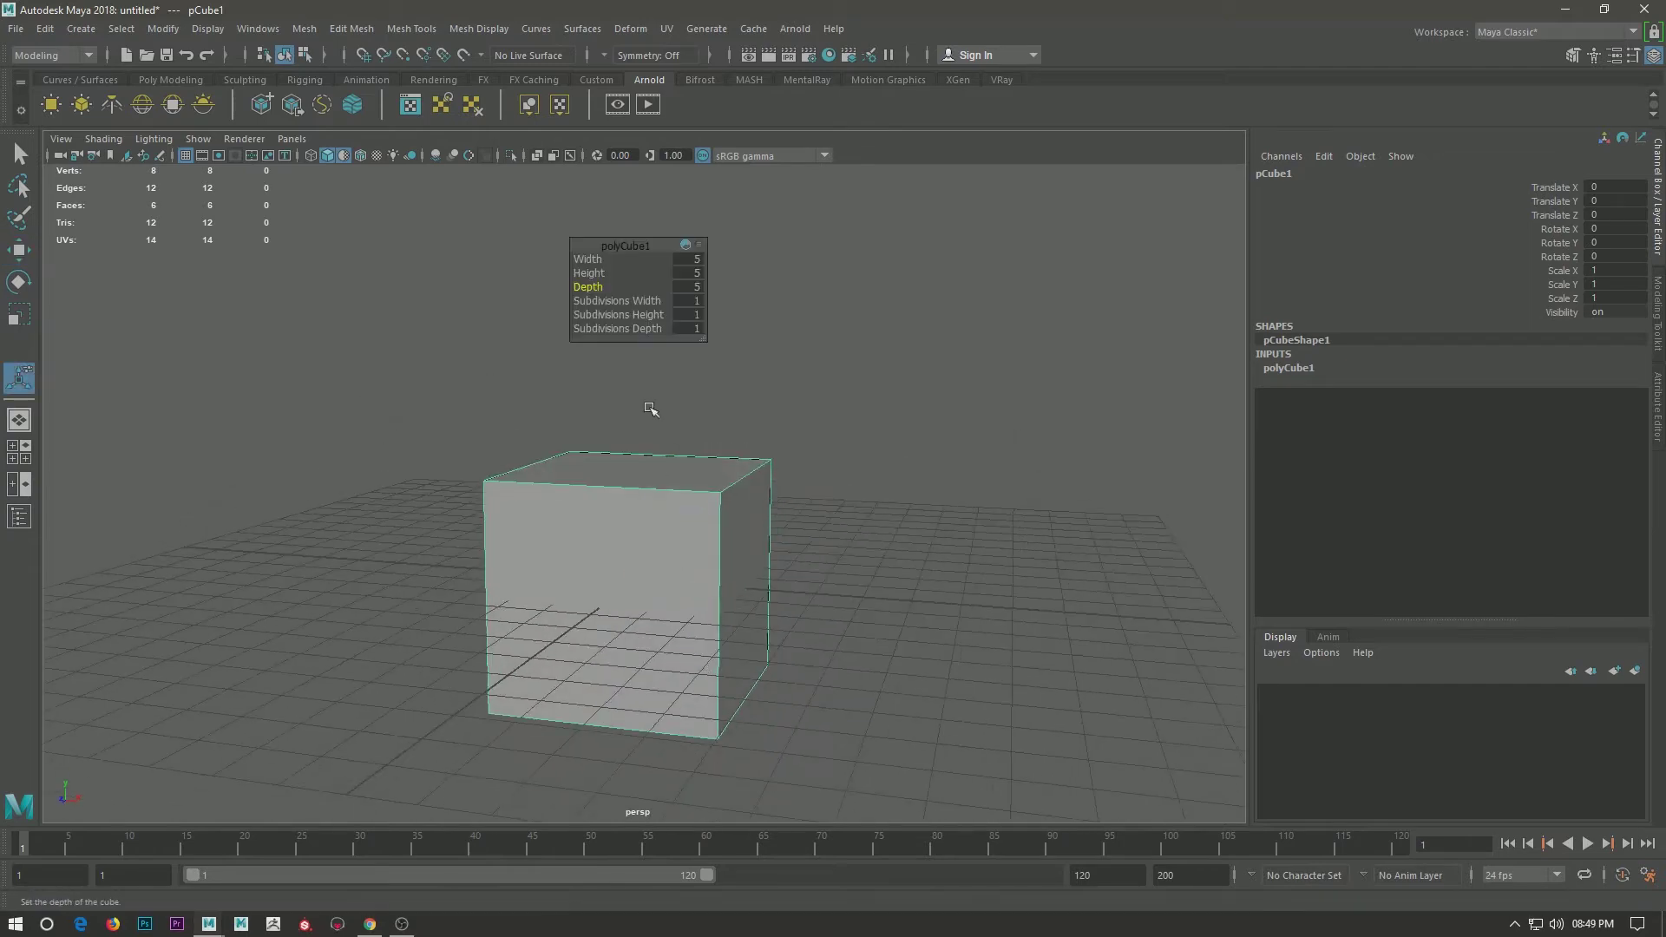
type("6")
key("Return")
key("w")
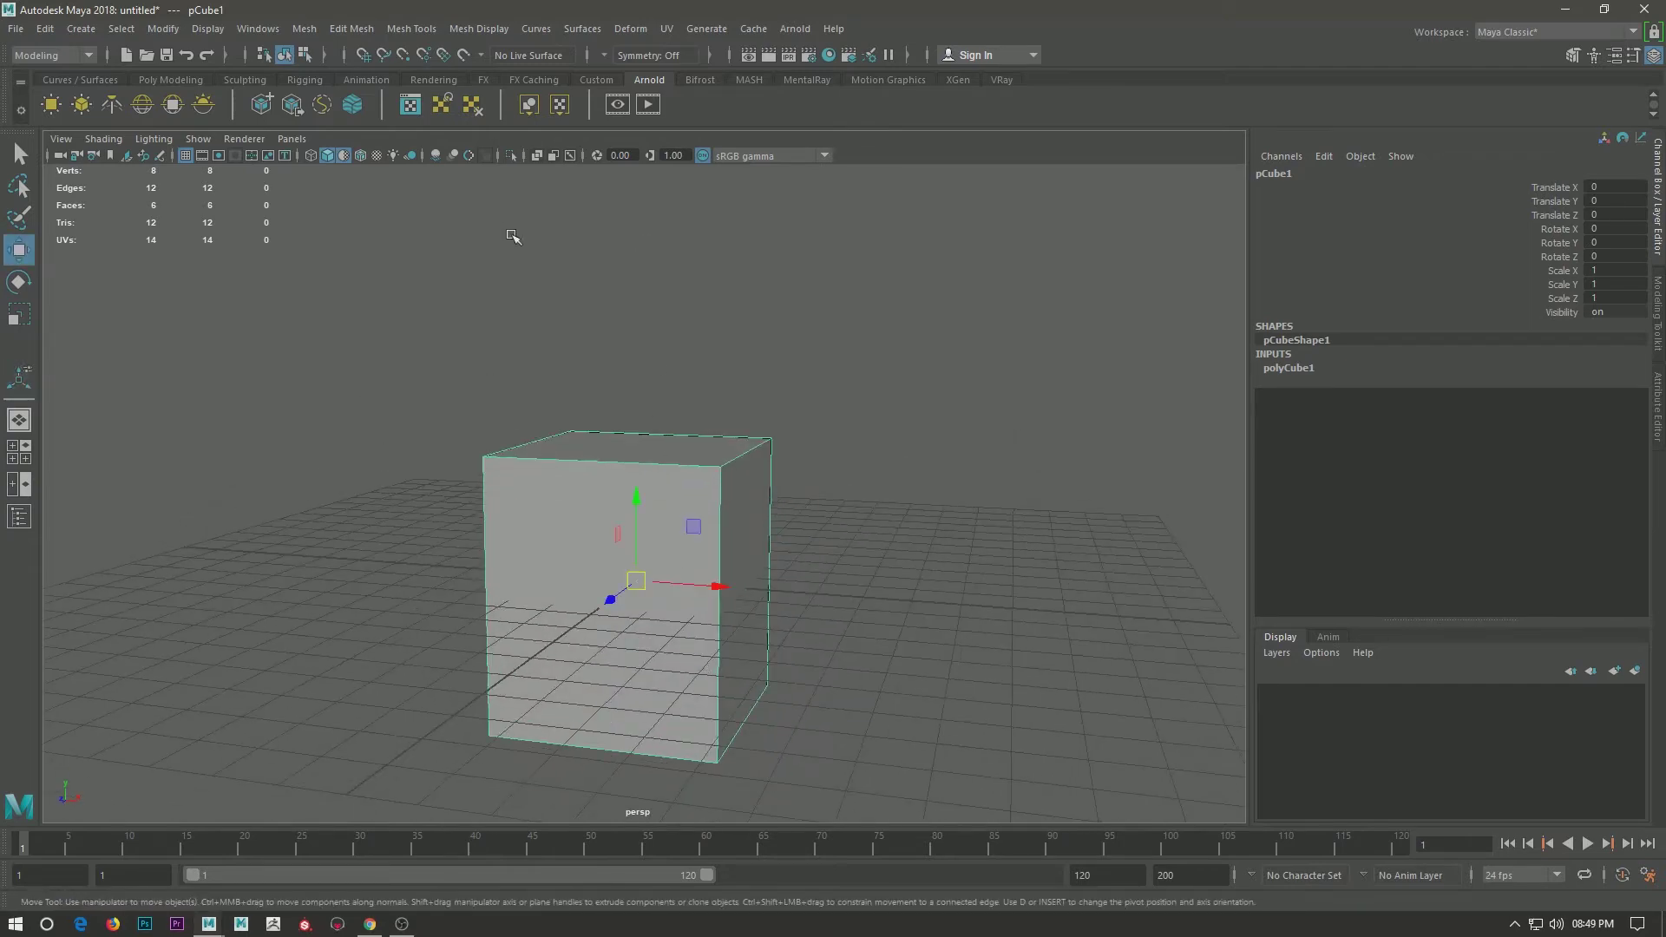
Correct the cube to width 4 and height 5, giving a 4×5×4 box.
mouse_move(607, 452)
left_mouse_down("alt")
mouse_move(543, 469)
mouse_move(717, 361)
left_mouse_up("alt")
right_click_drag(718, 361, 613, 500, "alt")
mouse_move(612, 501)
left_mouse_down("alt")
mouse_move(509, 517)
mouse_move(588, 532)
left_mouse_up("alt")
key("t")
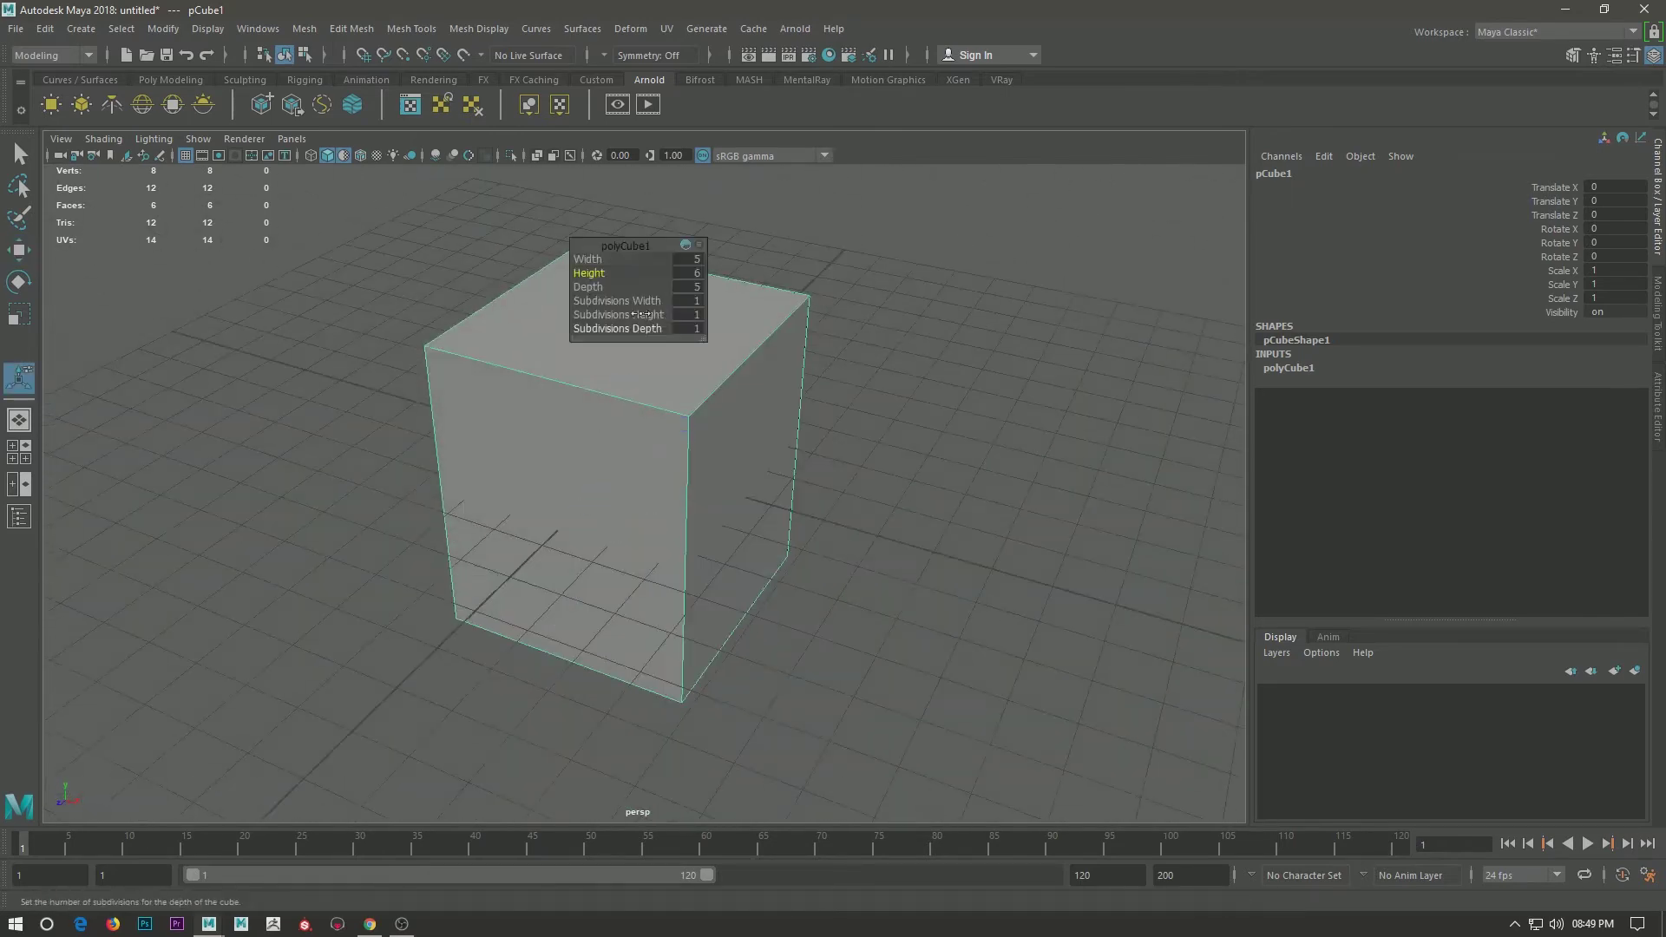
key("Tab")
type("4")
key("Return")
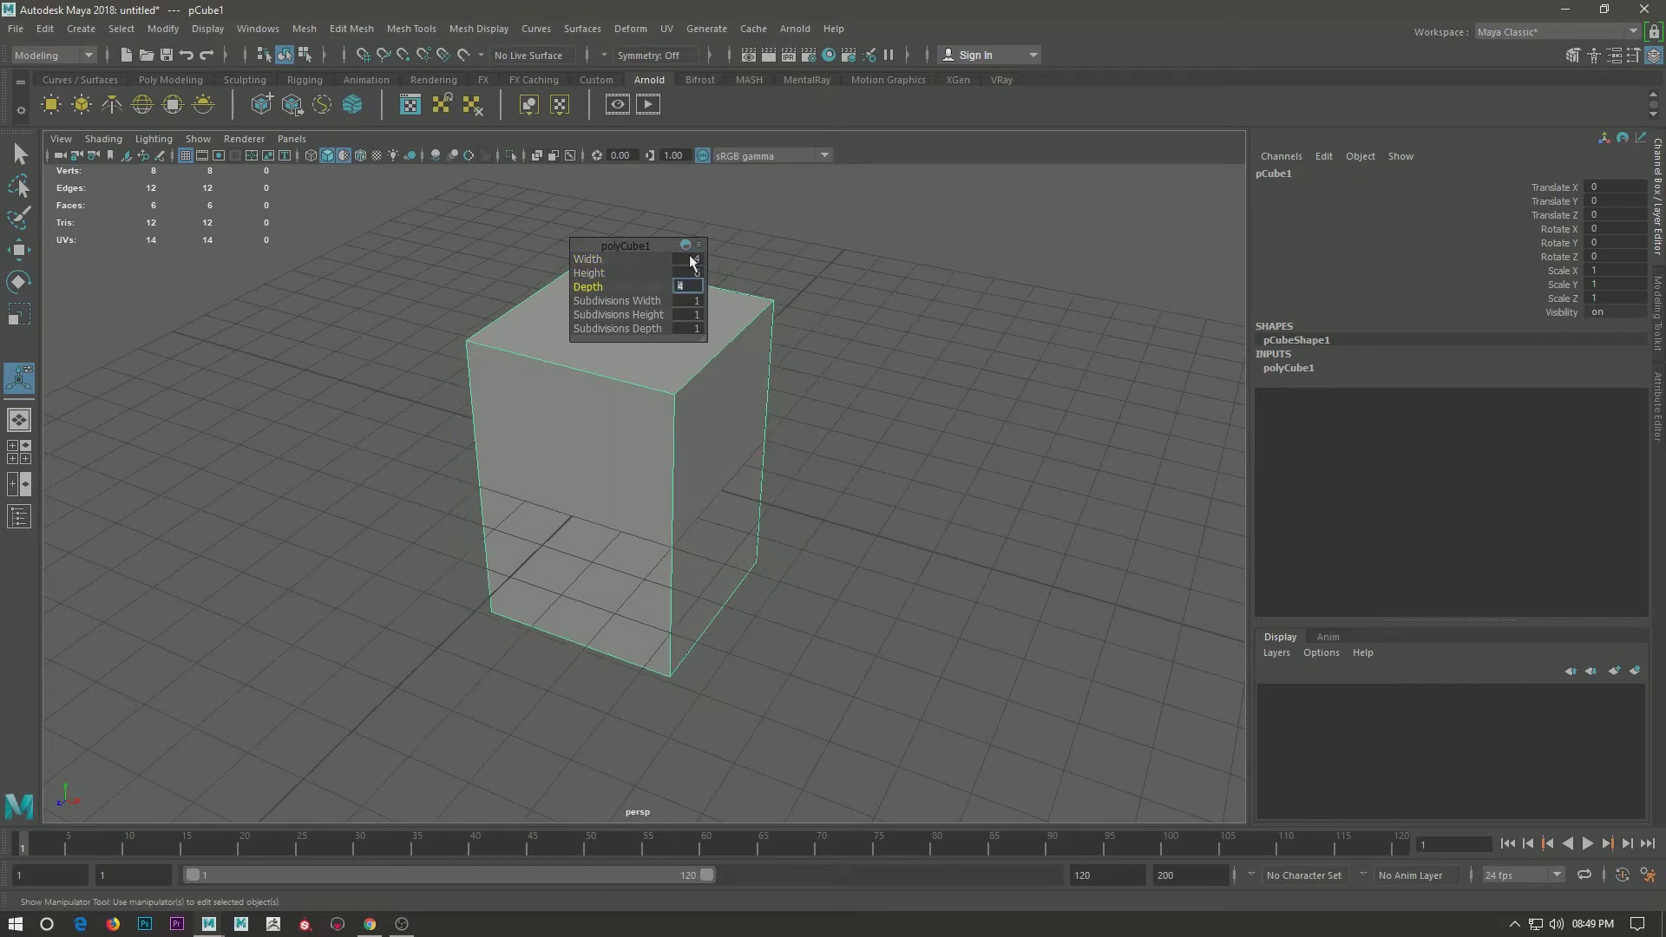
left_click_drag(635, 337, 787, 468, "alt")
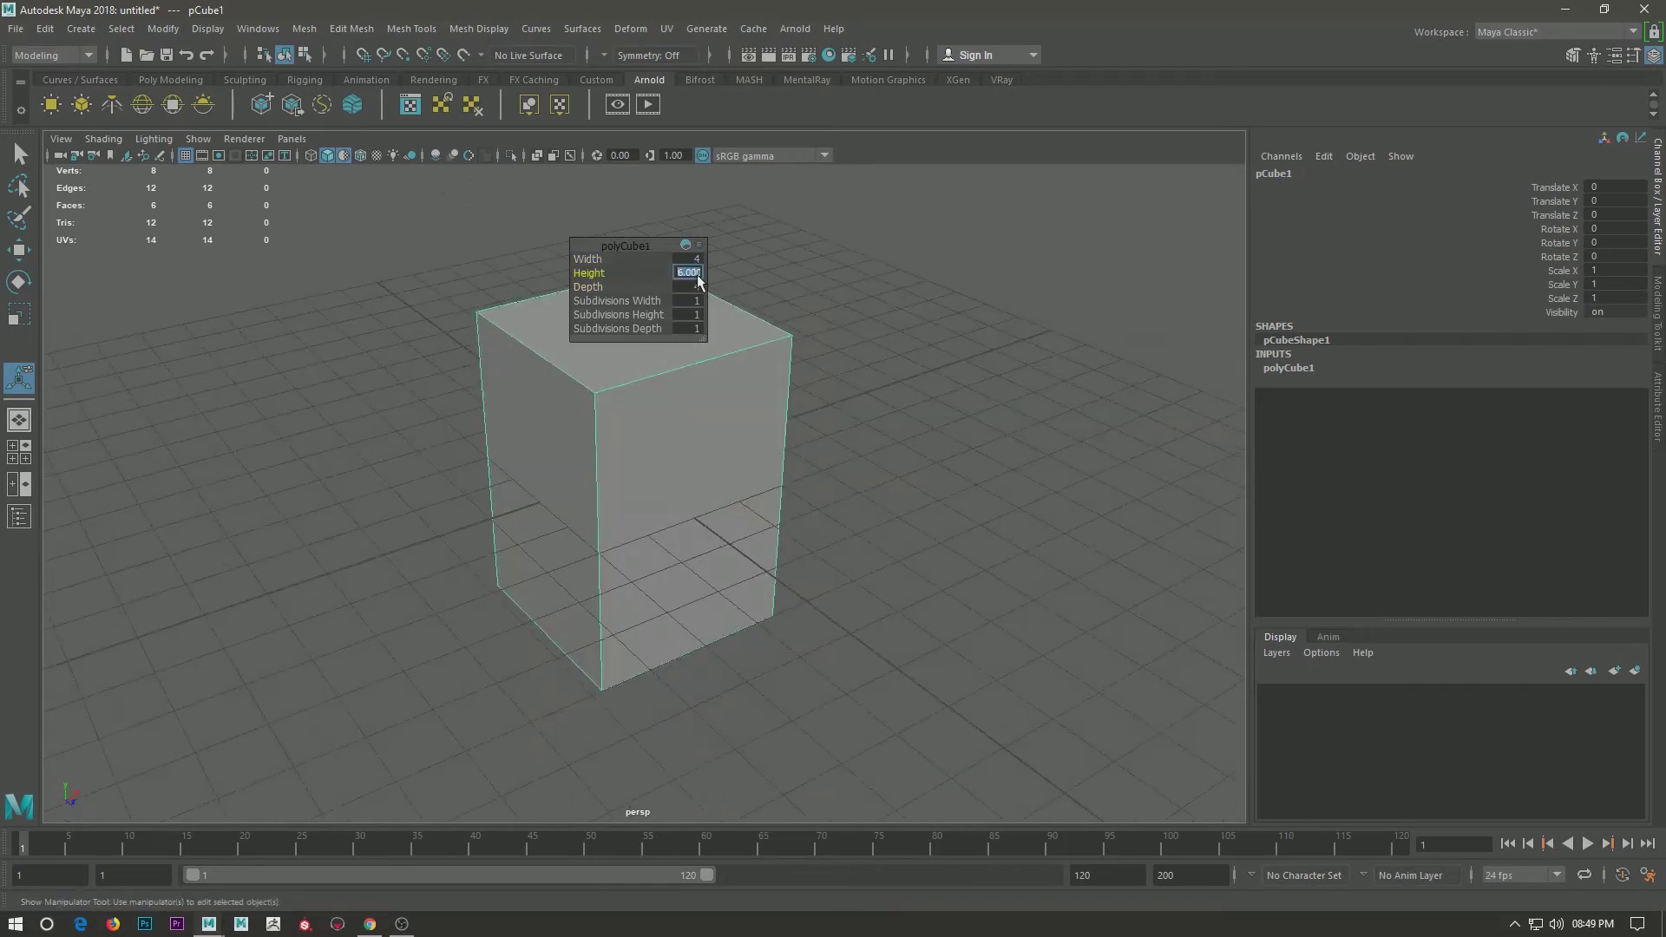
type("5")
key("Return")
key("w")
mouse_move(811, 353)
left_mouse_down("alt")
mouse_move(733, 494)
mouse_move(743, 606)
mouse_move(748, 457)
mouse_move(685, 473)
mouse_move(707, 402)
left_mouse_up("alt")
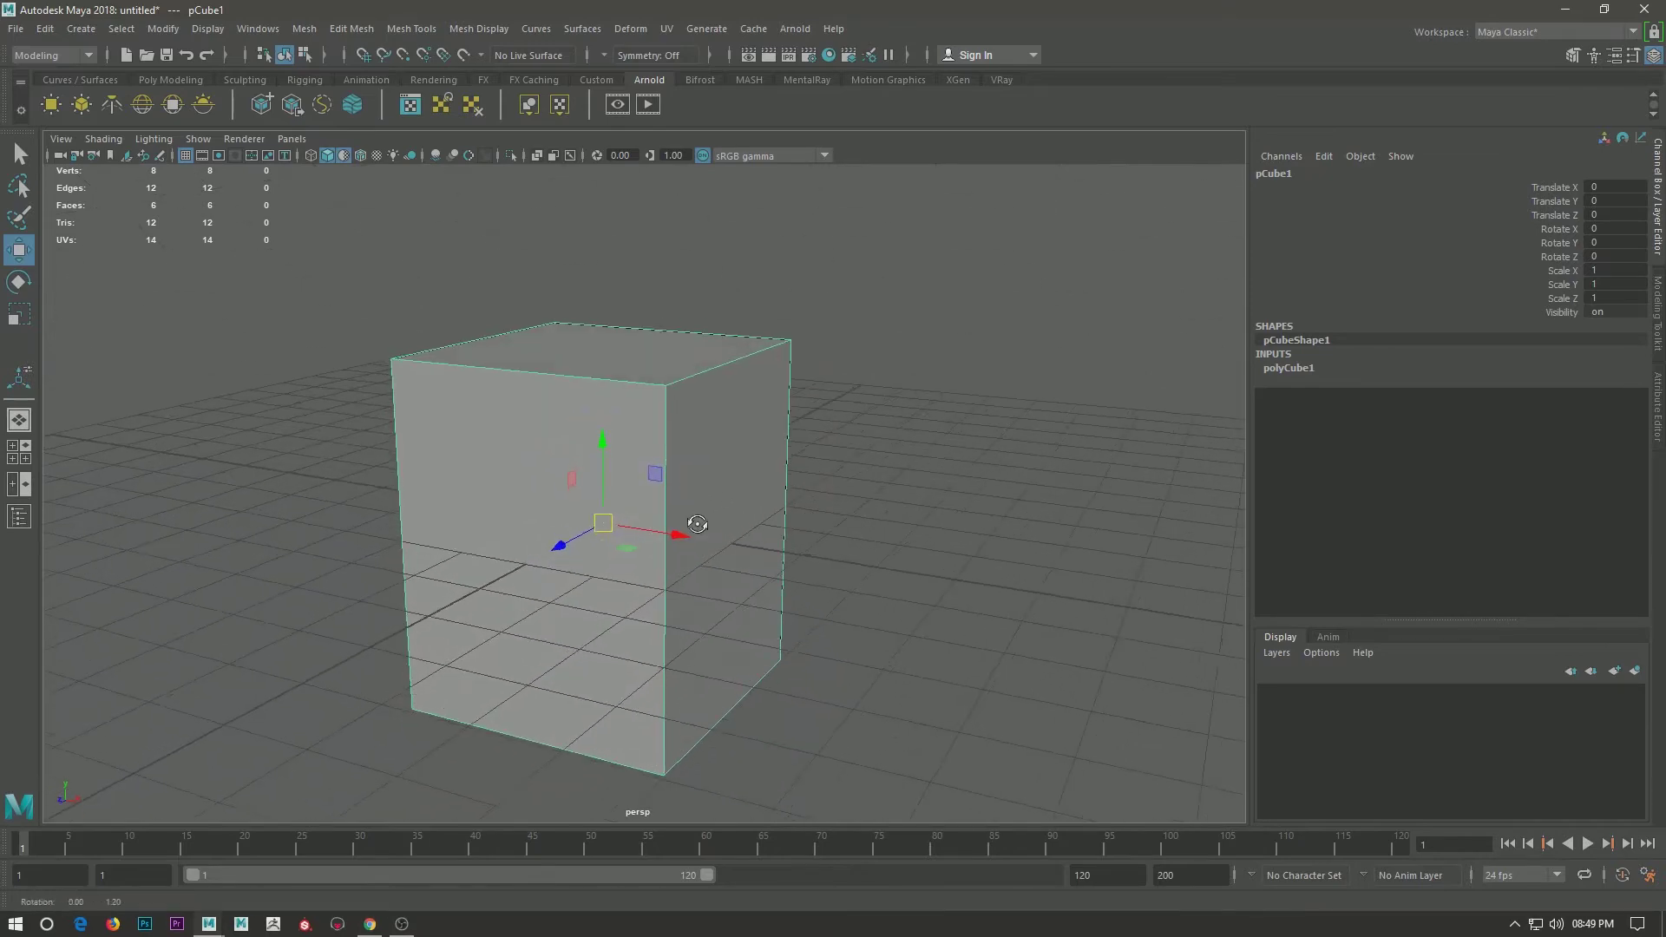
Connect a vertical front edge with 2 segments and scale the new loops apart.
right_click(707, 402)
left_click(707, 354)
left_click(668, 521)
right_click(868, 436, "shift")
left_click(858, 584)
double_click(18, 378)
left_click(387, 236)
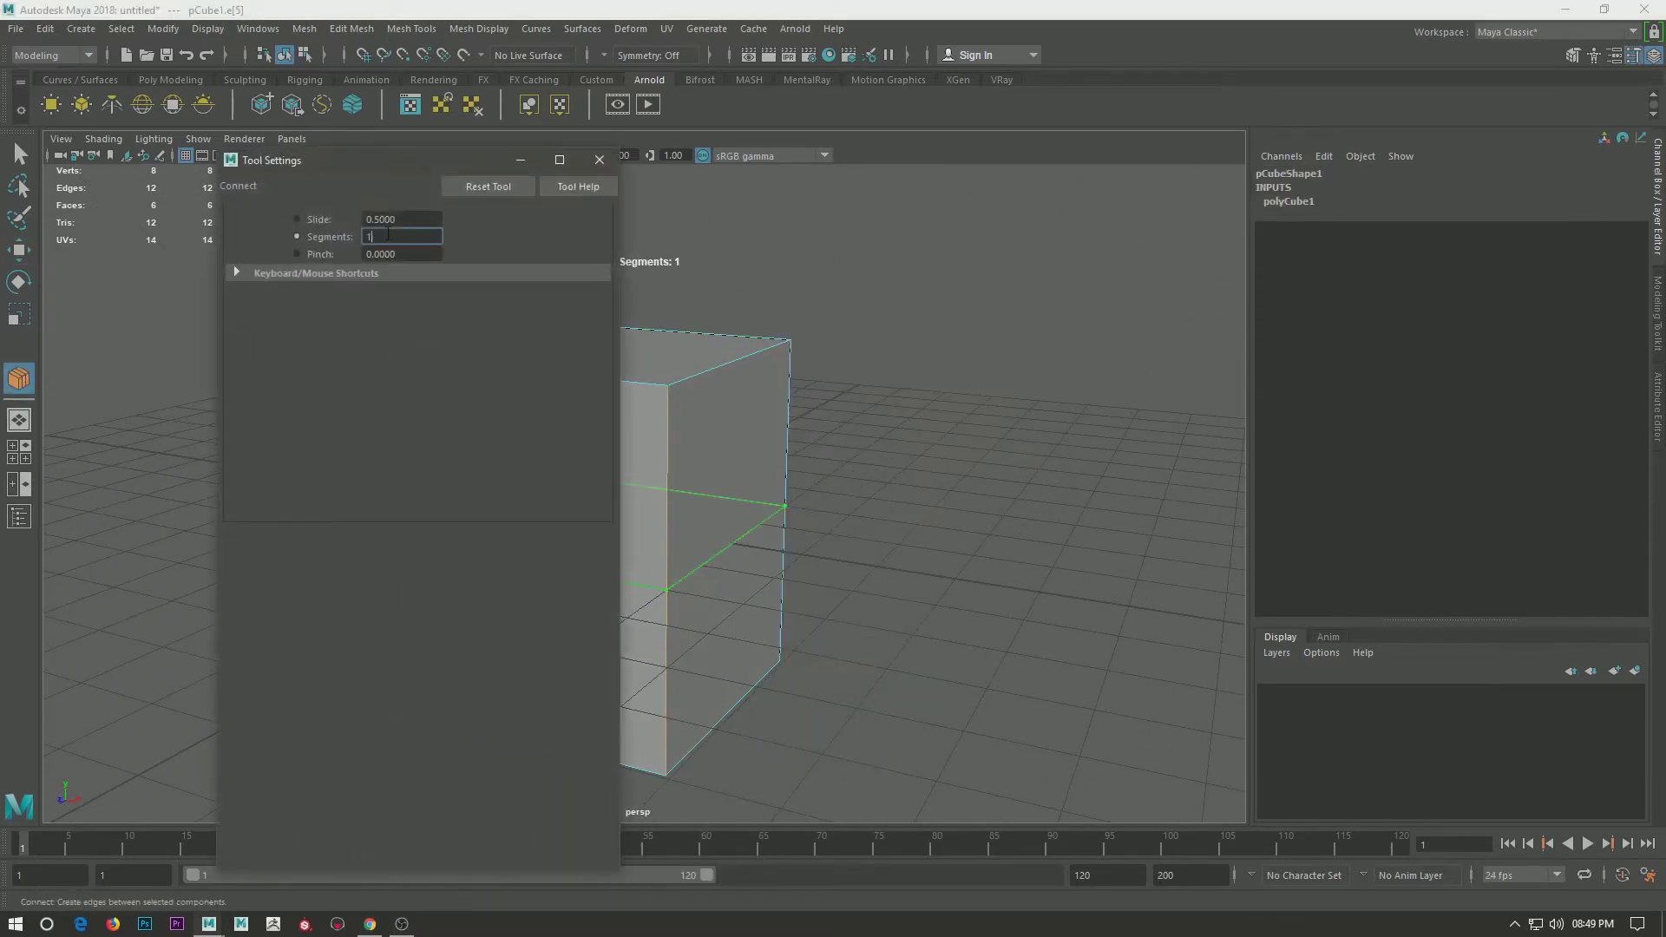
left_click(615, 159)
key("r")
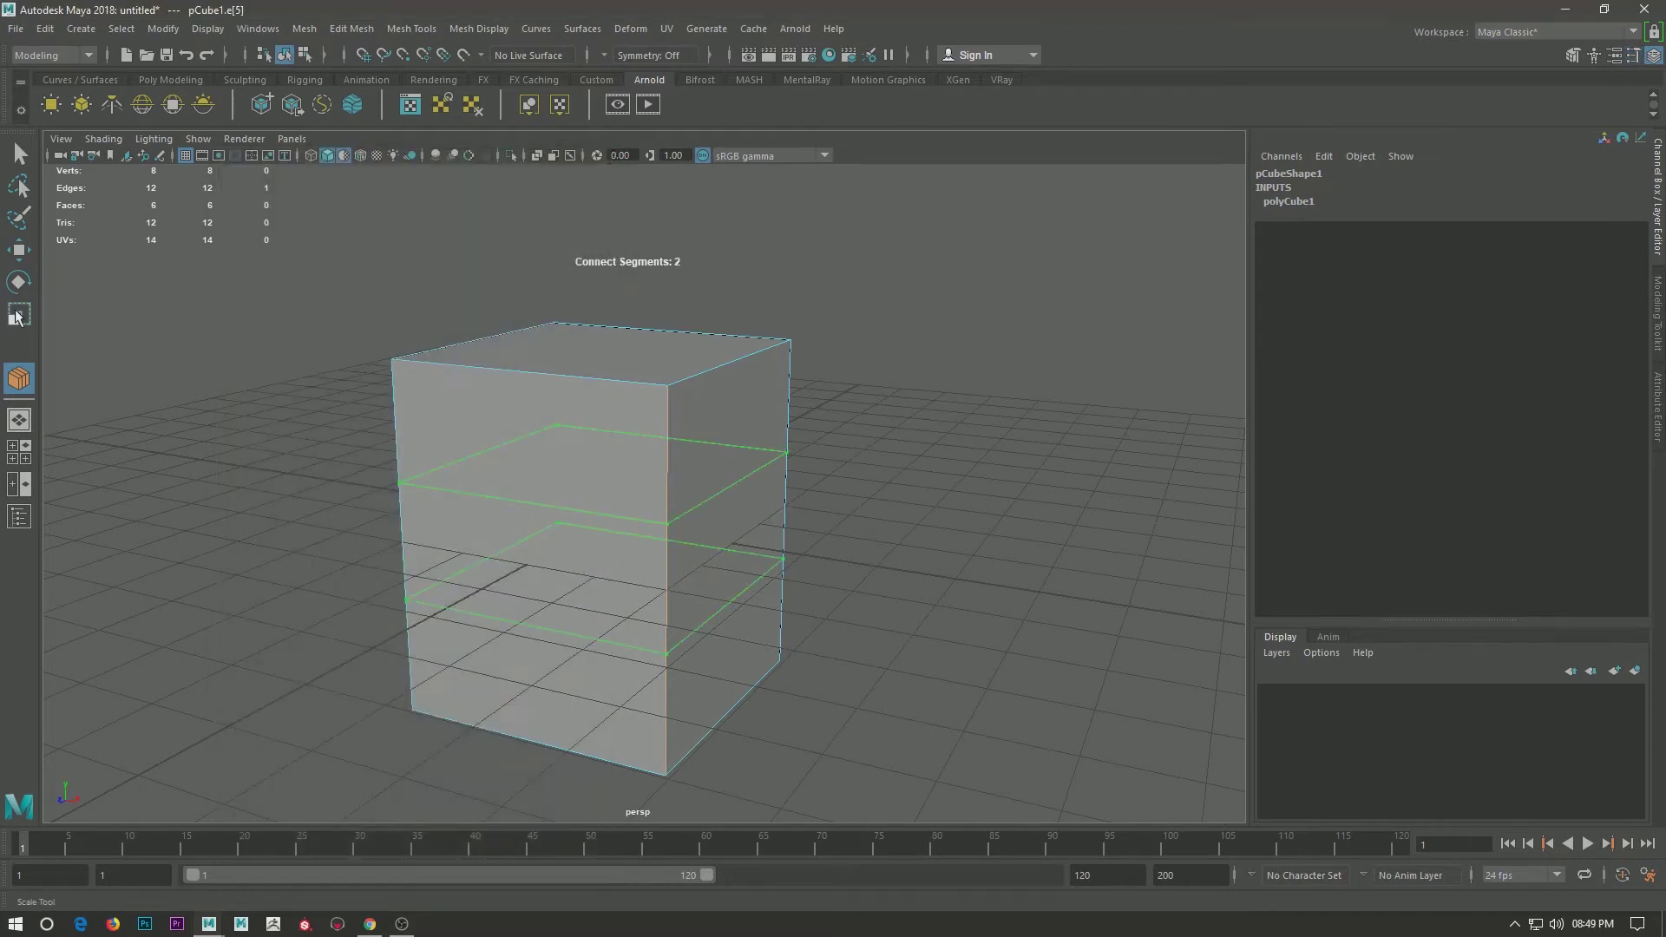
Return to object mode, show the Poly Modeling shelf, and select the box's top edge.
key("F8")
key("w")
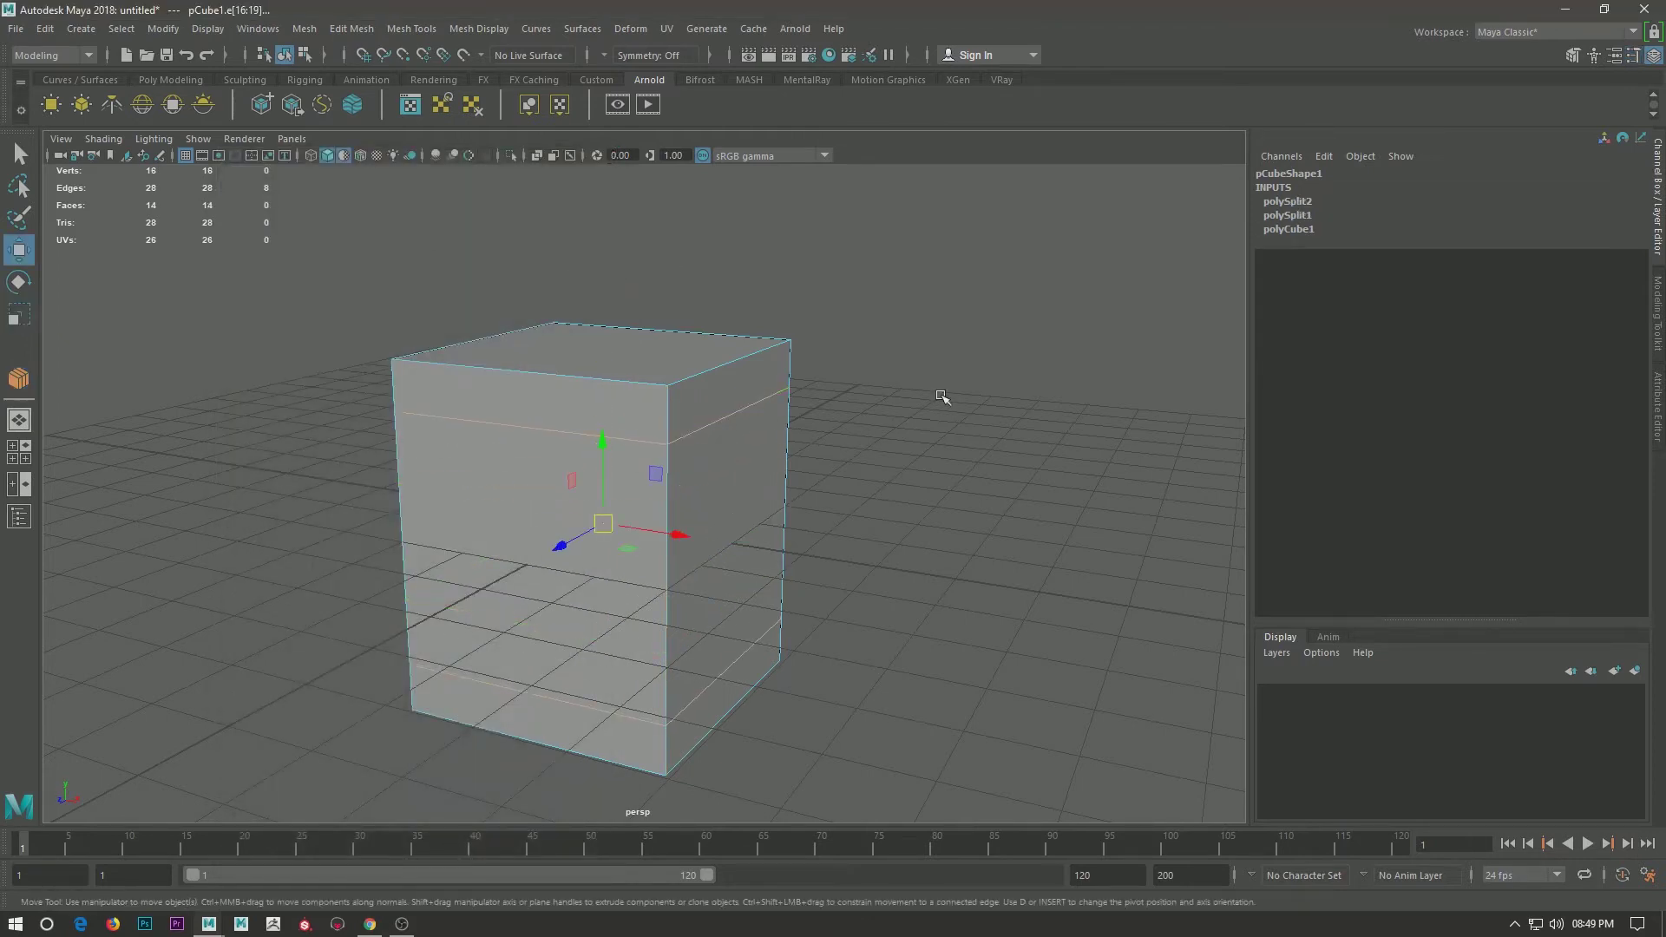
left_click(975, 398)
mouse_move(975, 398)
left_mouse_down("alt")
mouse_move(521, 261)
mouse_move(417, 338)
left_mouse_up("alt")
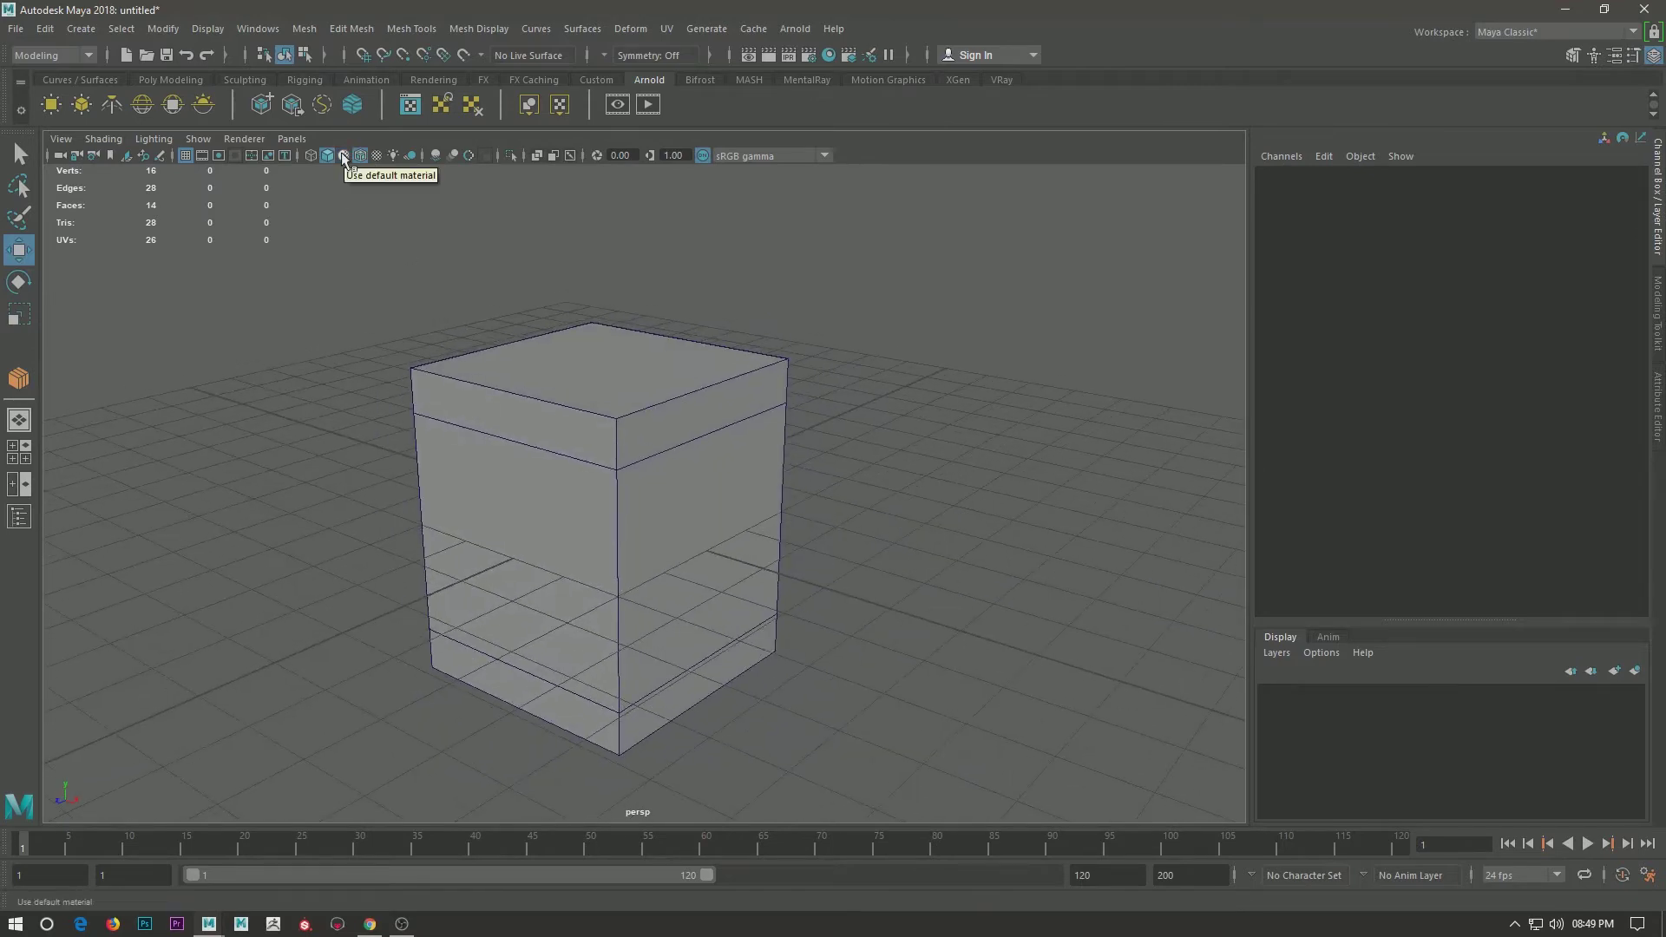
left_click_drag(576, 391, 412, 291, "alt")
left_click(170, 79)
mouse_move(346, 246)
left_mouse_down("alt")
mouse_move(632, 550)
mouse_move(644, 532)
mouse_move(653, 565)
mouse_move(777, 599)
mouse_move(699, 517)
mouse_move(561, 494)
mouse_move(621, 479)
left_mouse_up("alt")
right_click_drag(621, 480, 558, 354)
left_click(583, 319)
mouse_move(602, 590)
left_mouse_down("alt")
mouse_move(479, 564)
mouse_move(452, 607)
mouse_move(508, 428)
left_mouse_up("alt")
Connect the selected horizontal edges with 4 segments, scaling them into vertical front cuts.
right_click(507, 428, "shift")
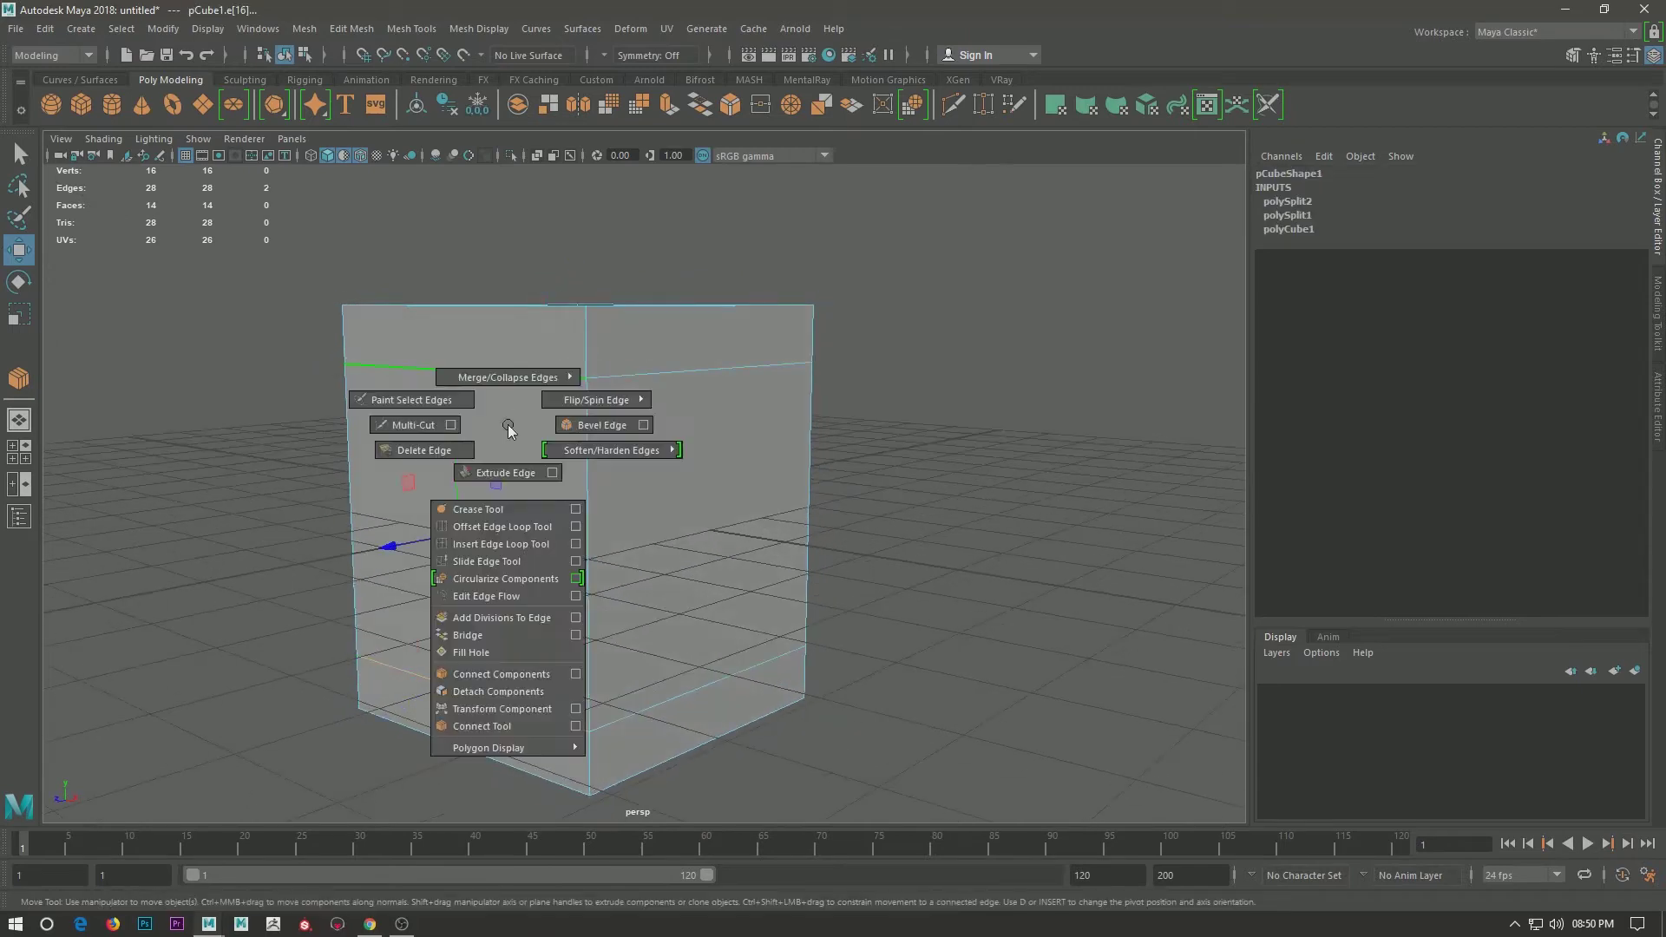
left_click(498, 726)
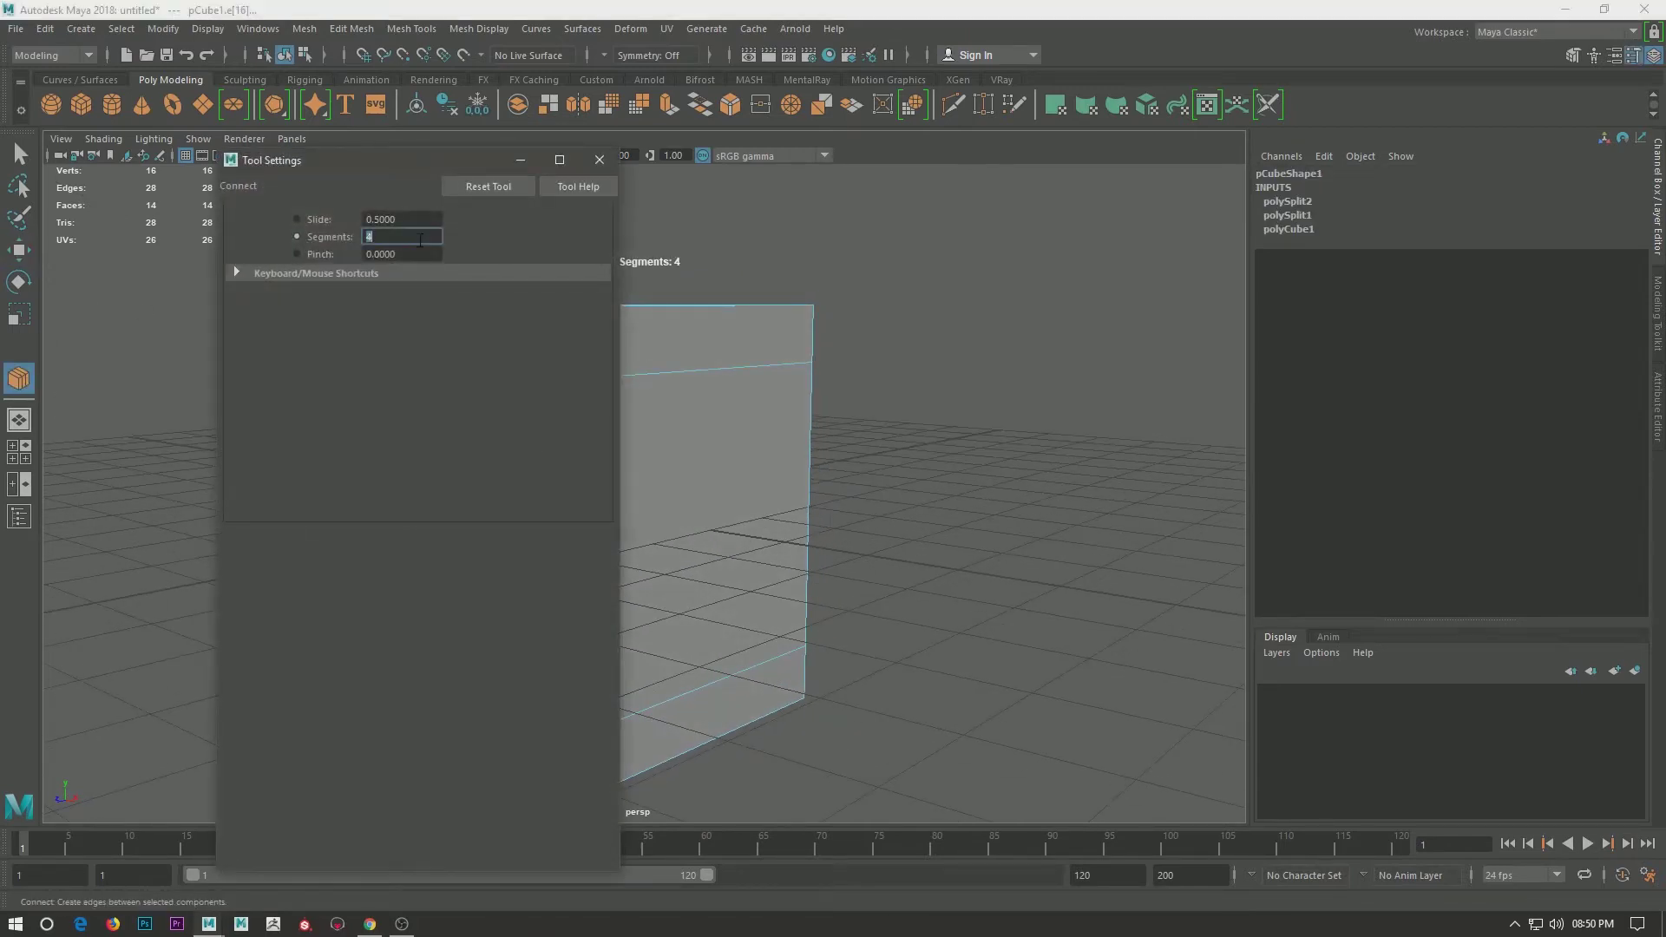
left_click_drag(409, 161, 1201, 256)
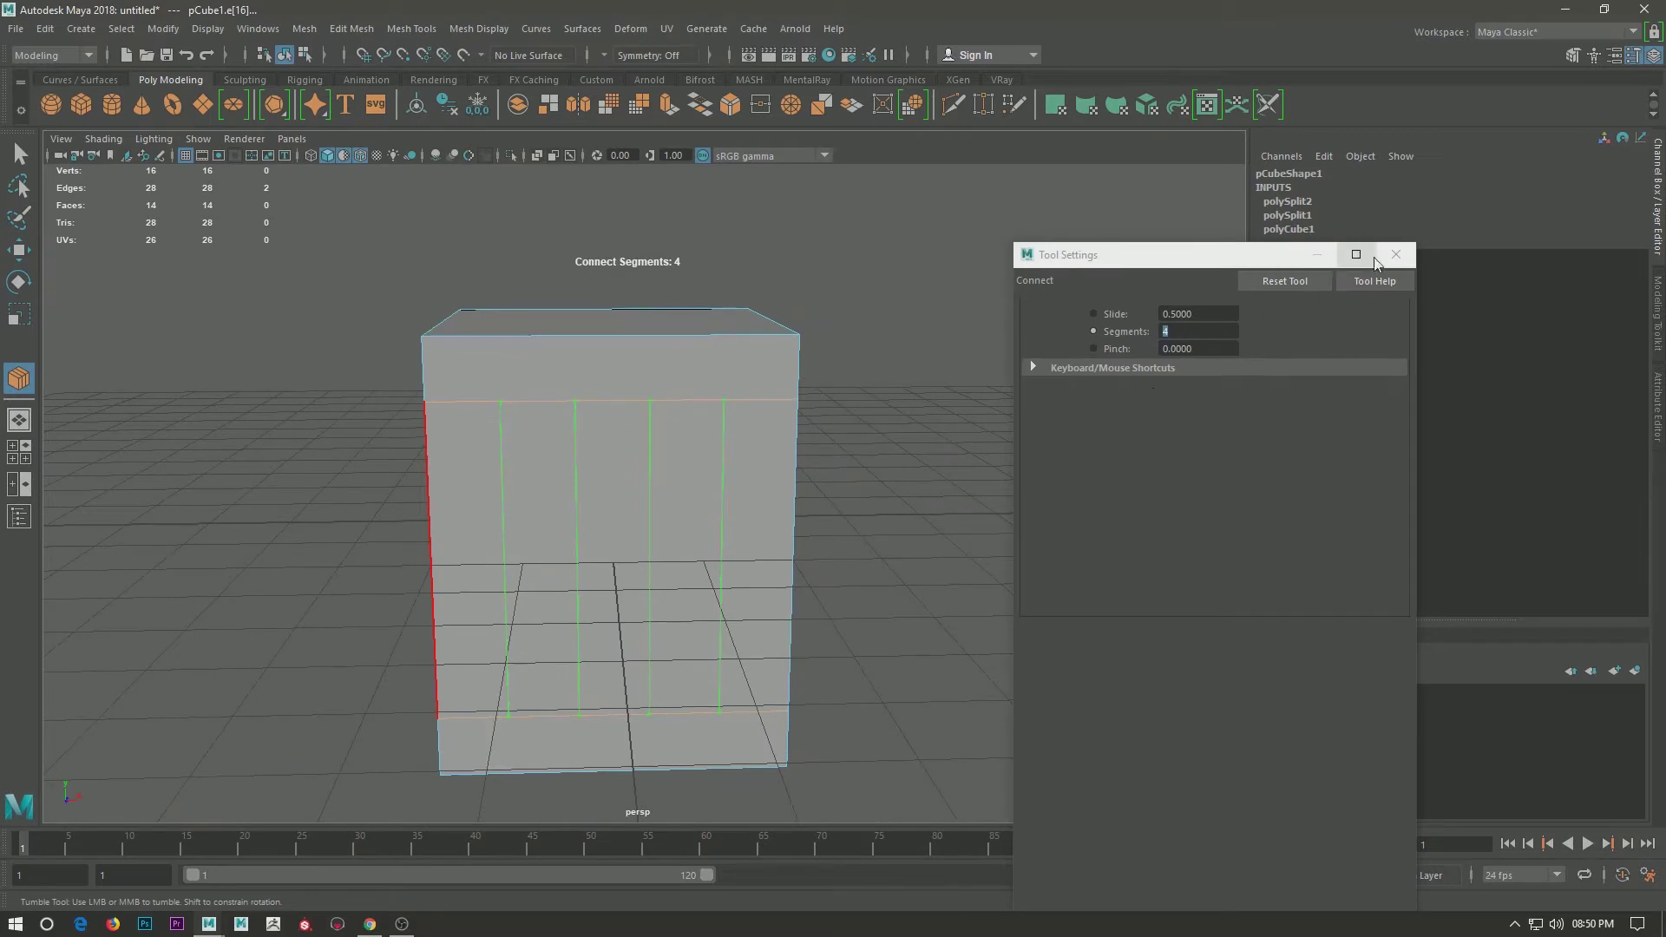
left_click(1395, 254)
key("r")
left_click(719, 562)
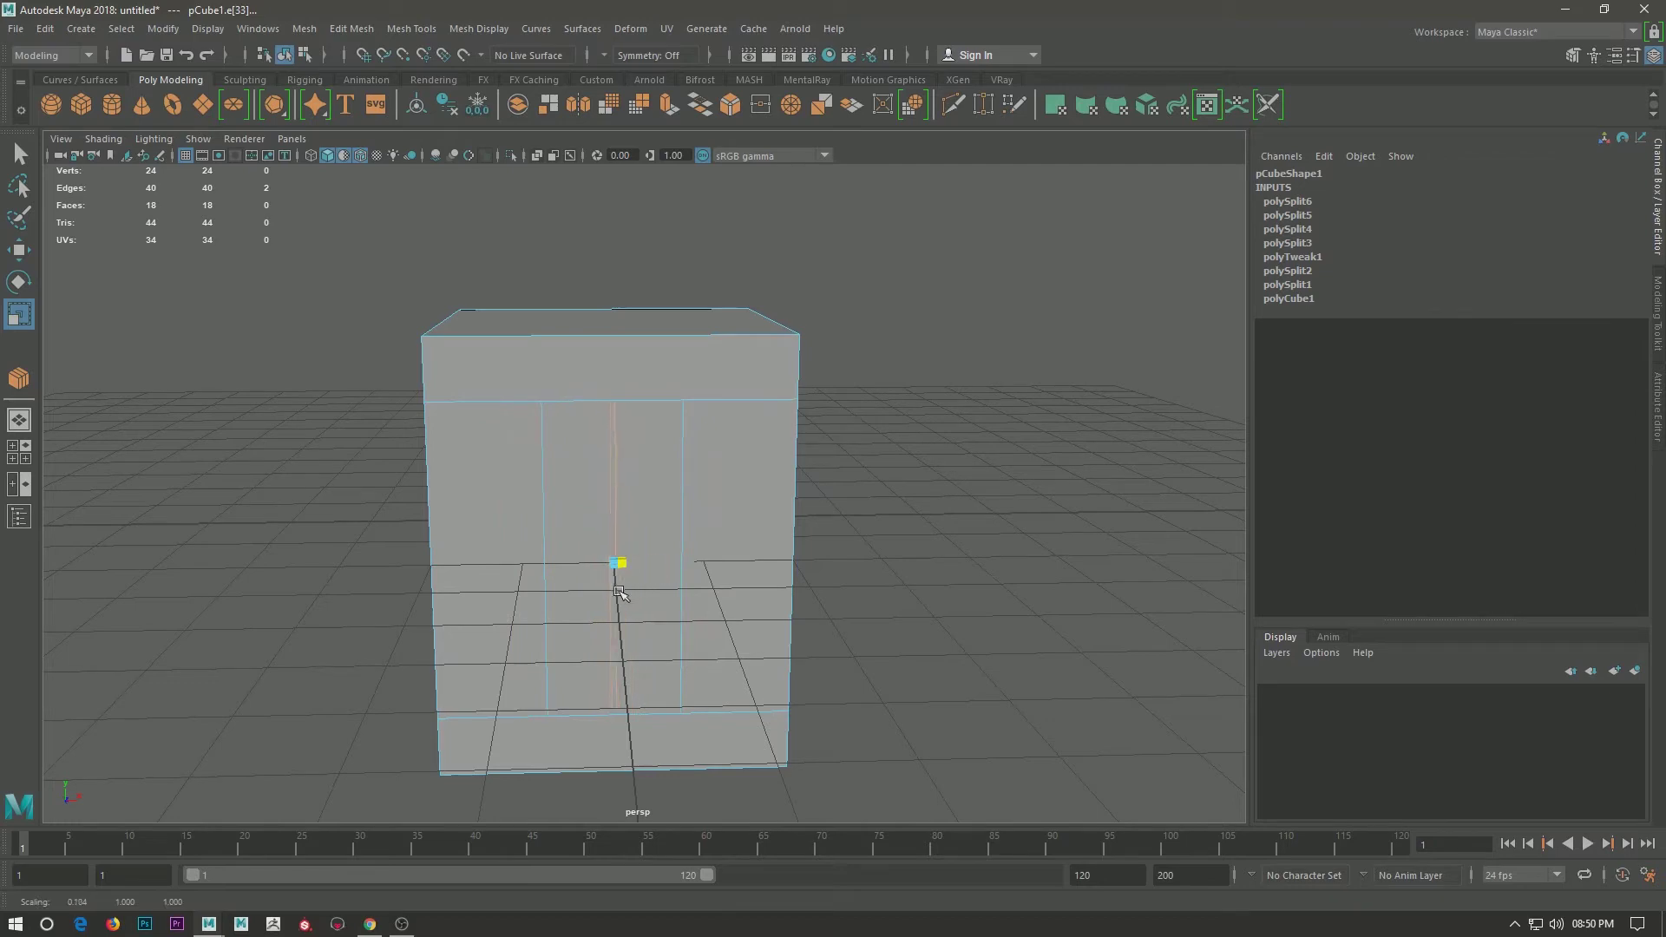
left_click(685, 501)
right_click_drag(1024, 435, 986, 356)
Split an edge ring on the top to add a loop across the box's side and top.
left_click_drag(881, 550, 653, 485, "alt")
right_click_drag(618, 421, 615, 352)
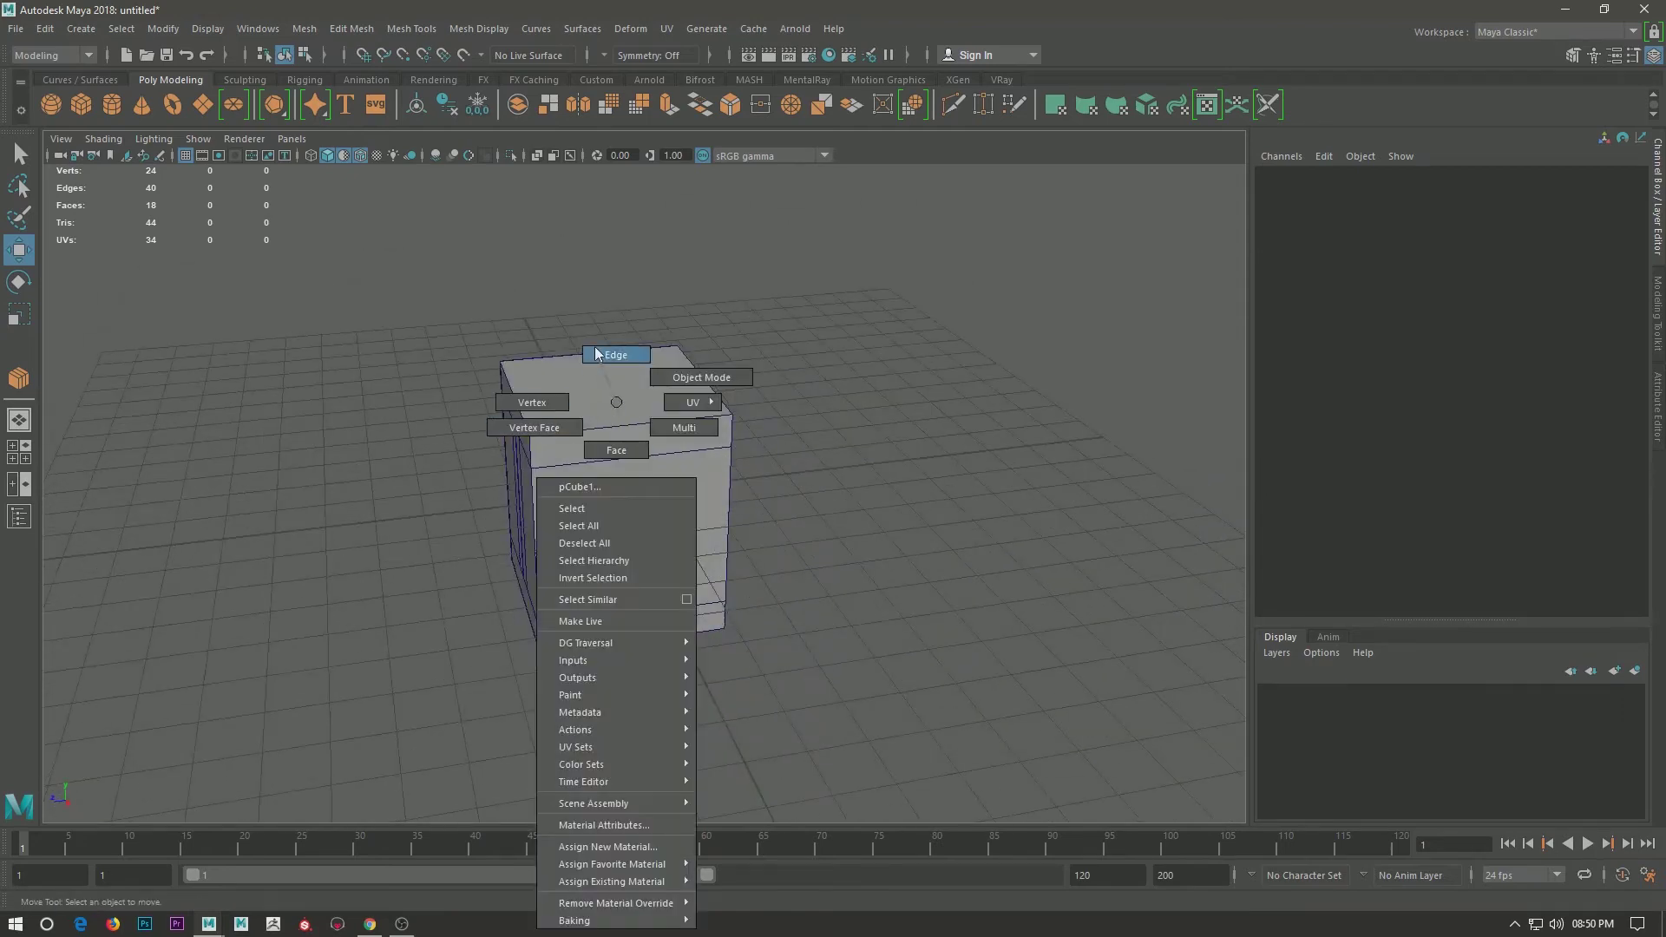
left_click(703, 392)
right_click_drag(703, 392, 856, 512, "shift")
right_click_drag(709, 388, 873, 470, "shift")
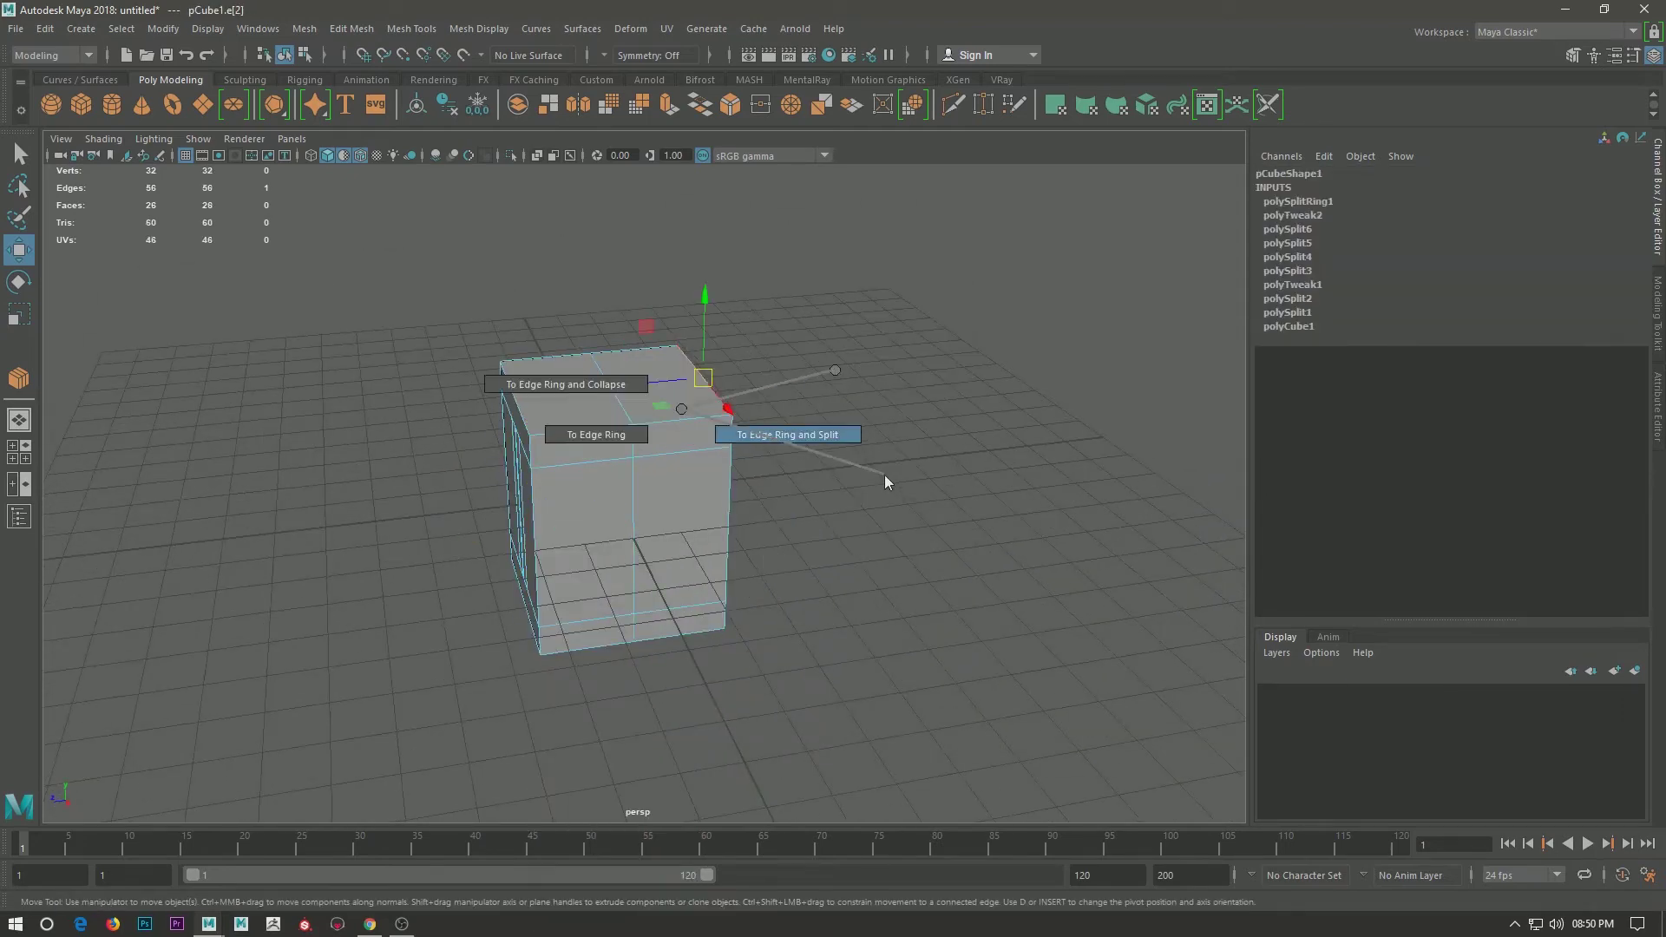
key("ctrl+z")
key("ctrl+z")
key("ctrl+z")
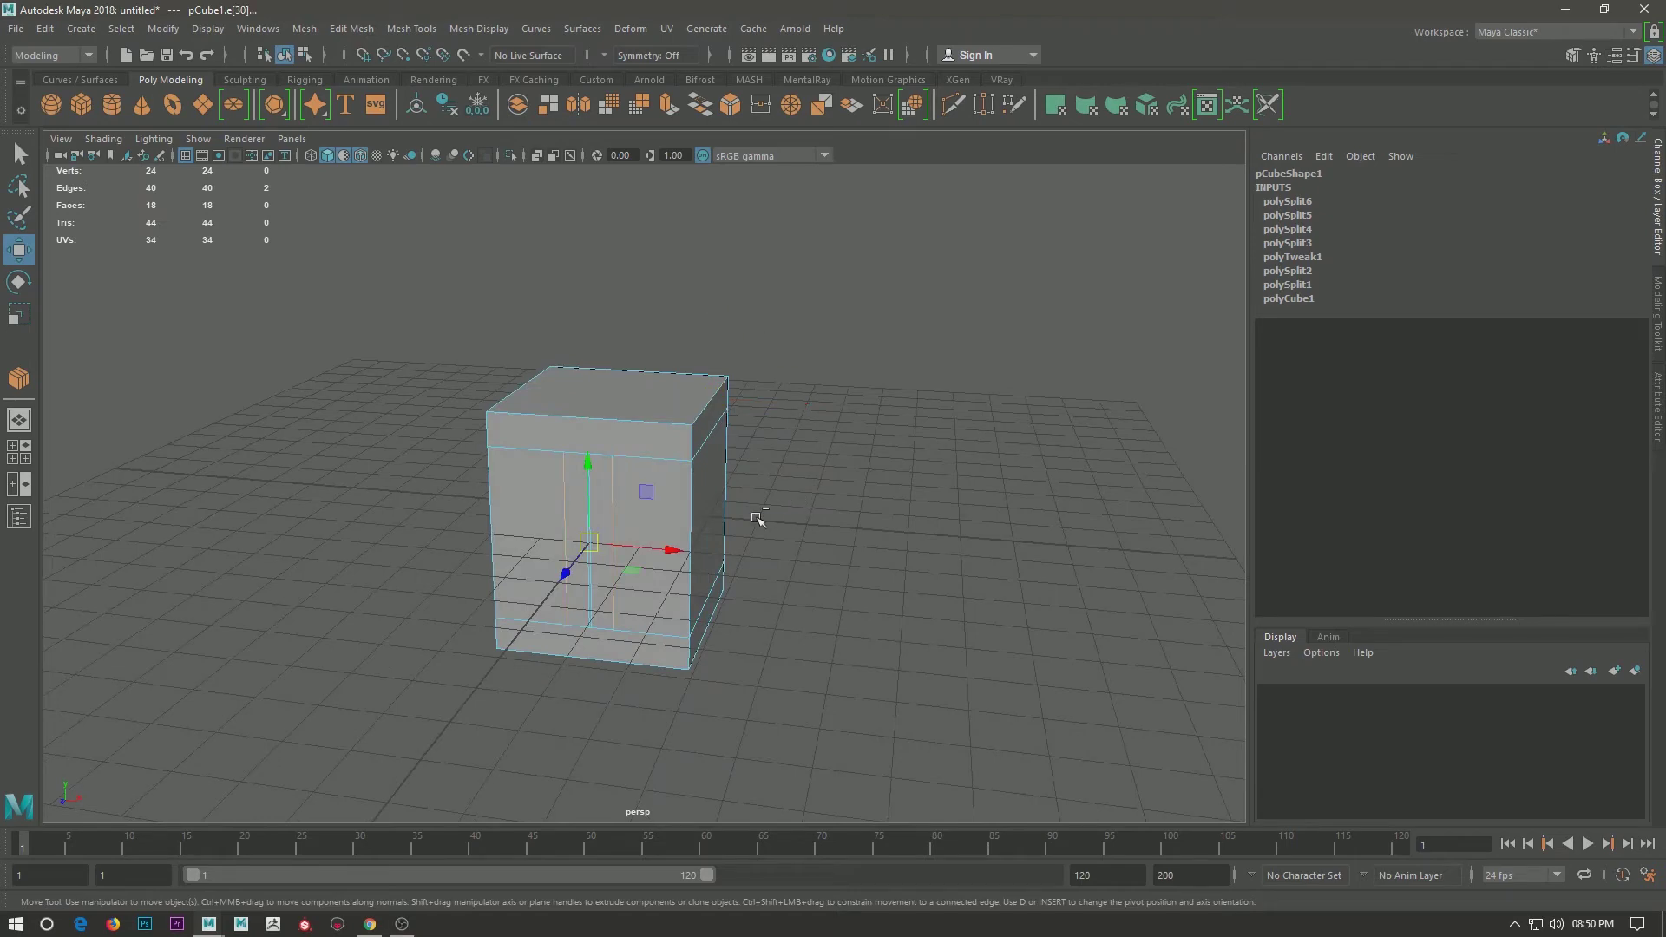
right_click_drag(793, 493, 929, 517, "shift")
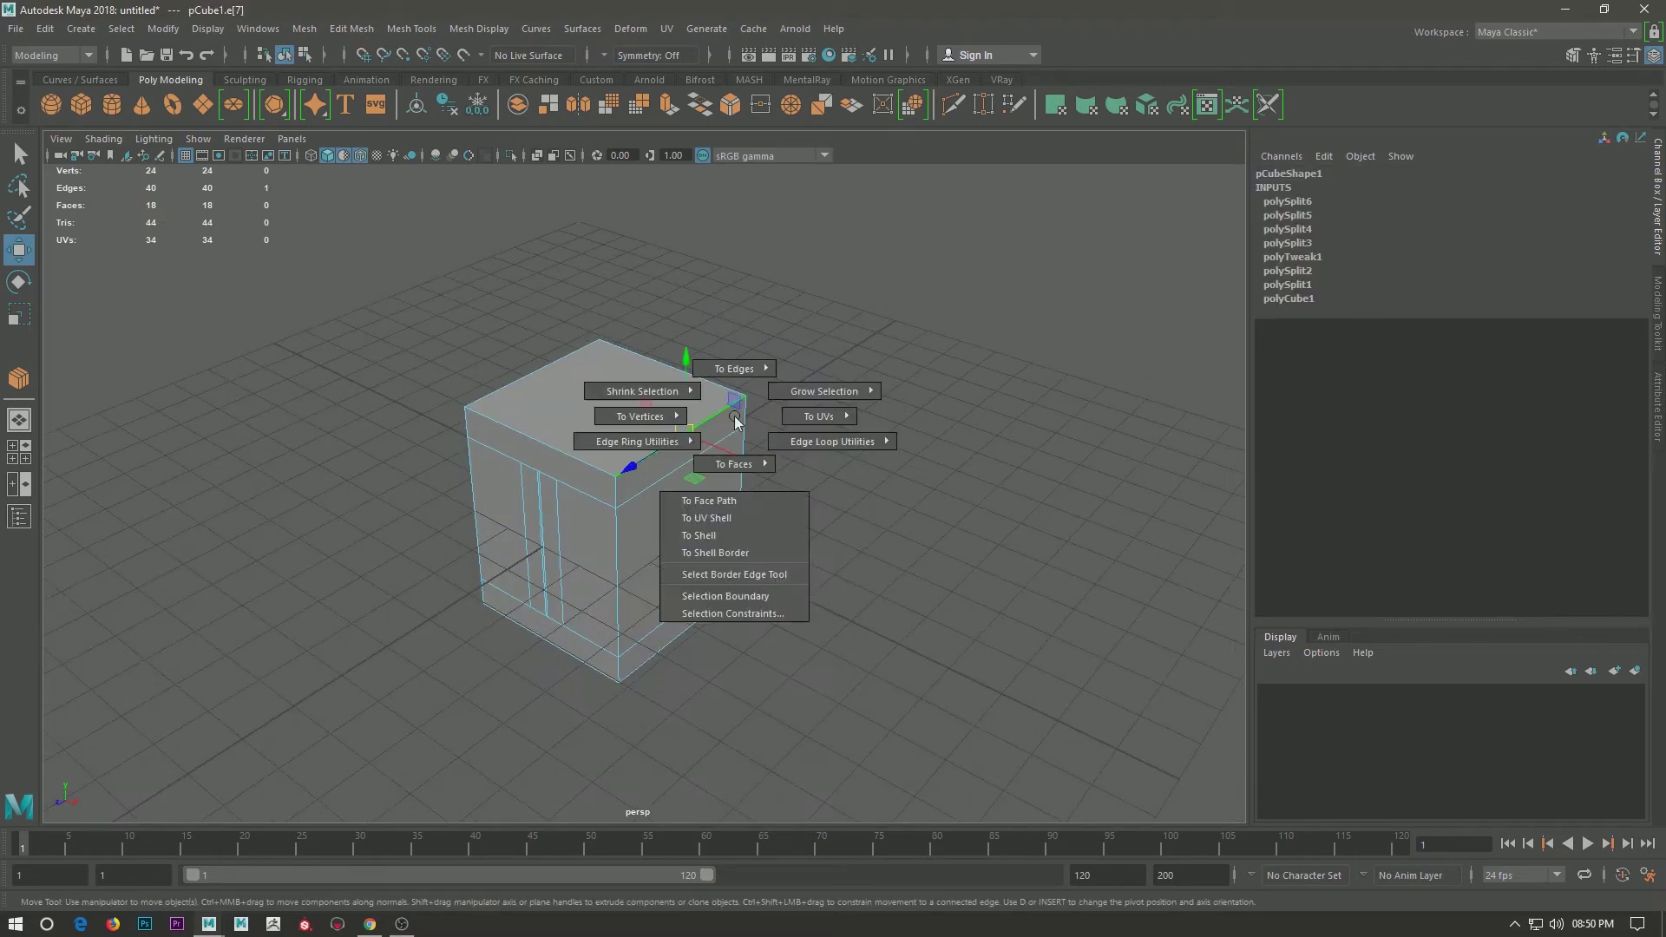
left_click(863, 510)
mouse_move(863, 510)
left_mouse_down("alt")
mouse_move(1005, 505)
mouse_move(855, 584)
mouse_move(777, 554)
left_mouse_up("alt")
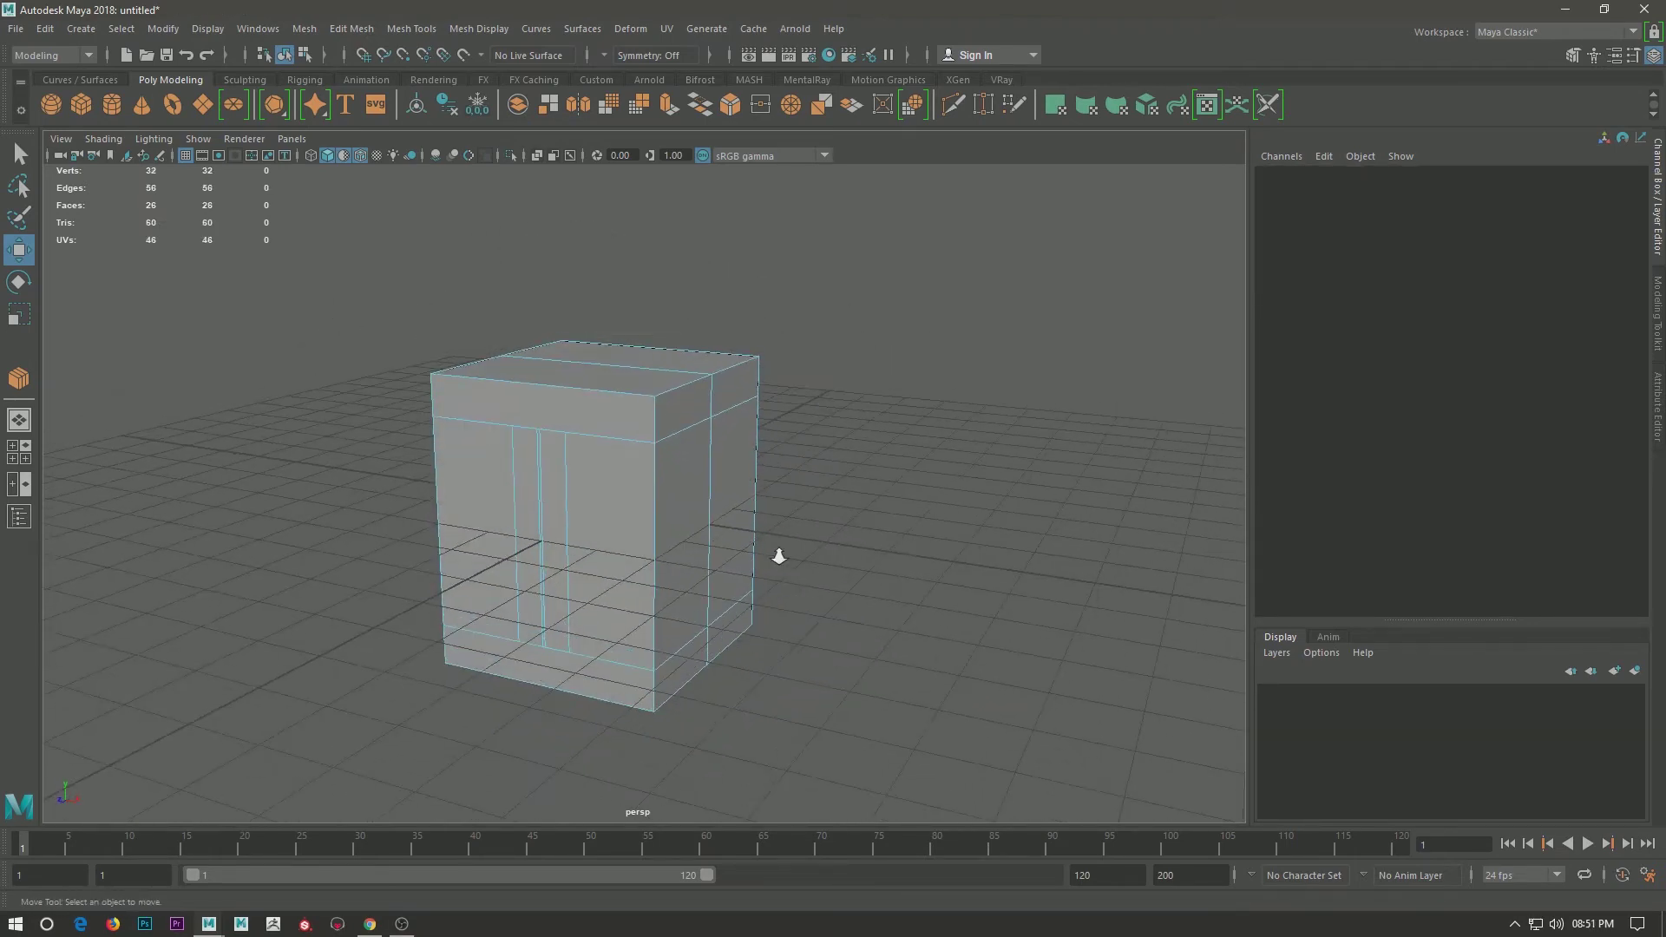
Extrude the top and bottom face rings outward with thickness 0.2.
double_click(614, 392)
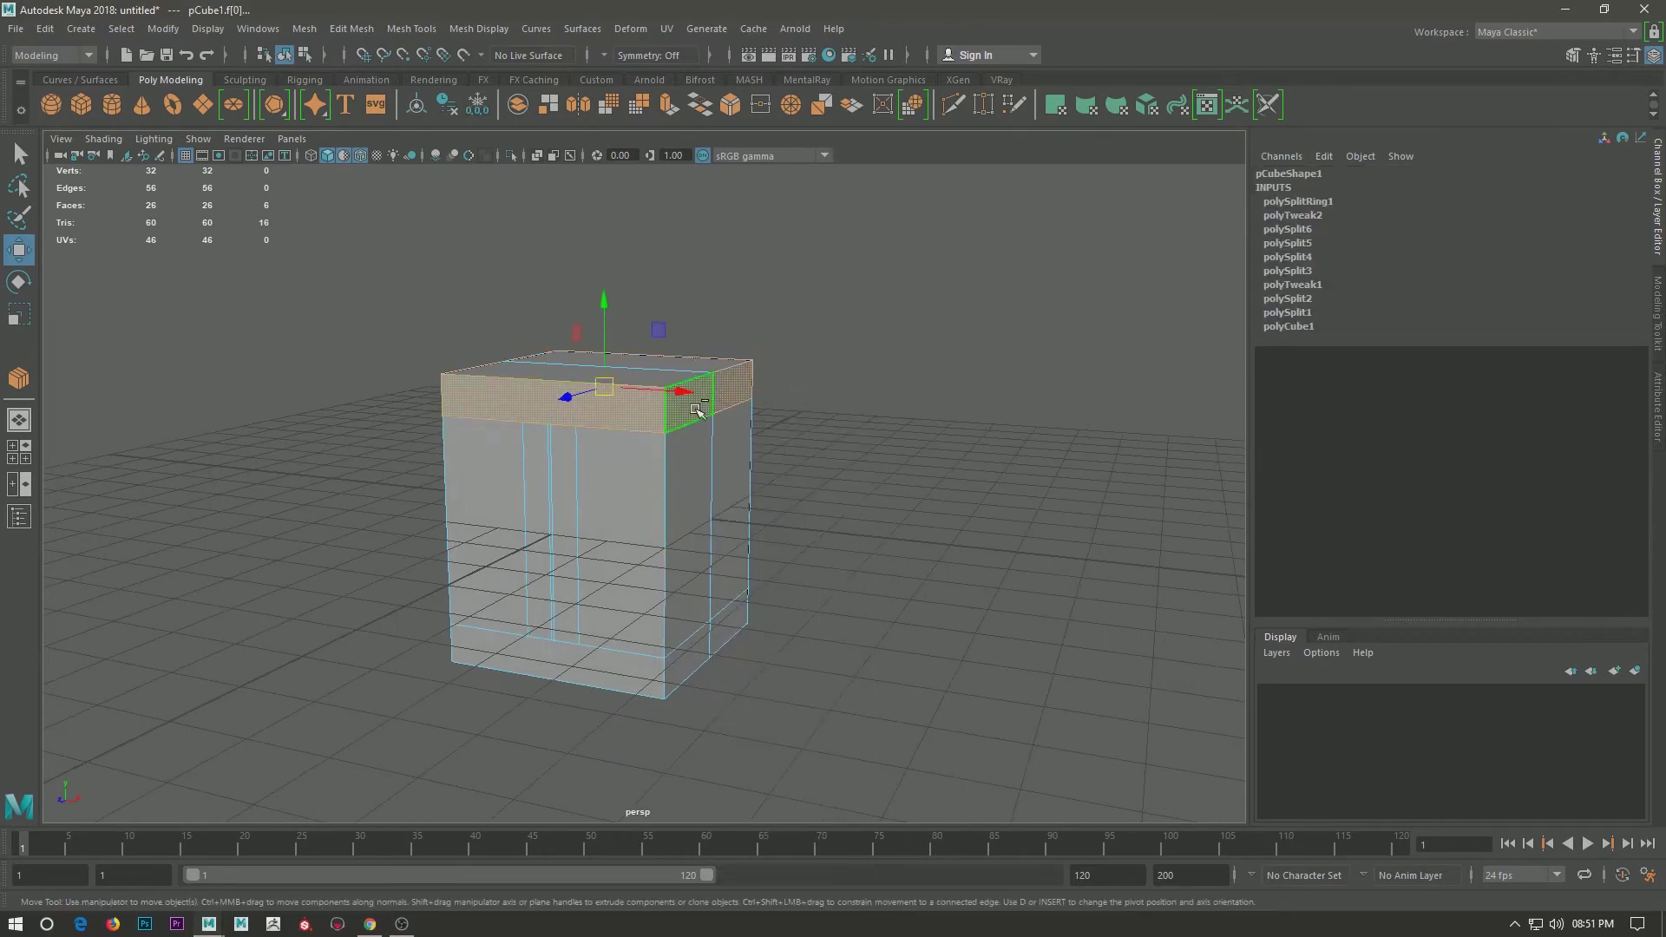
double_click(663, 668, "shift")
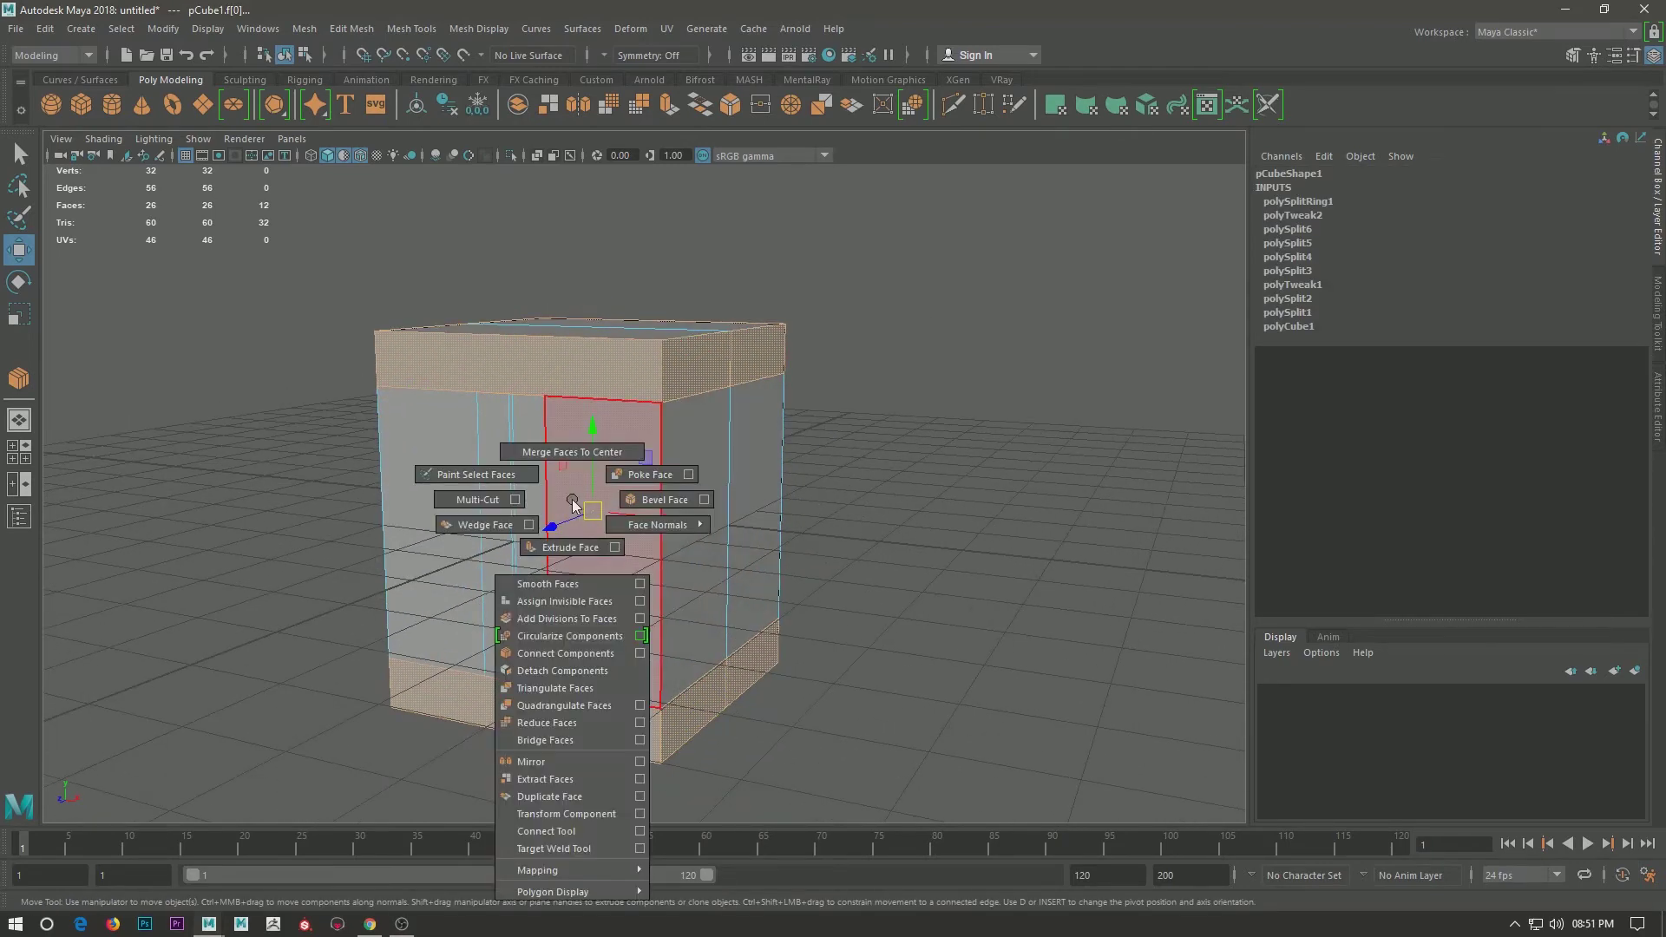
right_click_drag(554, 483, 555, 452, "shift")
left_click_drag(553, 483, 704, 271, "alt")
type("0.2")
key("Return")
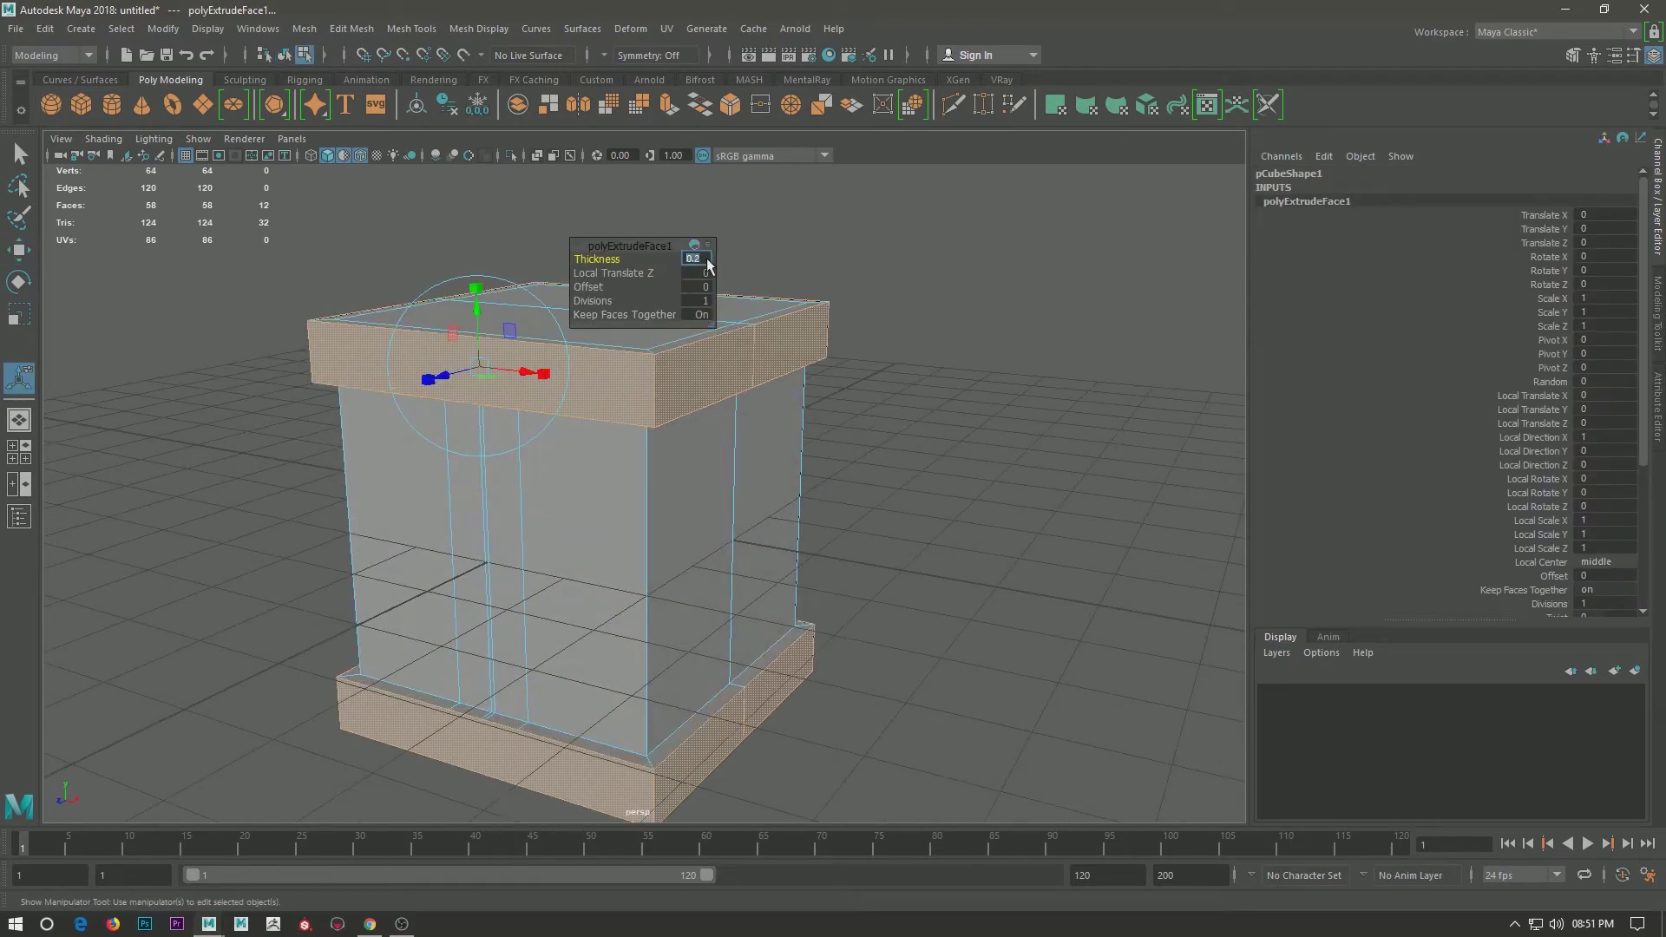
mouse_move(699, 258)
left_mouse_down("alt")
mouse_move(684, 460)
mouse_move(640, 233)
left_mouse_up("alt")
key("w")
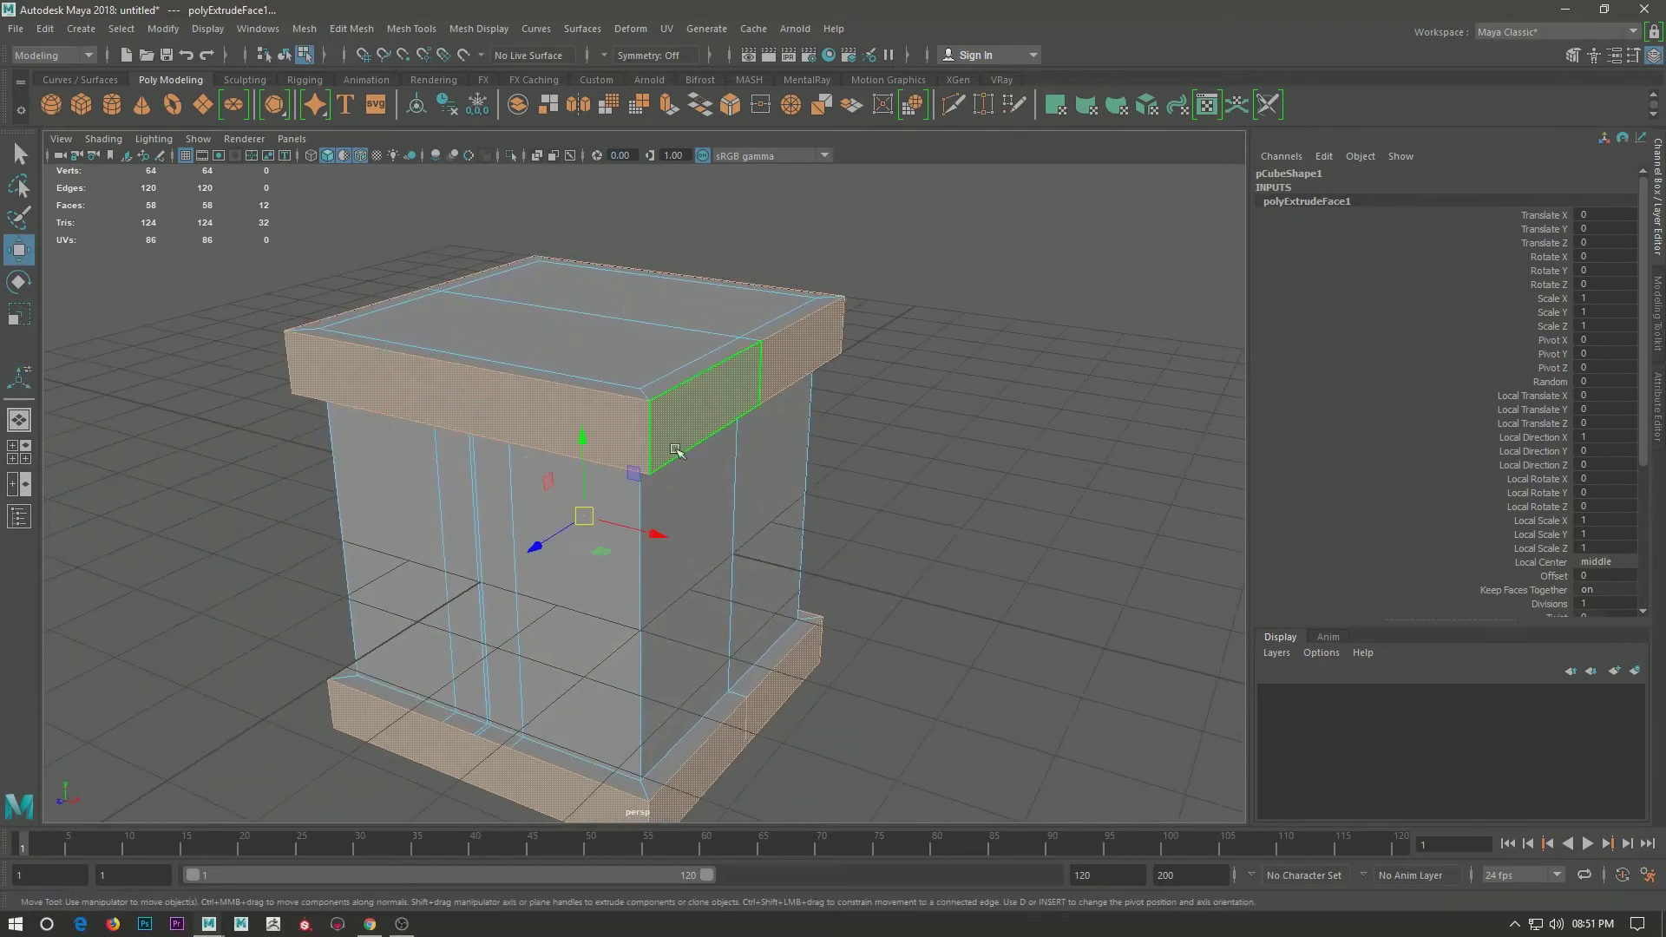
left_click_drag(676, 451, 673, 424, "alt")
Extrude the selected face bands twice more.
key("ctrl+e")
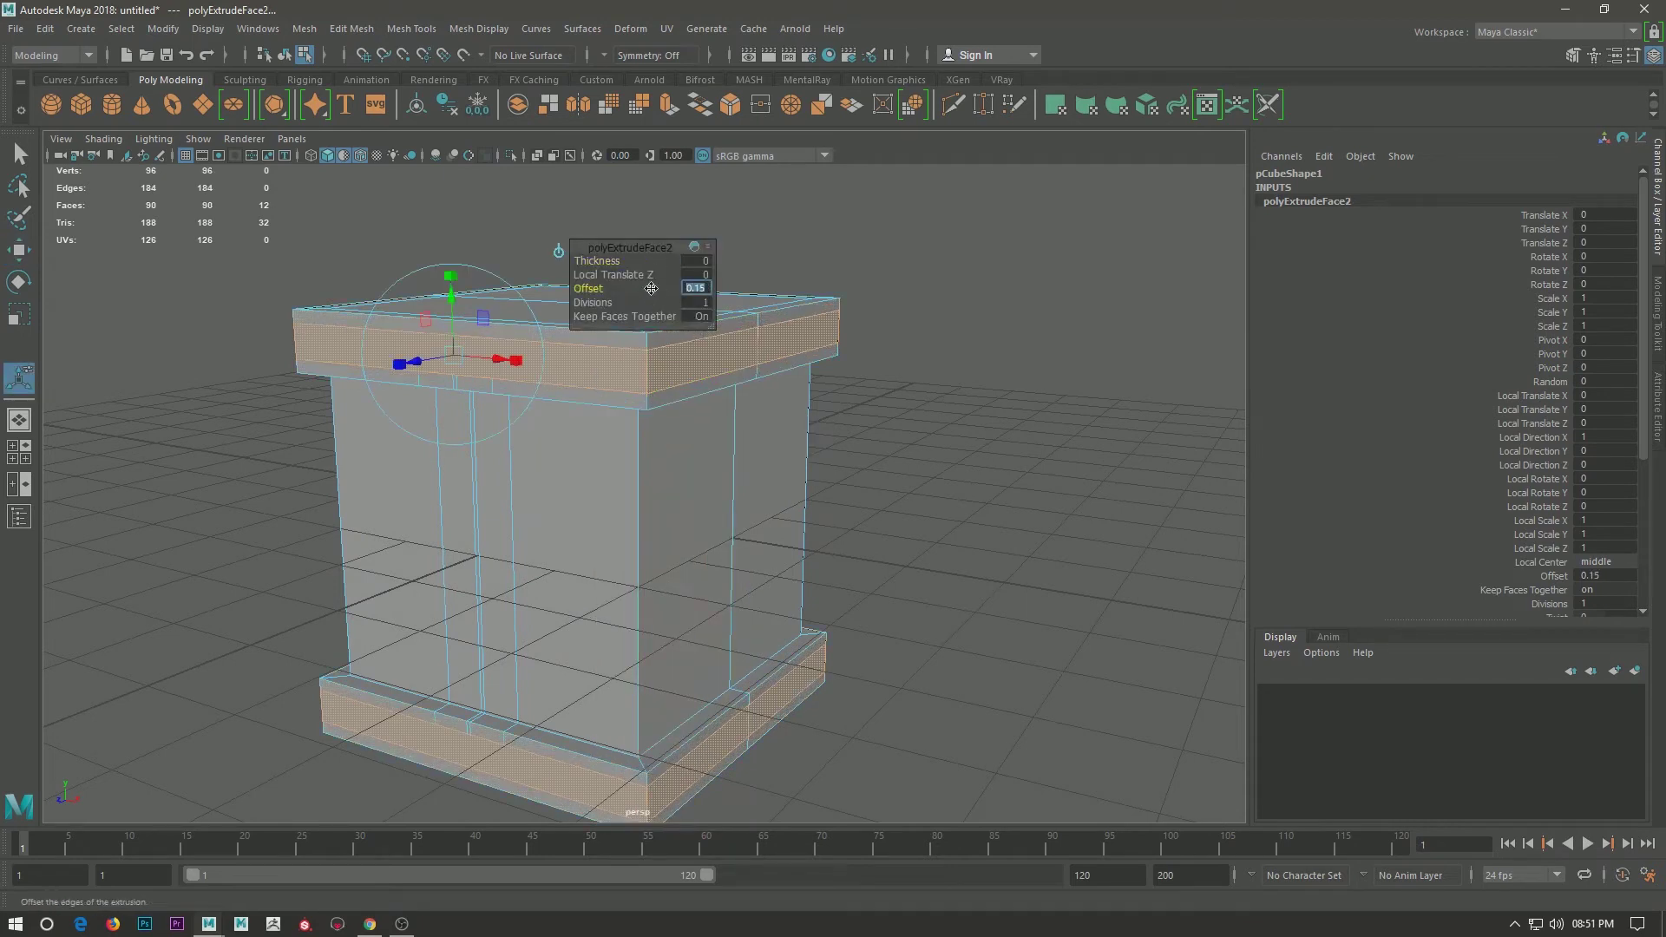
key("w")
right_click_drag(595, 299, 611, 323, "shift")
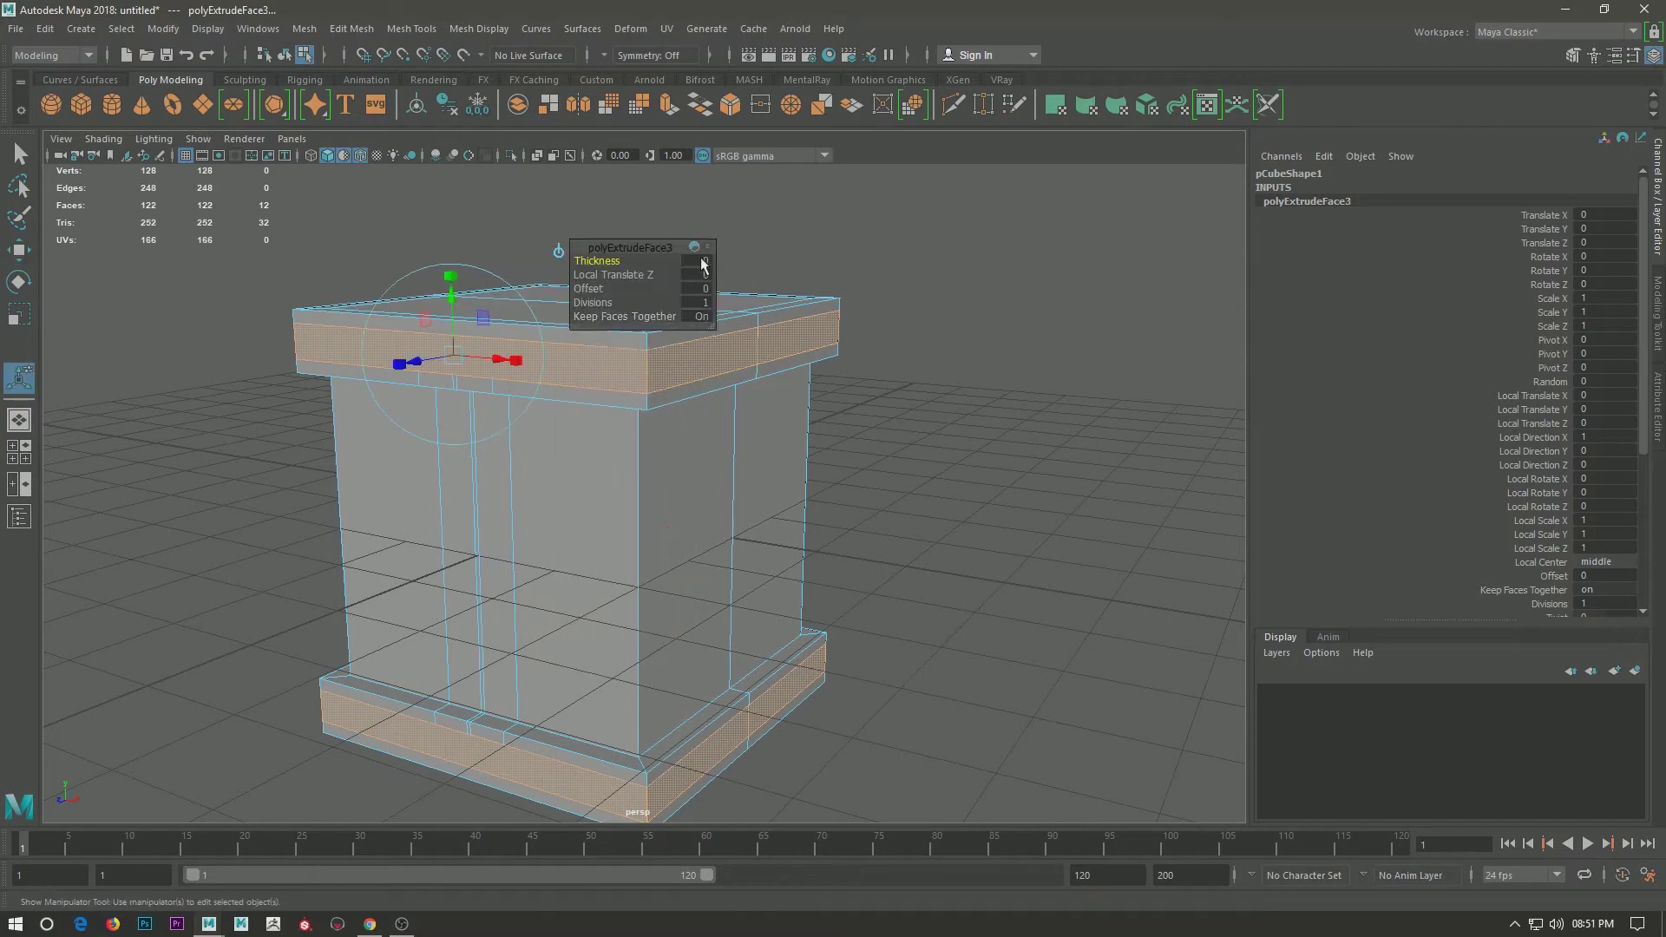
left_click_drag(670, 338, 684, 388, "alt")
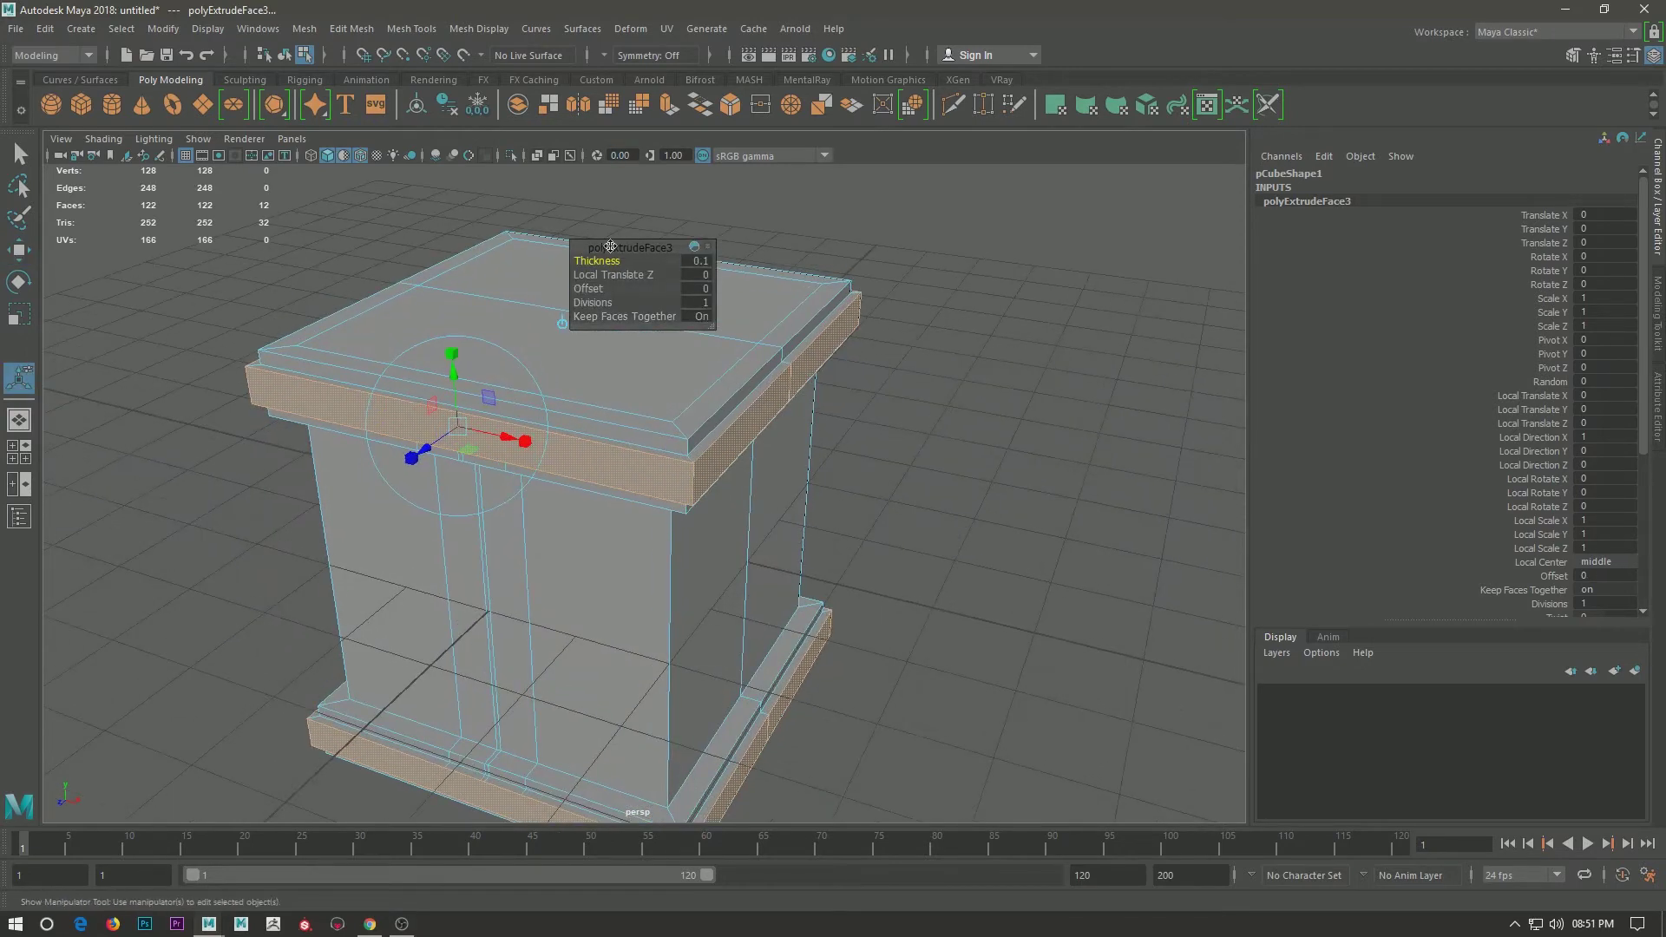
left_click_drag(610, 246, 554, 322, "alt")
key("w")
right_click_drag(554, 323, 556, 368)
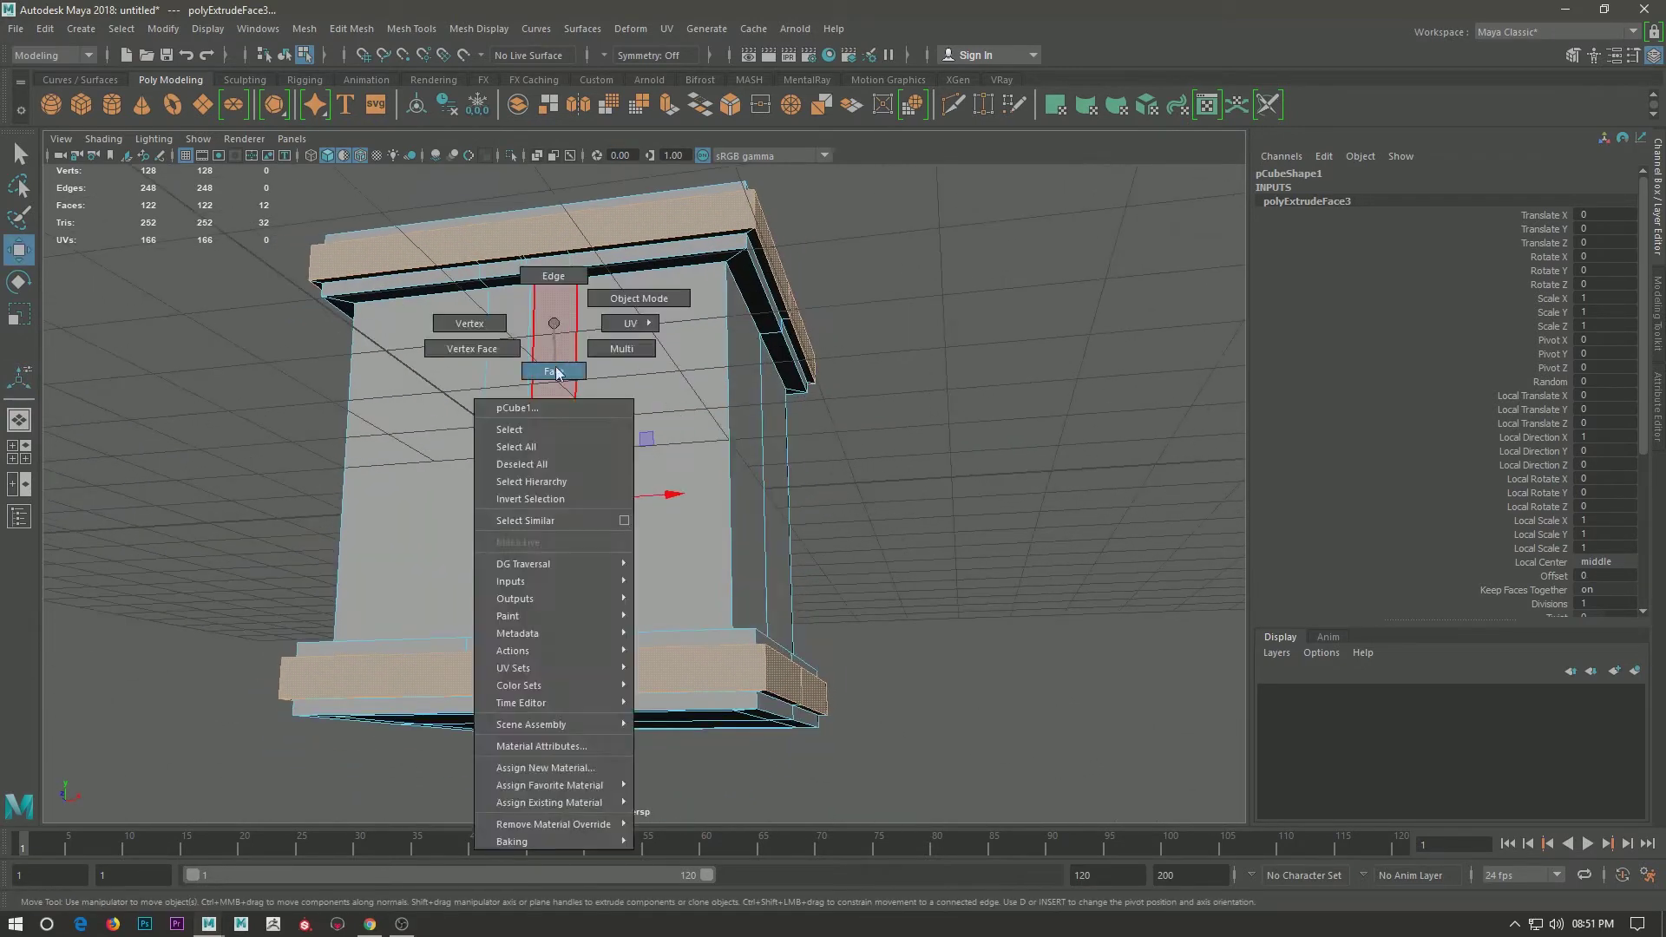
Extrude the front face strip inward by -0.2 to form the groove.
left_click_drag(556, 368, 488, 411, "alt")
key("ctrl+e")
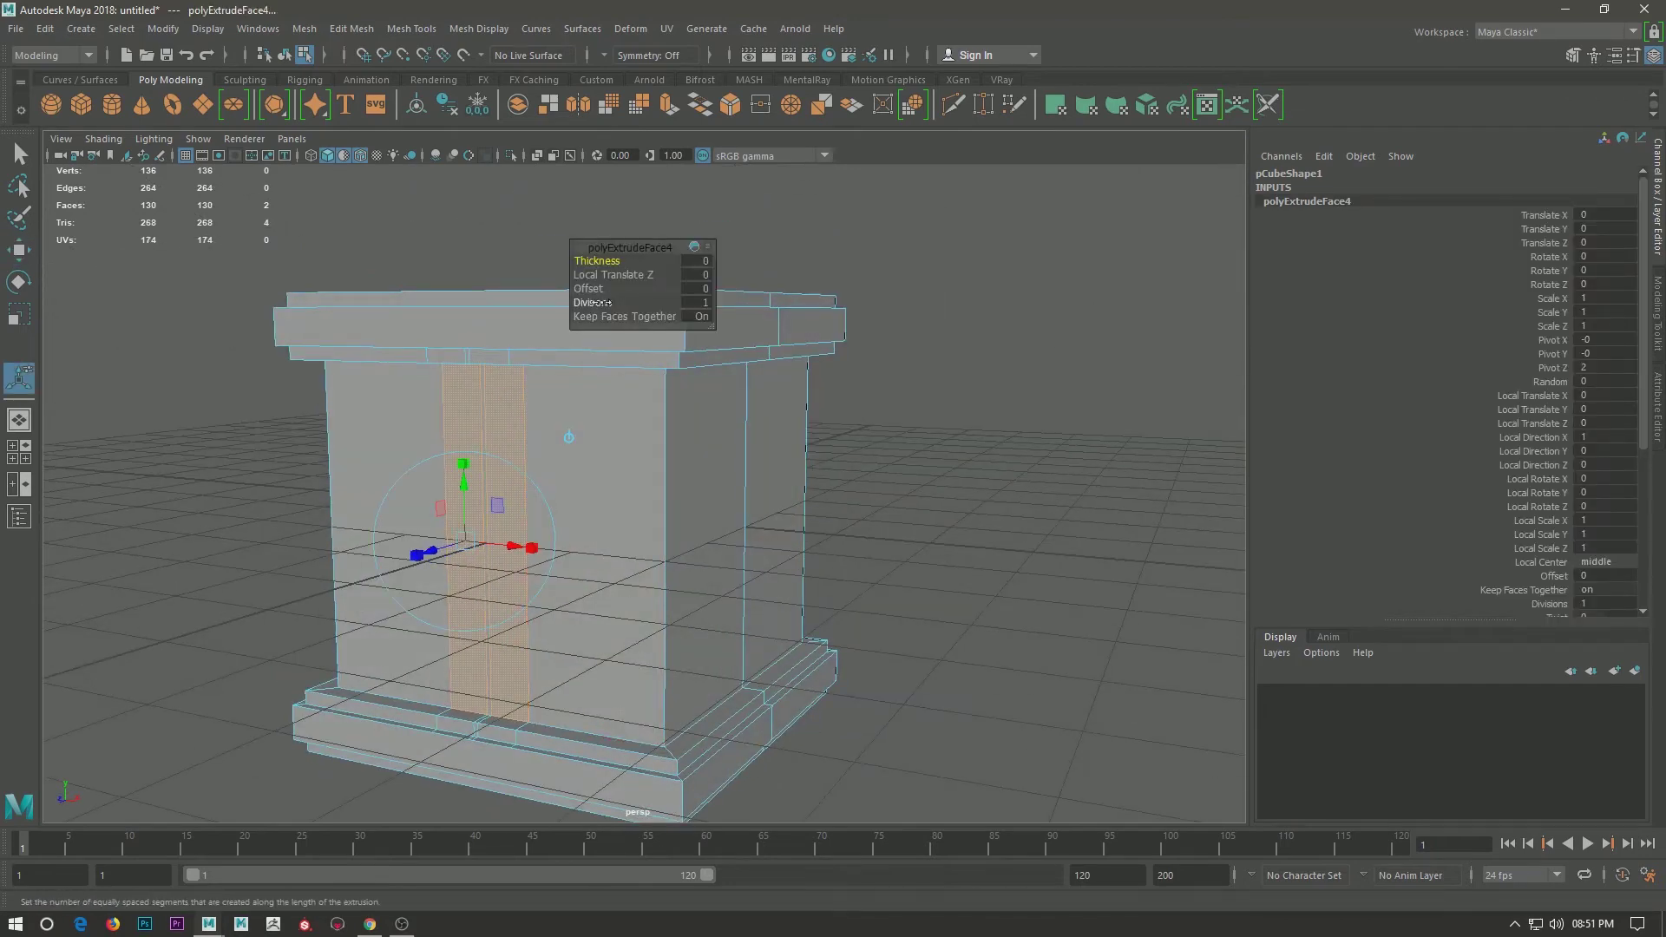
right_click_drag(581, 303, 675, 266, "alt")
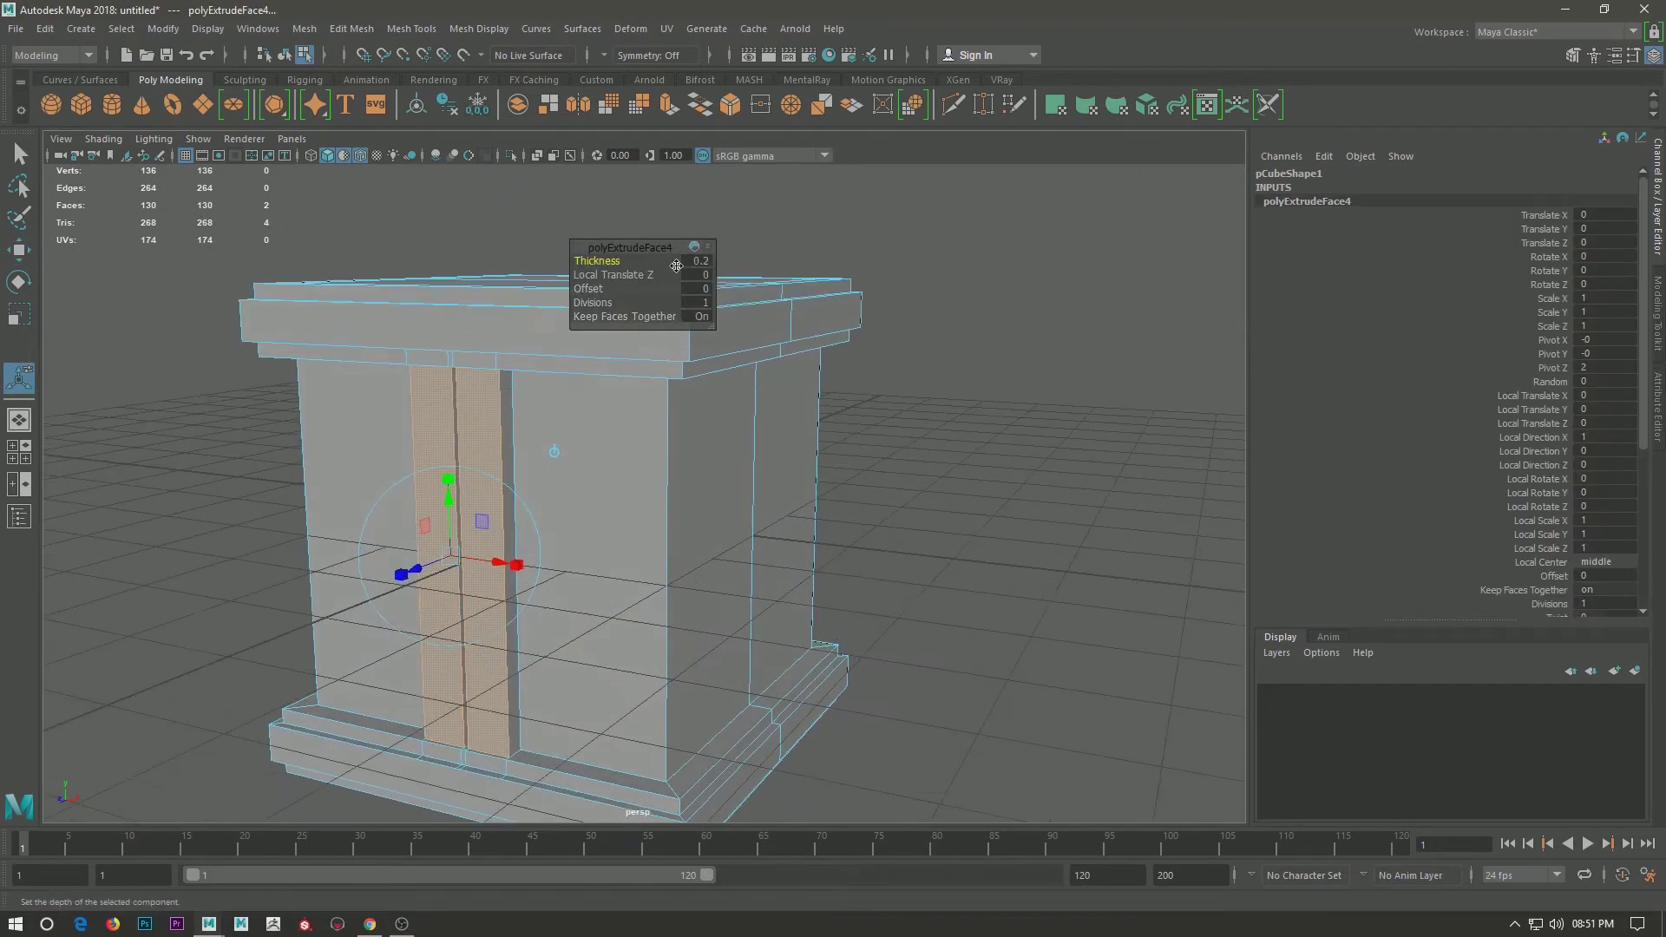
key("w")
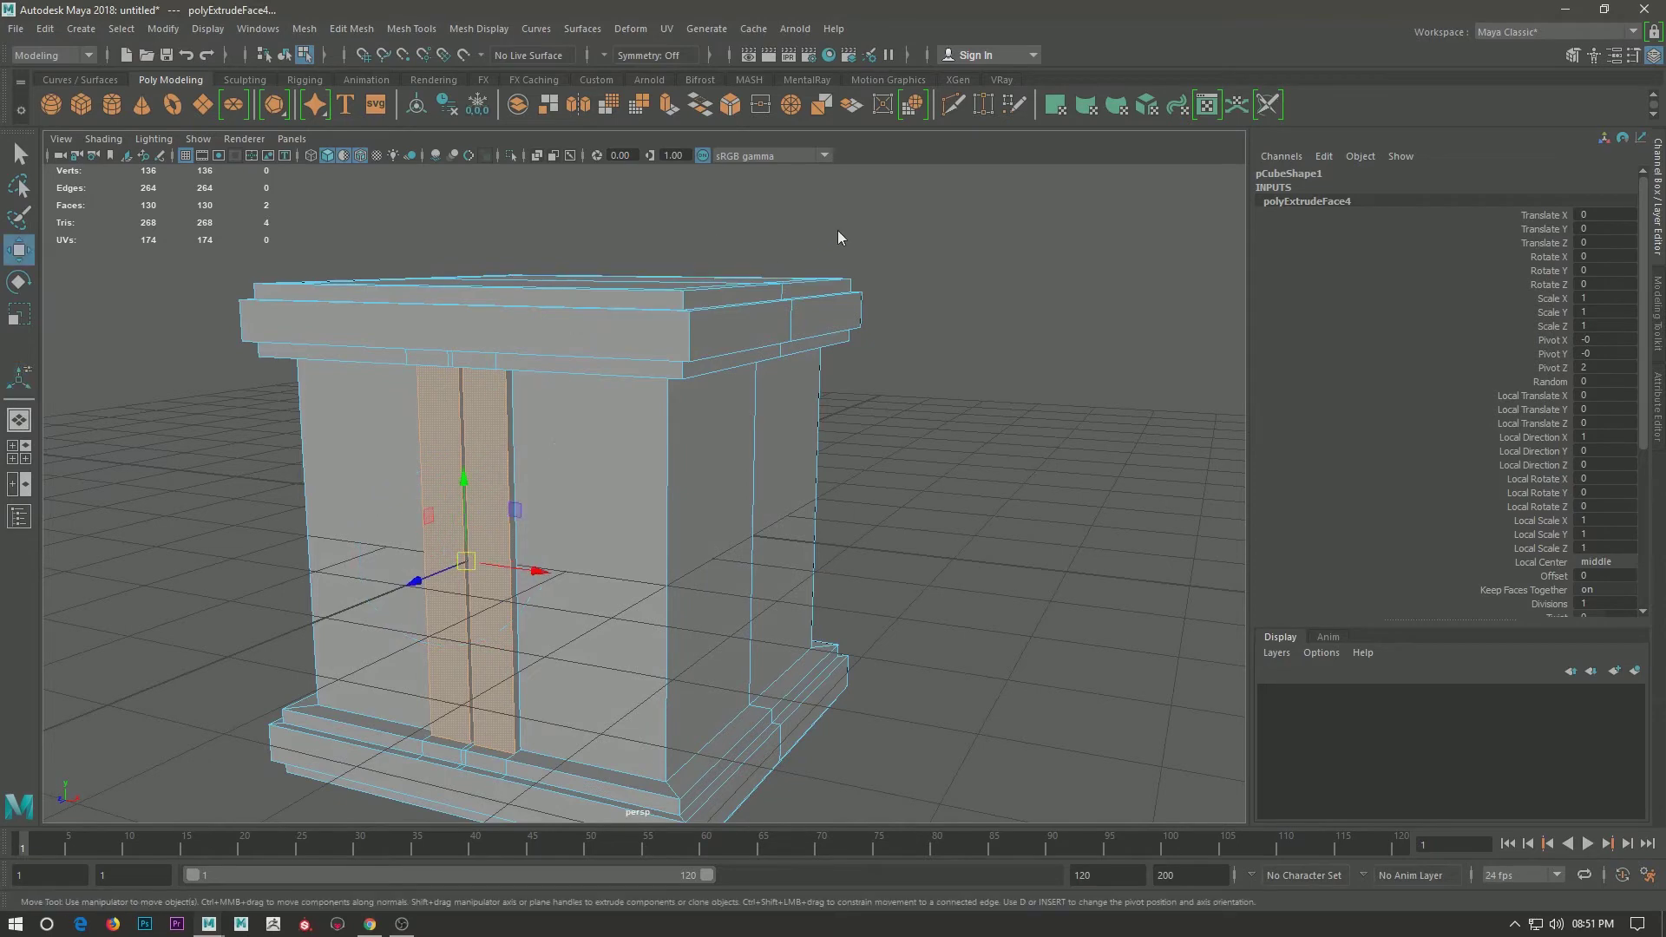
key("F8")
scroll(847, 267, "down", 3)
scroll(843, 271, "down", 2)
double_click(692, 392)
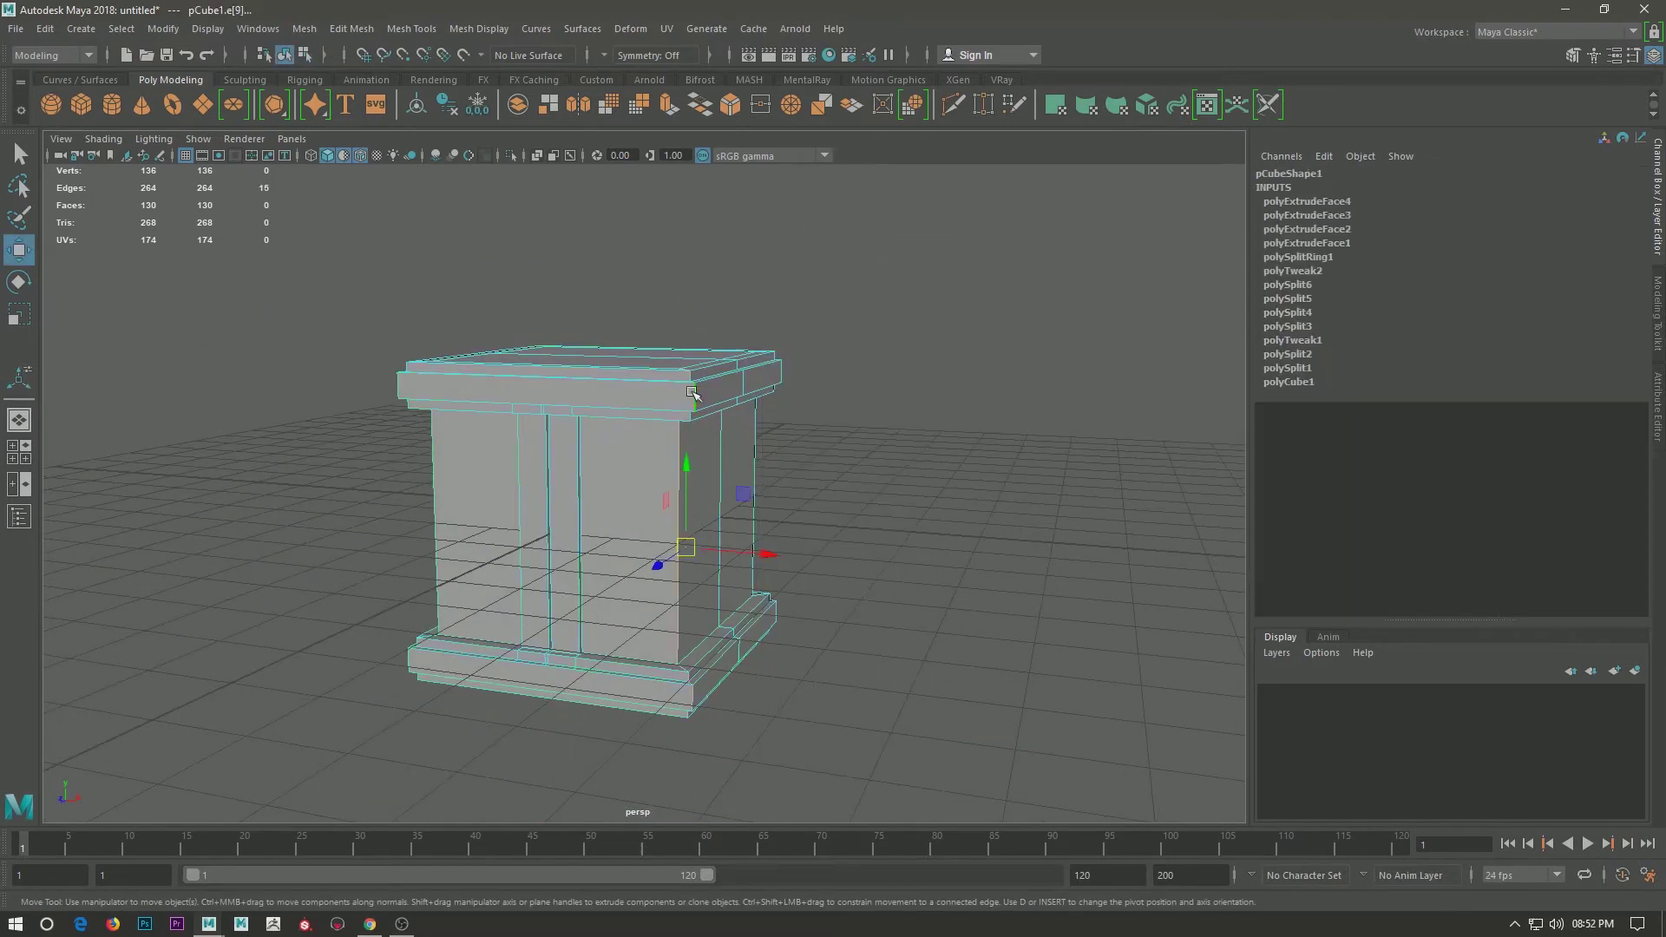
Bevel the top and base edge loops with fraction 2.5 and 5 segments.
double_click(678, 556, "shift")
left_click_drag(679, 556, 707, 428, "alt")
right_click(700, 402)
left_click_drag(701, 506, 705, 550, "alt")
right_click_drag(705, 516, 661, 509, "shift")
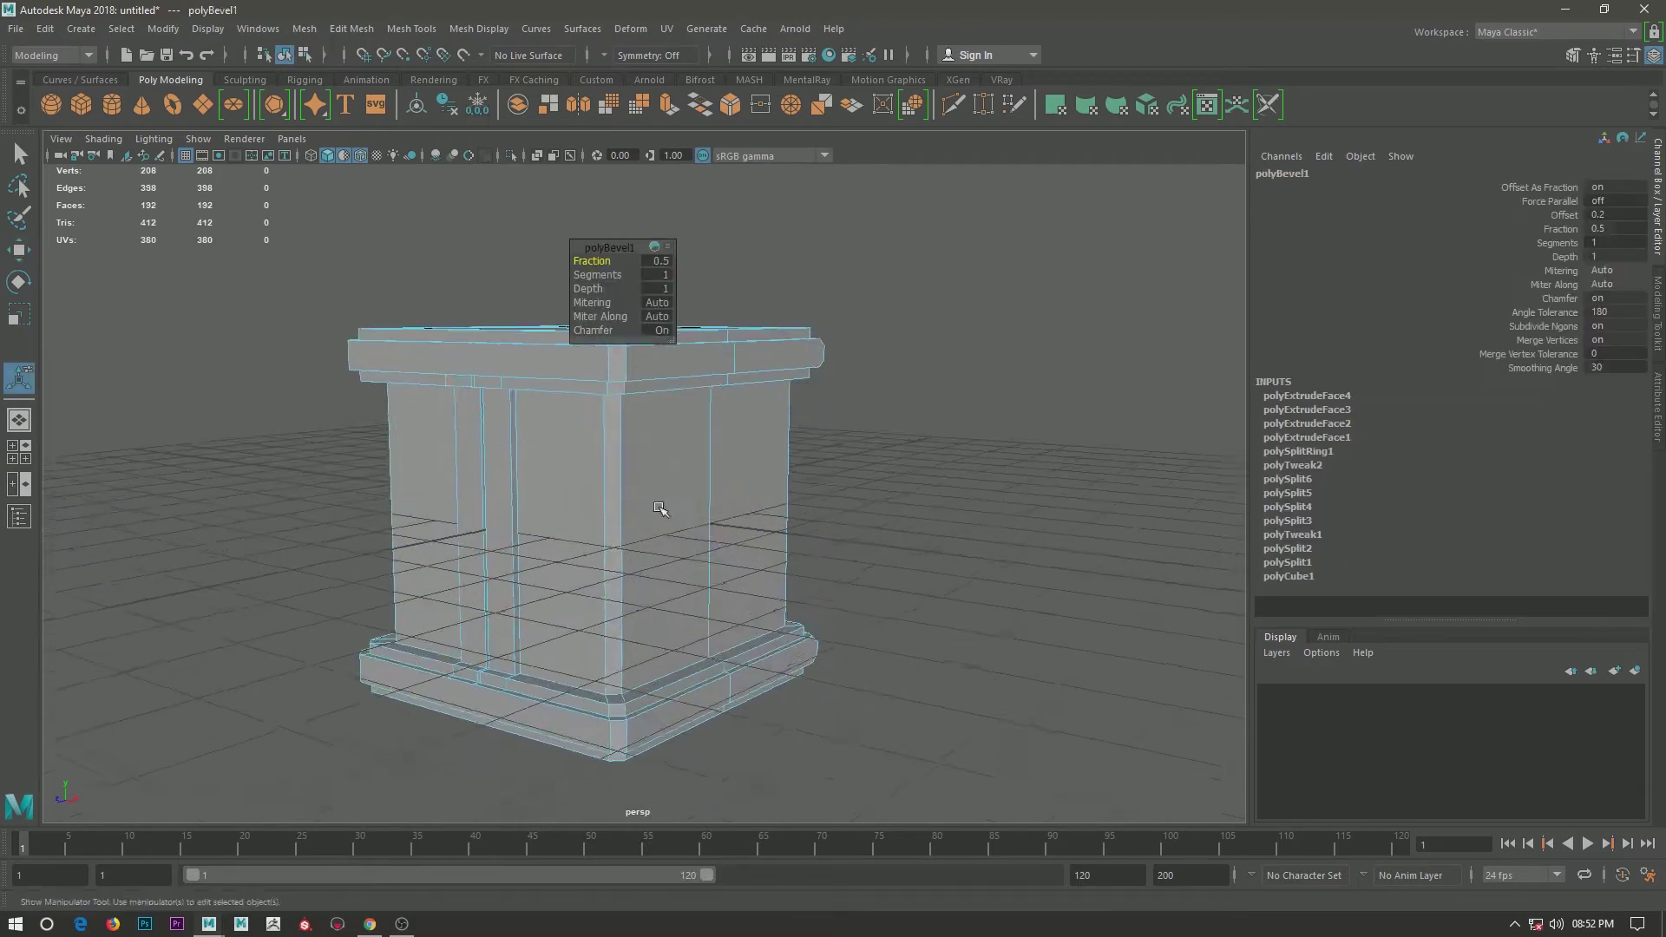
left_click_drag(588, 258, 657, 260)
key("Return")
mouse_move(688, 595)
left_mouse_down("alt")
mouse_move(918, 528)
mouse_move(768, 532)
left_mouse_up("alt")
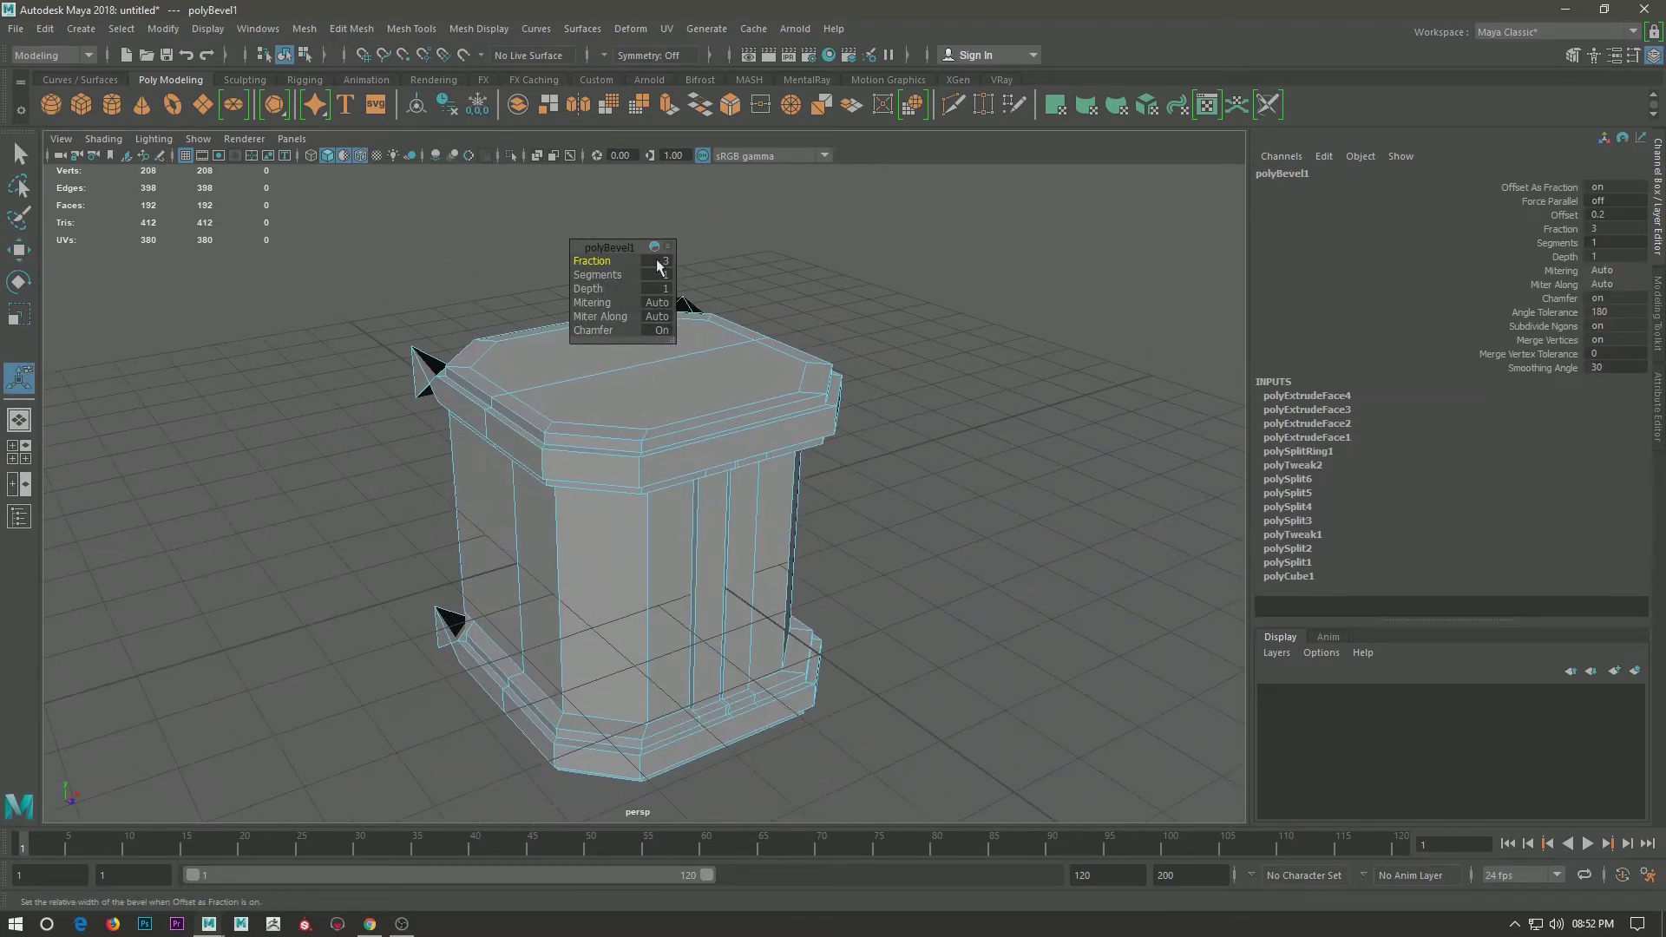
type("5")
key("Return")
left_click_drag(590, 276, 637, 273)
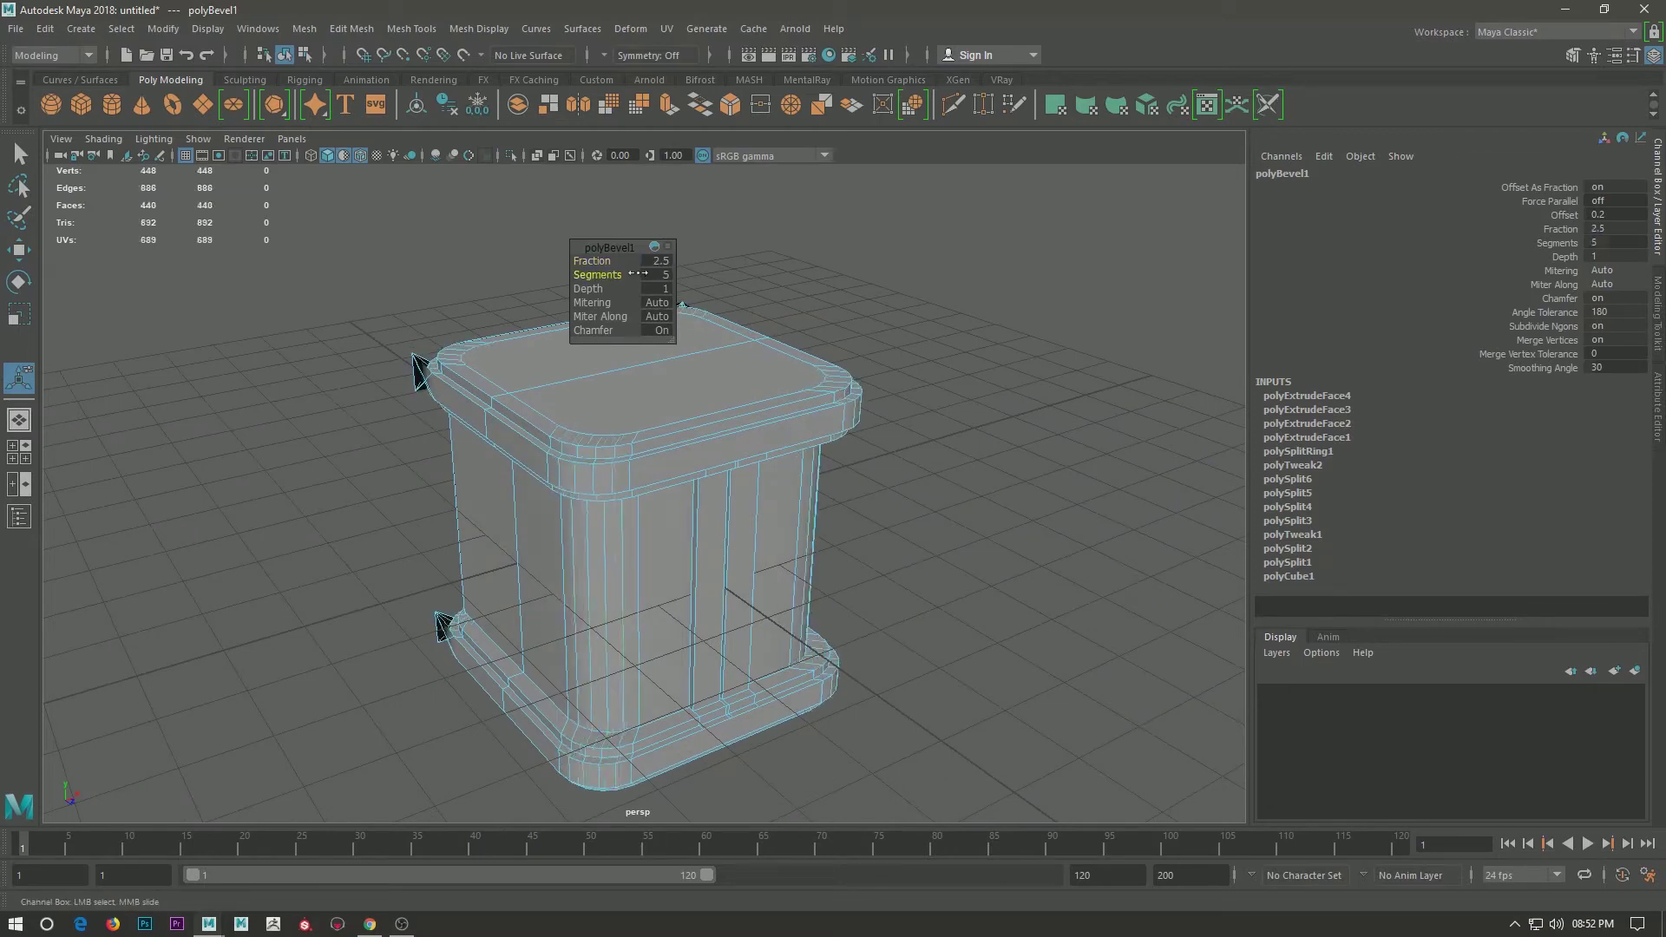
Reselect the whole box, then pick a groove edge on its front.
right_click(807, 300)
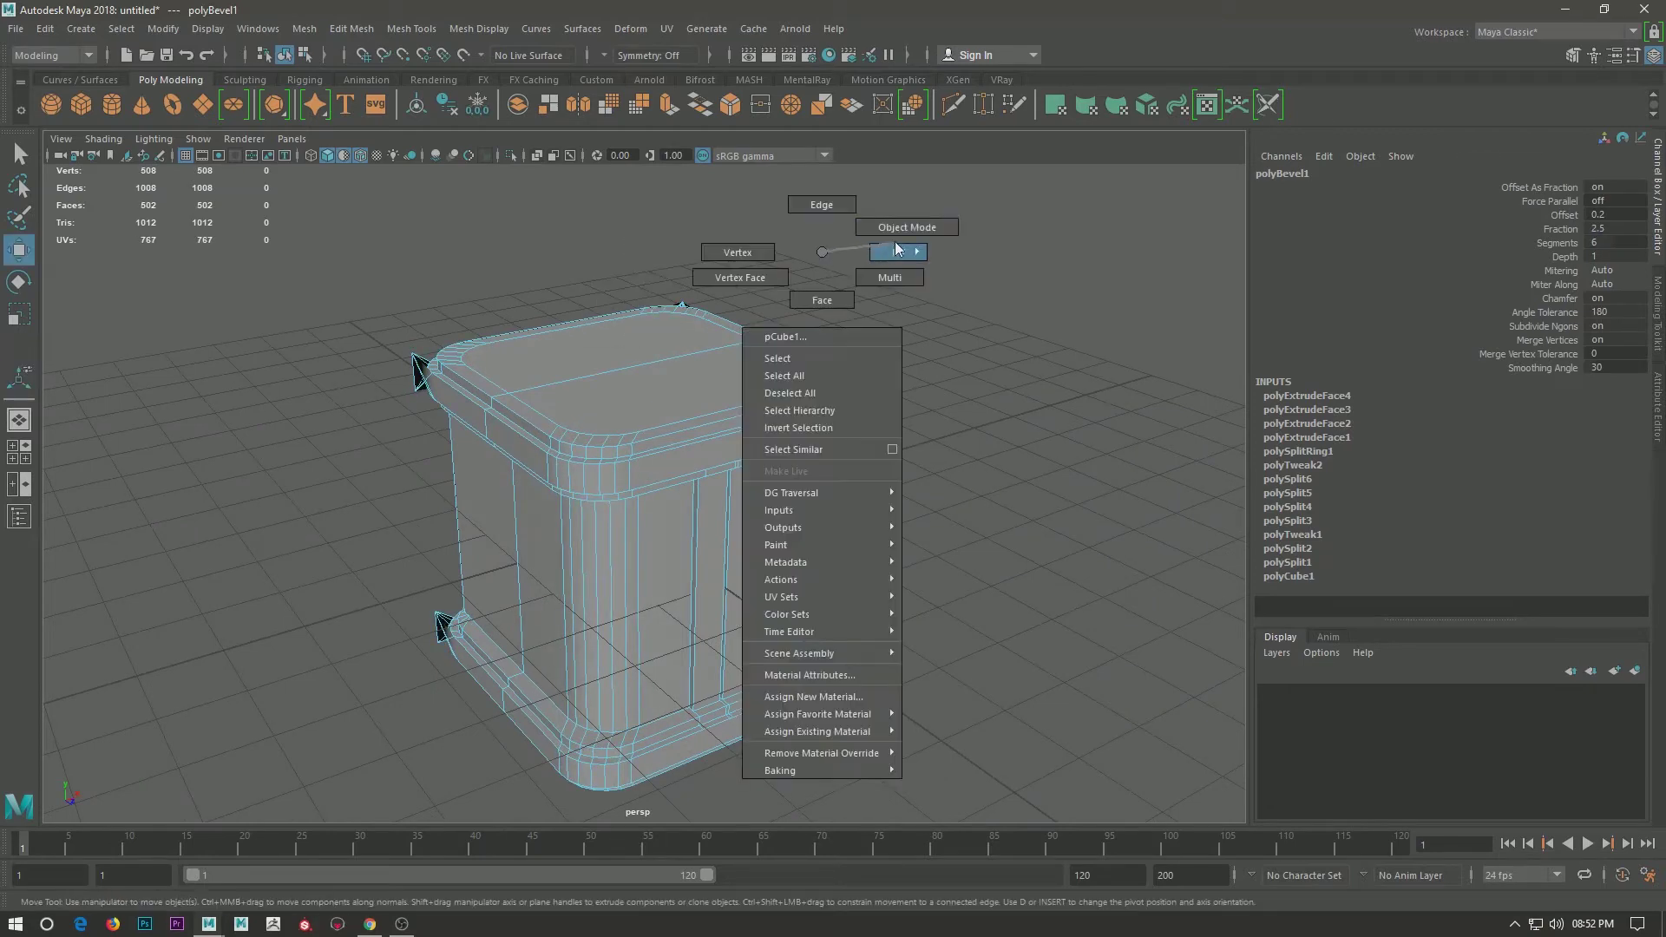
left_click(997, 260)
left_click(617, 451)
key("w")
mouse_move(607, 364)
left_mouse_down("alt")
mouse_move(564, 339)
mouse_move(715, 501)
mouse_move(584, 379)
left_mouse_up("alt")
scroll(715, 502, "up", 5)
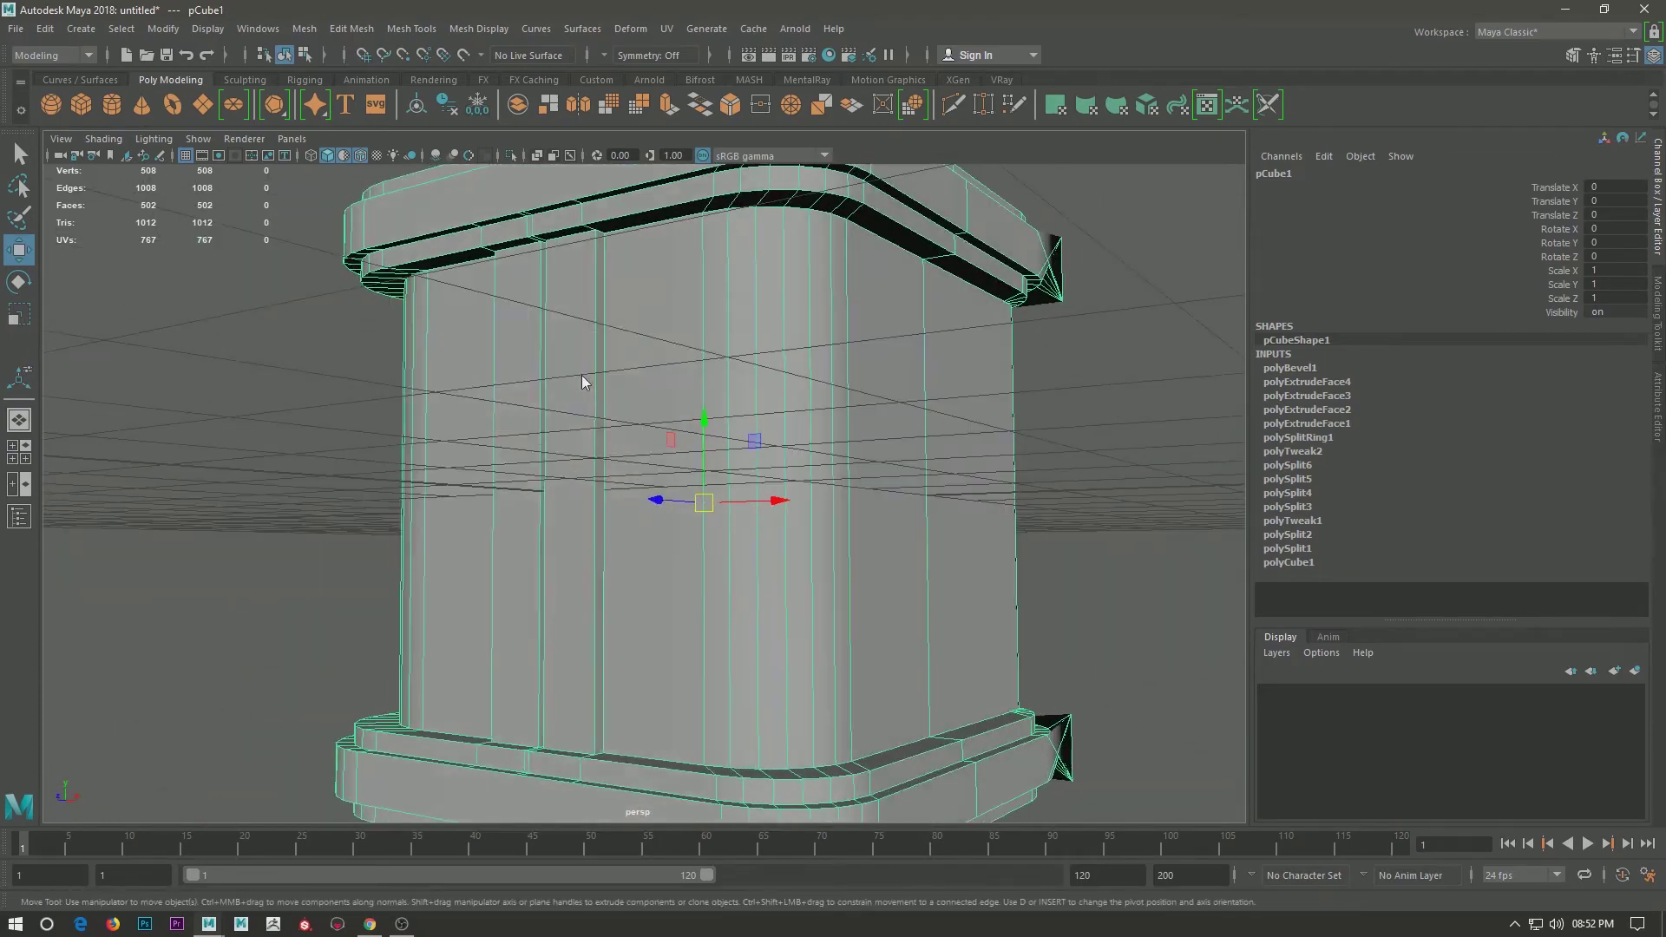
key("F10")
left_click(797, 451)
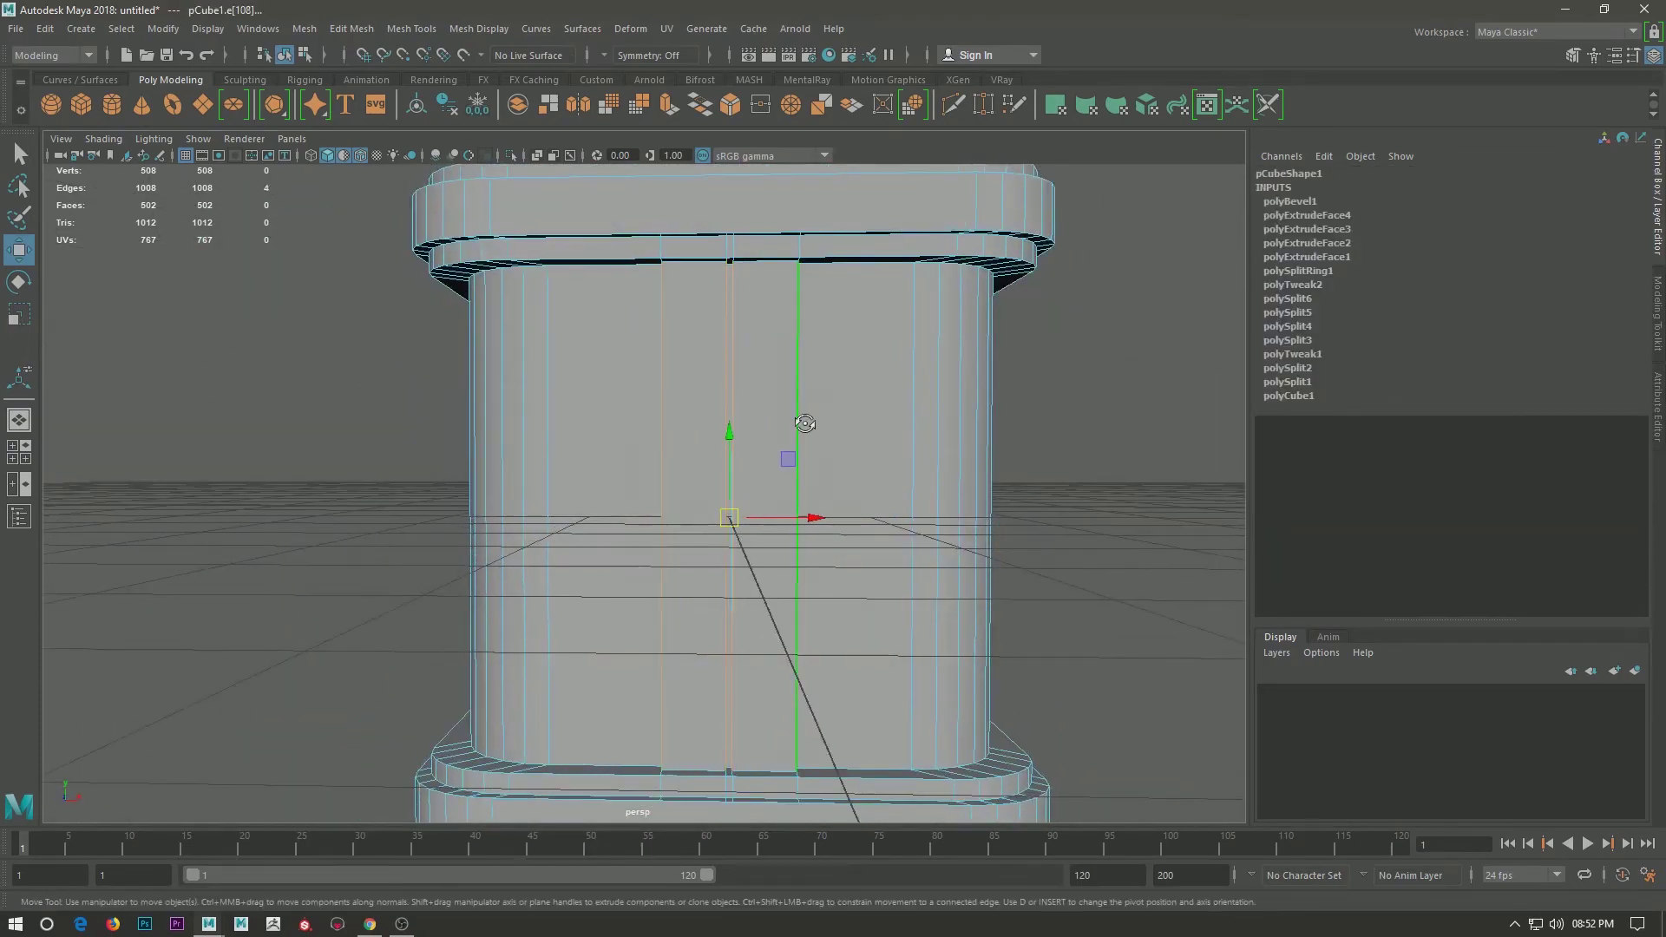
Bevel the groove edges with a fraction of 0.3.
left_click_drag(805, 423, 818, 437, "alt")
right_click_drag(818, 436, 949, 436, "shift")
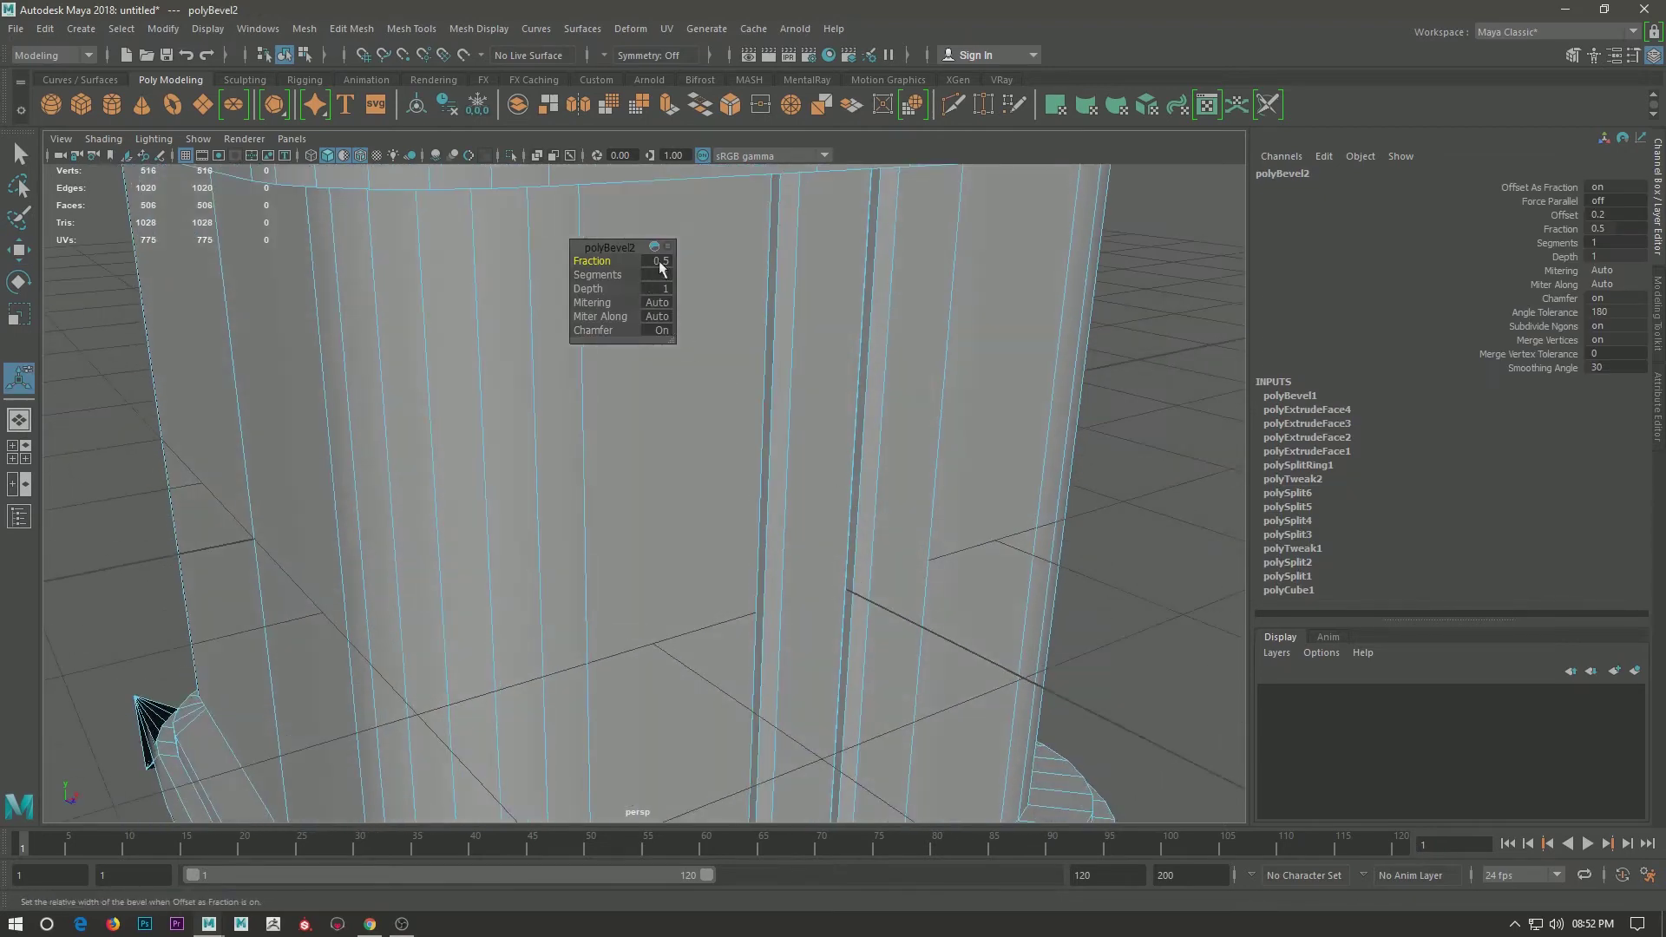
key("Return")
type("3")
key("Return")
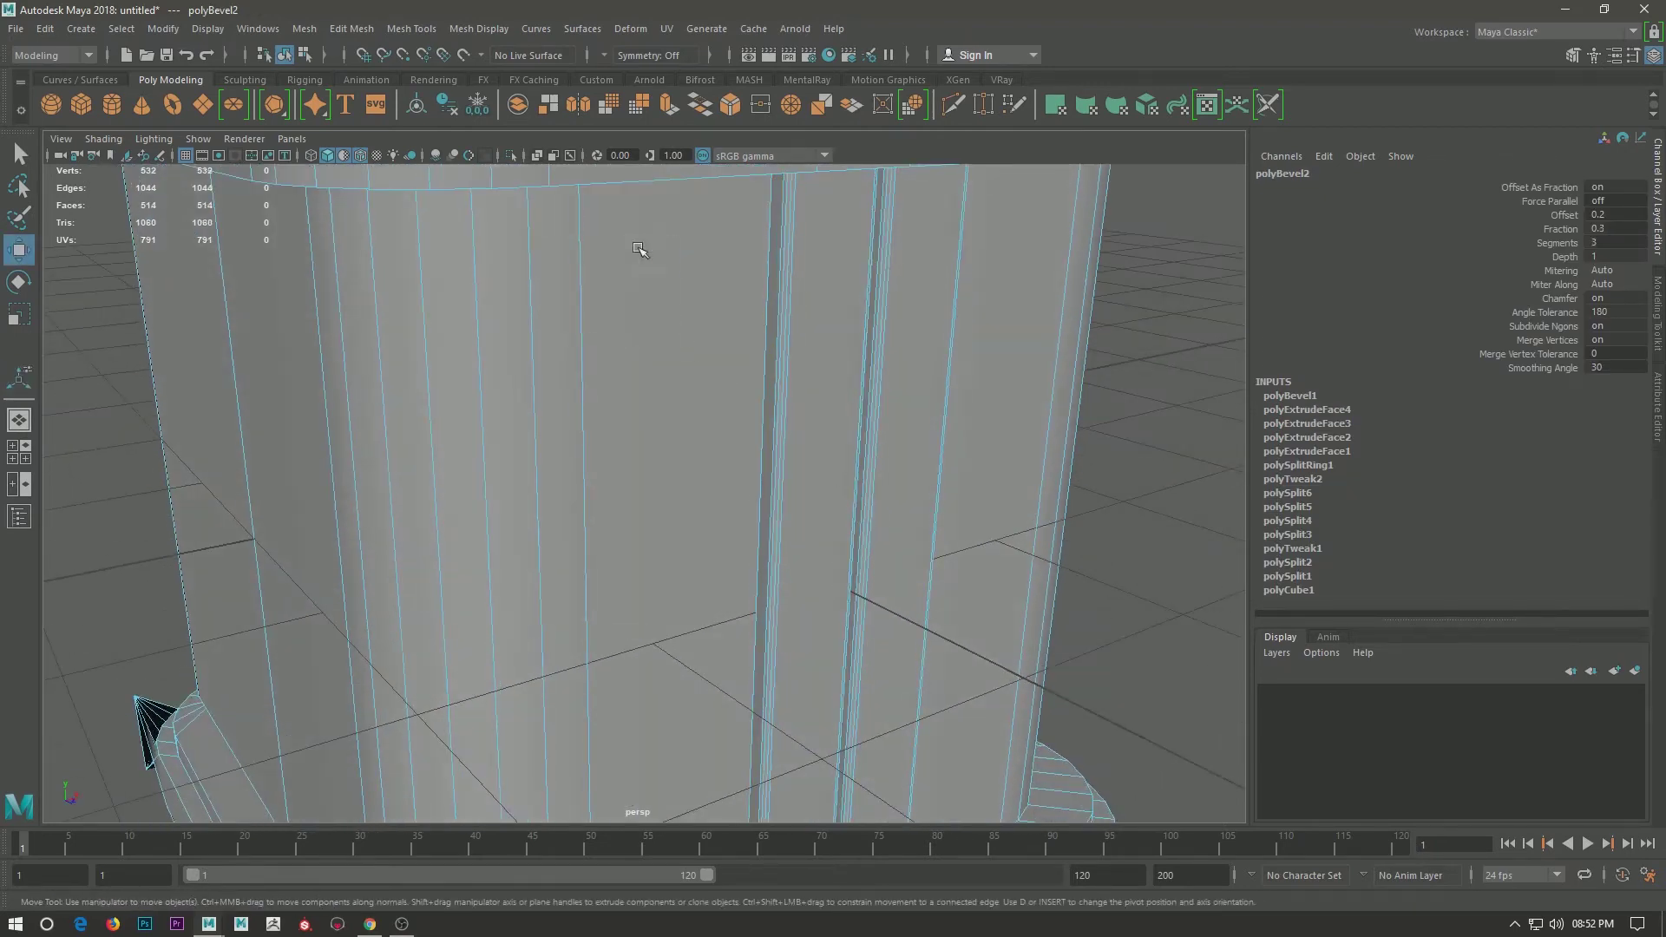
left_click(640, 250)
key("f")
right_click_drag(996, 325, 1076, 282)
mouse_move(732, 428)
left_mouse_down("alt")
mouse_move(805, 425)
mouse_move(798, 383)
mouse_move(848, 390)
mouse_move(734, 316)
mouse_move(928, 800)
left_mouse_up("alt")
Delete one half of the box's faces and select the cut-edge vertices.
key("Delete")
mouse_move(888, 647)
left_mouse_down("alt")
mouse_move(848, 584)
mouse_move(788, 561)
mouse_move(737, 365)
left_mouse_up("alt")
left_click_drag(727, 318, 874, 772)
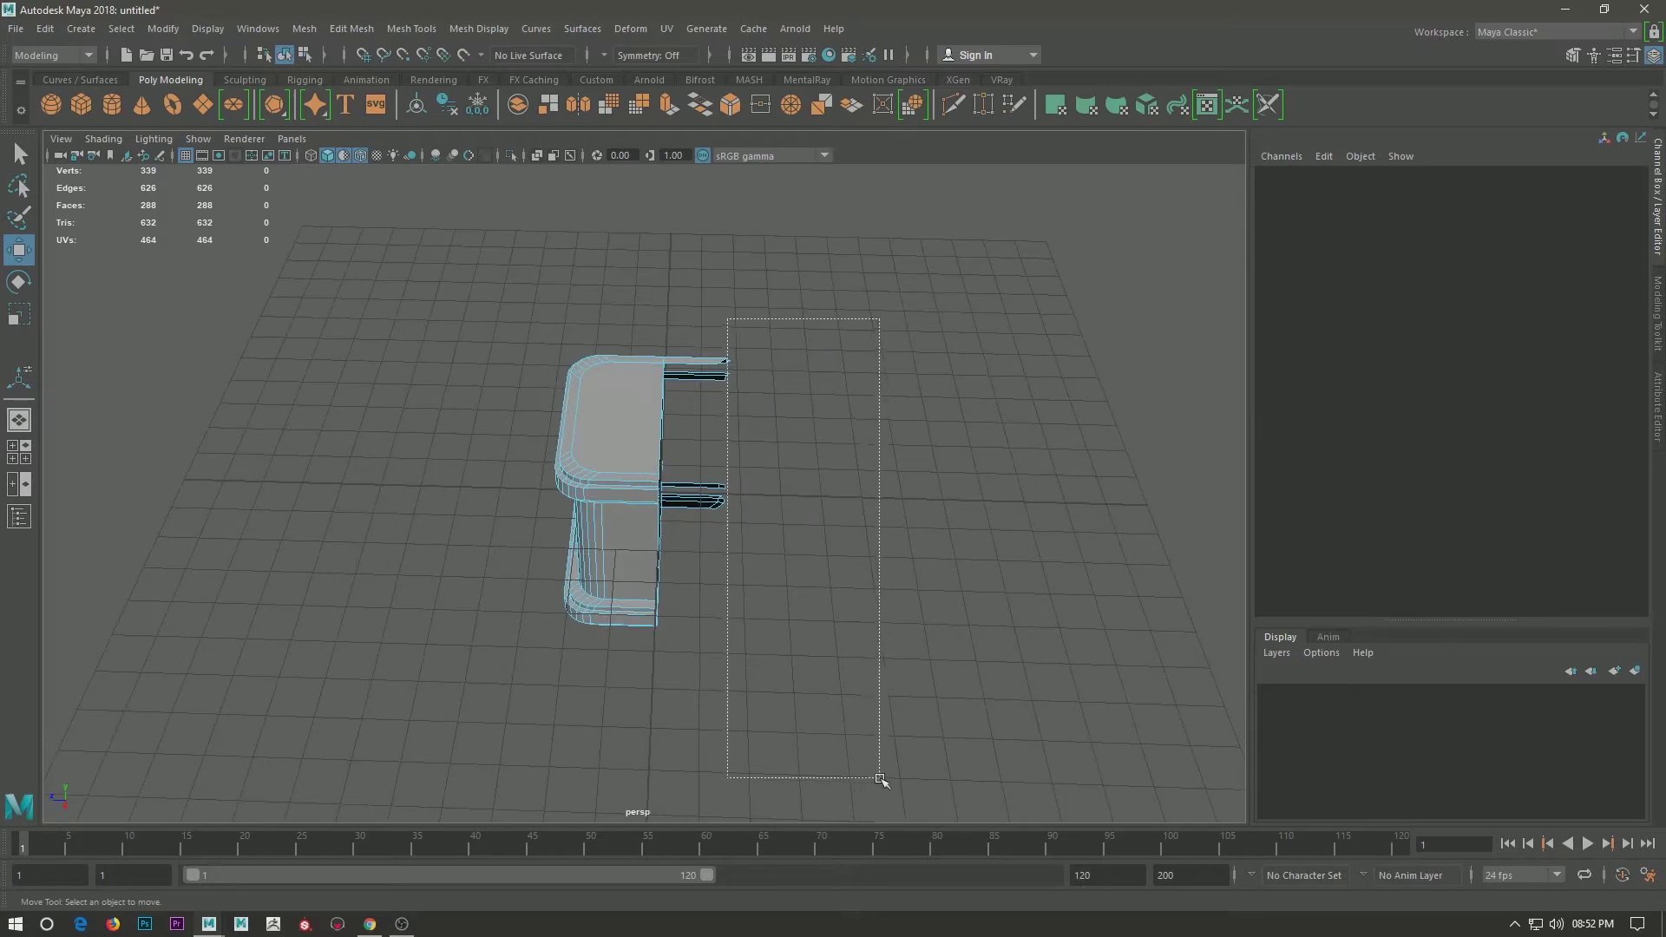
left_click_drag(885, 666, 695, 276)
left_click(826, 538)
mouse_move(826, 538)
left_mouse_down("alt")
mouse_move(644, 543)
mouse_move(808, 335)
mouse_move(721, 320)
mouse_move(792, 421)
left_mouse_up("alt")
left_click_drag(863, 299, 633, 729)
Mirror the half mesh across the Z axis, adjusting the offset to close the seam.
key("r")
key("w")
right_click_drag(852, 402, 927, 385)
left_click(302, 29)
left_click(338, 259)
left_click(704, 348)
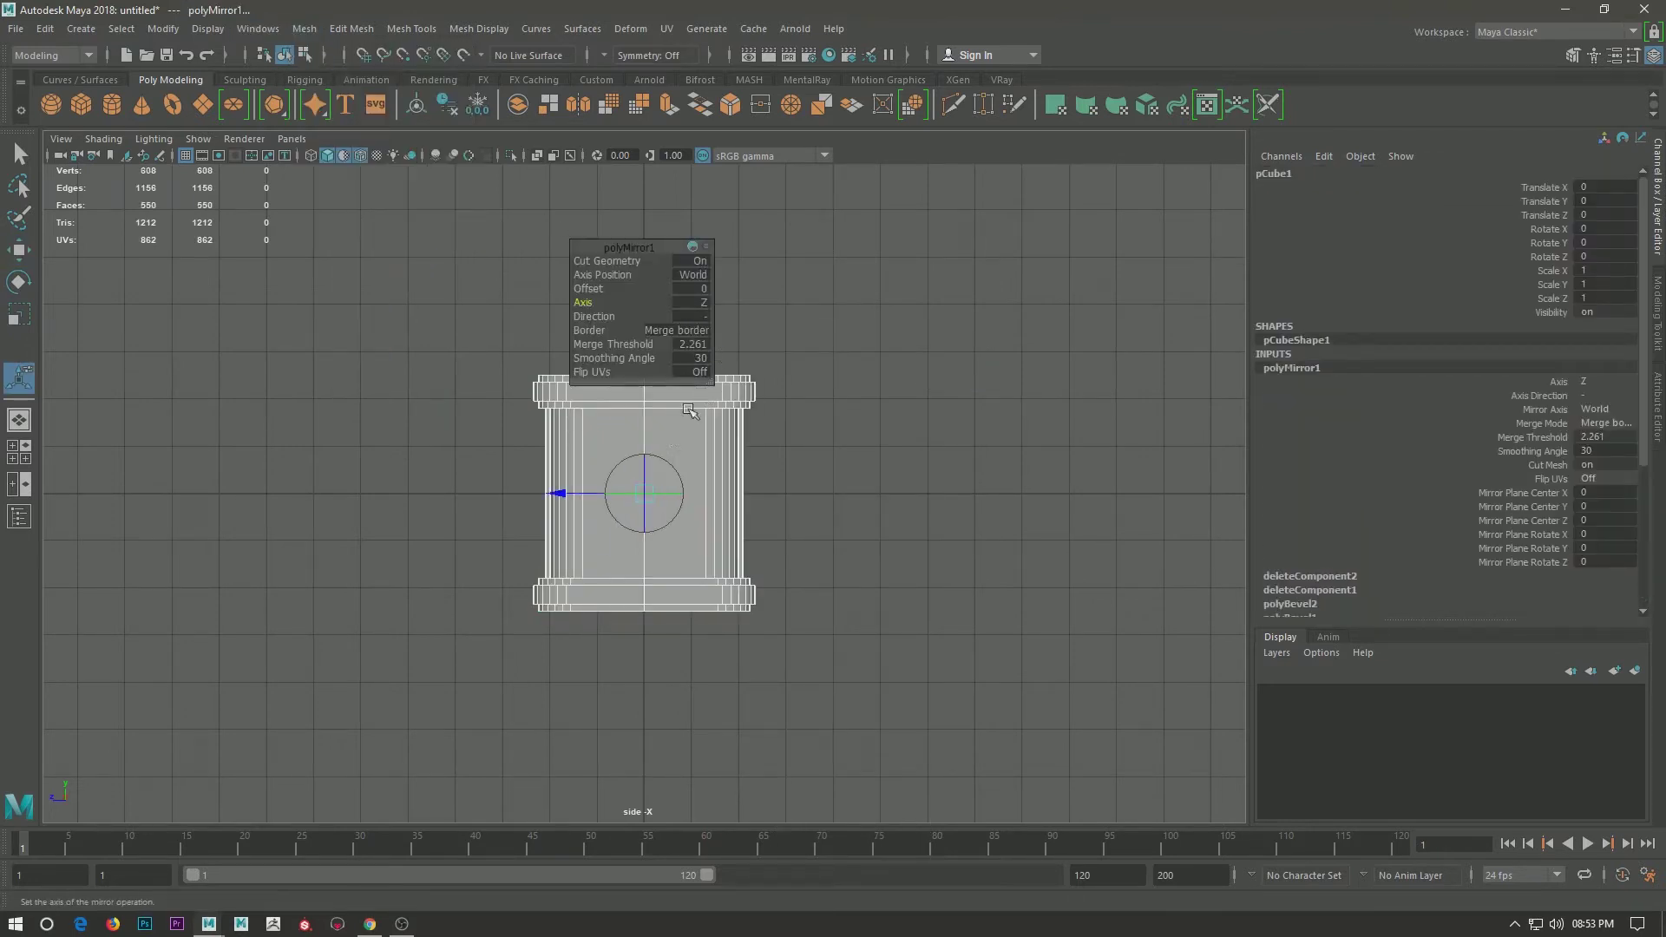
left_click_drag(560, 494, 788, 602)
left_click_drag(606, 492, 556, 492)
key("w")
Merge the centre seam vertices with a small threshold, then reselect the whole pedestal.
right_click(1018, 351)
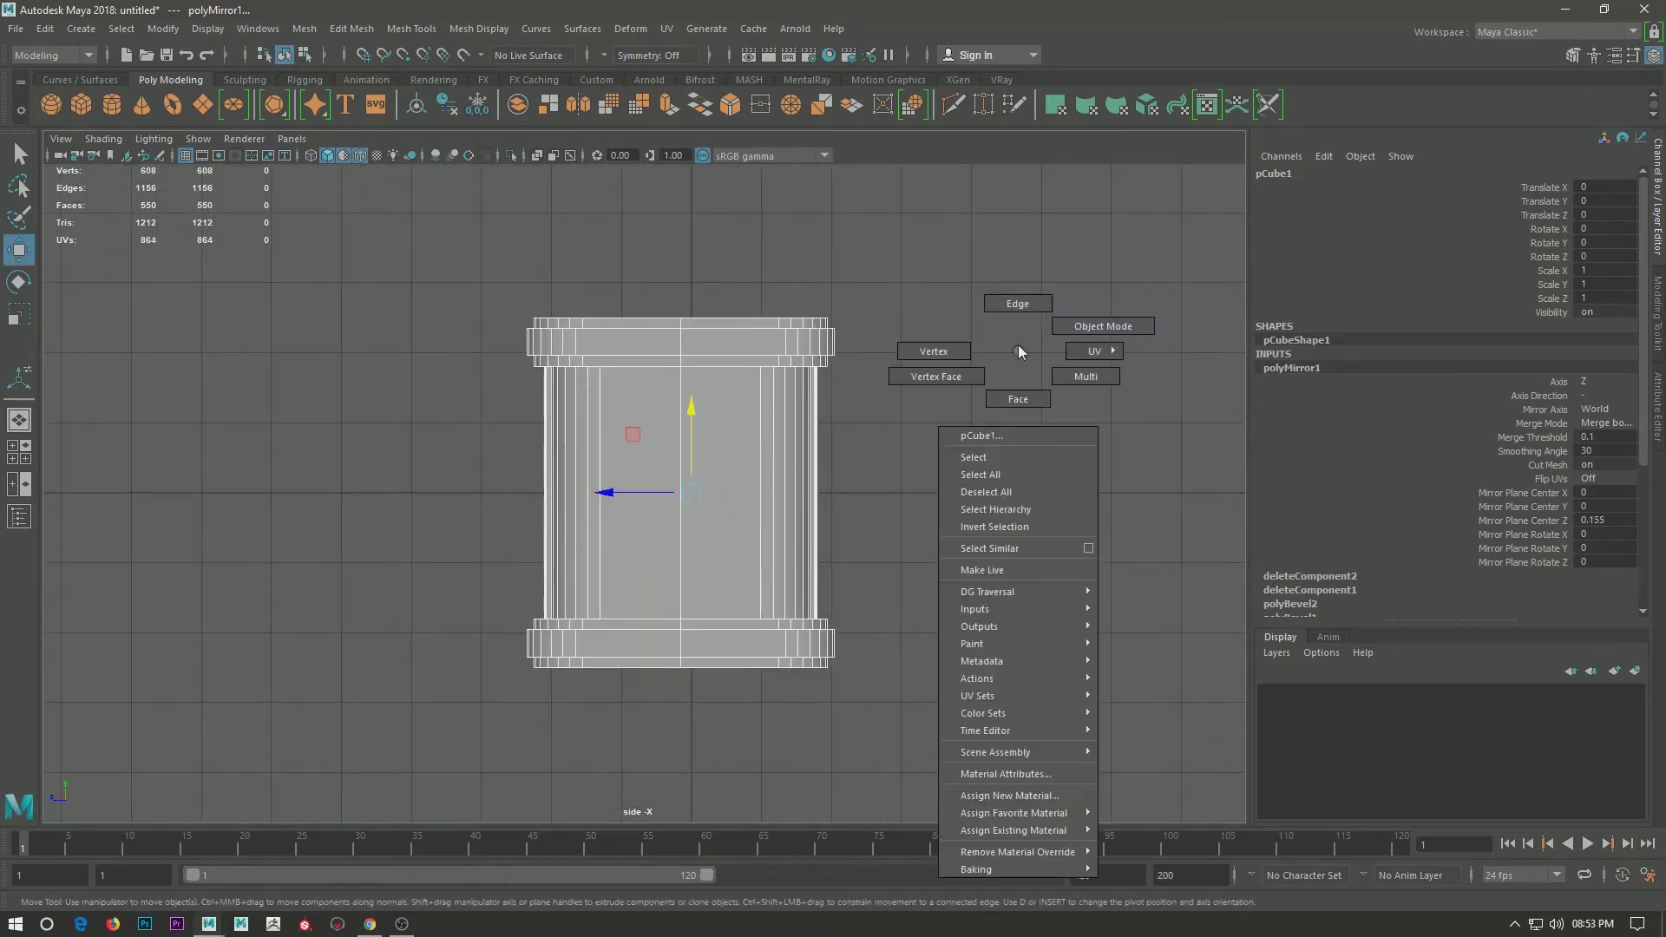
left_click(945, 351)
left_click_drag(659, 468, 707, 516)
mouse_move(706, 512)
right_mouse_down("shift")
mouse_move(736, 441)
mouse_move(685, 442)
right_mouse_up("shift")
key("ctrl+z")
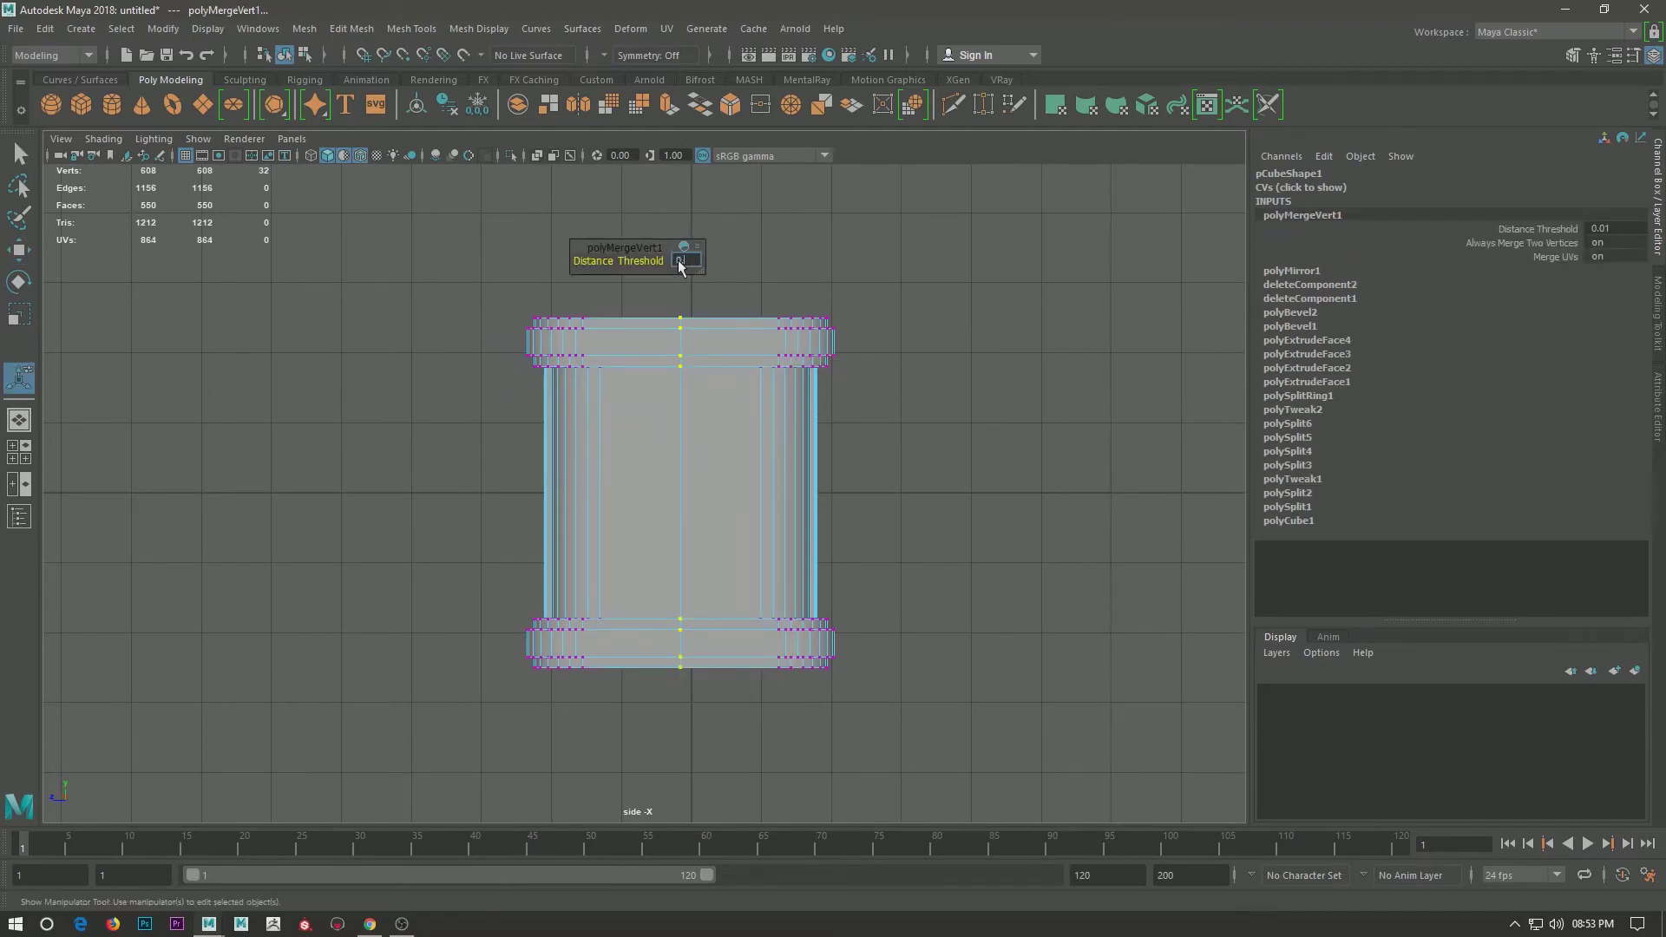
right_click_drag(668, 254, 741, 217)
key("space")
key("space")
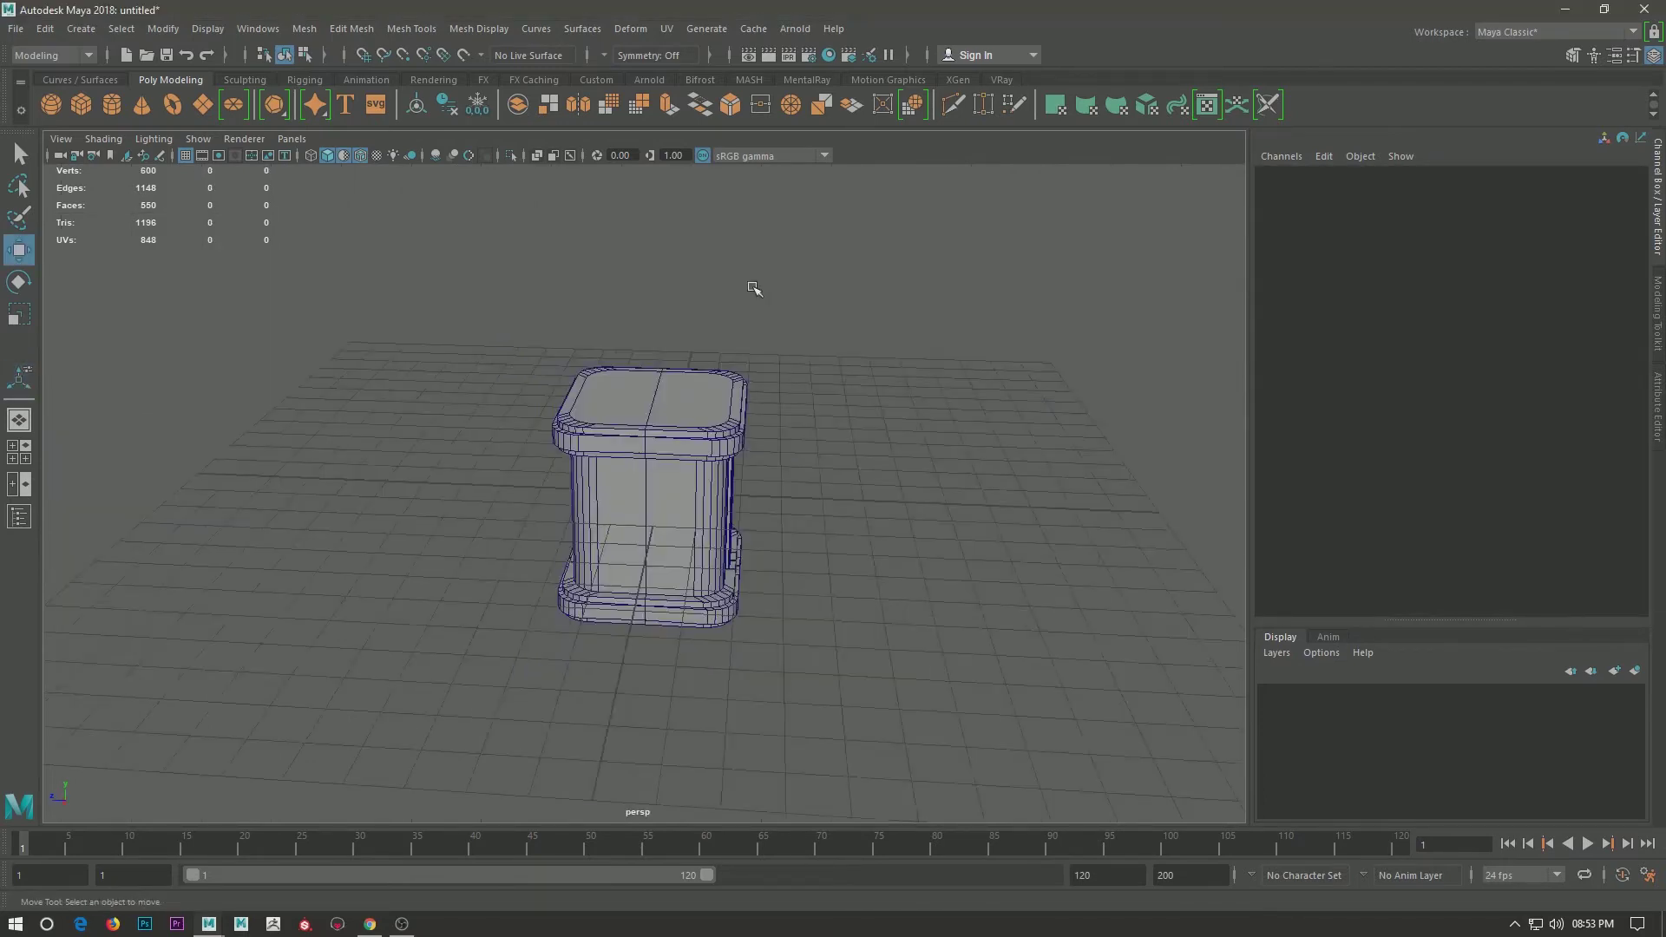
left_click_drag(778, 476, 670, 639, "alt")
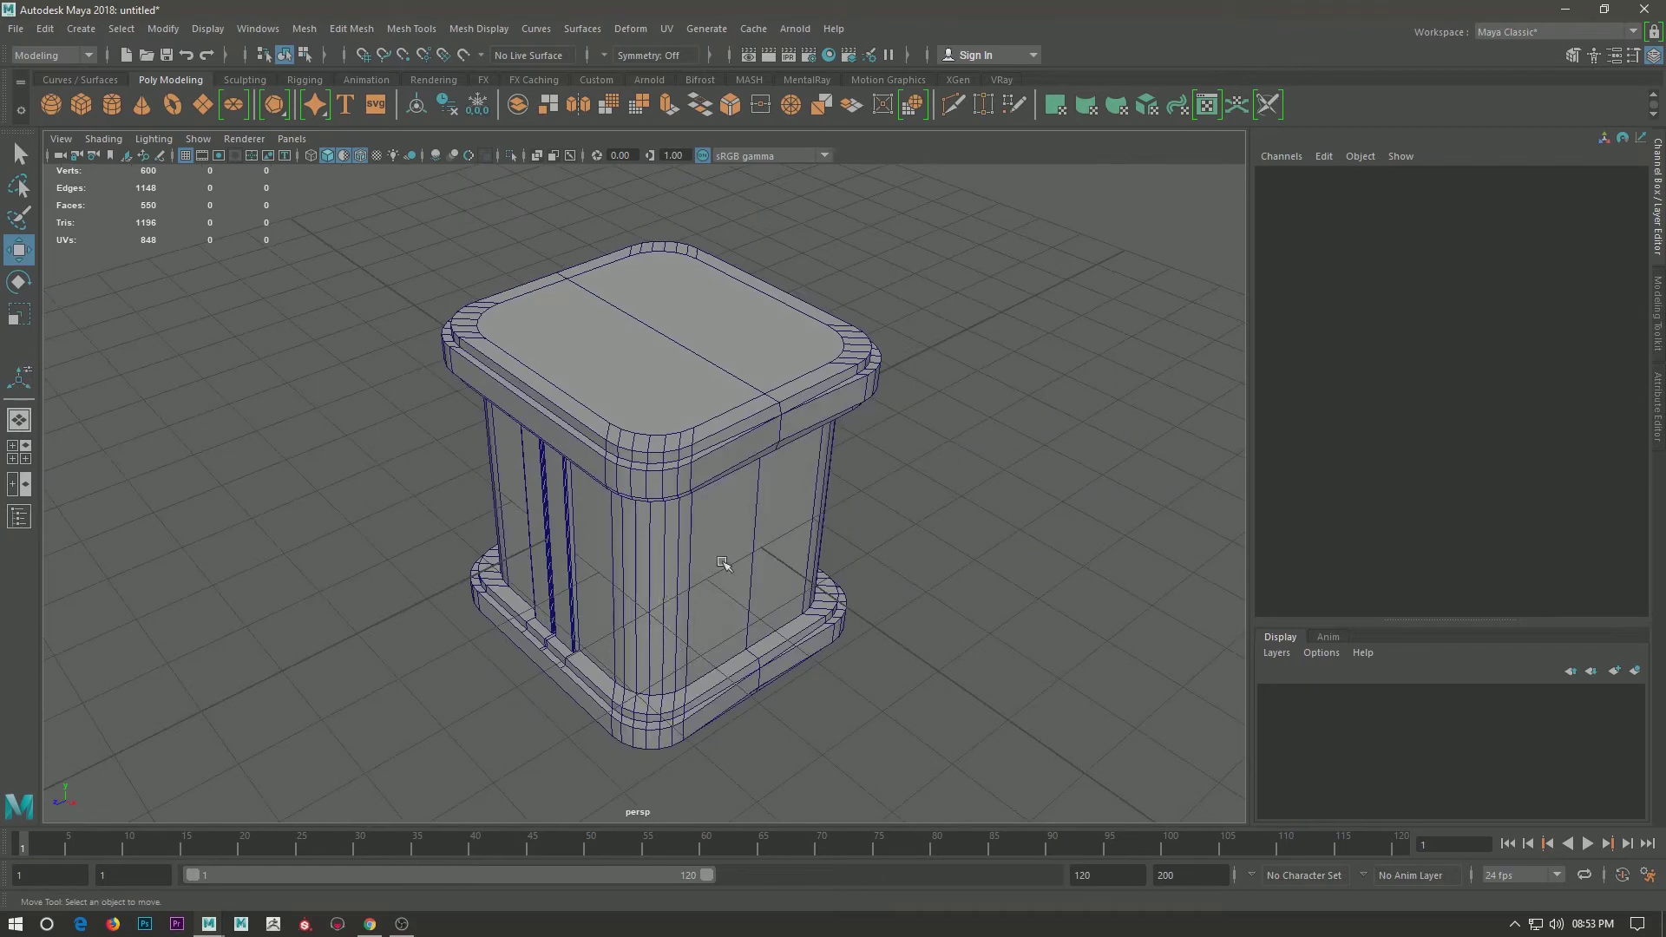
right_click_drag(720, 418, 798, 368)
mouse_move(710, 318)
left_mouse_down("alt")
mouse_move(786, 348)
mouse_move(771, 460)
left_mouse_up("alt")
Undo the last edge deletion and the vertex merge on the pedestal.
key("ctrl+z")
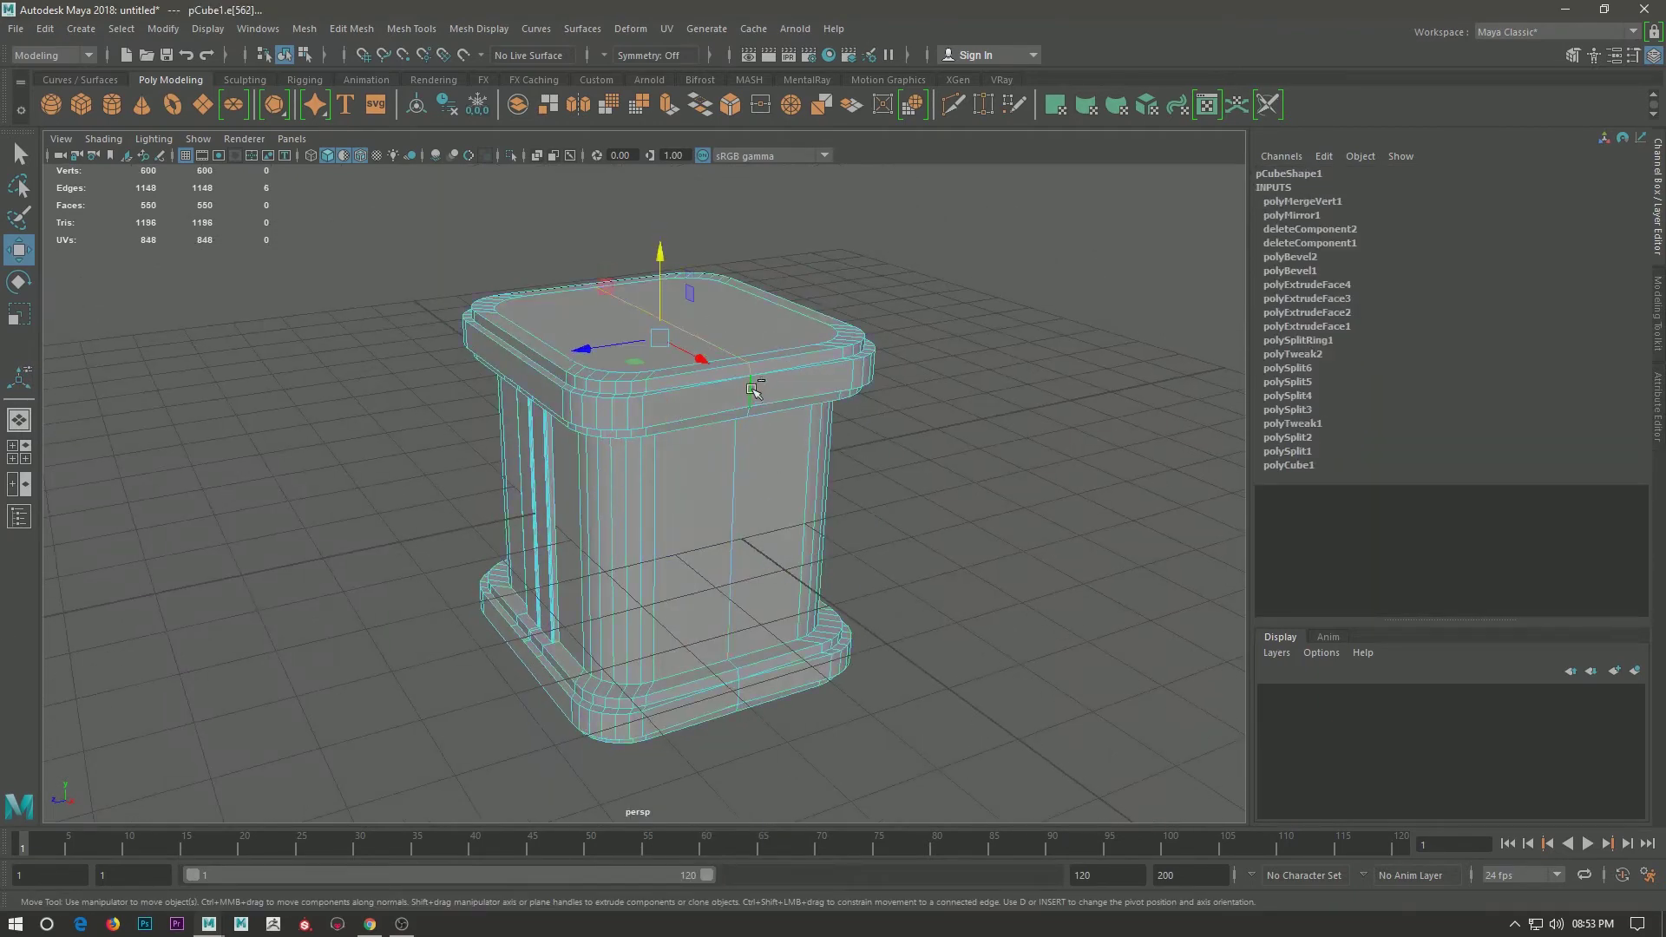
mouse_move(773, 509)
left_mouse_down("alt")
mouse_move(606, 723)
mouse_move(763, 685)
left_mouse_up("alt")
scroll(774, 680, "up", 5)
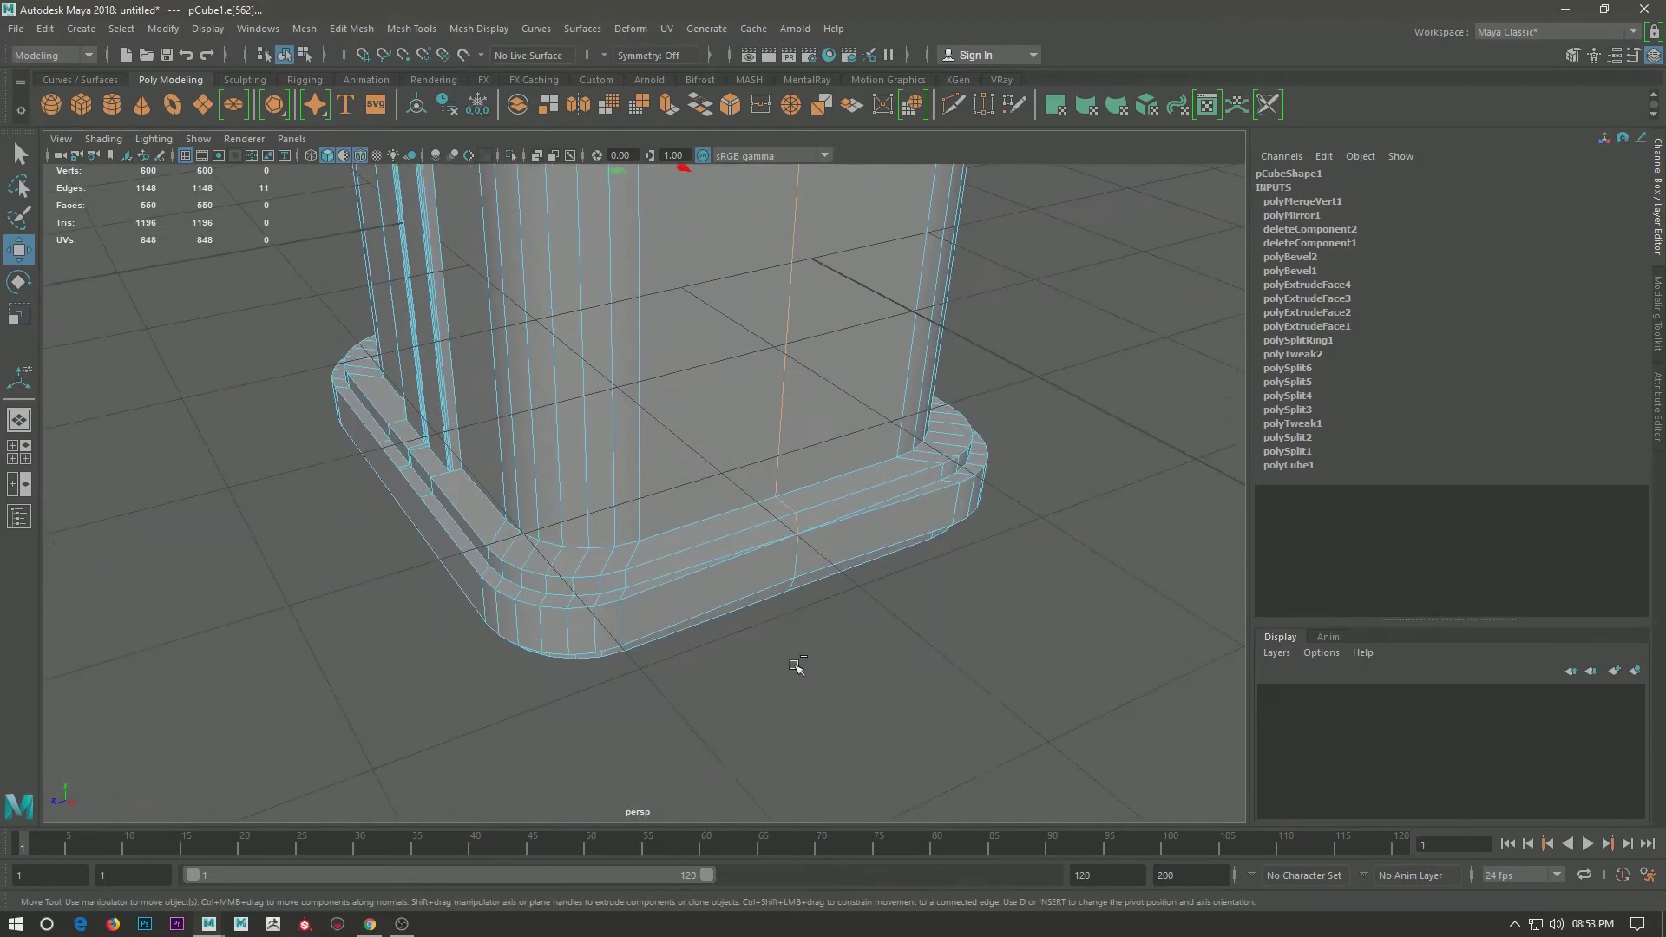
key("ctrl+z")
key("ctrl+z")
key("ctrl+z")
mouse_move(792, 674)
left_mouse_down("alt")
mouse_move(769, 584)
mouse_move(917, 480)
mouse_move(855, 613)
mouse_move(736, 699)
left_mouse_up("alt")
scroll(978, 495, "down", 3)
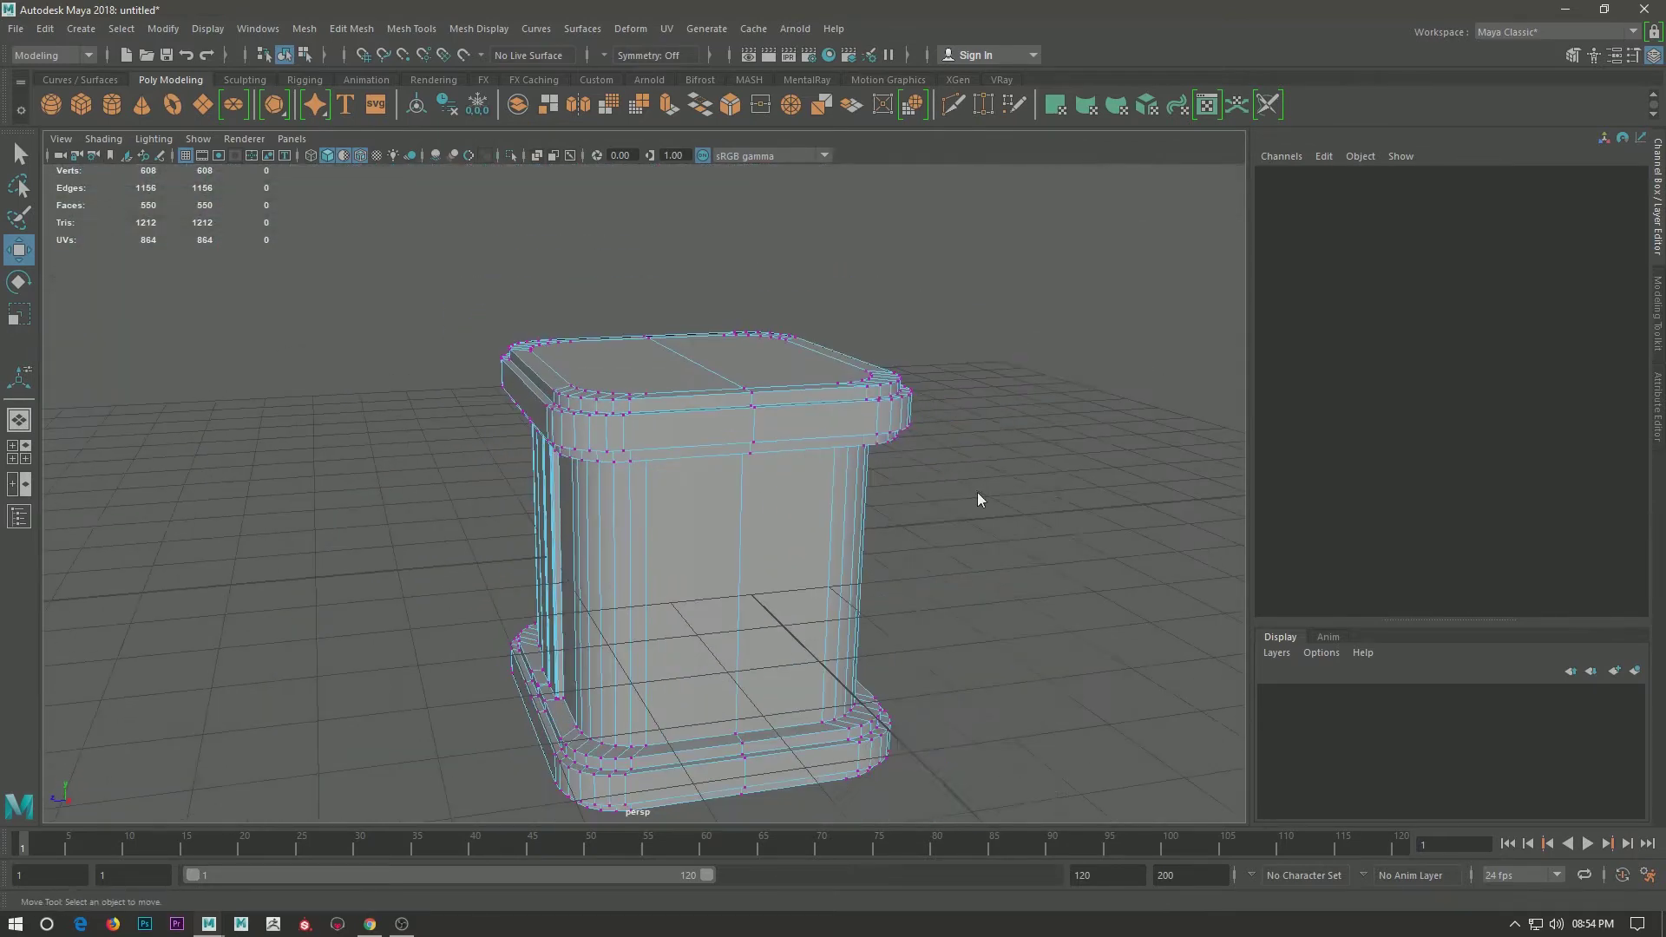
Try an edge loop on the pedestal's front, then go back to object selection and reselect the pedestal.
double_click(726, 532)
right_click(941, 401)
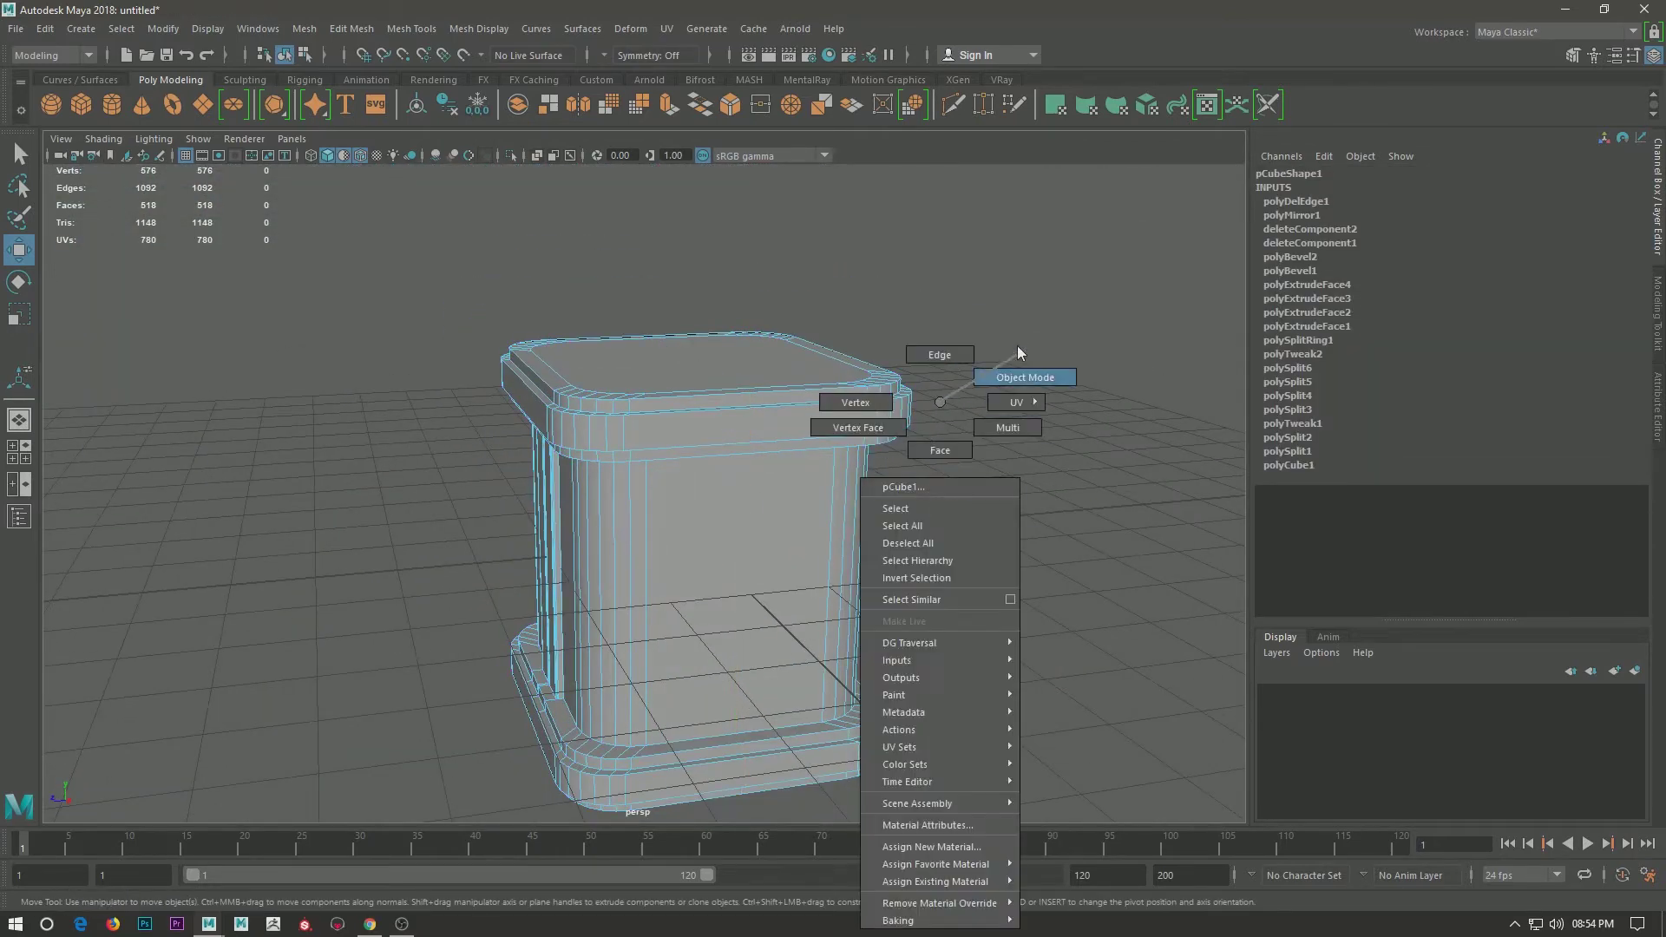
left_click(987, 477)
right_click_drag(946, 402, 975, 384)
mouse_move(975, 384)
left_mouse_down("alt")
mouse_move(960, 505)
mouse_move(900, 543)
left_mouse_up("alt")
scroll(867, 529, "up", 3)
scroll(689, 518, "up", 3)
left_click(689, 517)
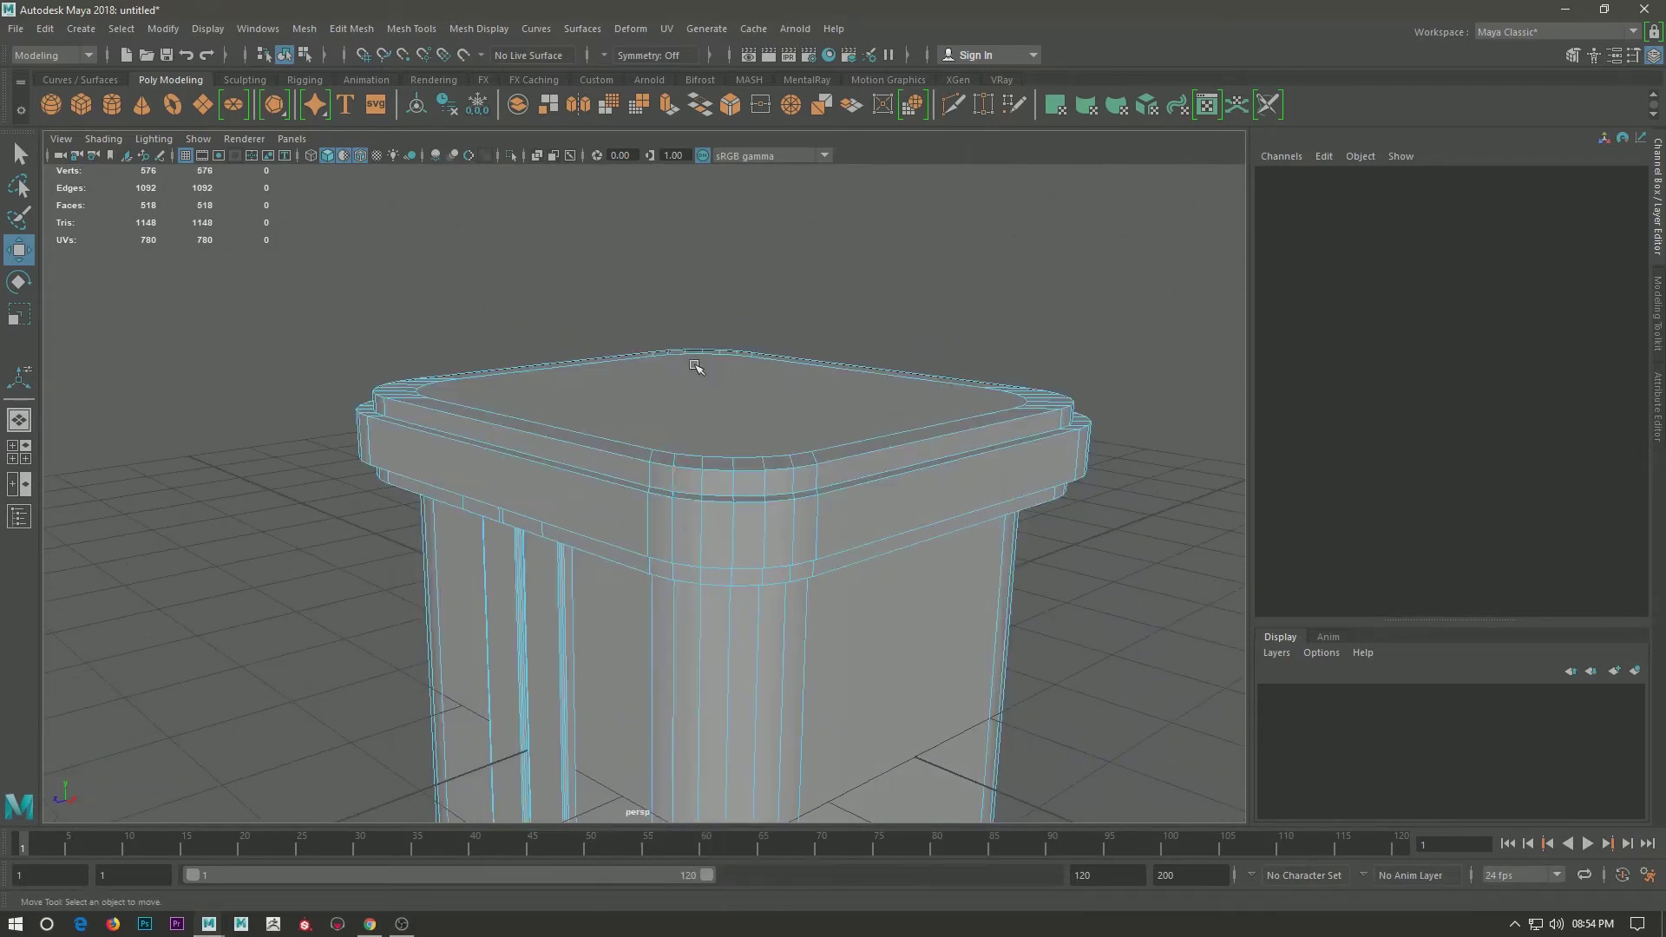
Delete the redundant edge loops around the pedestal's top and base.
double_click(661, 500)
left_click_drag(664, 560, 669, 532, "alt")
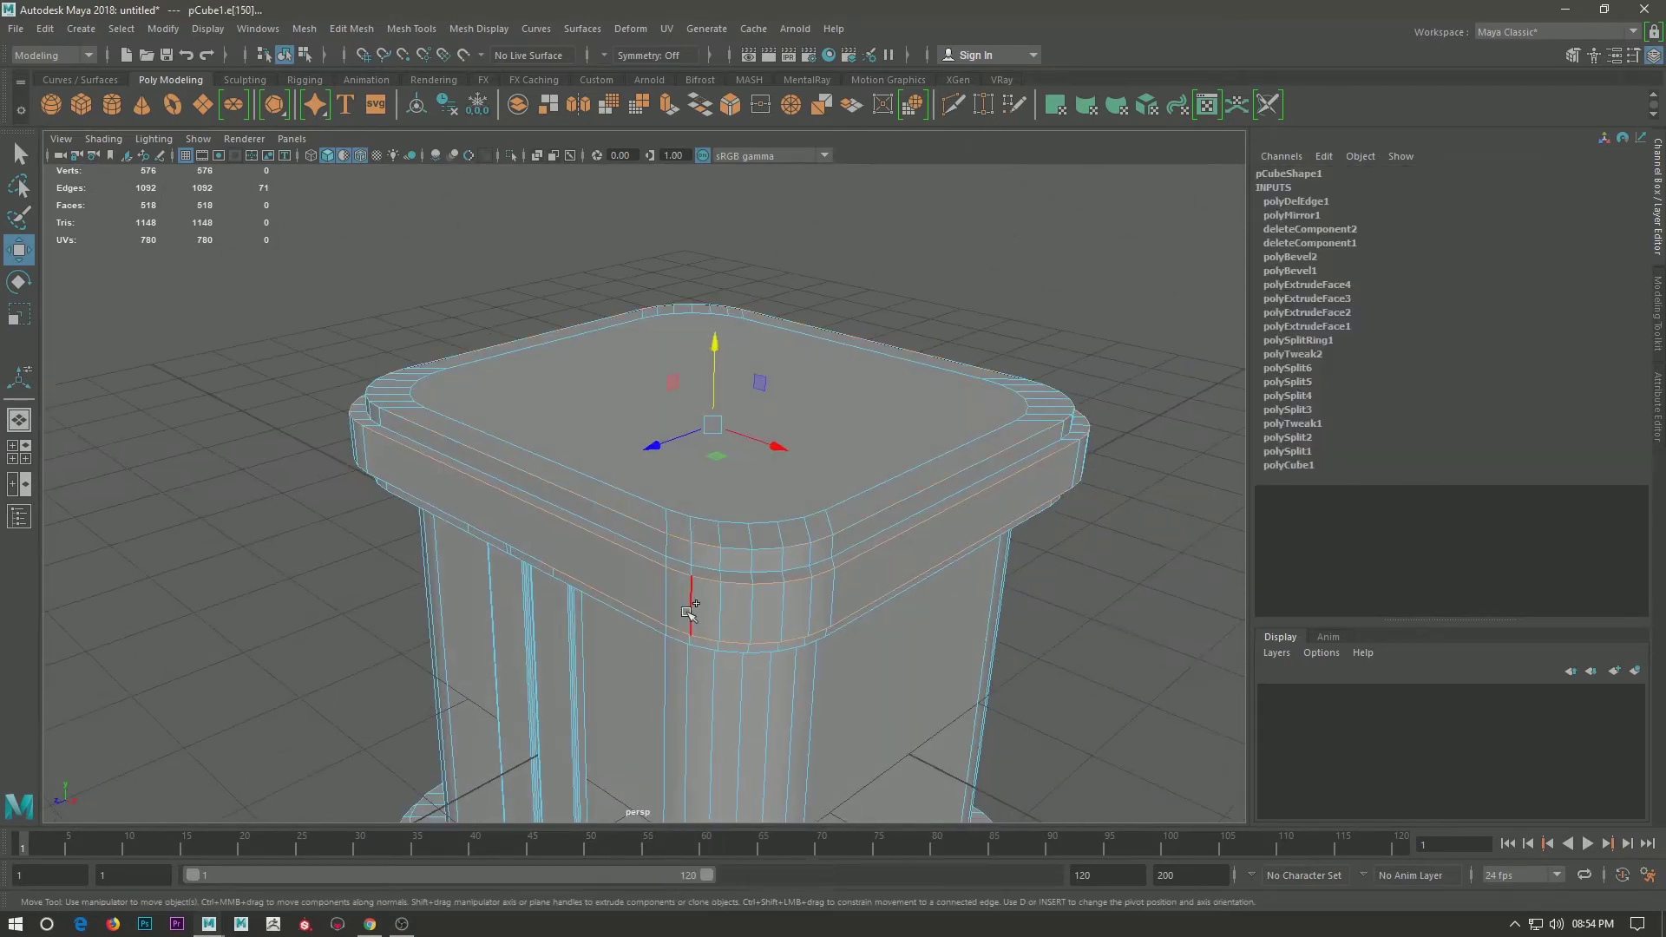
mouse_move(677, 642)
left_mouse_down("alt")
mouse_move(729, 558)
mouse_move(724, 402)
left_mouse_up("alt")
right_click_drag(723, 402, 727, 484)
mouse_move(707, 600)
left_mouse_down("alt")
mouse_move(726, 595)
mouse_move(608, 690)
left_mouse_up("alt")
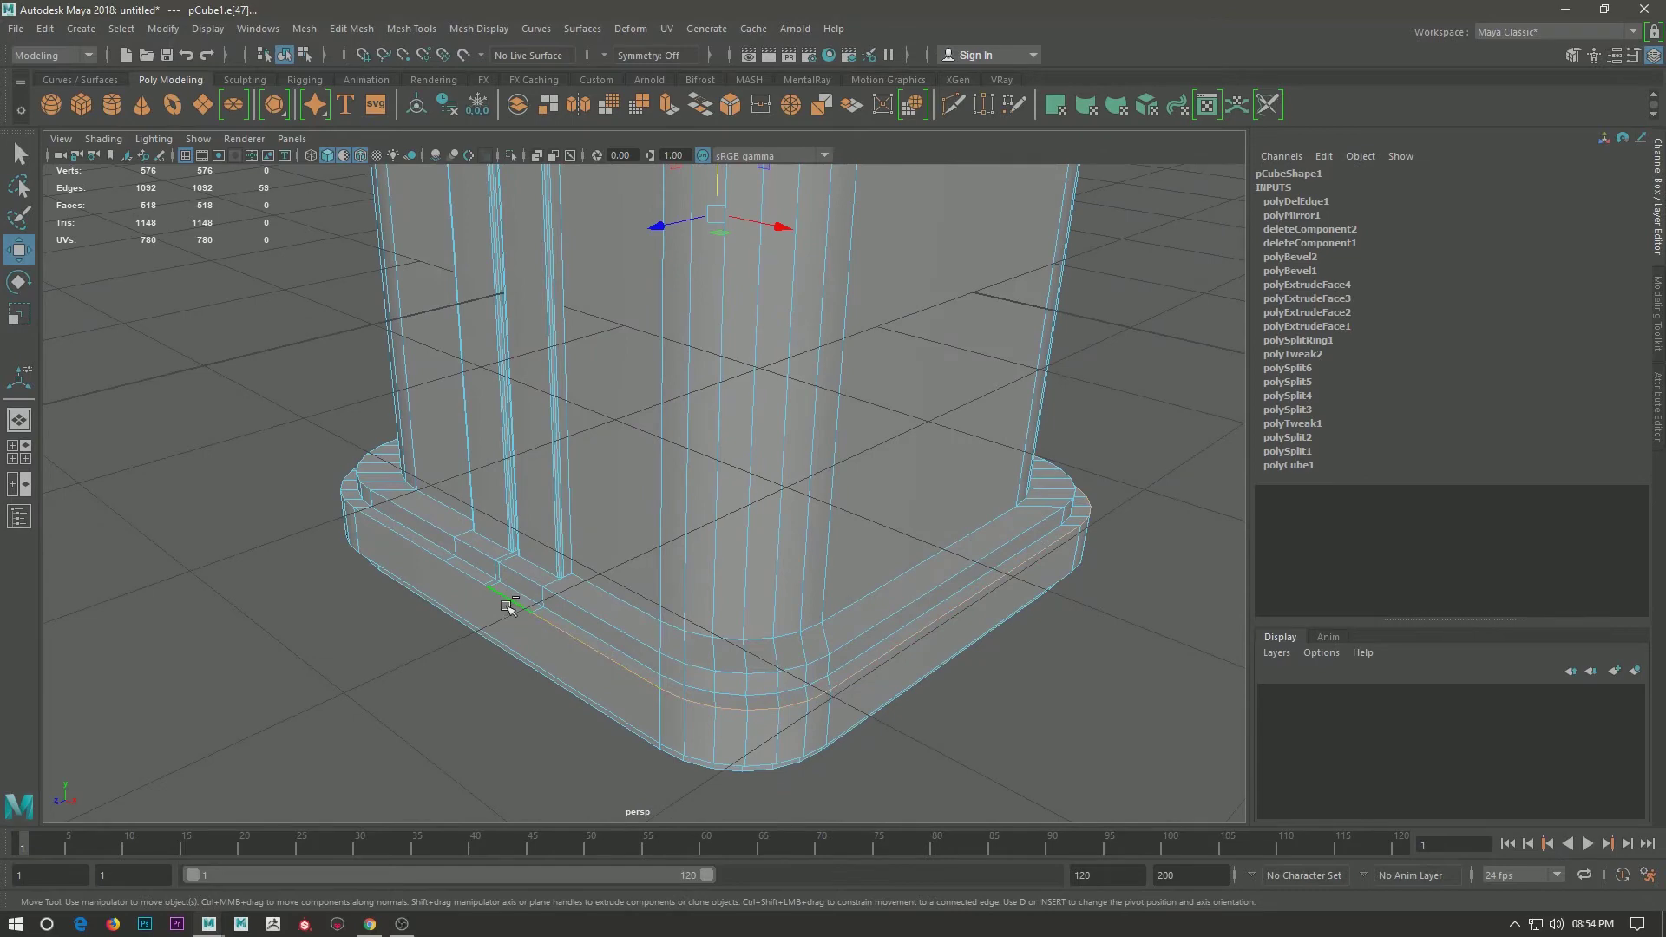
left_click(460, 587, "shift")
scroll(640, 659, "up", 5)
scroll(614, 569, "up", 3)
mouse_move(606, 488)
left_mouse_down("alt")
mouse_move(652, 481)
mouse_move(656, 398)
left_mouse_up("alt")
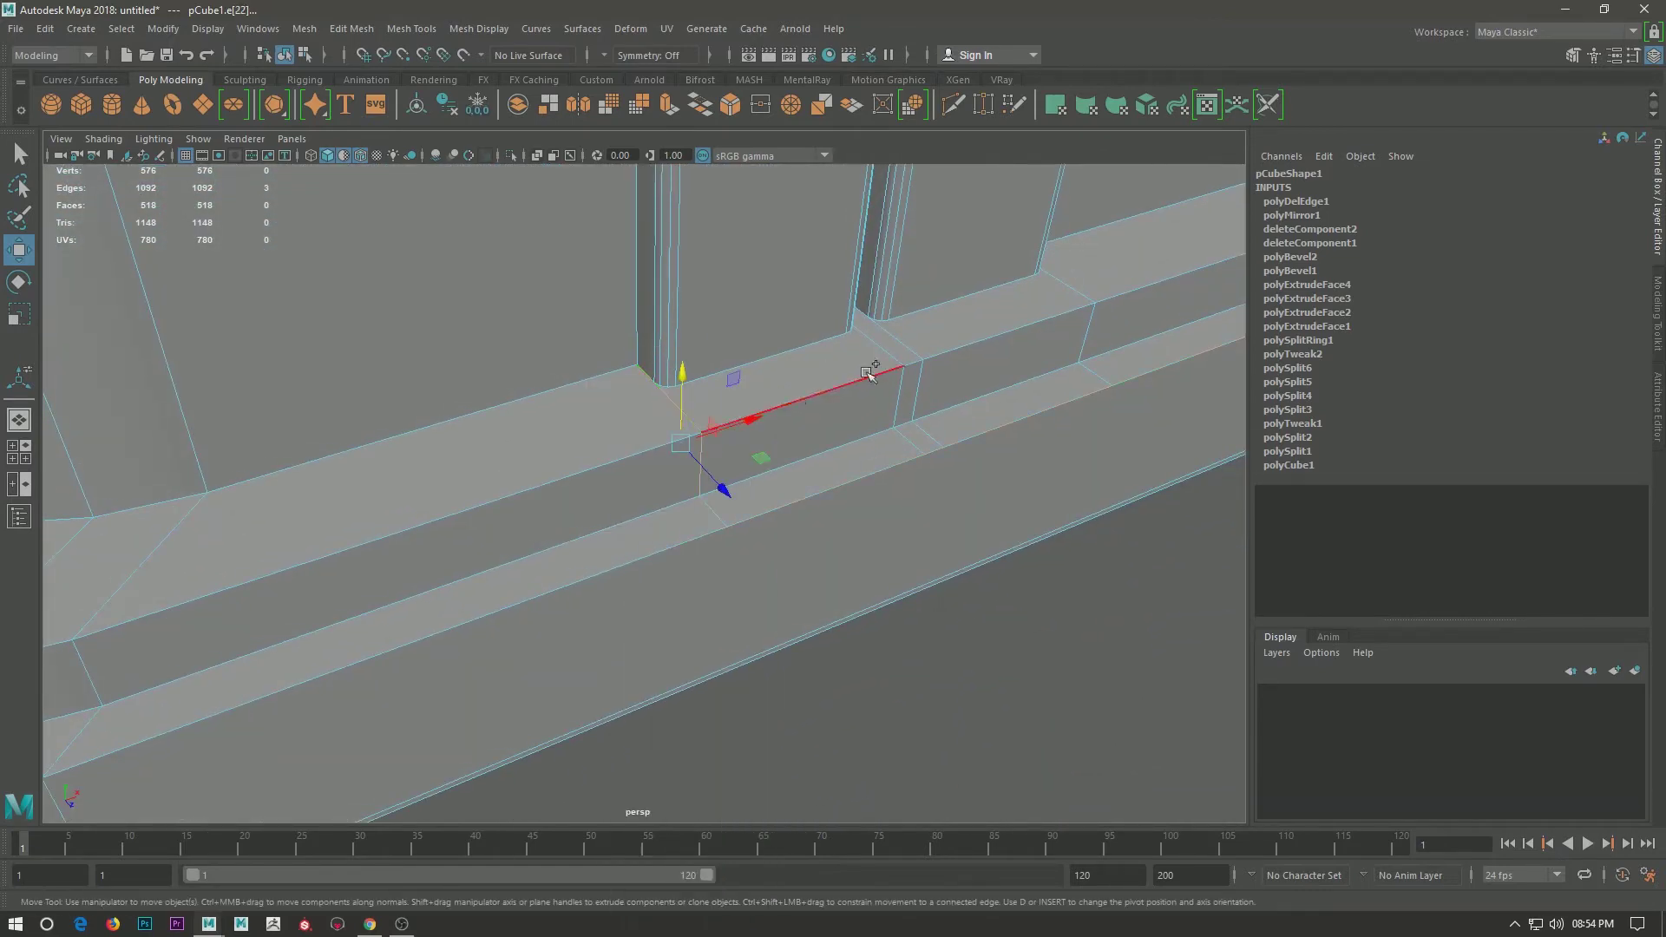
key("ctrl+Delete")
Delete one more extra edge loop at the top, then select an edge loop on the base.
mouse_move(122, 624)
left_mouse_down("alt")
mouse_move(387, 483)
mouse_move(556, 316)
left_mouse_up("alt")
left_click_drag(576, 347, 669, 703, "alt")
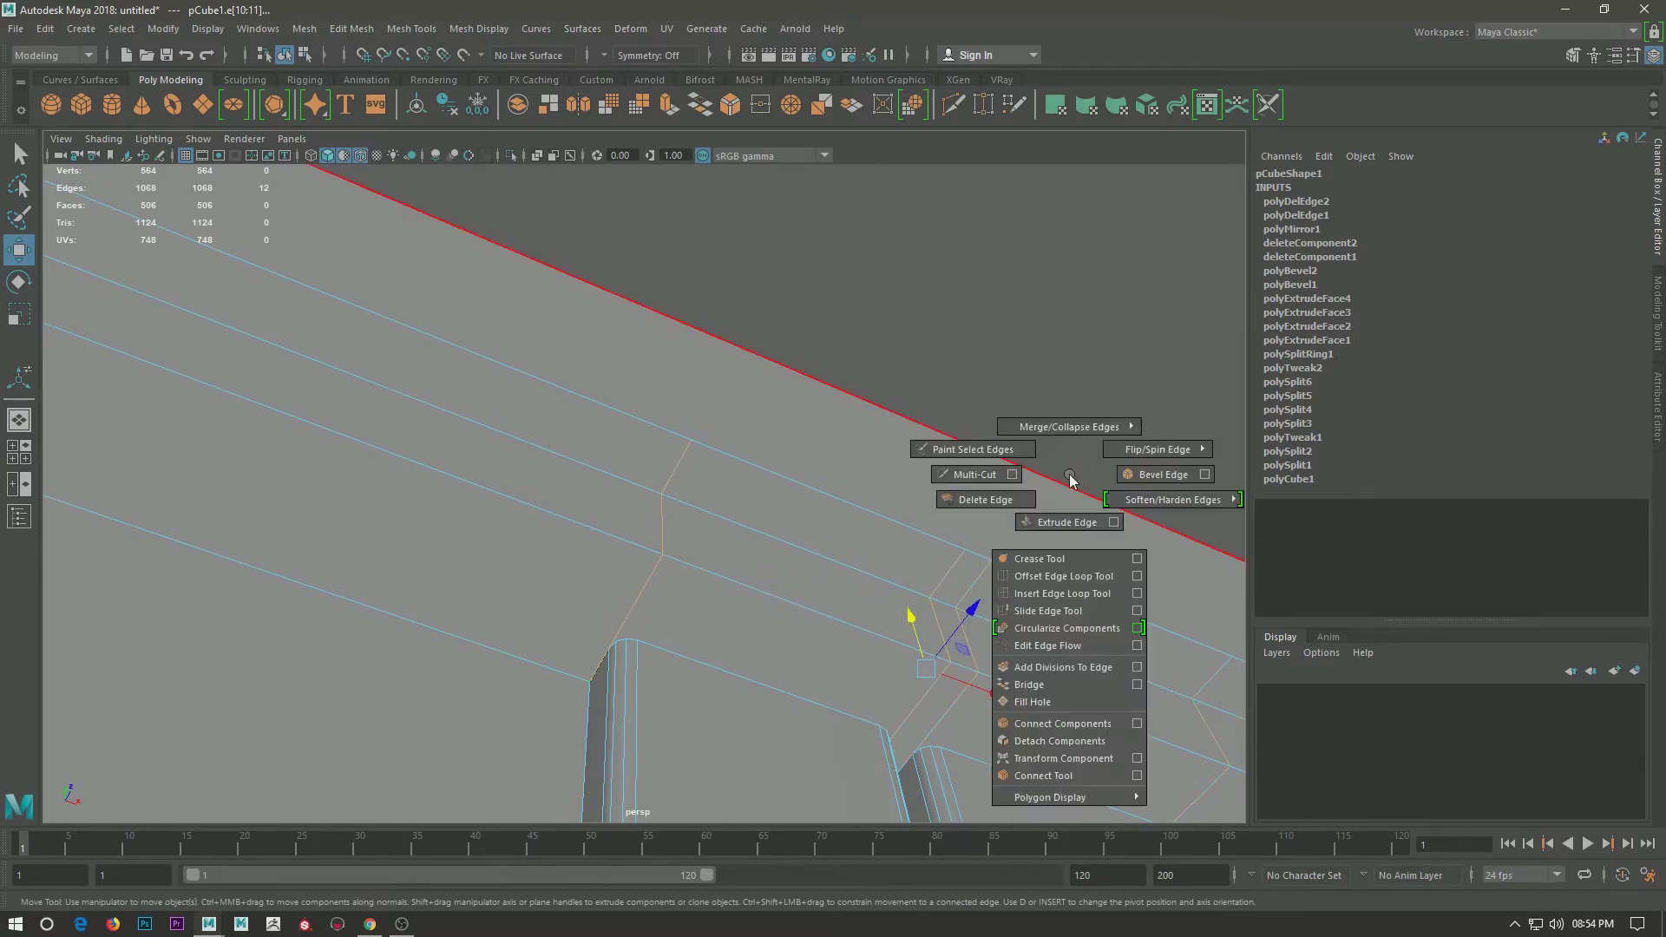
right_click_drag(1077, 475, 980, 551, "shift")
mouse_move(695, 345)
left_mouse_down("alt")
mouse_move(634, 176)
mouse_move(632, 373)
left_mouse_up("alt")
mouse_move(633, 373)
right_mouse_down()
mouse_move(653, 353)
mouse_move(694, 373)
right_mouse_up()
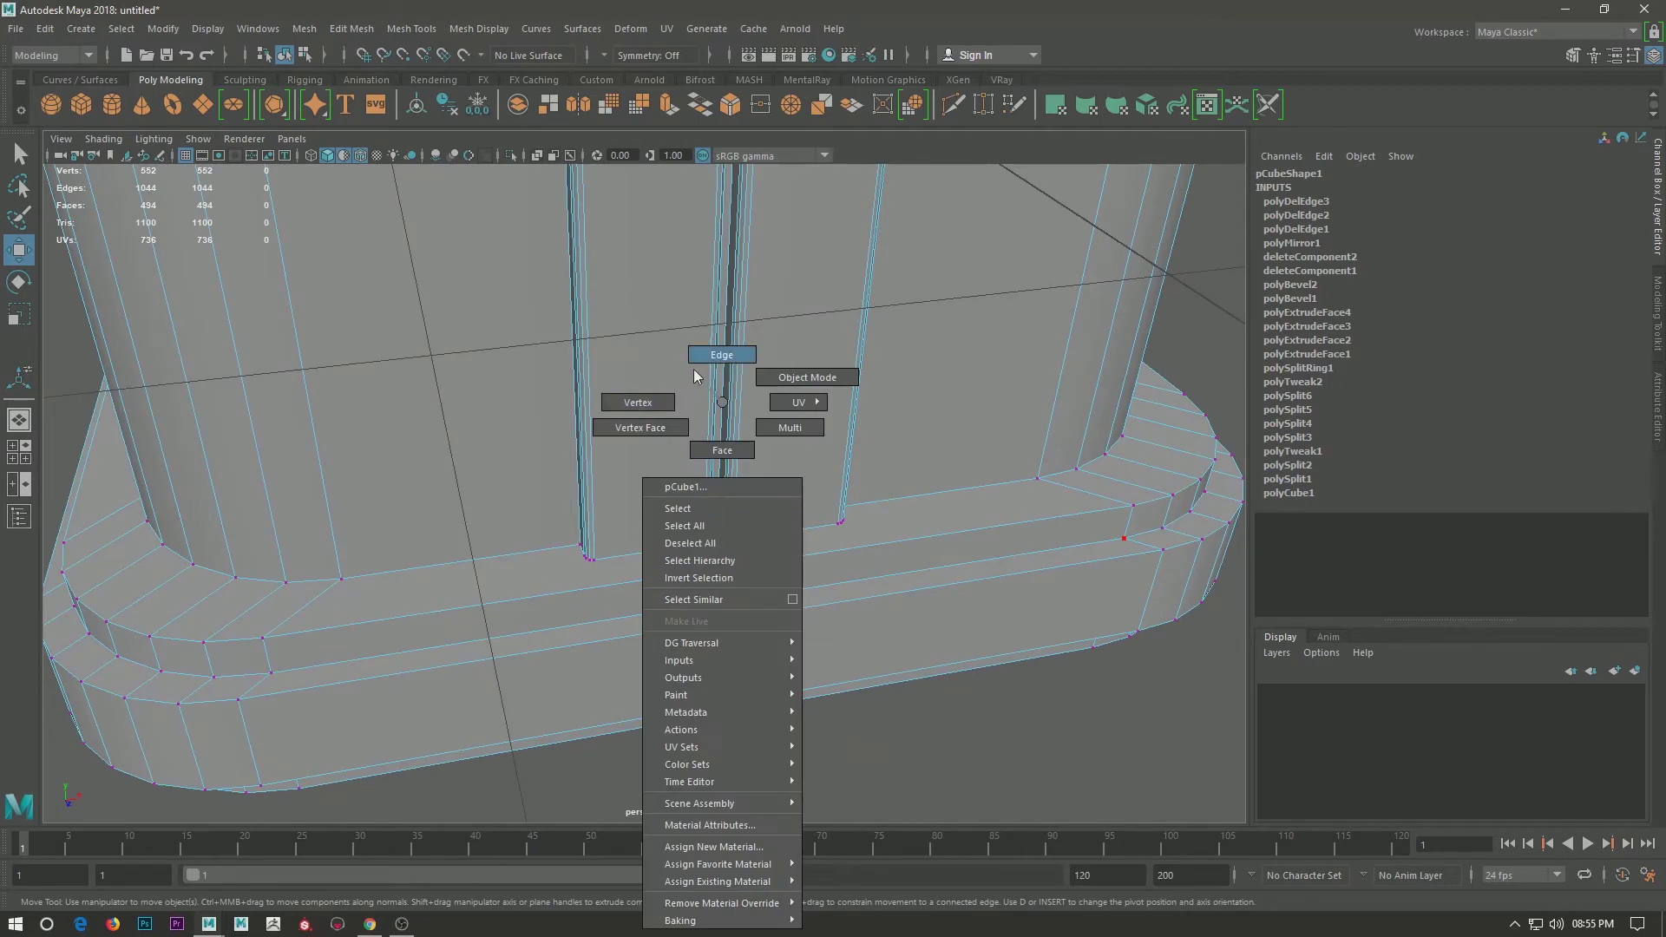
double_click(664, 638)
left_click_drag(664, 638, 658, 651, "alt")
left_click_drag(617, 730, 620, 369, "alt")
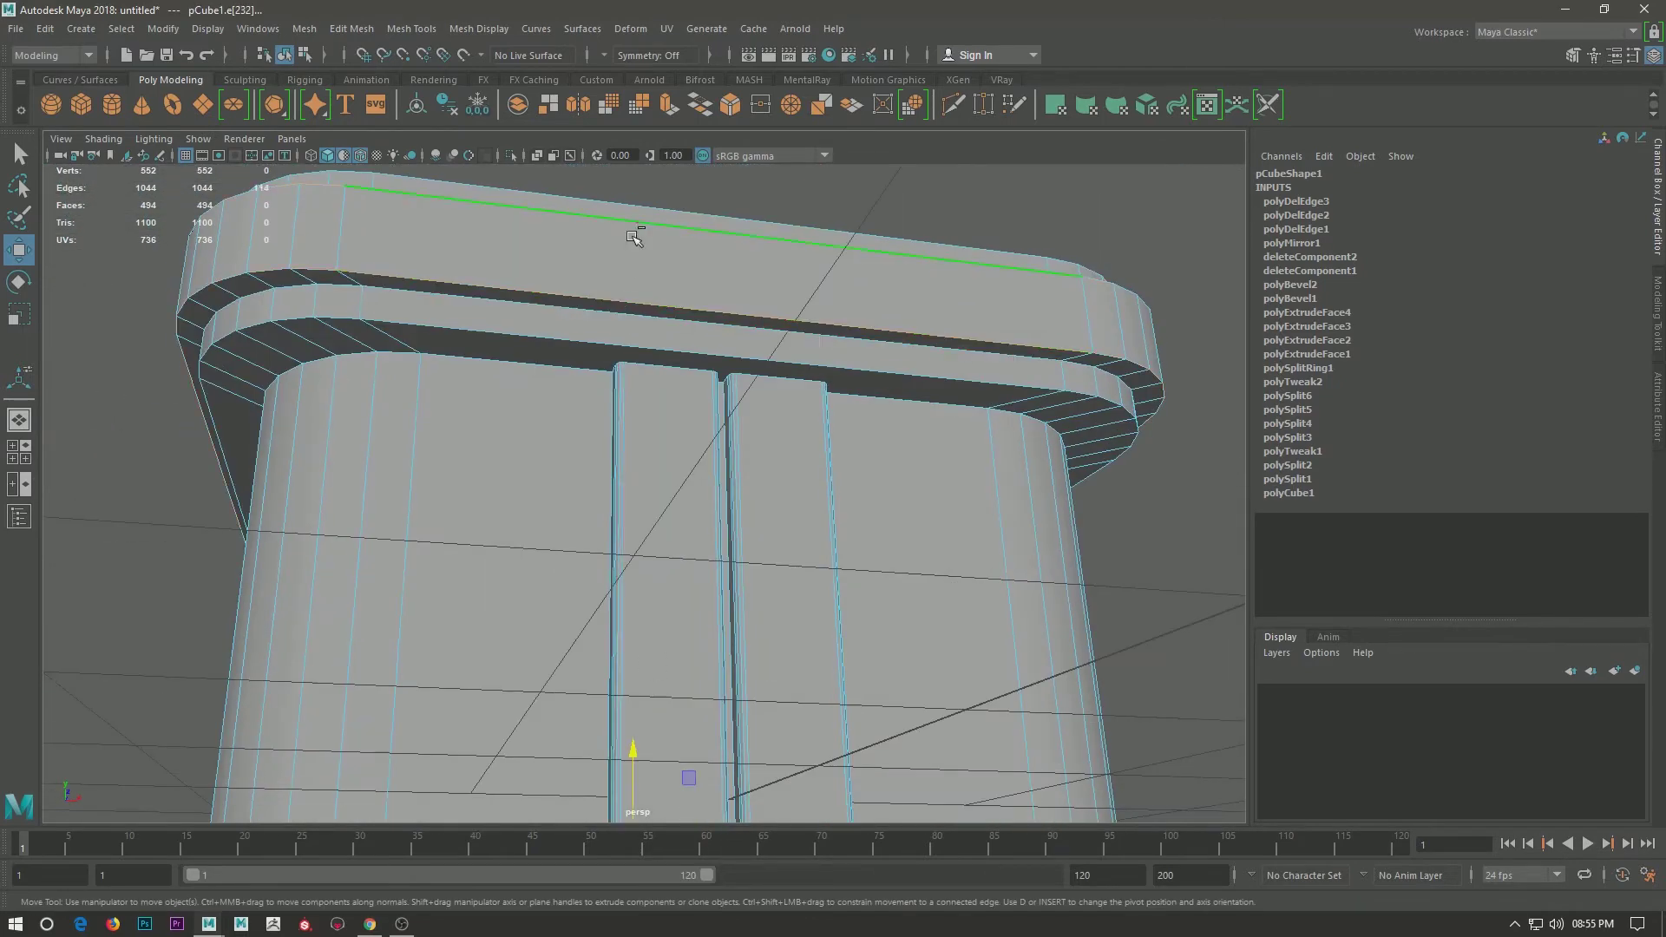
Bevel the pedestal's top rounded rim edges with 4 segments.
left_click_drag(634, 237, 633, 540, "alt")
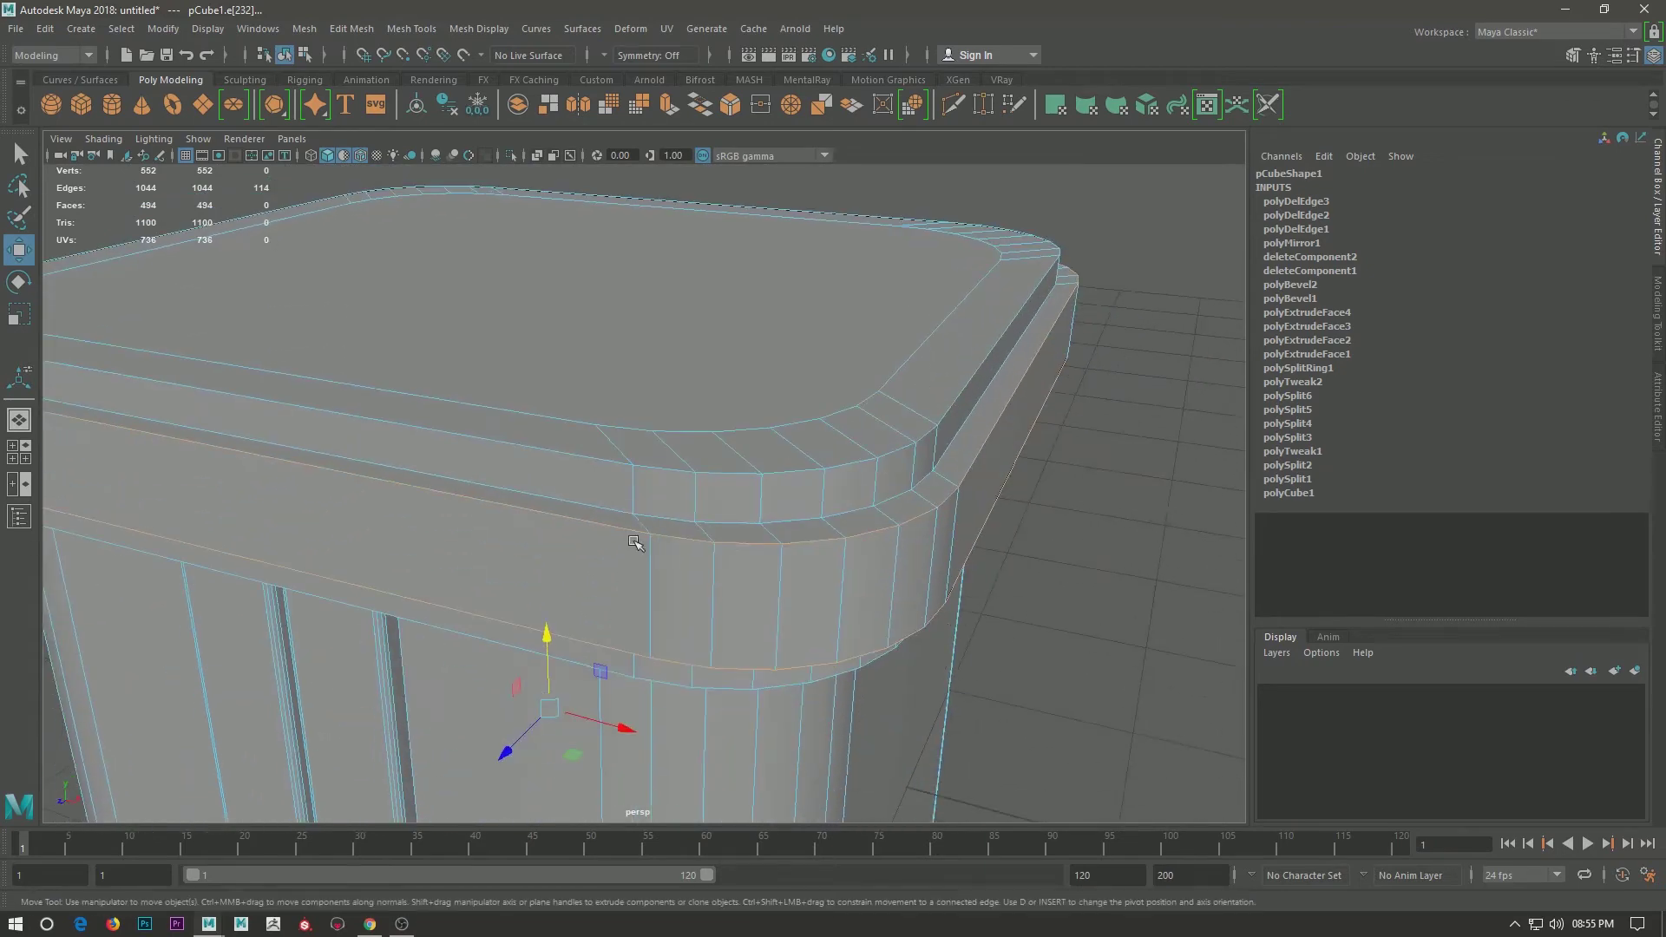
right_click_drag(633, 540, 682, 542, "shift")
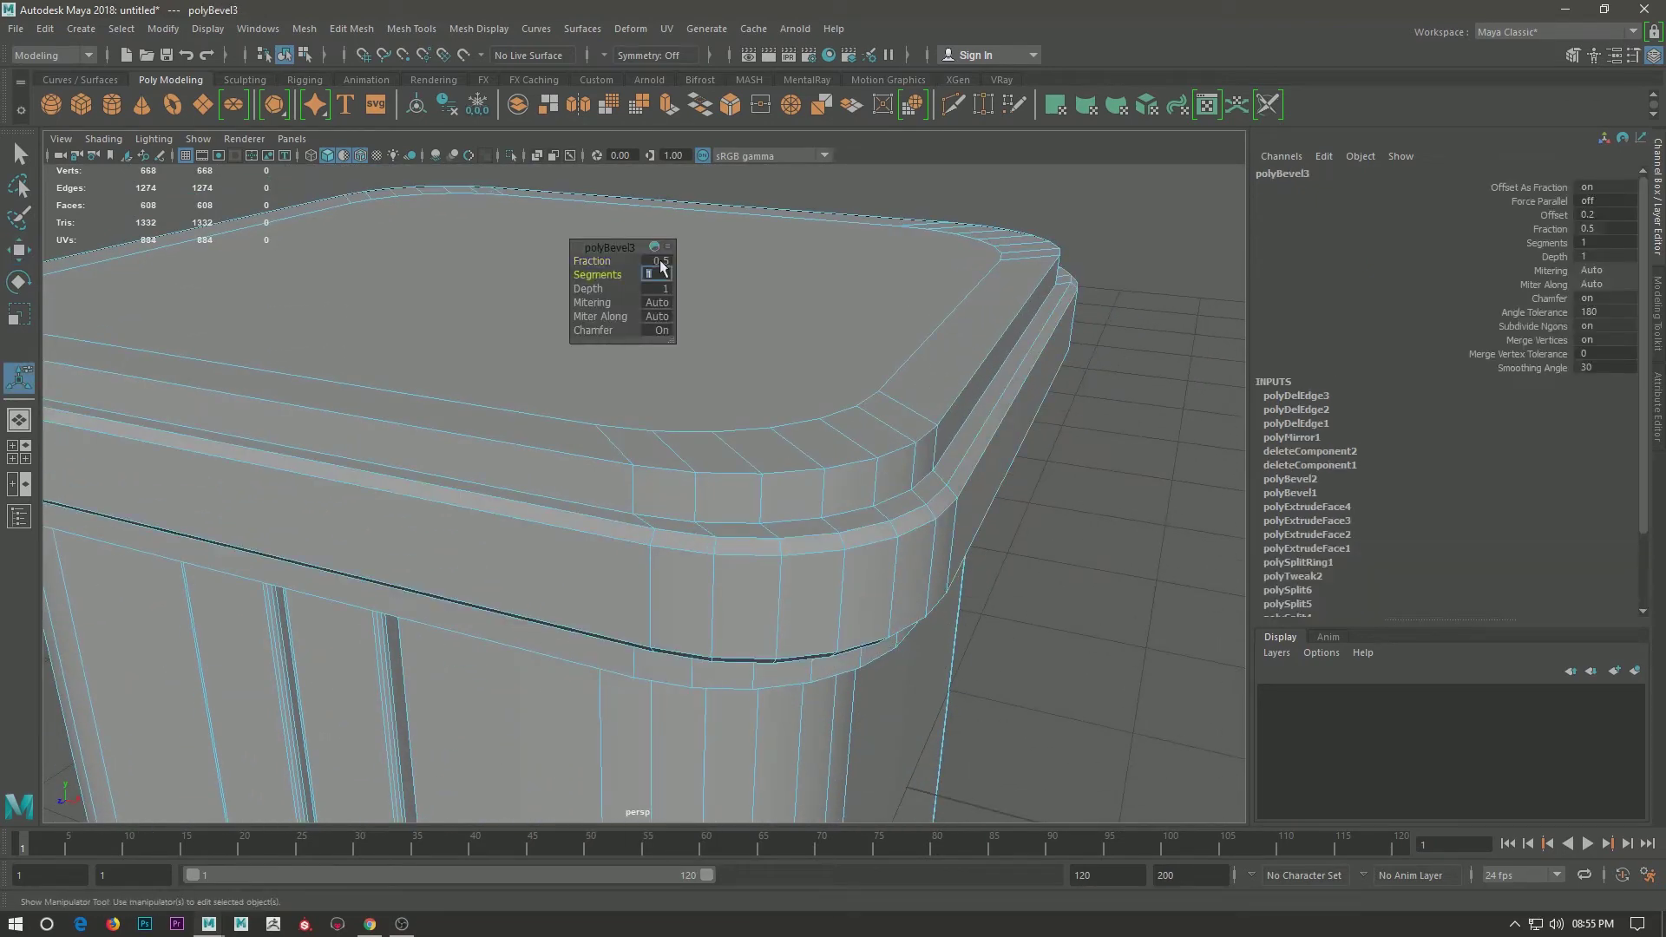
key("Return")
type("4")
key("Return")
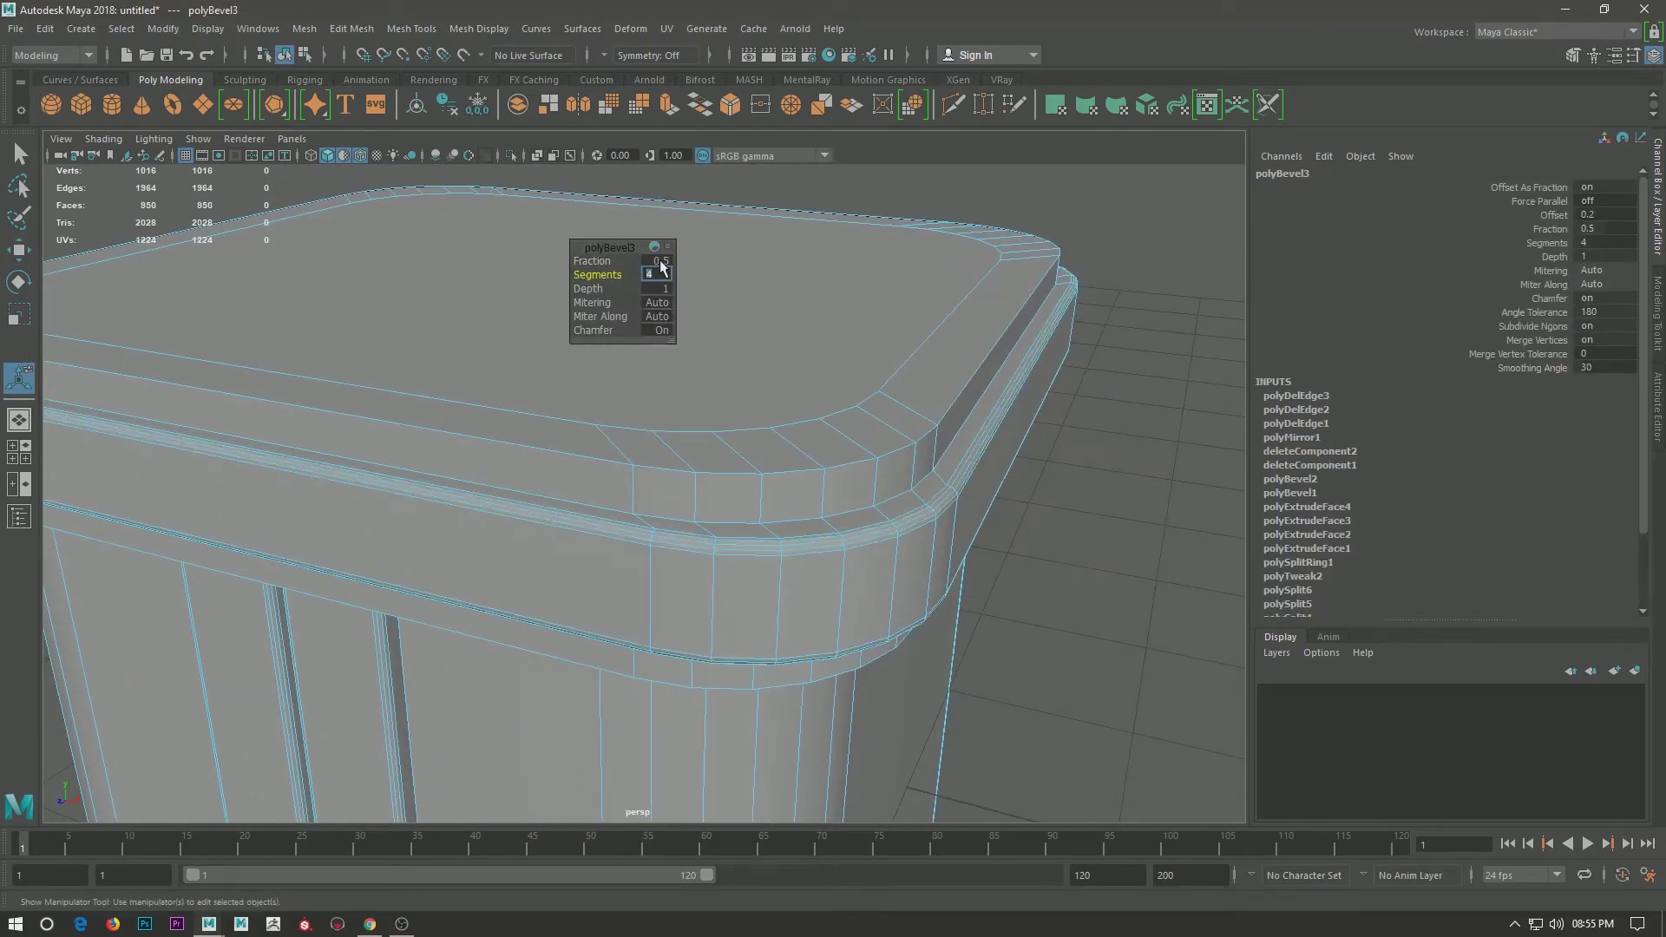
Return to object selection, frame the pedestal, and turn off Wireframe on Shaded.
right_click_drag(996, 243, 944, 193)
key("w")
key("f")
mouse_move(944, 194)
left_mouse_down("alt")
mouse_move(687, 468)
mouse_move(903, 434)
left_mouse_up("alt")
left_click(362, 159)
left_click_drag(360, 480, 420, 465, "alt")
right_click_drag(419, 465, 617, 524, "alt")
mouse_move(617, 524)
left_mouse_down("alt")
mouse_move(584, 651)
mouse_move(570, 536)
mouse_move(602, 387)
mouse_move(526, 494)
mouse_move(652, 402)
left_mouse_up("alt")
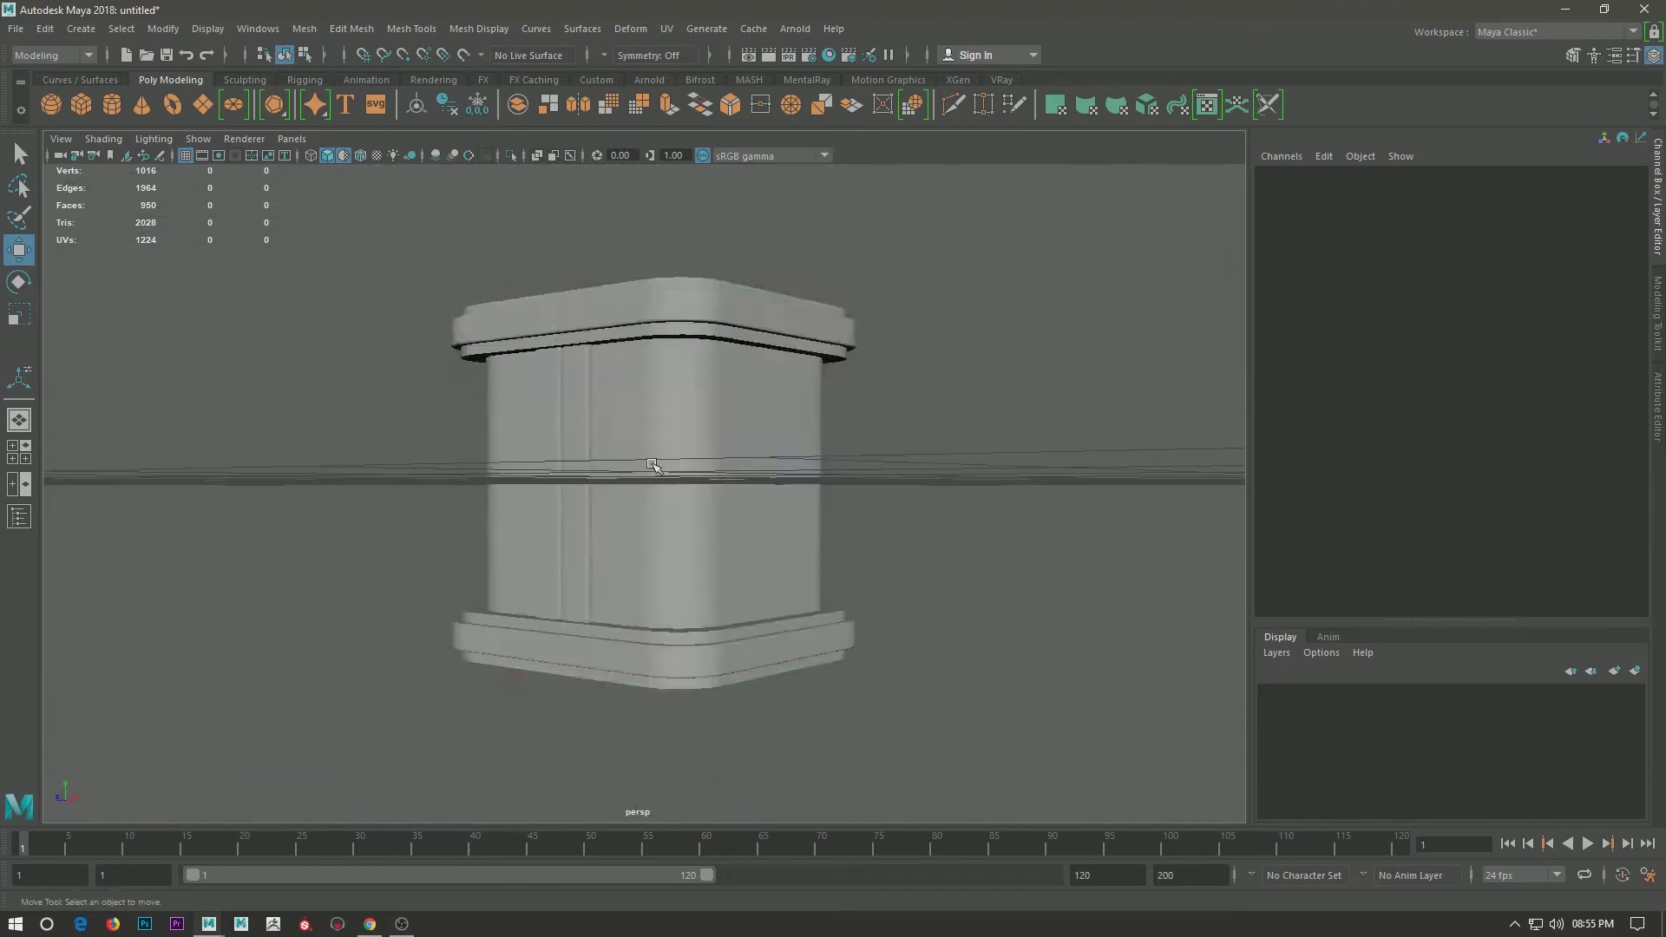
Assign a new Lambert material to the pedestal through Assign Favorite Material.
left_click(651, 401)
right_click_drag(652, 402, 635, 691)
right_click_drag(737, 847, 763, 847)
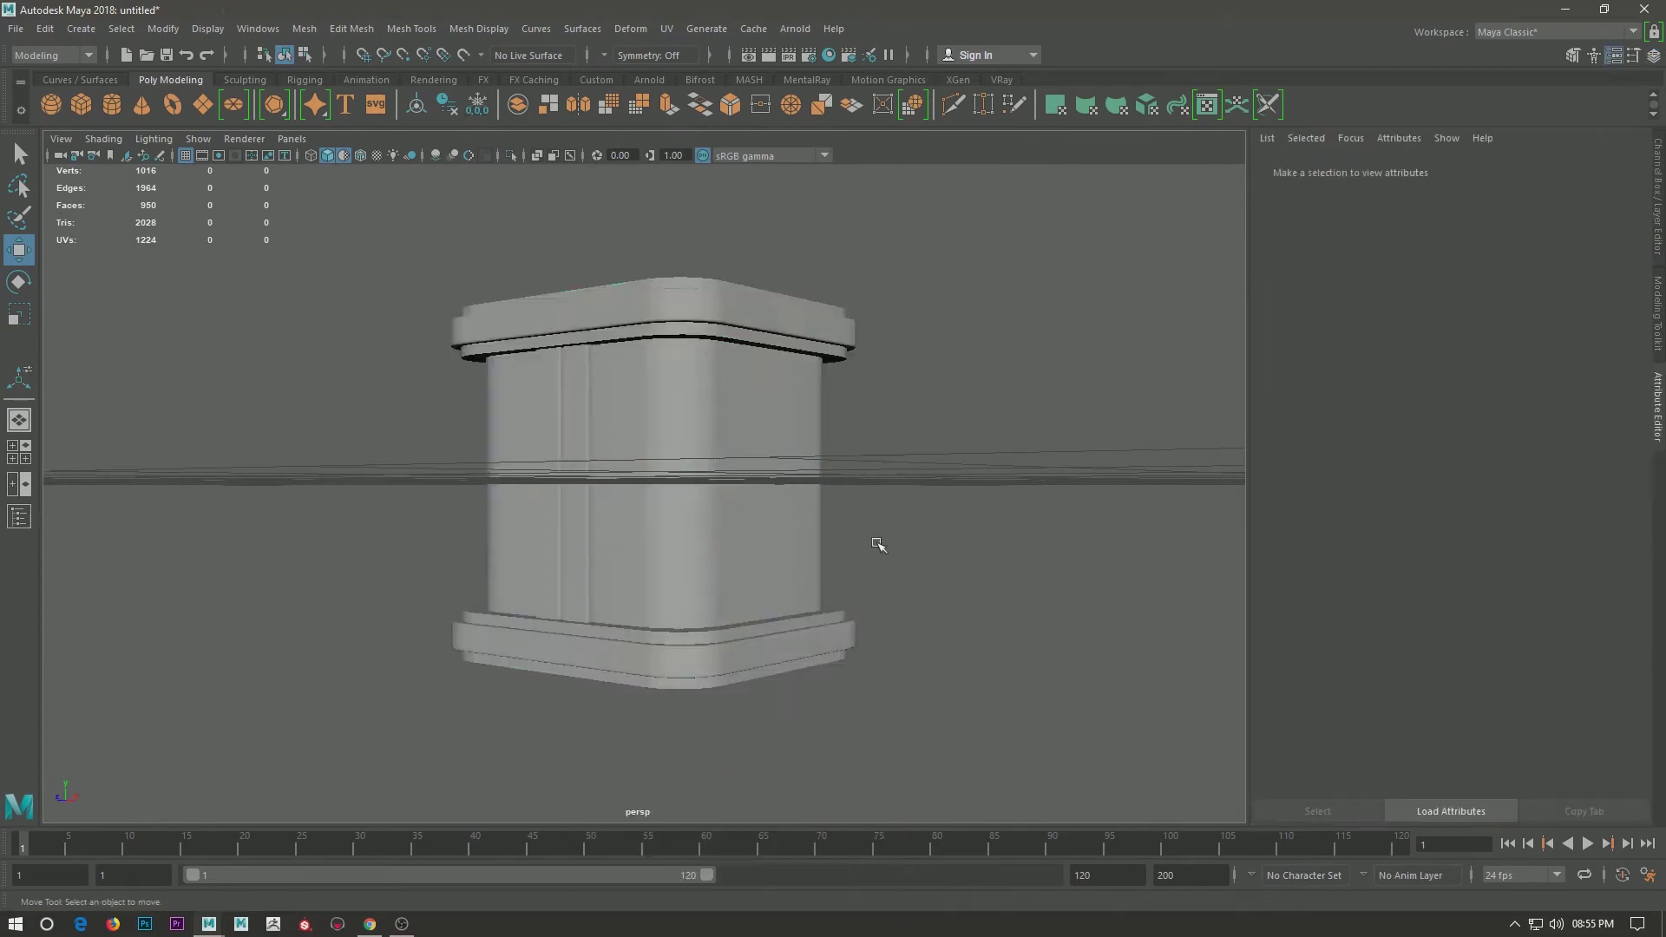
left_click_drag(877, 546, 792, 536, "alt")
left_click(791, 536)
scroll(566, 309, "down", 3)
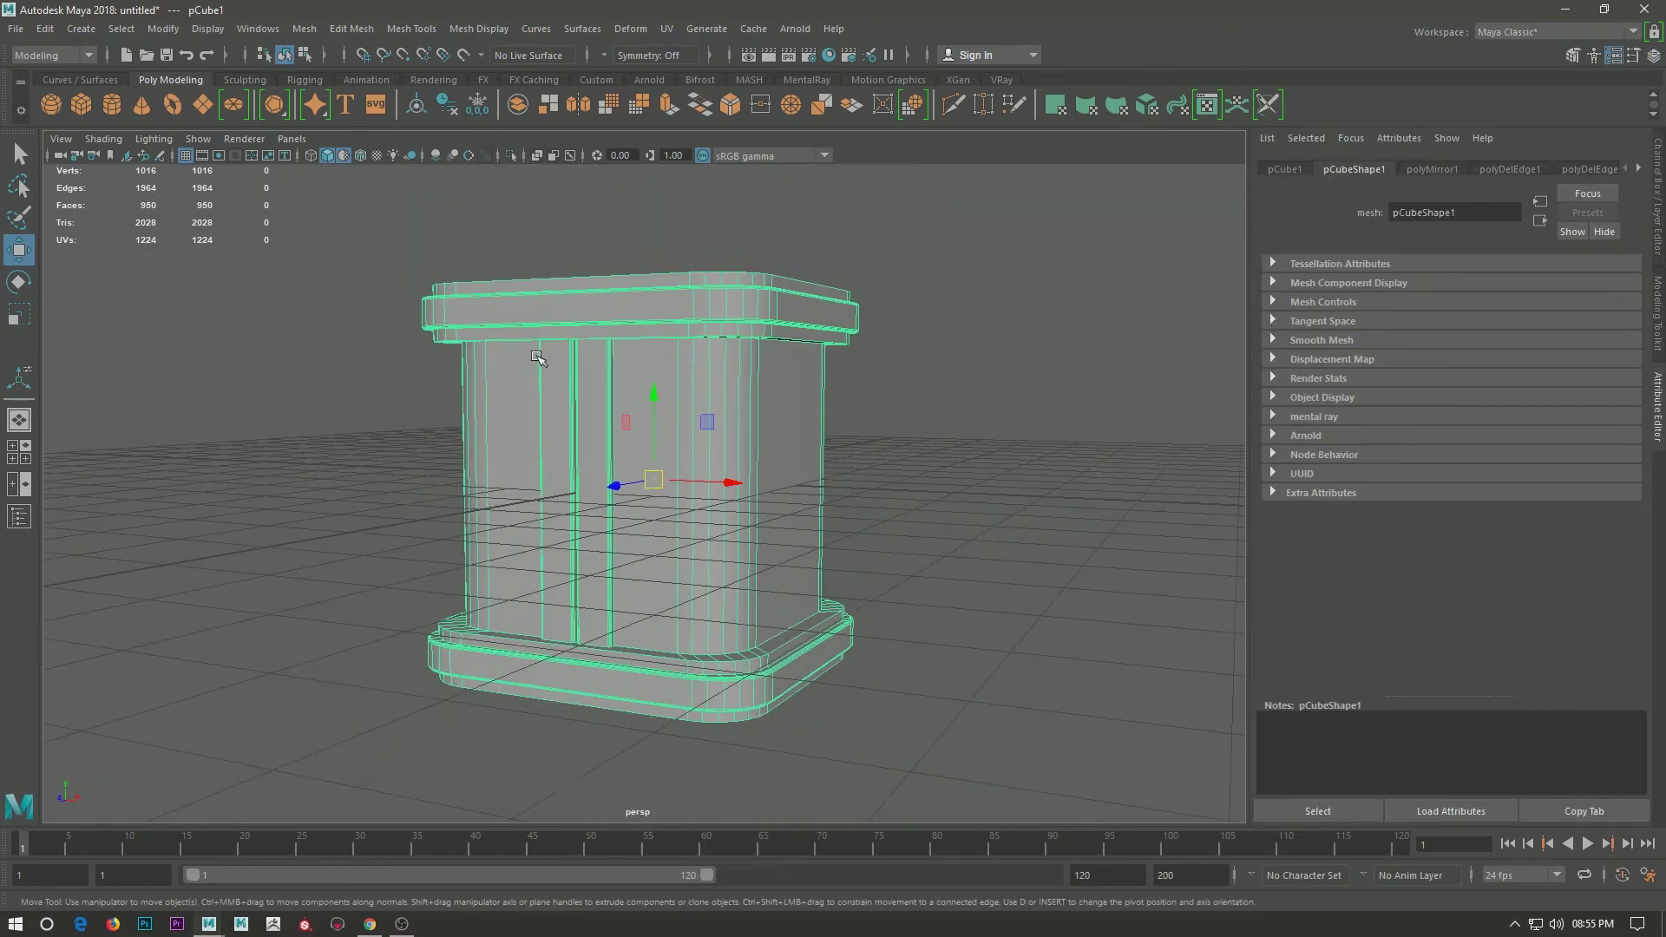
right_click_drag(582, 402, 632, 866)
left_click(698, 795)
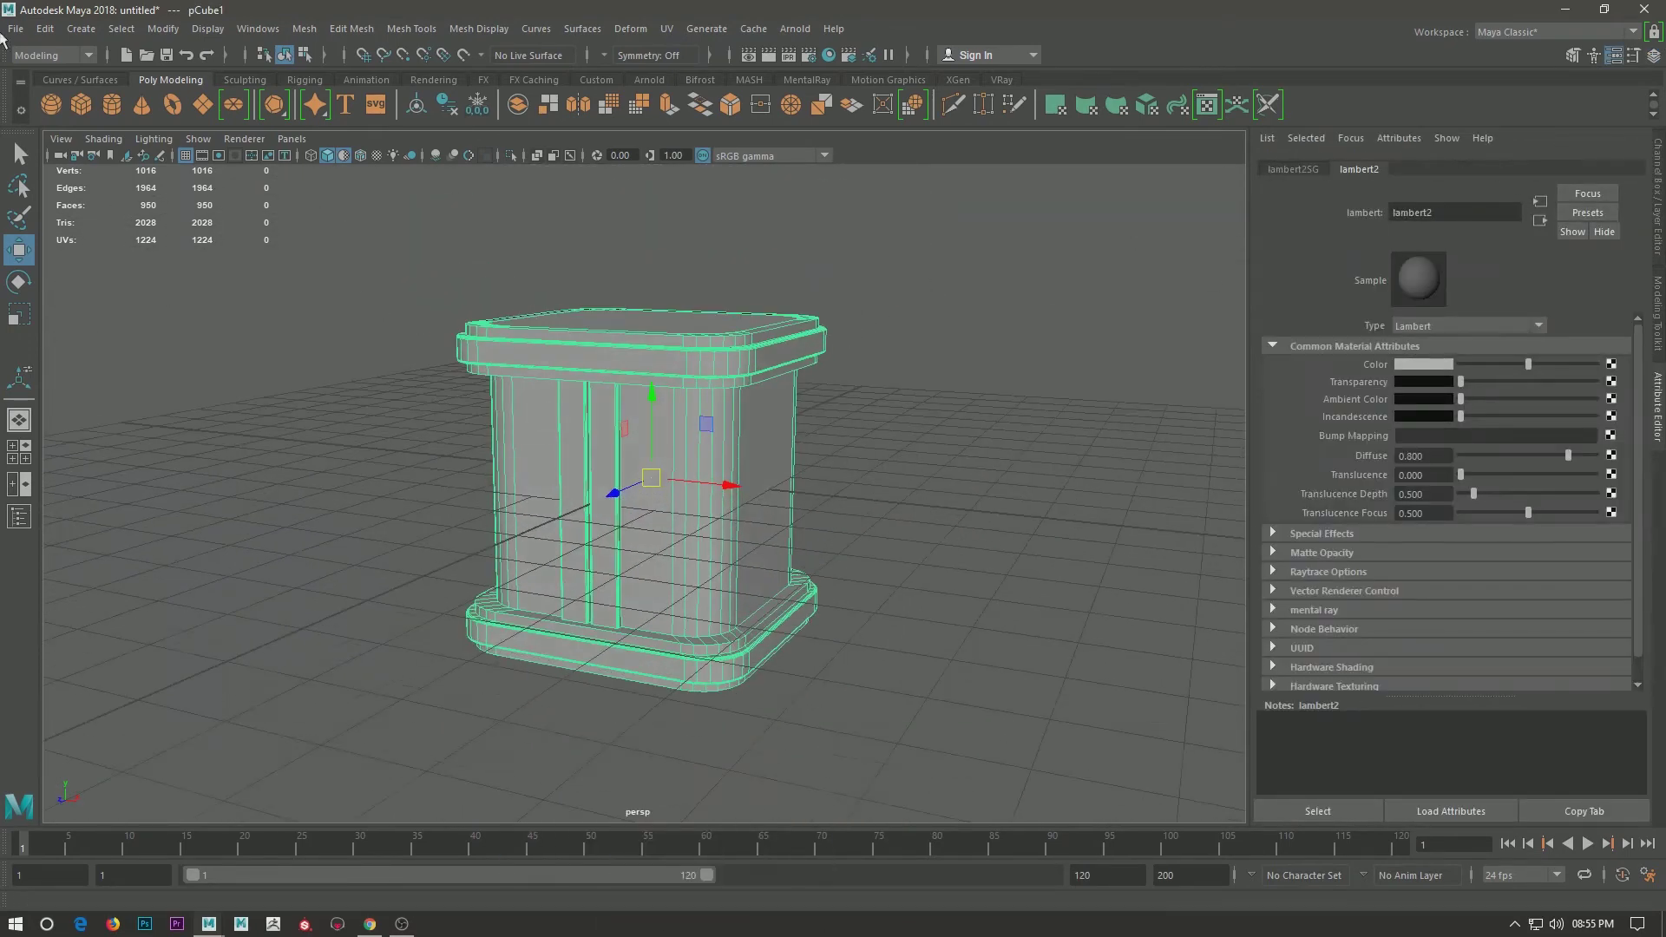
Clear the selection and create a polygon cylinder above the pedestal, showing its settings.
left_click(44, 28)
left_click(306, 249)
left_click(44, 27)
left_click(361, 321)
left_click_drag(520, 486, 408, 464, "alt")
left_click(408, 465)
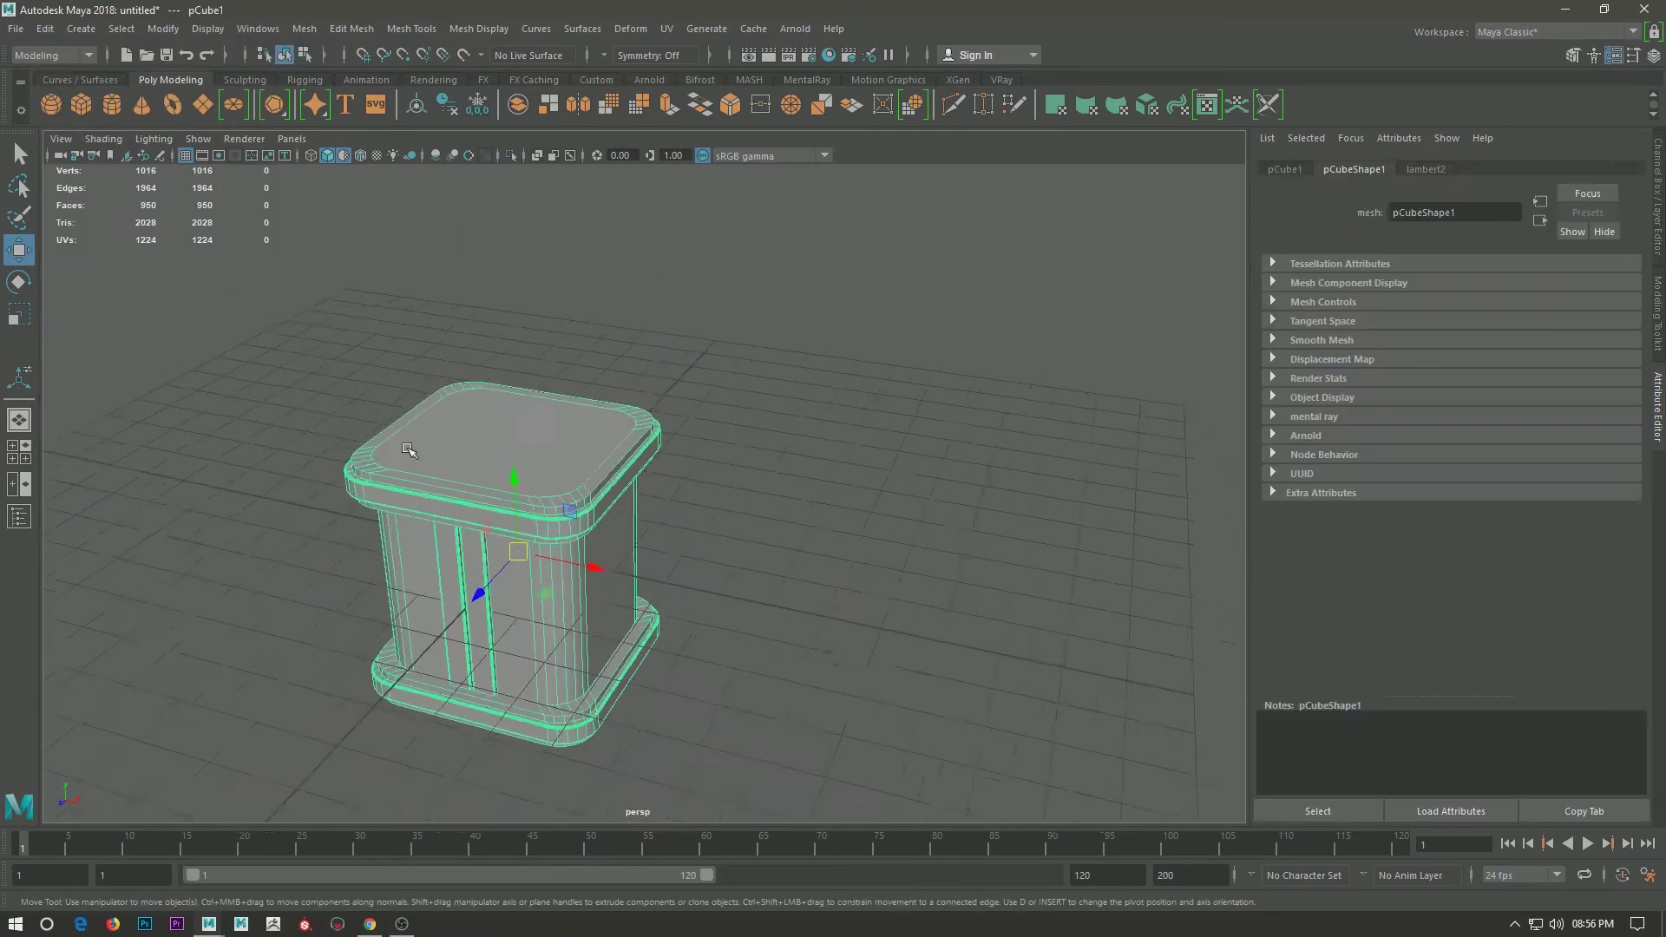
scroll(407, 464, "down", 3)
left_click(753, 487)
mouse_move(753, 487)
right_mouse_down("shift")
mouse_move(671, 512)
mouse_move(662, 489)
right_mouse_up("shift")
left_click_drag(440, 413, 441, 365)
scroll(679, 599, "up", 1)
key("t")
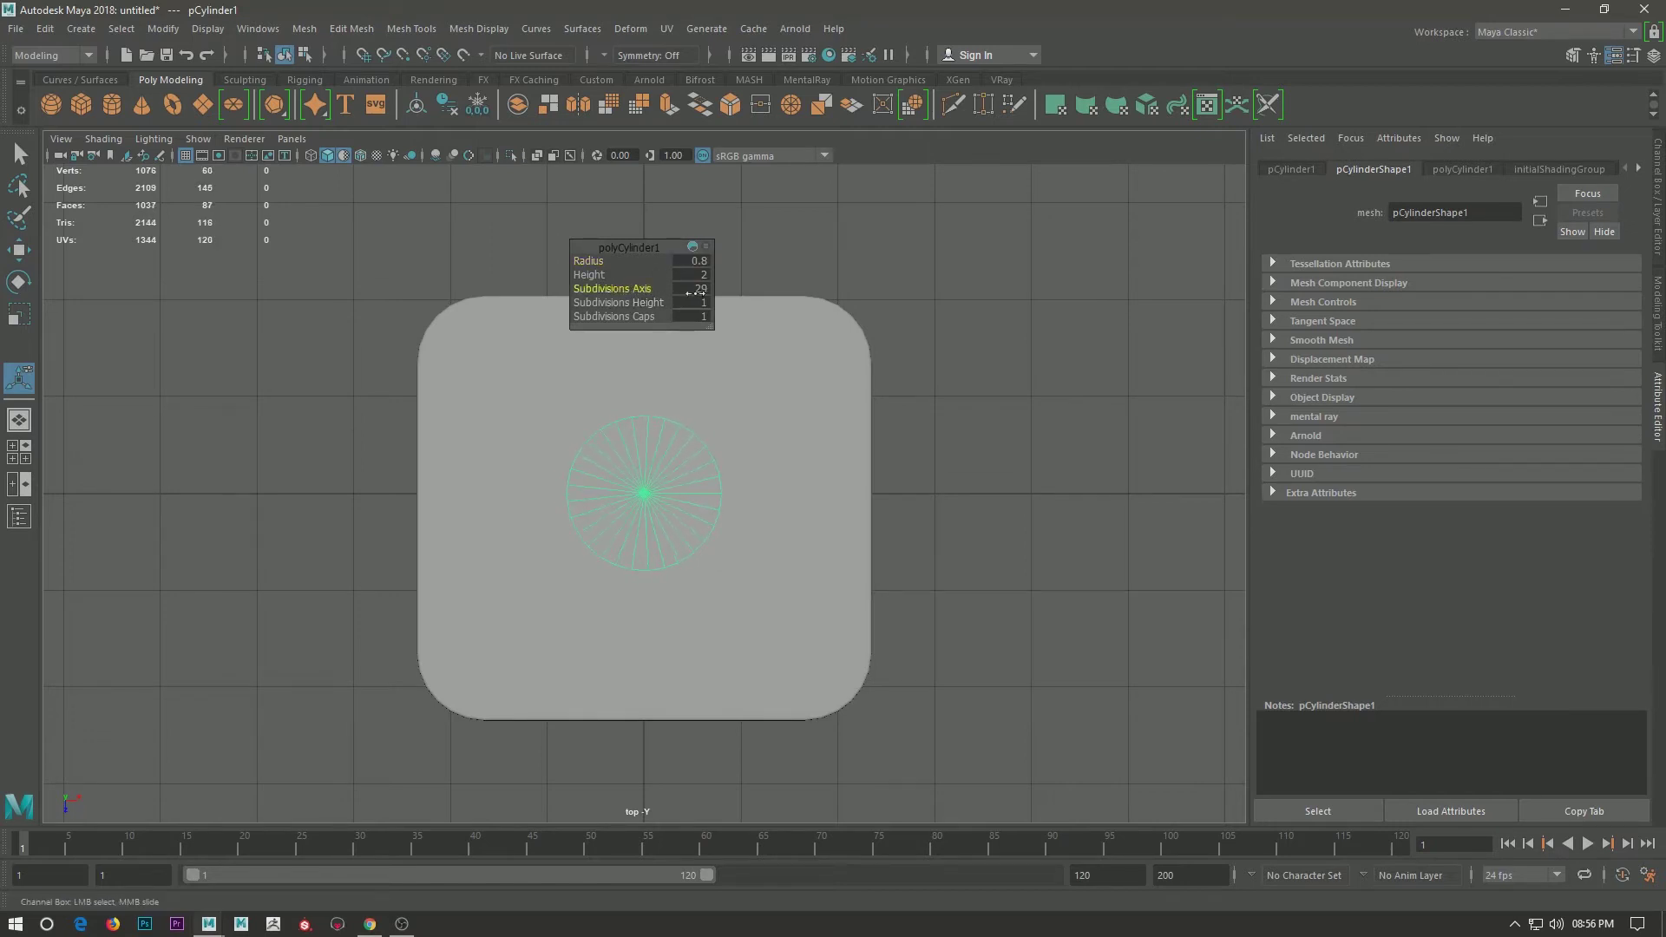
Give the cylinder a Round Cap, more cap subdivisions and a shorter height.
left_click(707, 247)
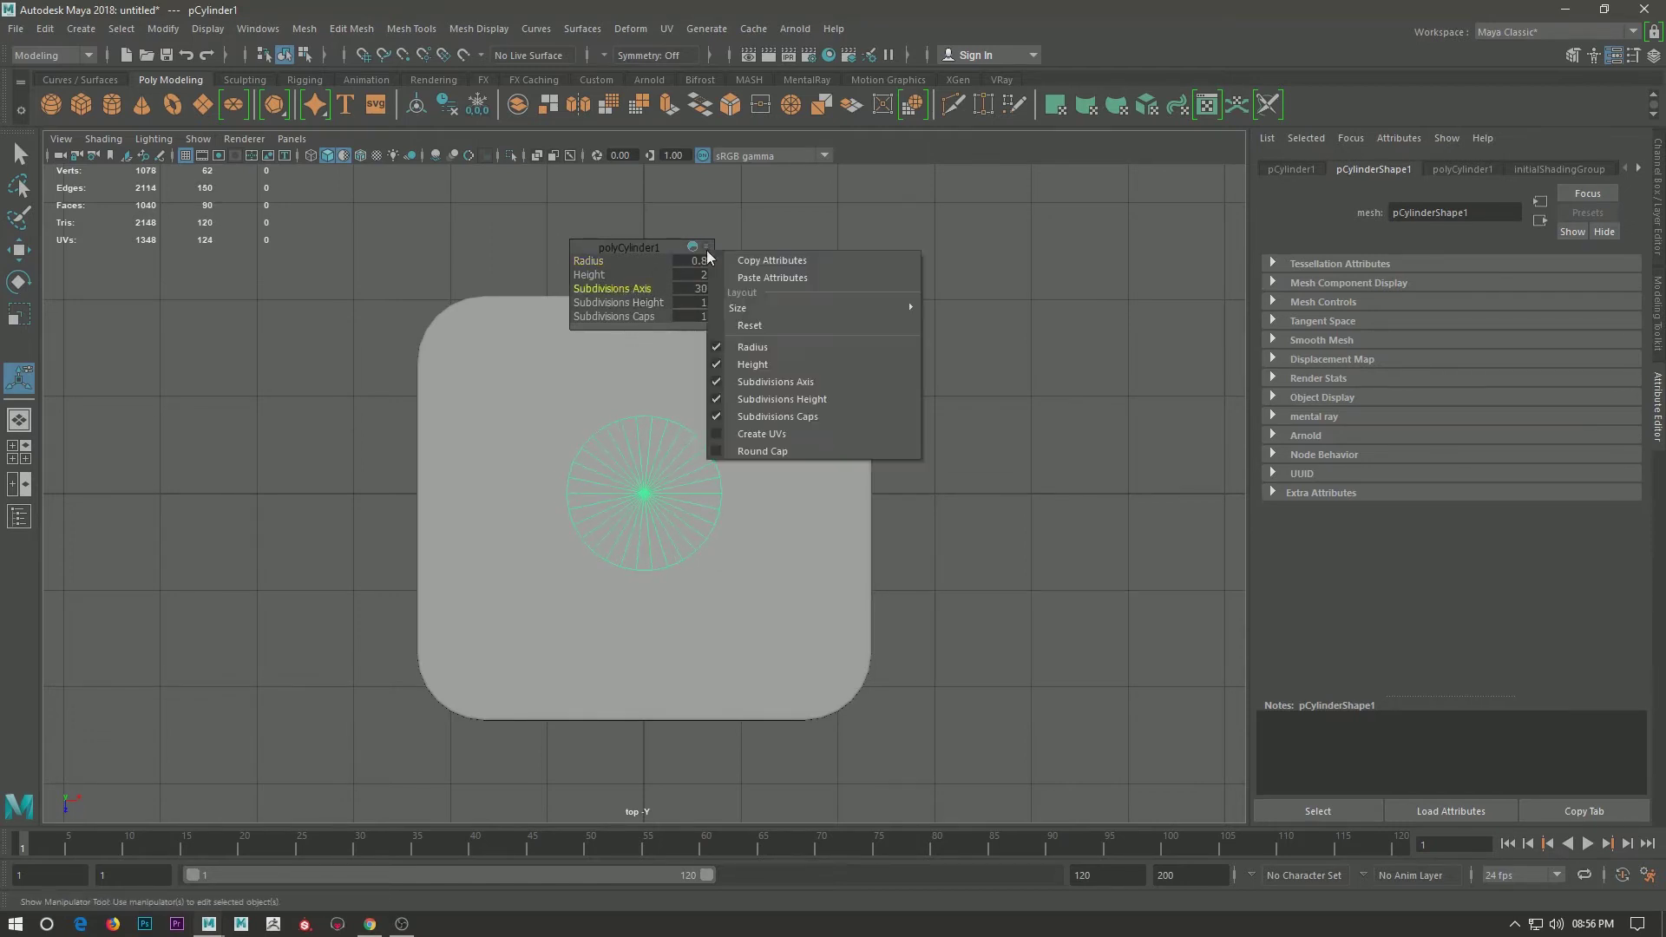
left_click(763, 449)
left_click_drag(618, 314, 642, 314)
key("space")
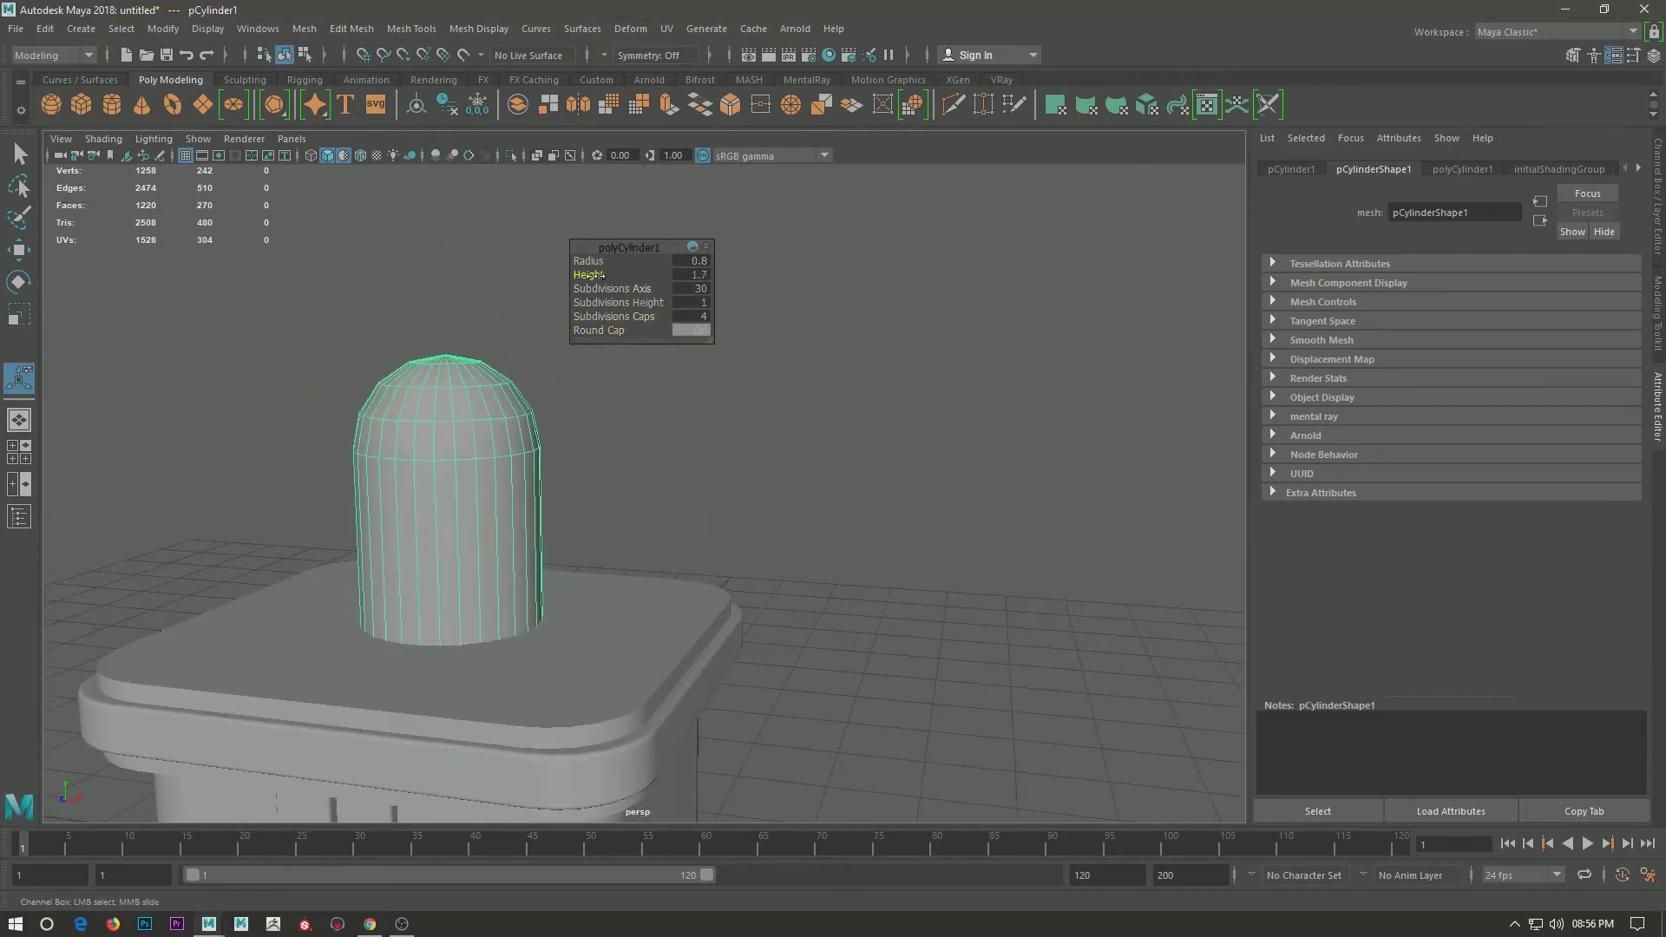
left_click_drag(586, 287, 584, 287)
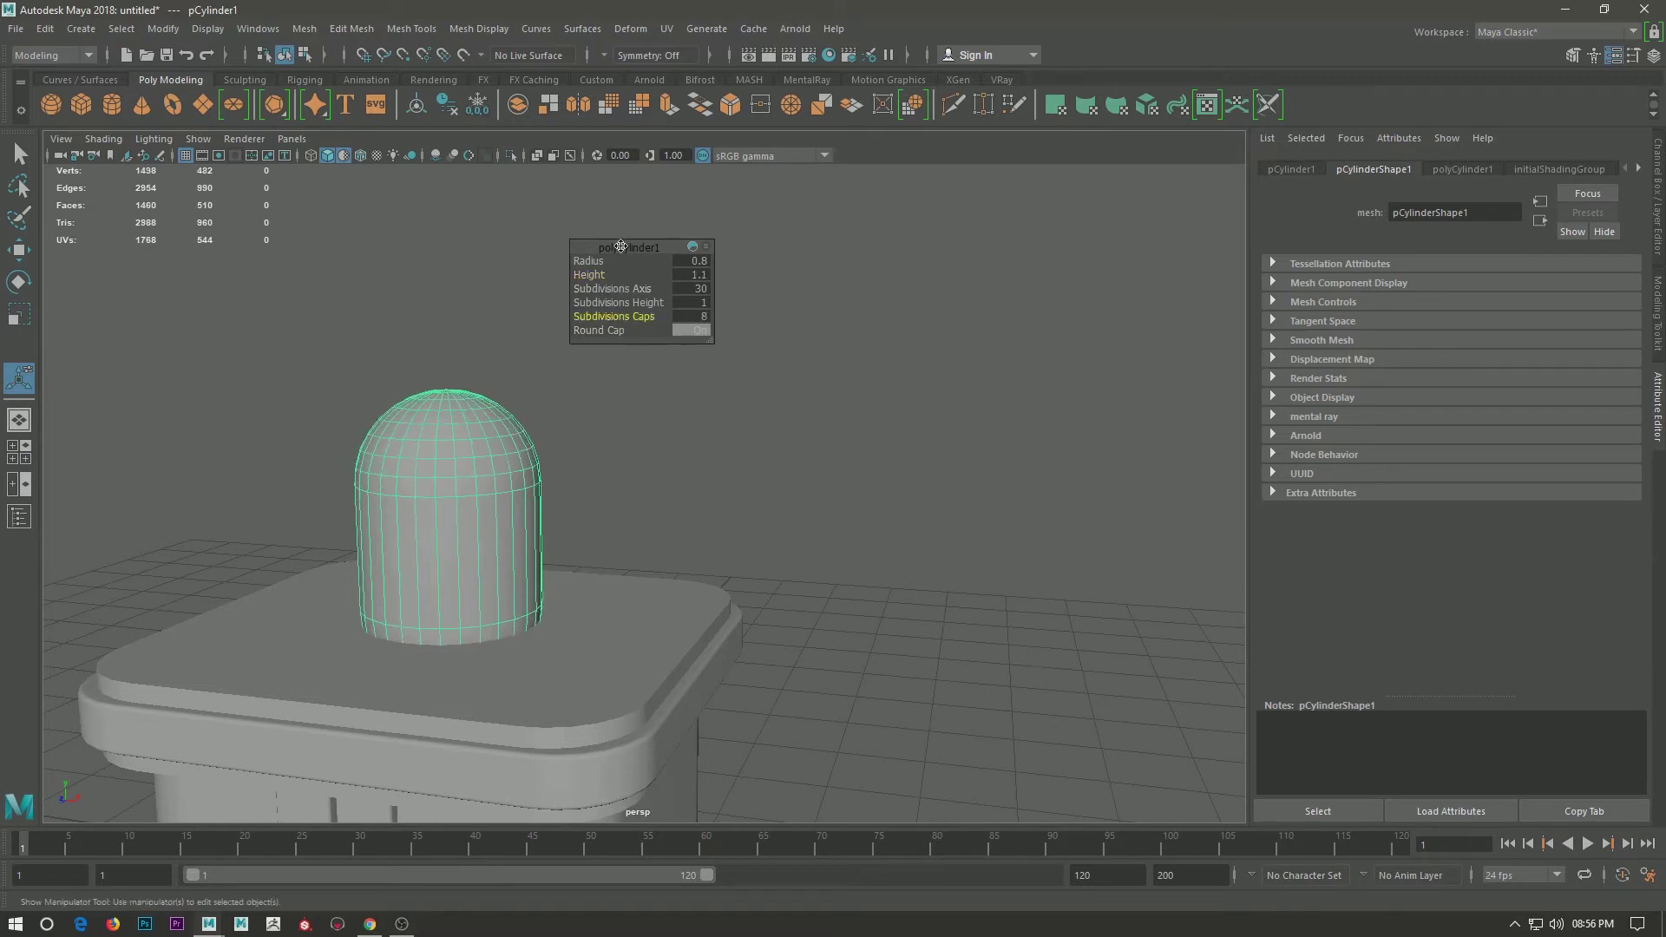
Delete the cylinder's bottom cap faces and return to object selection.
left_click_drag(603, 303, 529, 657, "alt")
left_click_drag(373, 451, 807, 722)
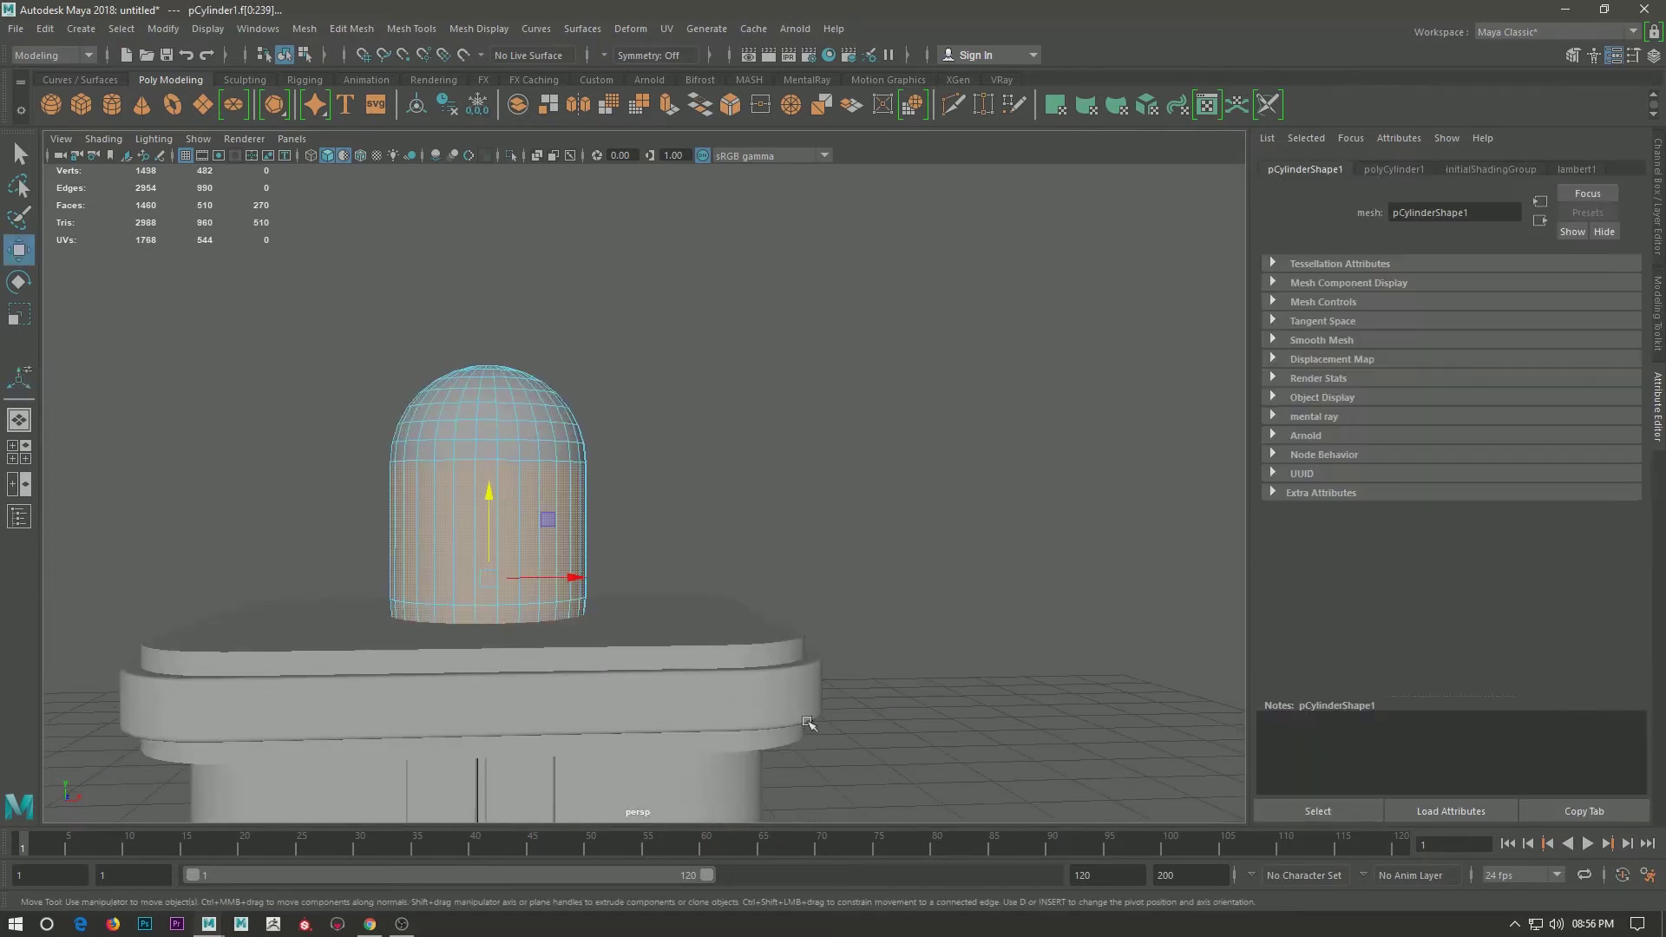
key("Delete")
key("F8")
key("space")
key("space")
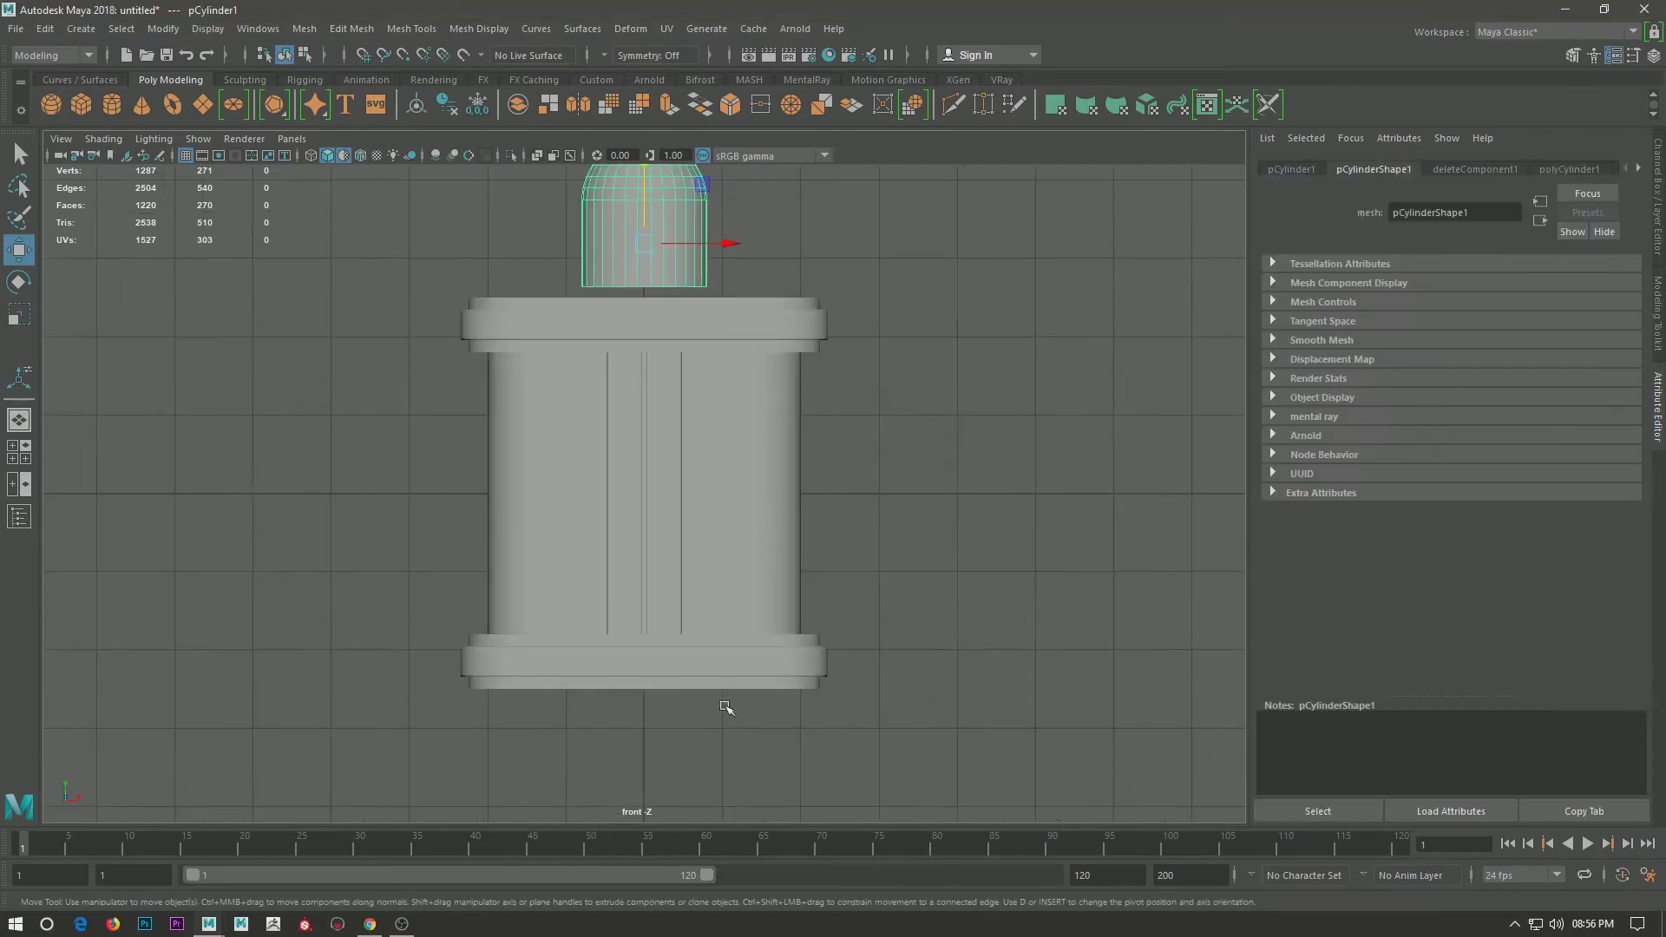
Lower the dome toward the pedestal and place it in the top's upper-left corner.
left_click(376, 155)
scroll(618, 277, "up", 5)
scroll(618, 278, "up", 5)
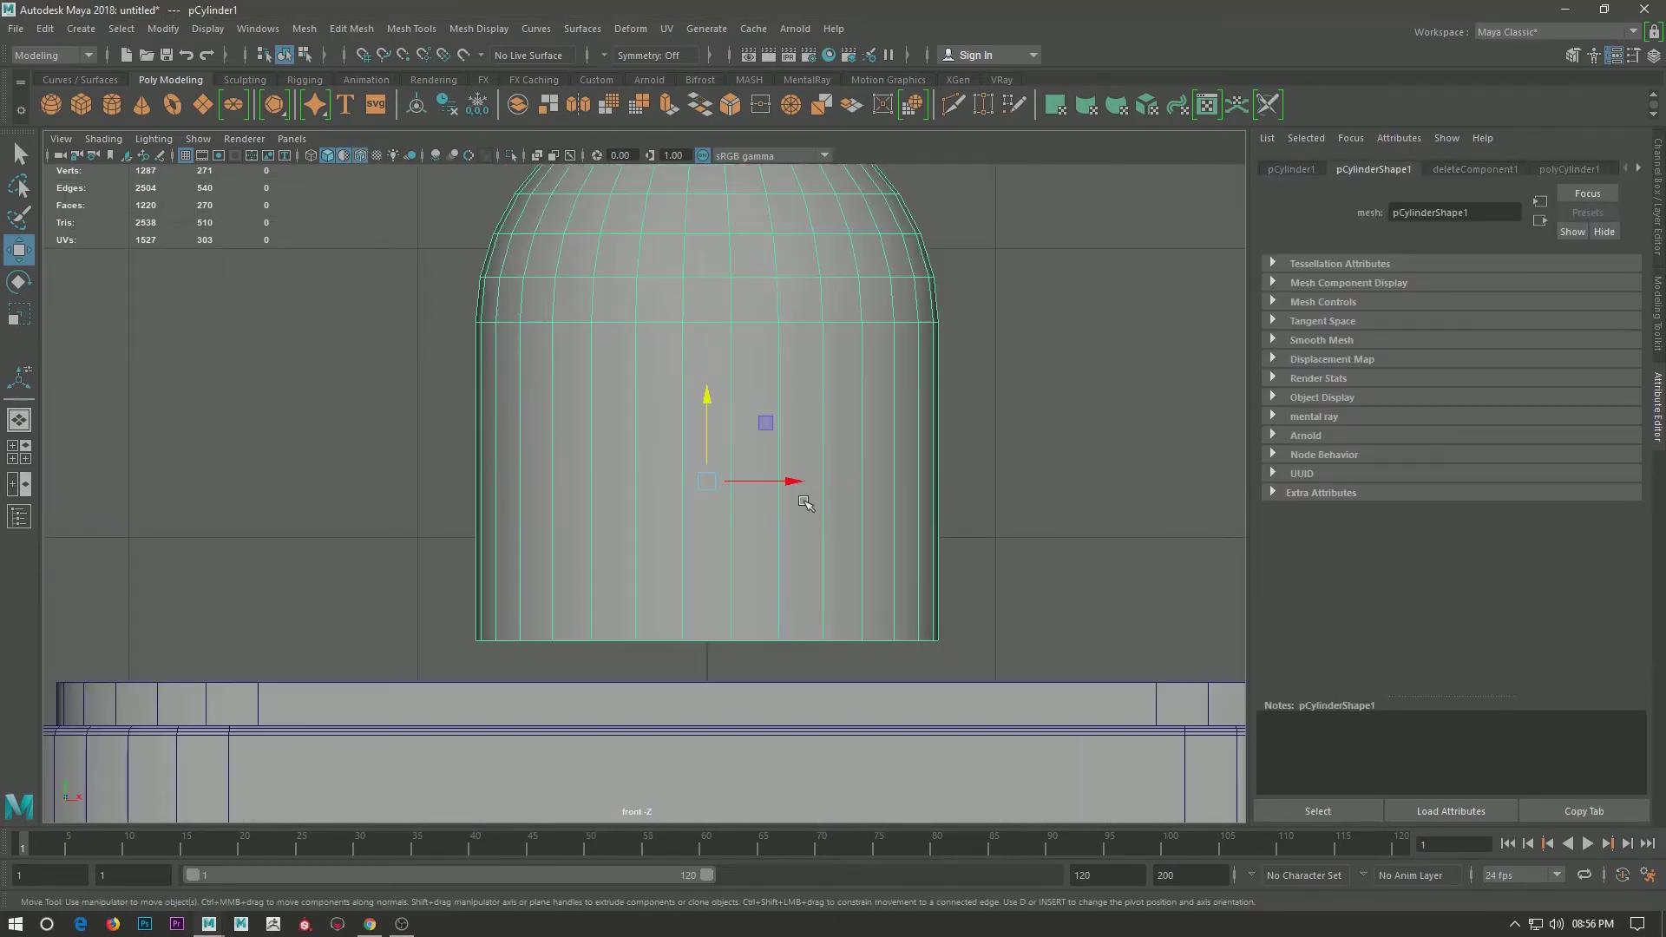
middle_click_drag(813, 571, 527, 571, "alt")
scroll(526, 573, "down", 5)
left_click(569, 407)
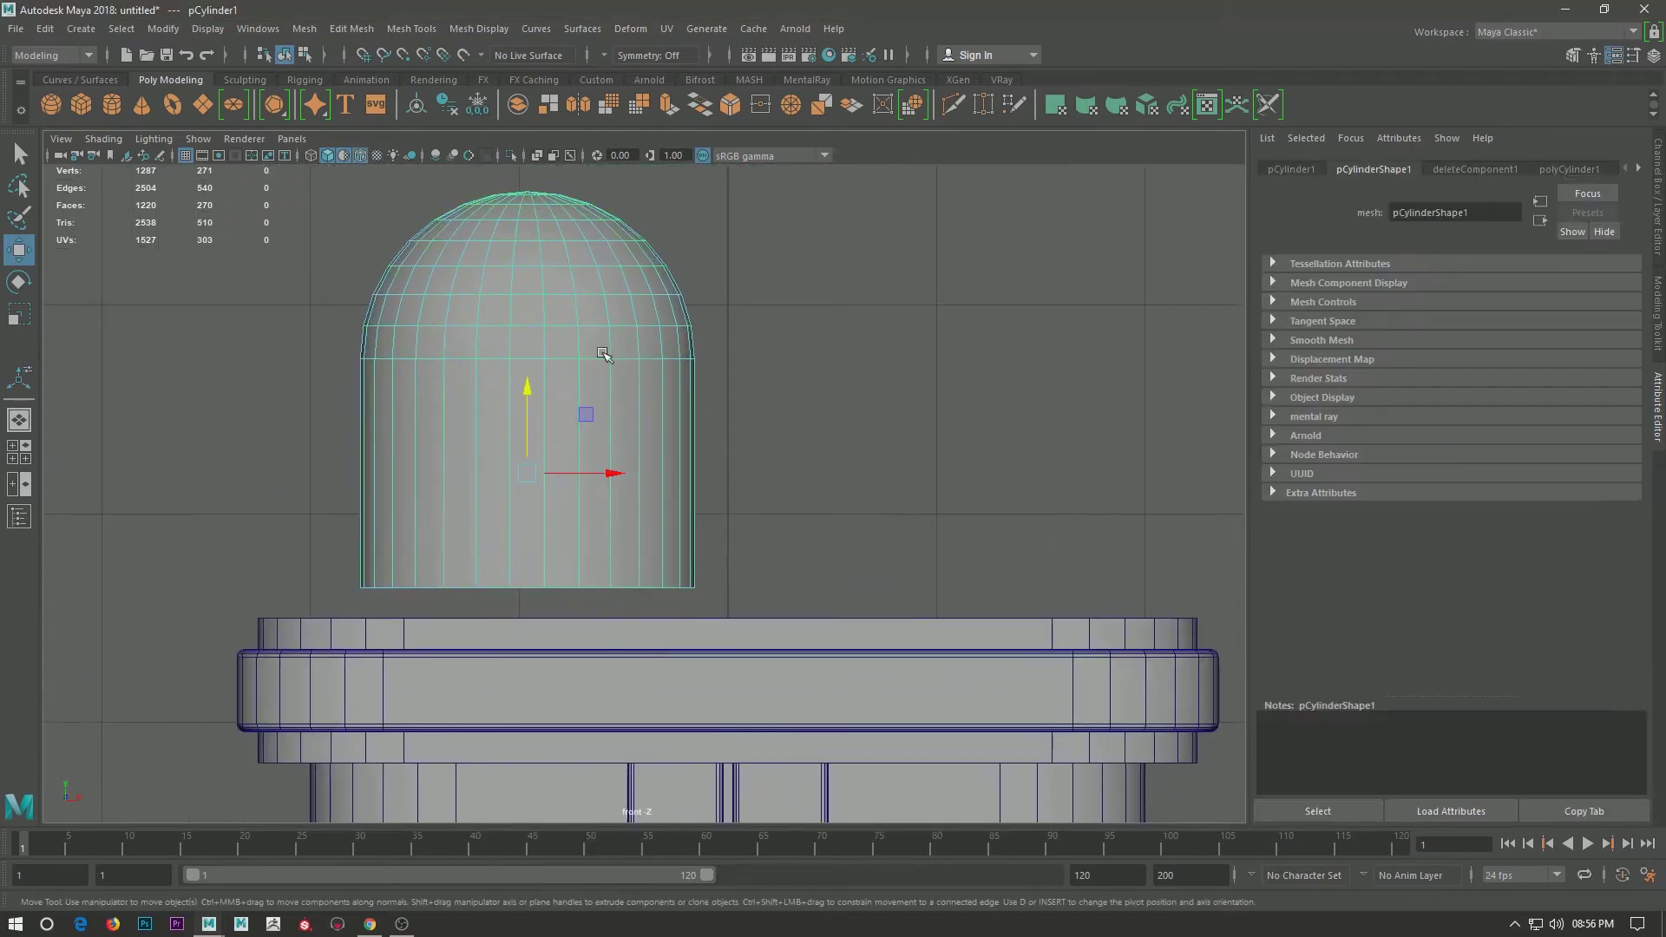
mouse_move(531, 382)
left_mouse_down()
mouse_move(531, 416)
mouse_move(577, 347)
left_mouse_up()
key("space")
mouse_move(502, 484)
left_mouse_down()
mouse_move(502, 433)
mouse_move(502, 476)
left_mouse_up()
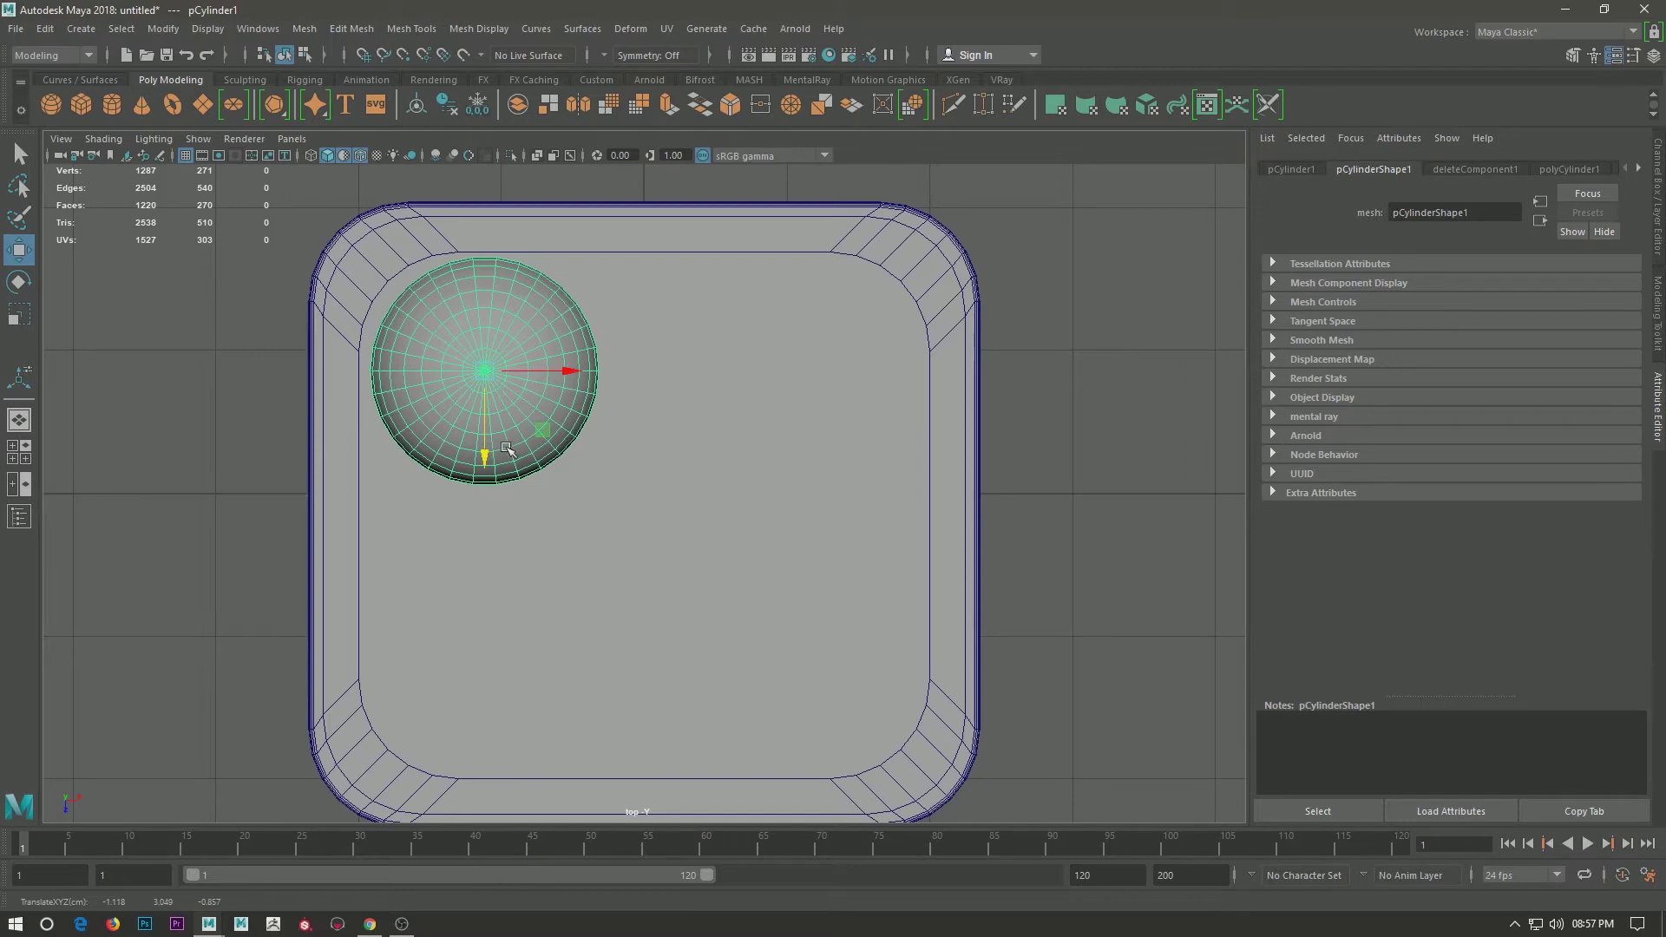
Duplicate the dome to the upper-right corner, then duplicate both into the lower half.
key("ctrl+d")
mouse_move(573, 370)
left_mouse_down()
mouse_move(825, 371)
mouse_move(906, 350)
mouse_move(883, 374)
left_mouse_up()
left_click(596, 379)
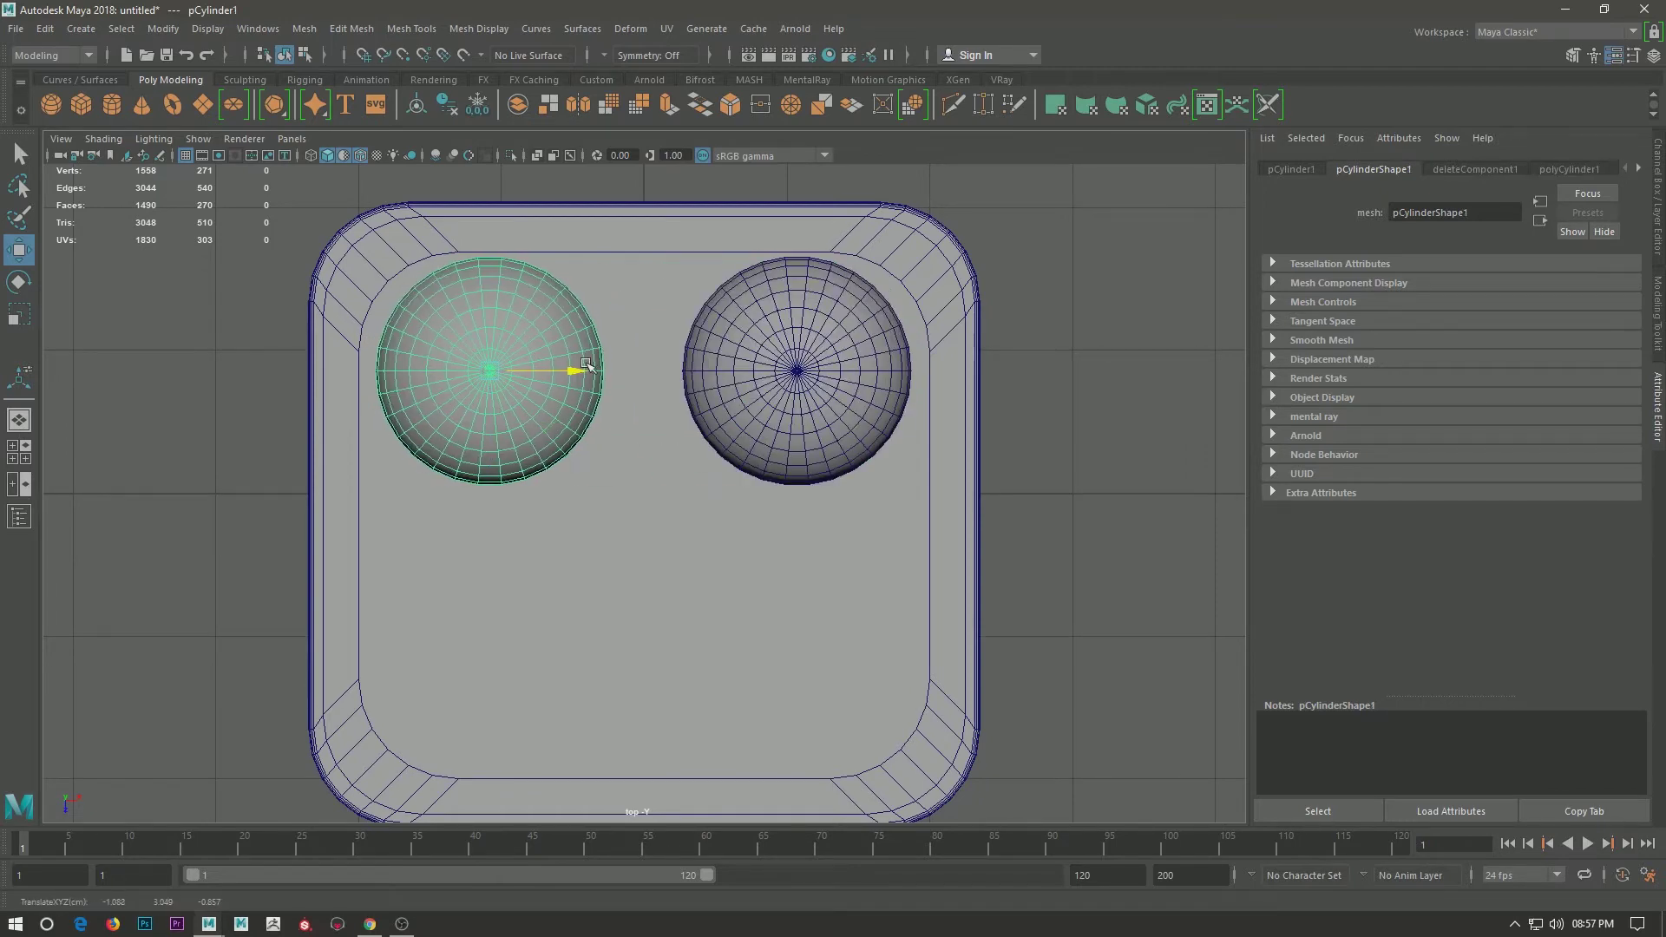
left_click(744, 387)
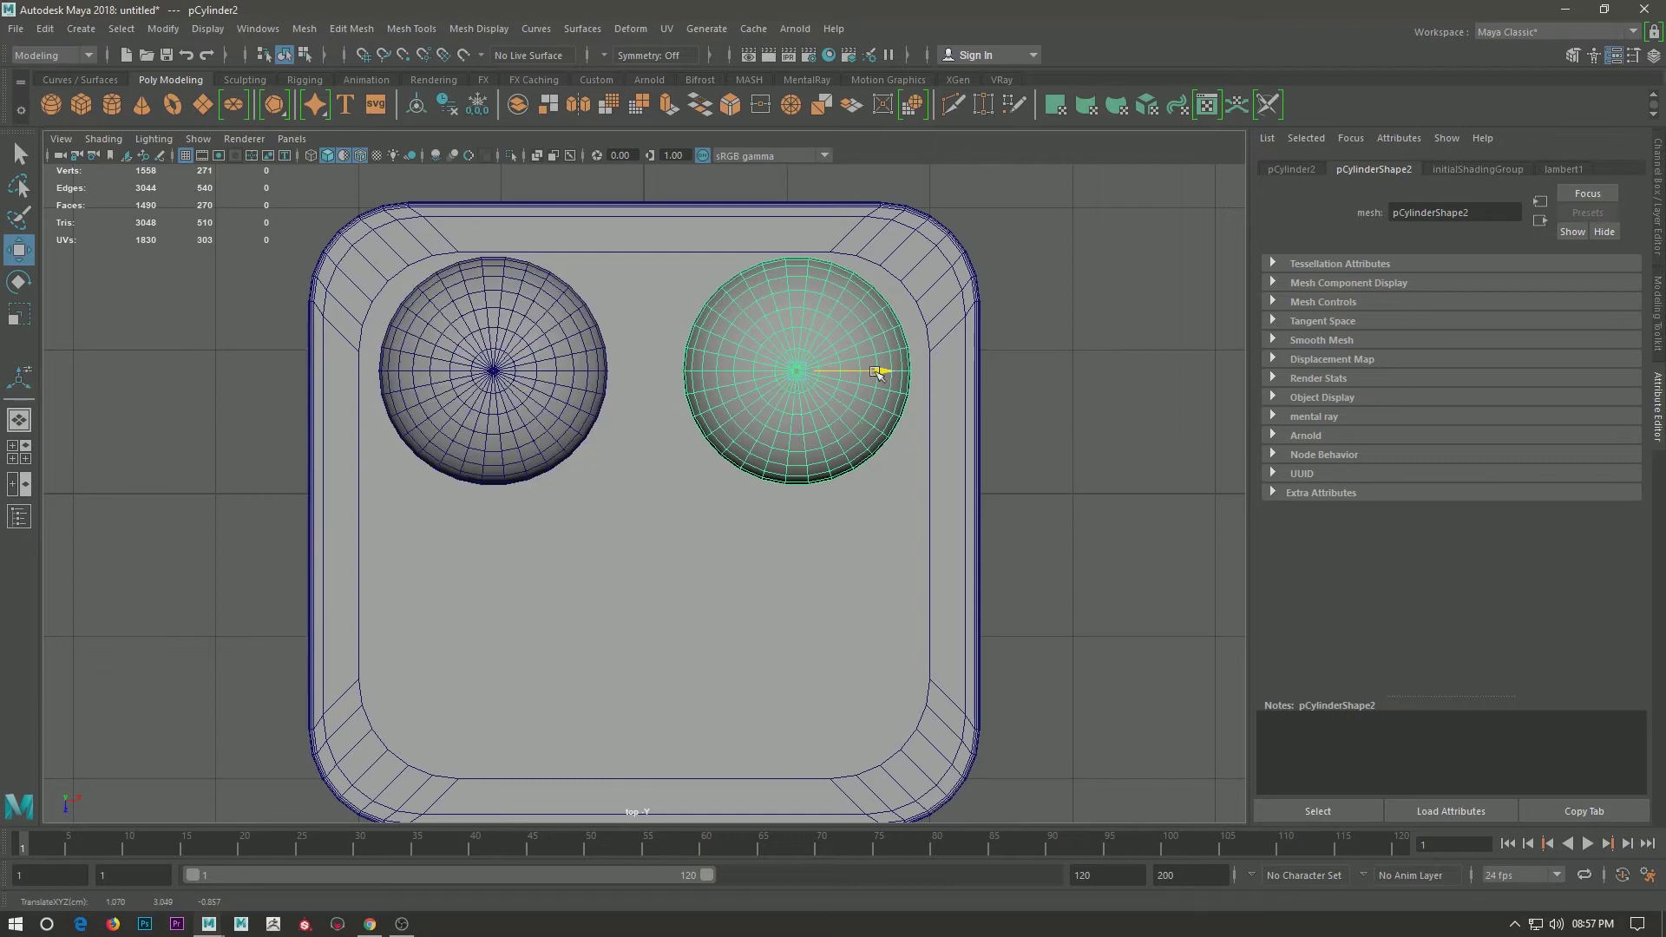
left_click(545, 375, "shift")
key("ctrl+d")
left_click_drag(492, 451, 492, 716)
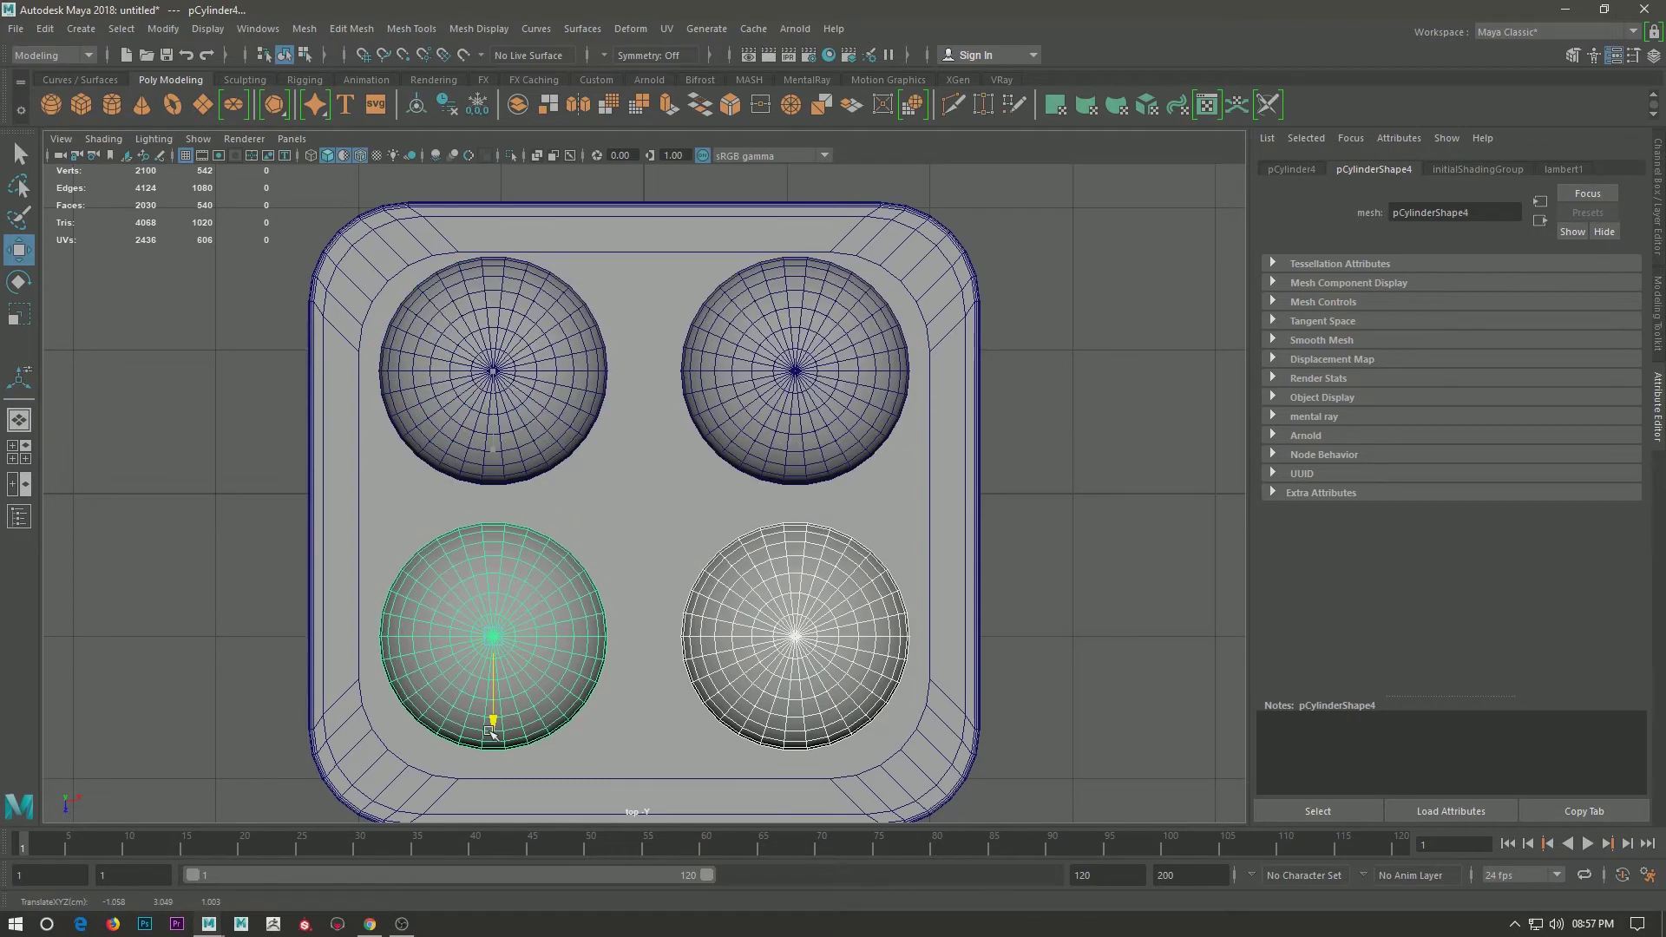
Lower the domes slightly in front view and select their bottom vertex rings.
key("space")
left_click_drag(655, 581, 652, 597)
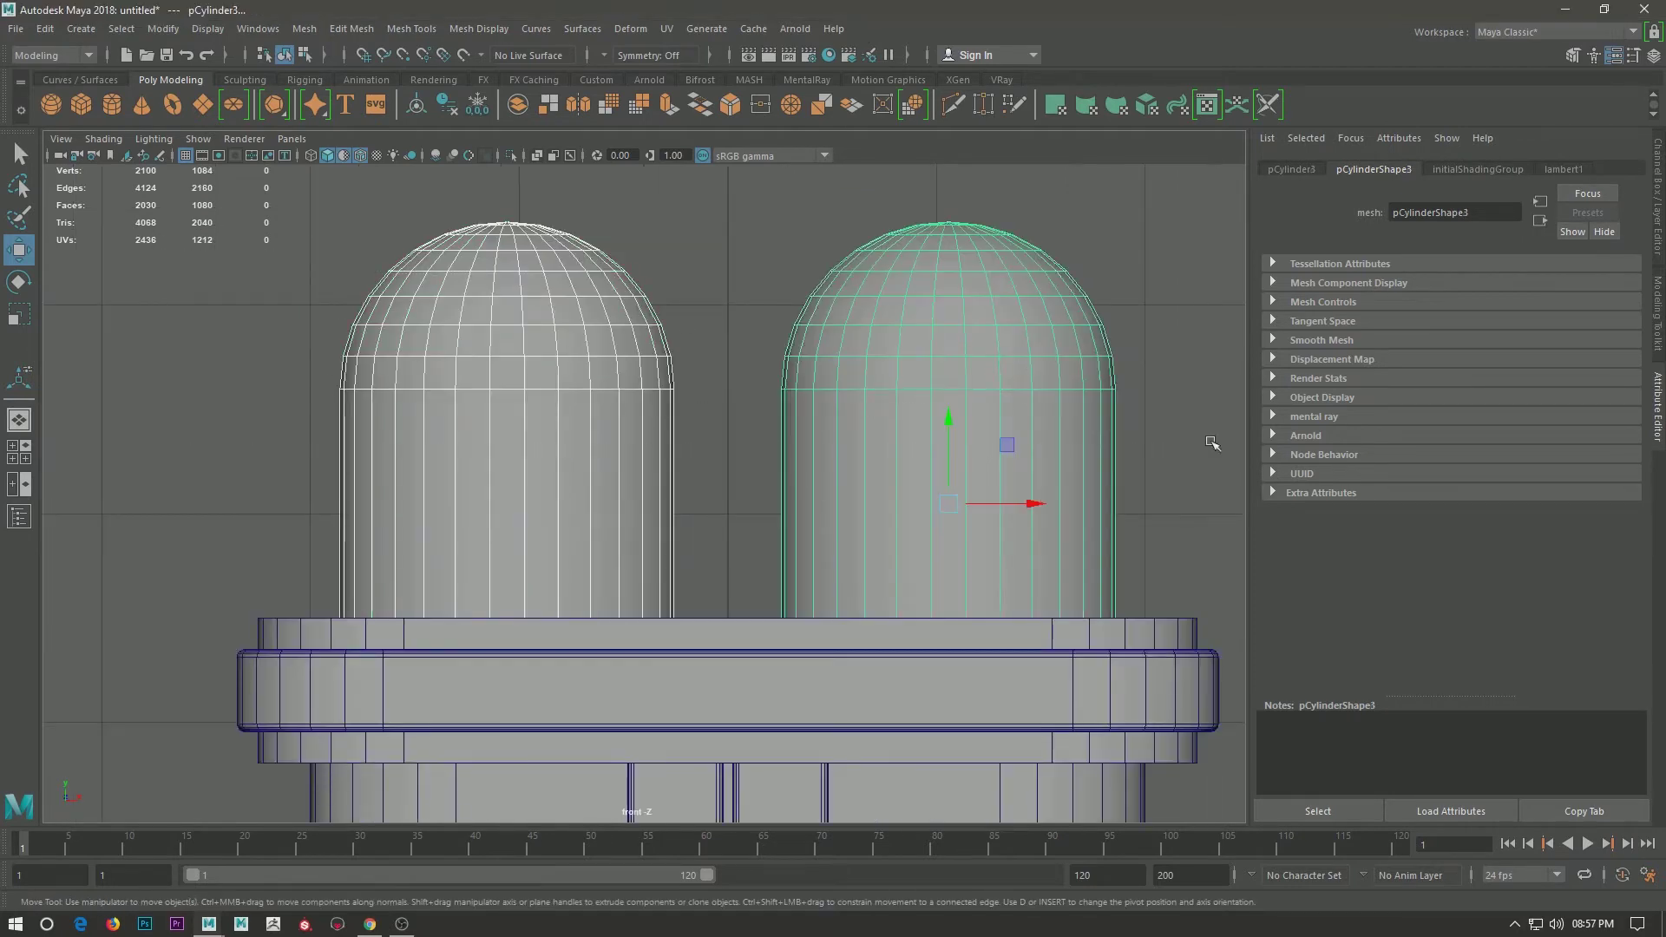
key("4")
left_click_drag(949, 417, 949, 420)
mouse_move(716, 438)
left_mouse_down()
mouse_move(699, 375)
mouse_move(714, 365)
mouse_move(729, 518)
left_mouse_up()
key("5")
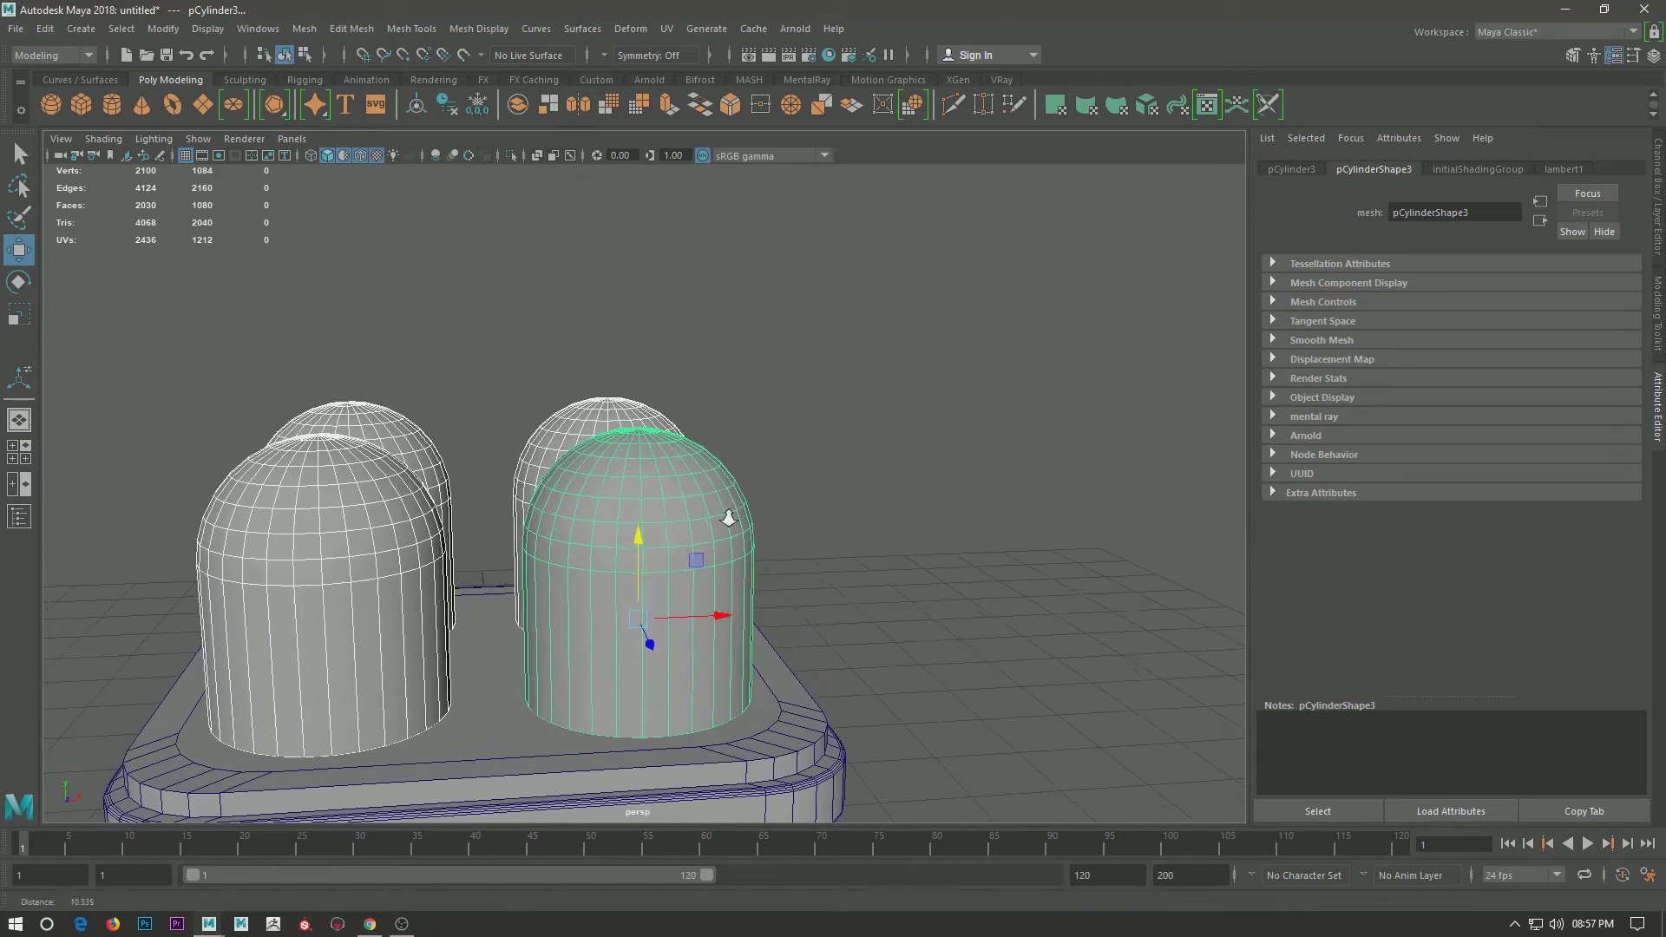
key("space")
scroll(655, 352, "down", 3)
right_click_drag(656, 352, 371, 491)
scroll(371, 490, "up", 3)
left_click_drag(372, 491, 957, 852)
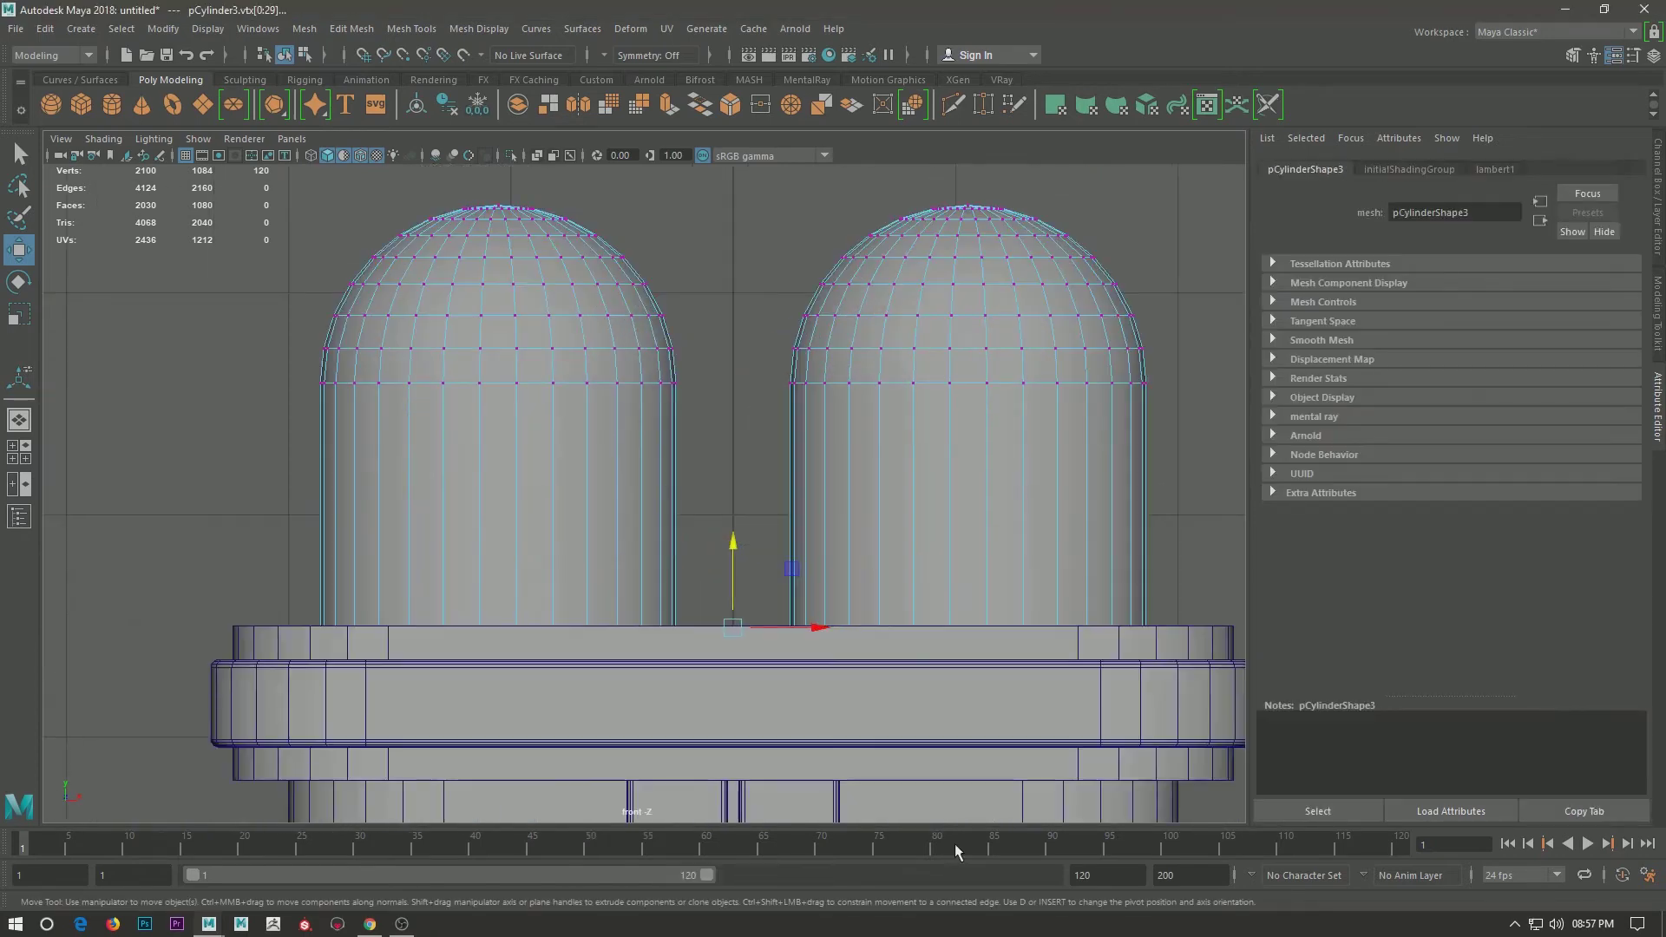
Lower the domes onto the pedestal top, then return to shaded perspective view.
key("4")
right_click_drag(727, 344, 729, 265)
left_click_drag(970, 422, 994, 616)
key("space")
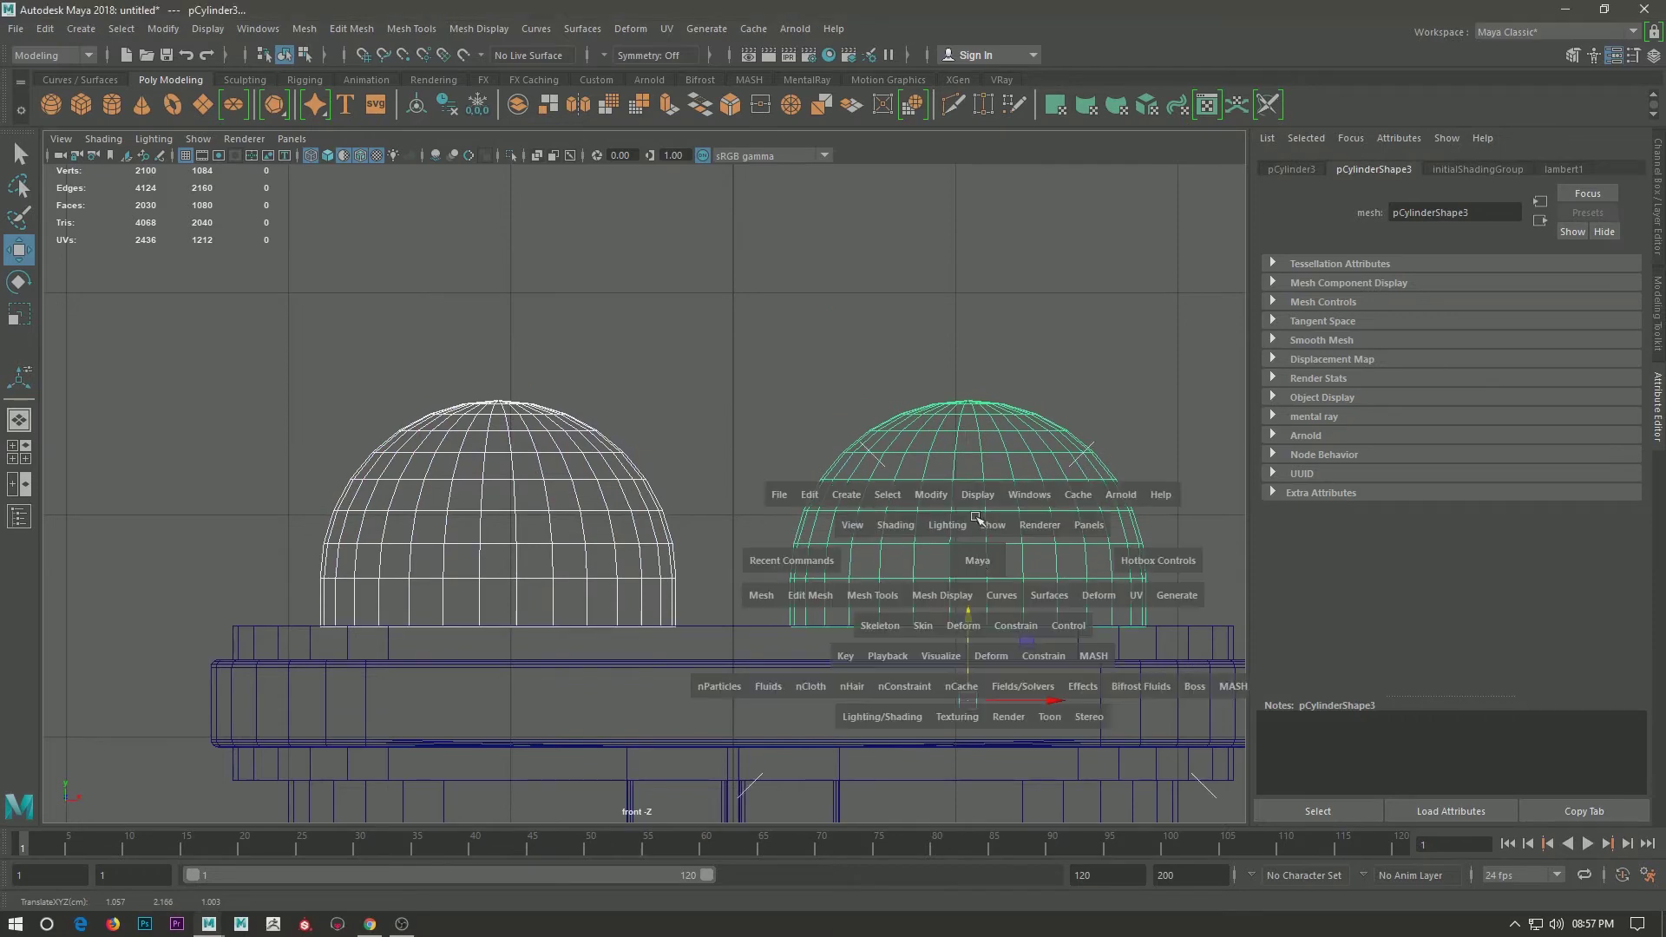
left_click_drag(882, 402, 928, 413)
key("5")
left_click(753, 302)
mouse_move(753, 302)
left_mouse_down("alt")
mouse_move(748, 465)
mouse_move(788, 450)
left_mouse_up("alt")
Turn off the wireframe overlay and check the domes, selecting them one at a time.
left_click(358, 164)
left_click_drag(608, 433, 659, 425, "alt")
scroll(607, 486, "up", 5)
left_click(460, 486)
left_click(629, 462, "shift")
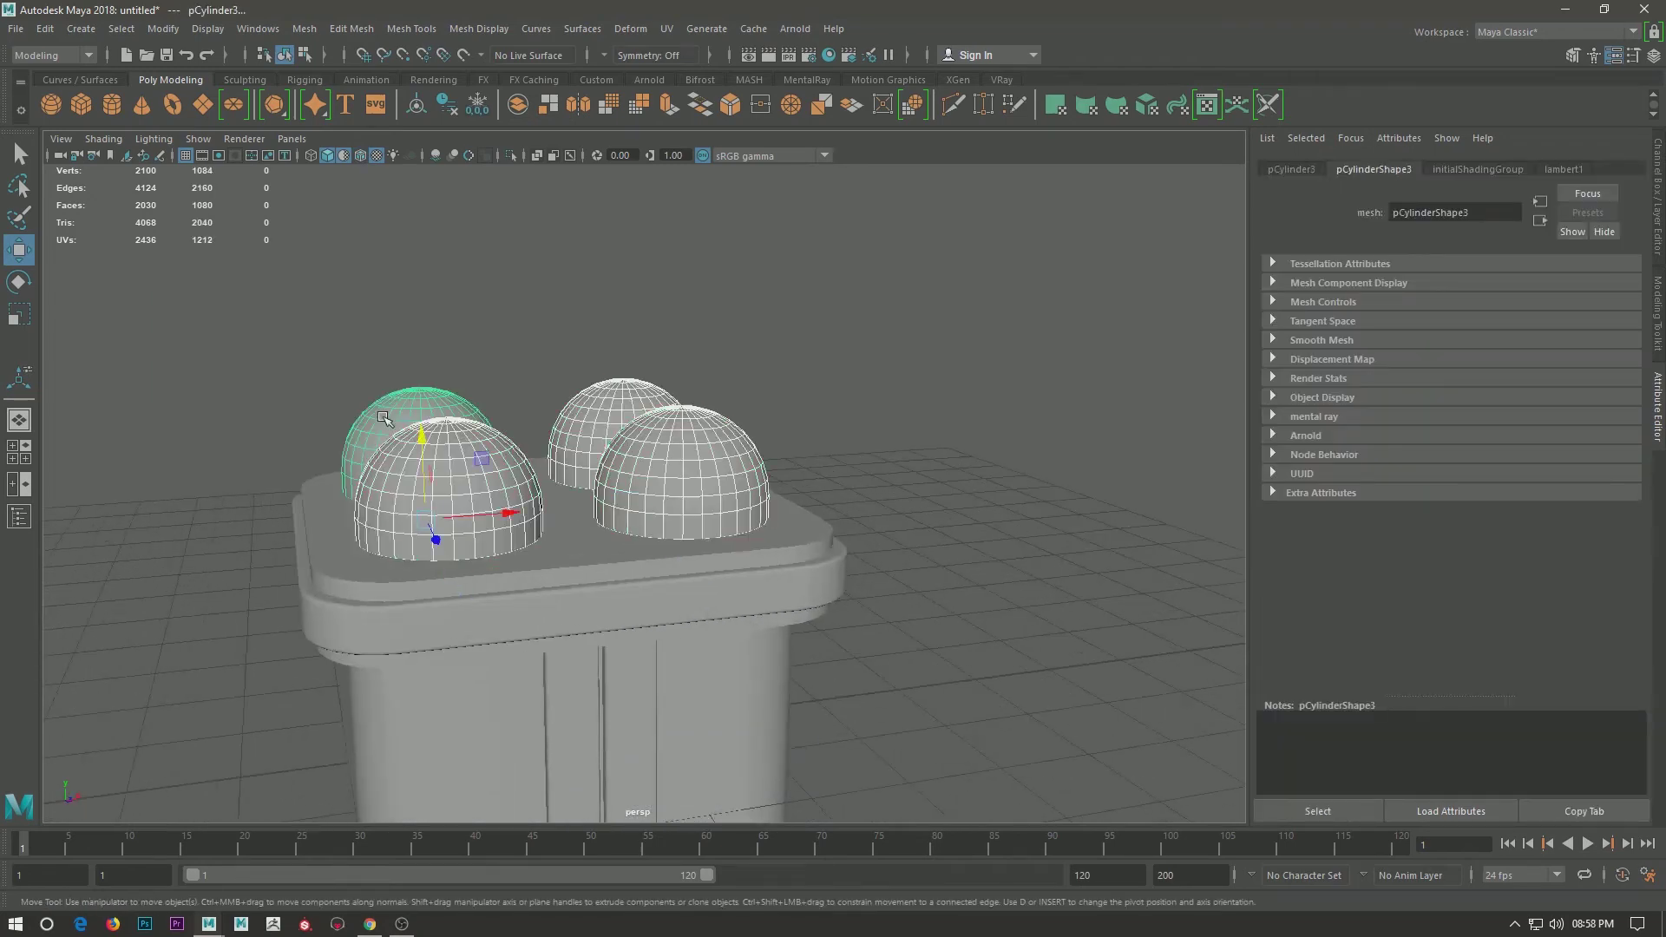
left_click(864, 447)
mouse_move(863, 446)
left_mouse_down("alt")
mouse_move(842, 503)
mouse_move(818, 460)
left_mouse_up("alt")
left_click(691, 442)
left_click(45, 28)
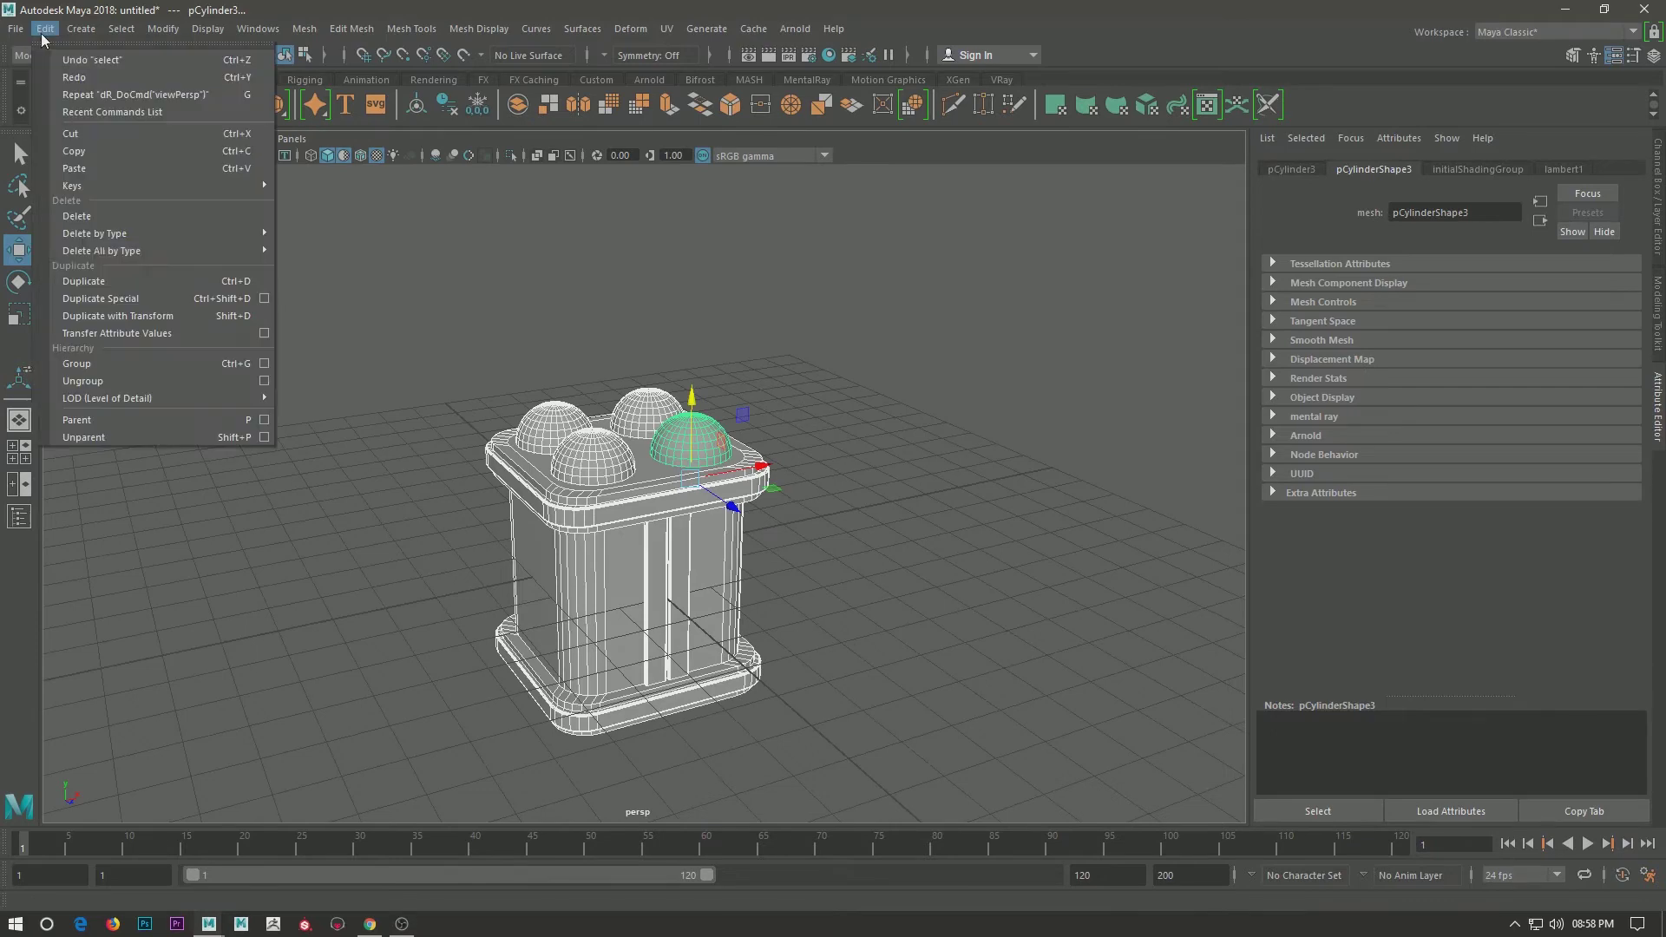
Switch to a split layout with the perspective view beside the UV Editor.
key("Escape")
scroll(353, 260, "up", 2)
left_click(292, 139)
mouse_move(326, 281)
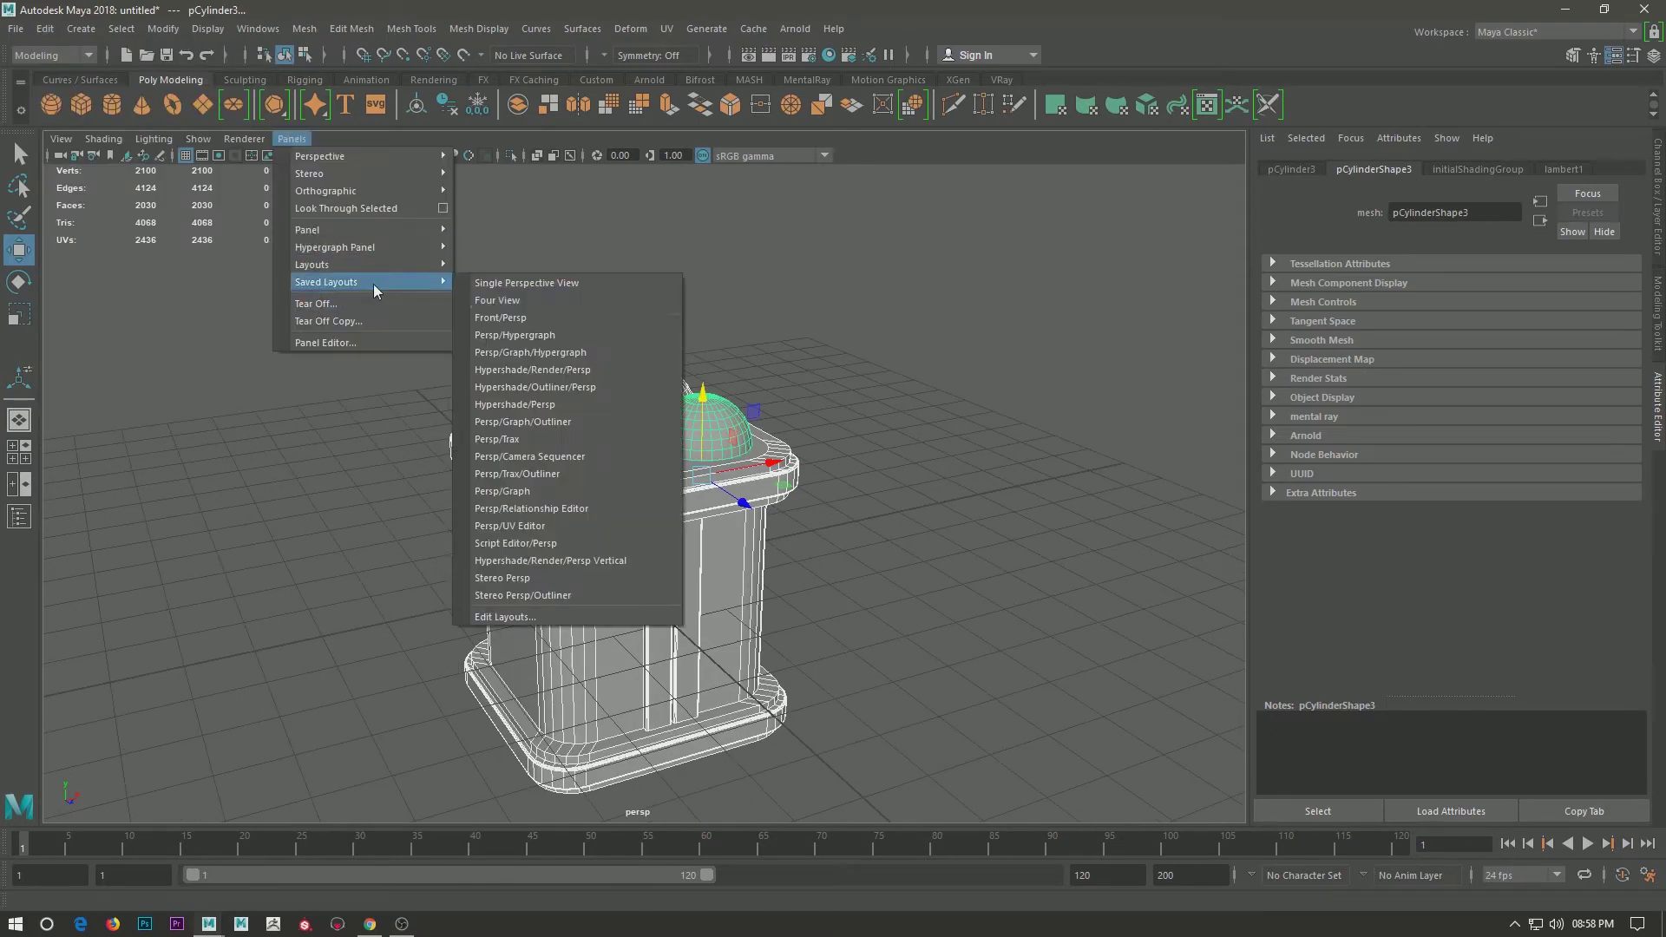
left_click(520, 526)
scroll(407, 565, "down", 2)
scroll(408, 566, "up", 5)
scroll(407, 566, "down", 3)
Delete one dome and give the remaining dome a 360-degree cylindrical UV projection.
left_click_drag(408, 521, 392, 469, "alt")
key("5")
left_click(392, 462)
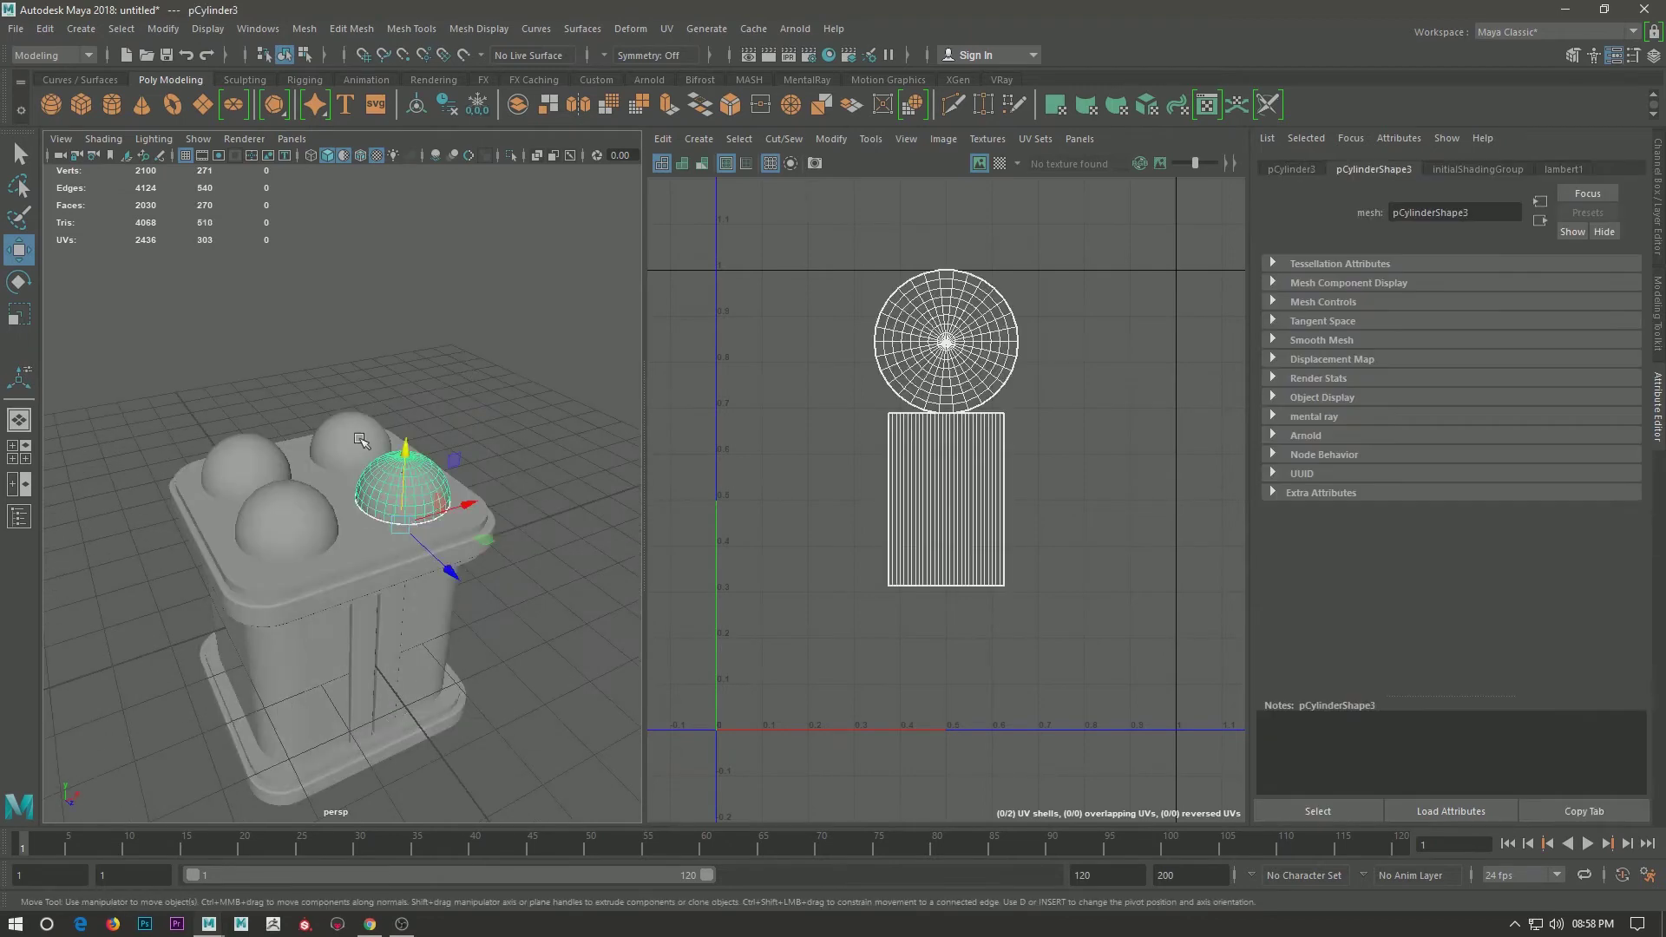
key("Delete")
left_click(286, 520)
left_click(698, 138)
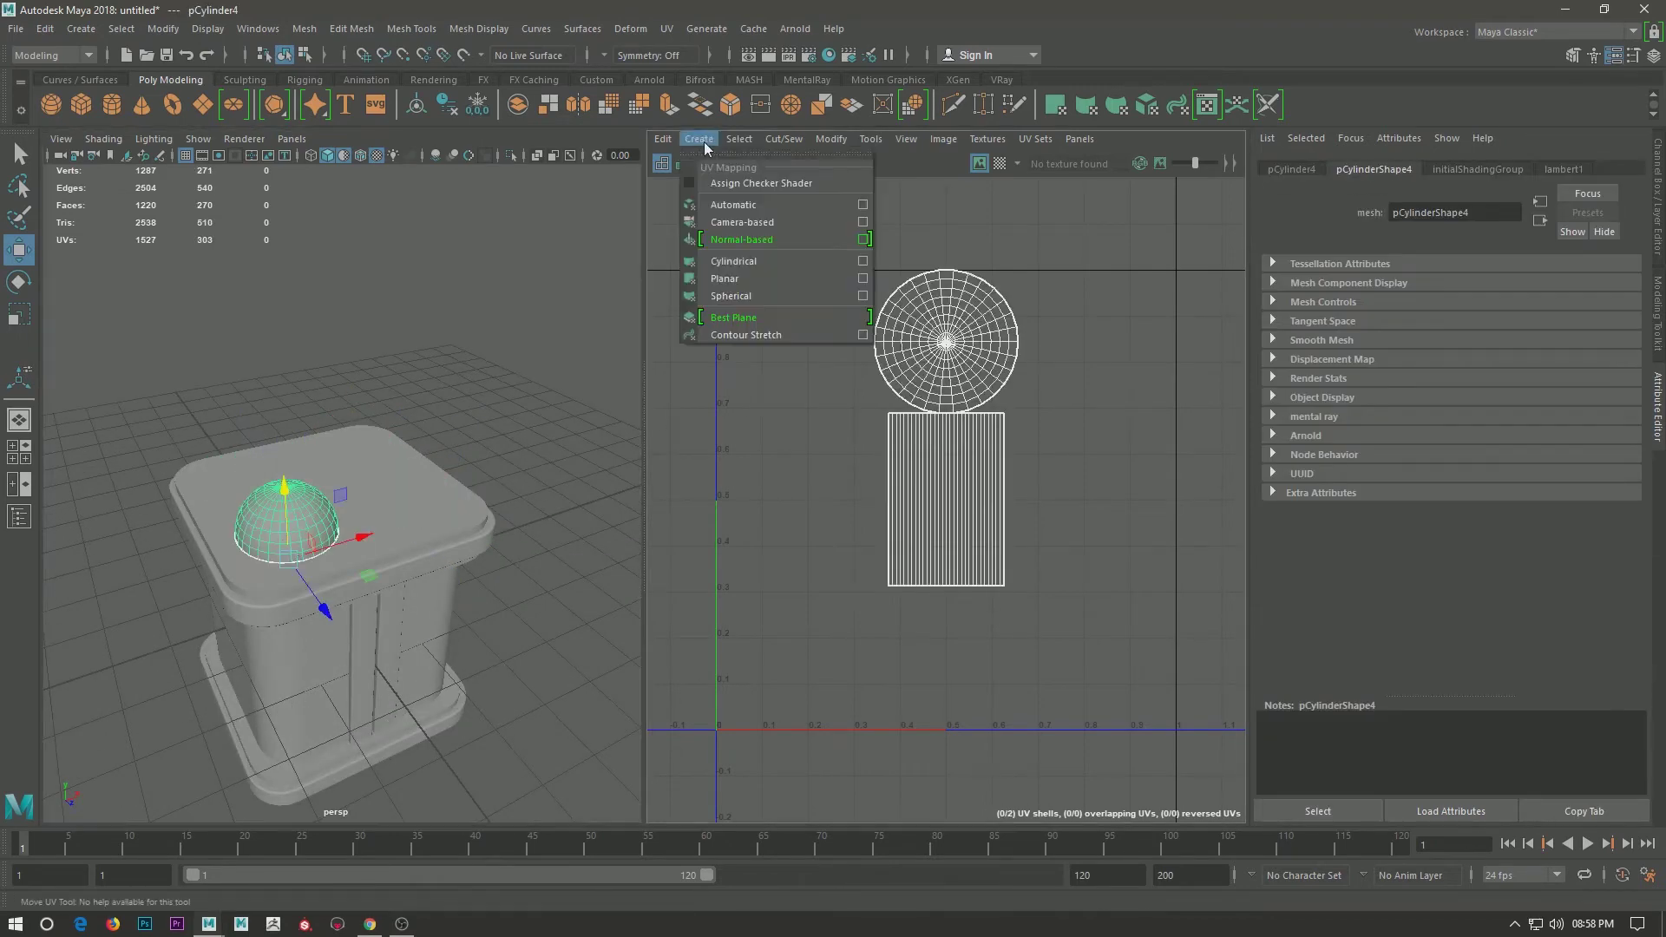
left_click(751, 265)
left_click_drag(335, 505, 570, 420)
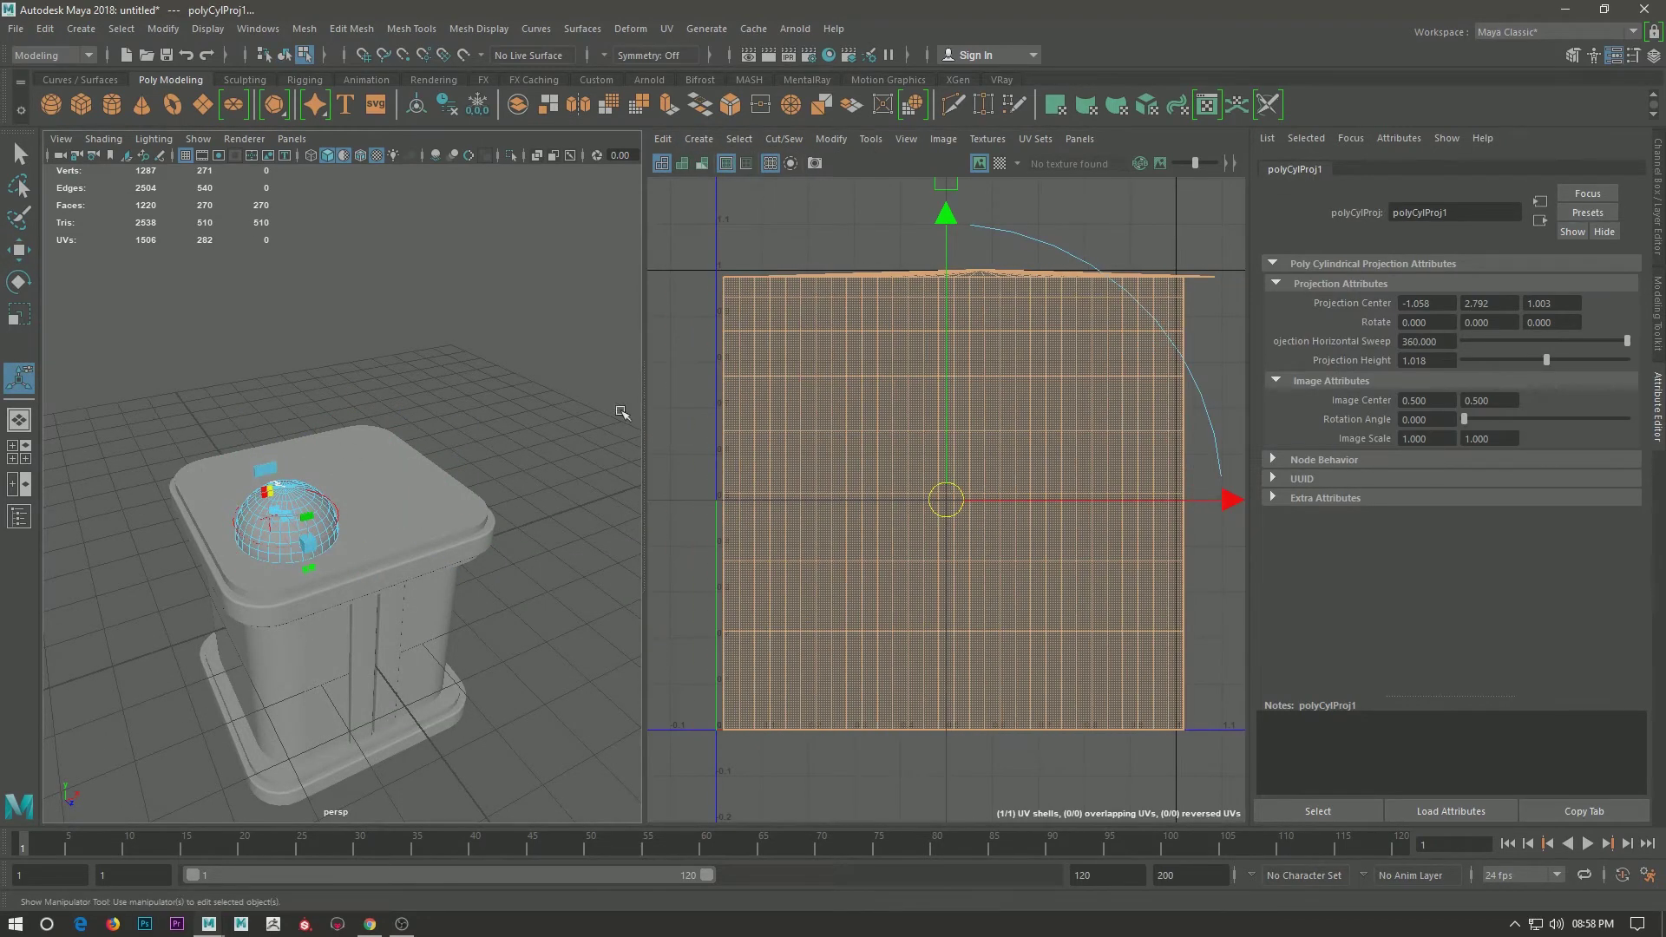
Cut the dome's UVs along a seam edge and move the shell down.
key("w")
right_click_drag(926, 250, 900, 253)
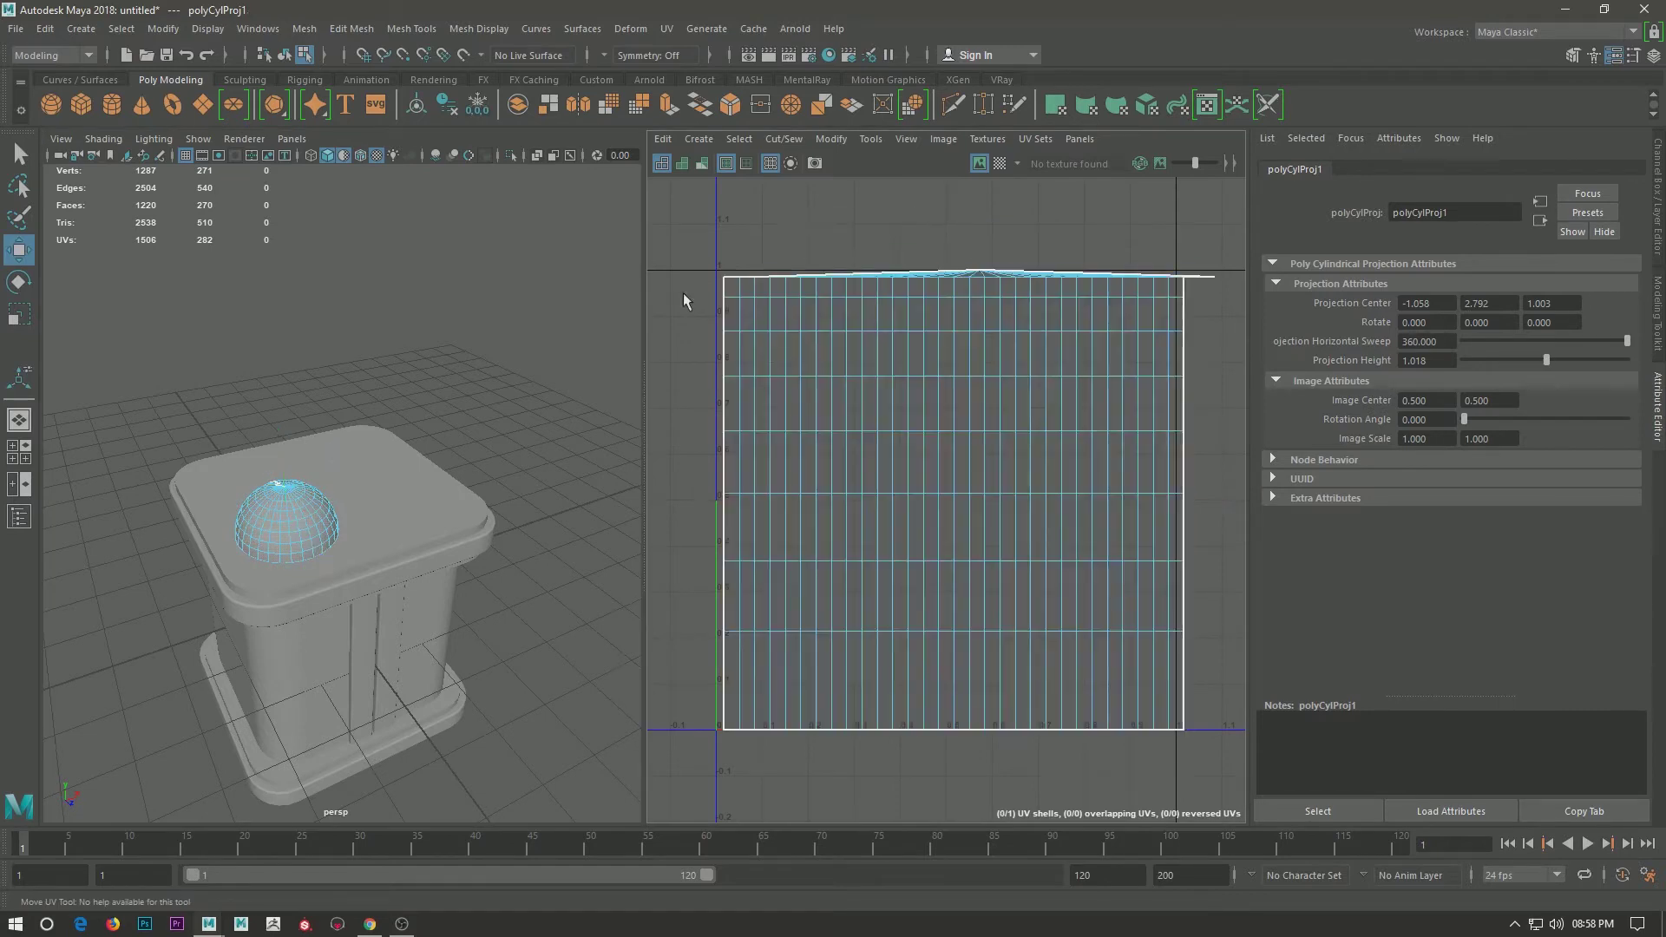
left_click(731, 278)
key("f")
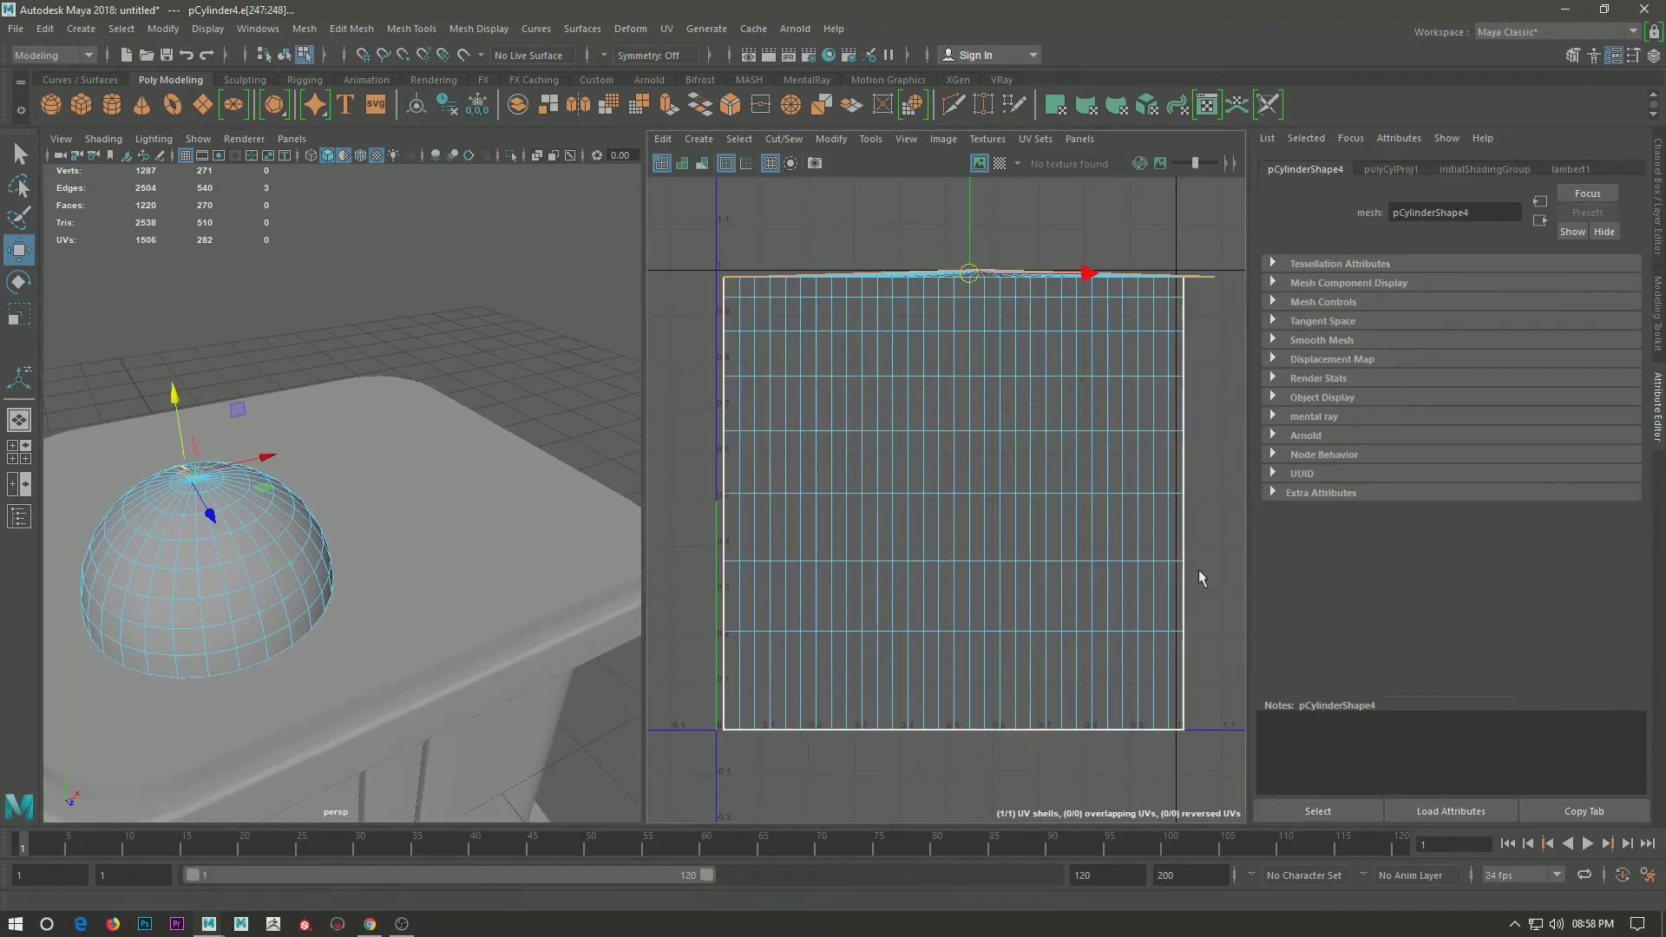
right_click_drag(1058, 403, 1076, 434, "shift")
left_click(1013, 341)
left_click_drag(1013, 340, 1013, 453)
left_click(539, 495)
left_click_drag(540, 495, 520, 453, "alt")
Select the cap edge loop, lift the cap UVs off the body and unfold them into a flat circle.
scroll(520, 453, "up", 2)
right_click_drag(521, 402, 522, 520)
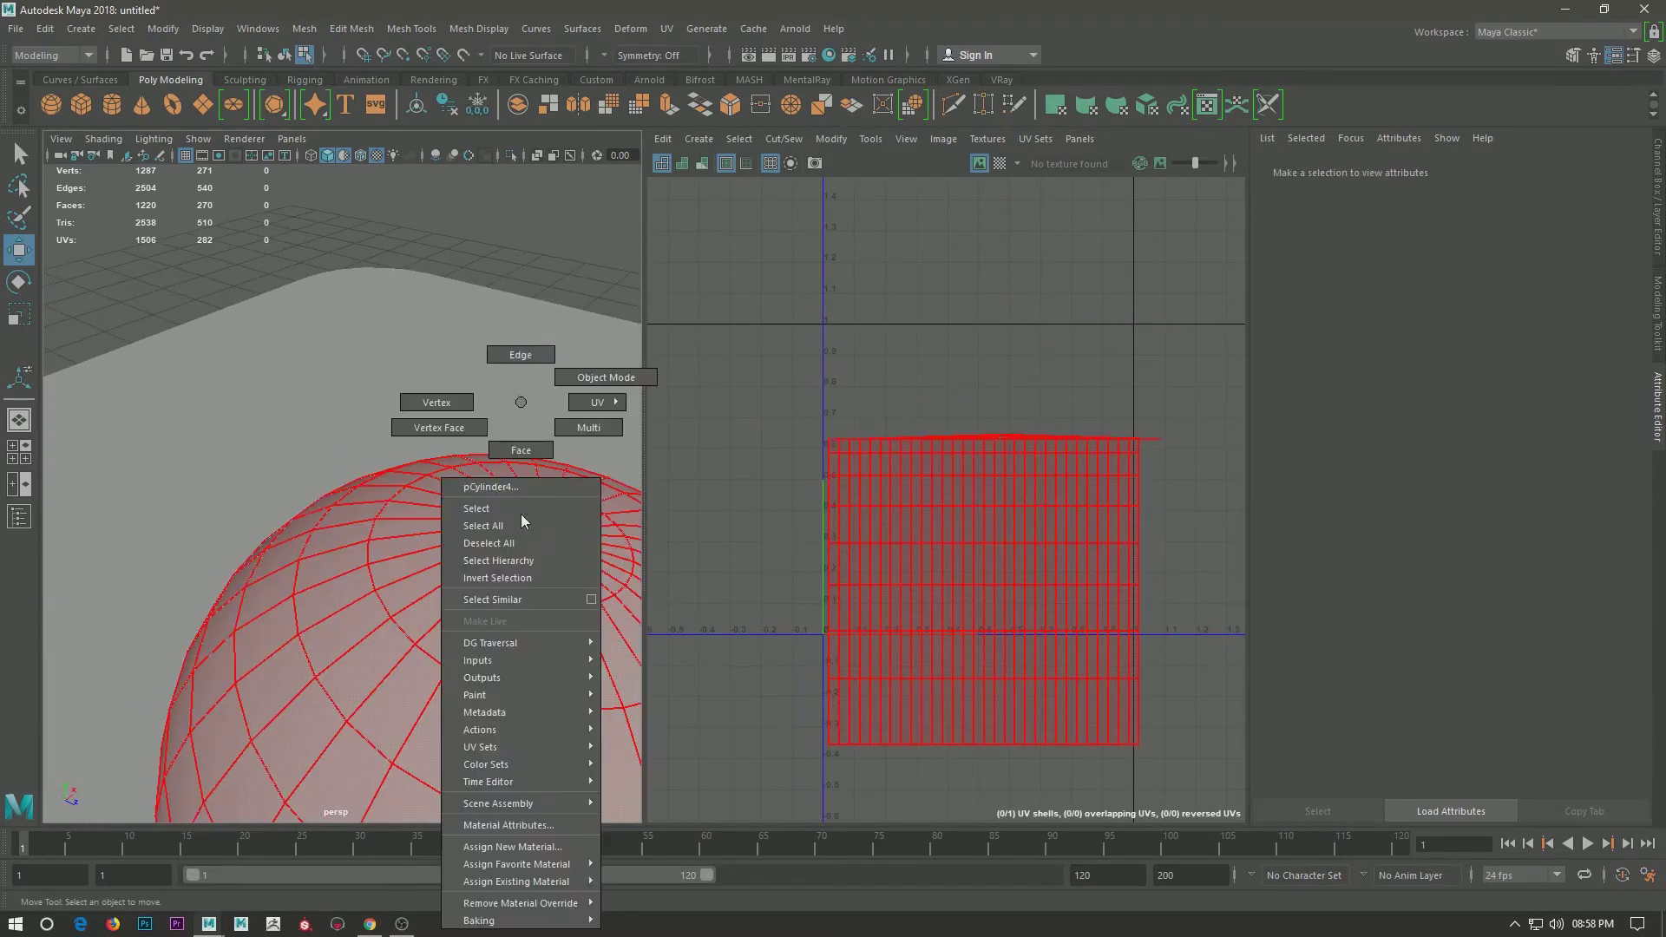
left_click(509, 362)
double_click(451, 526)
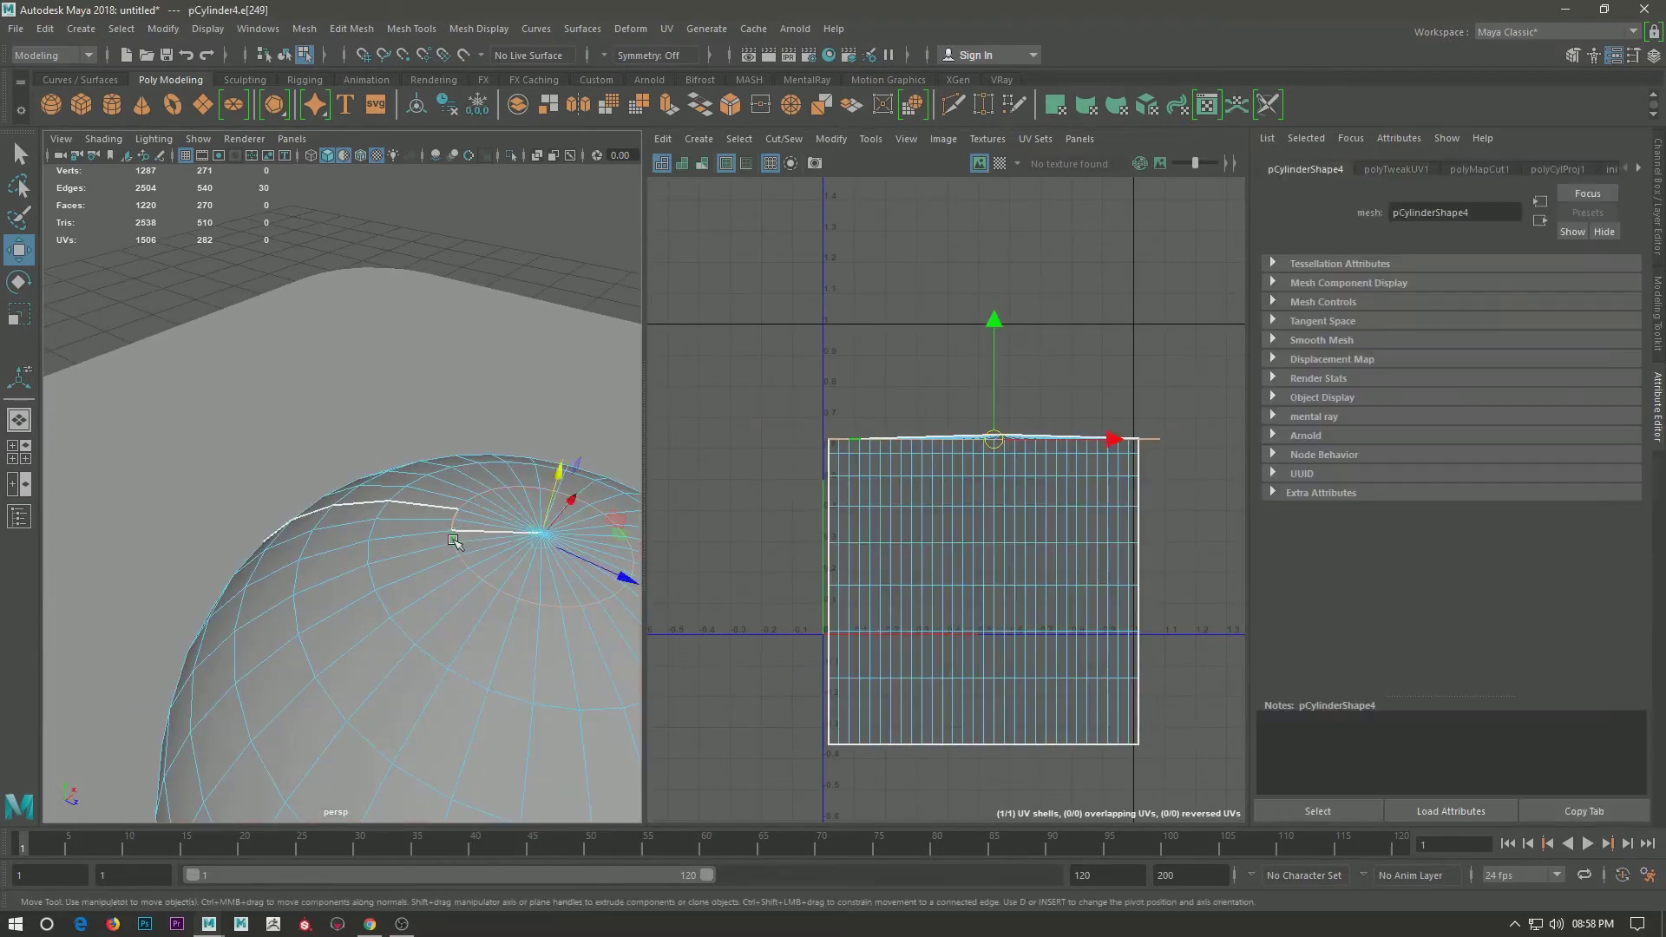
right_click(961, 369, "shift")
right_click_drag(962, 367, 960, 408)
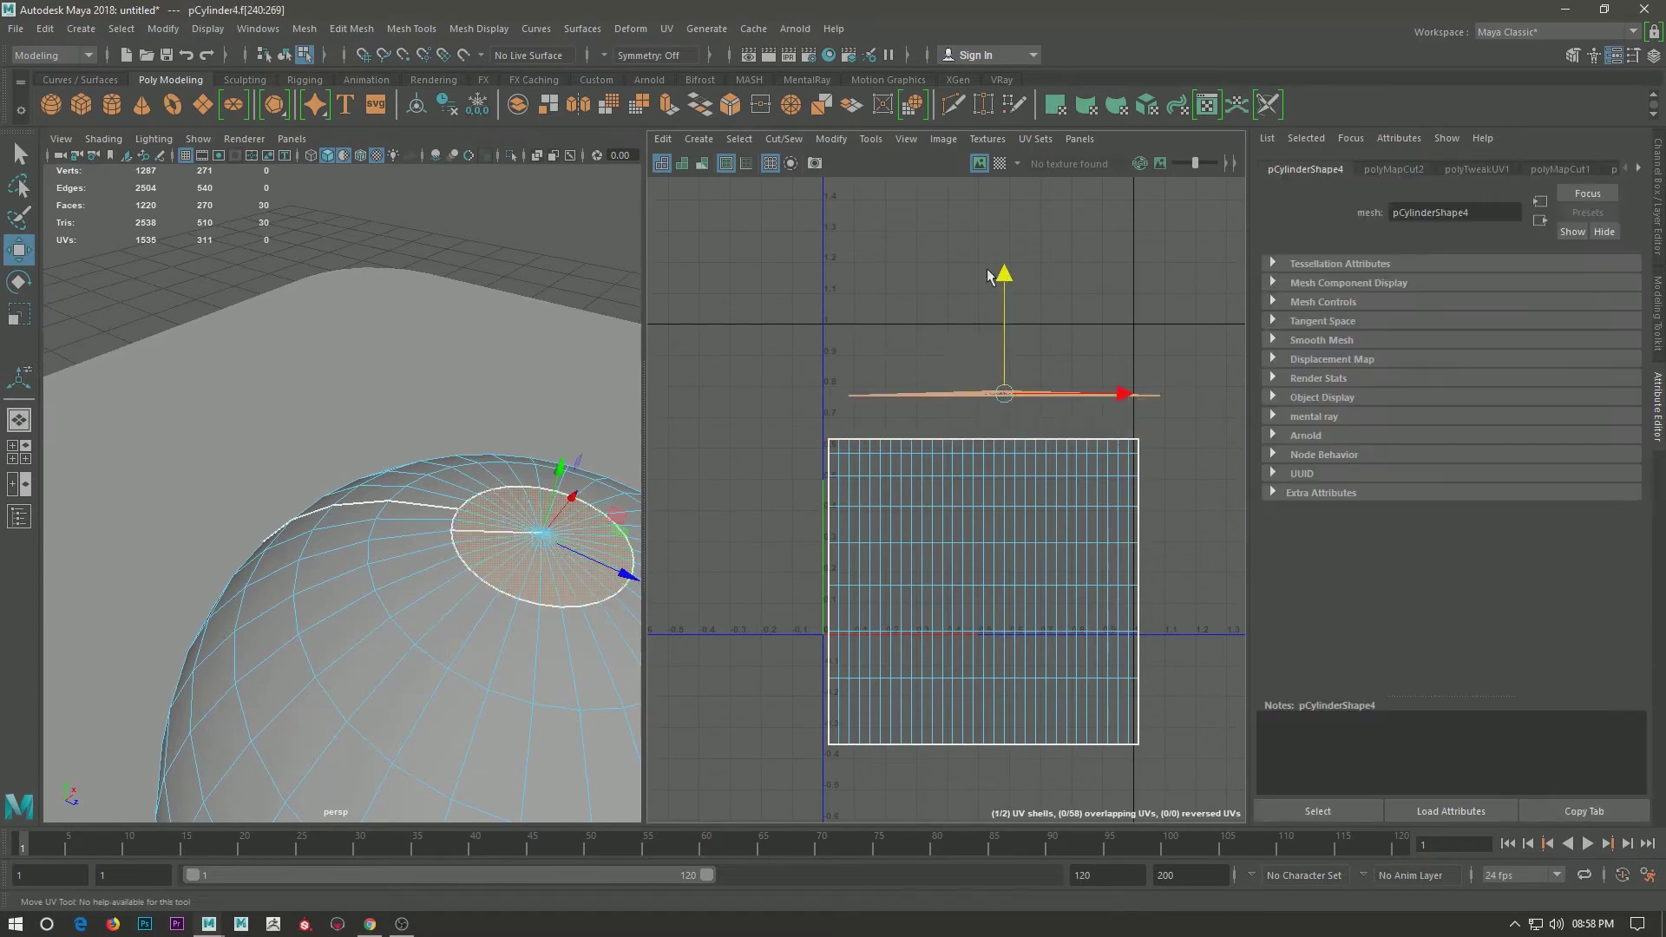
left_click_drag(970, 420, 969, 344)
right_click_drag(920, 312, 716, 318, "shift")
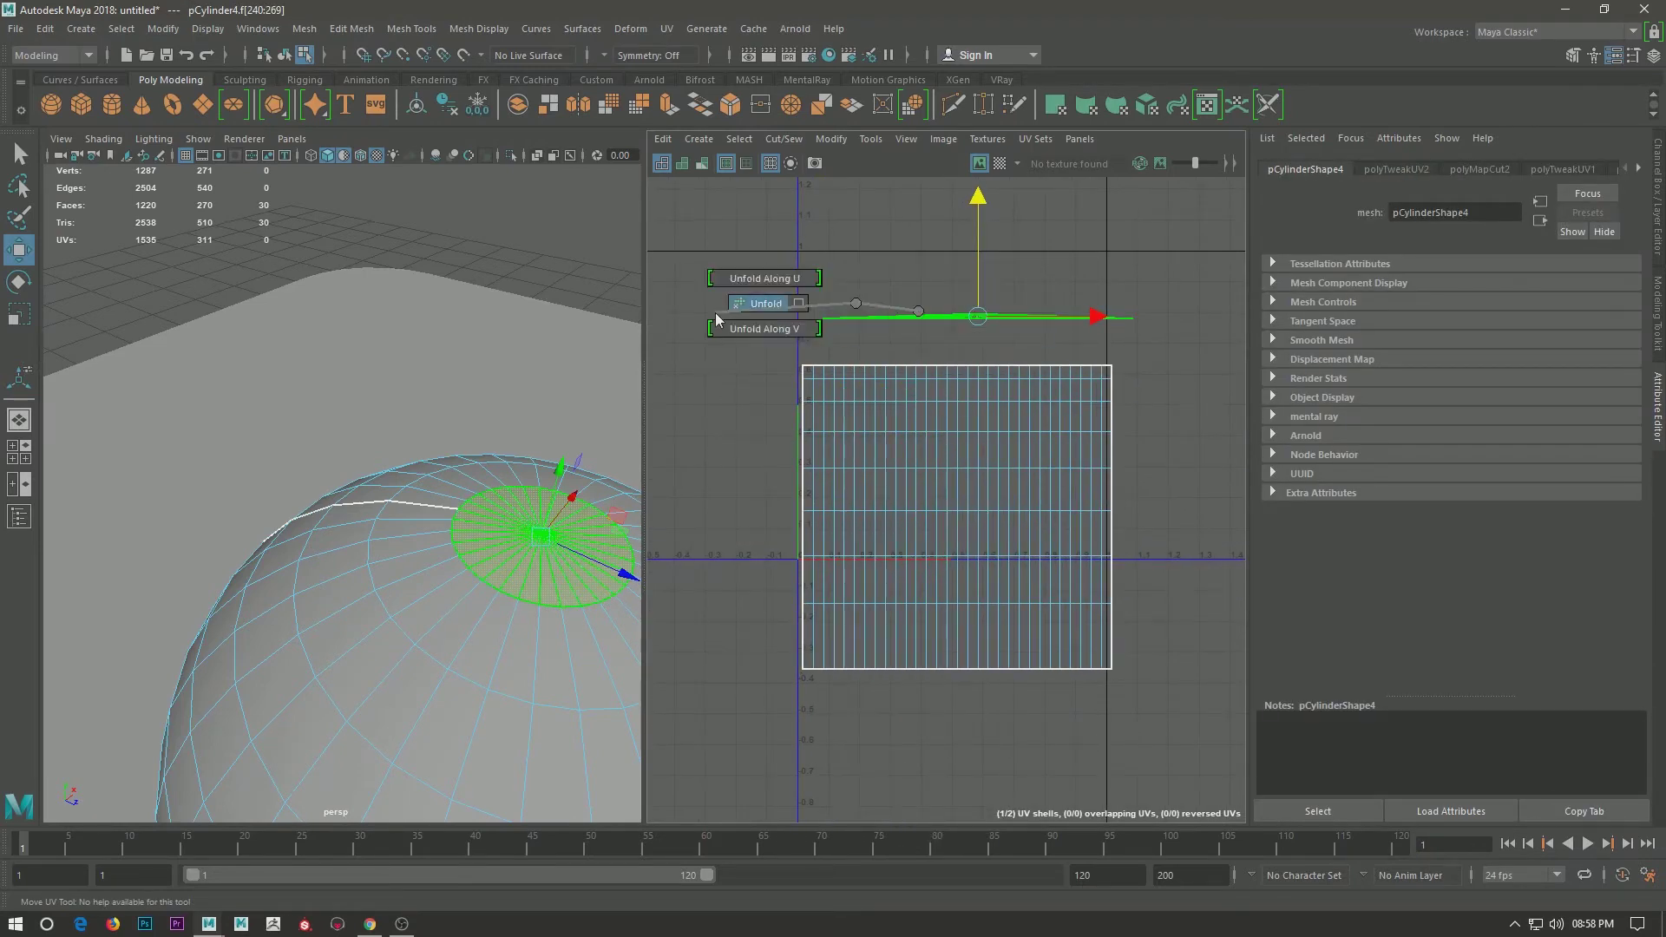
double_click(976, 417)
Stretch the body UV shell wider and lay out the cap and body shells side by side.
right_click_drag(1007, 395, 810, 392, "shift")
key("ctrl+z")
right_click_drag(785, 305, 861, 304)
double_click(1017, 552)
left_click_drag(1098, 509, 1150, 510)
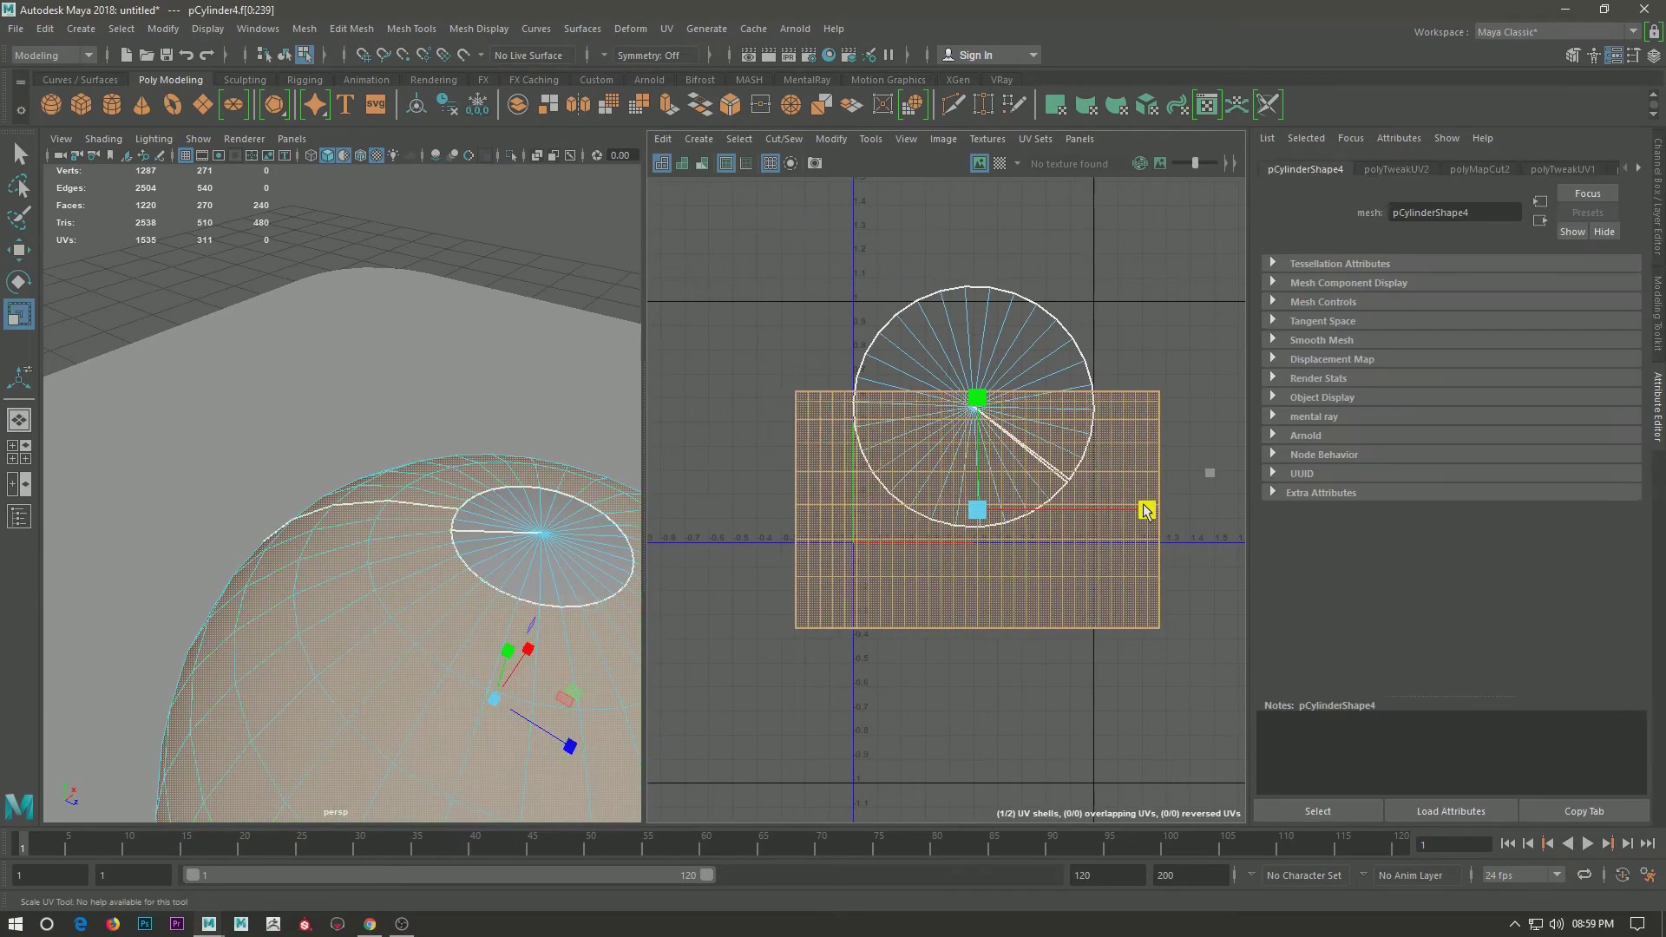
double_click(1068, 420, "shift")
right_click_drag(1059, 358, 830, 408, "shift")
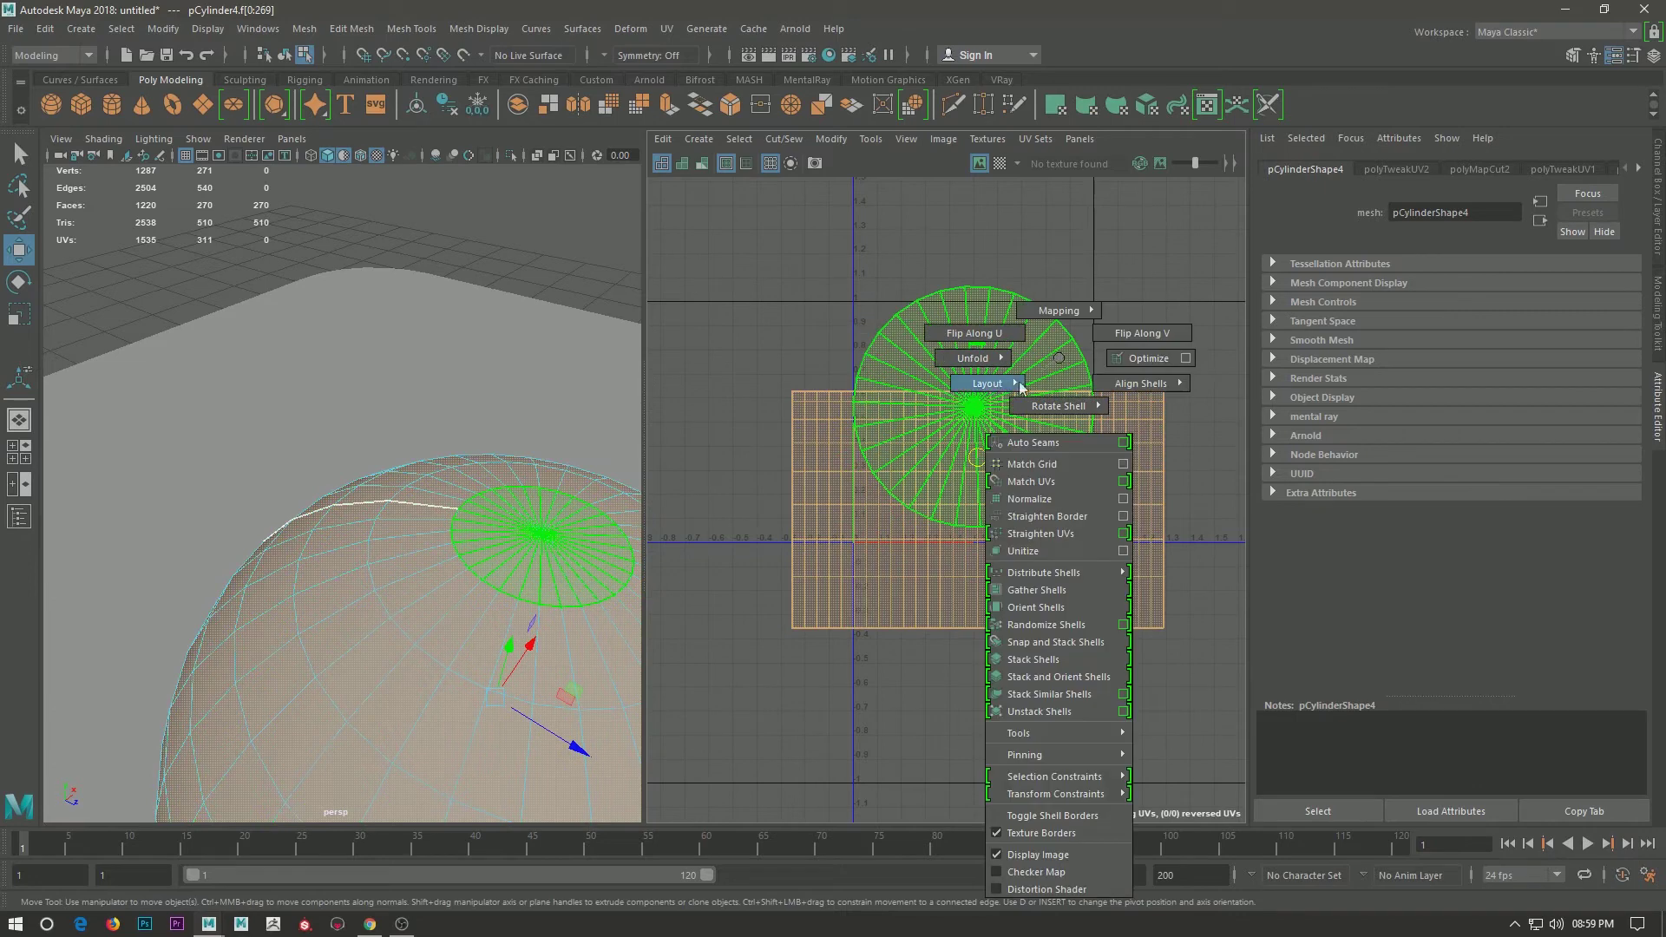
left_click(670, 295)
Apply an automatic UV projection to the box pCube1.
right_click_drag(520, 387, 579, 347)
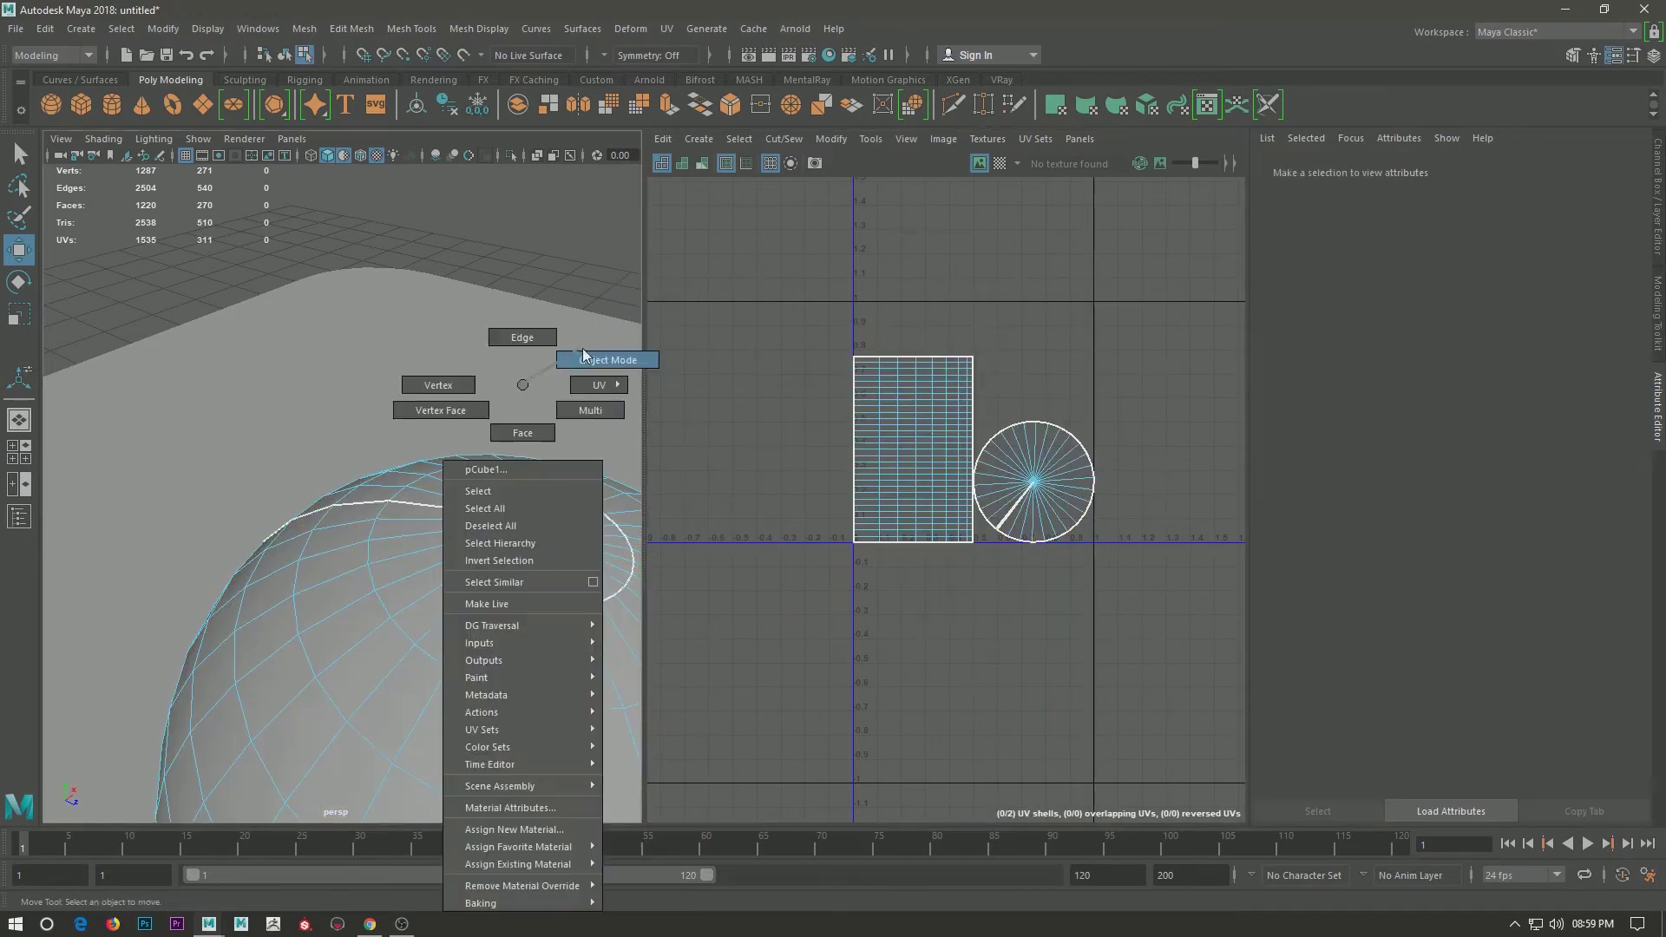
left_click(699, 139)
left_click(720, 210)
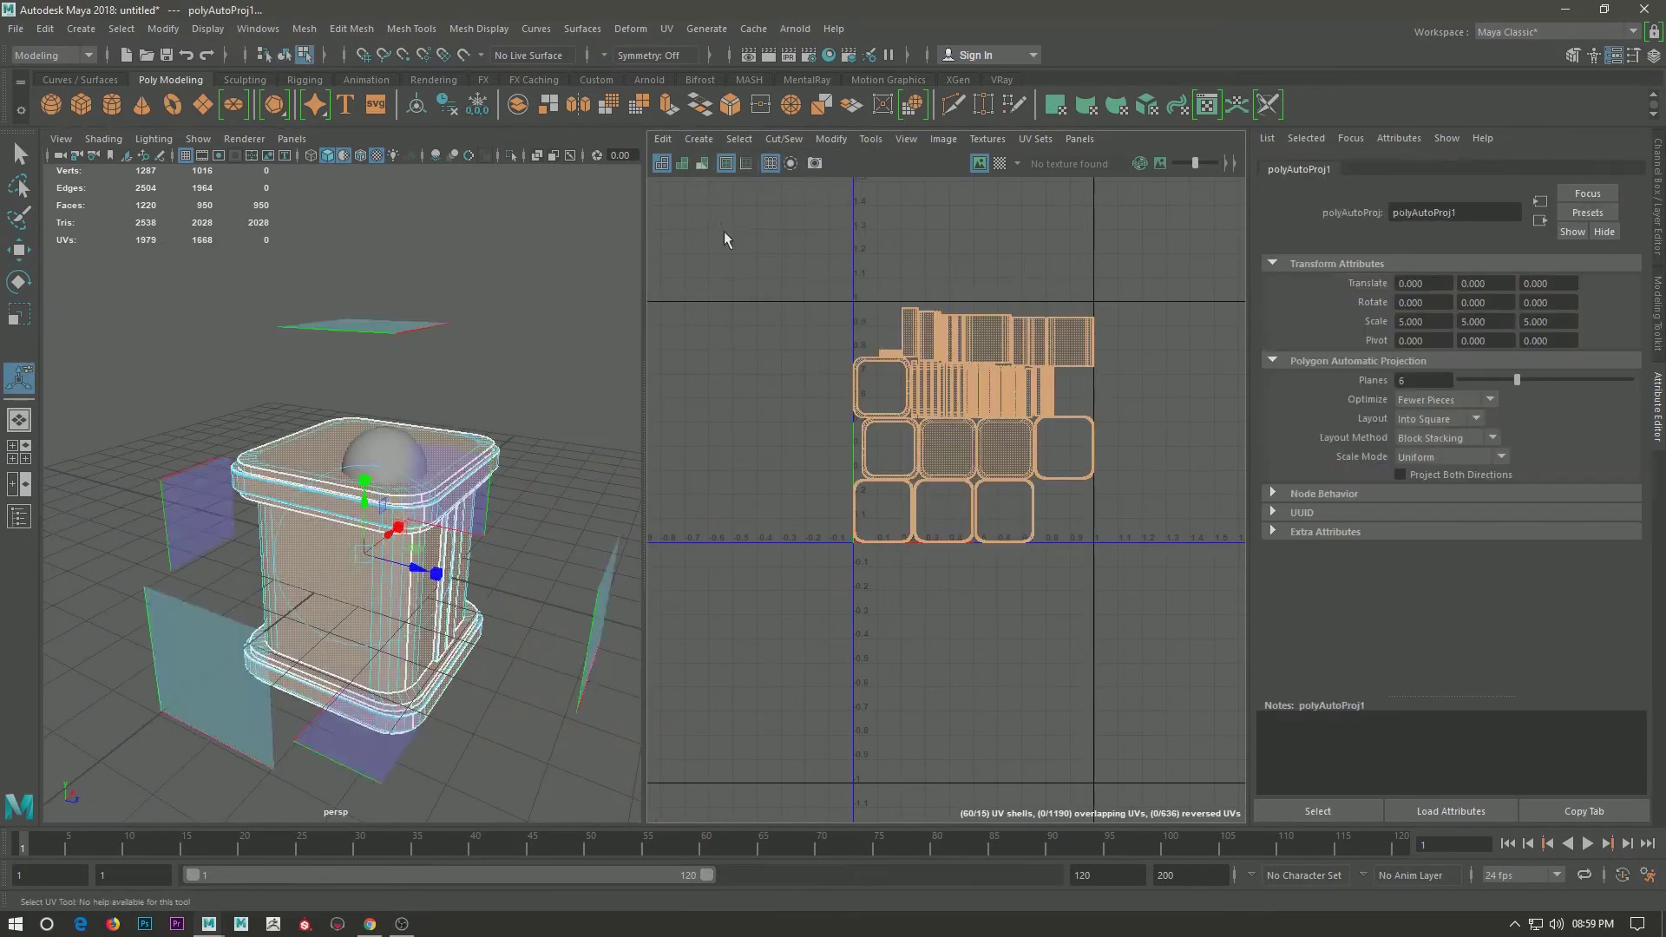
Move a small UV shell out of the tile and shift the other box shells up and left.
key("w")
left_click_drag(607, 499, 452, 494, "alt")
right_click_drag(855, 408, 867, 382)
left_click(985, 330)
left_click_drag(985, 334, 807, 406)
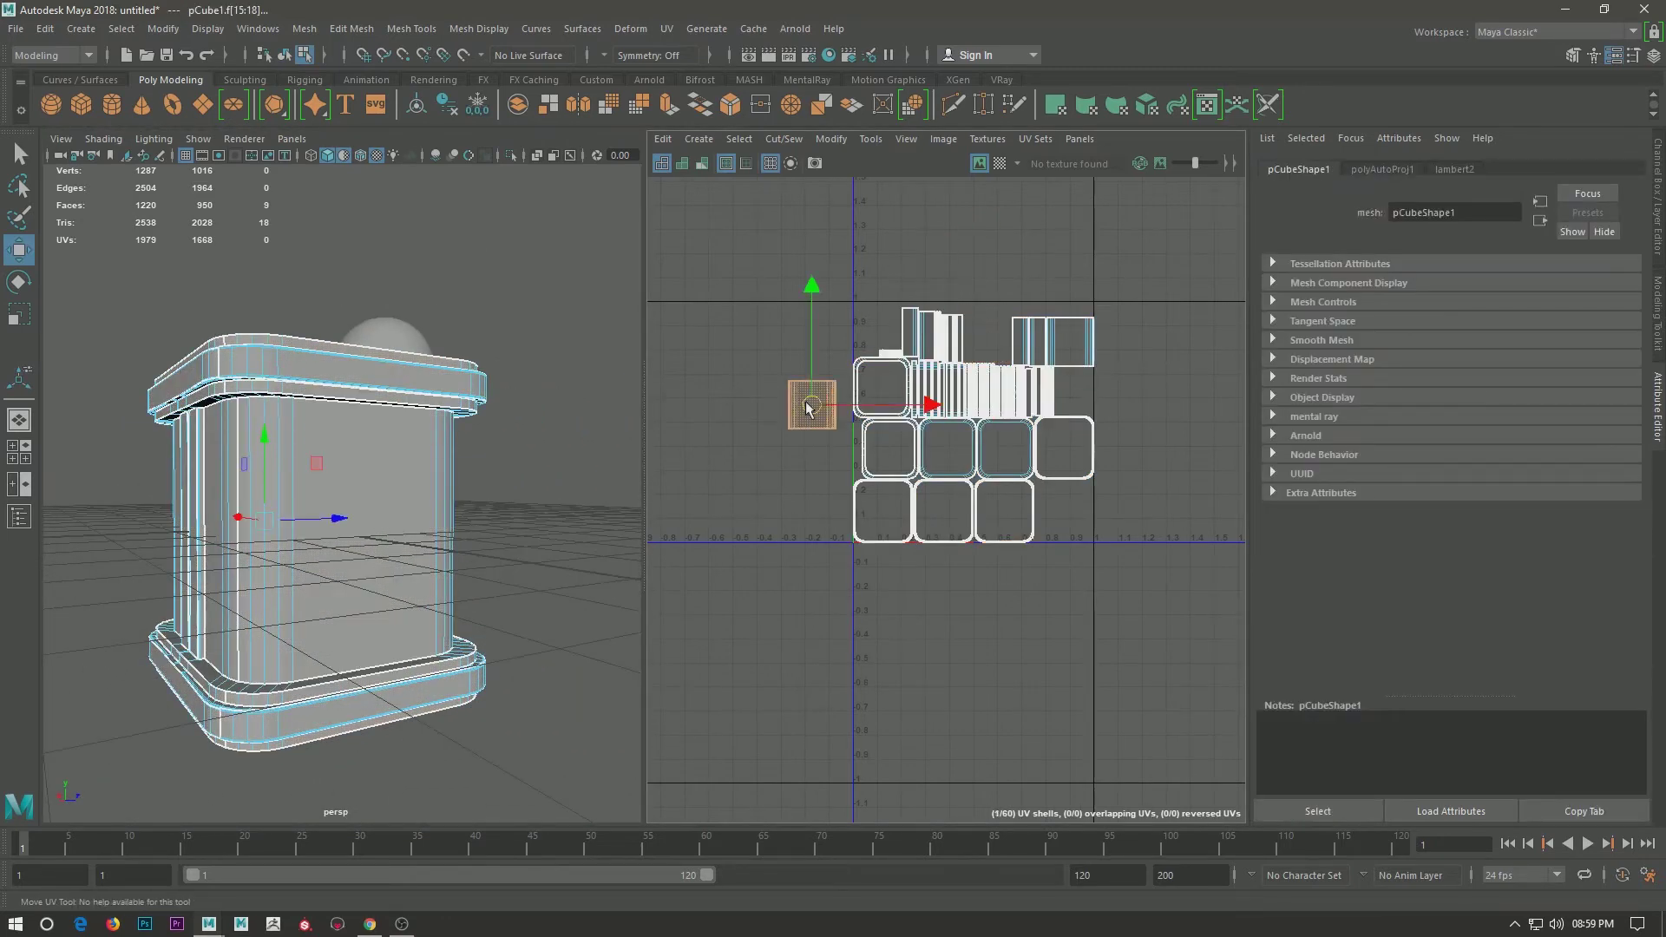
left_click_drag(521, 521, 631, 538, "alt")
scroll(867, 399, "up", 2)
scroll(867, 399, "down", 4)
left_click_drag(825, 287, 1145, 590)
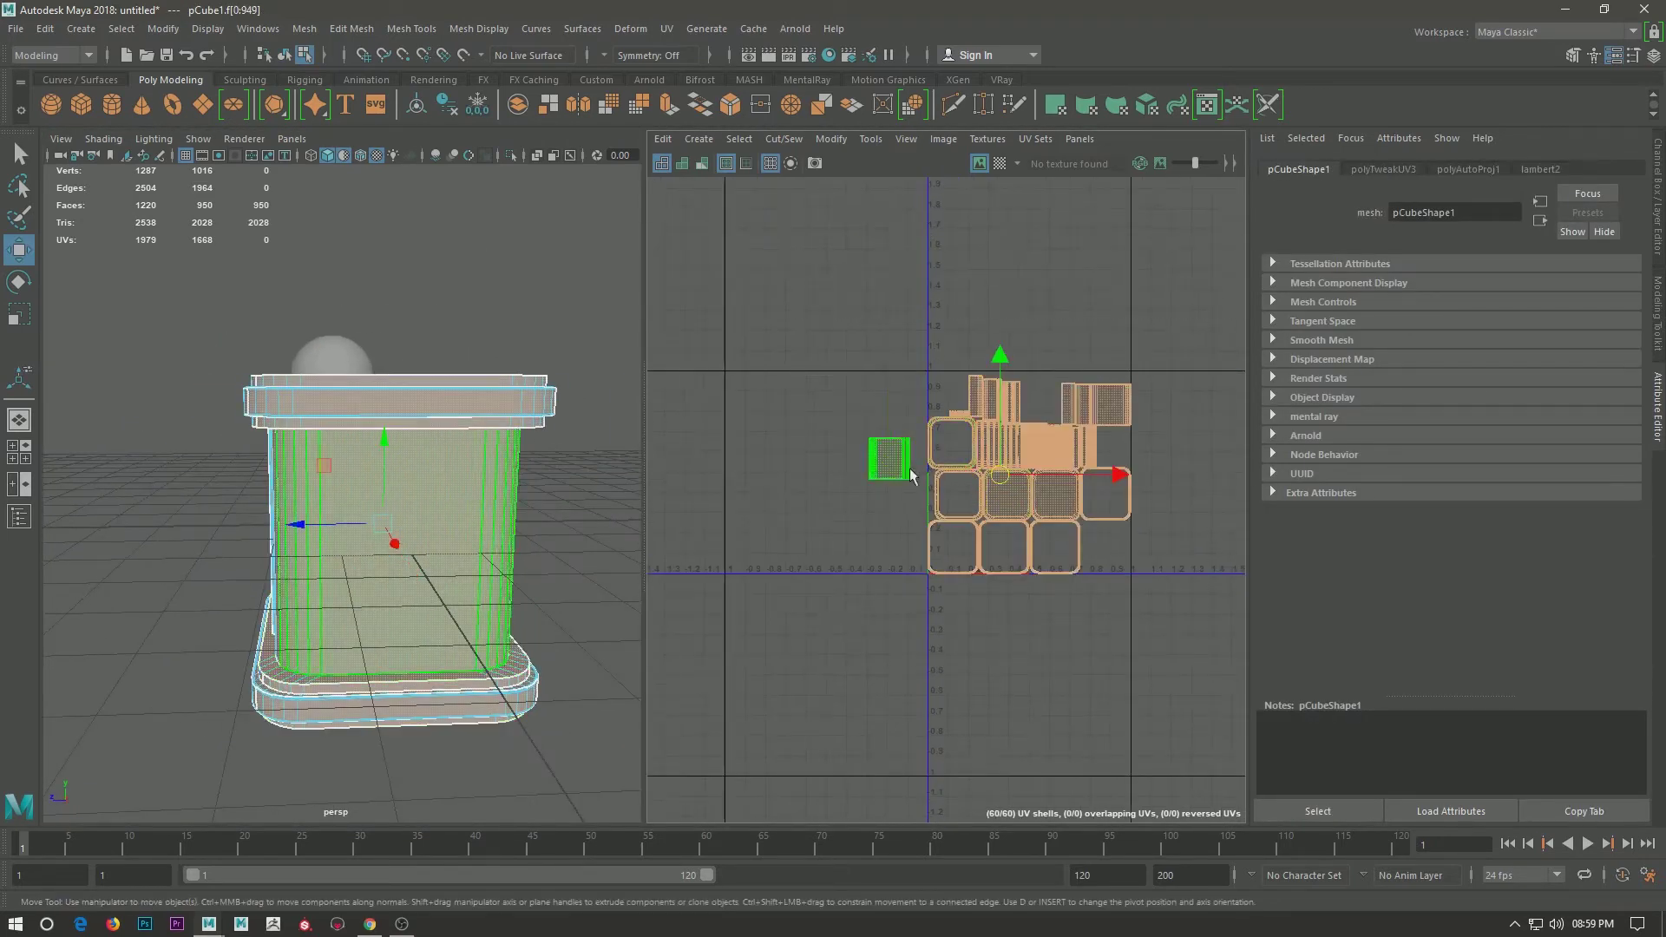
left_click_drag(861, 362, 692, 253)
left_click(892, 462)
middle_click_drag(1011, 478, 1029, 517, "alt")
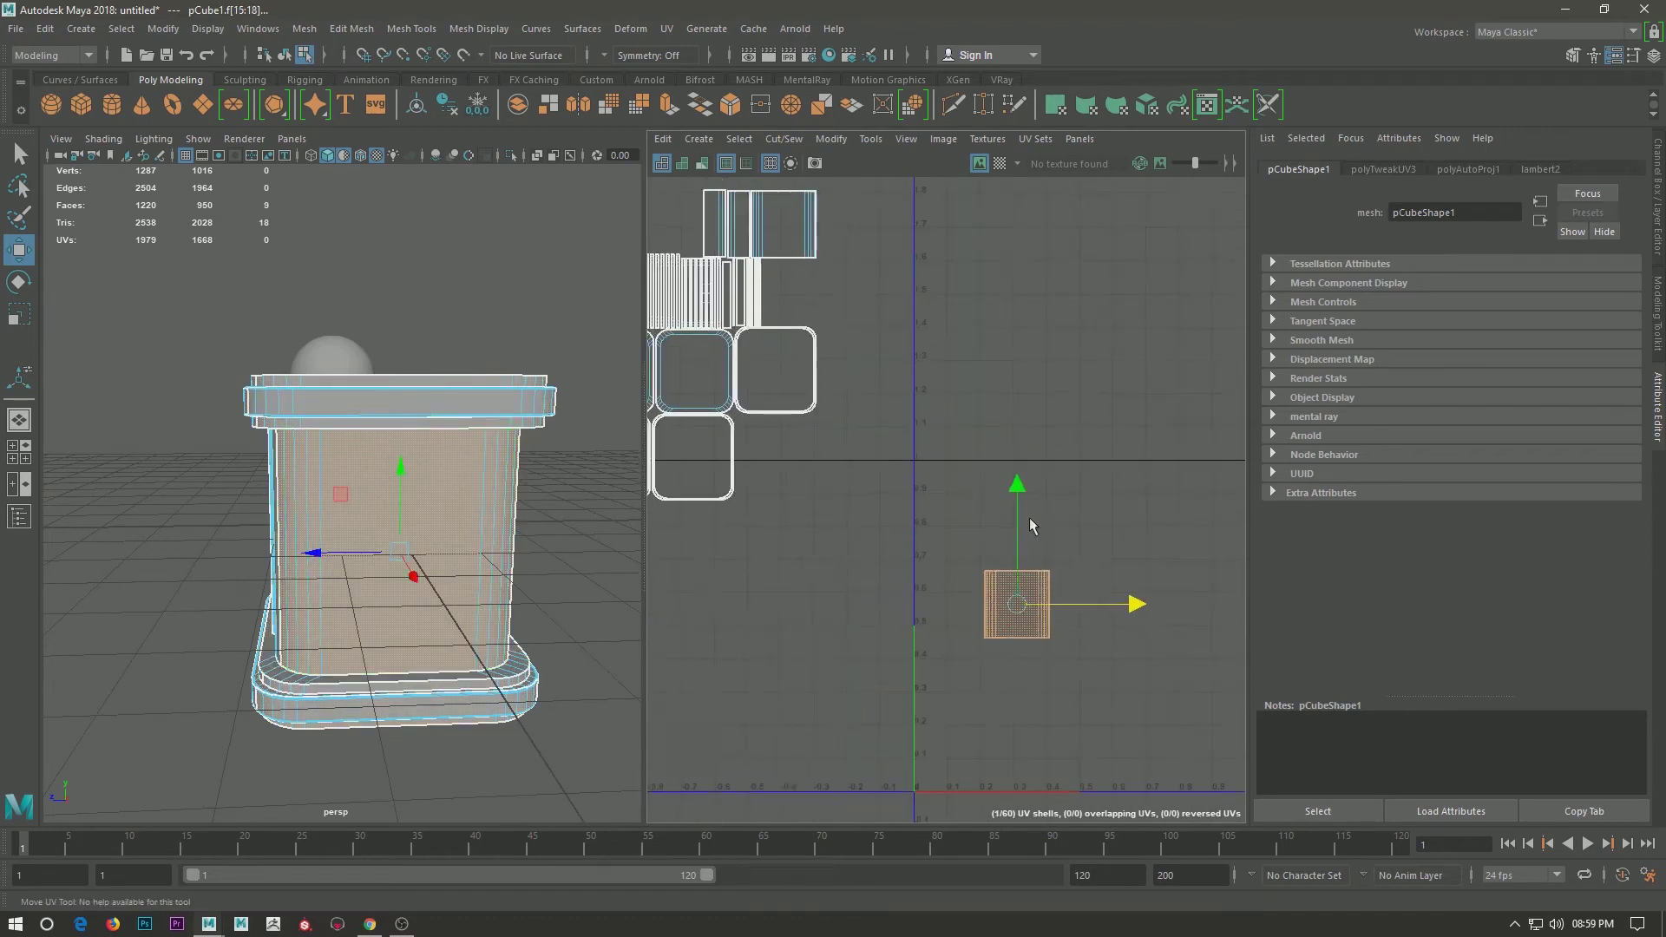
scroll(1029, 518, "up", 2)
Move and Sew the neighbouring strips' shared edges onto the side shell.
right_click(1090, 398)
left_click(1130, 595)
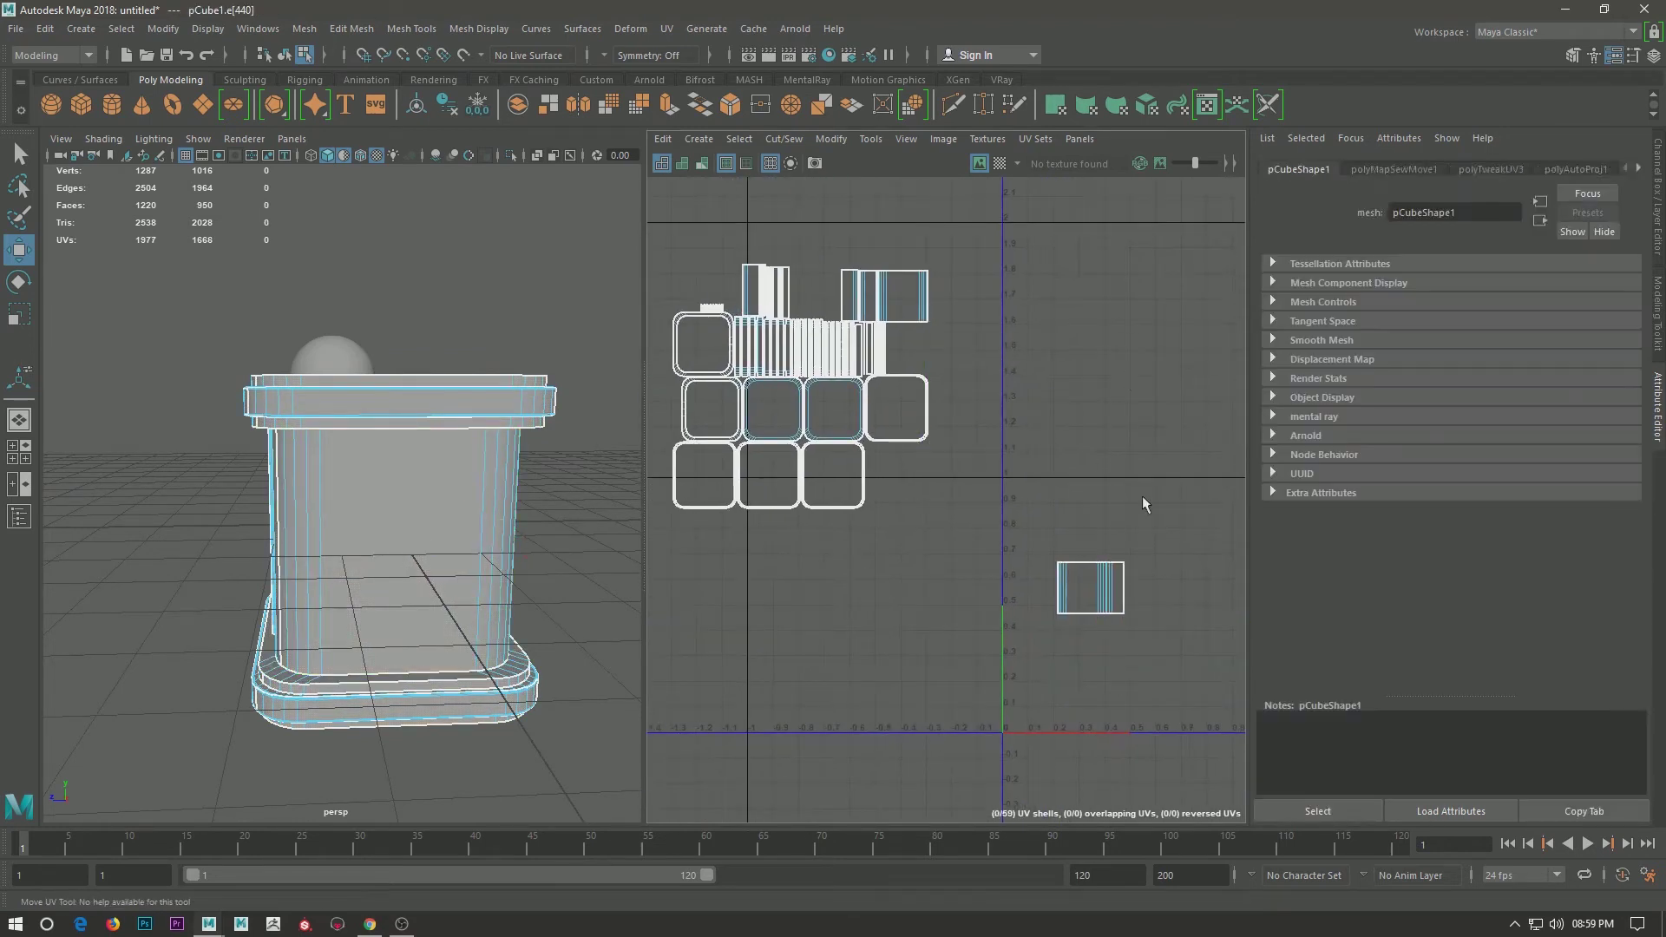
right_click_drag(1145, 415, 1131, 565, "shift")
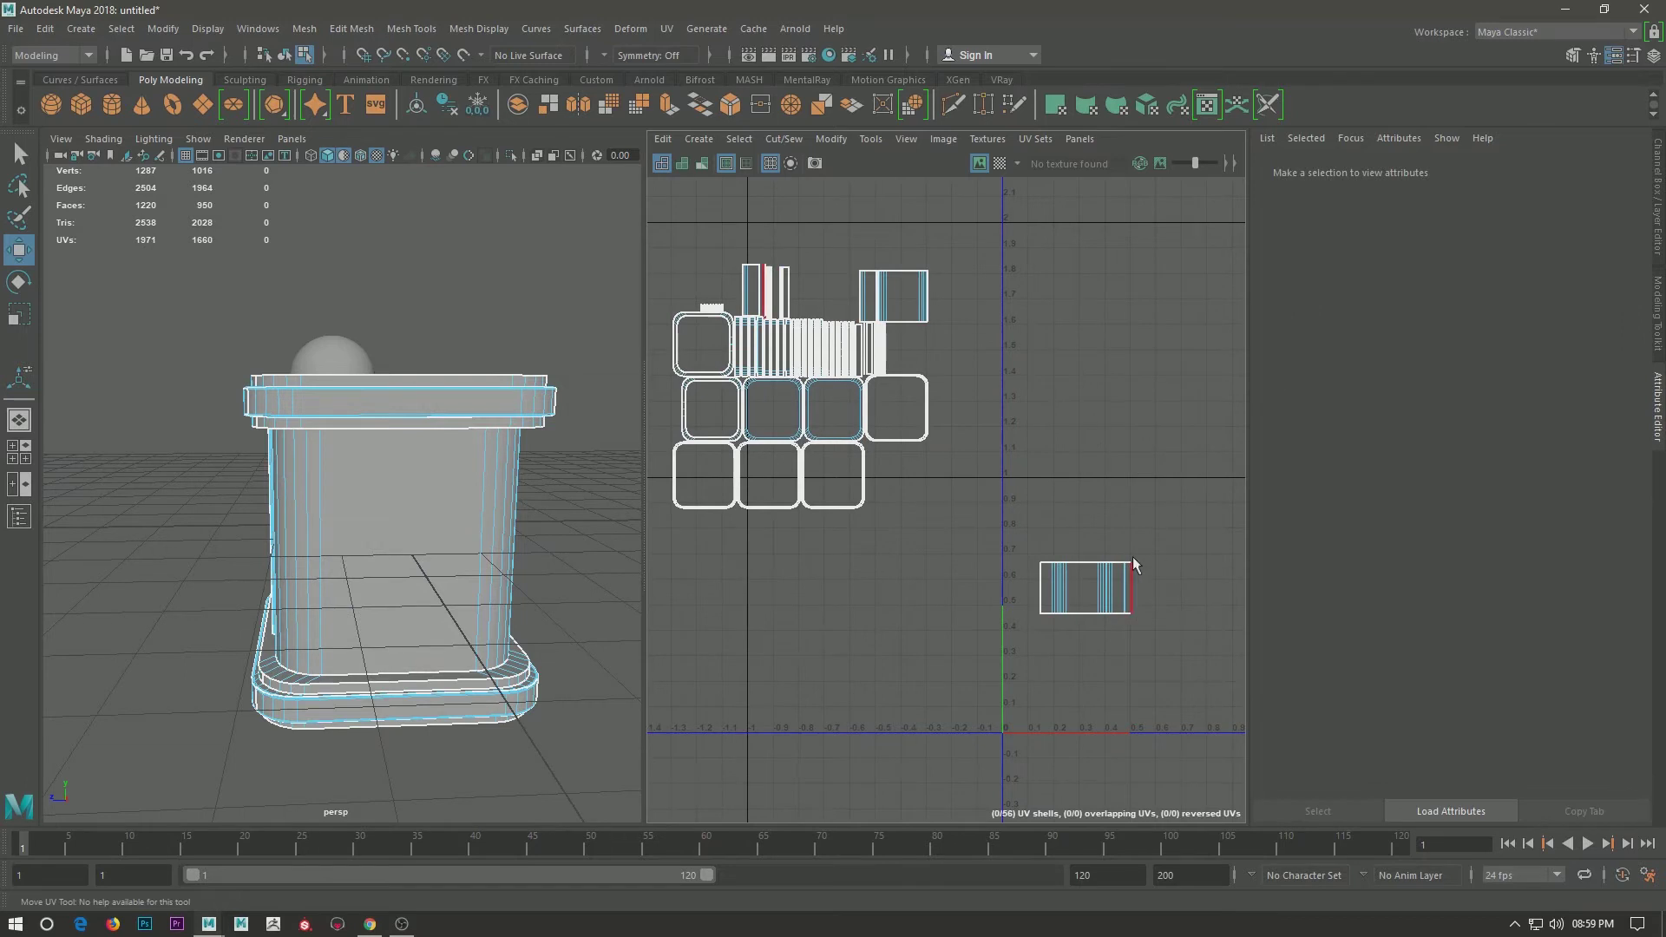
left_click(1132, 580)
right_click_drag(1144, 609, 1152, 575, "shift")
middle_click_drag(1136, 338, 1102, 325, "alt")
left_click(1115, 575)
mouse_move(1115, 575)
right_mouse_down("shift")
mouse_move(1148, 566)
mouse_move(1122, 488)
right_mouse_up("shift")
left_click(1006, 577)
right_click_drag(1006, 577, 1045, 324, "shift")
left_click(996, 577)
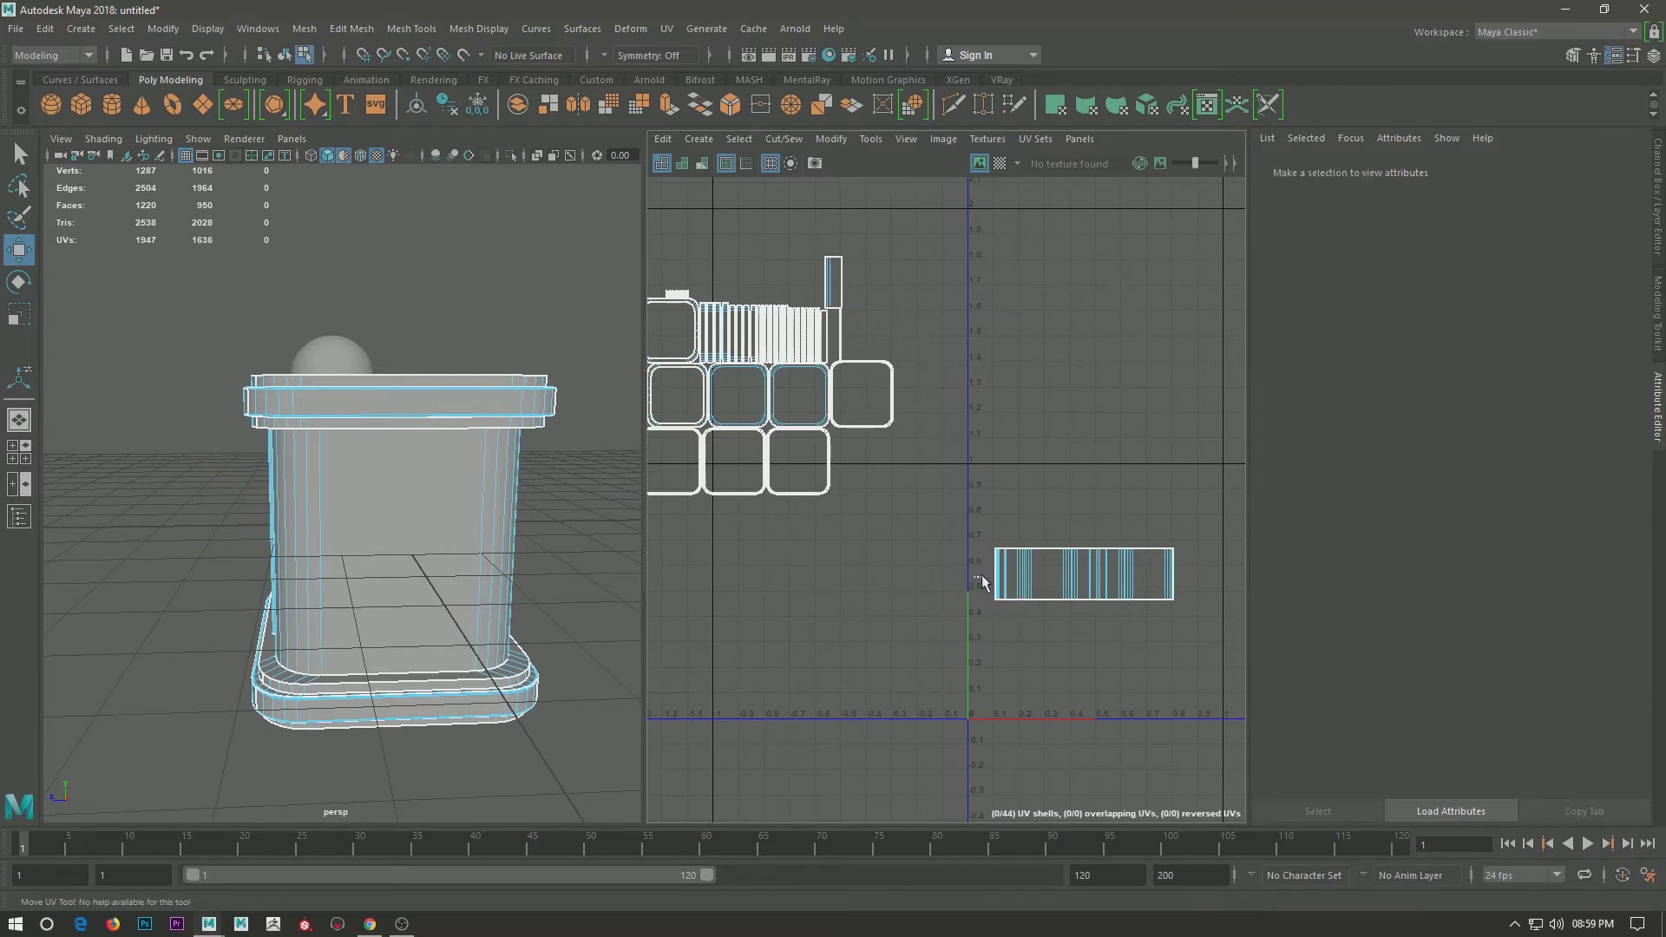
Sew the side shell's right and left edges, join the two right shells and merge the thin strips.
scroll(1041, 477, "up", 3)
scroll(954, 347, "down", 3)
scroll(1090, 395, "down", 2)
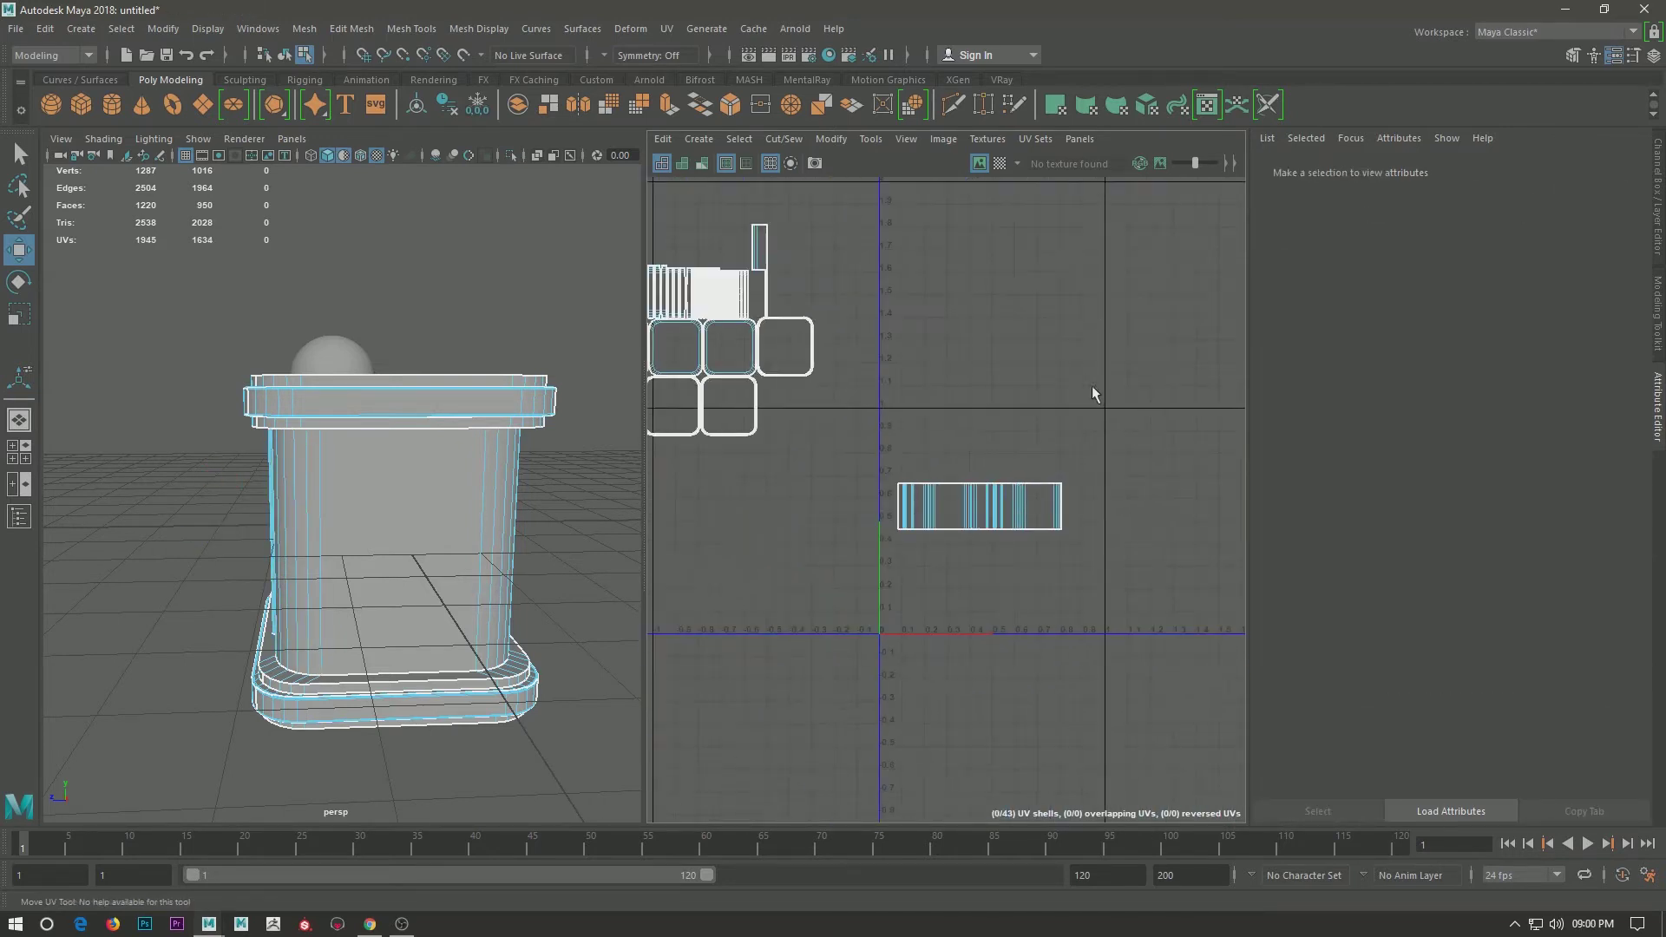
scroll(1090, 478, "down", 1)
left_click(1085, 512)
right_click_drag(1103, 509, 1098, 518, "shift")
left_click(954, 519)
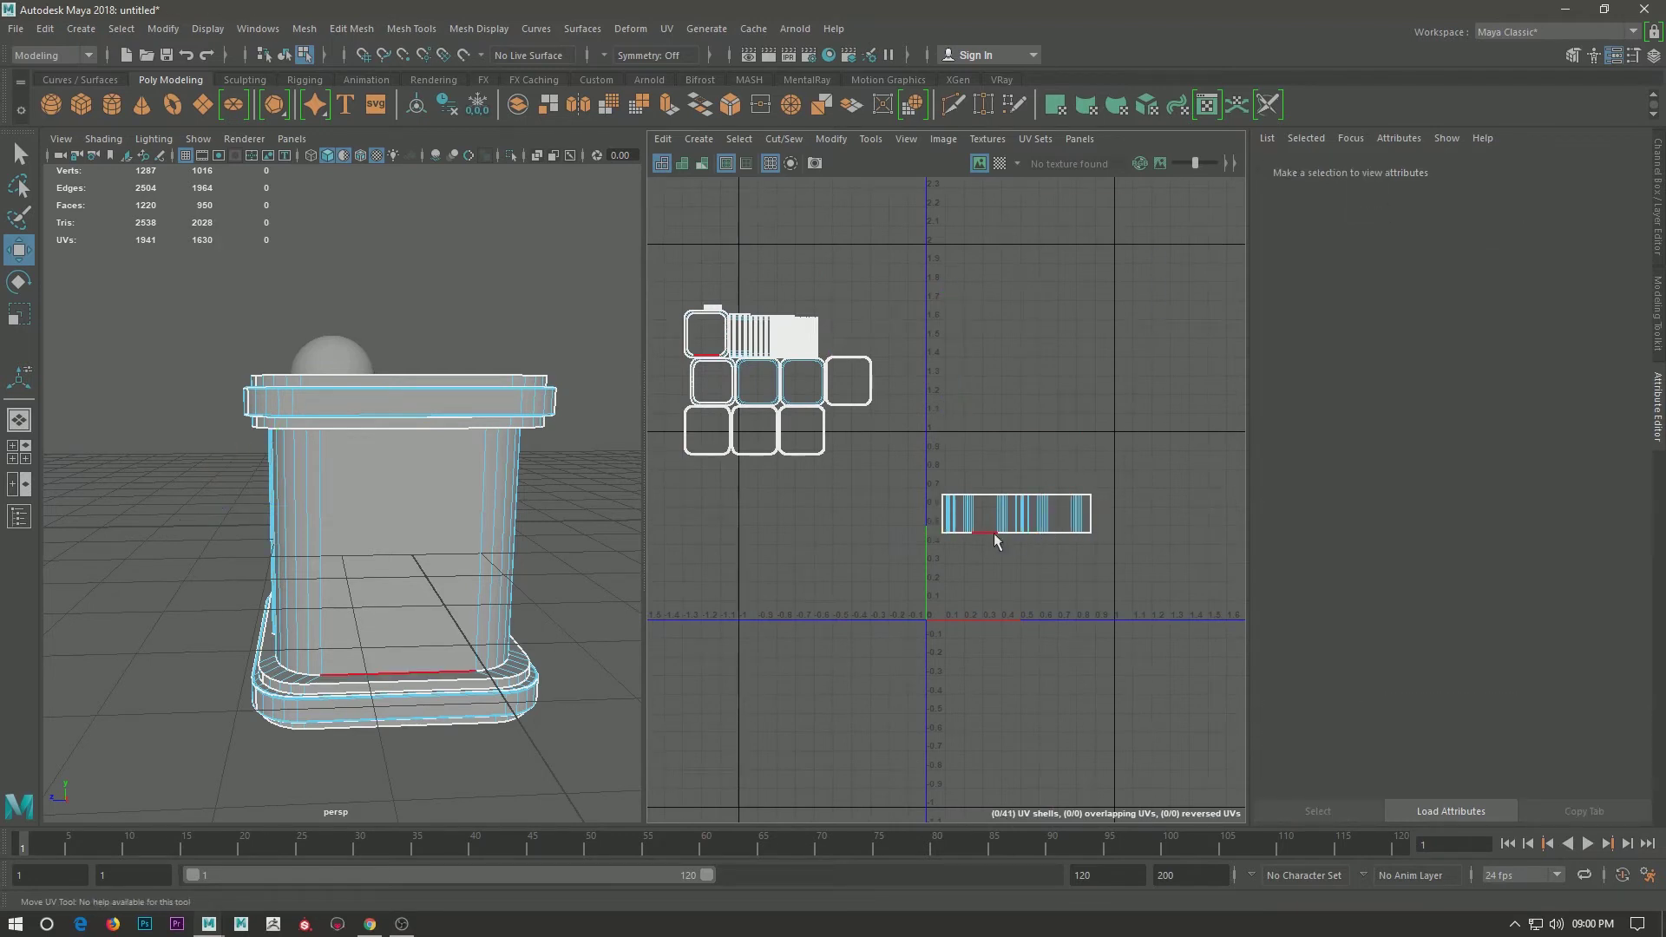
scroll(995, 521, "up", 3)
left_click(1065, 412)
right_click_drag(1065, 407, 1064, 417, "shift")
middle_click_drag(1063, 416, 1060, 361, "alt")
right_click_drag(1030, 358, 1104, 354, "shift")
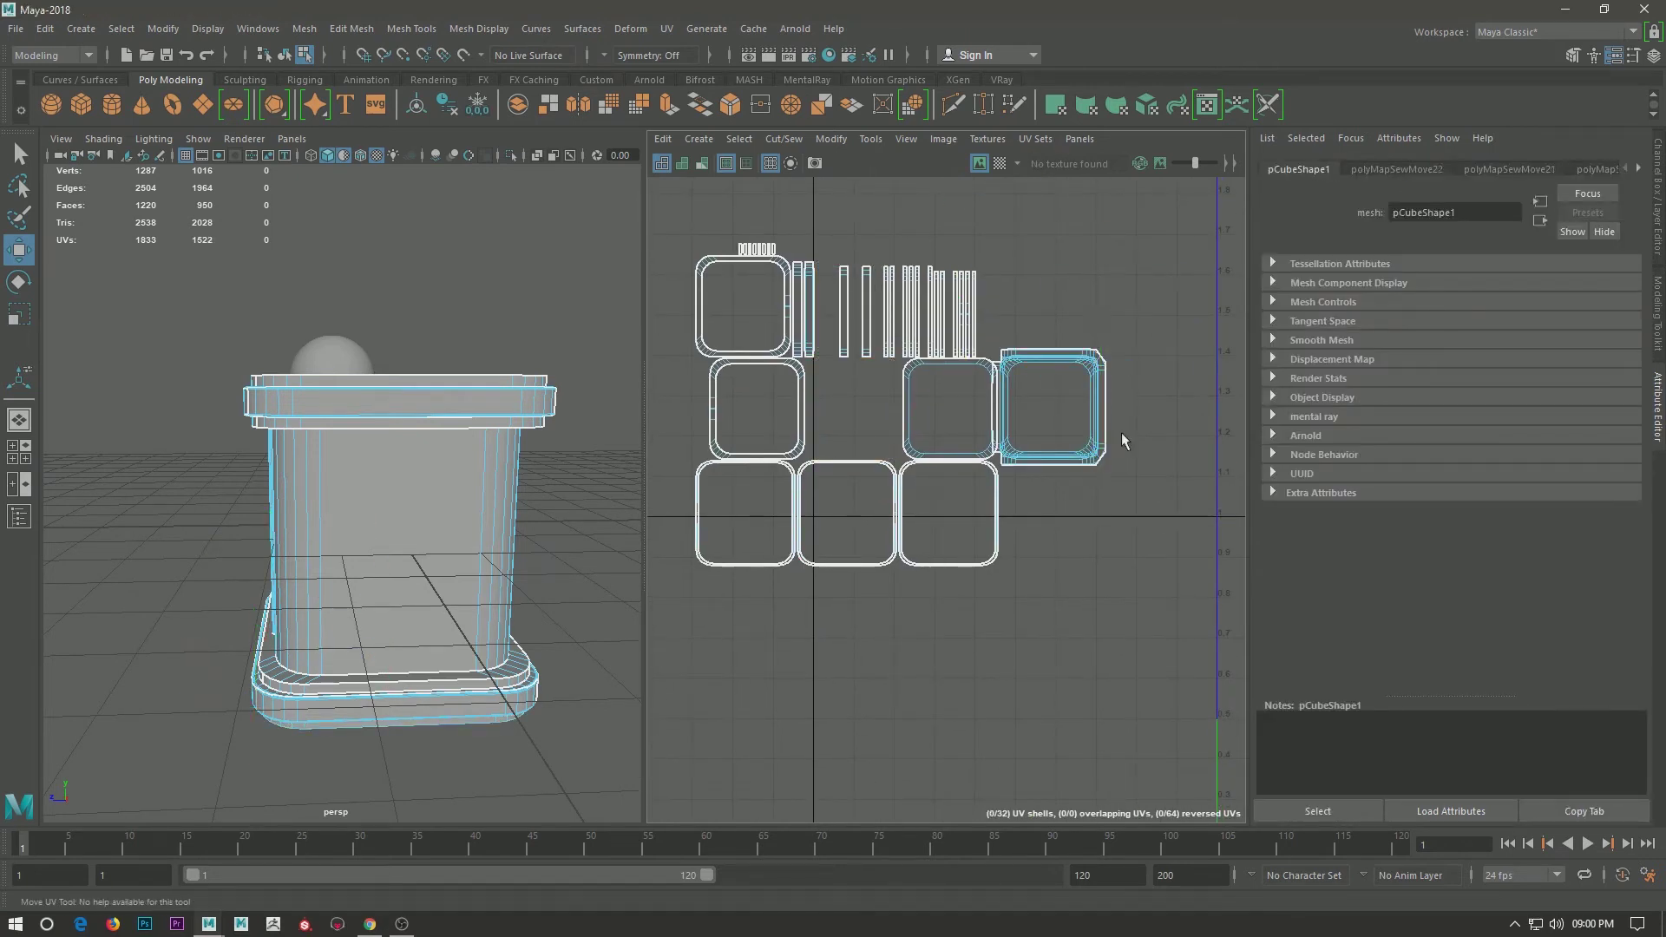
Sew the last edge onto the right shell, then Unfold the large base shell flat.
scroll(998, 188, "up", 3)
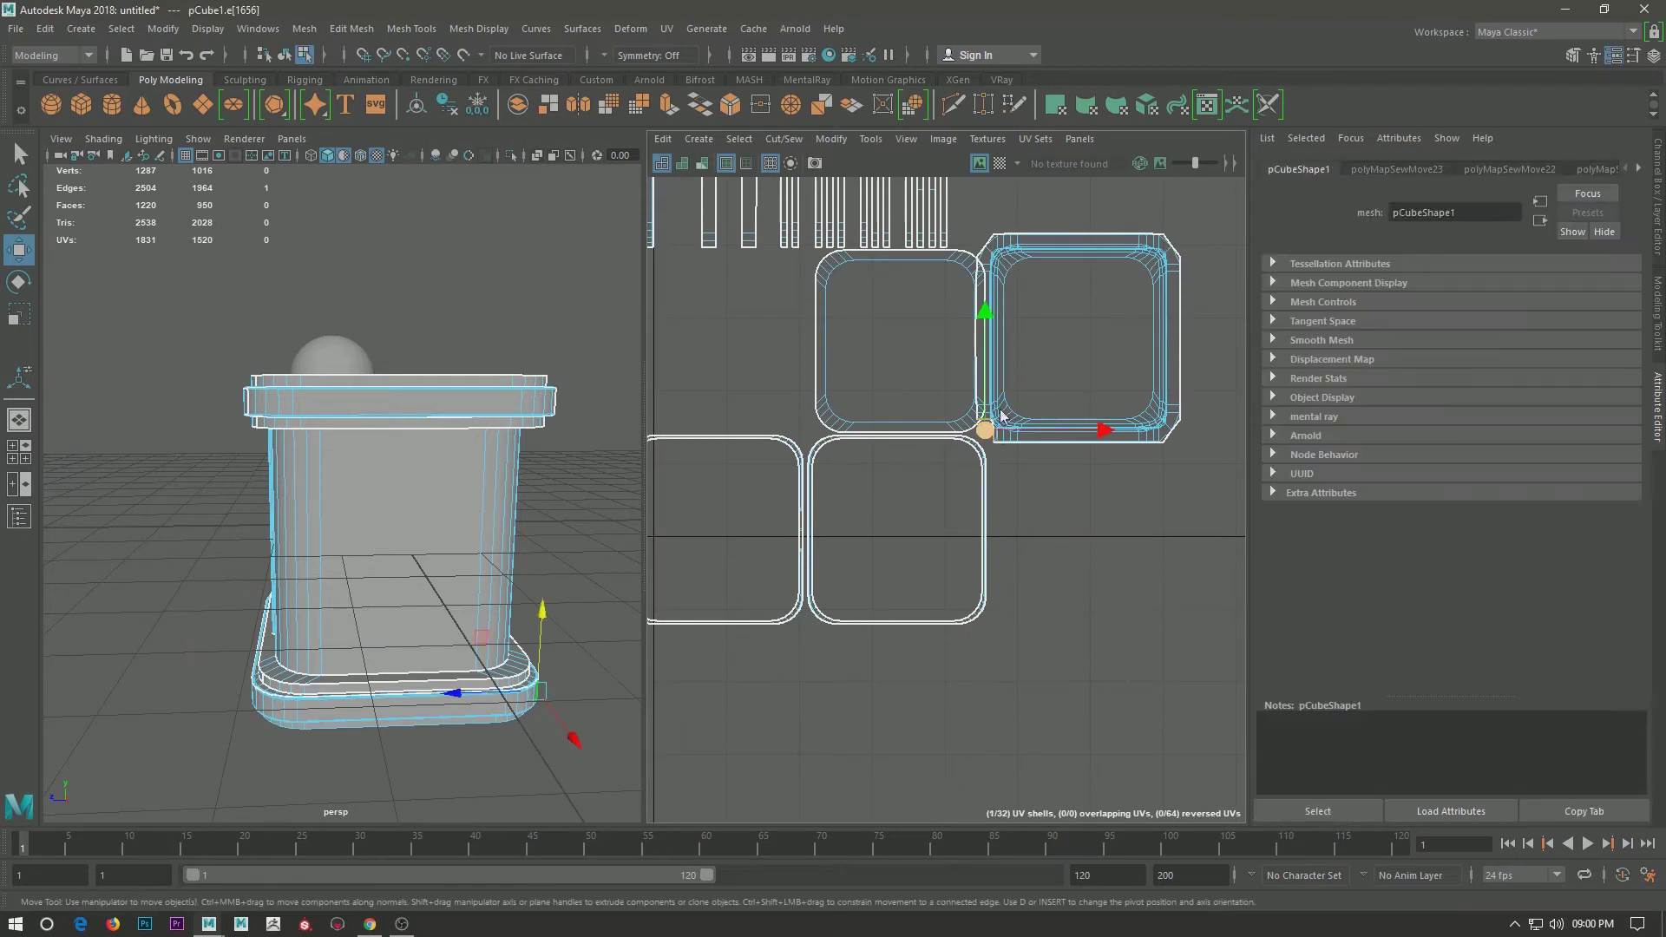
right_click_drag(1060, 235, 1062, 221, "shift")
scroll(1062, 217, "down", 1)
scroll(1062, 217, "down", 2)
left_click(1071, 342)
right_click_drag(1059, 345, 1076, 382, "ctrl")
mouse_move(1104, 286)
right_mouse_down("shift")
mouse_move(939, 306)
mouse_move(986, 297)
right_mouse_up("shift")
left_click(938, 306)
Move the unfolded base shell left and down within the UV tile.
scroll(1028, 321, "down", 1)
left_click_drag(1006, 505, 840, 505)
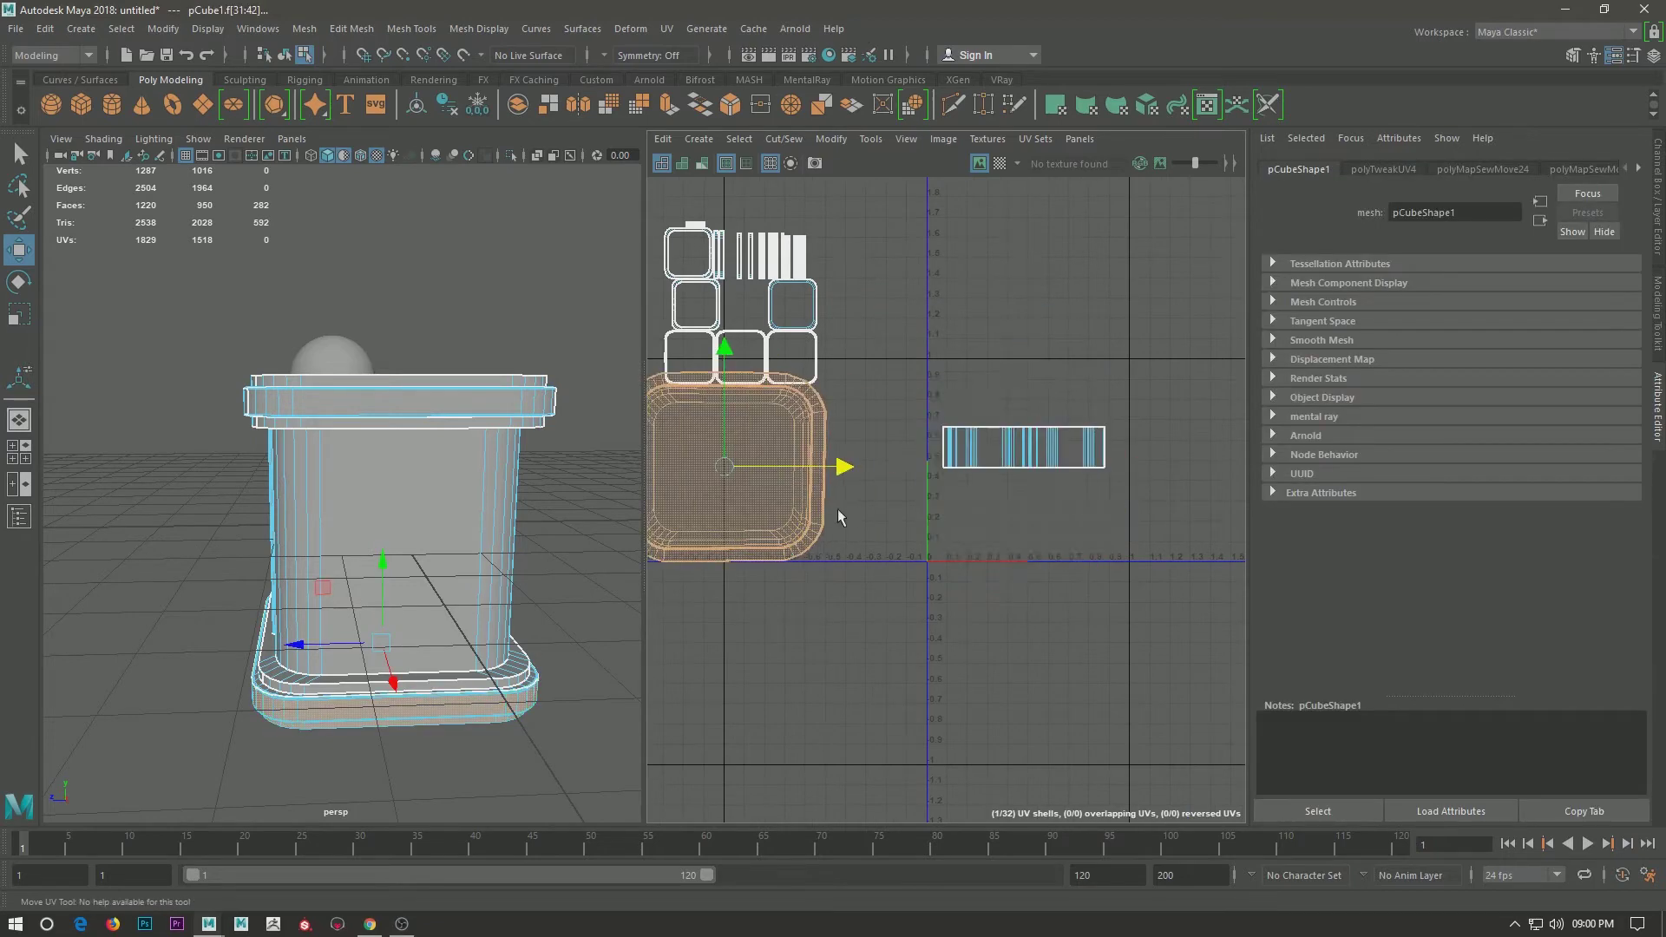
scroll(868, 434, "up", 2)
scroll(900, 356, "up", 1)
left_click_drag(899, 355, 903, 434)
left_click(1100, 367)
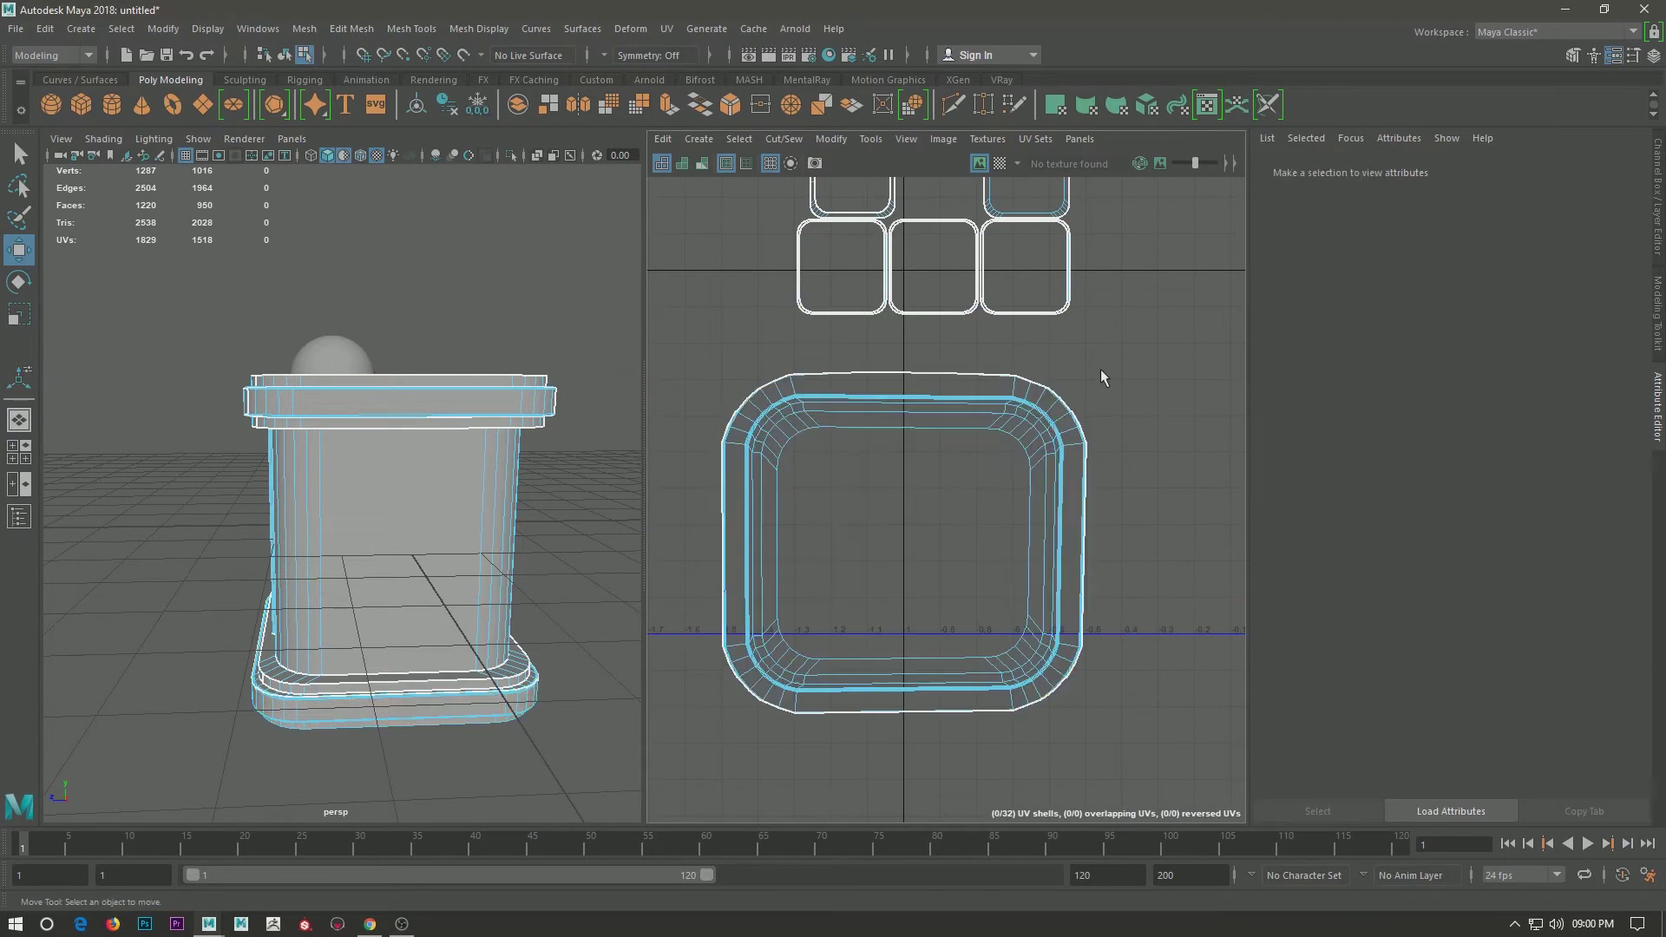
left_click(1028, 382)
Apply a new automatic UV projection to the selected upper-band faces.
left_click_drag(416, 486, 469, 488, "alt")
scroll(468, 489, "up", 3)
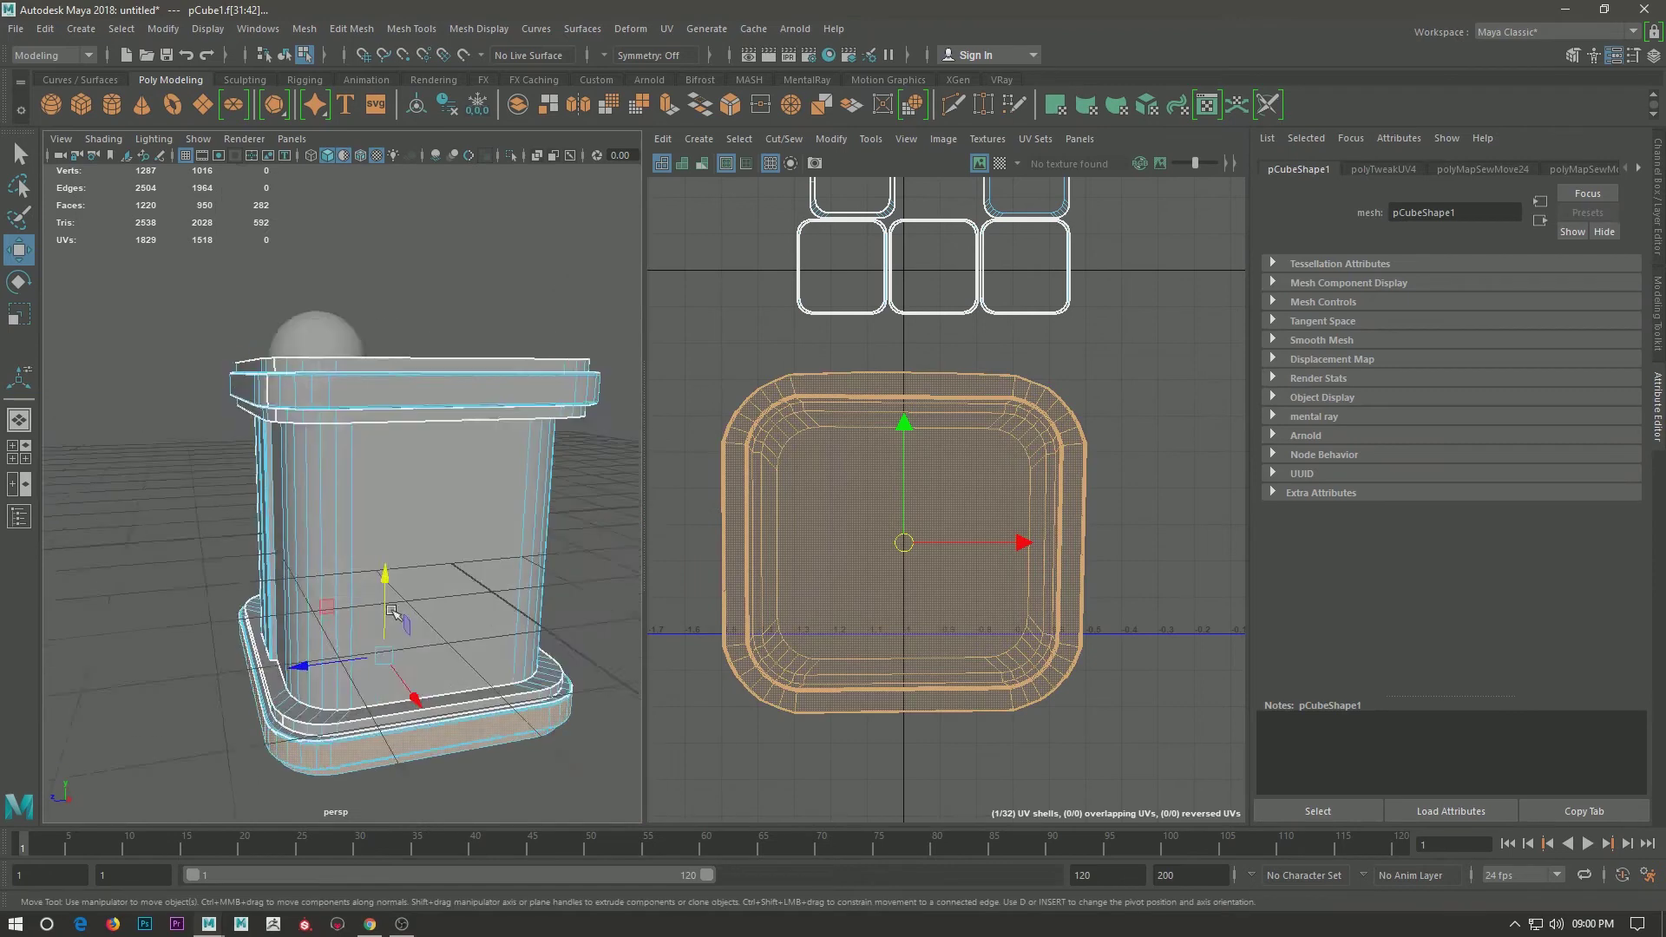
mouse_move(1024, 482)
middle_mouse_down("alt")
mouse_move(1091, 446)
mouse_move(1024, 486)
middle_mouse_up("alt")
scroll(1092, 447, "down", 2)
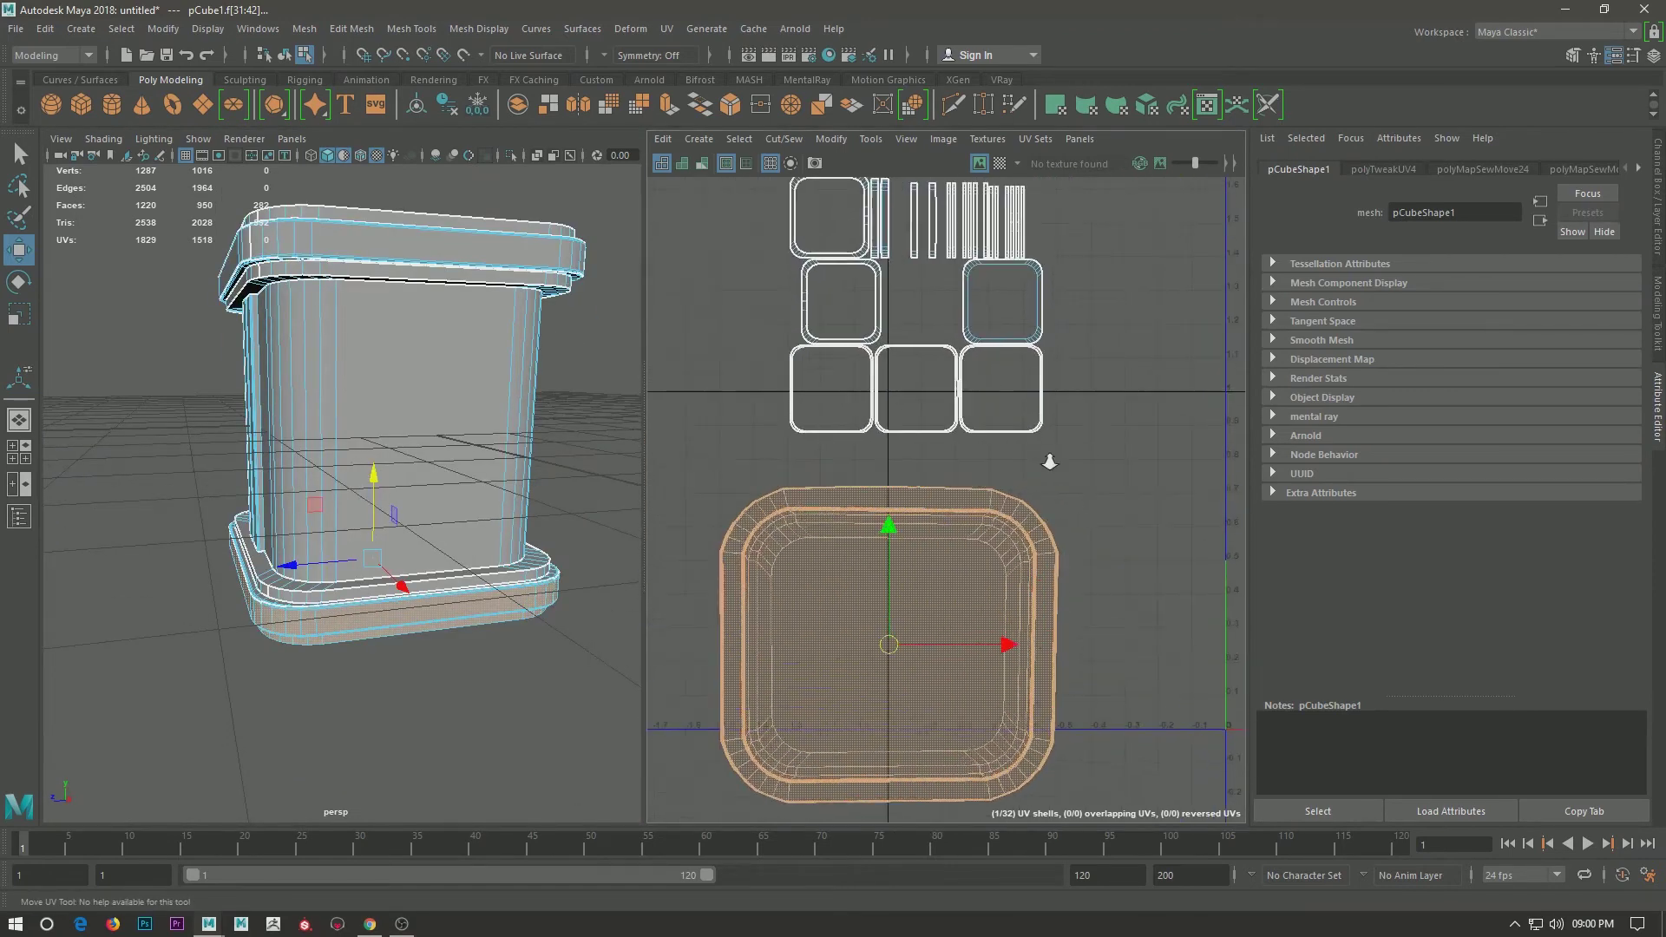
left_click(699, 139)
left_click(729, 178)
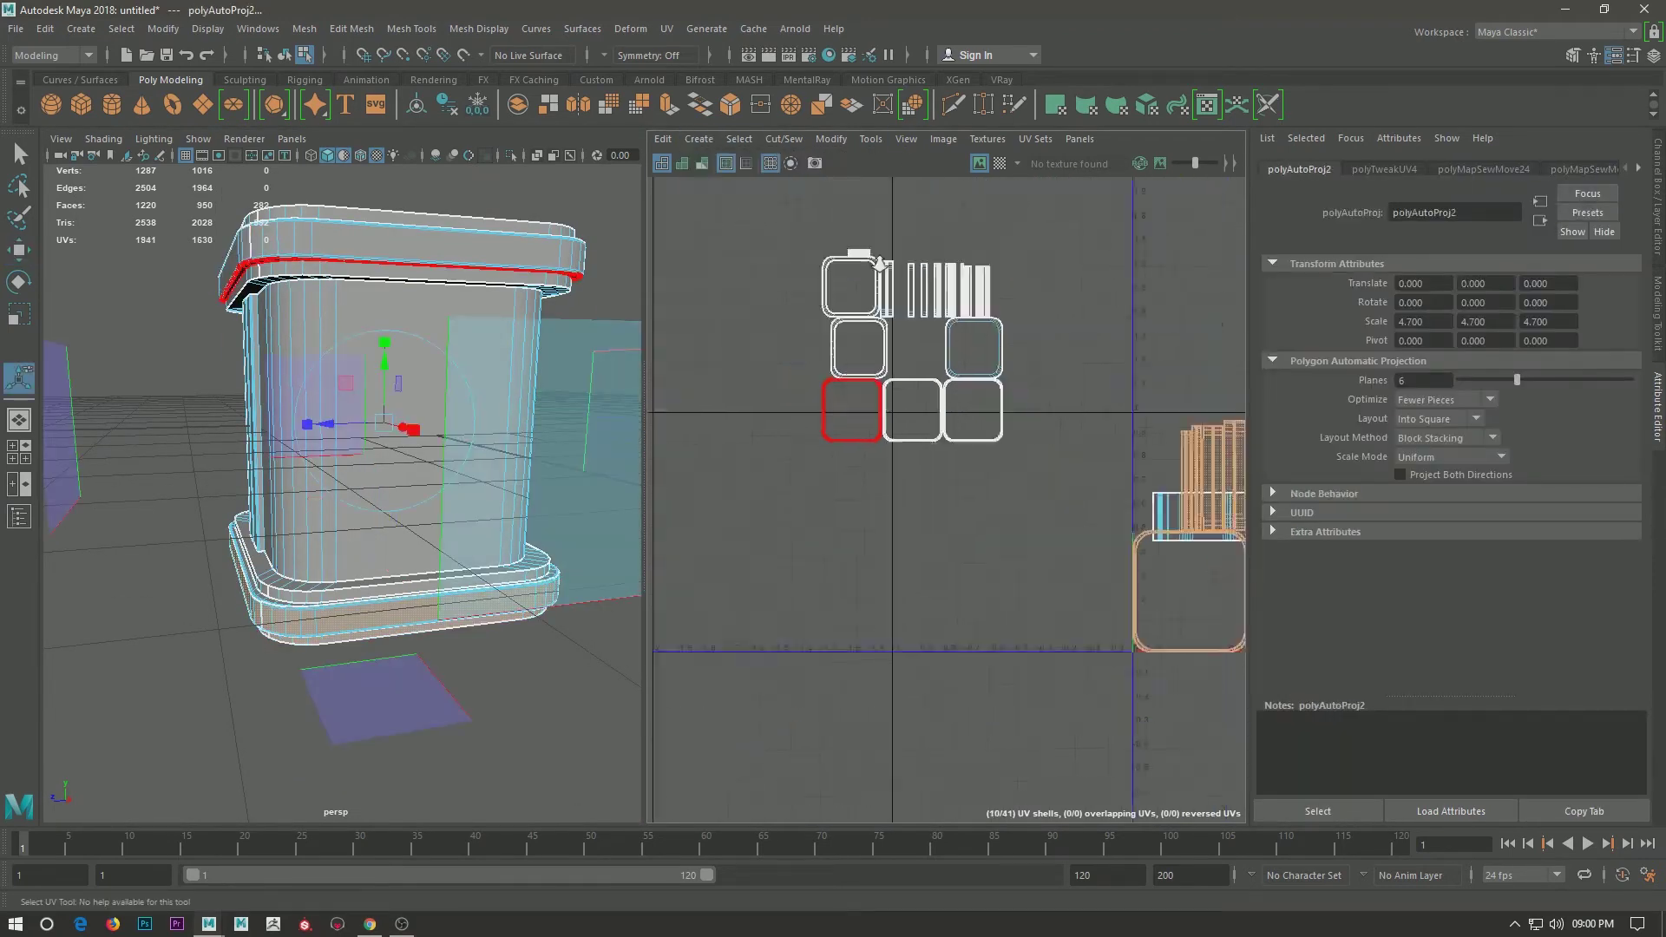
Rearrange the new UV shells, moving the left shell down and locating the lid's top and side strip shells.
right_click_drag(1015, 290, 954, 364)
scroll(815, 517, "up", 1)
left_click(1084, 338)
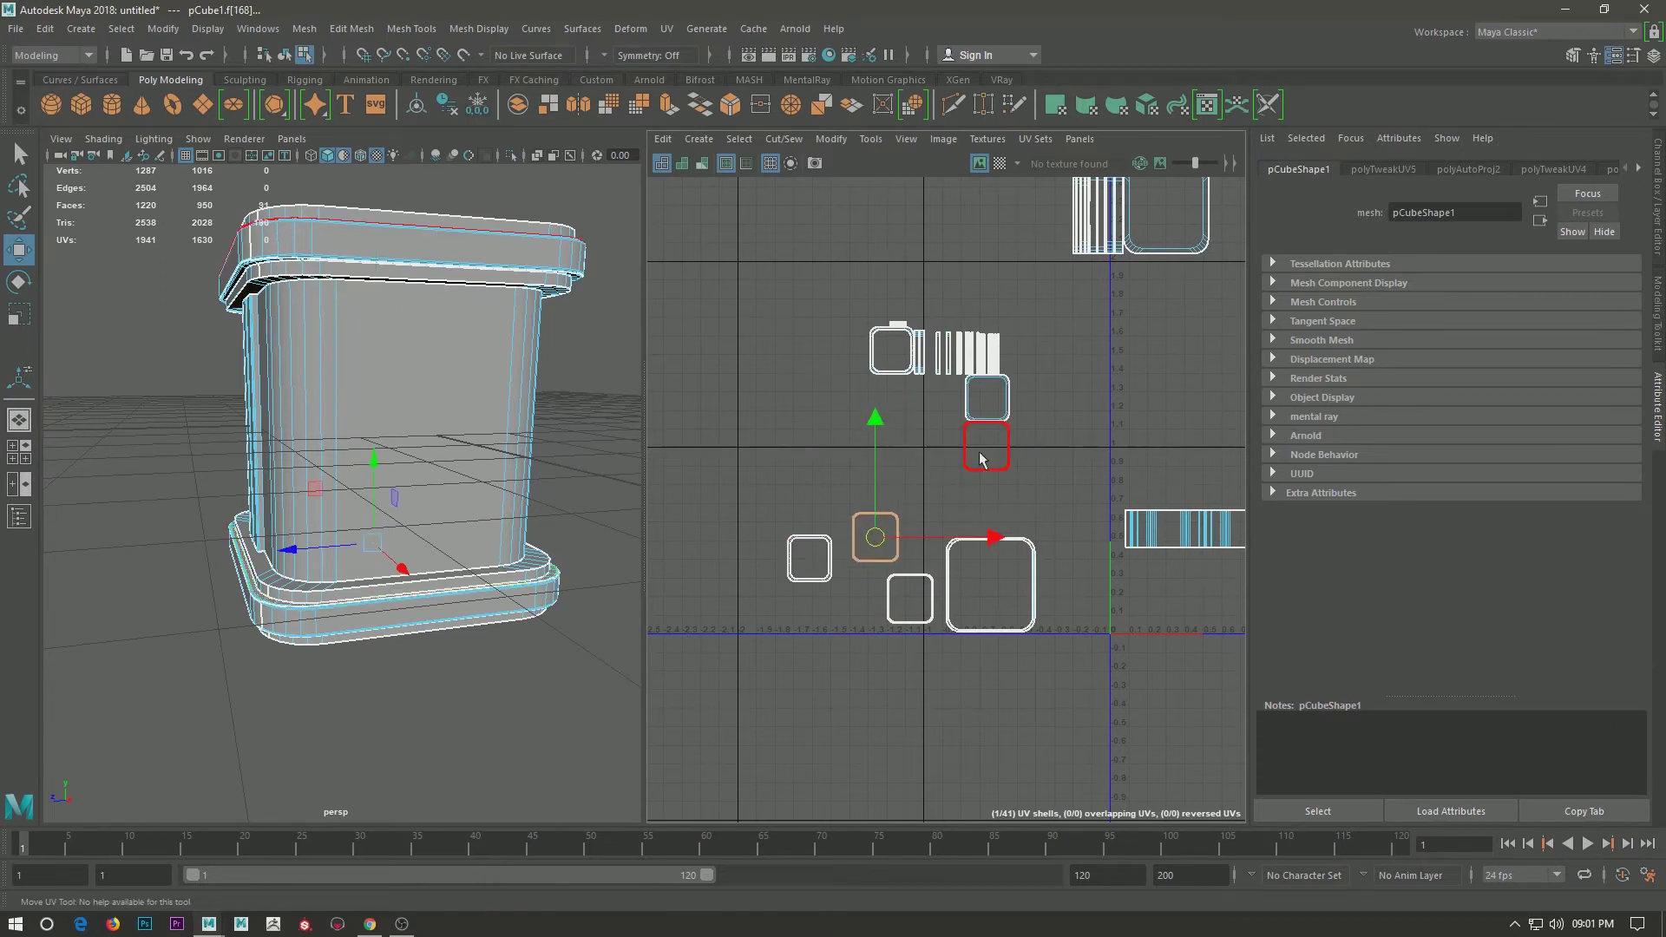
left_click(1002, 413)
scroll(1002, 412, "up", 3)
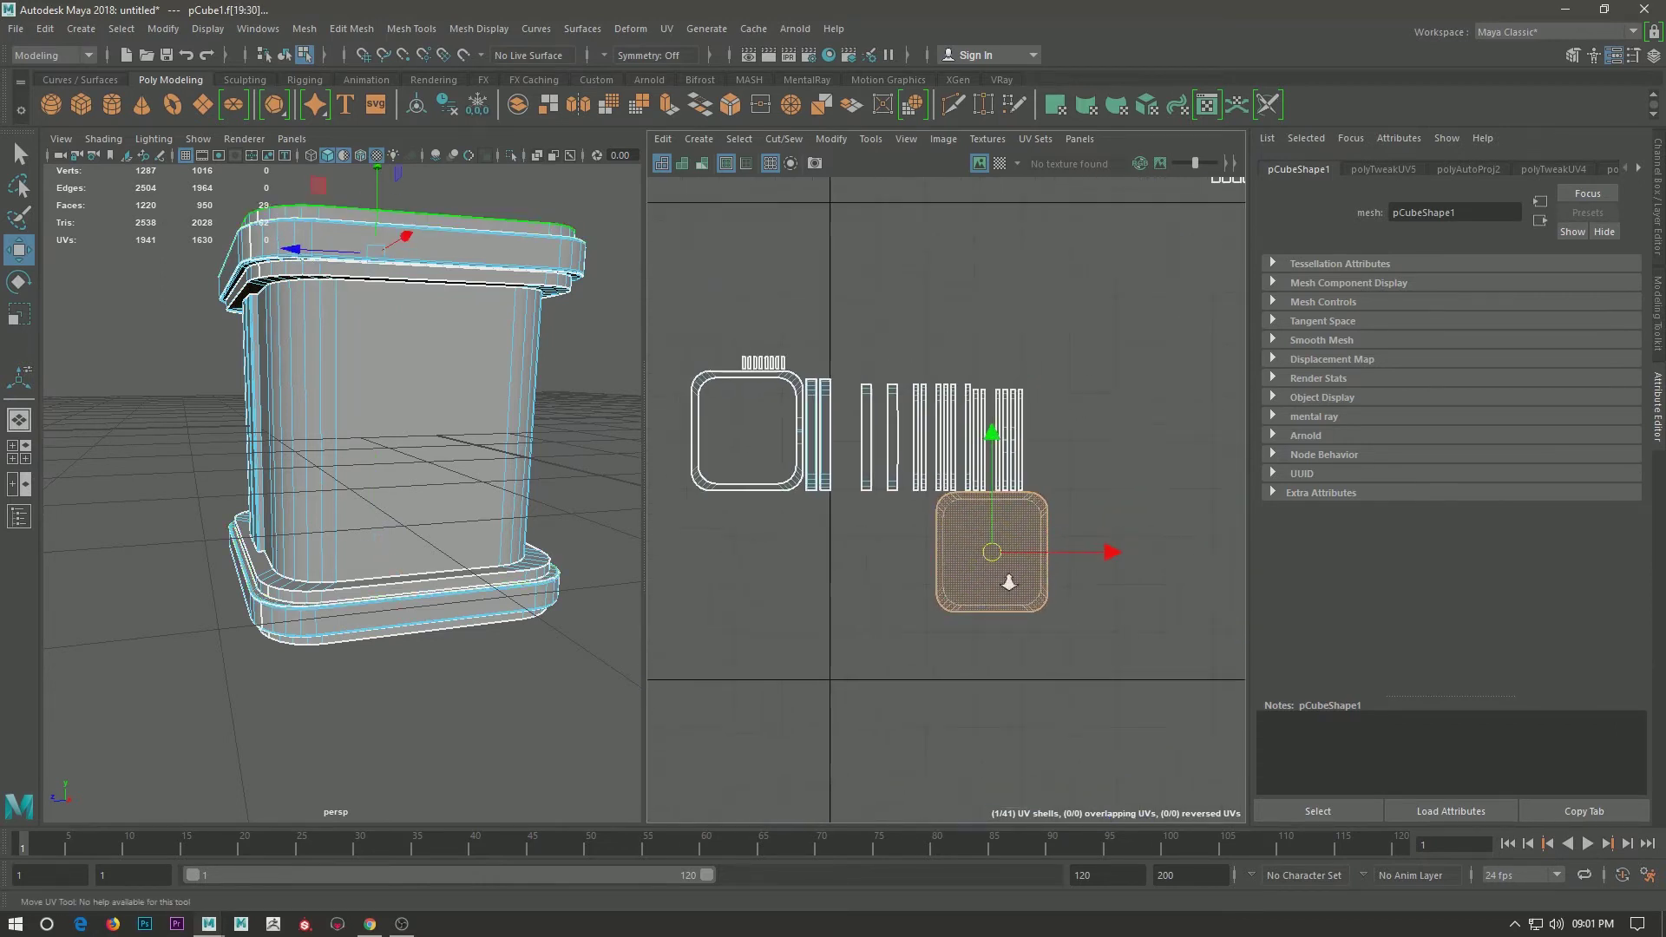
left_click_drag(796, 482, 746, 533)
middle_click_drag(1109, 332, 943, 333, "alt")
mouse_move(390, 520)
left_mouse_down("alt")
mouse_move(417, 590)
mouse_move(455, 595)
mouse_move(485, 486)
left_mouse_up("alt")
left_click(416, 598)
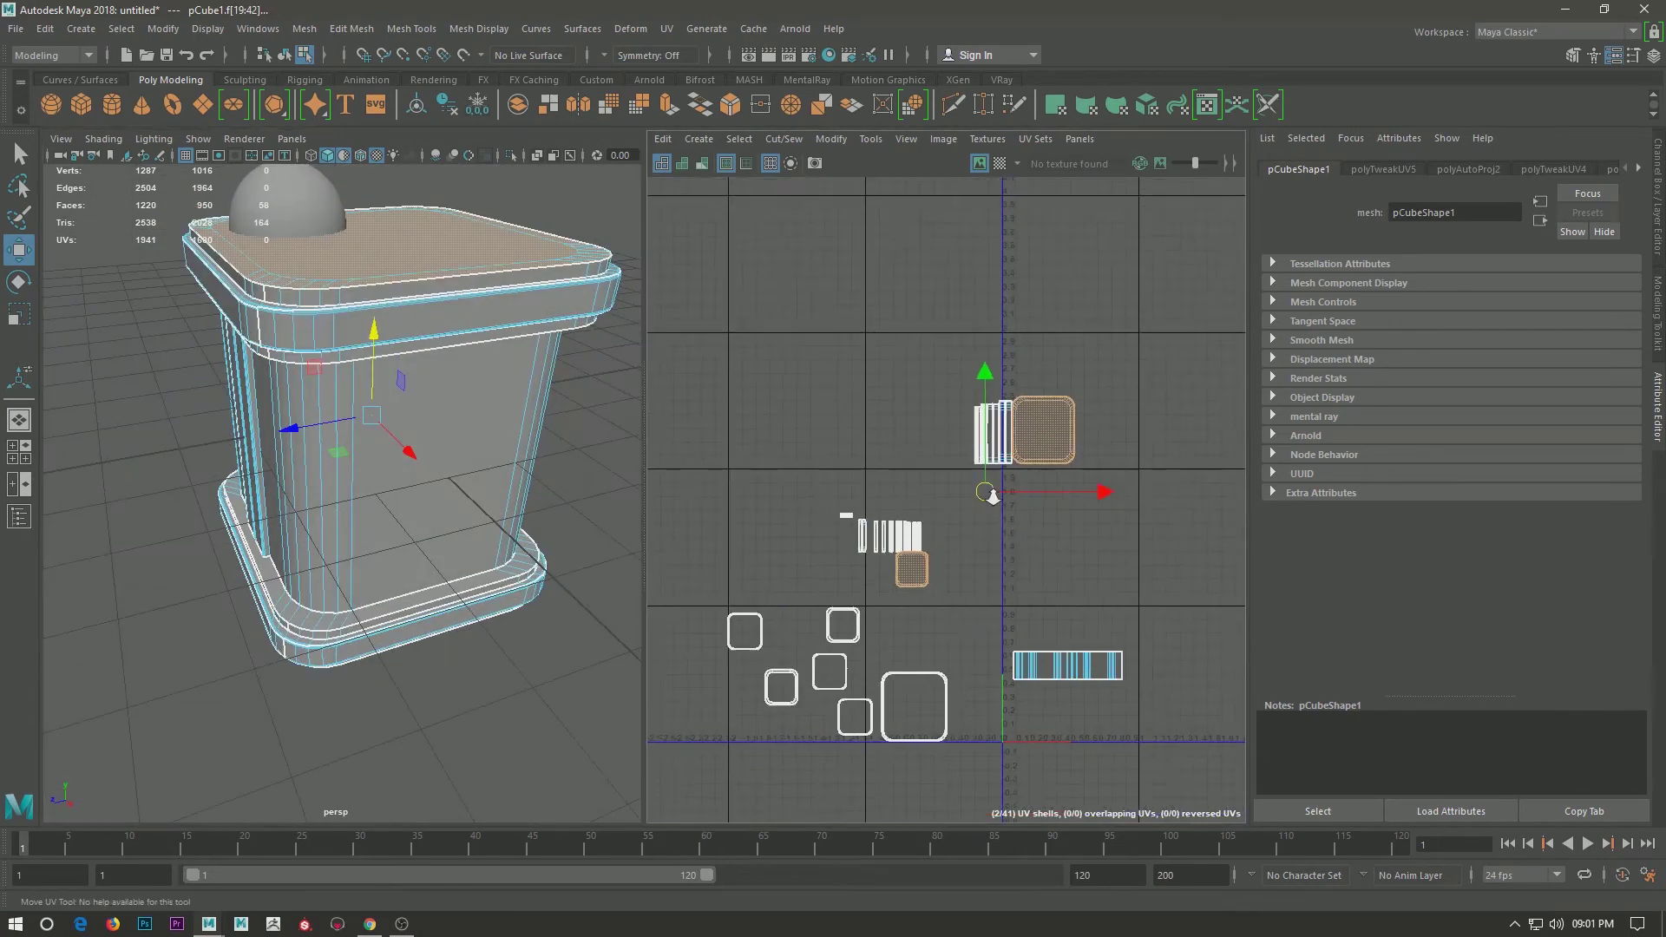
left_click(894, 559)
scroll(1100, 460, "up", 3)
left_click(1100, 451)
Select the rim strips' border edges and Move and Sew them onto the square top shell.
scroll(949, 483, "up", 2)
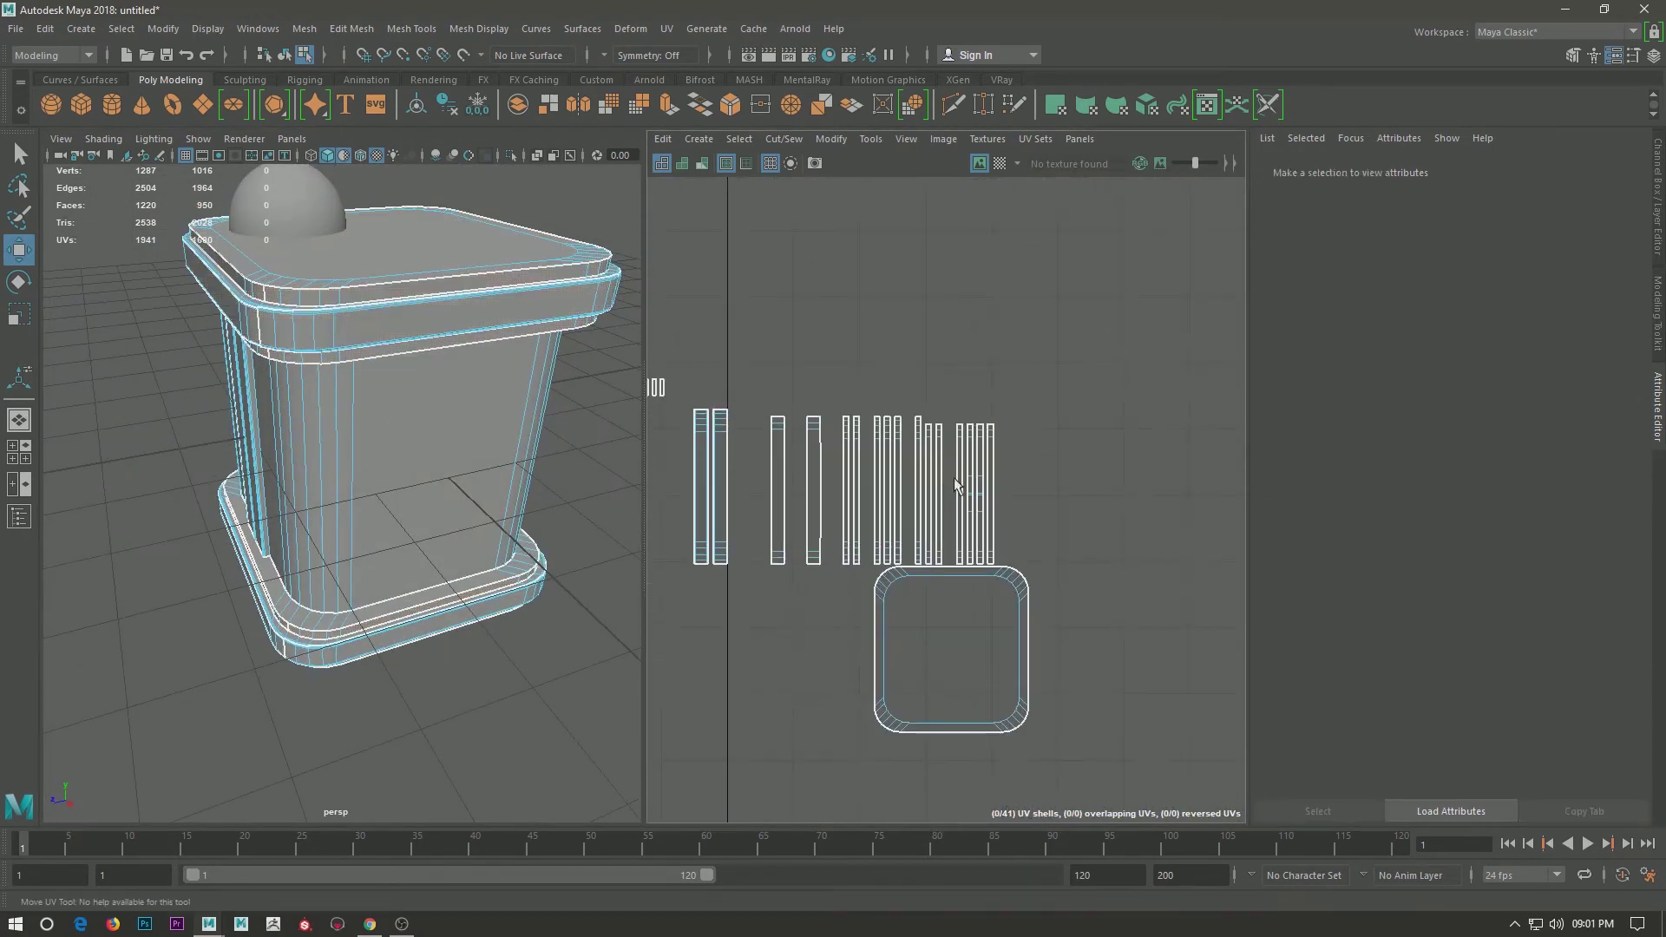
right_click_drag(1071, 360, 1086, 413)
left_click(1096, 451)
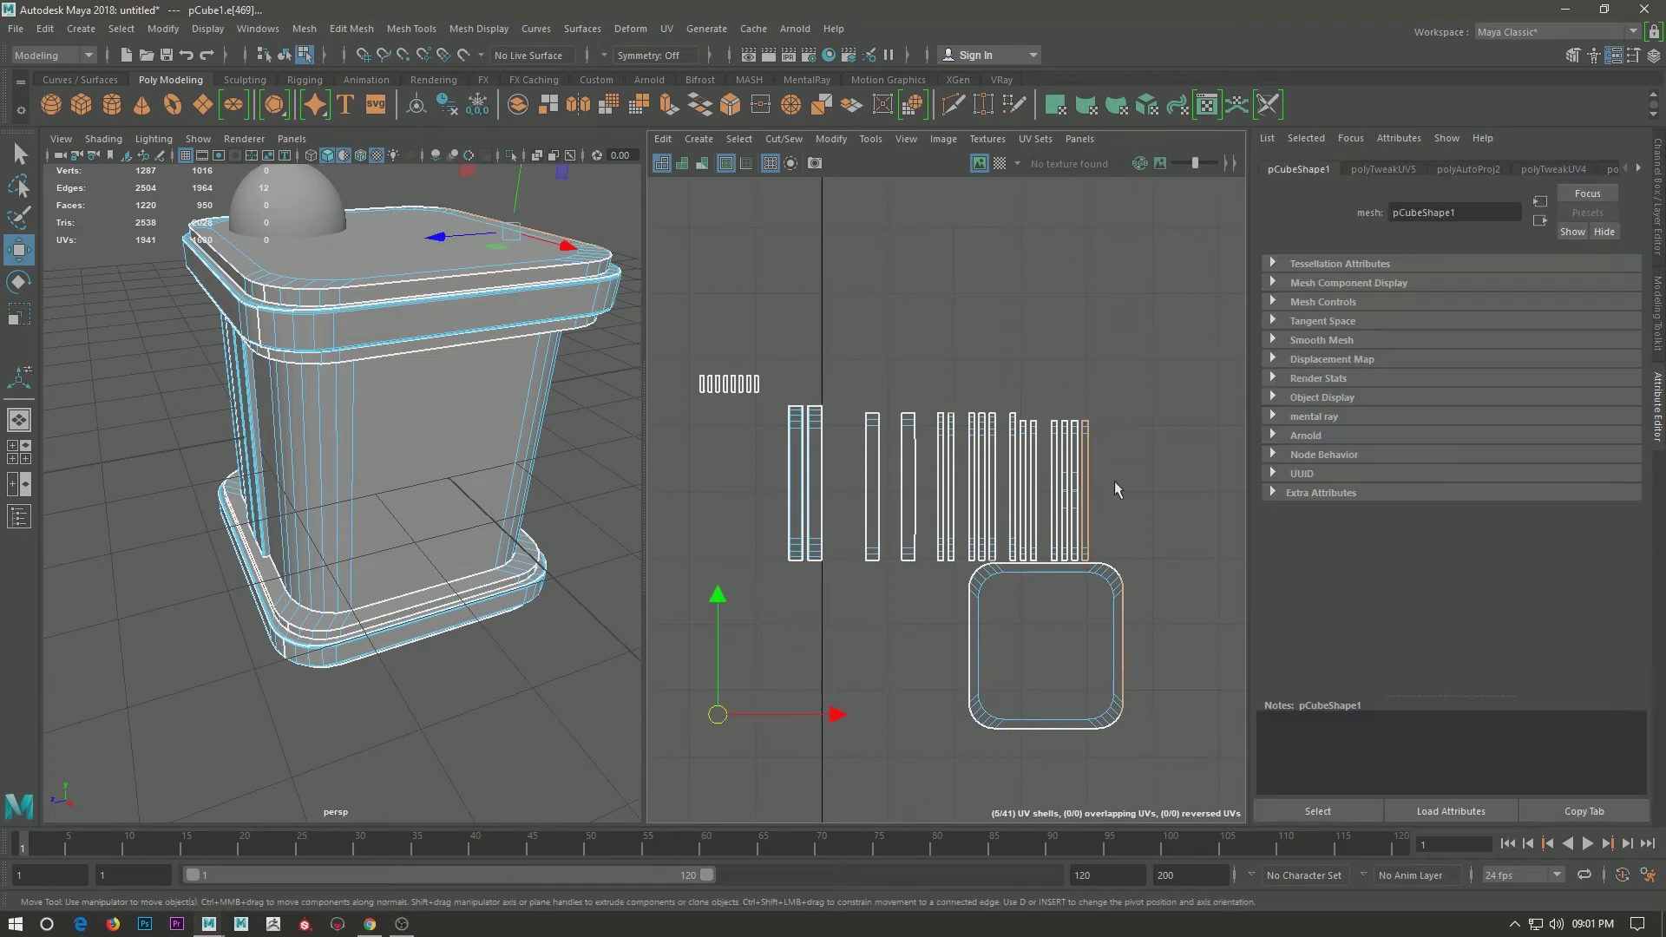
scroll(1096, 451, "down", 2)
left_click(1057, 404)
left_click(1043, 489)
right_click_drag(1088, 490, 1090, 347, "shift")
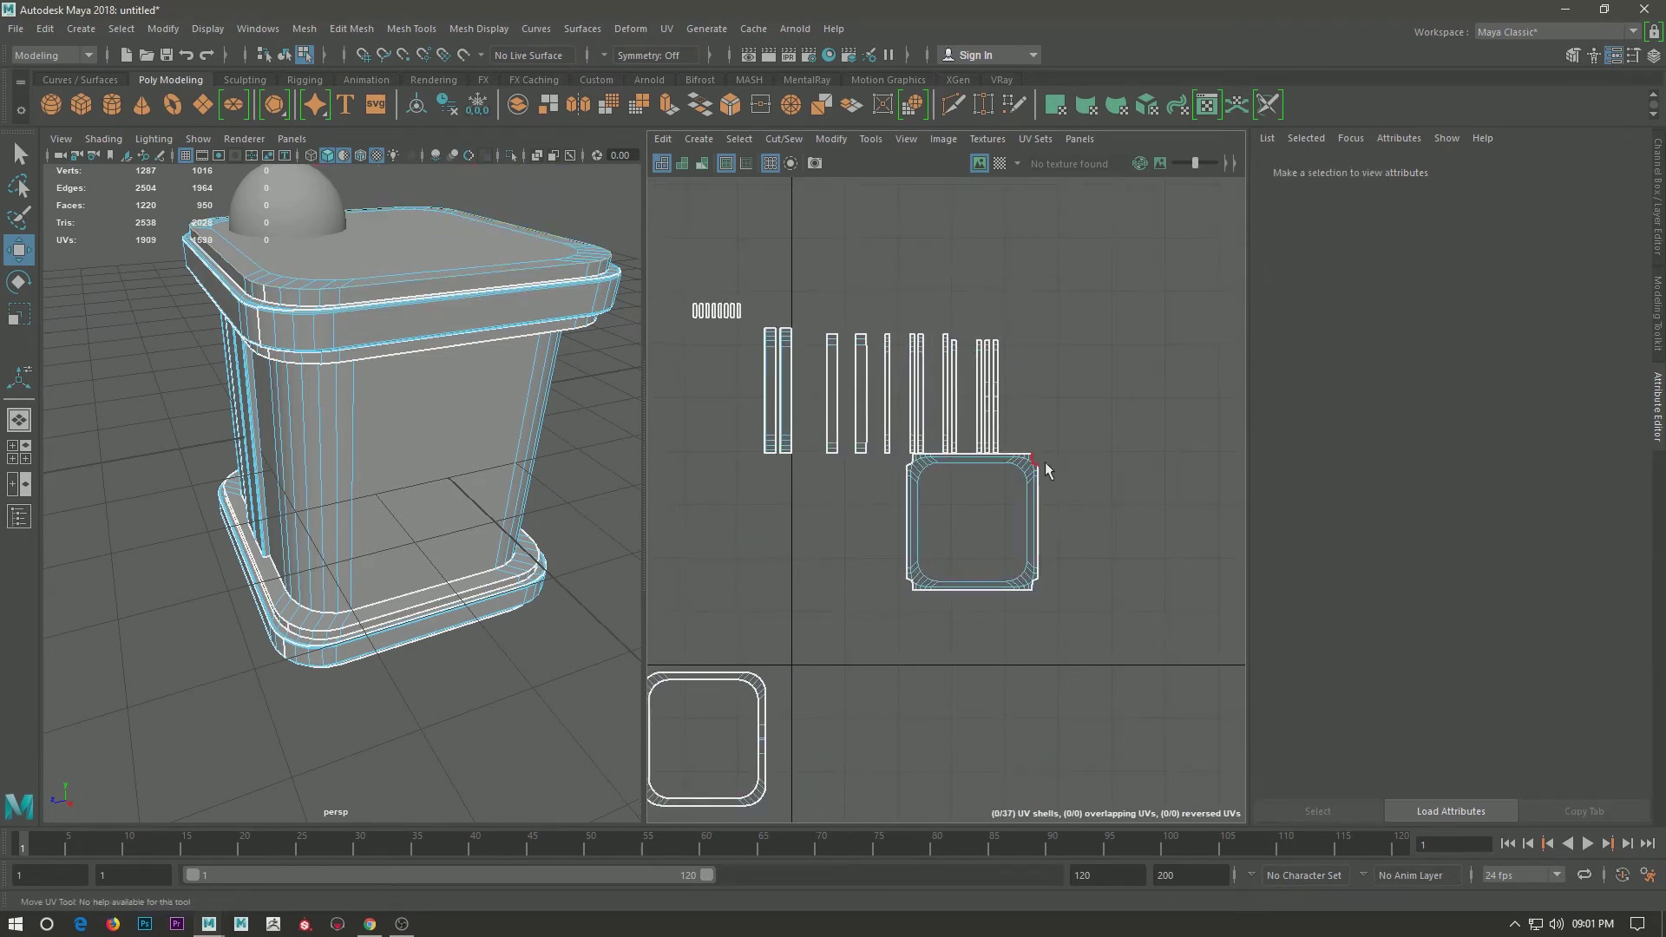
left_click(972, 584)
right_click_drag(912, 581, 915, 449, "shift")
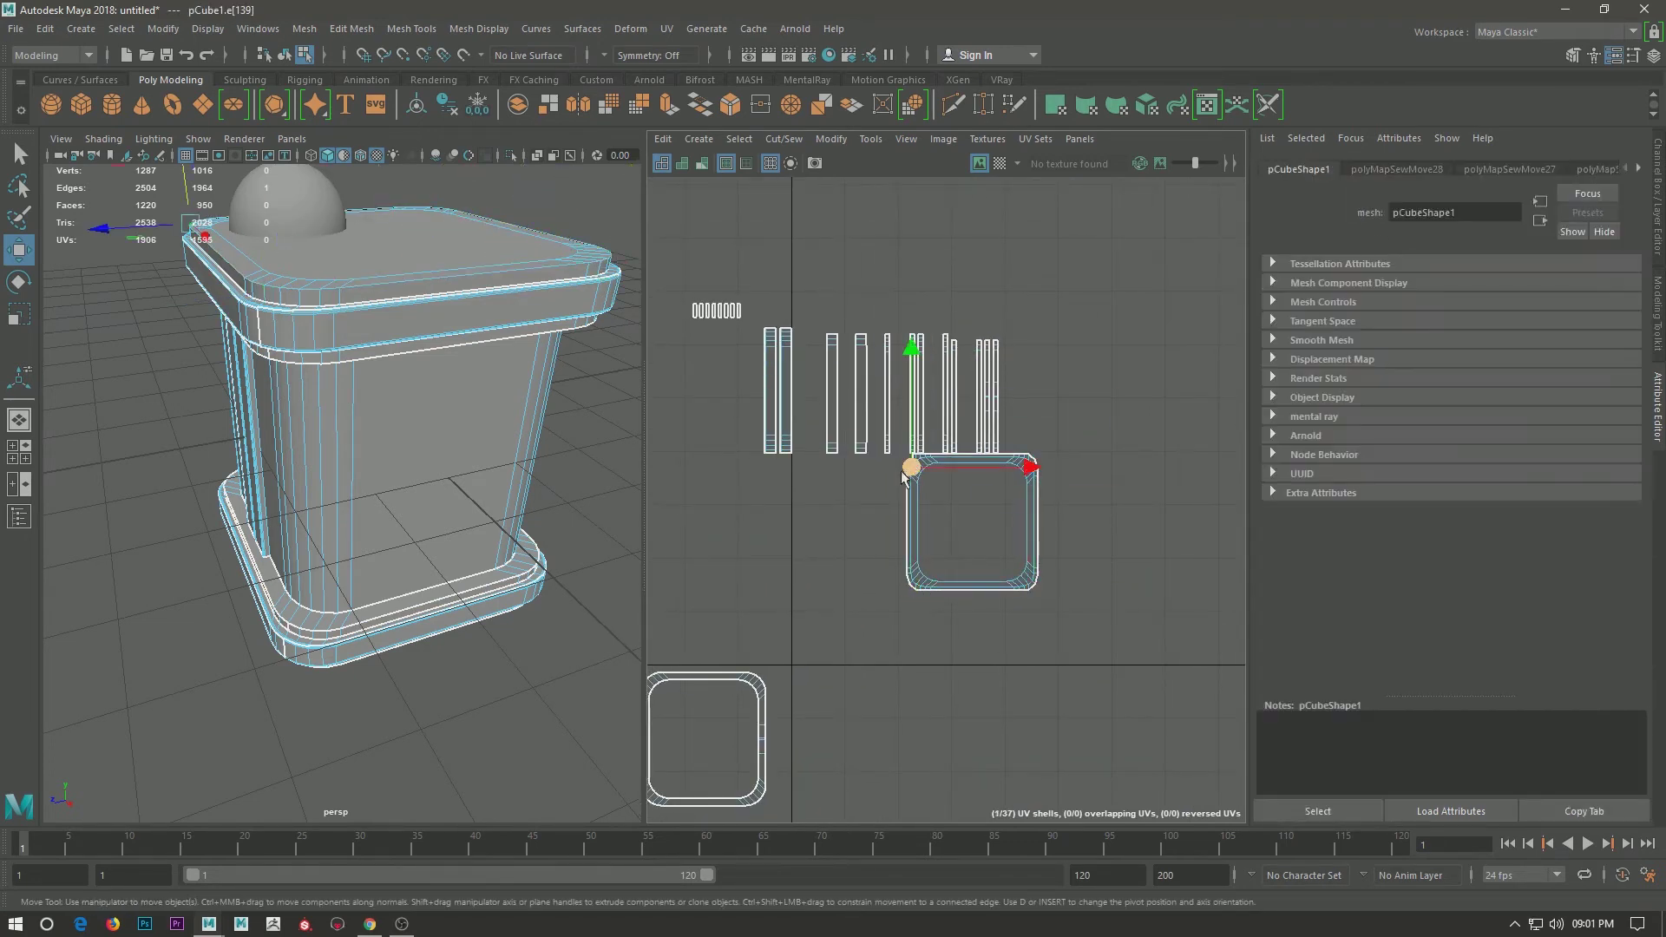
left_click(992, 512)
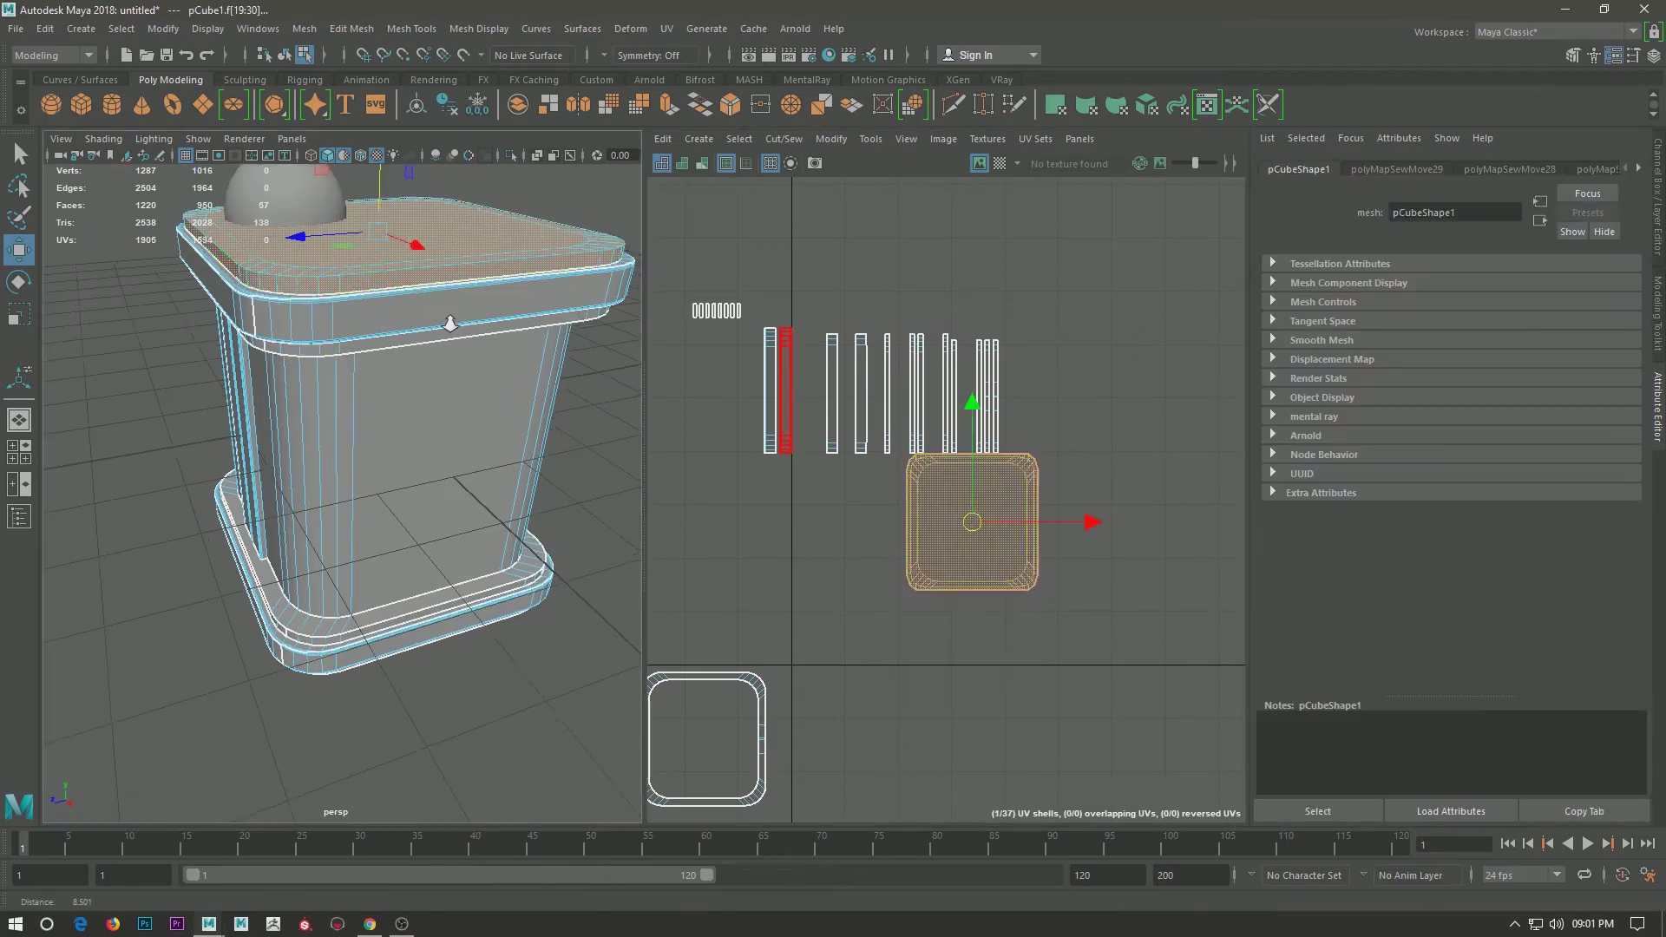
scroll(1097, 416, "up", 2)
scroll(1098, 417, "up", 1)
right_click_drag(1101, 419, 1049, 386)
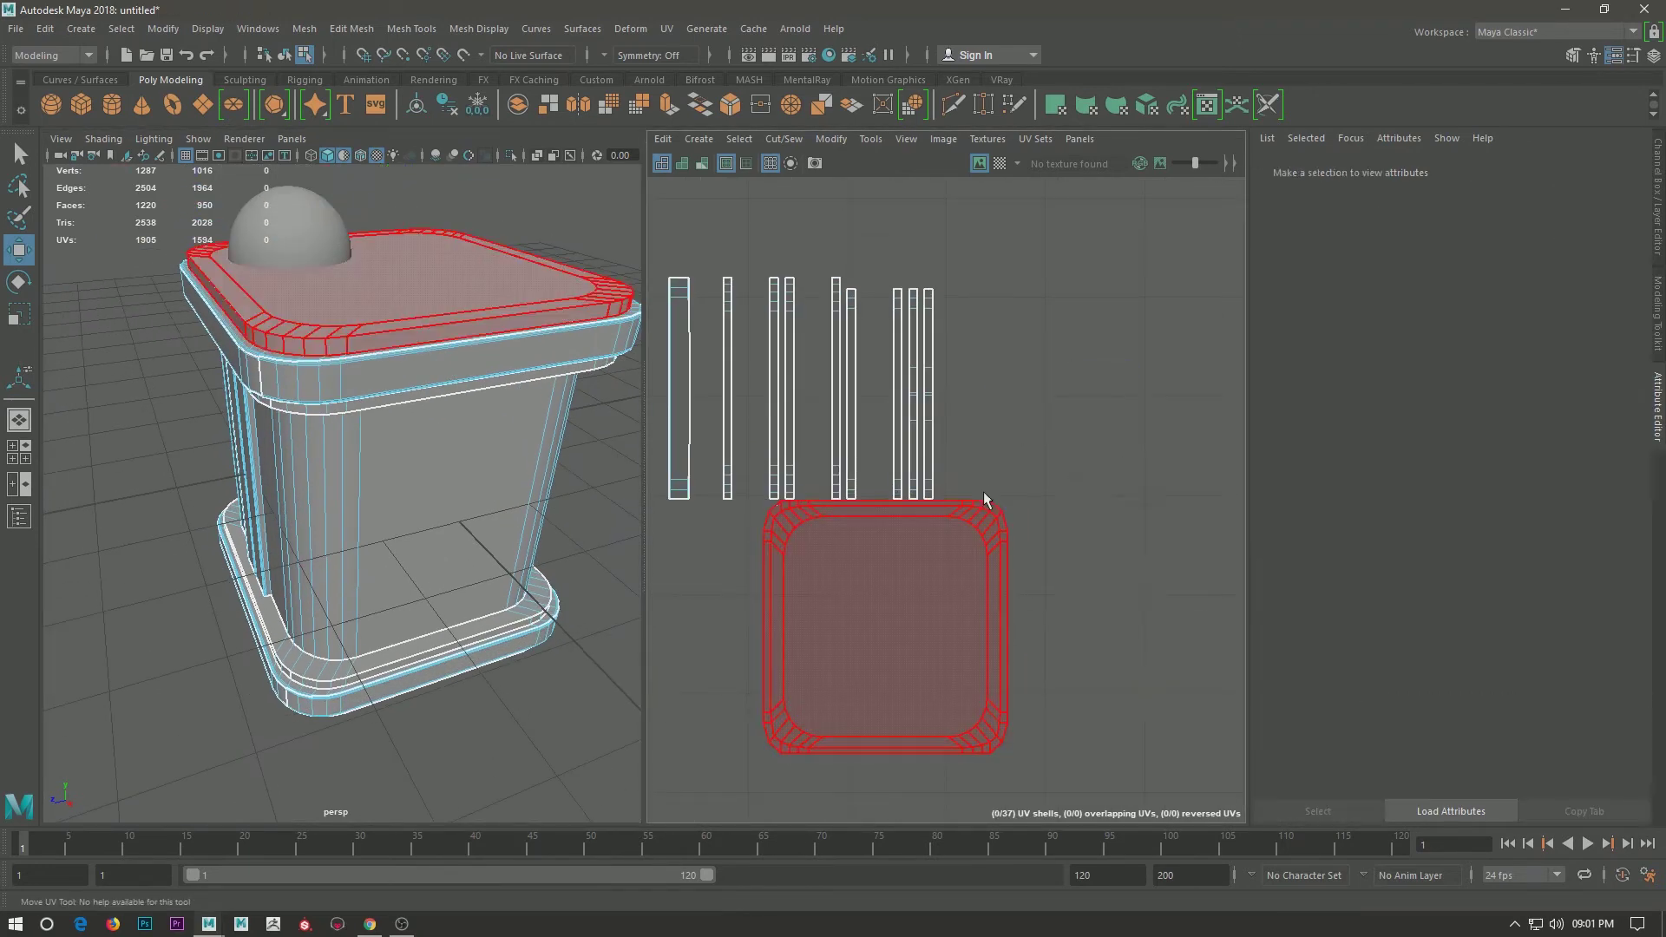
Sew the rim strip shells onto the first square shell's border edges.
scroll(952, 515, "down", 3)
left_click(996, 494)
scroll(891, 547, "up", 3)
left_click(891, 547)
scroll(891, 546, "down", 2)
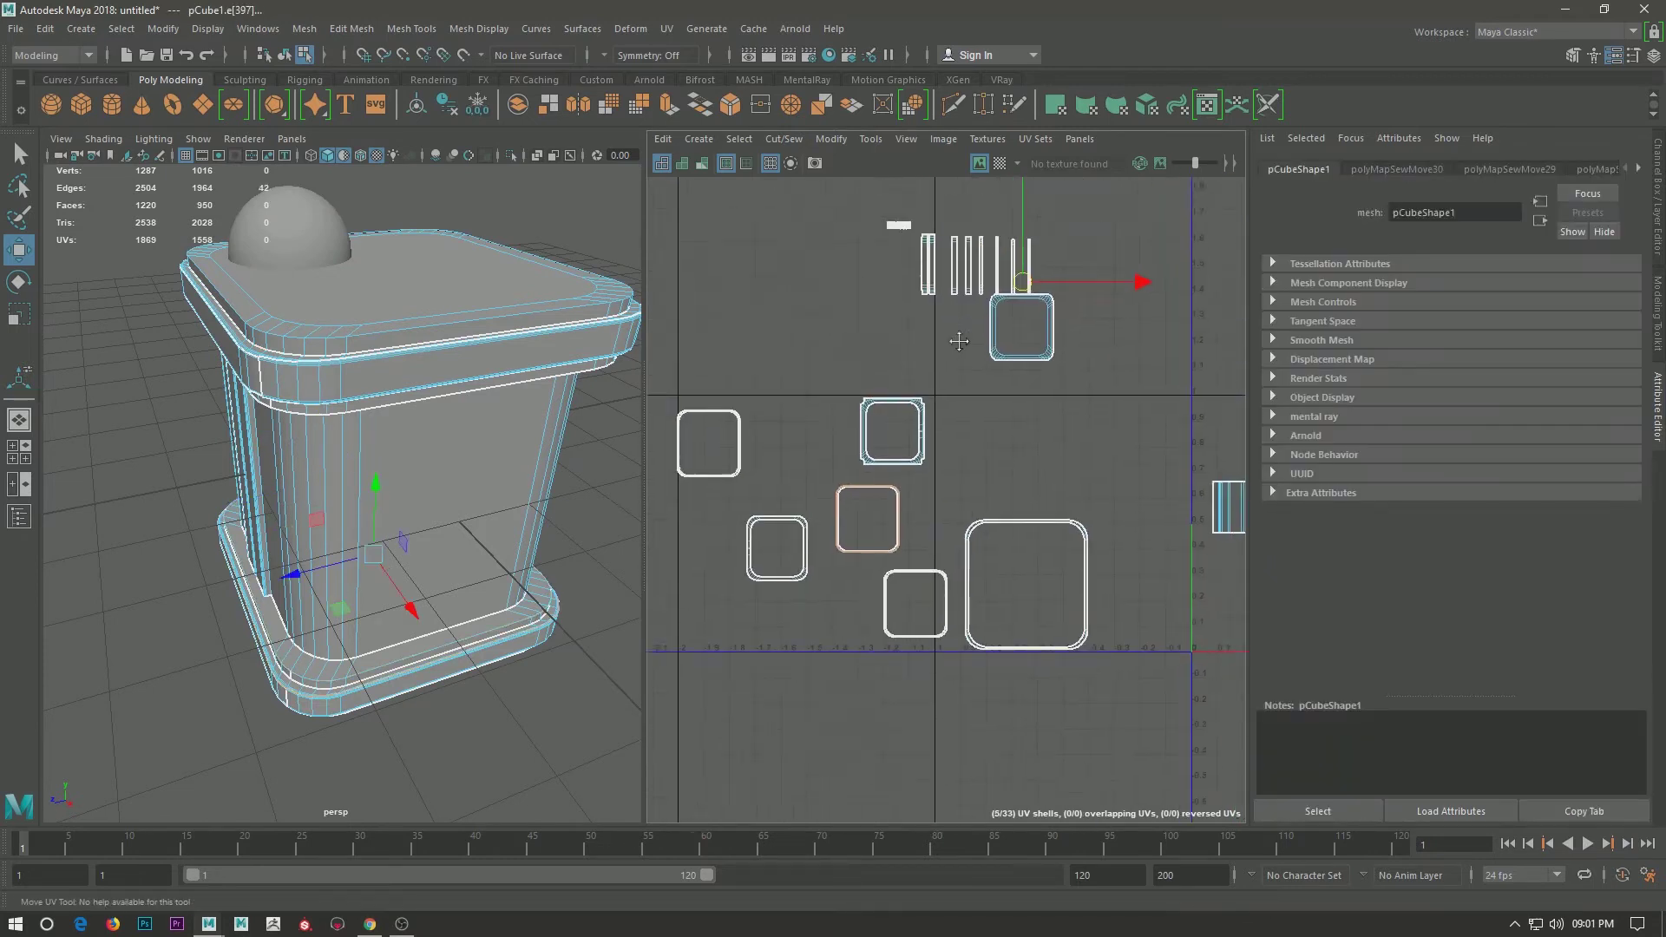
middle_click_drag(915, 575, 929, 620, "alt")
left_click(928, 619)
right_click_drag(928, 619, 911, 588, "shift")
right_click_drag(789, 558, 777, 529, "shift")
Sew one square-shell border edge to its neighbouring strip.
scroll(929, 347, "up", 2)
scroll(929, 347, "up", 1)
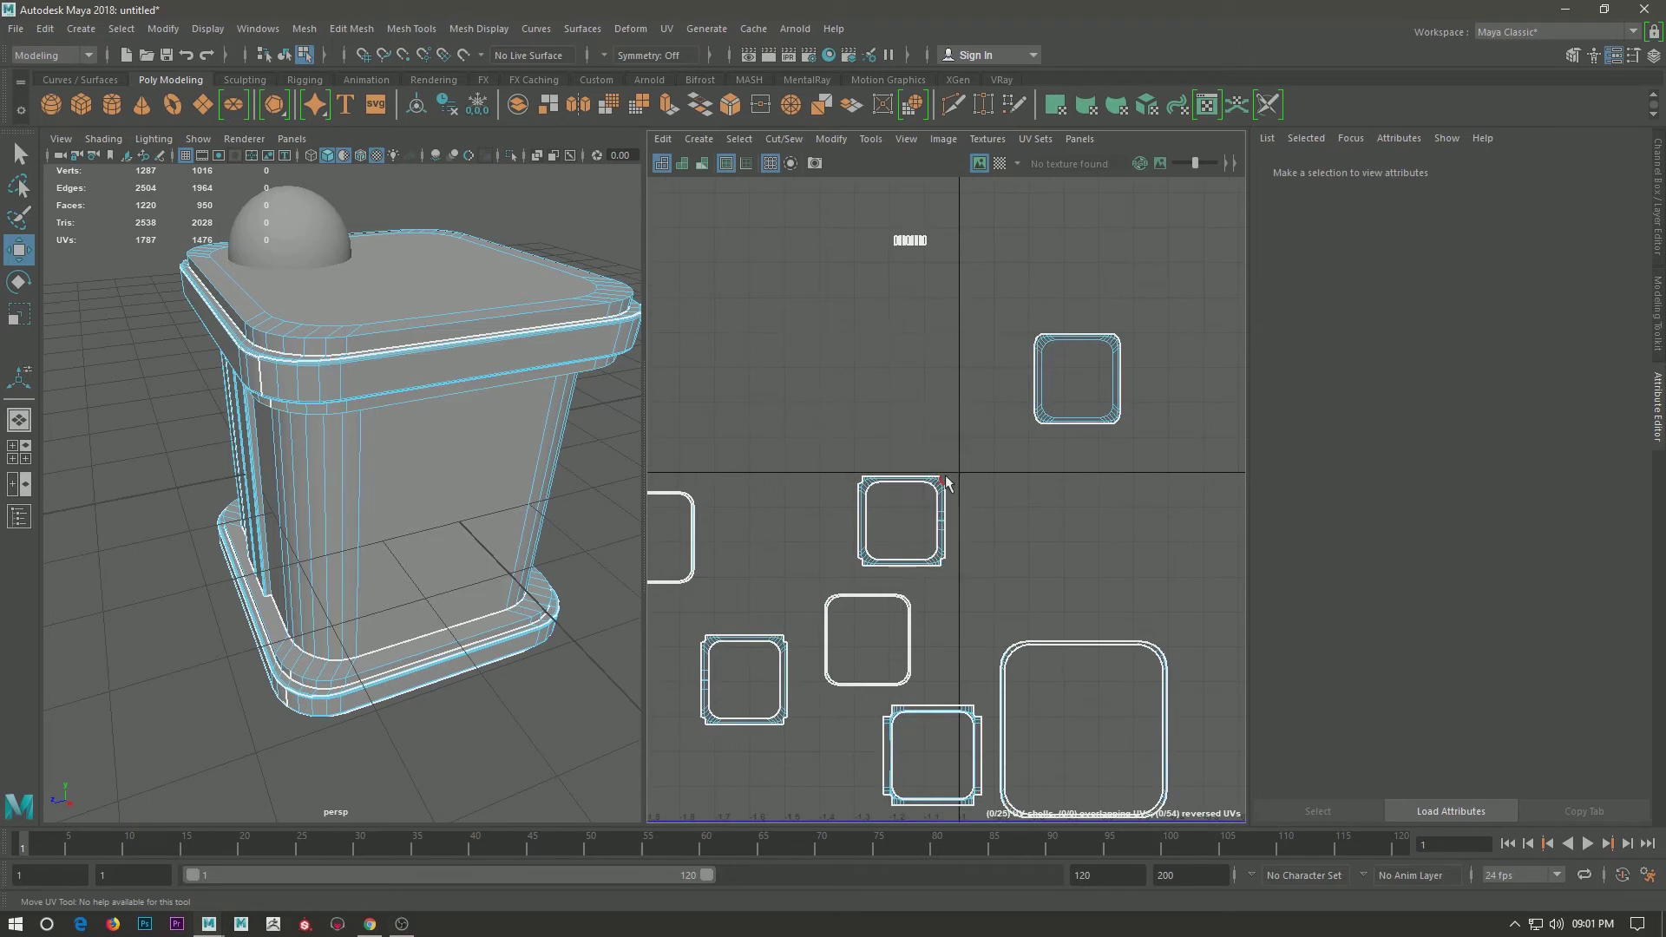
scroll(947, 483, "up", 2)
scroll(946, 483, "up", 1)
left_click(778, 625)
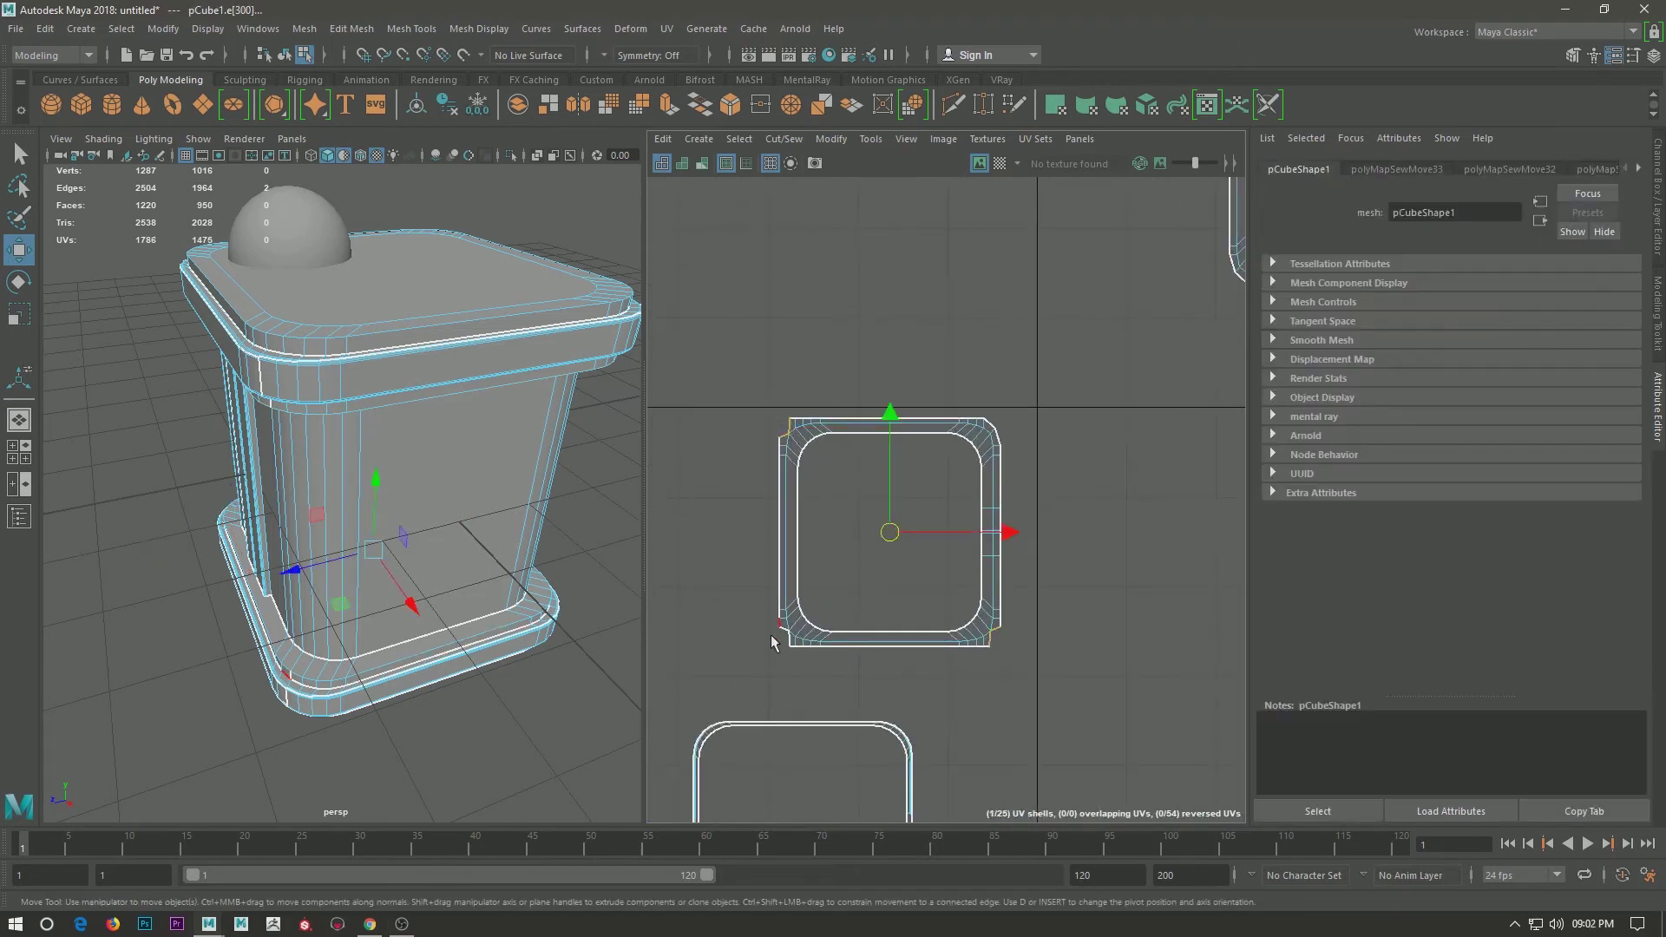
right_click_drag(775, 642, 768, 611, "shift")
Sew two more border edges onto their adjoining shells.
scroll(903, 353, "down", 2)
scroll(1011, 390, "up", 3)
left_click(951, 623)
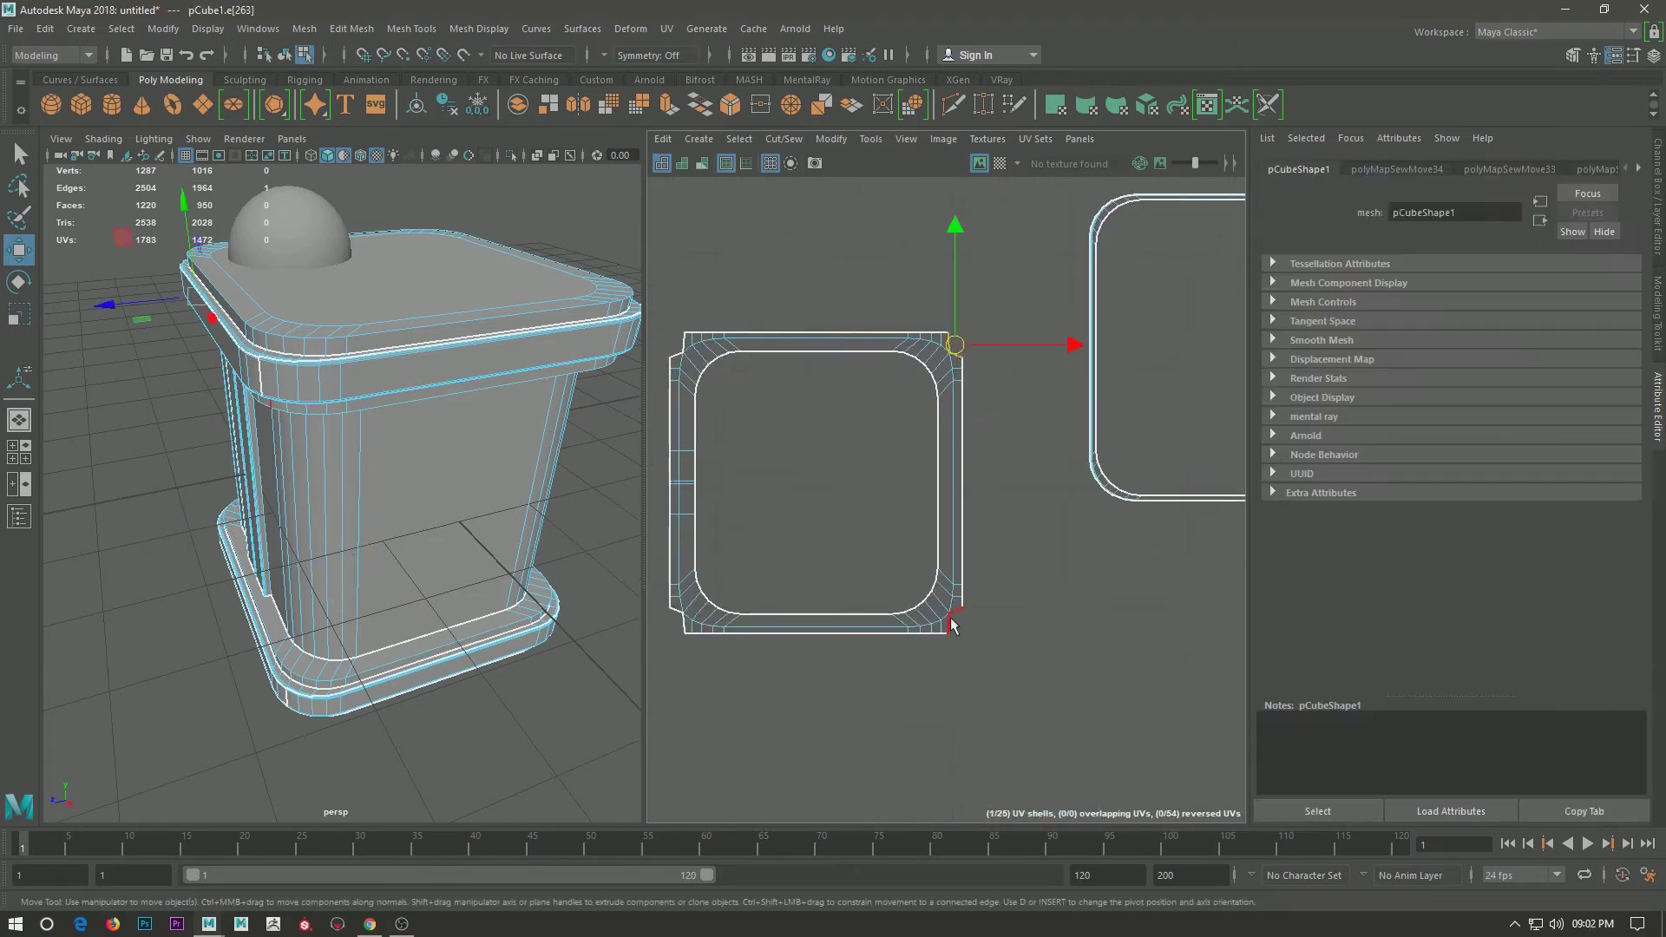
right_click_drag(697, 401, 694, 373, "shift")
scroll(929, 587, "down", 2)
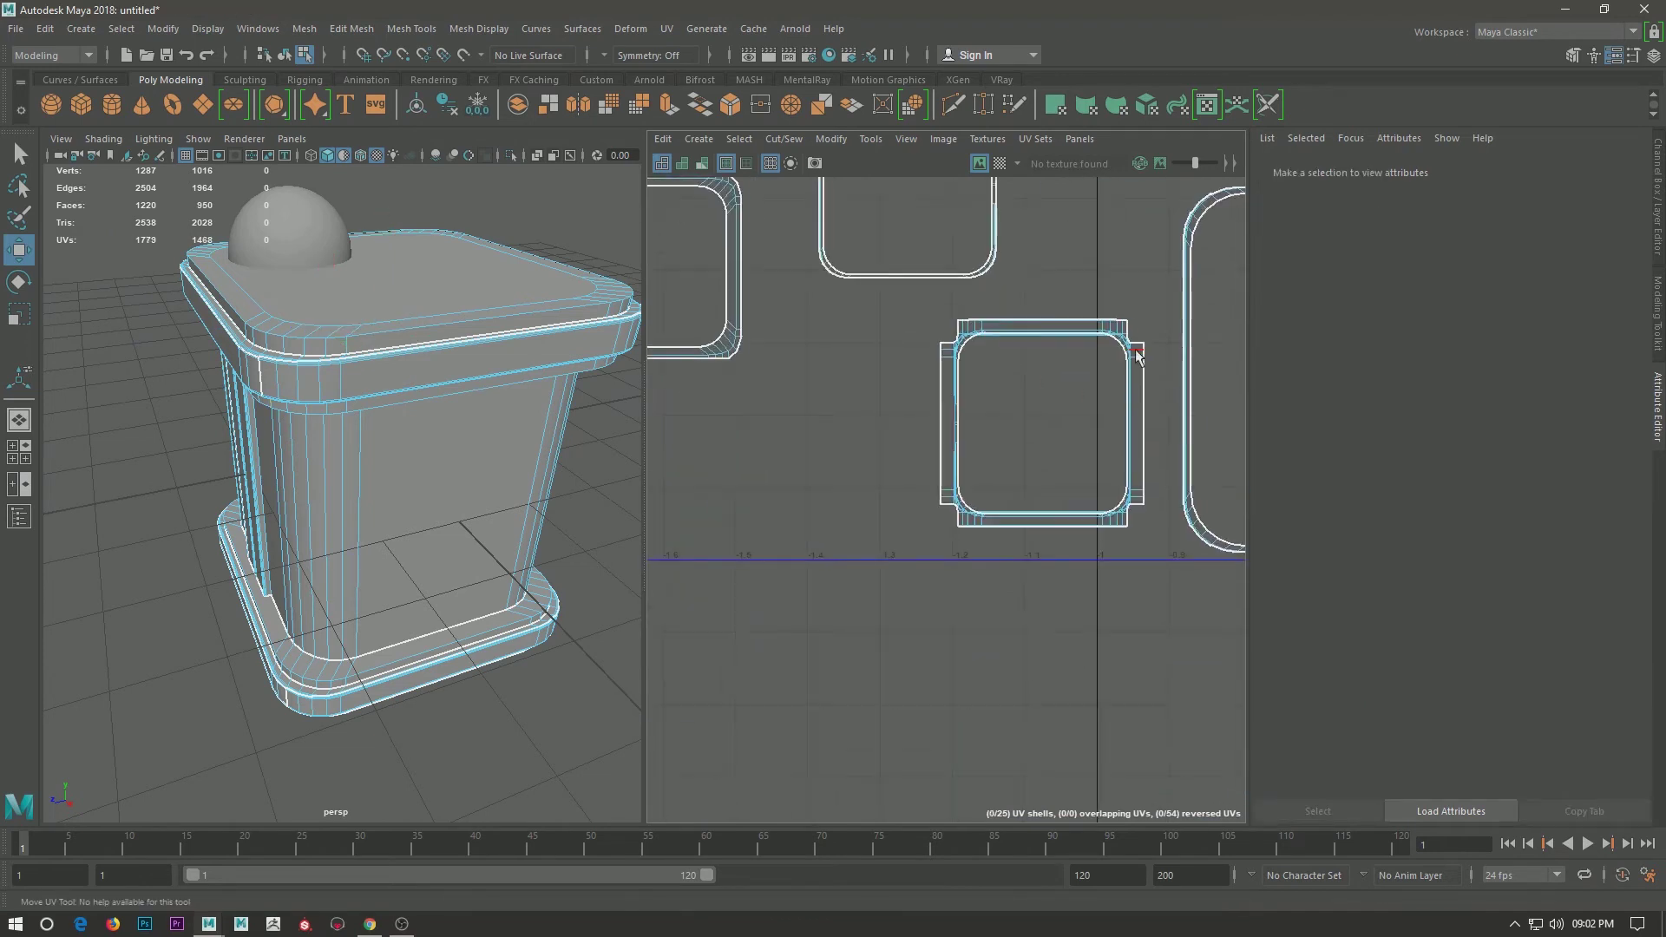
left_click(1143, 336)
right_click_drag(1143, 335, 1128, 308, "shift")
Select the four square shells as whole UV shells and unfold them.
scroll(1056, 543, "down", 2)
right_click(1002, 316)
left_click(954, 293)
scroll(954, 347, "down", 2)
left_click(1076, 319)
left_click(989, 388, "shift")
left_click(911, 468, "shift")
left_click(1004, 504, "shift")
right_click_drag(1097, 319, 1084, 278, "shift")
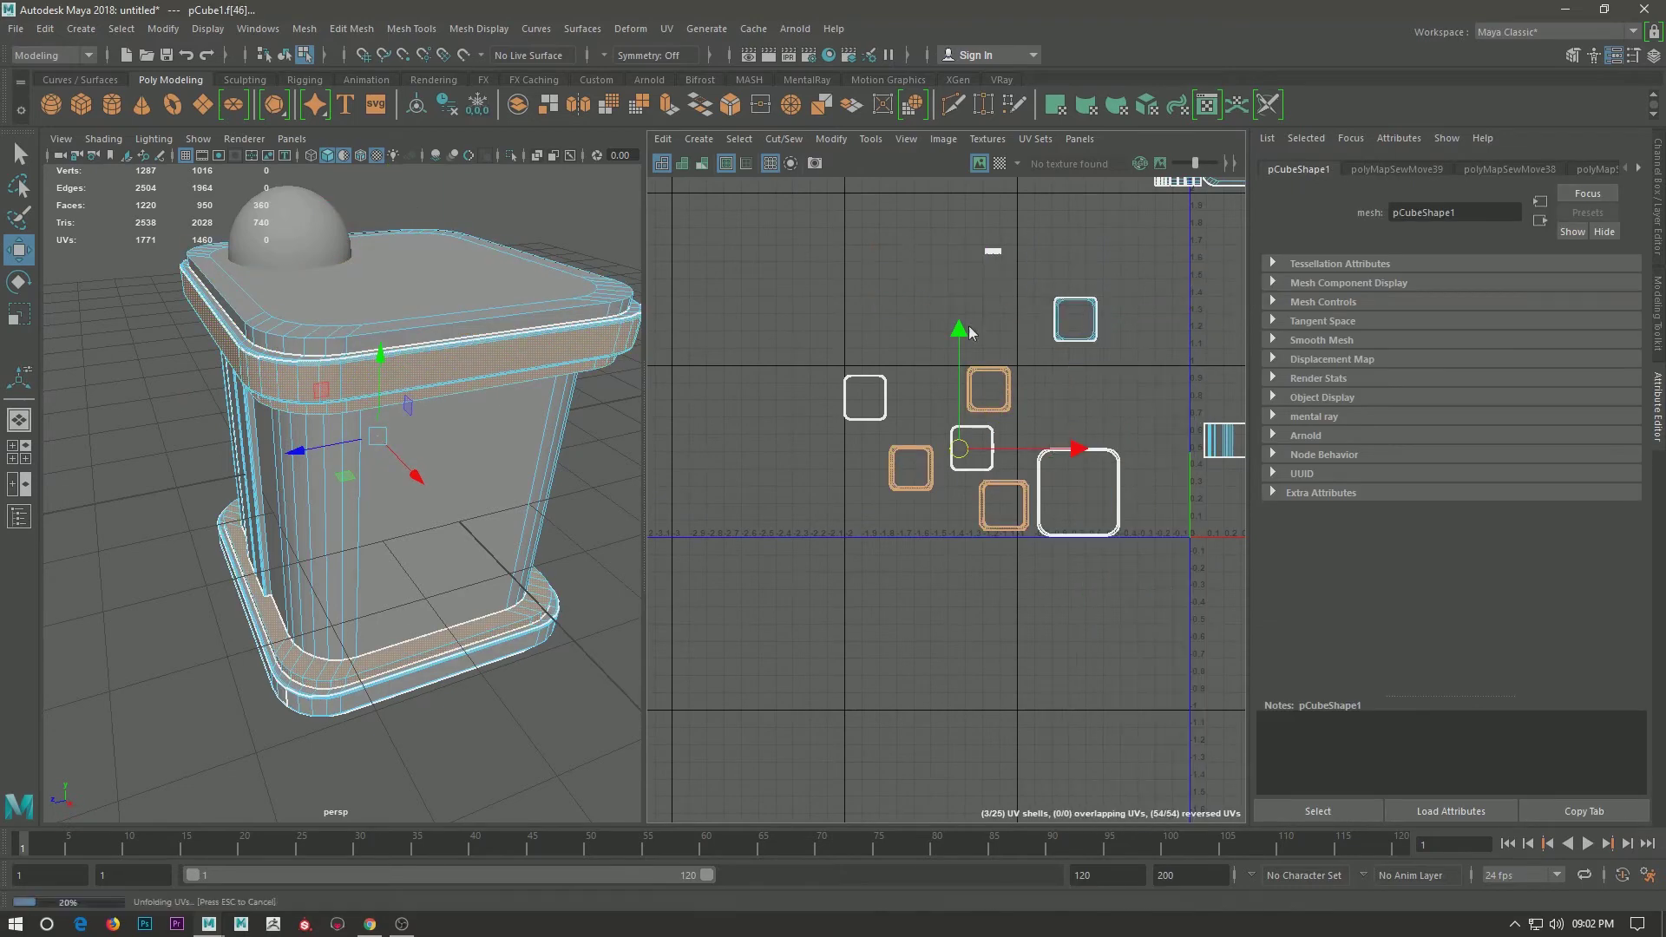
right_click_drag(884, 310, 868, 277)
Inspect a small square shell and the surrounding shells, then clear the selection.
scroll(910, 390, "down", 3)
left_click(960, 454)
scroll(997, 459, "up", 2)
middle_click_drag(1014, 471, 993, 398, "alt")
left_click(885, 268)
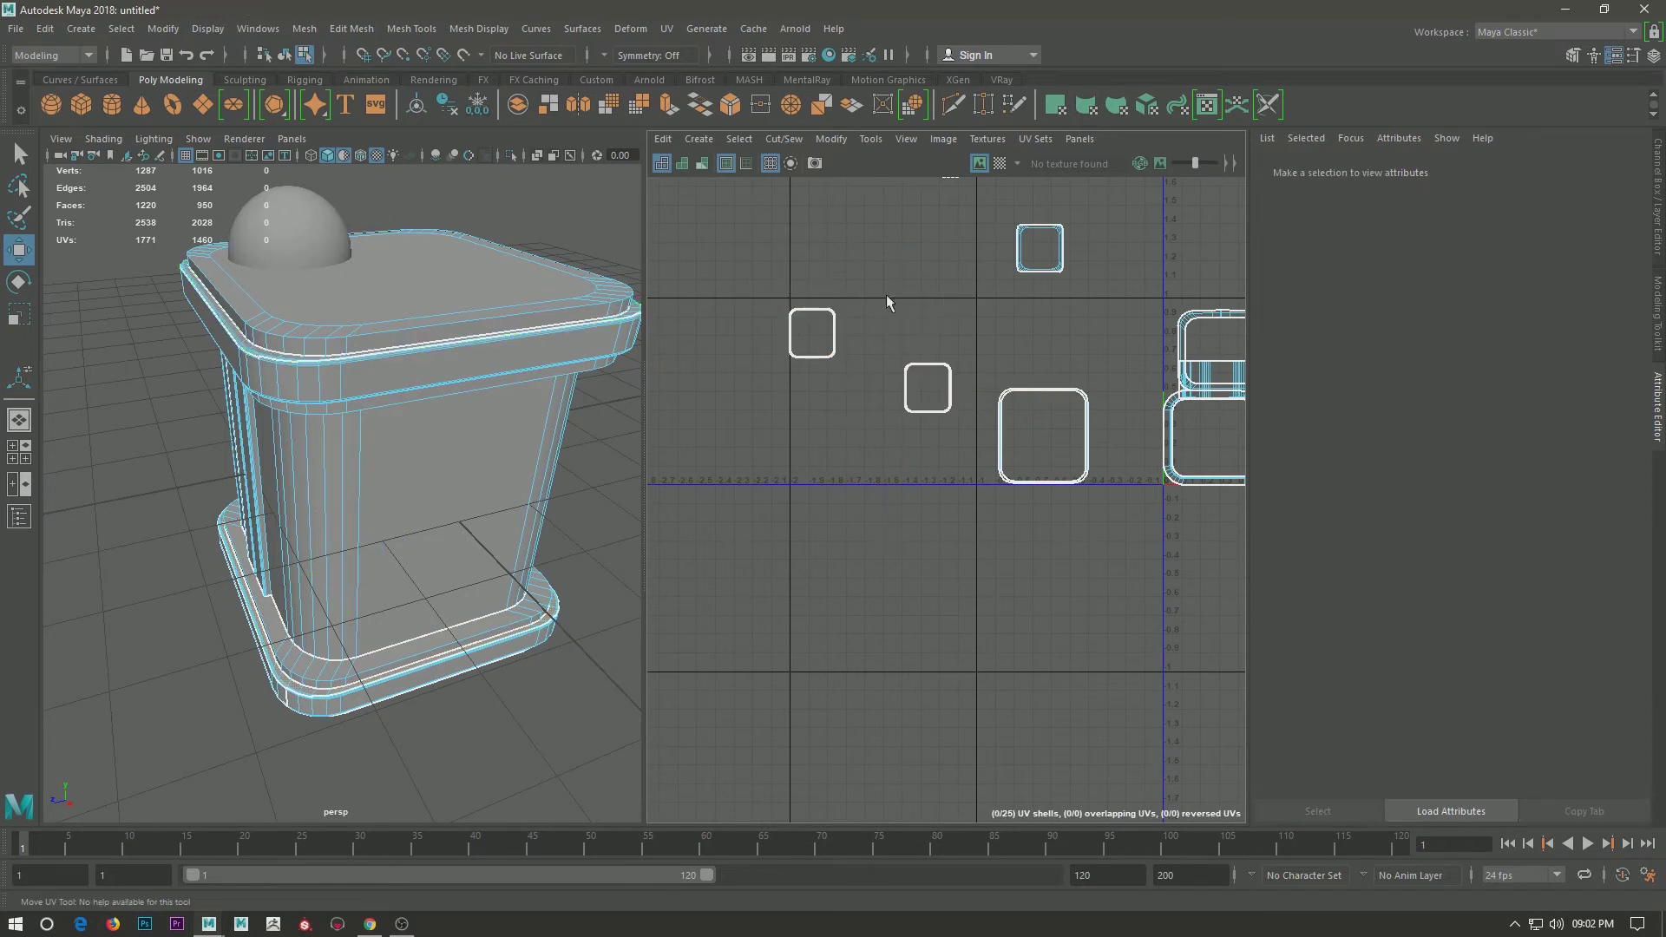
scroll(935, 280, "down", 2)
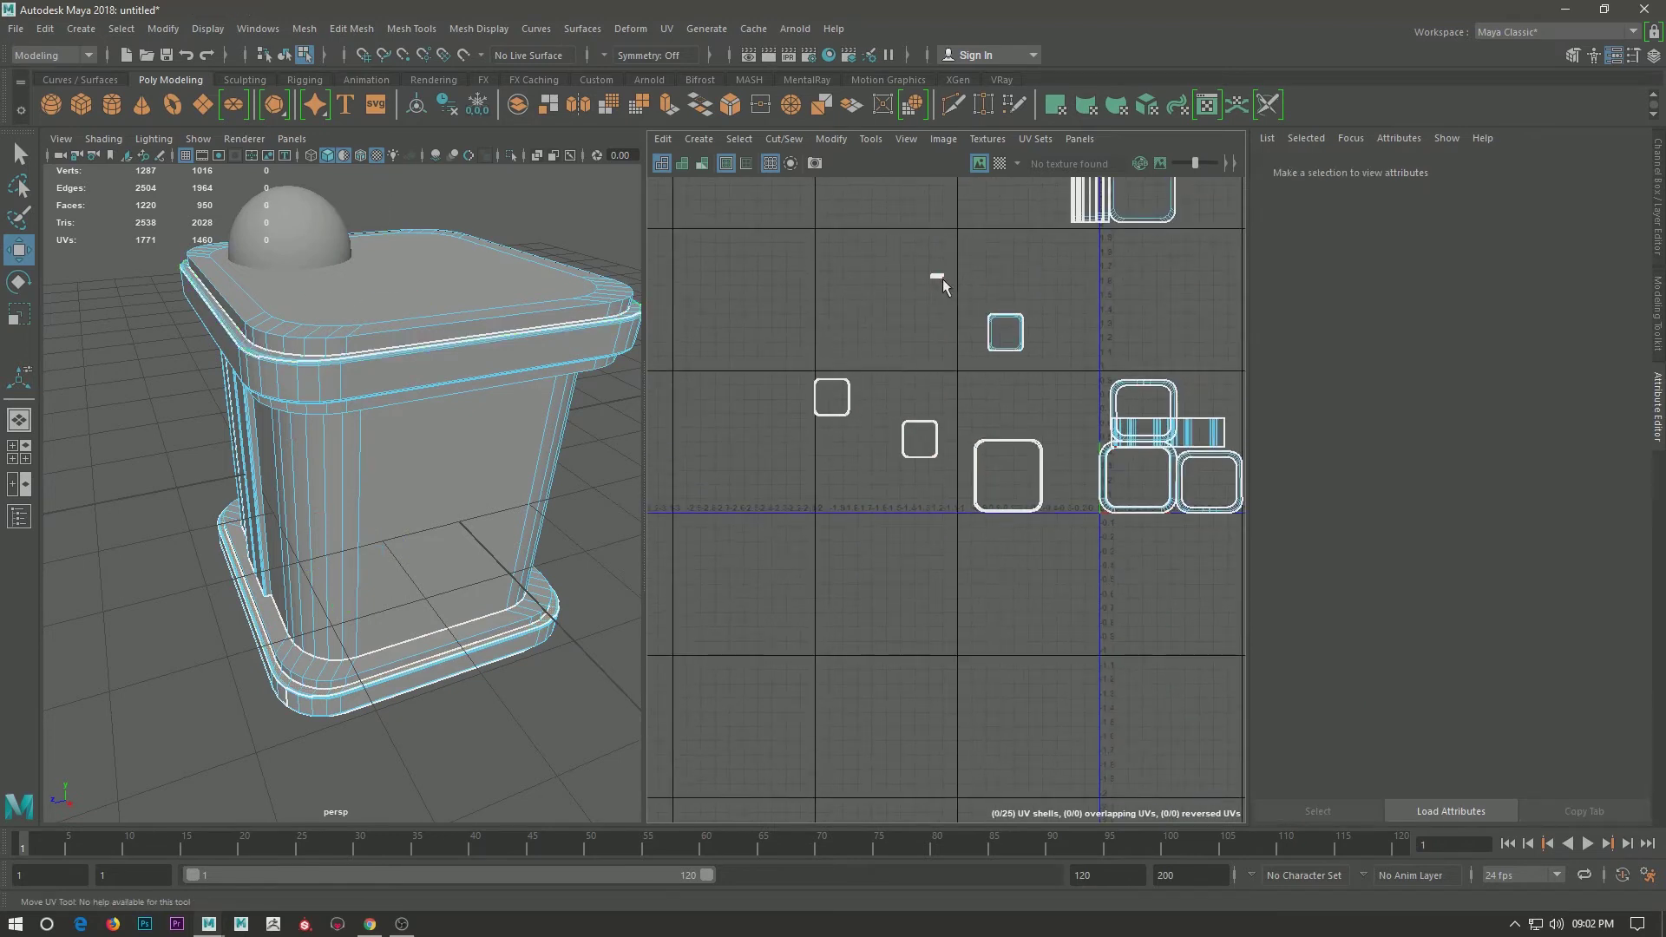
scroll(943, 286, "up", 5)
scroll(915, 347, "up", 3)
Pick out the long side strip shell among the strip shells.
left_click(915, 347)
left_click(996, 525)
scroll(1041, 564, "down", 3)
scroll(1076, 551, "down", 3)
scroll(1119, 512, "down", 2)
left_click(1050, 523)
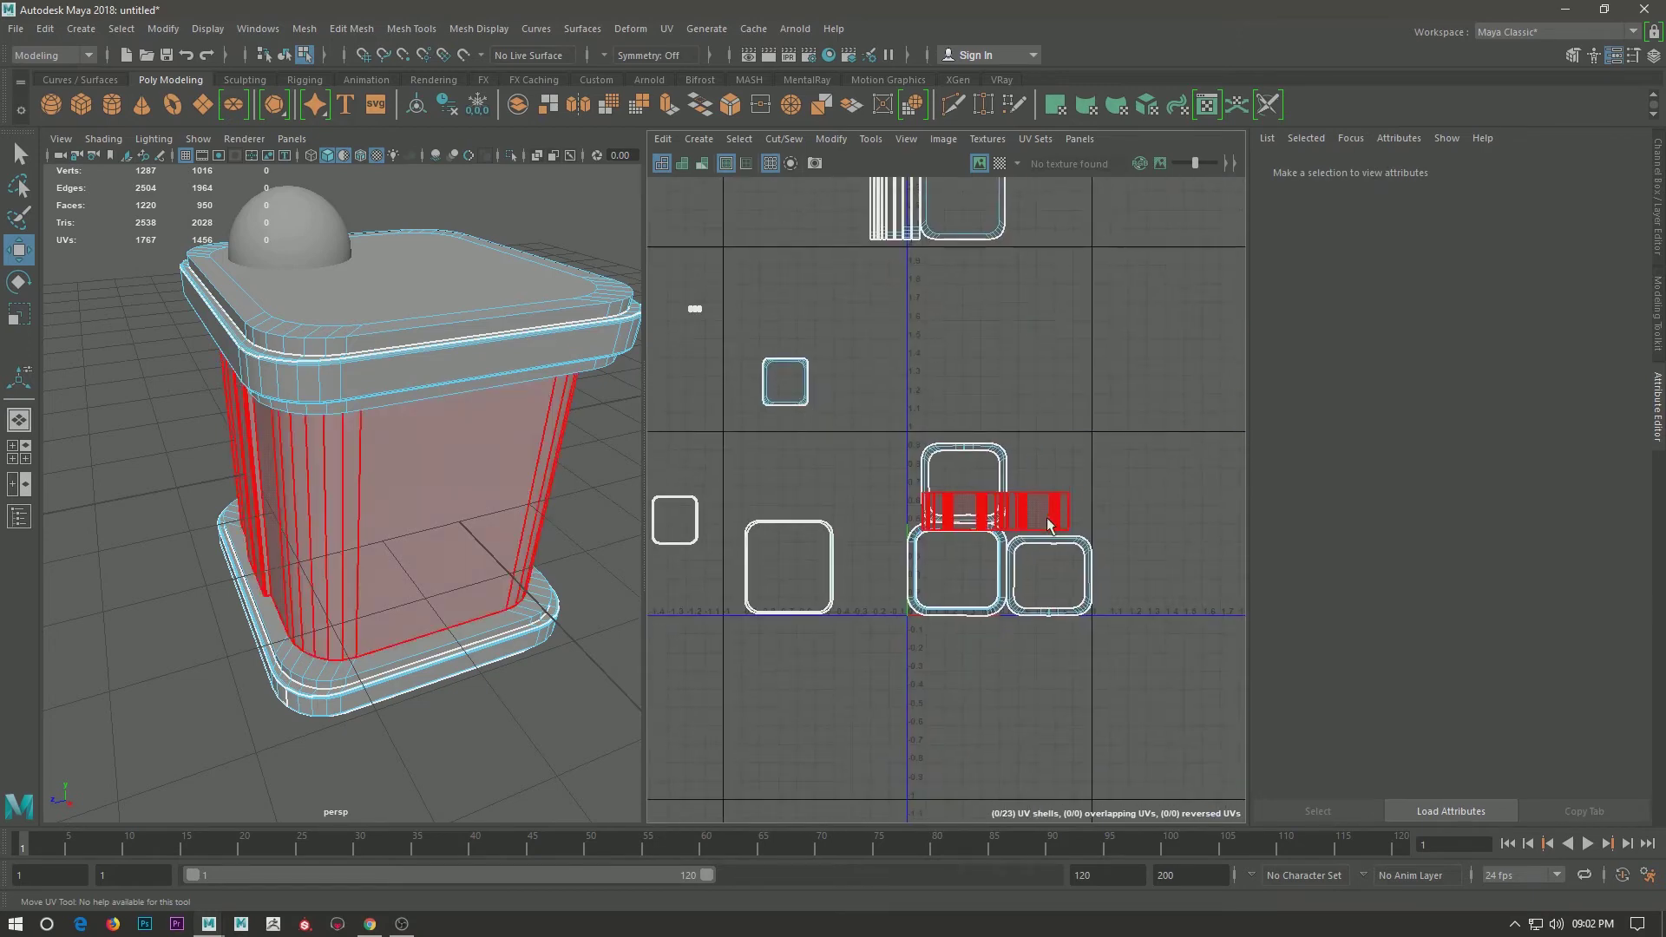
scroll(1153, 576, "up", 2)
scroll(1028, 464, "up", 3)
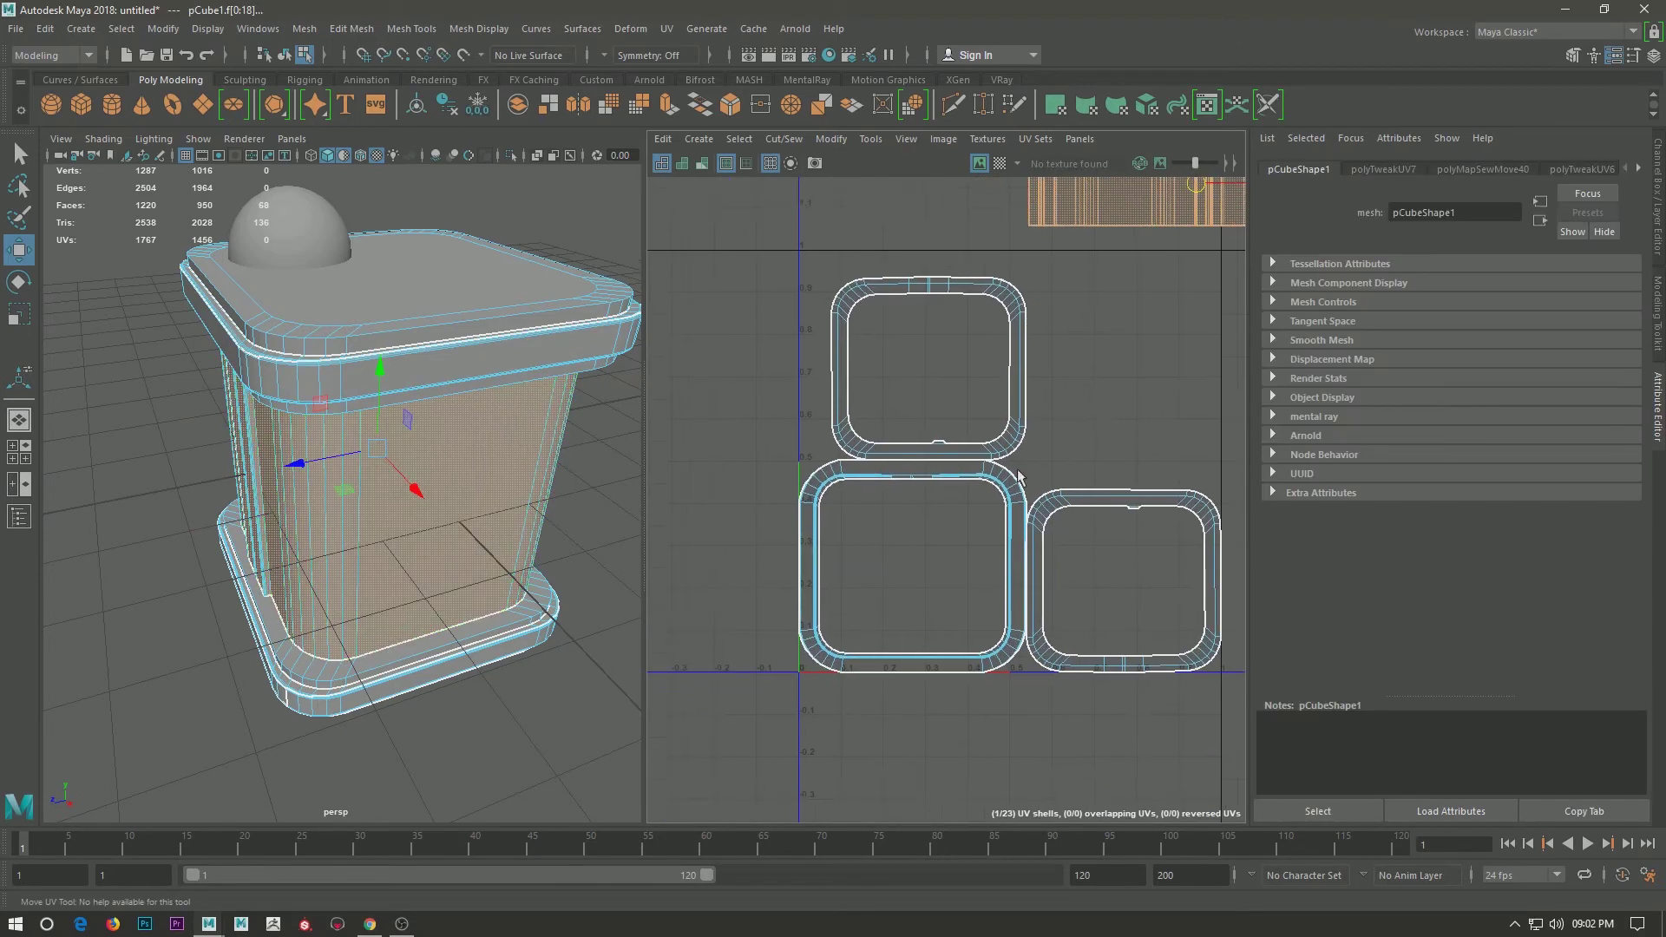
Frame the strip shells, try sewing them along one edge, then undo it.
key("f")
scroll(1063, 487, "up", 2)
left_click(911, 377)
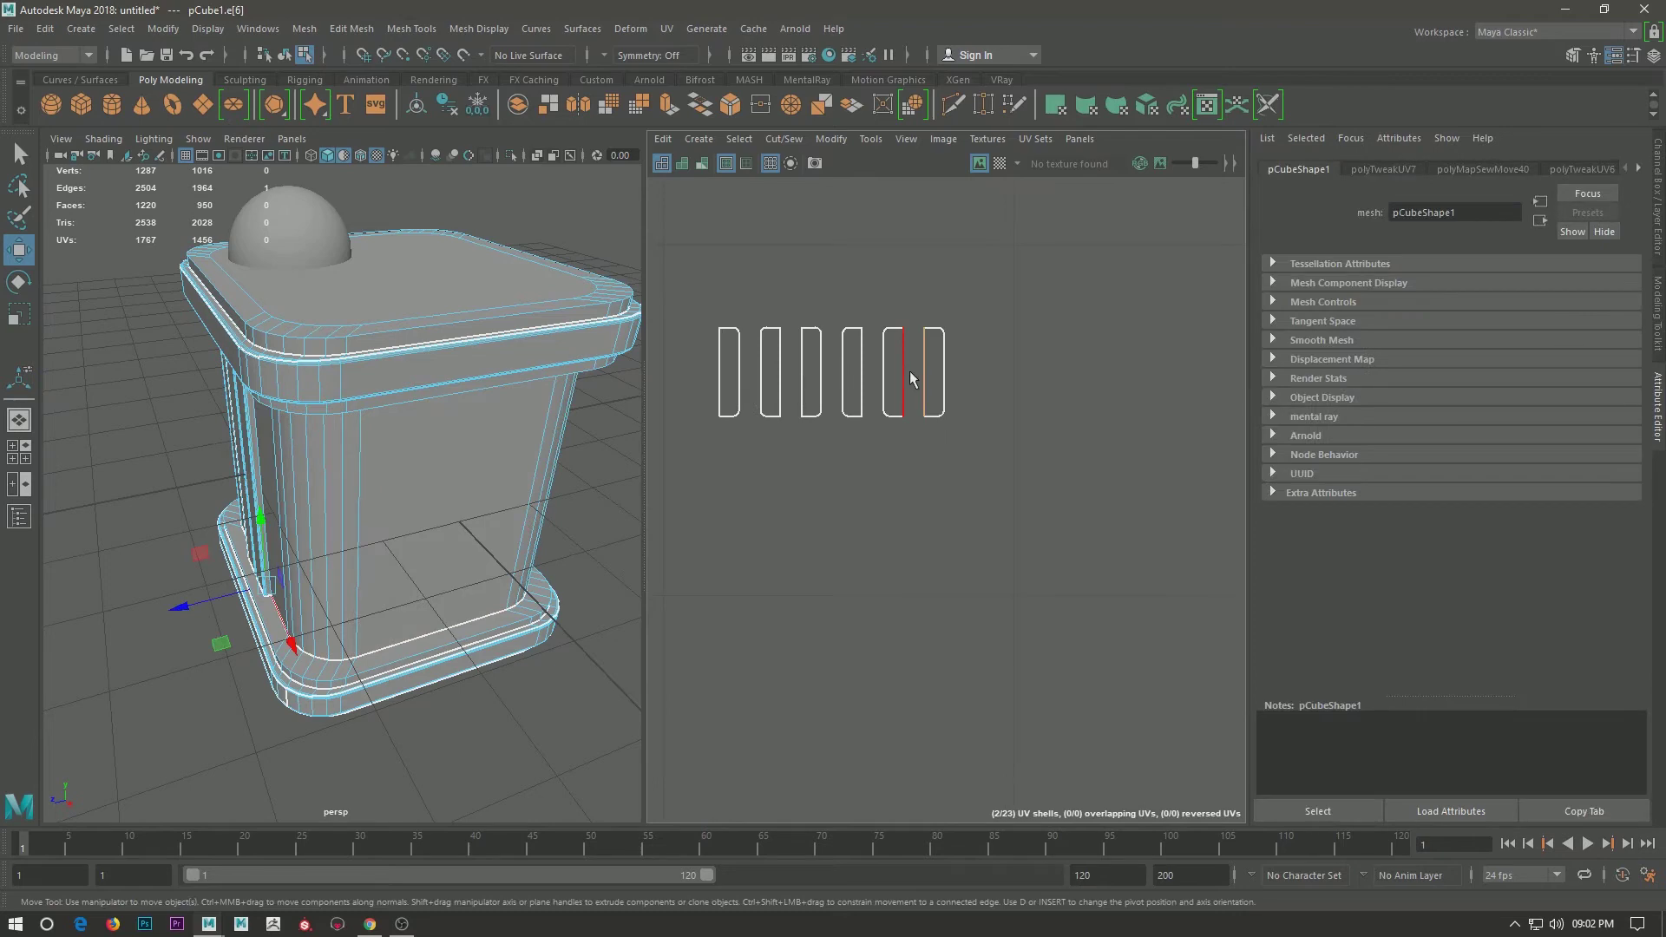
left_click(1038, 654)
scroll(1067, 603, "down", 3)
scroll(1116, 546, "up", 3)
scroll(1050, 423, "up", 3)
scroll(1029, 356, "down", 3)
scroll(1028, 373, "down", 3)
scroll(1024, 399, "up", 1)
scroll(1045, 415, "up", 5)
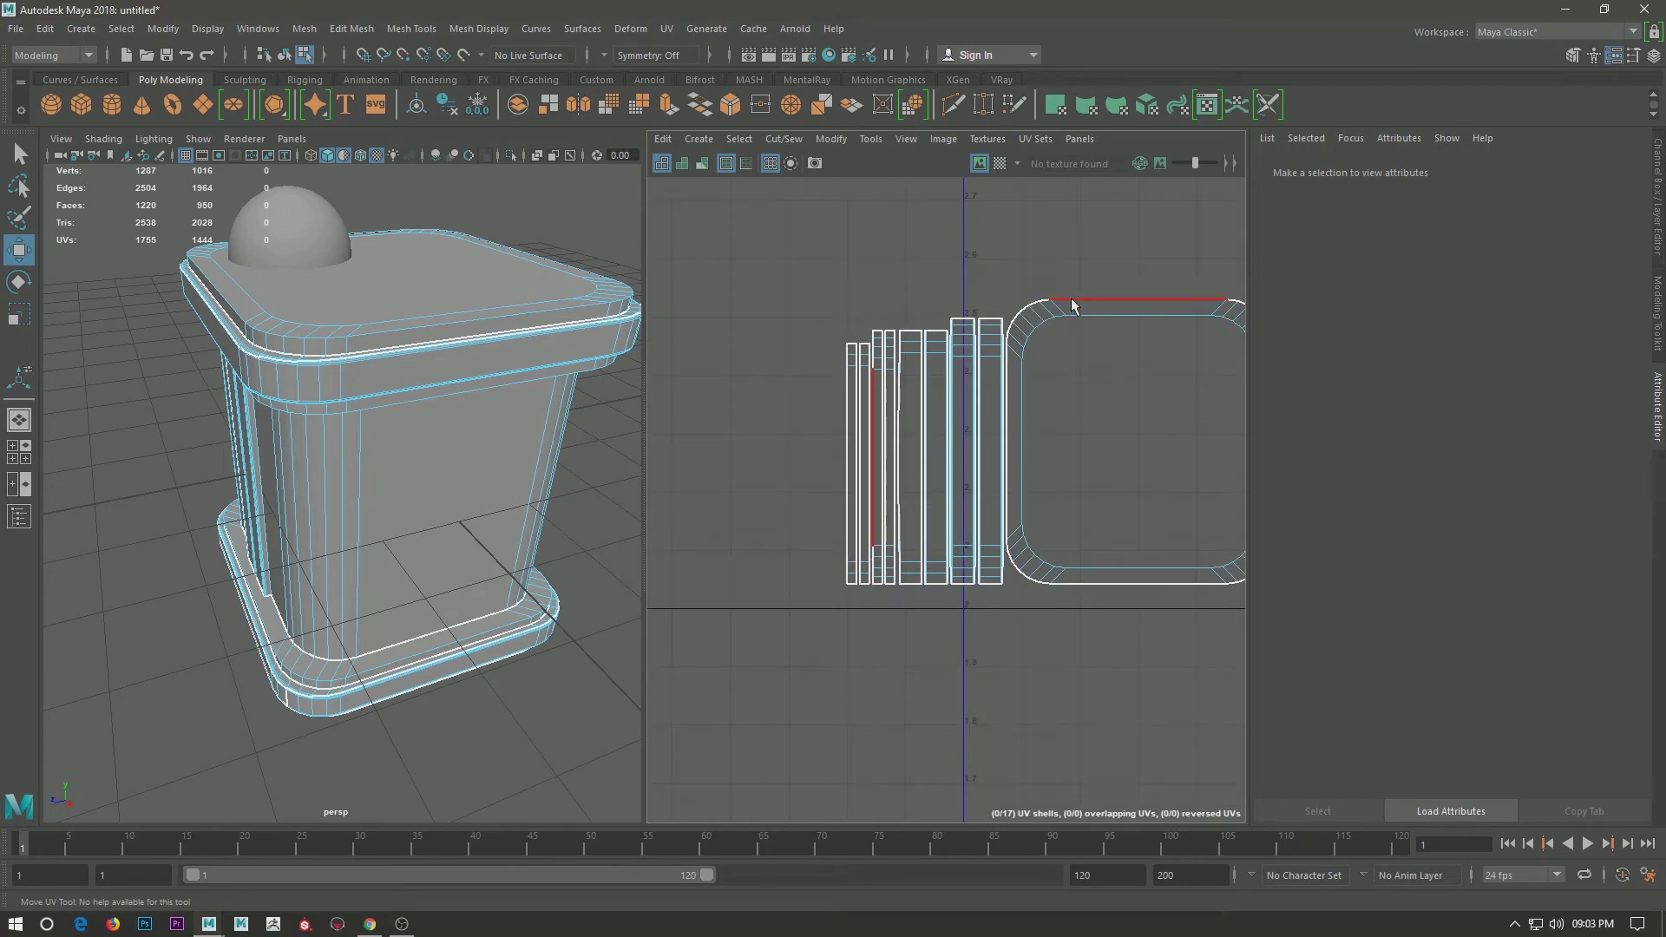
key("ctrl+z")
Sew the strips around the second square shell's top border edge.
left_click(1169, 310)
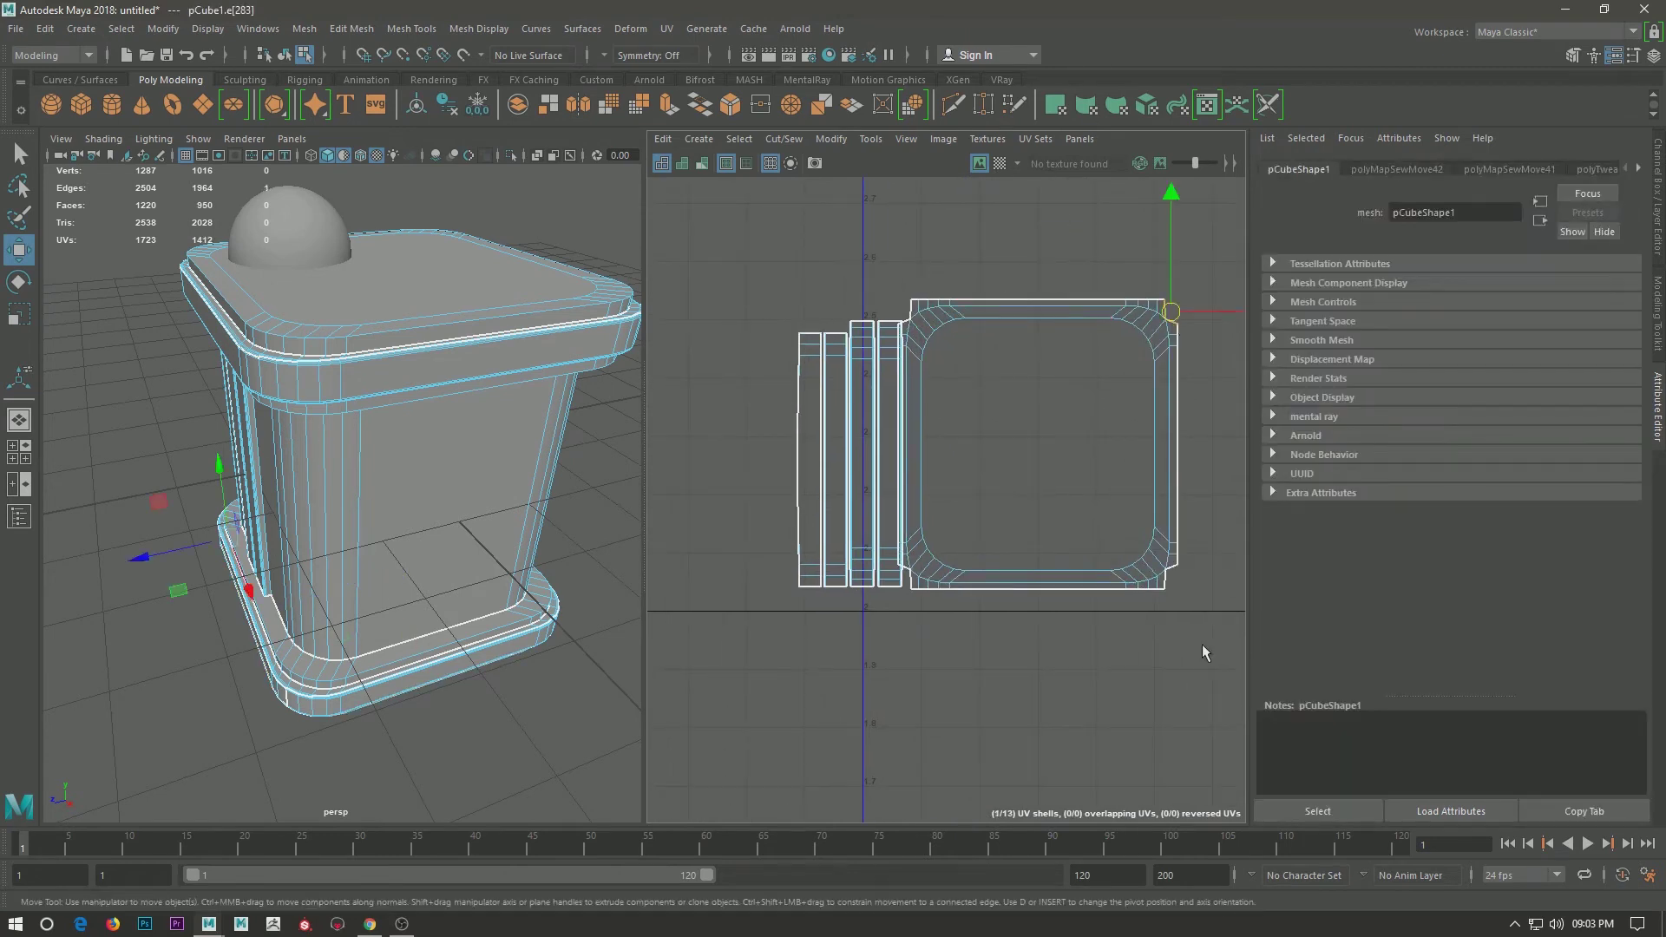
left_click(1030, 420)
scroll(907, 447, "down", 4)
scroll(909, 564, "up", 3)
left_click(880, 561)
right_click_drag(880, 560, 904, 408, "shift")
scroll(920, 459, "up", 3)
scroll(919, 696, "up", 3)
scroll(955, 521, "up", 2)
left_click(963, 473)
left_click(1044, 618)
scroll(1043, 618, "down", 5)
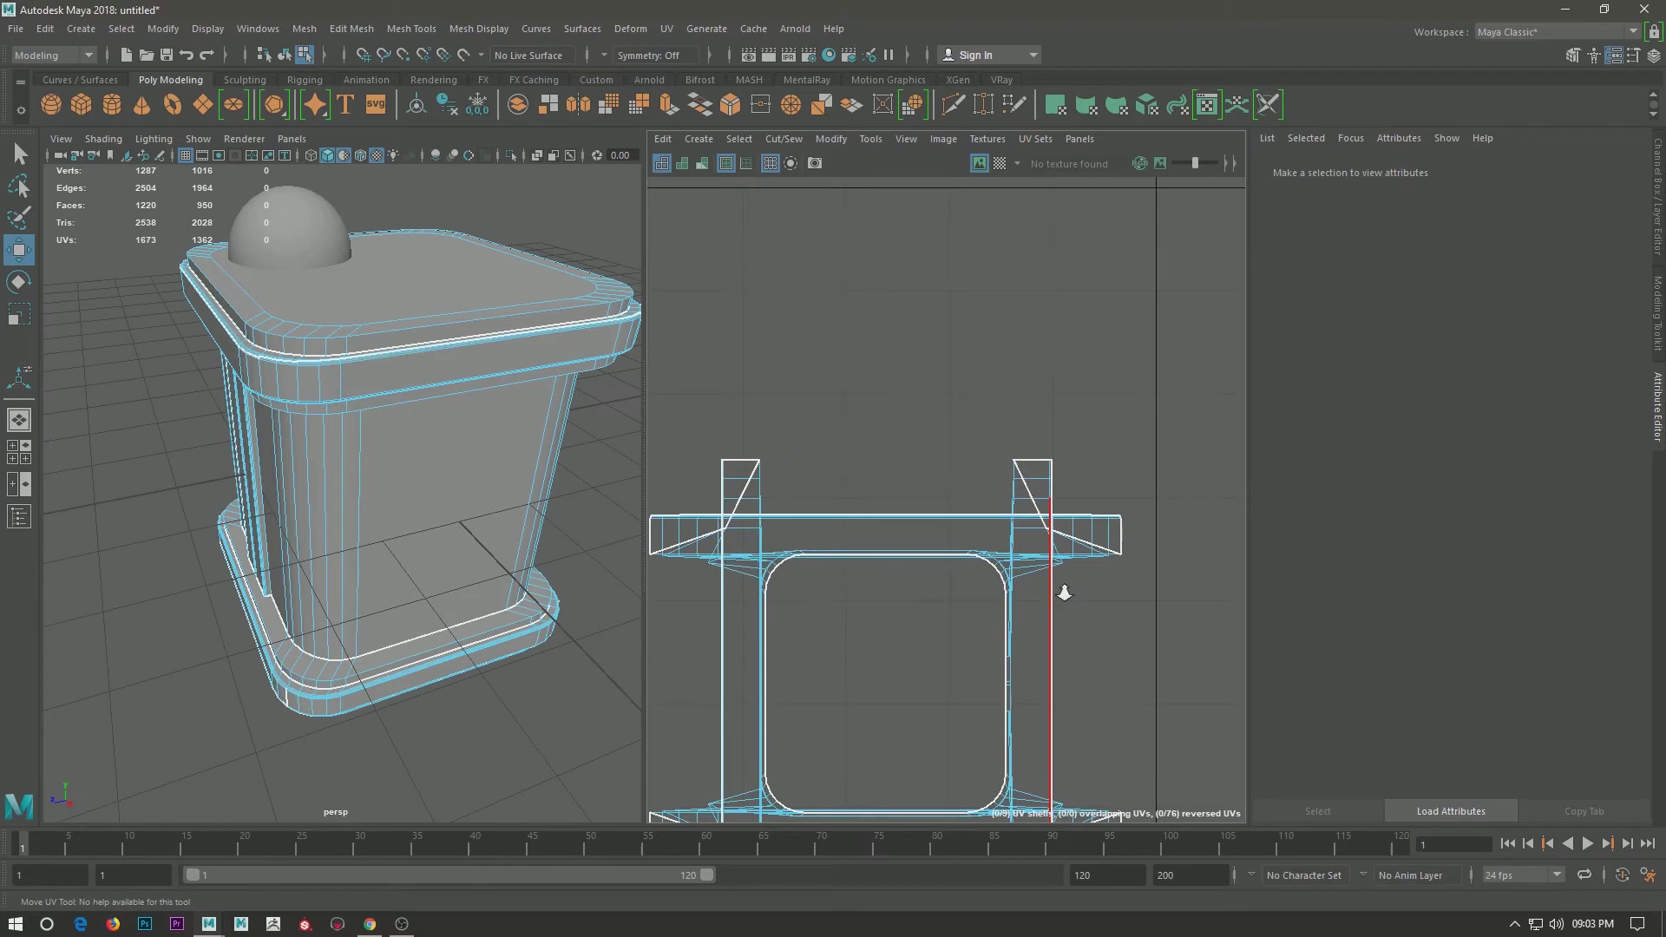
scroll(1064, 584, "down", 2)
Sew the top-left, top-right and bottom-left corner strips onto the shell.
left_click(902, 570)
right_click_drag(903, 570, 903, 421, "shift")
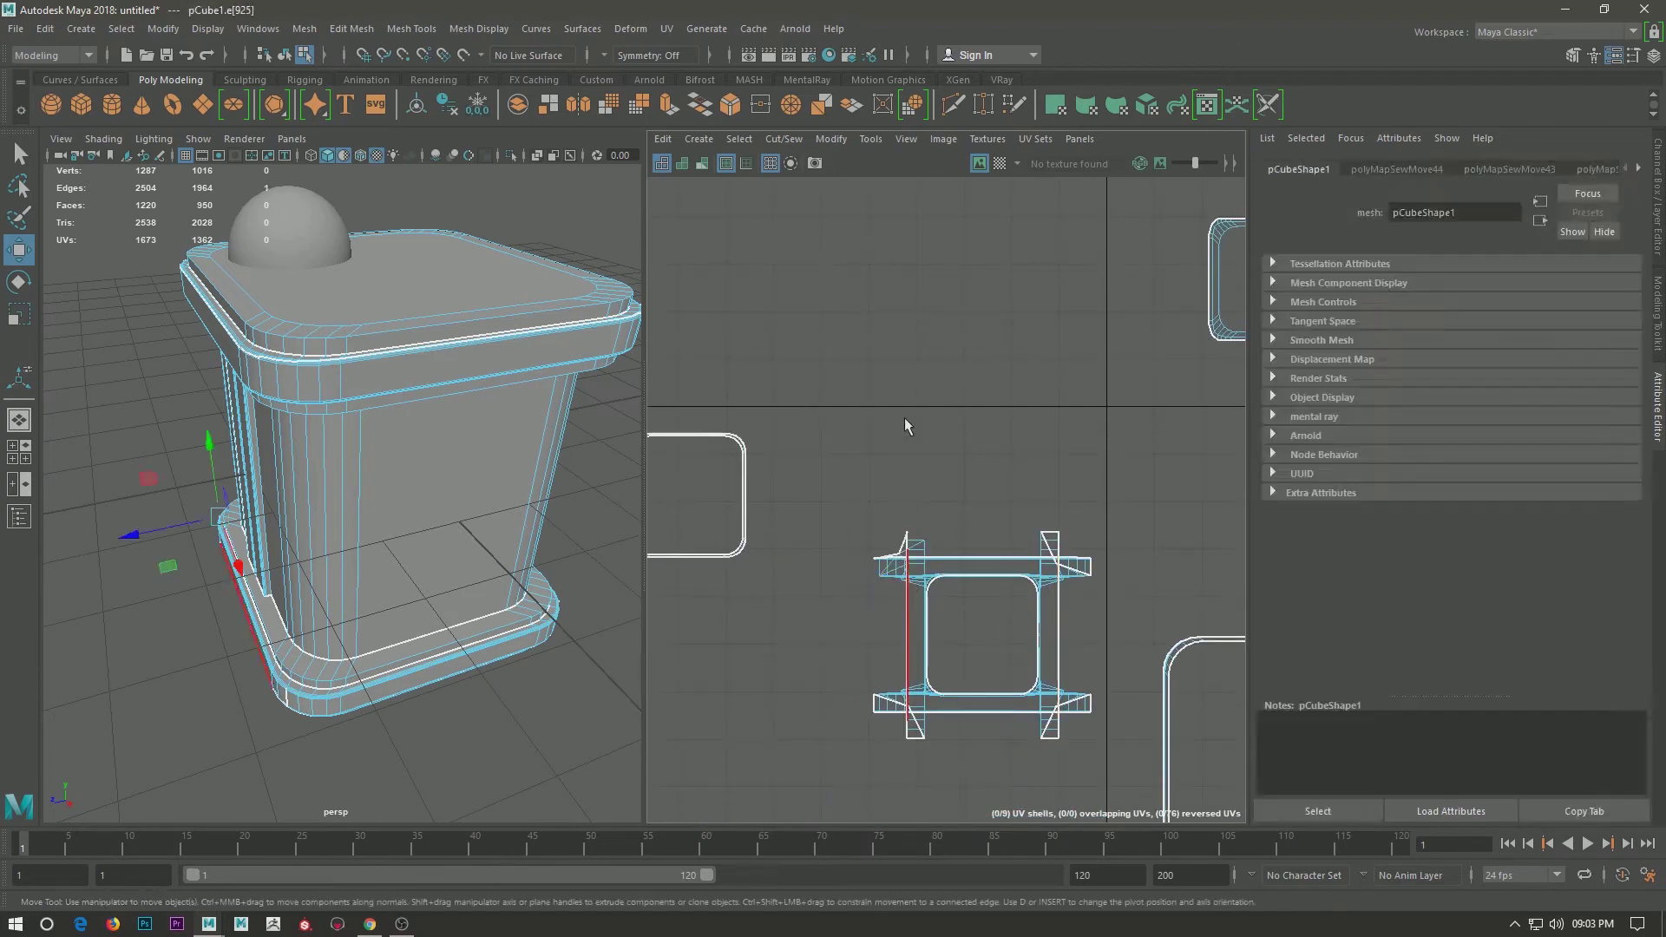
left_click(1050, 549)
right_click_drag(1050, 549, 1072, 607, "shift")
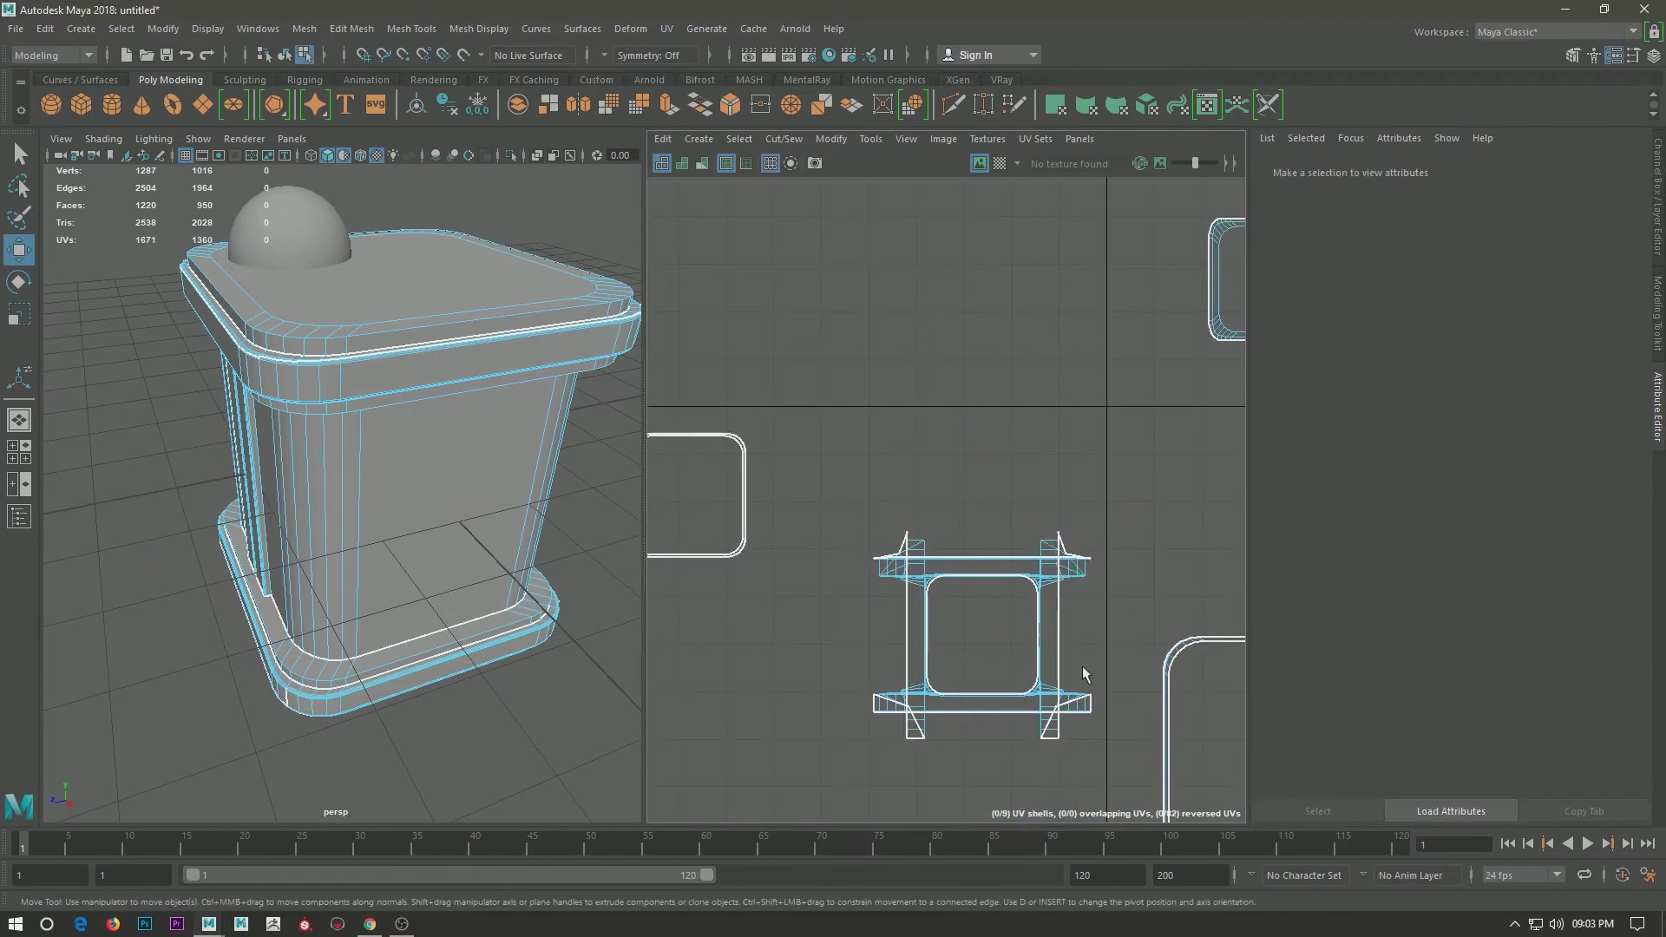
left_click(914, 720)
right_click_drag(914, 720, 954, 764, "shift")
Sew the top-right, bottom-left and top-left corner spikes closed.
left_click(1074, 566)
right_click_drag(1074, 566, 1085, 556, "shift")
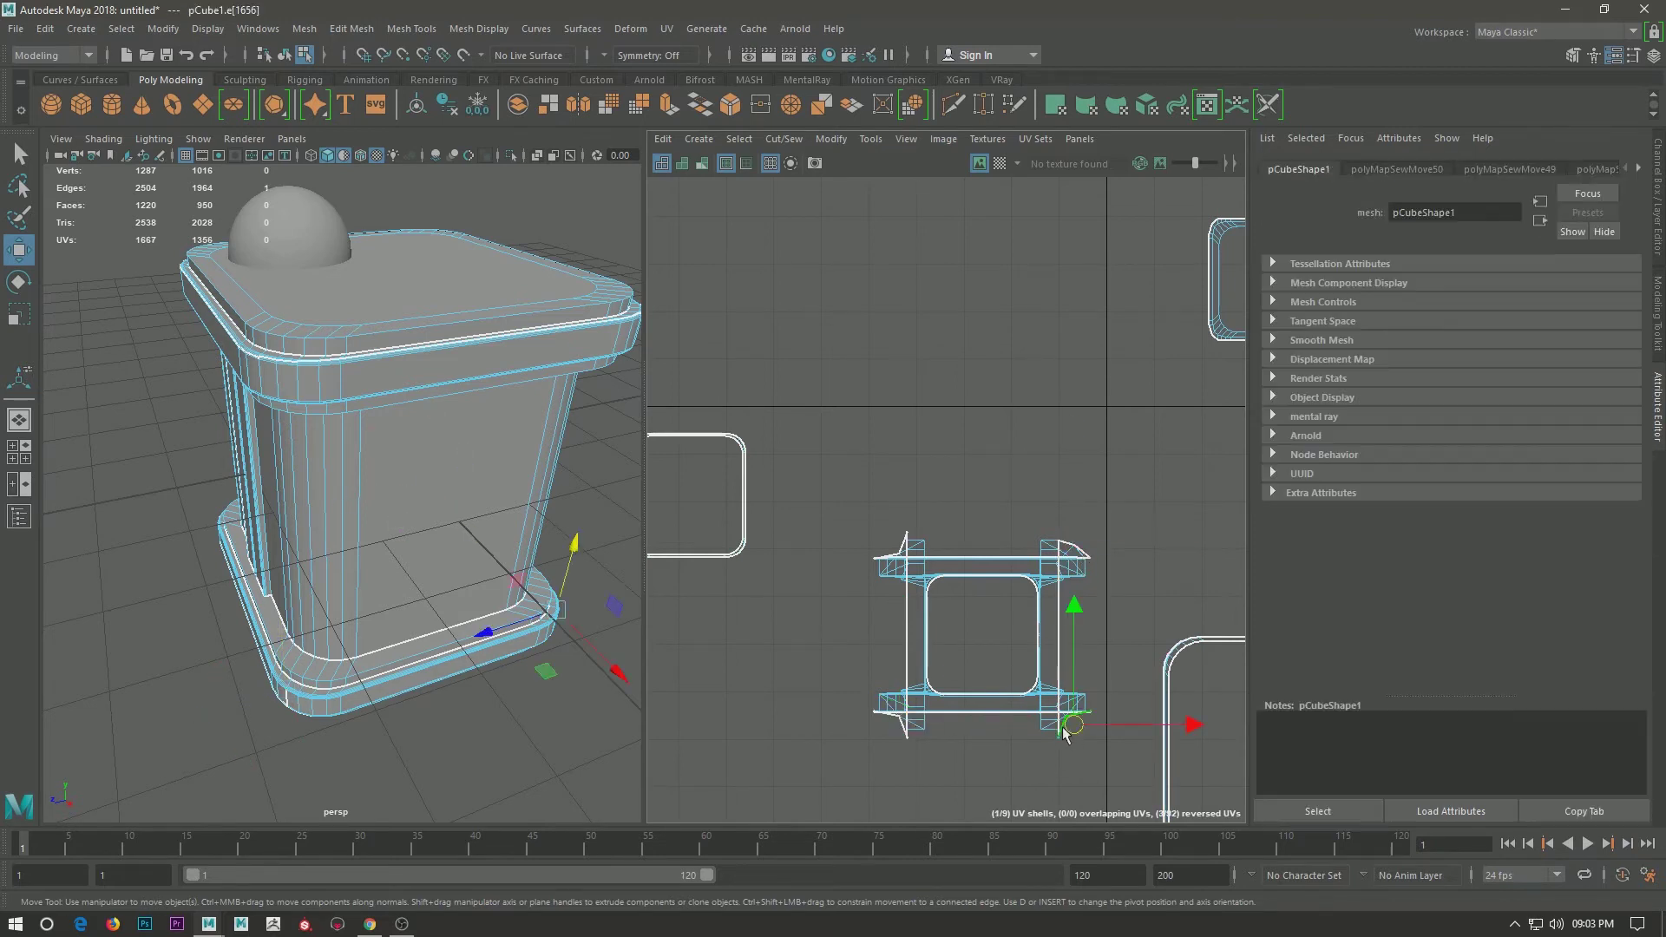
left_click(900, 743)
right_click_drag(900, 742, 928, 764, "shift")
left_click(883, 550)
right_click_drag(883, 550, 893, 514, "shift")
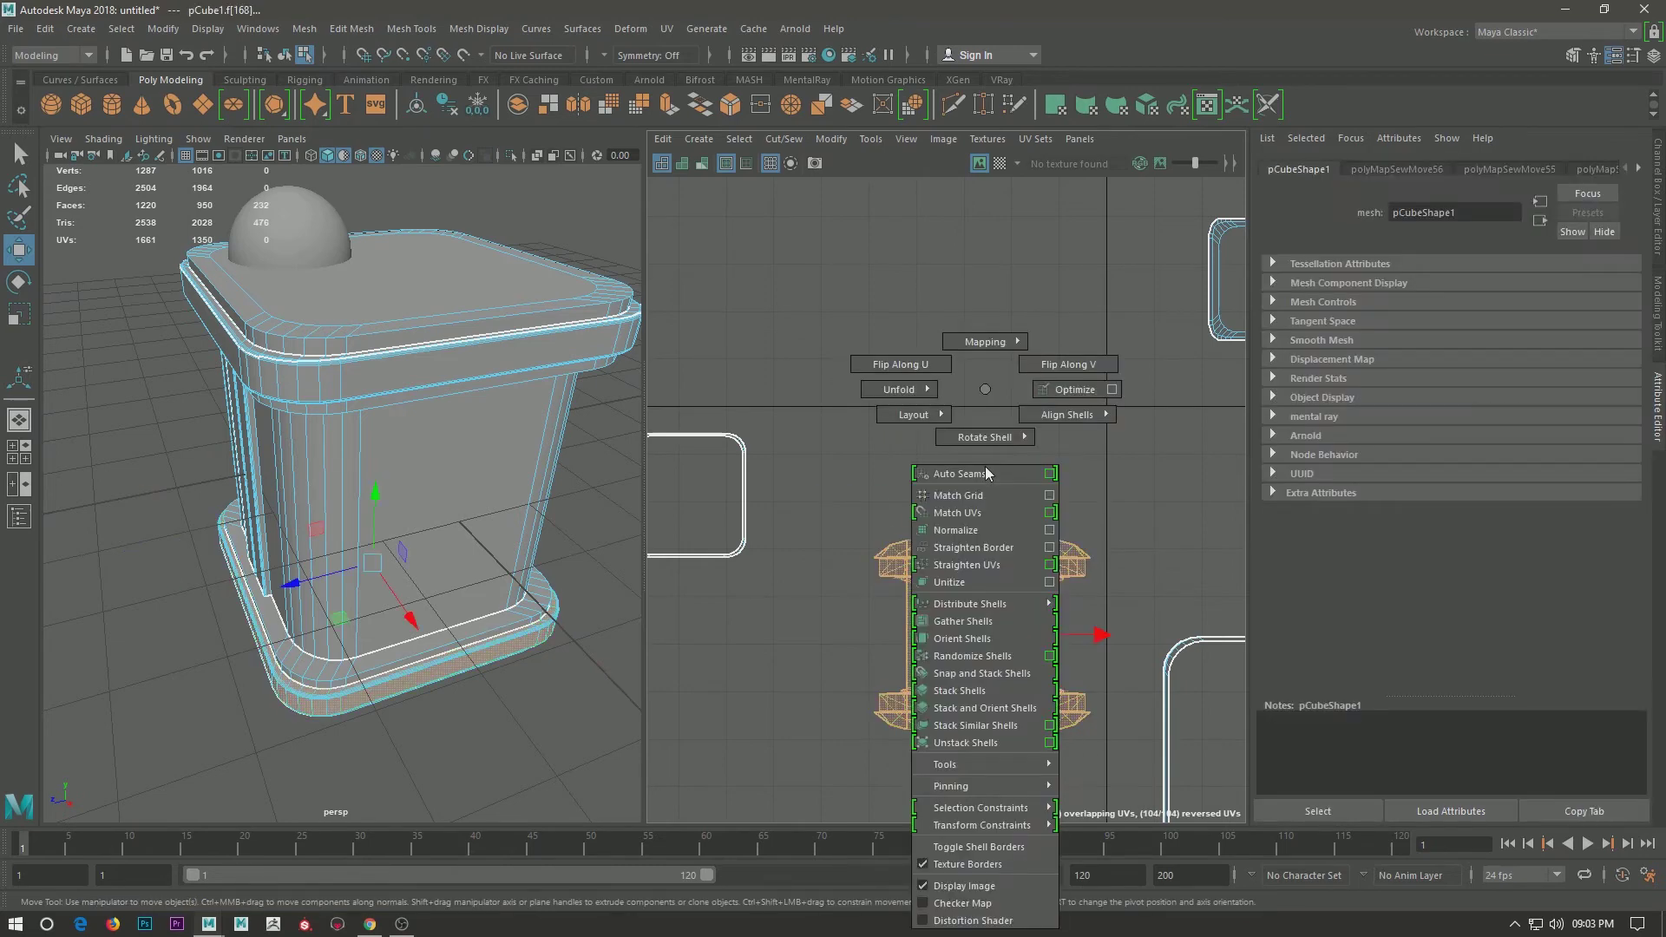
Select the big combined shell and move it away to the upper left.
right_click_drag(985, 555, 816, 388, "shift")
scroll(996, 540, "down", 5)
right_click_drag(933, 329, 982, 451, "shift")
left_click_drag(1124, 465, 741, 257)
scroll(892, 417, "down", 3)
left_click(1026, 386)
Pack all nine container UV shells into the unit square with Layout UVs.
left_click_drag(685, 360, 1120, 624)
right_click_drag(986, 373, 949, 420, "shift")
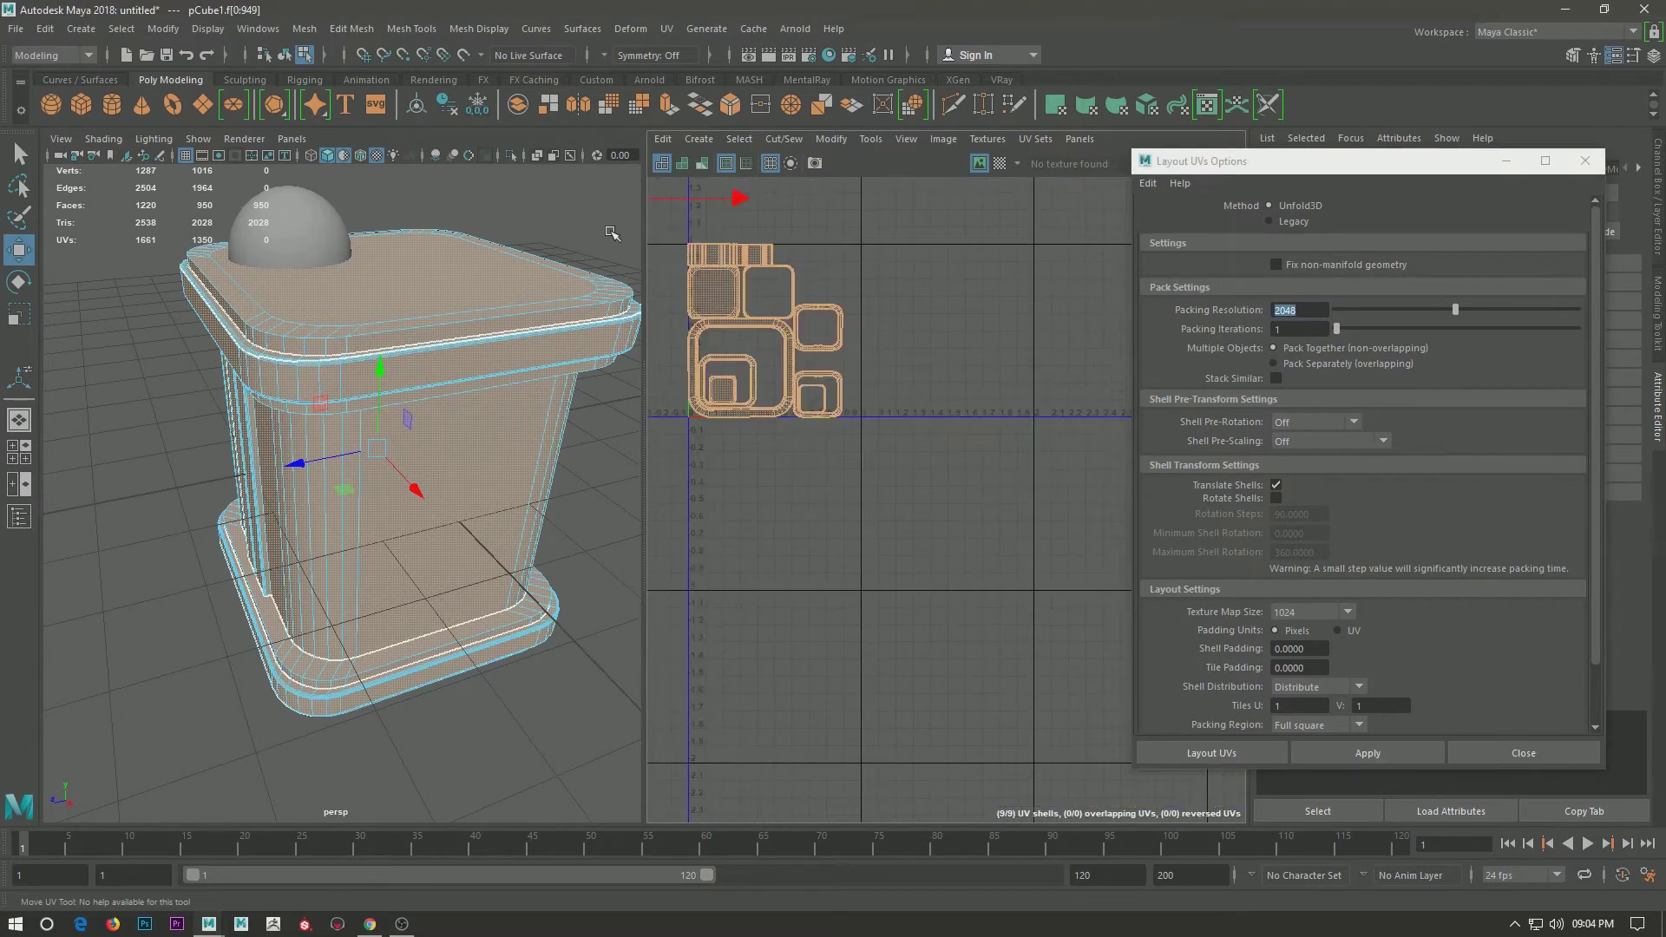
scroll(1019, 347, "up", 6)
left_click(1020, 347)
scroll(1020, 347, "down", 3)
Move the packed shells to the origin and stretch the long strip full-width above them.
left_click_drag(1023, 364, 806, 577)
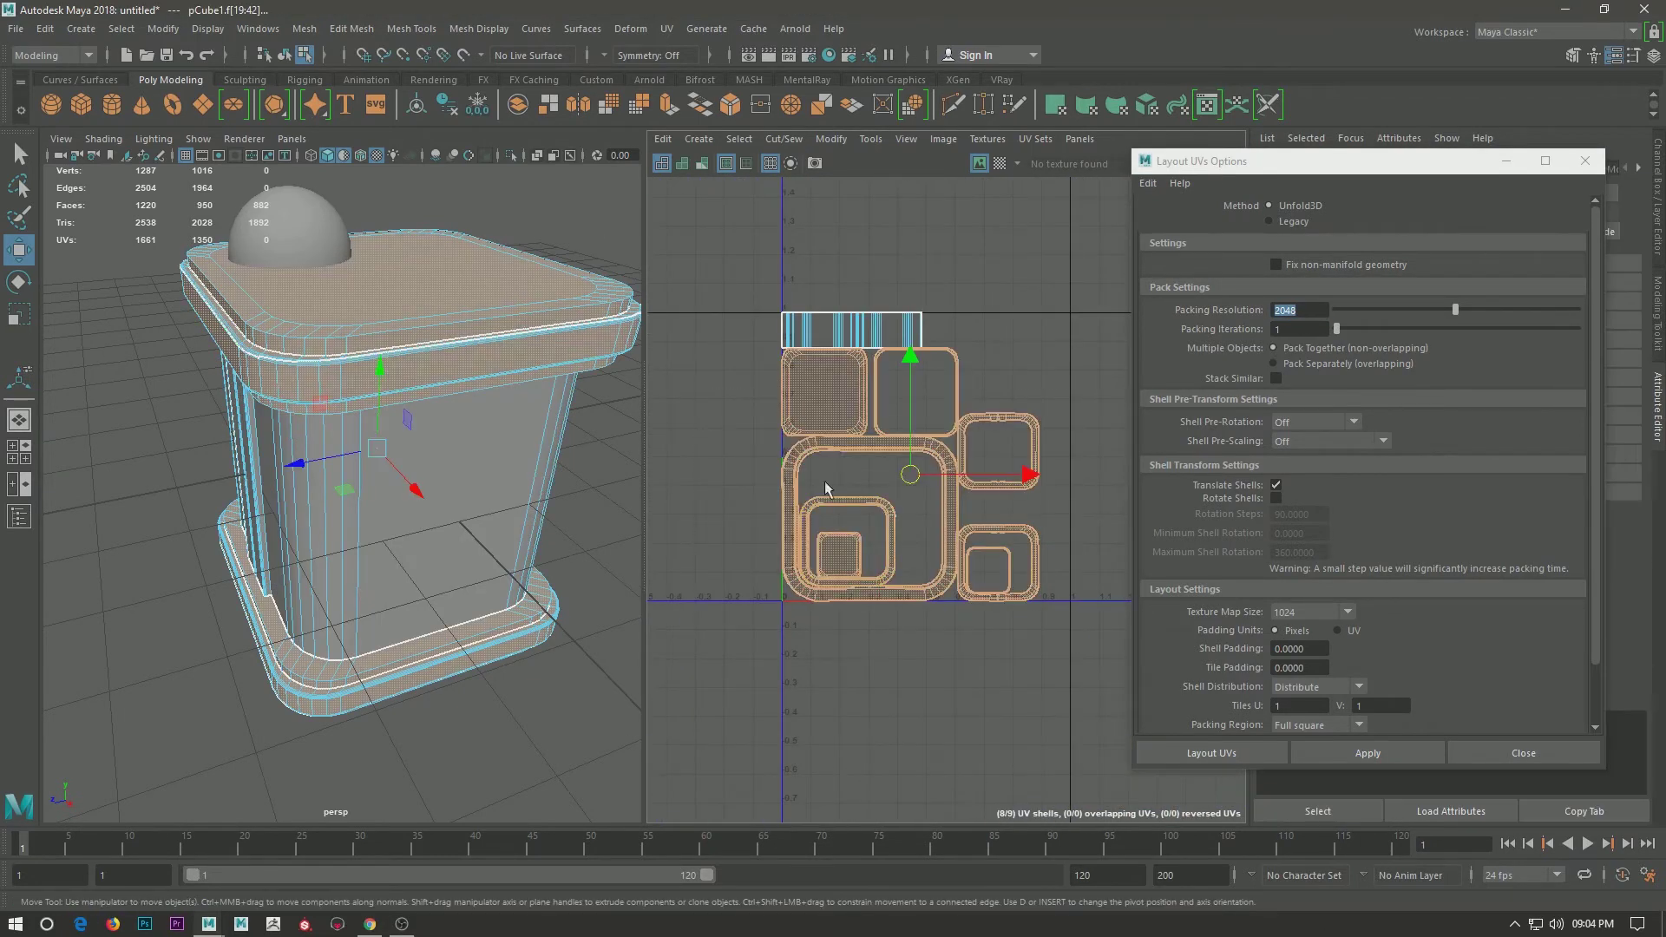
key("r")
left_click_drag(885, 480, 852, 513)
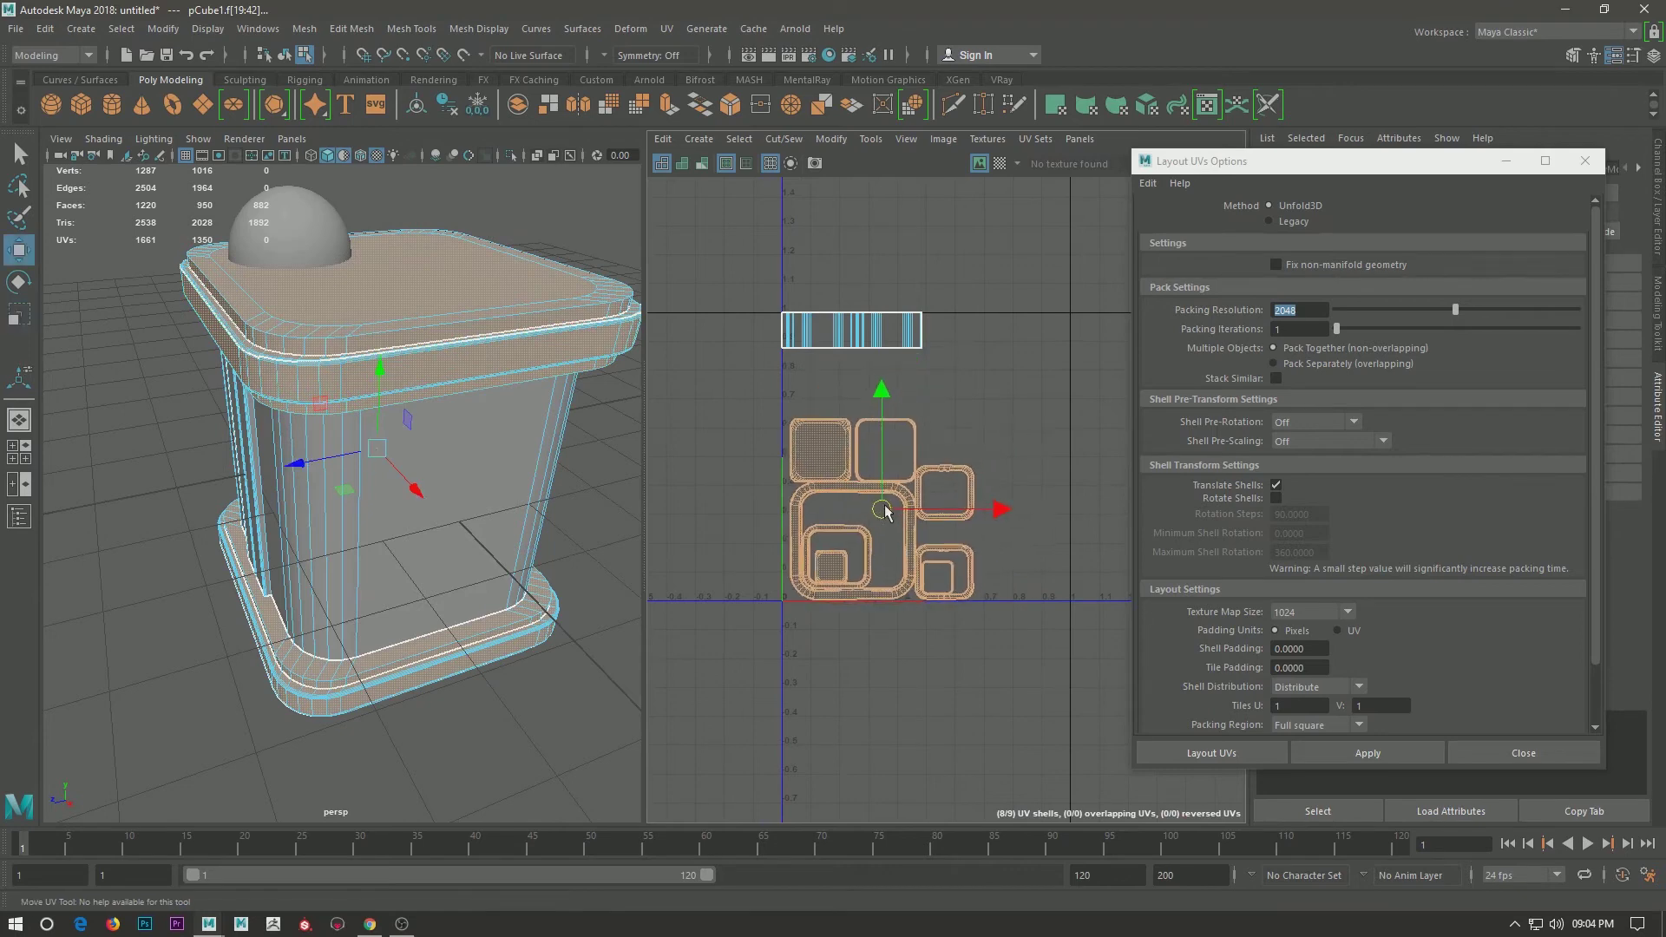
left_click(882, 304)
mouse_move(851, 330)
left_mouse_down()
mouse_move(902, 331)
mouse_move(912, 375)
mouse_move(935, 379)
left_mouse_up()
key("w")
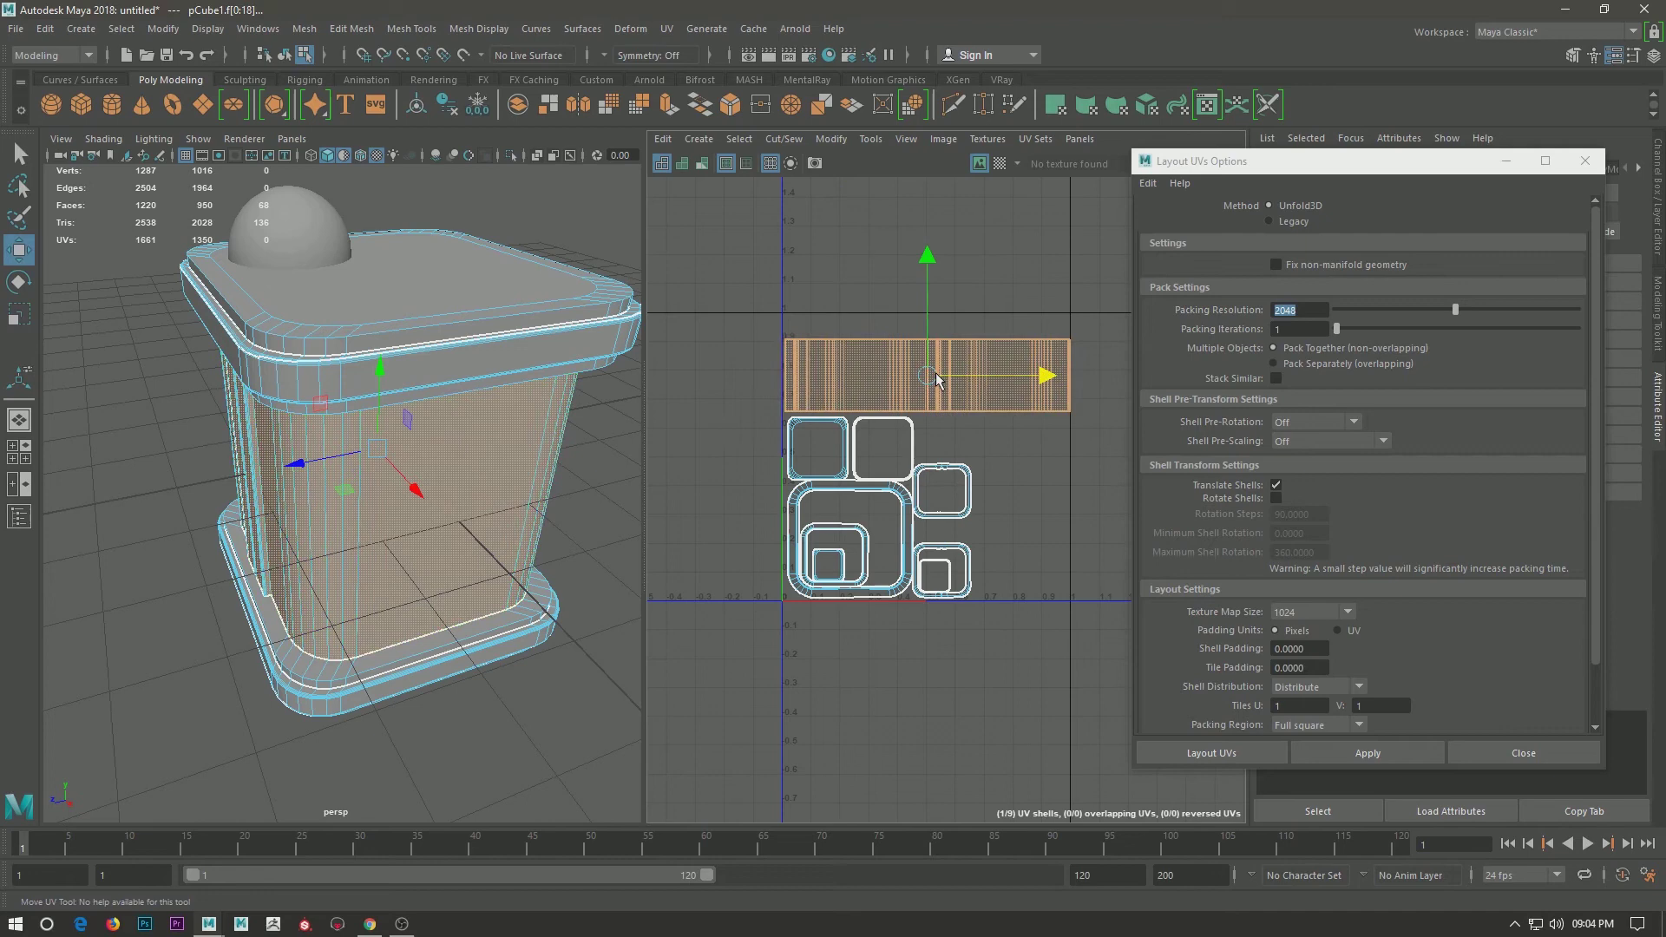
right_click_drag(191, 434, 200, 381)
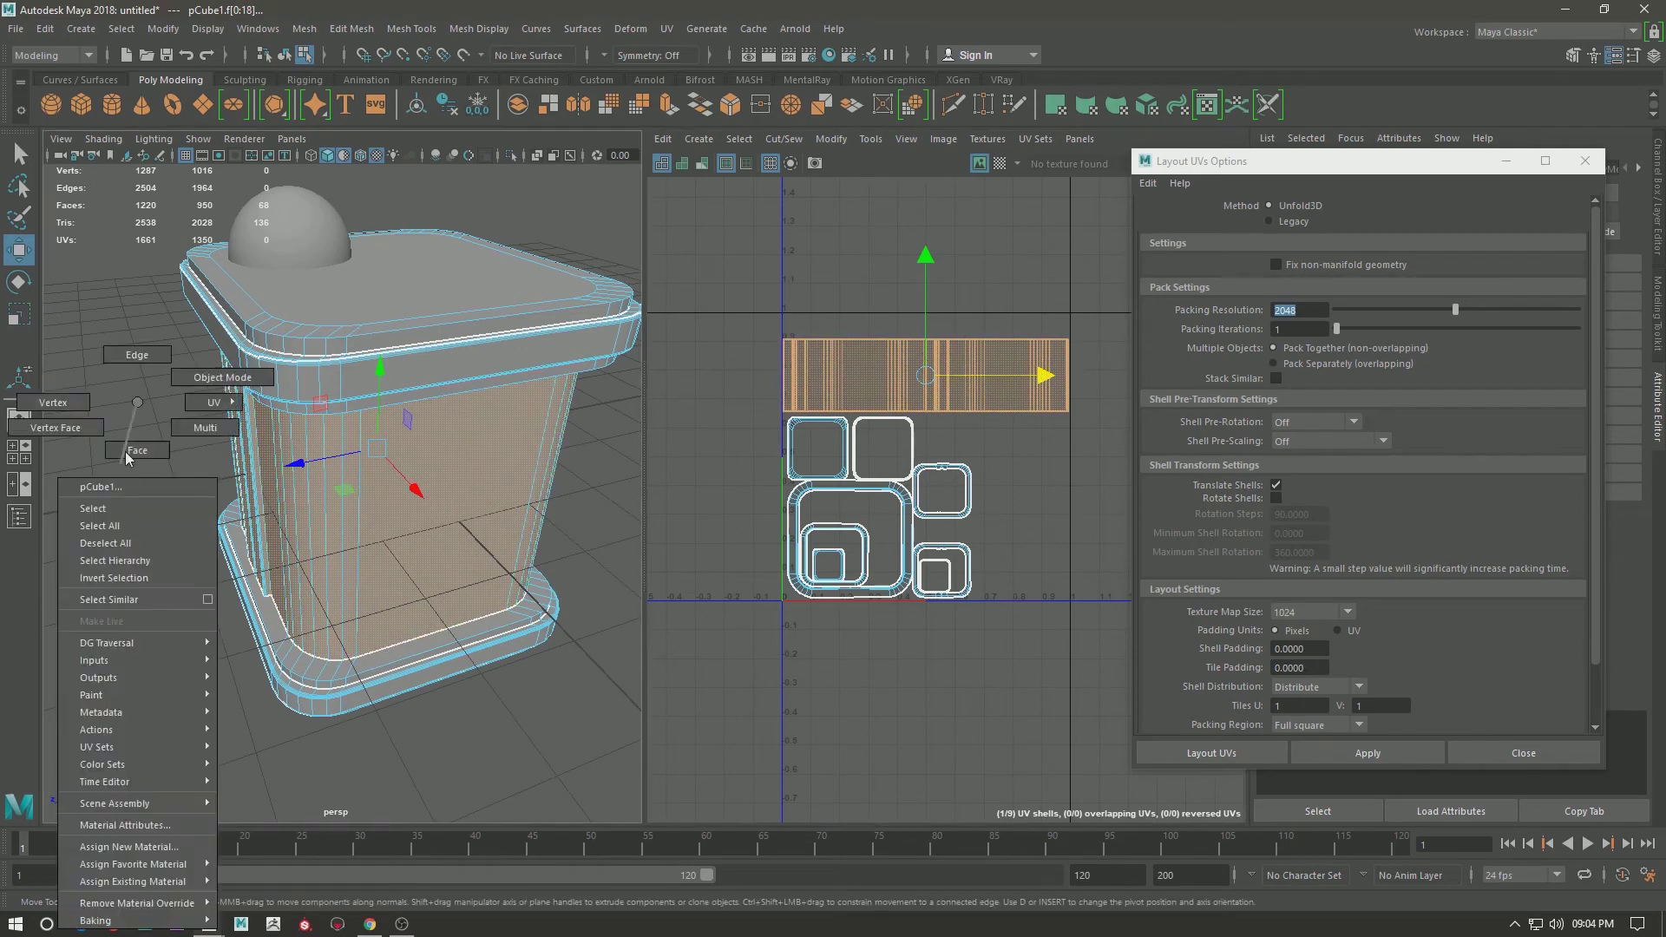
left_click(1523, 753)
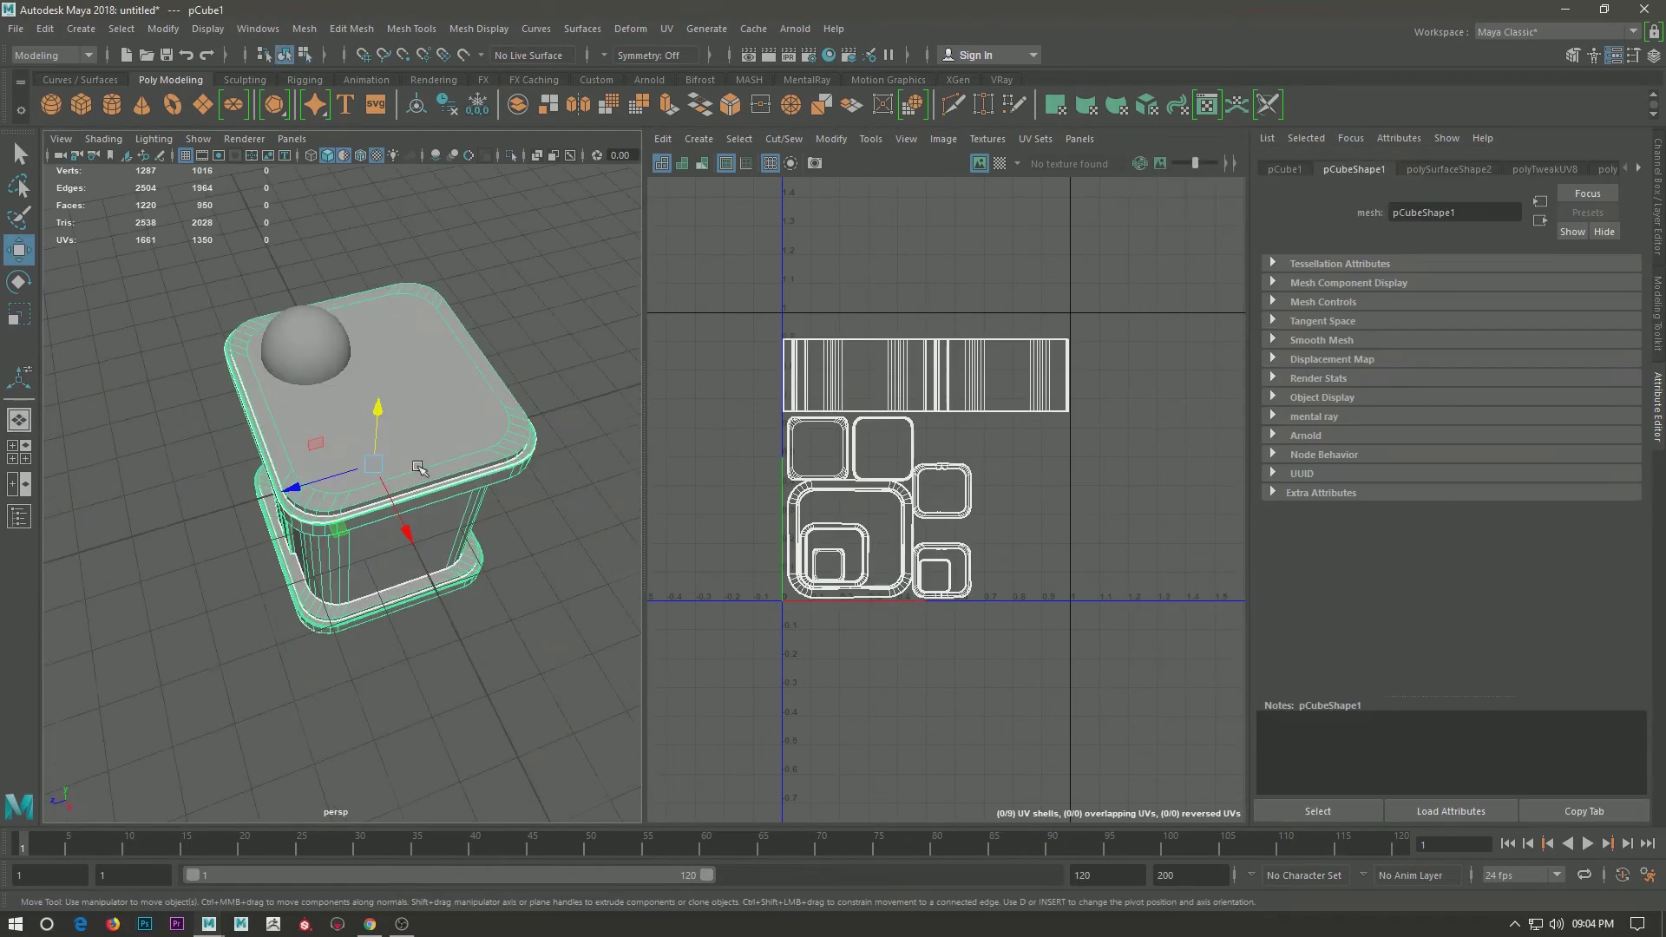
Show wireframe on shaded and arrange four dome copies in the viewport.
left_click(316, 157)
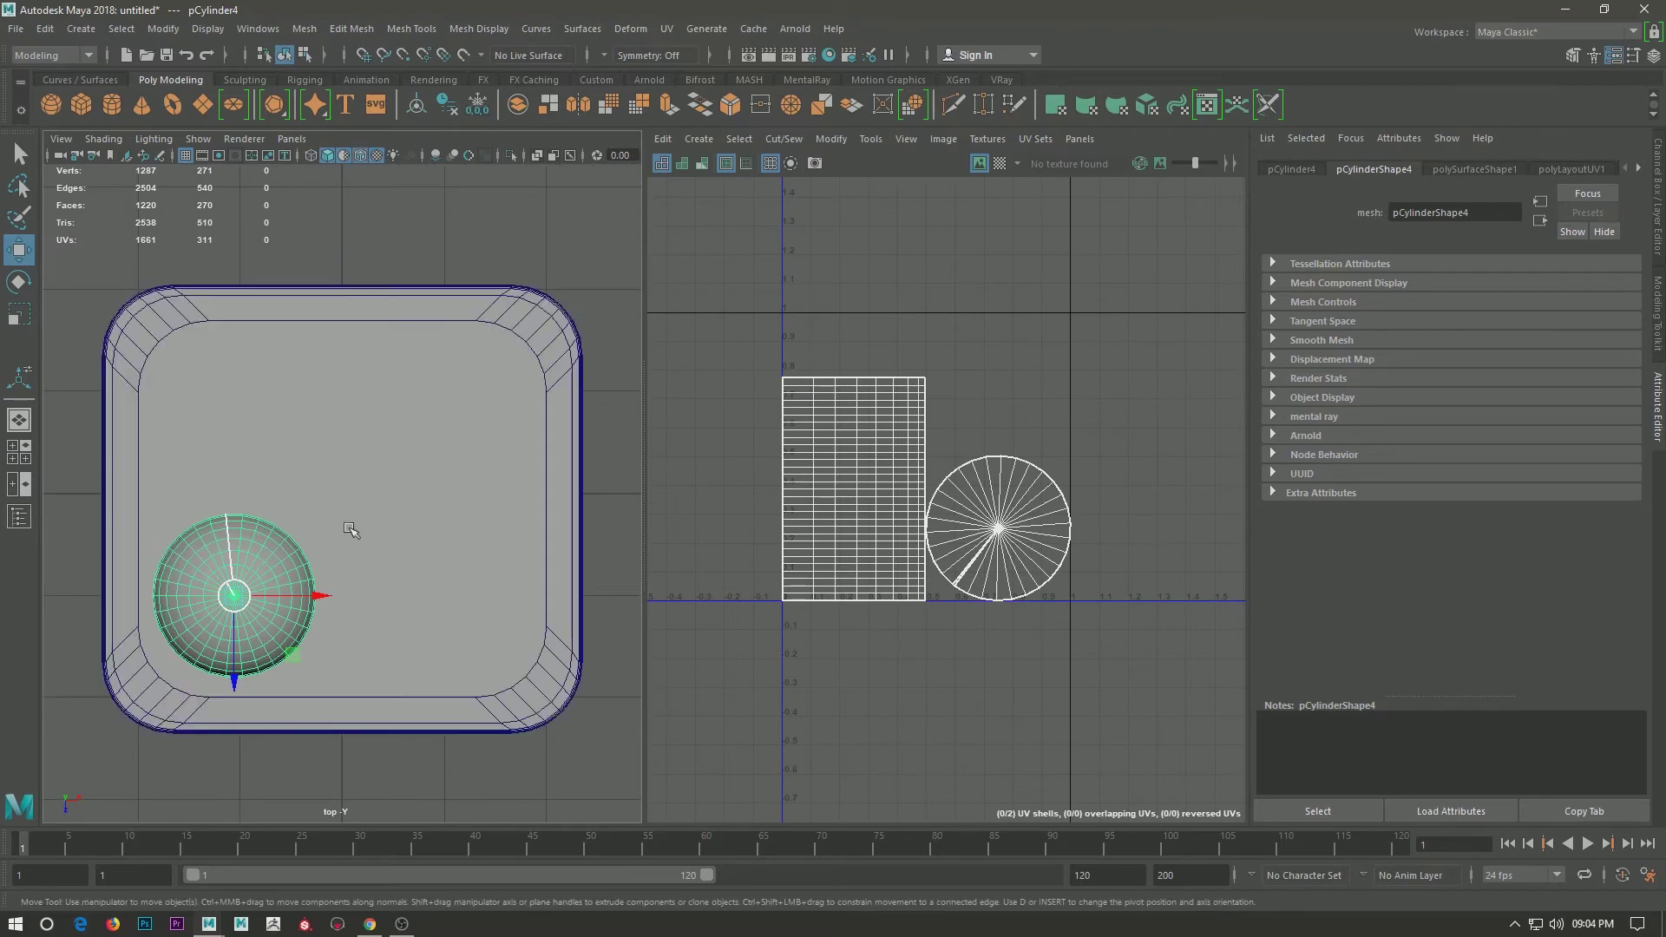
left_click_drag(295, 595, 508, 595, "shift")
left_click(291, 591, "shift")
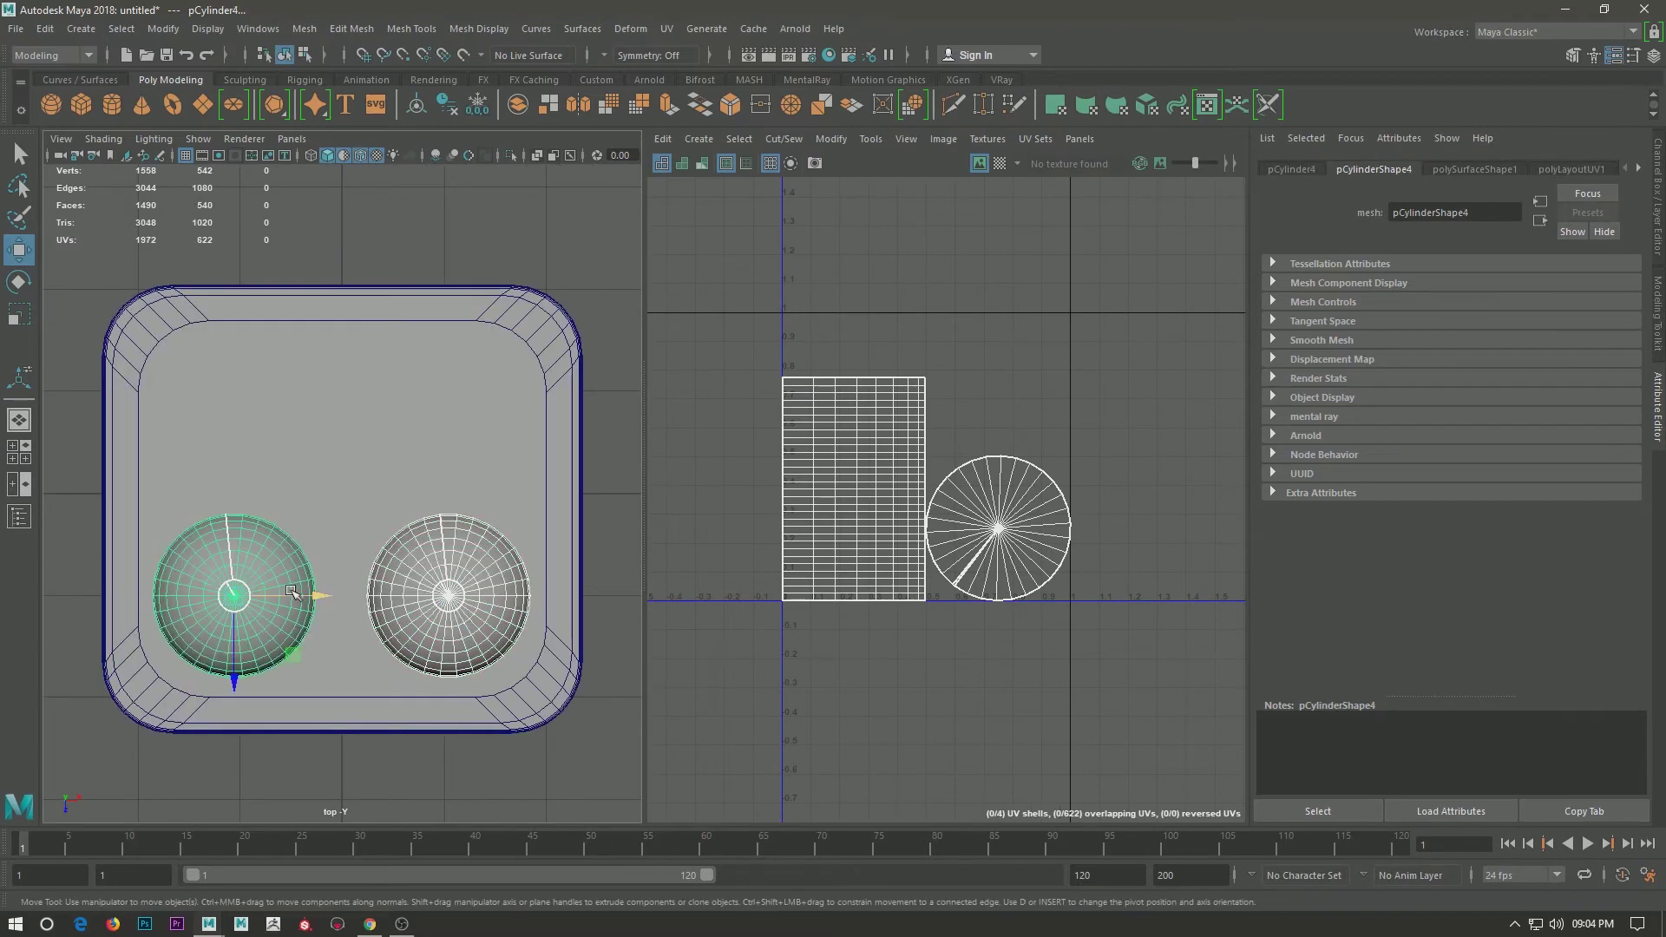
left_click_drag(216, 688, 237, 505, "shift")
key("q")
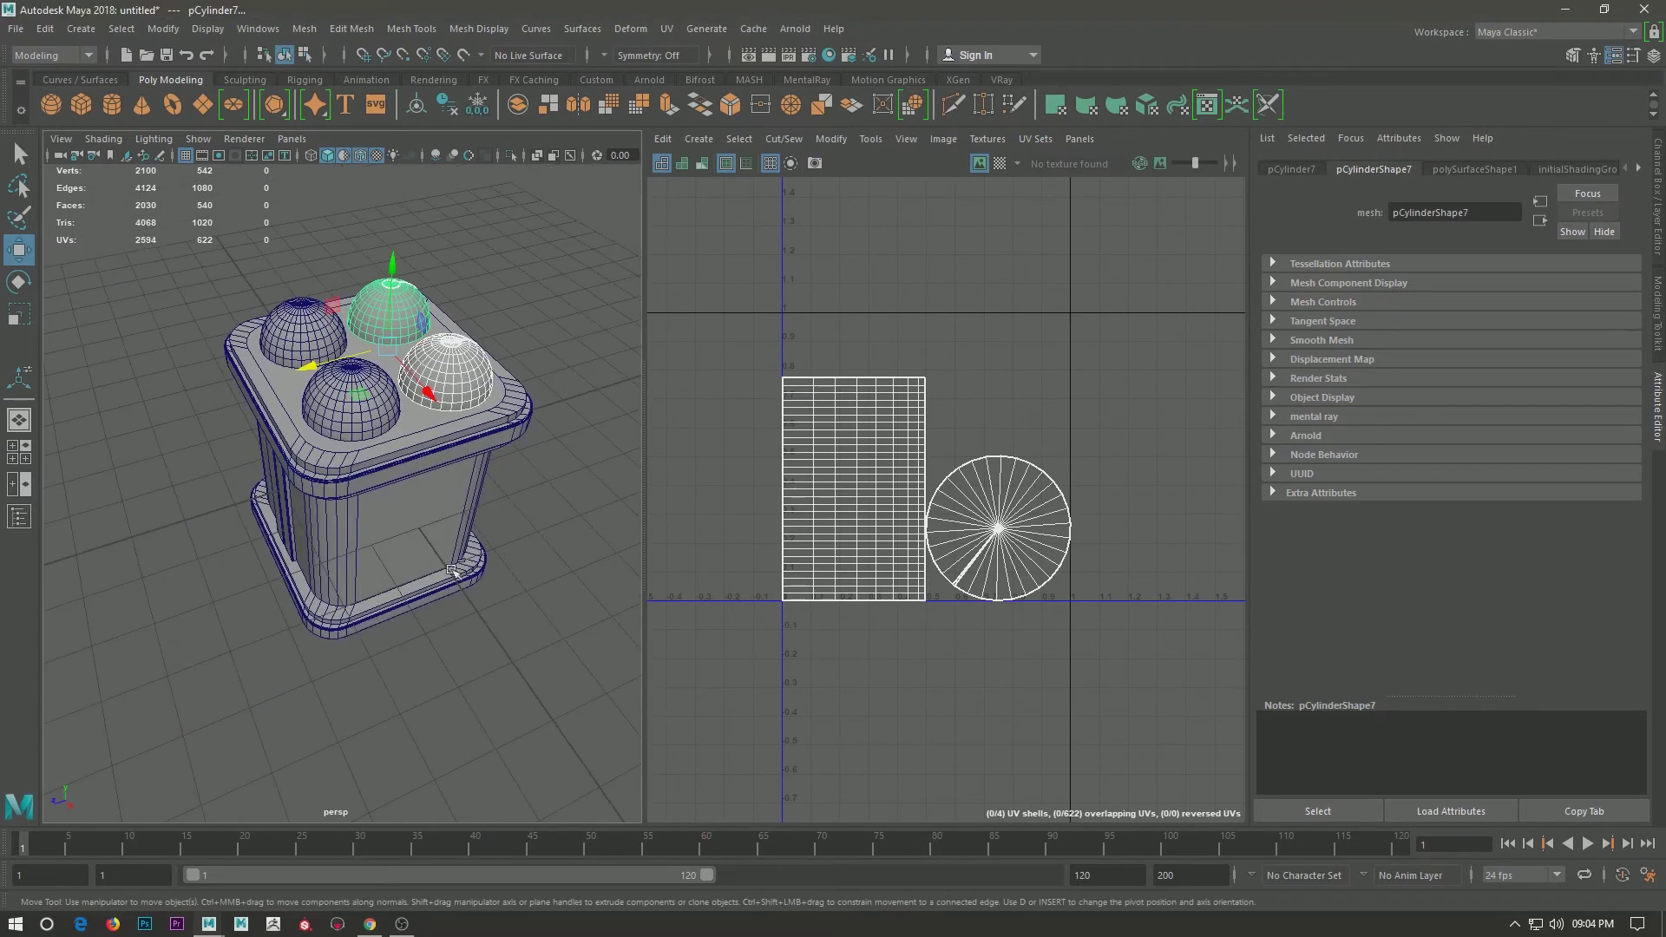
Create a new Container folder inside Desktop\Work from the Save Scene As dialog.
key("ctrl+shift+s")
left_click(555, 242)
double_click(649, 241)
right_click(763, 434)
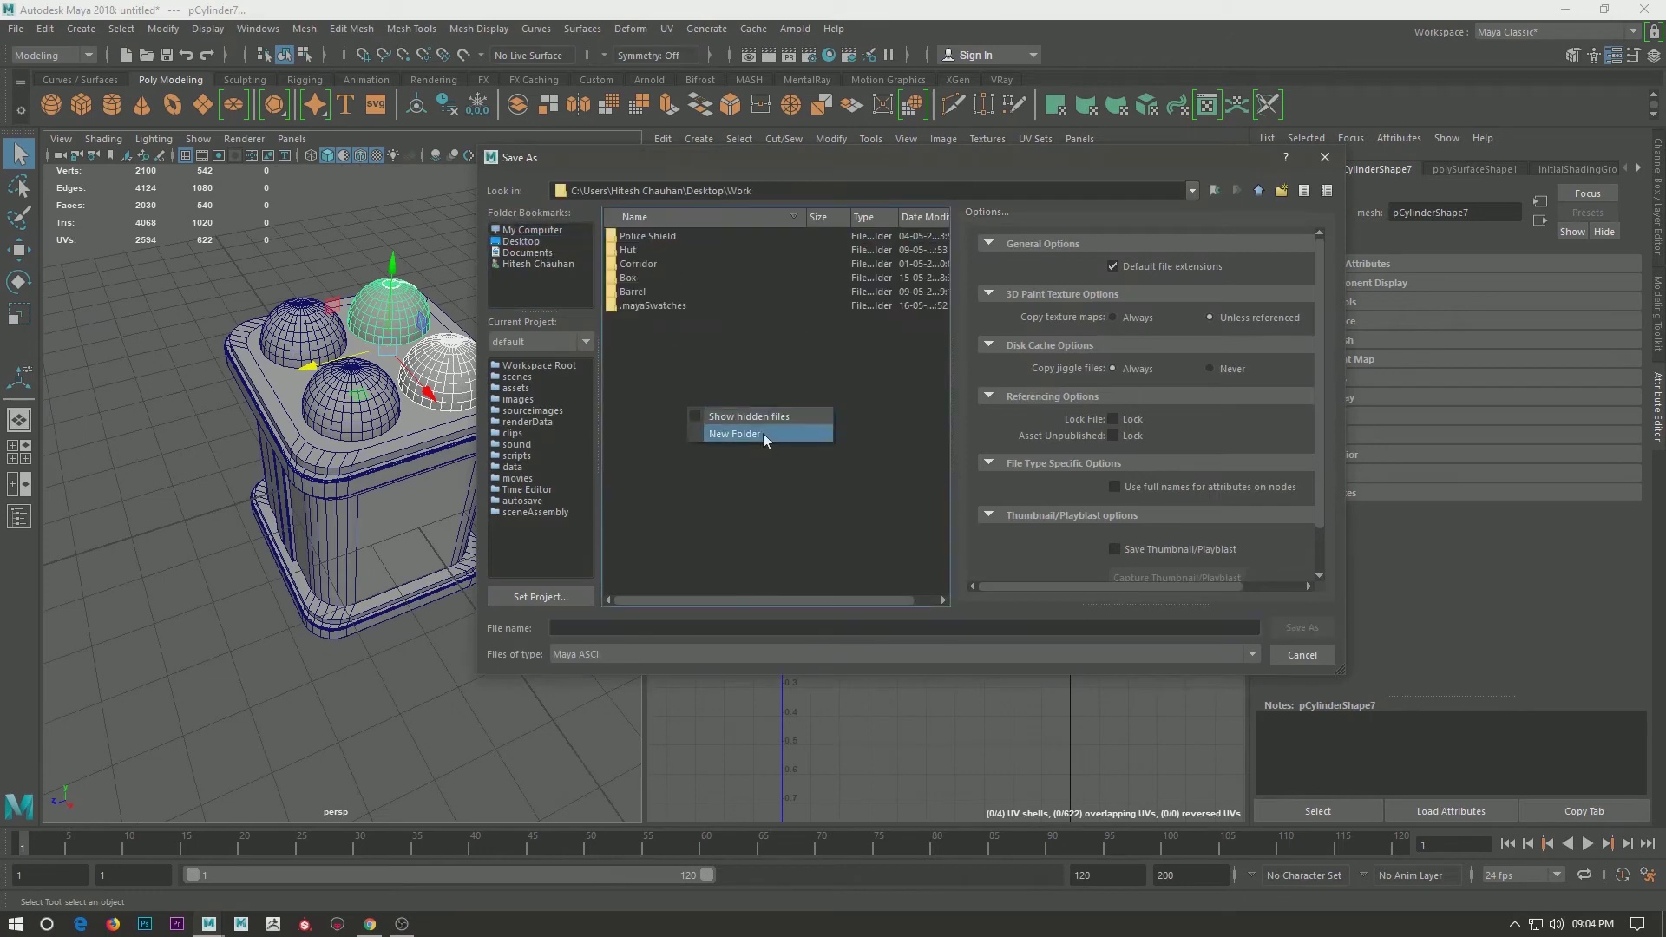
left_click(763, 434)
type("Container")
key("Return")
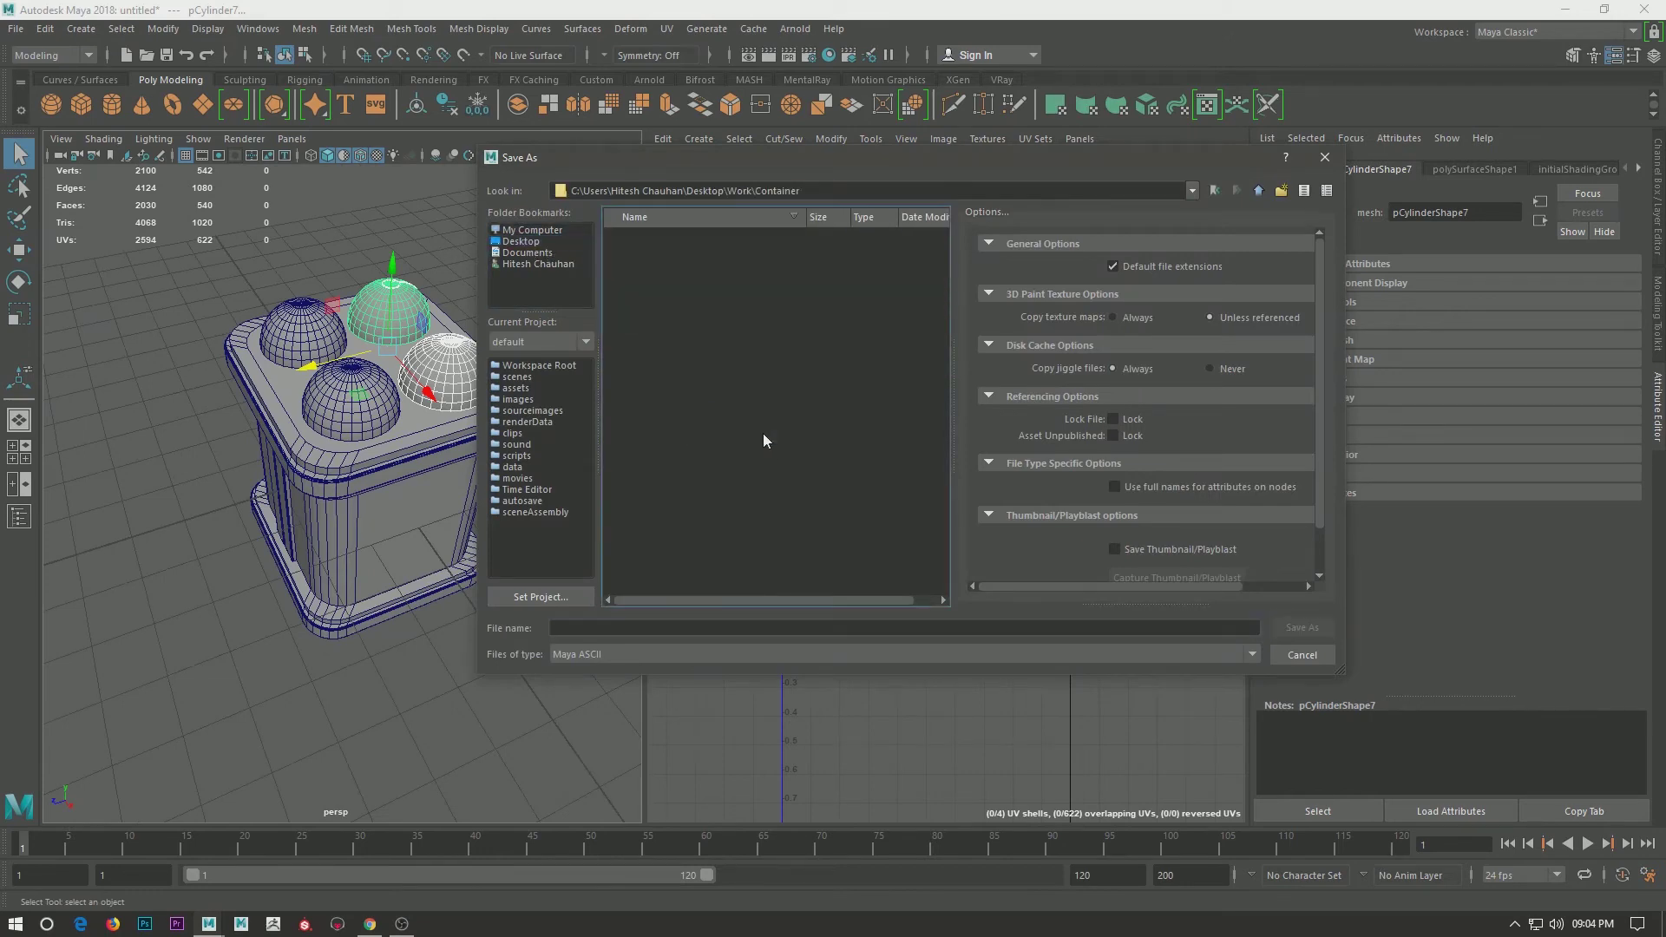
Save the scene as Container.ma in the new Container folder.
left_click(582, 626)
type("ciner")
key("Return")
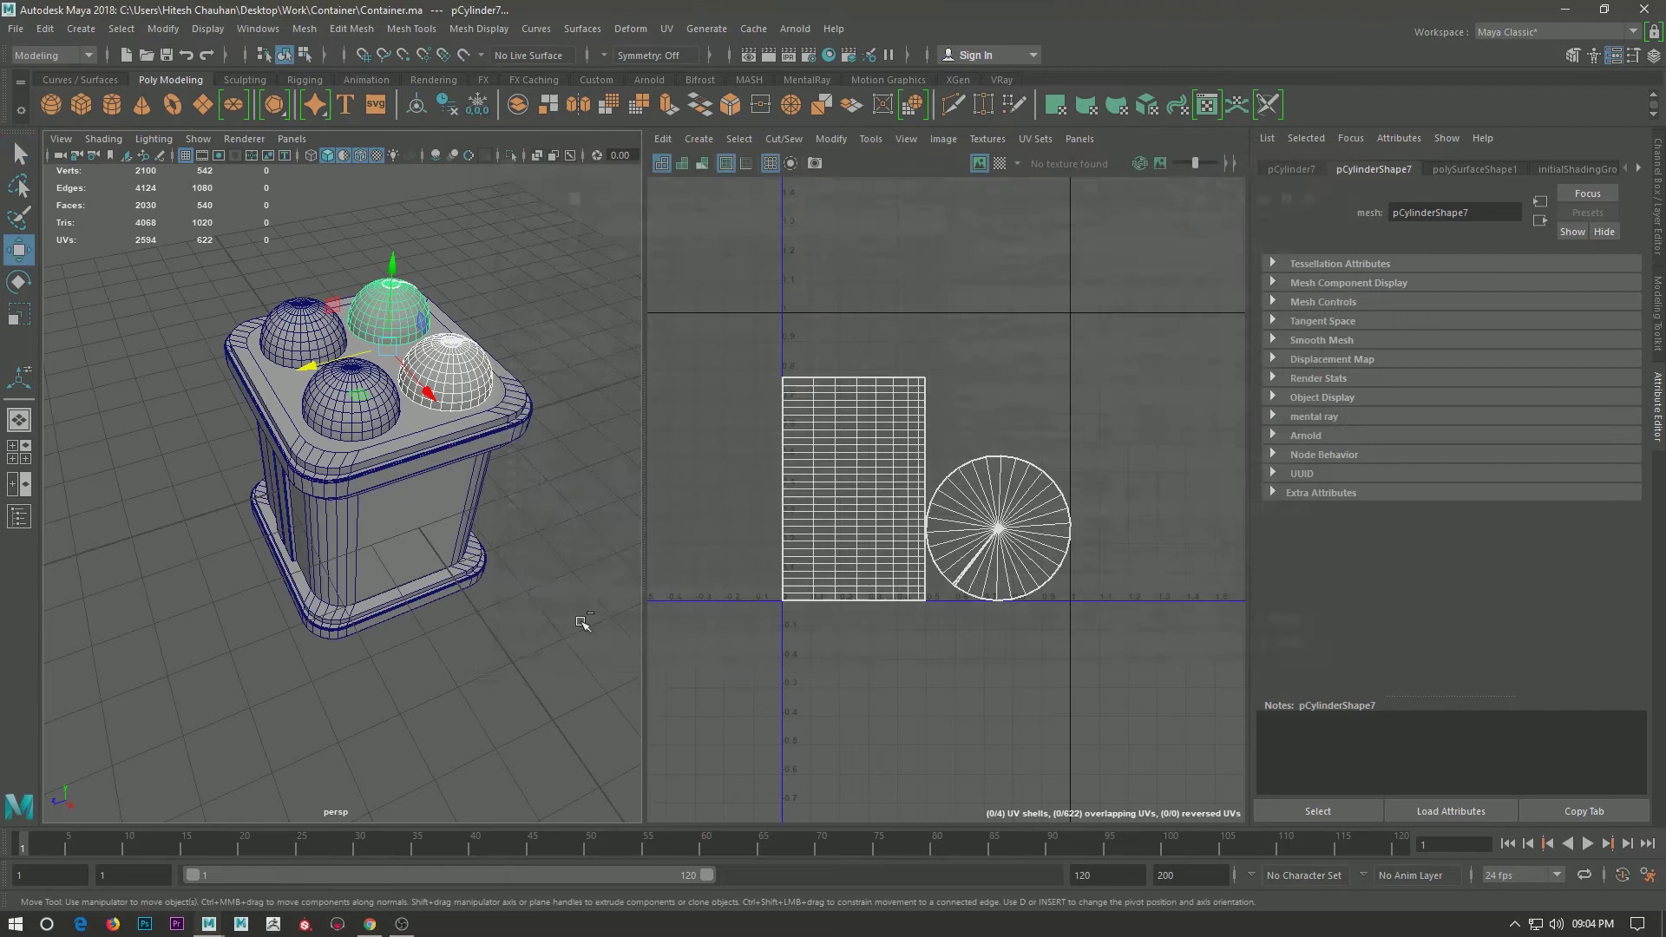
left_click(245, 257)
left_click(44, 28)
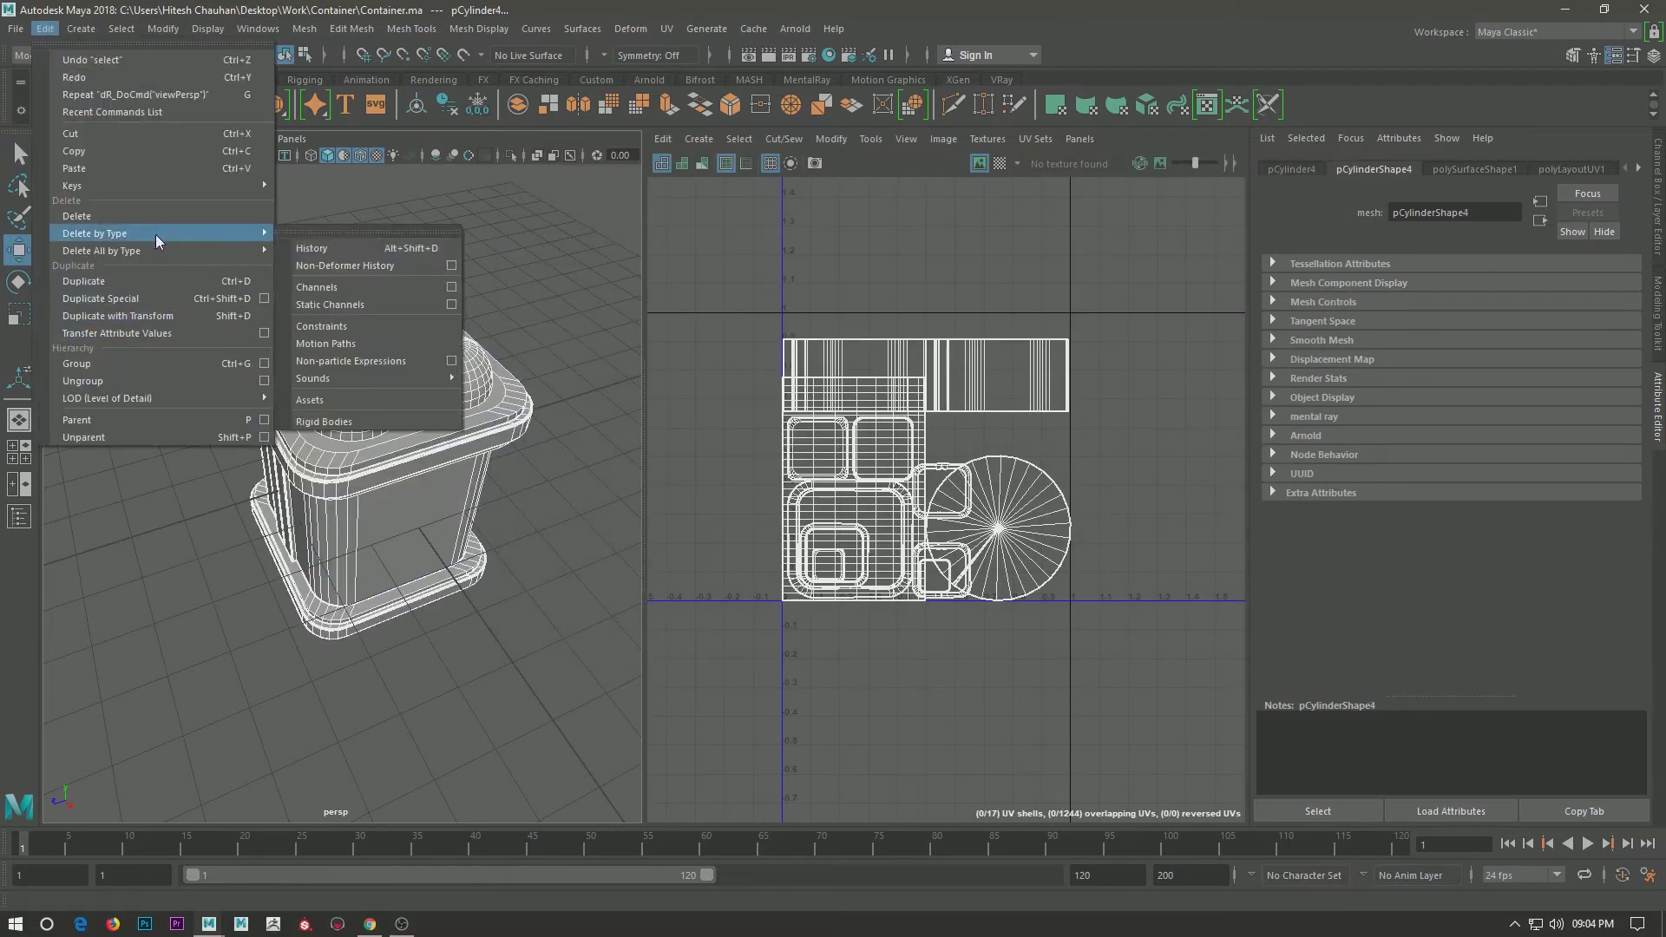
Select all the container's faces, then unfold and lay out its UV shells.
key("Escape")
key("F11")
right_click_drag(992, 376, 784, 413, "shift")
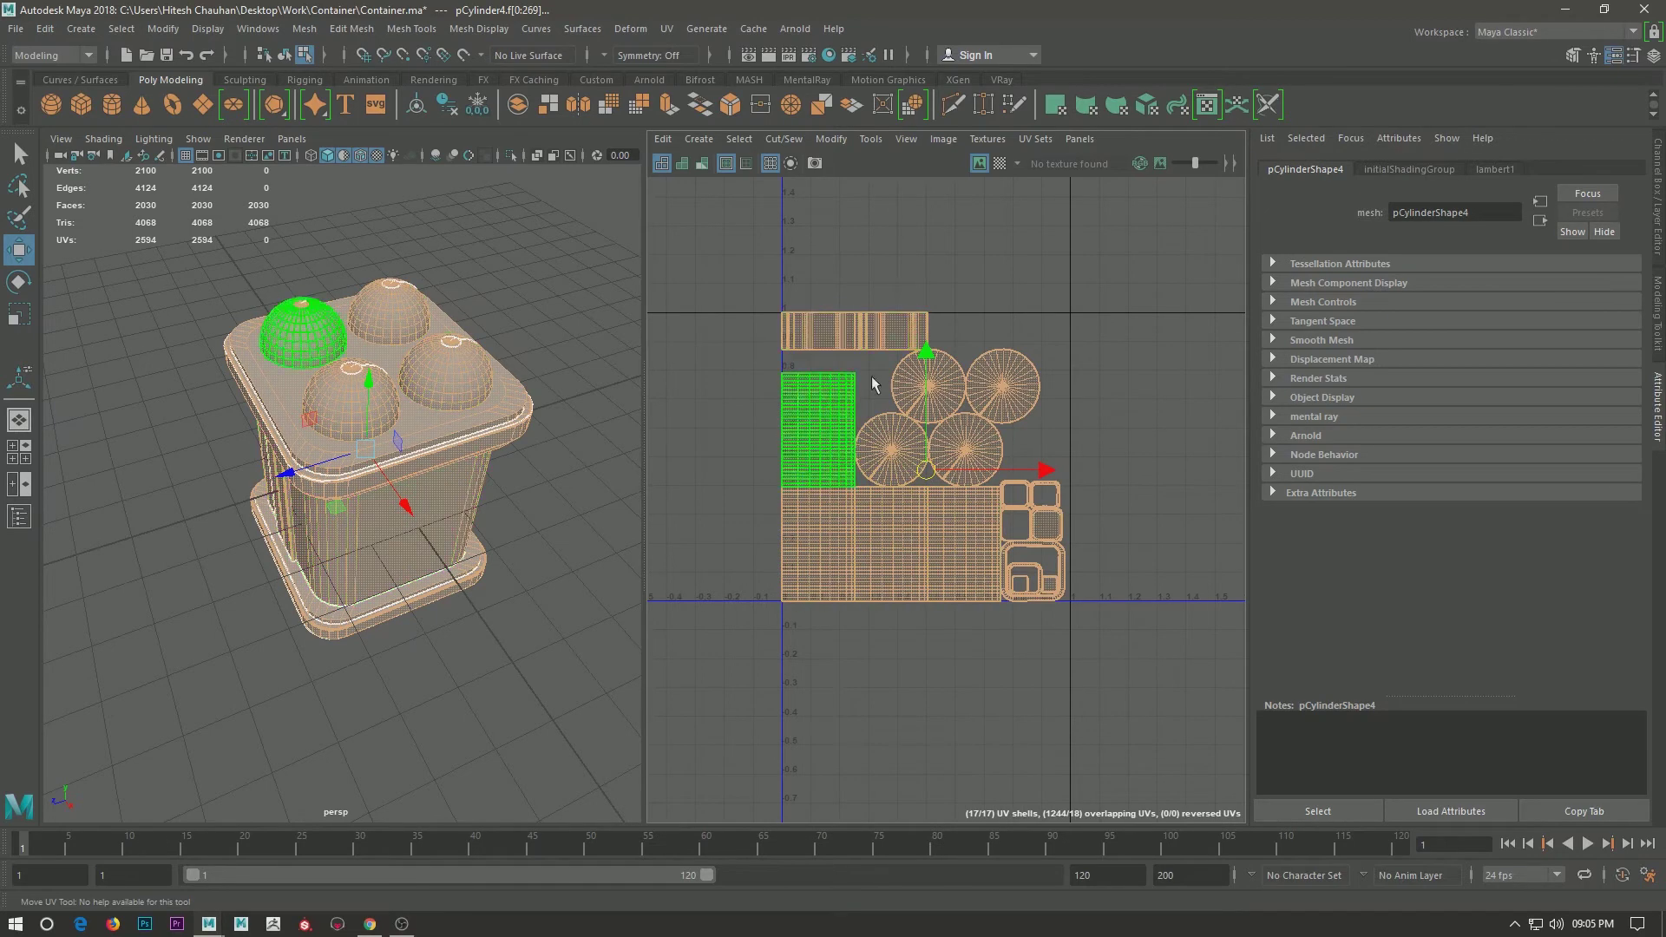
Shrink the dome and panel UV shells toward the lower left.
right_click_drag(691, 372, 691, 408)
left_click_drag(763, 611, 1017, 379)
key("r")
mouse_move(910, 475)
left_mouse_down()
mouse_move(850, 500)
mouse_move(851, 536)
left_mouse_up()
key("w")
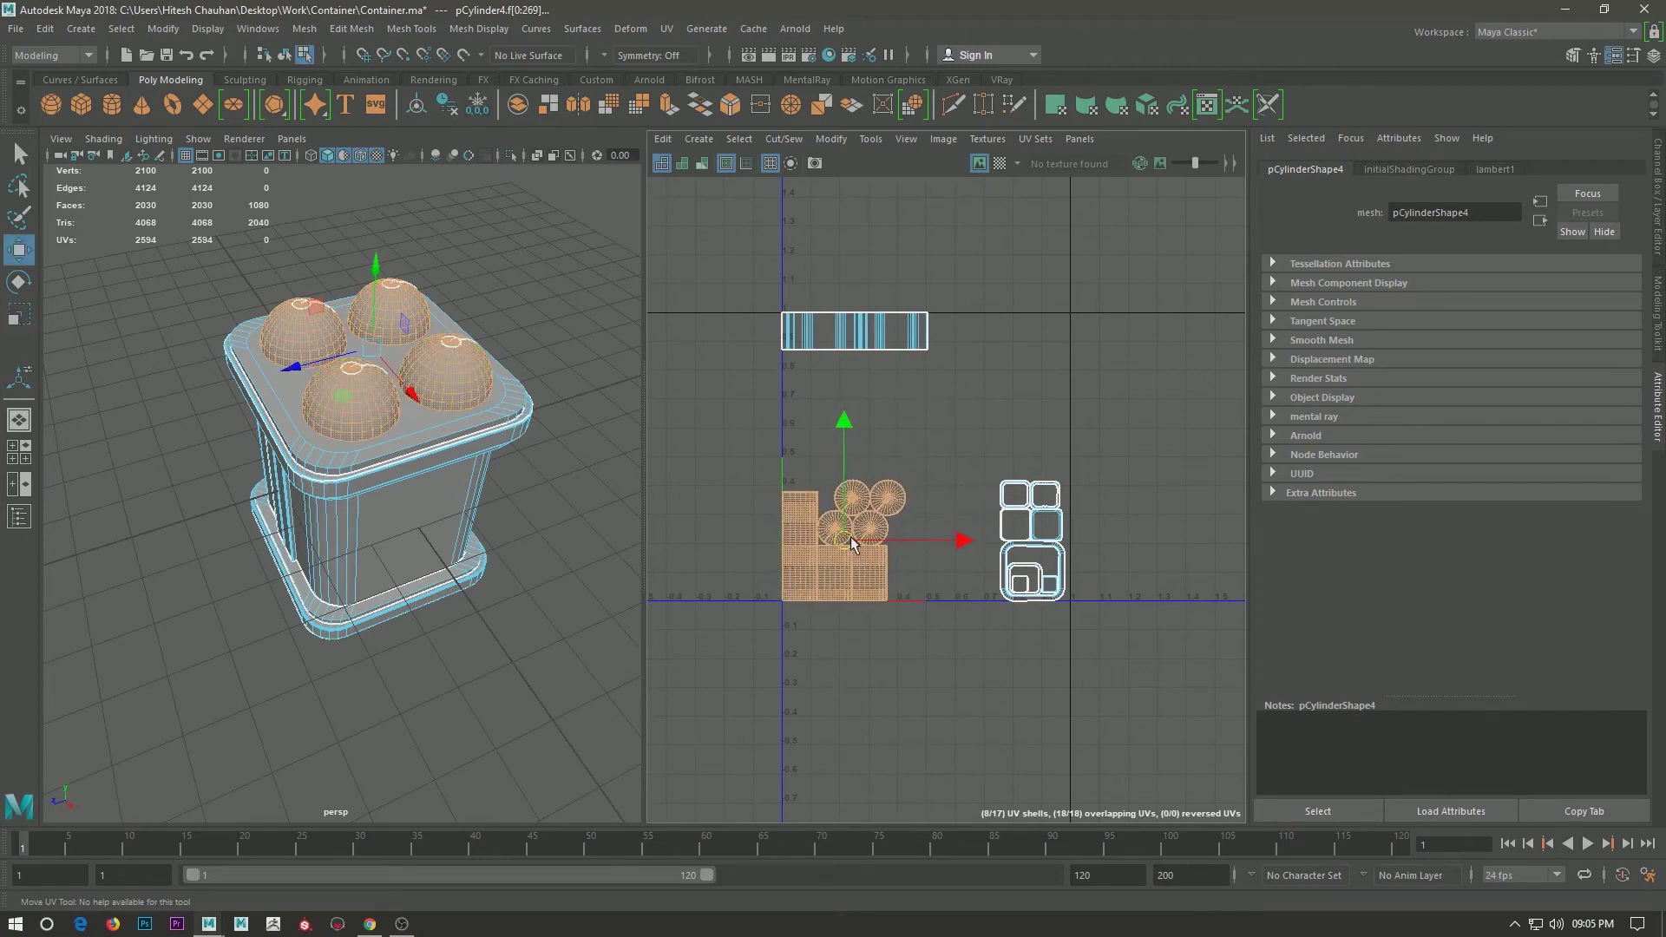
Enlarge and reposition the cube's UV shells, and scale up the long body strip.
left_click_drag(980, 460, 1076, 620)
key("r")
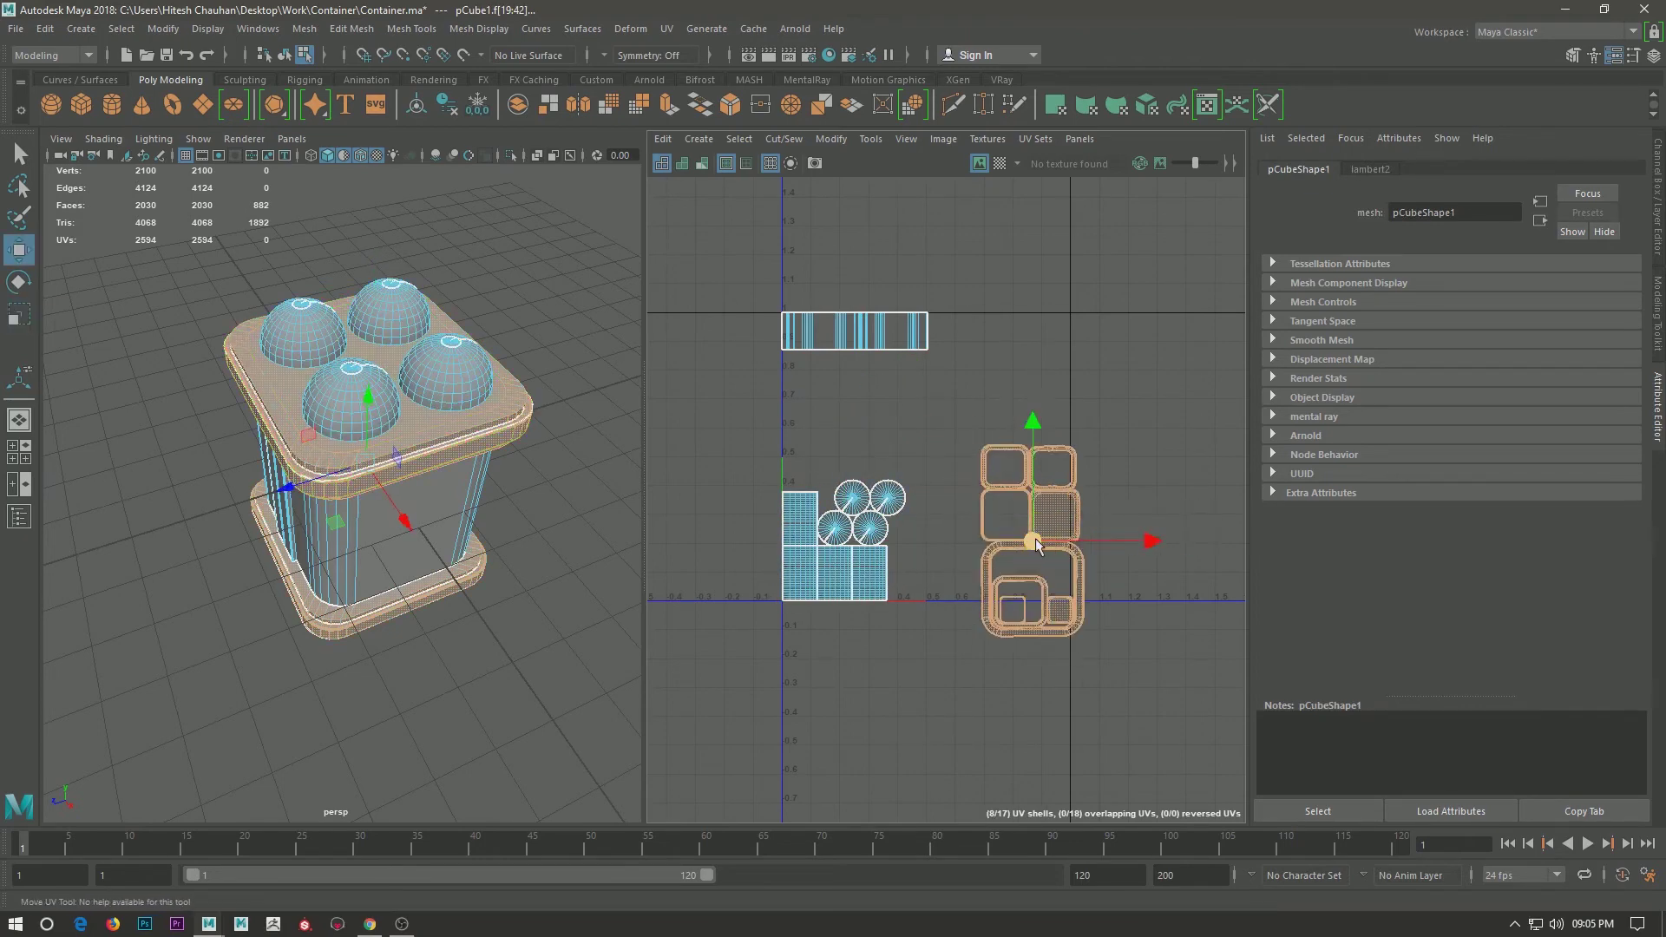
left_click_drag(1028, 544, 963, 510)
left_click(878, 332)
mouse_move(878, 332)
left_mouse_down()
mouse_move(920, 334)
mouse_move(920, 351)
left_mouse_up()
key("w")
Rearrange the small square UV shells and enlarge the body strip shell further.
left_click(1007, 568)
left_click_drag(1087, 553, 1080, 553)
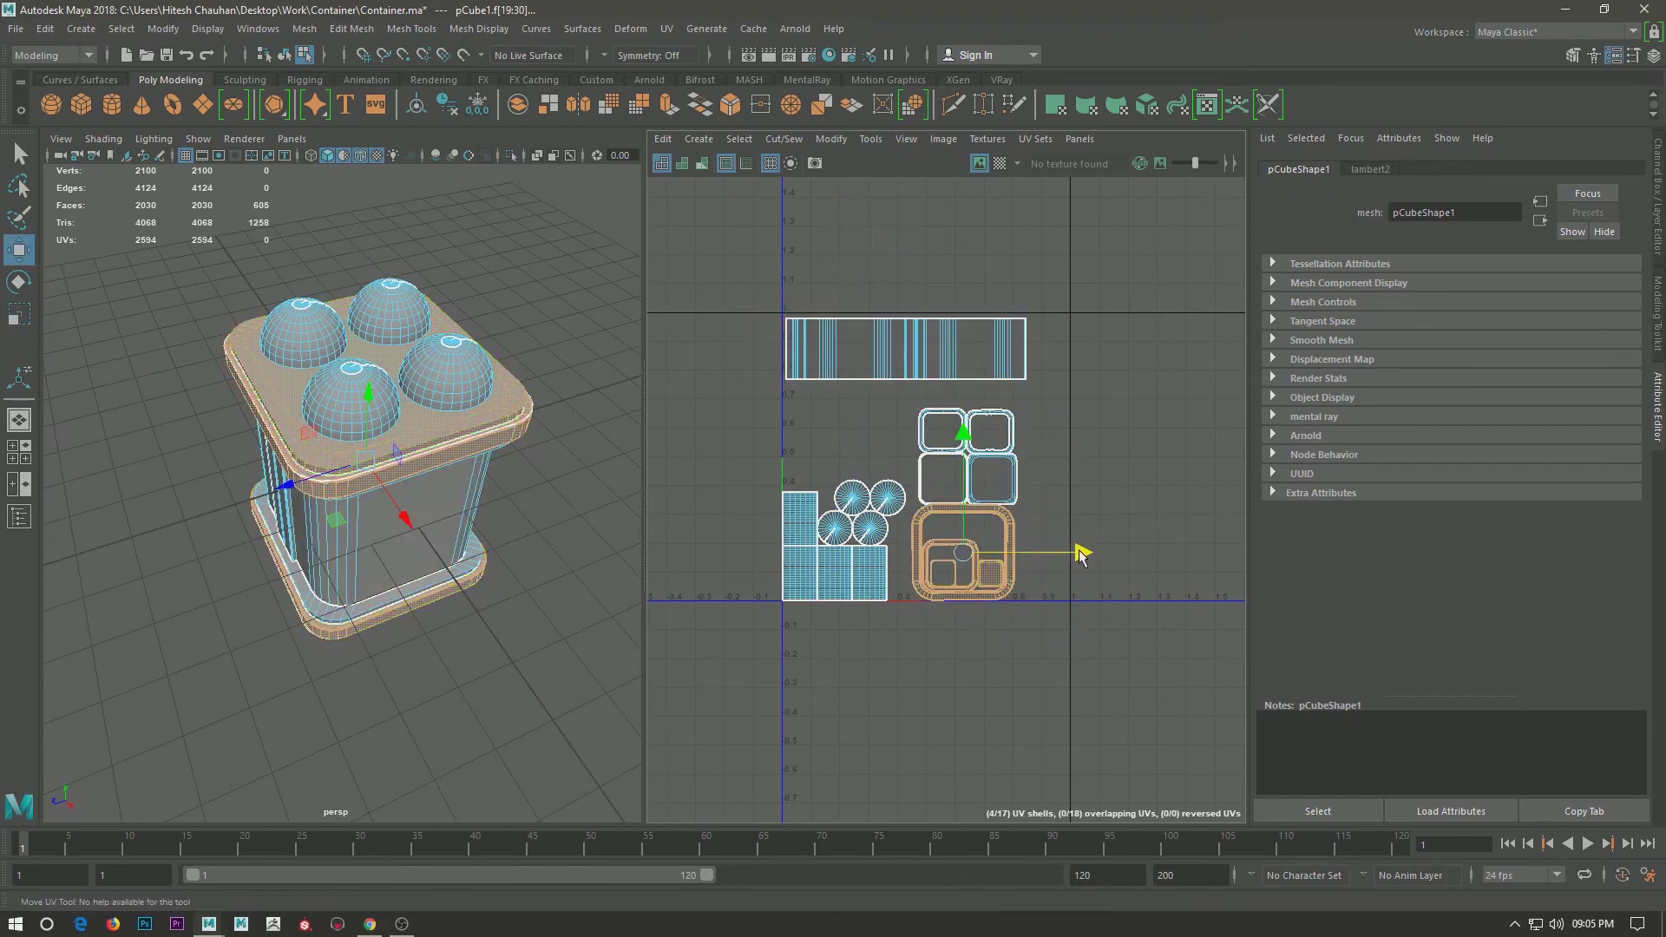
left_click(1010, 438)
mouse_move(975, 435)
left_mouse_down()
mouse_move(1069, 581)
mouse_move(1073, 546)
left_mouse_up()
left_click(1102, 564)
left_click(903, 347)
key("r")
mouse_move(903, 346)
left_mouse_down()
mouse_move(932, 379)
mouse_move(928, 417)
left_mouse_up()
key("w")
key("w")
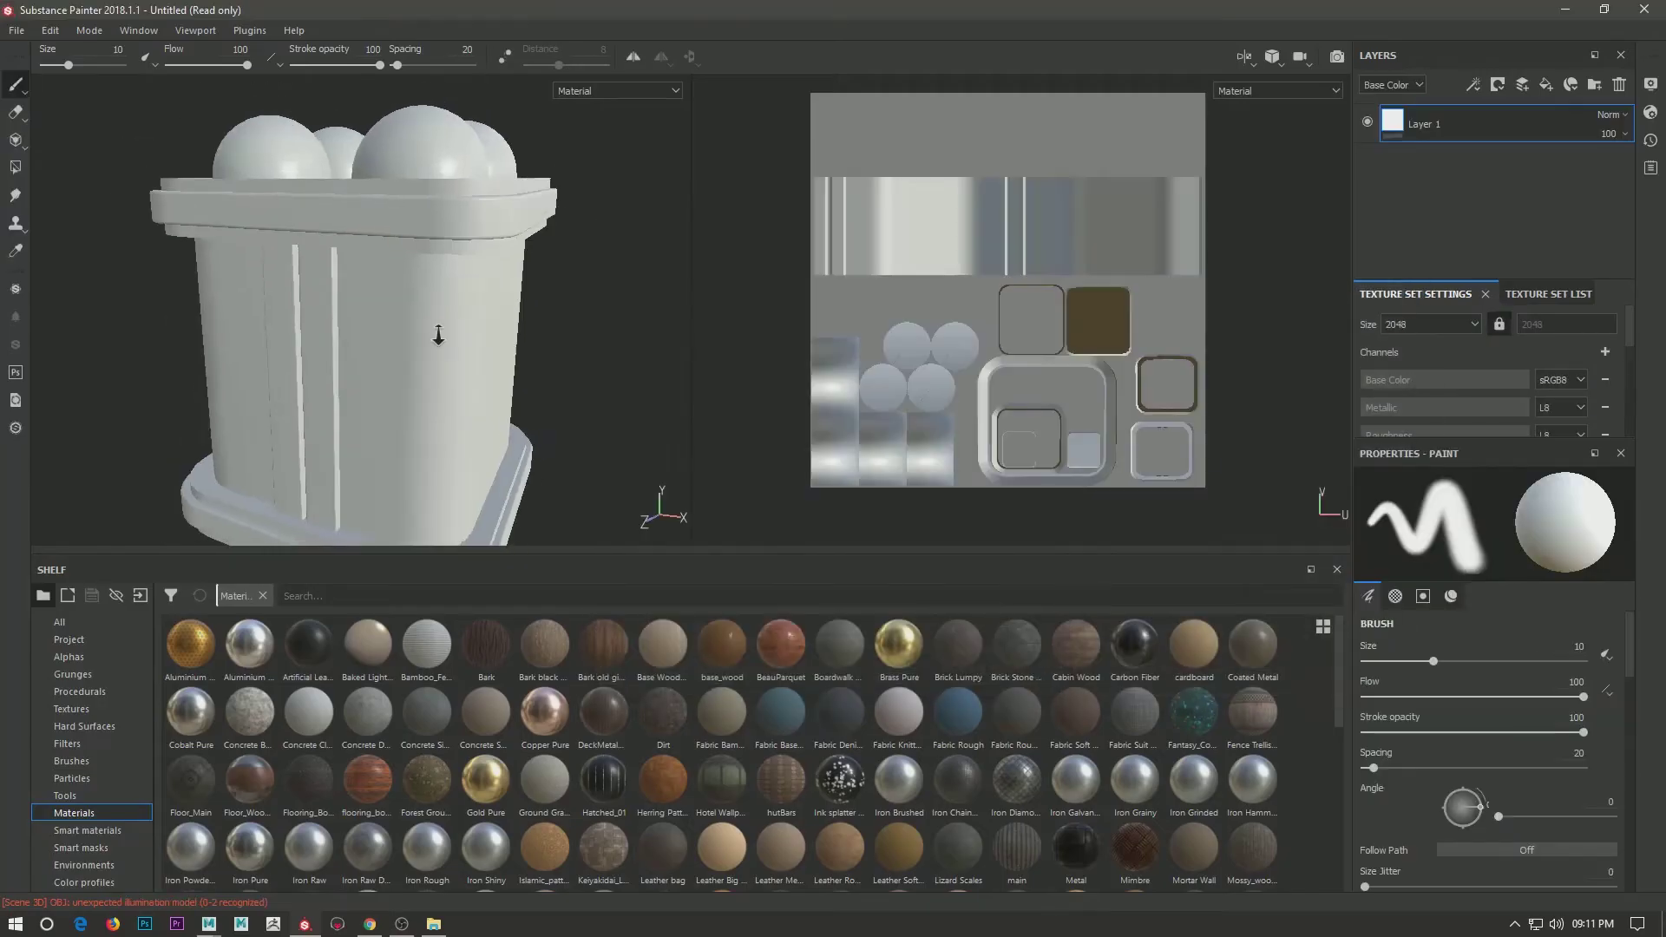
Turn off the brush's metallic, roughness and normal channels so it paints height only.
left_click_drag(427, 298, 487, 267, "alt")
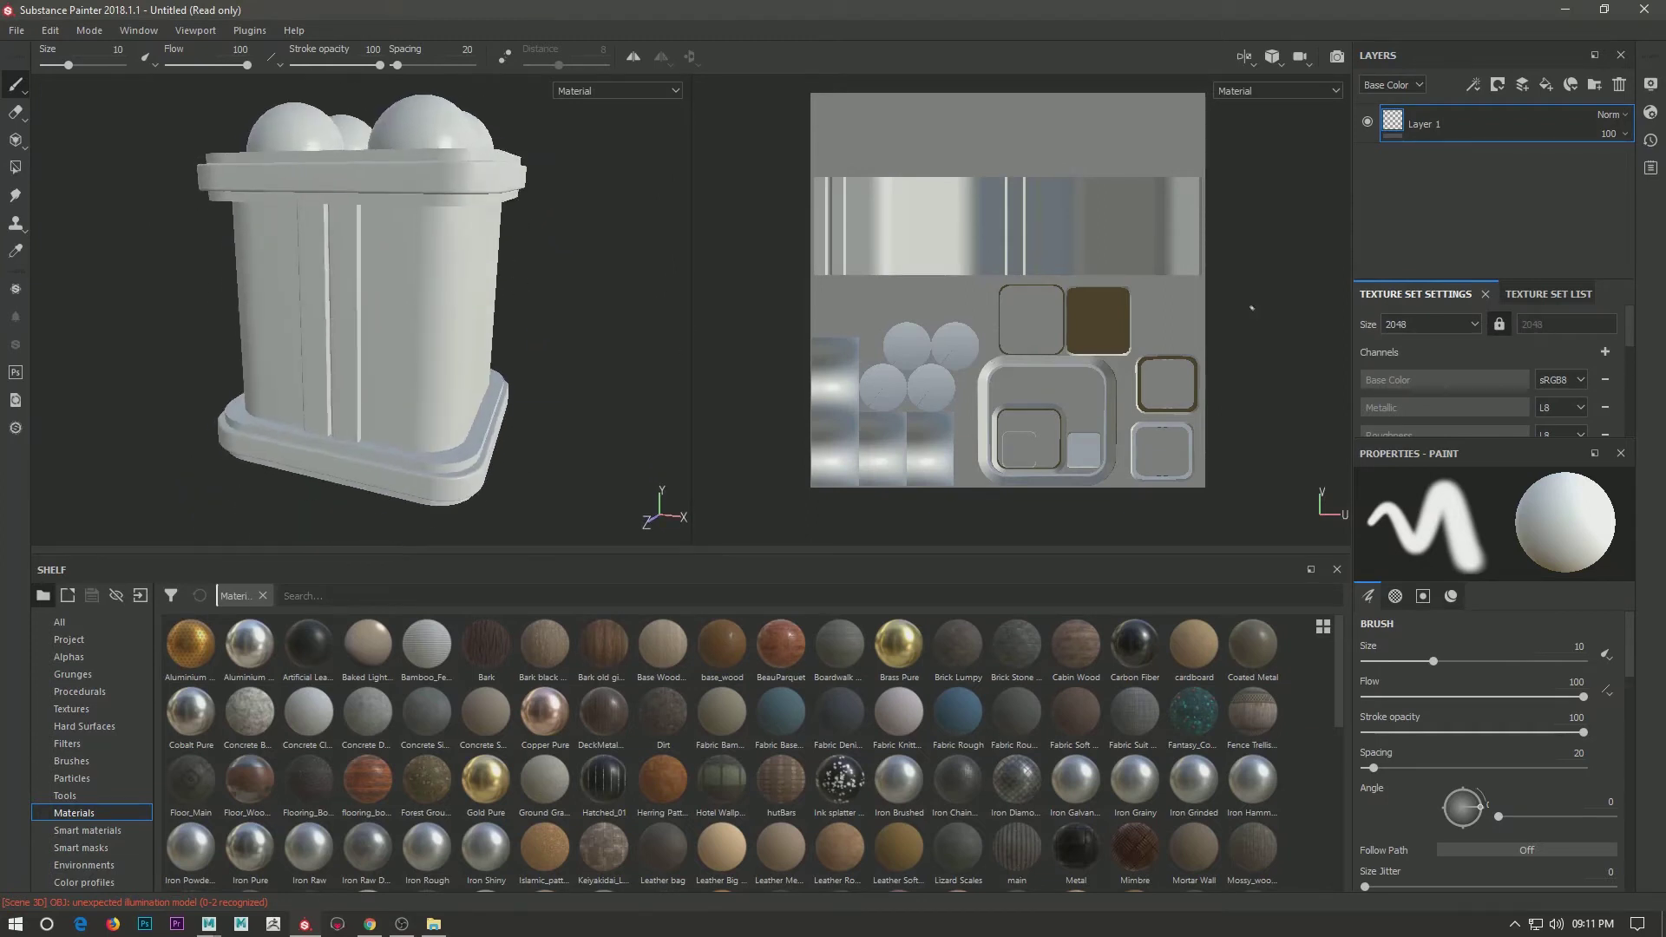
scroll(1056, 234, "up", 2)
scroll(1093, 277, "up", 2)
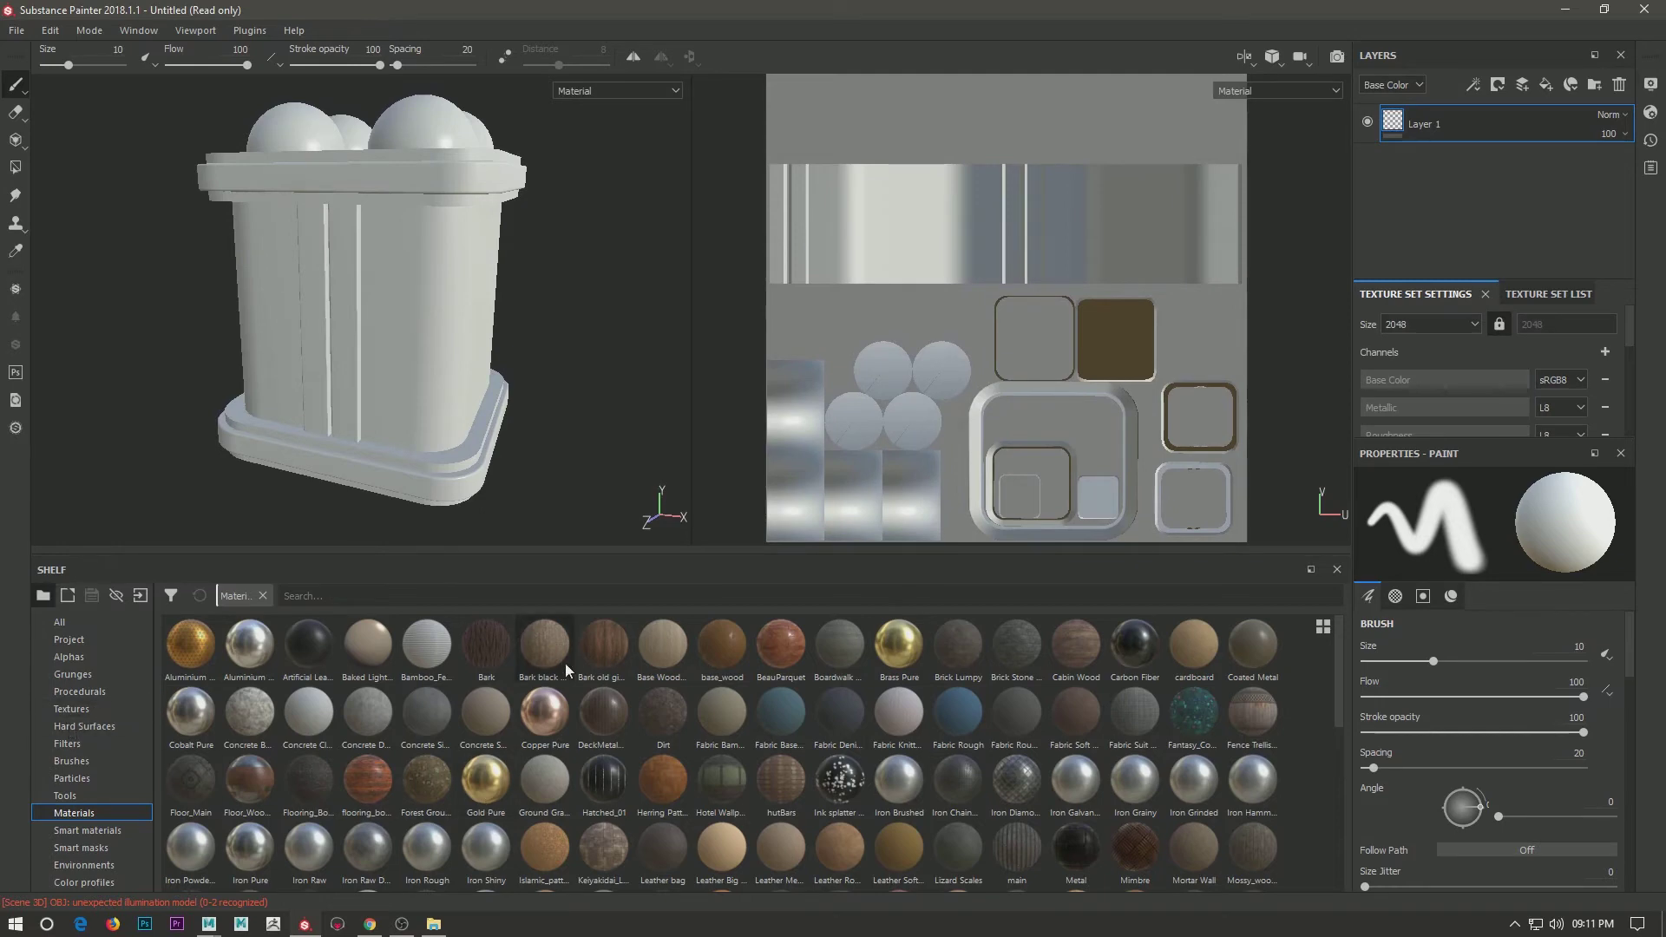
left_click(93, 728)
scroll(1537, 768, "down", 5)
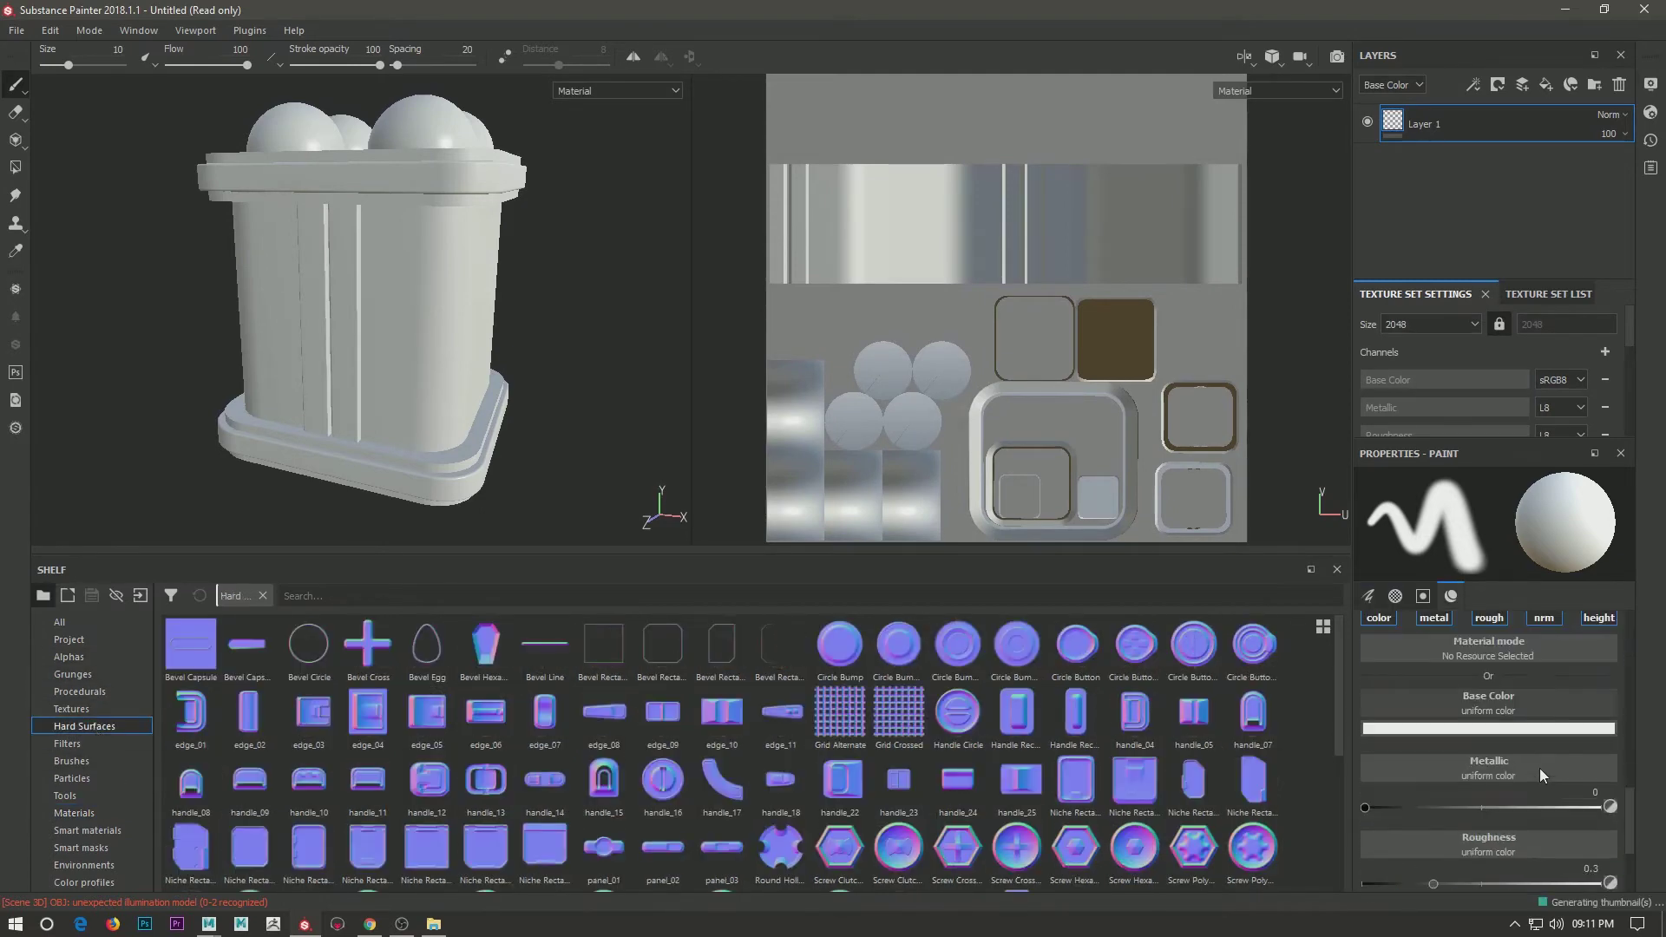
left_click(1434, 669)
left_click(1488, 670)
left_click(1543, 670)
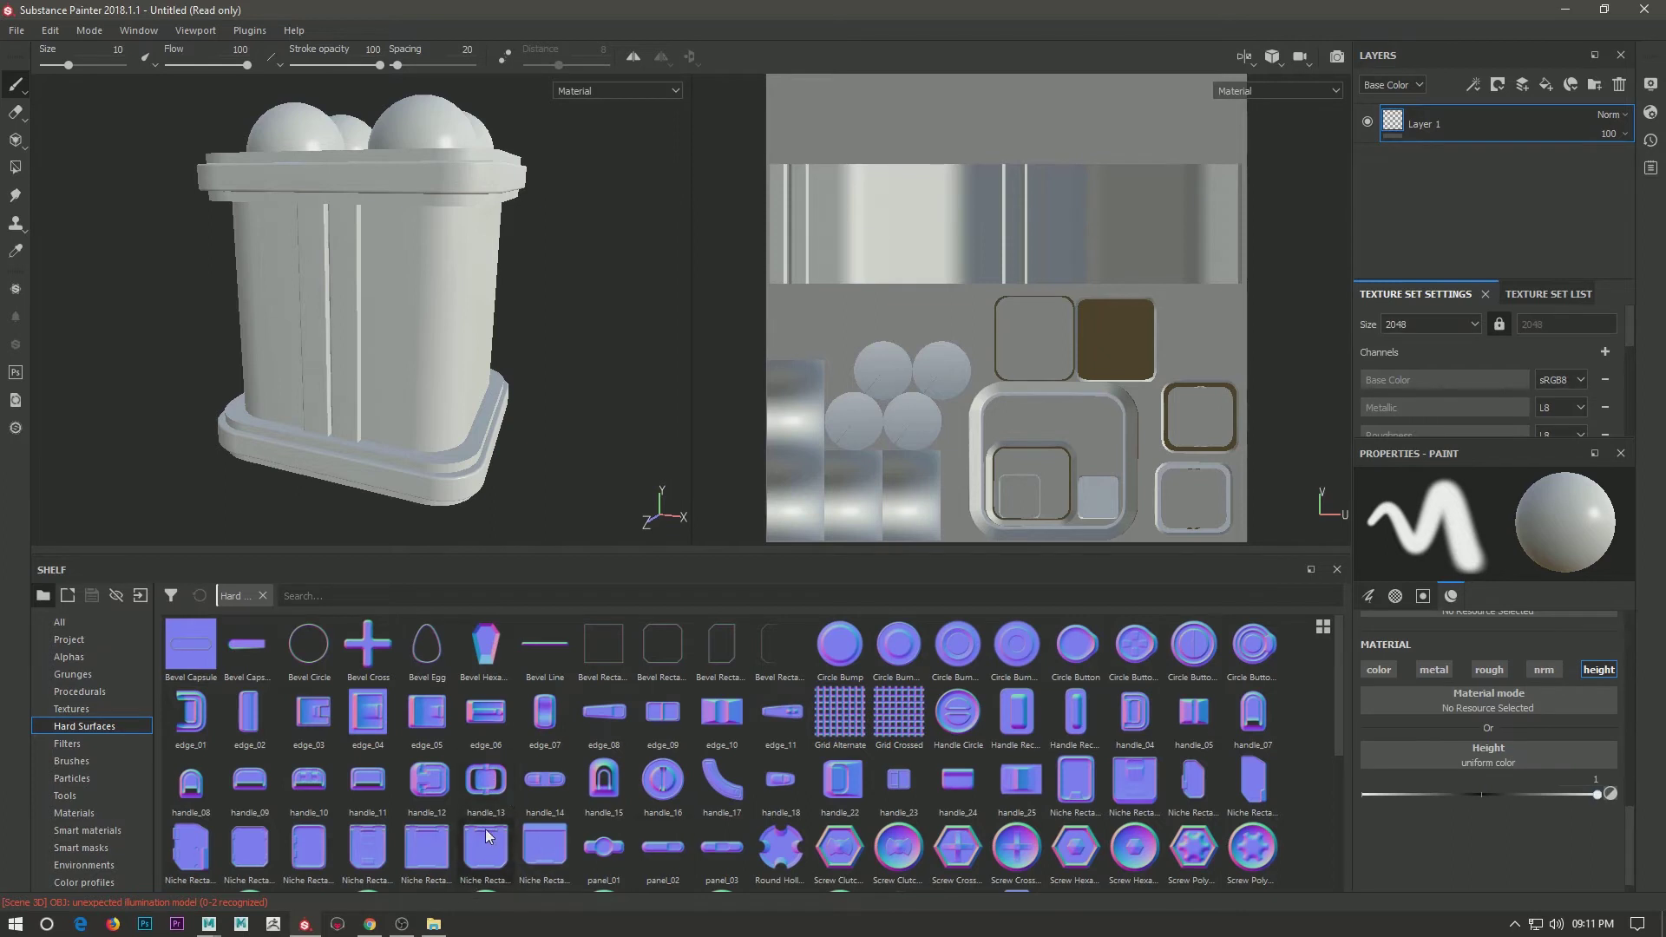
Use Vent Capsule Horizontal as the brush's height stamp and enlarge the brush to 57.08.
scroll(752, 773, "down", 3)
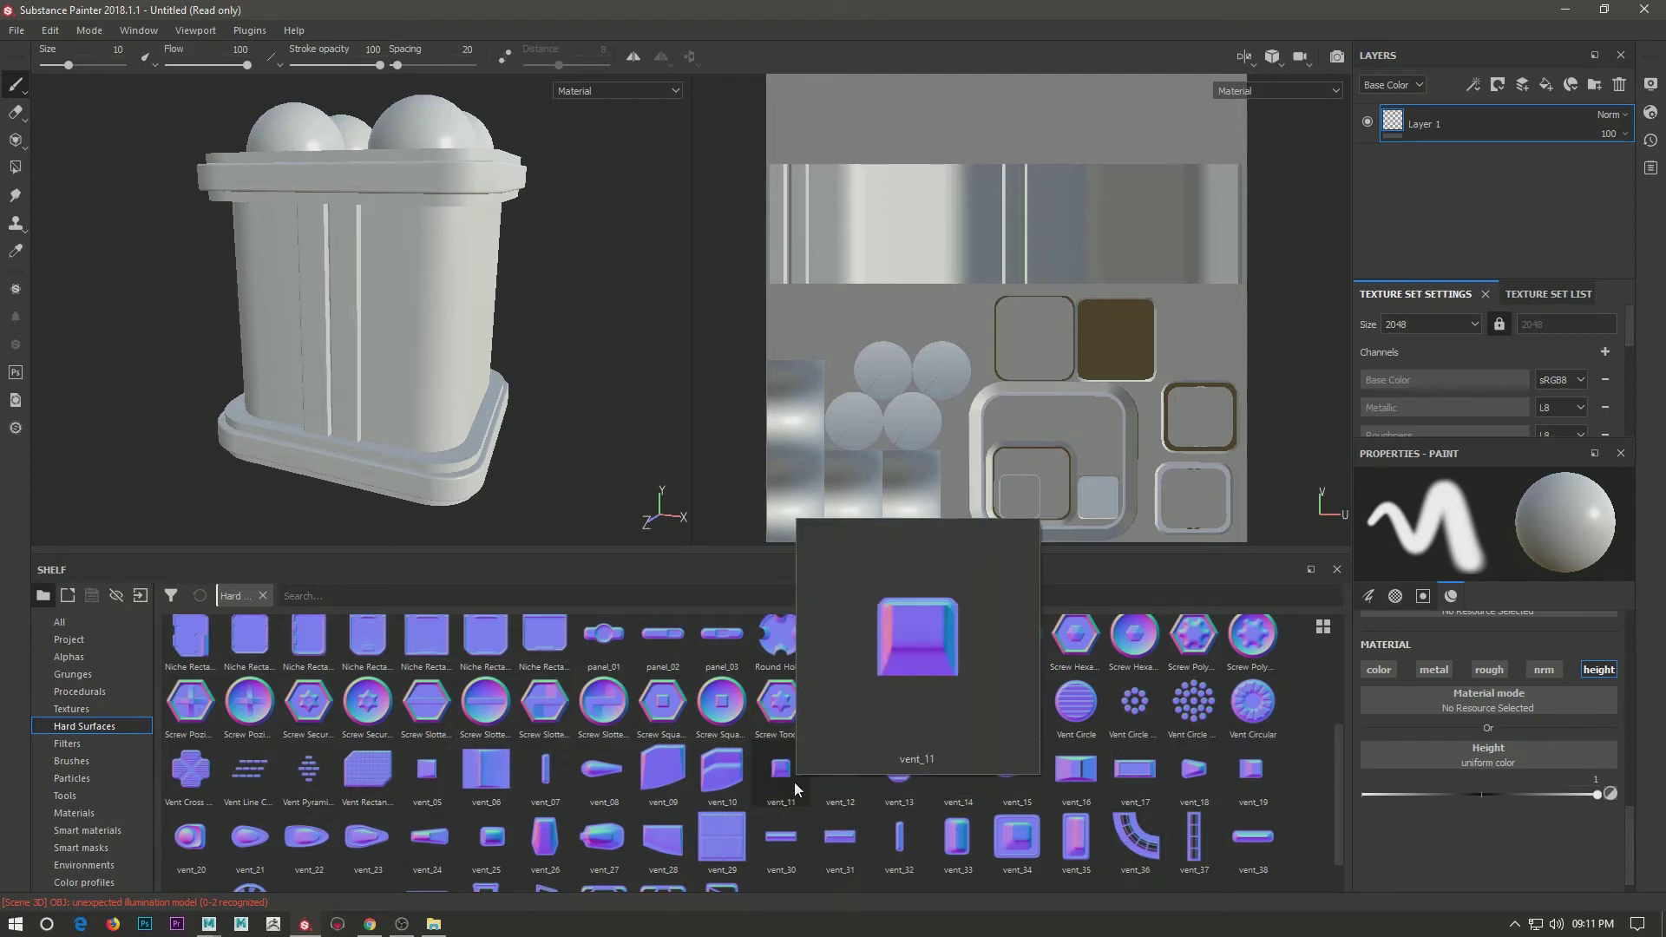
scroll(496, 770, "down", 1)
left_click_drag(1015, 679, 1395, 774)
left_click_drag(1516, 753, 1518, 754)
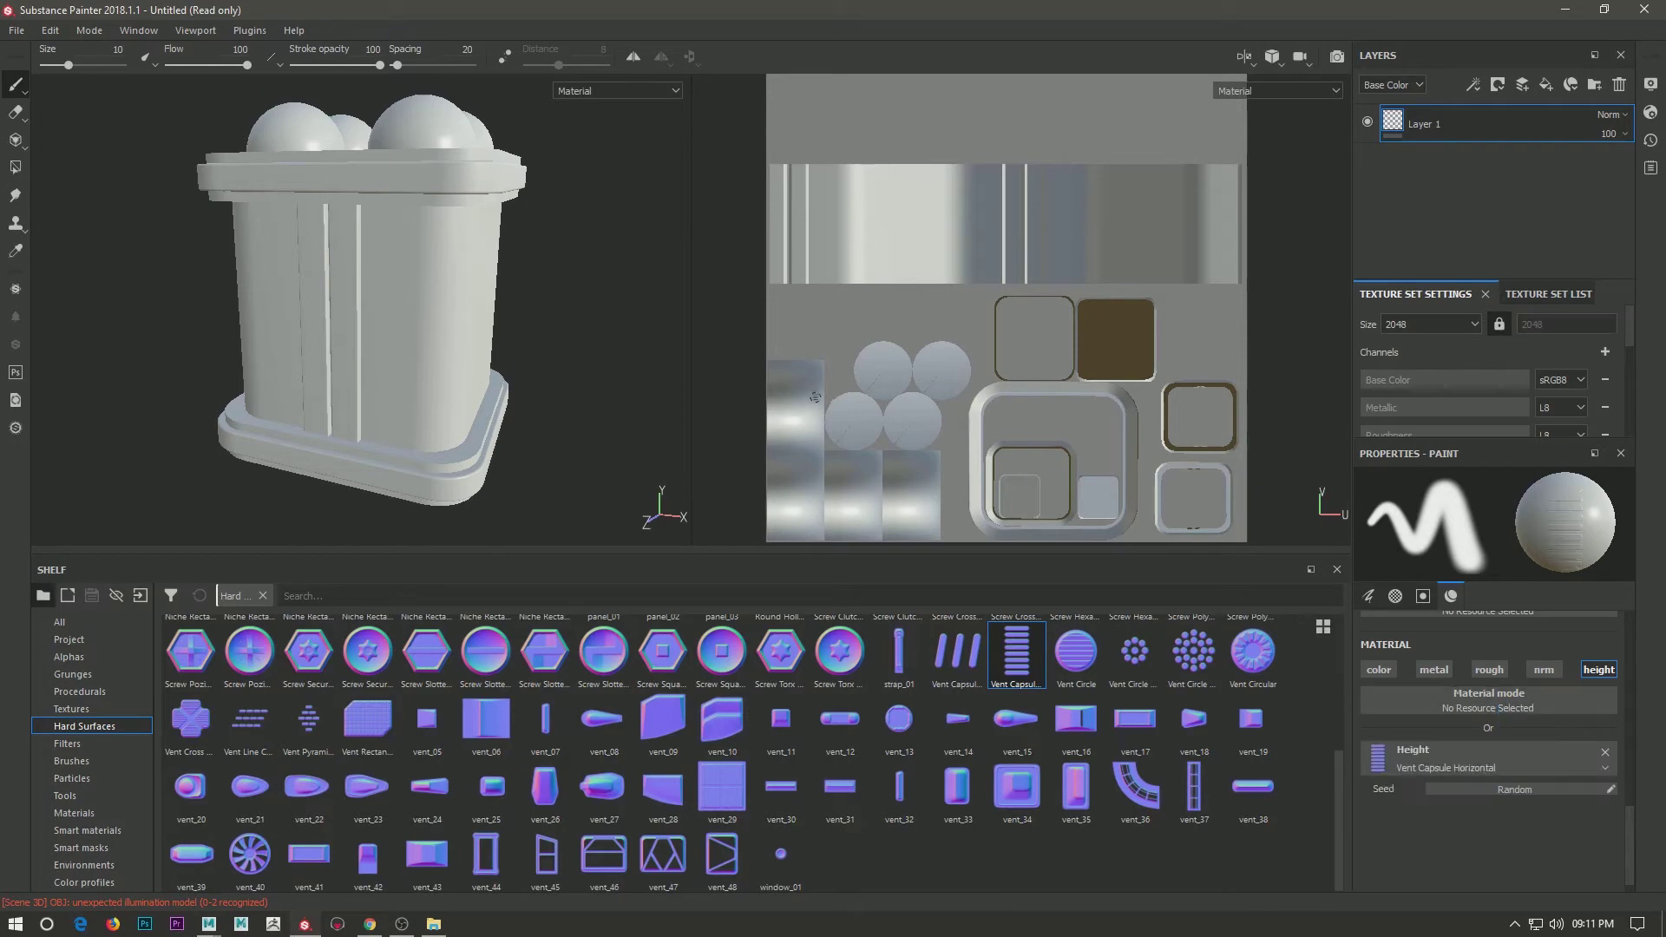
right_click_drag(742, 228, 797, 241, "ctrl")
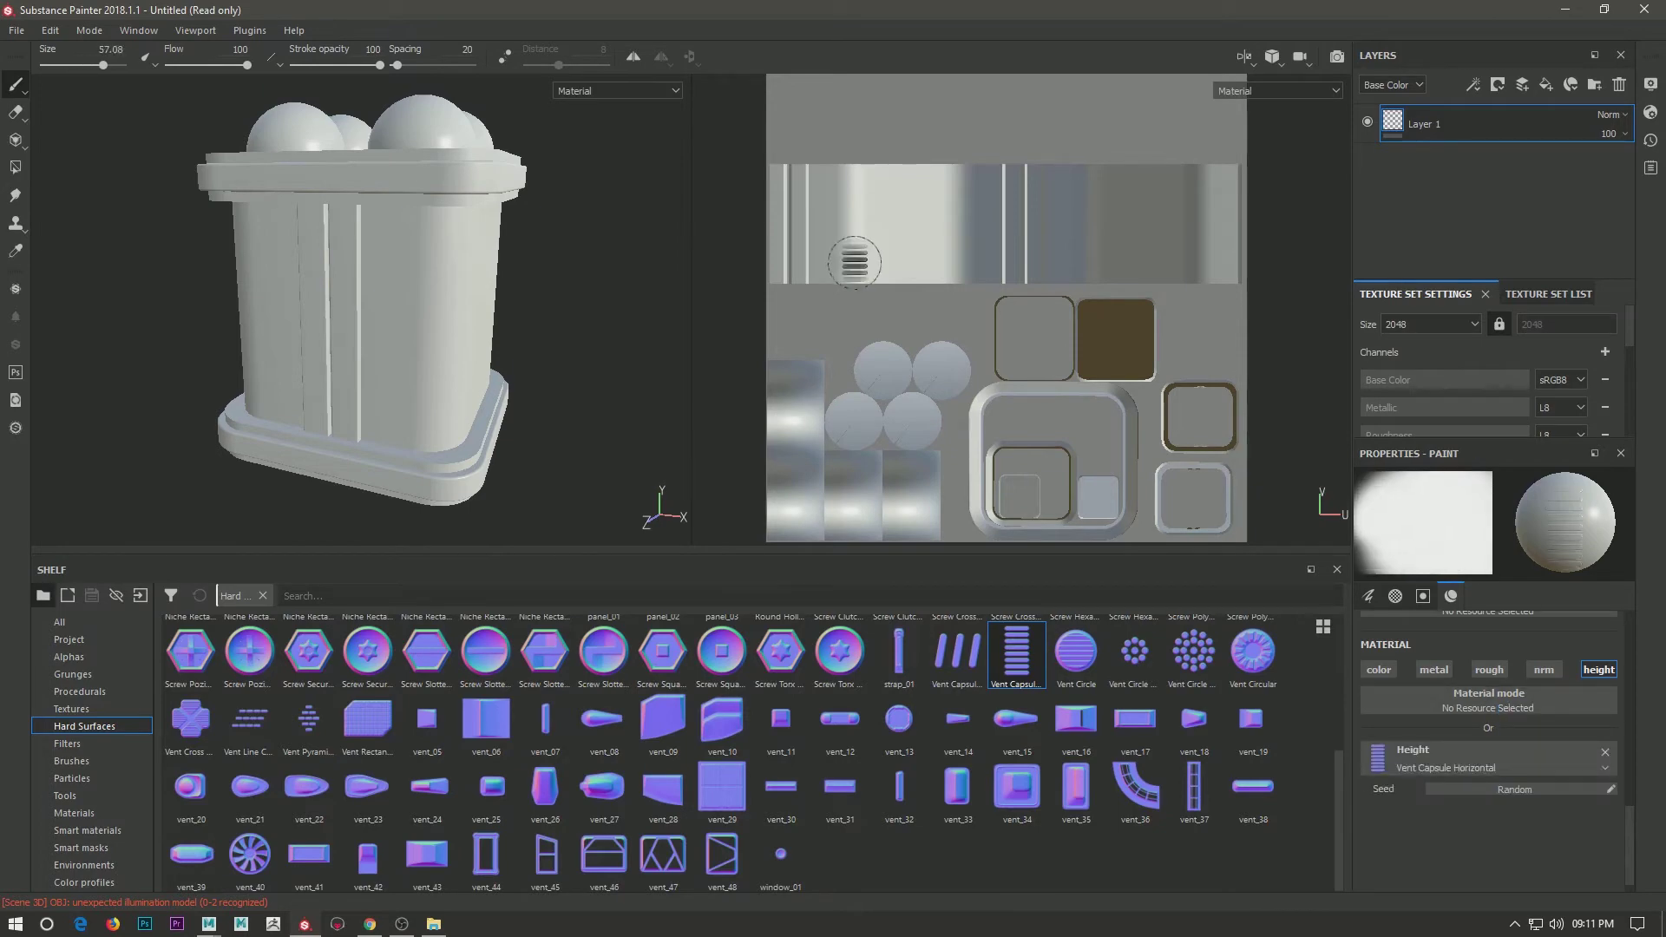
Choose a hard-edged brush with the Shape Border Square alpha.
left_click(71, 761)
left_click(659, 646)
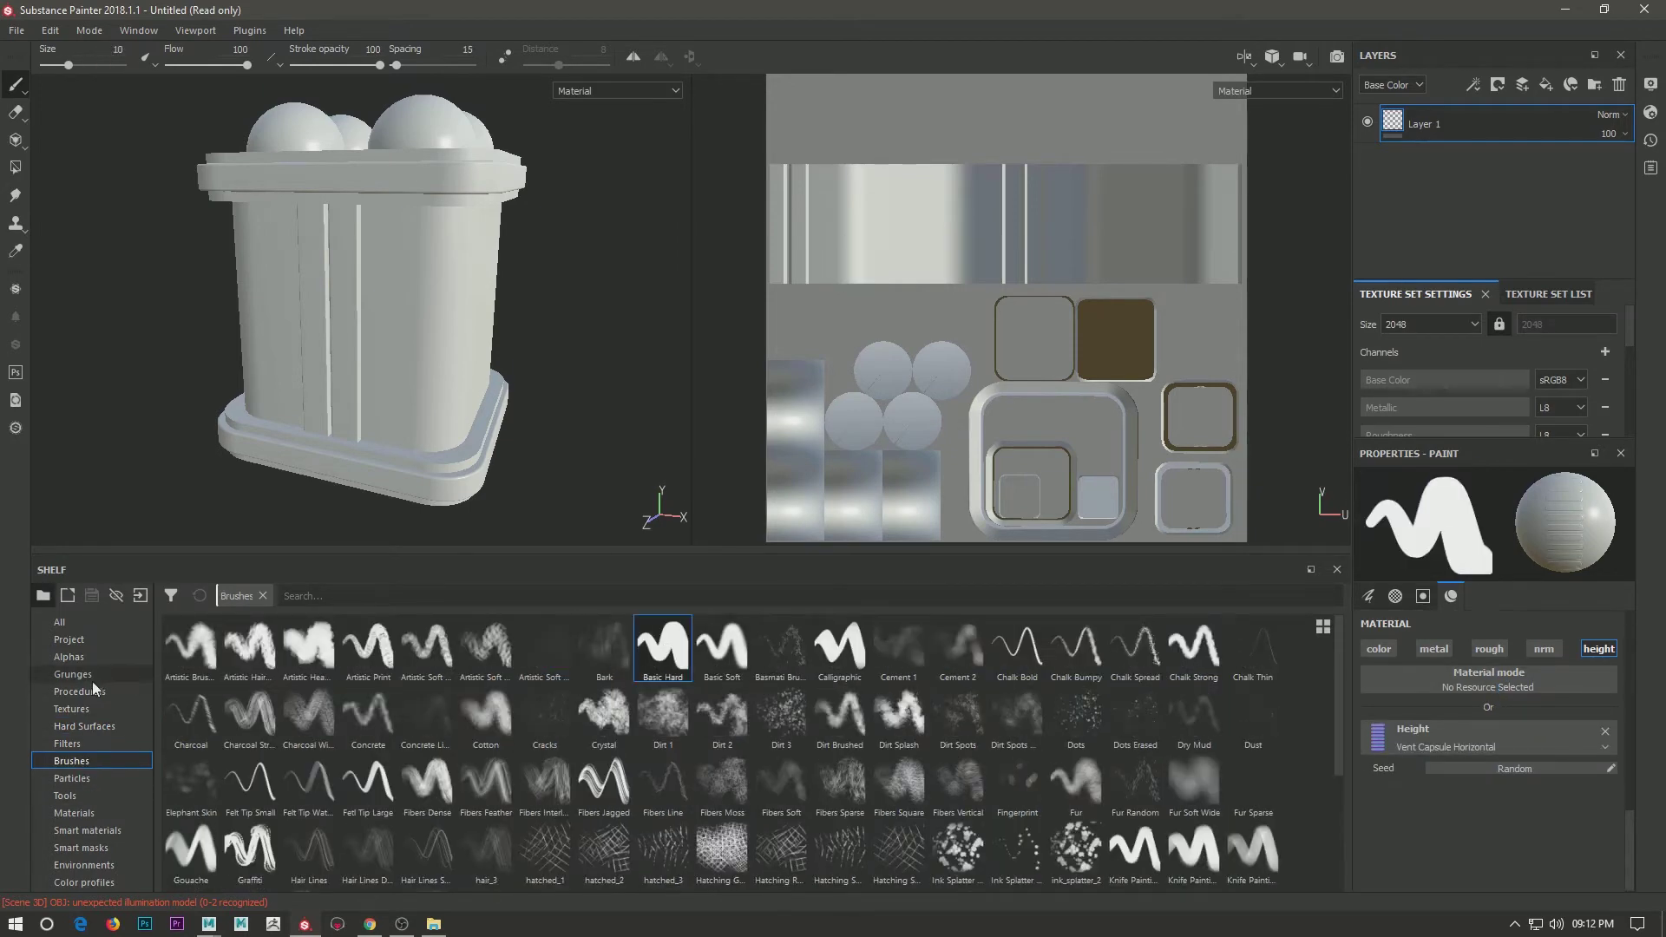
left_click(84, 726)
scroll(1478, 666, "down", 5)
left_click(1570, 732)
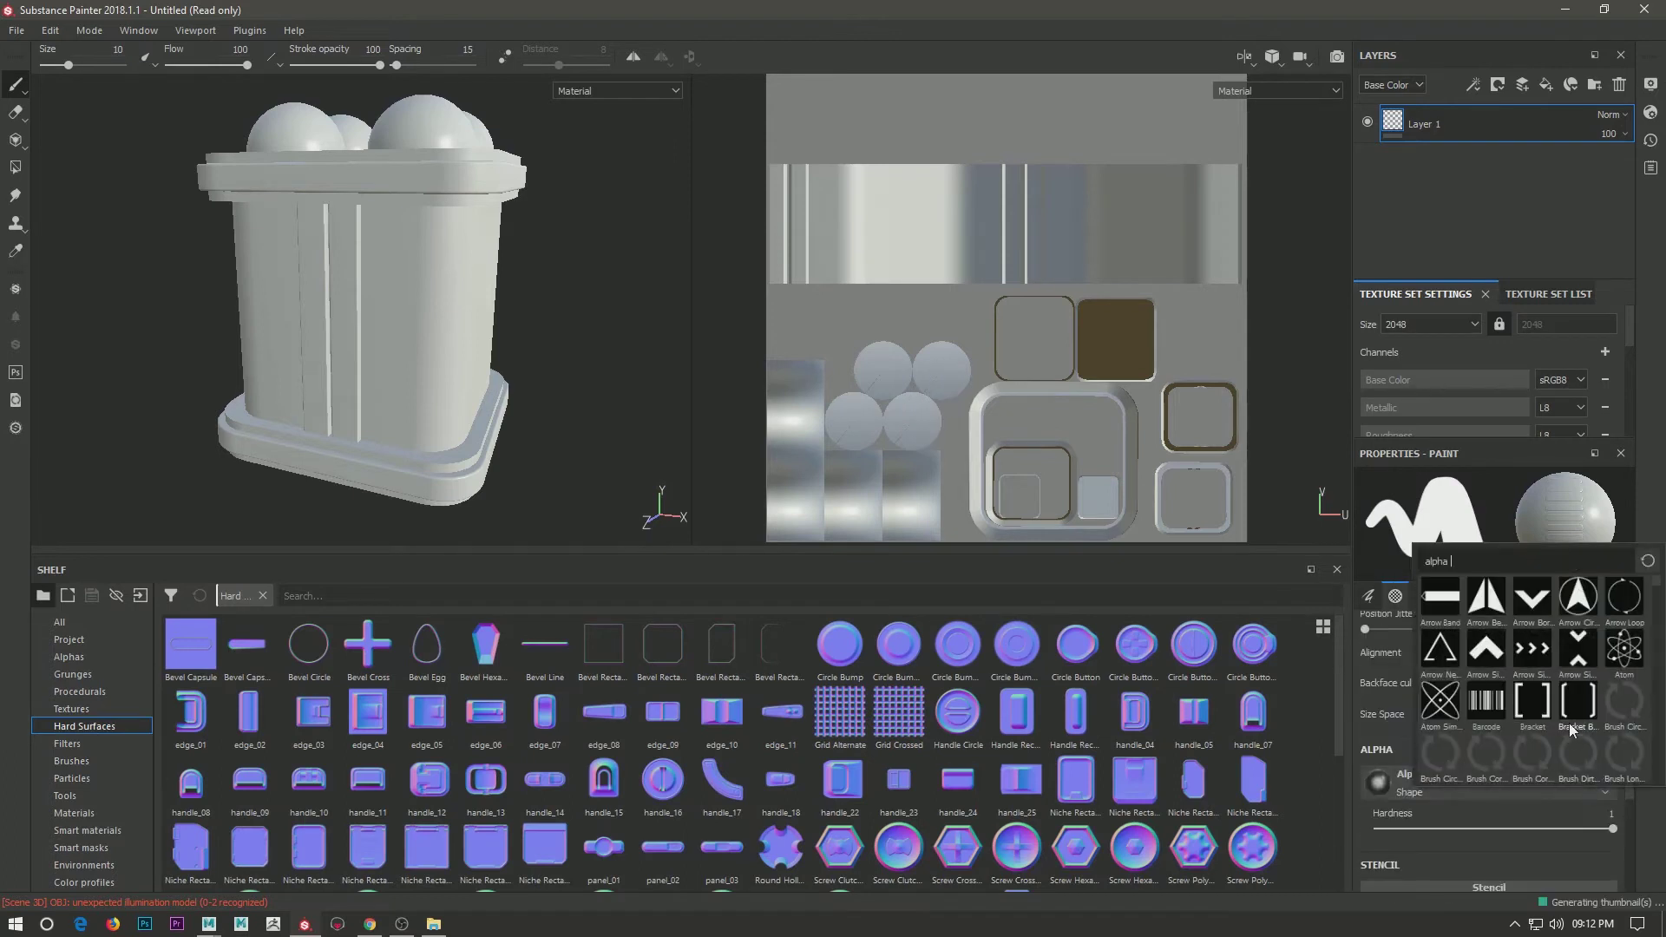
key("ctrl+a")
type("squa")
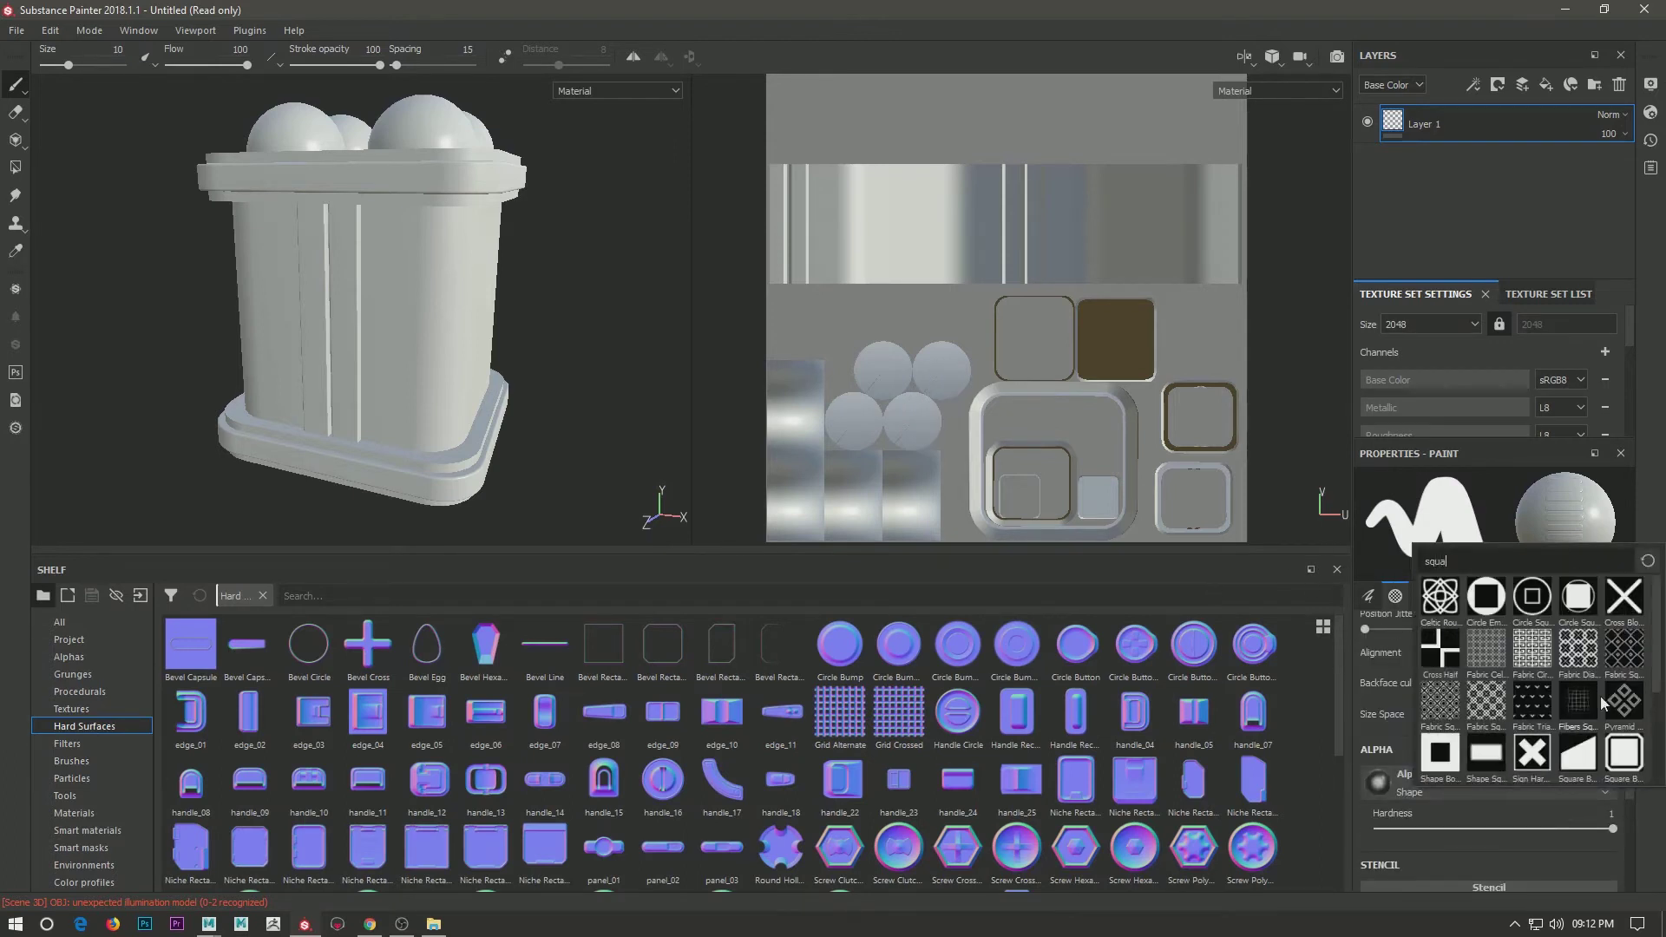
left_click(1440, 757)
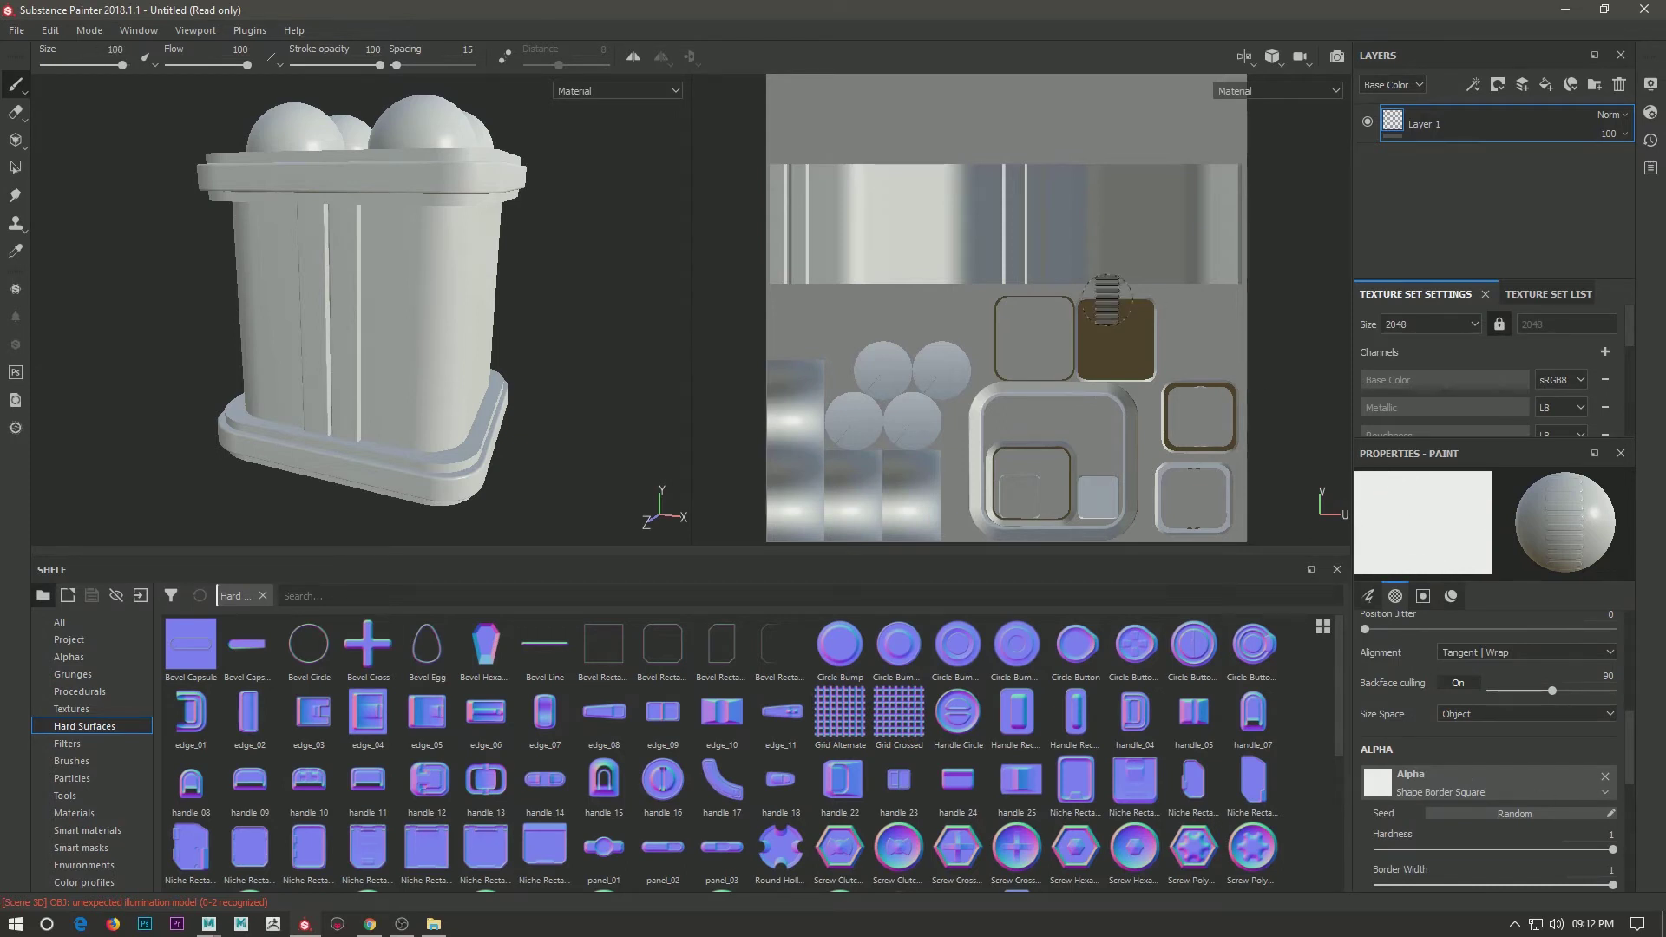
Rotate the brush to 90°, shrink it to 17.64, and stamp a vent onto the upper rim.
scroll(1465, 701, "up", 5)
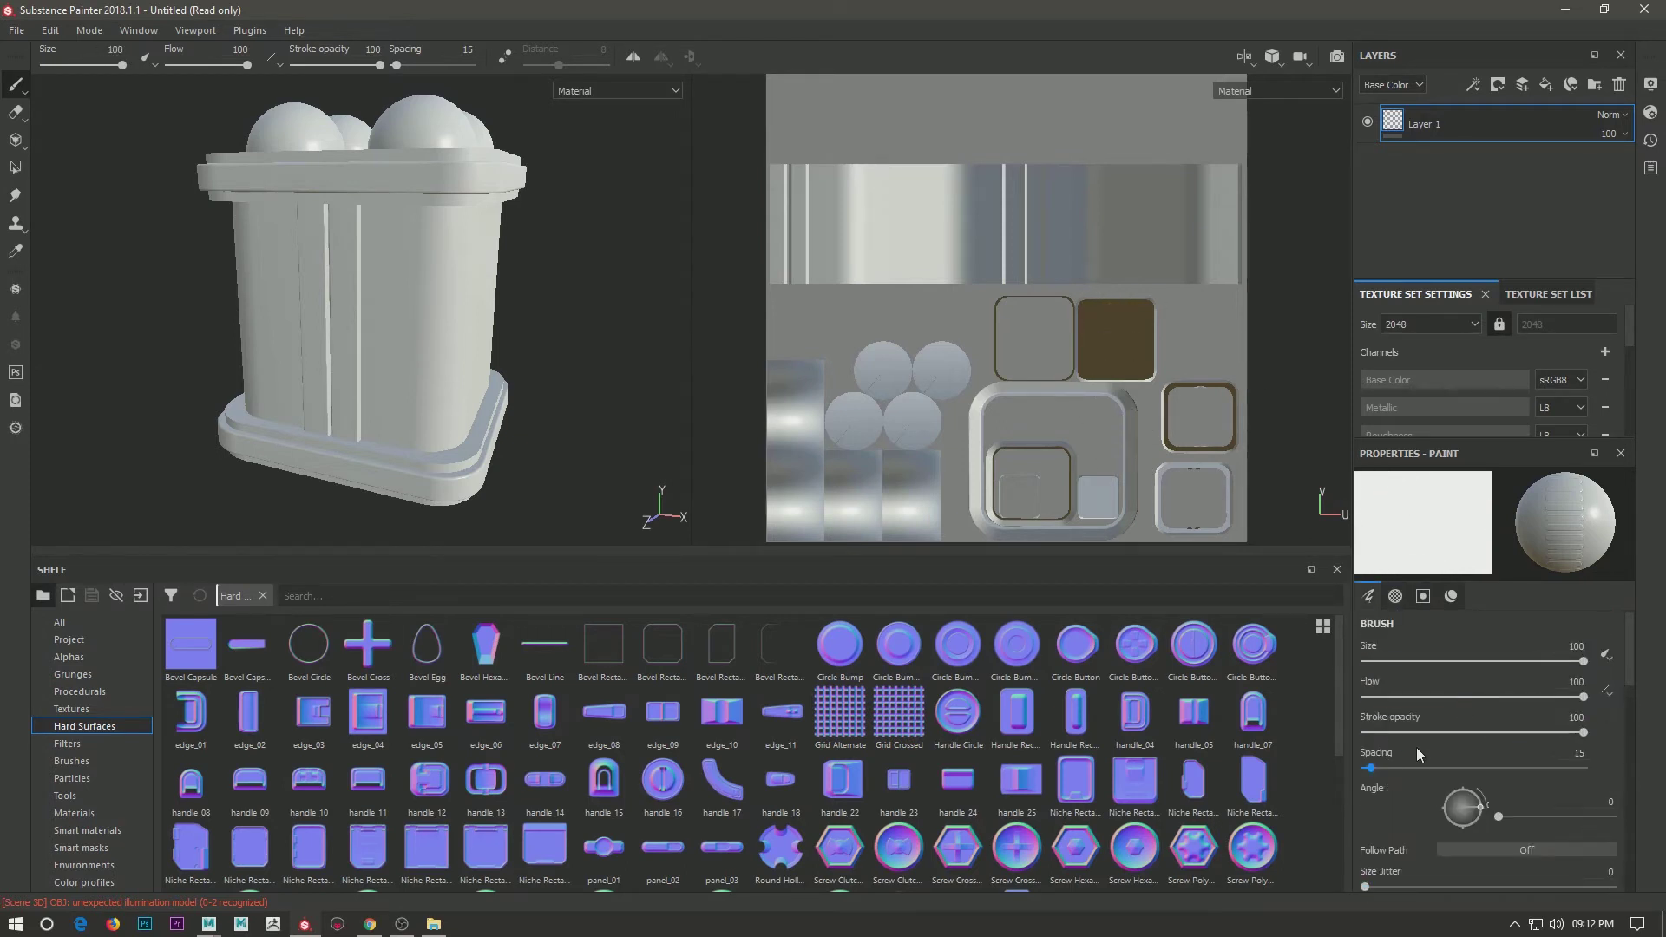
type("0")
key("Return")
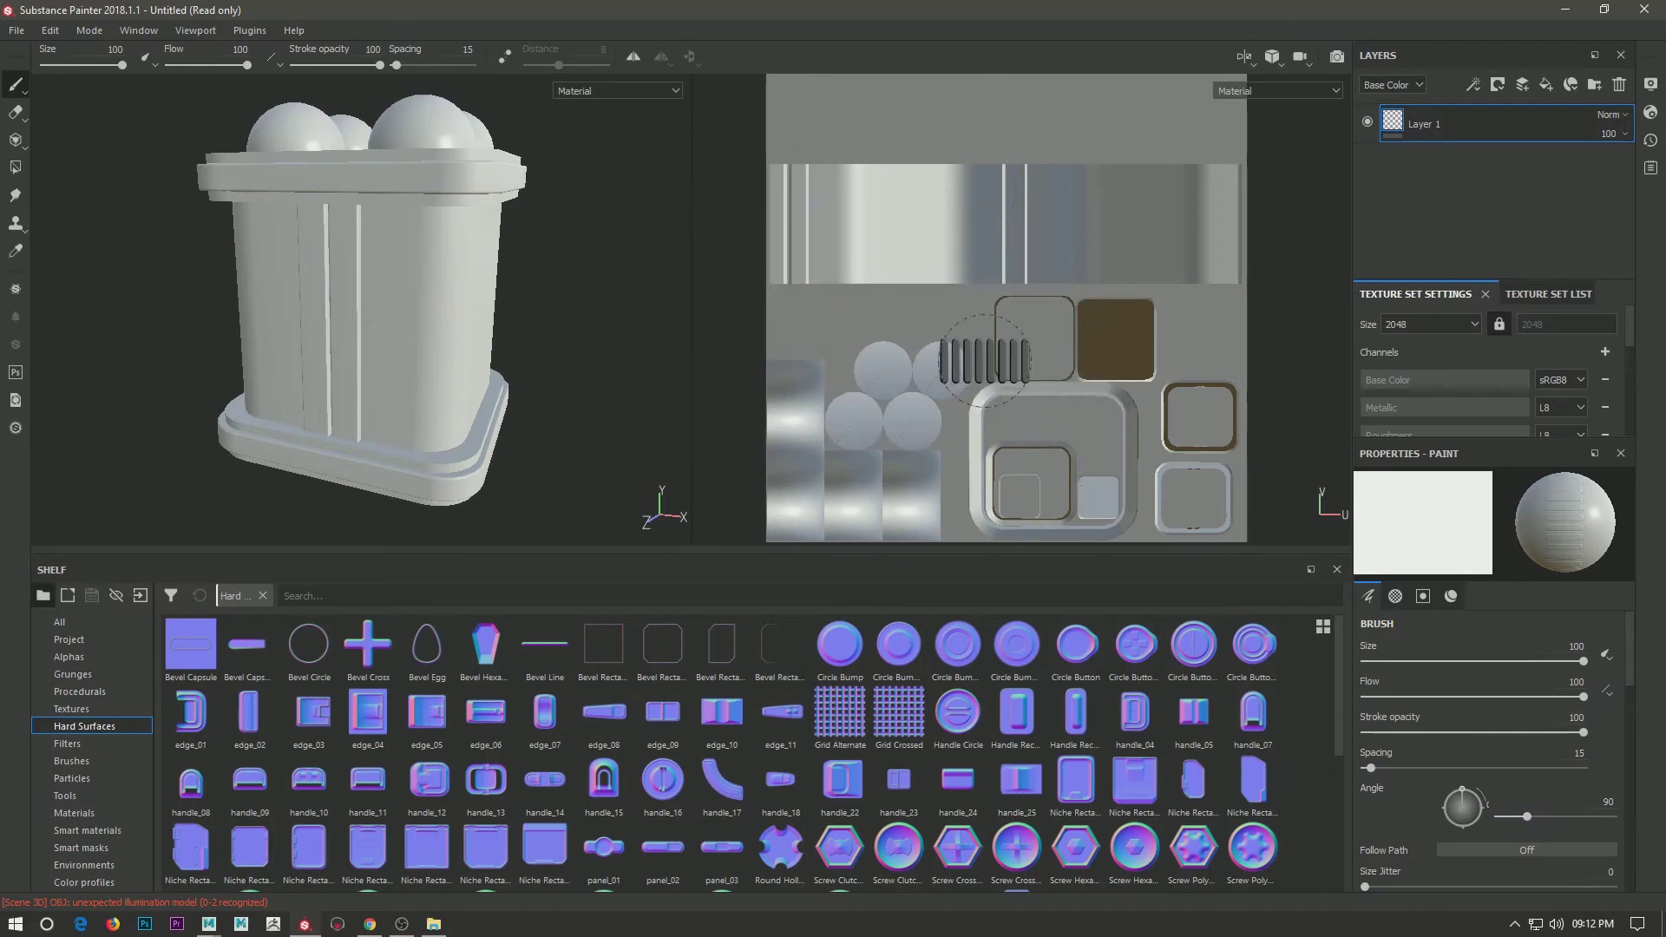
right_click_drag(402, 226, 397, 229, "ctrl")
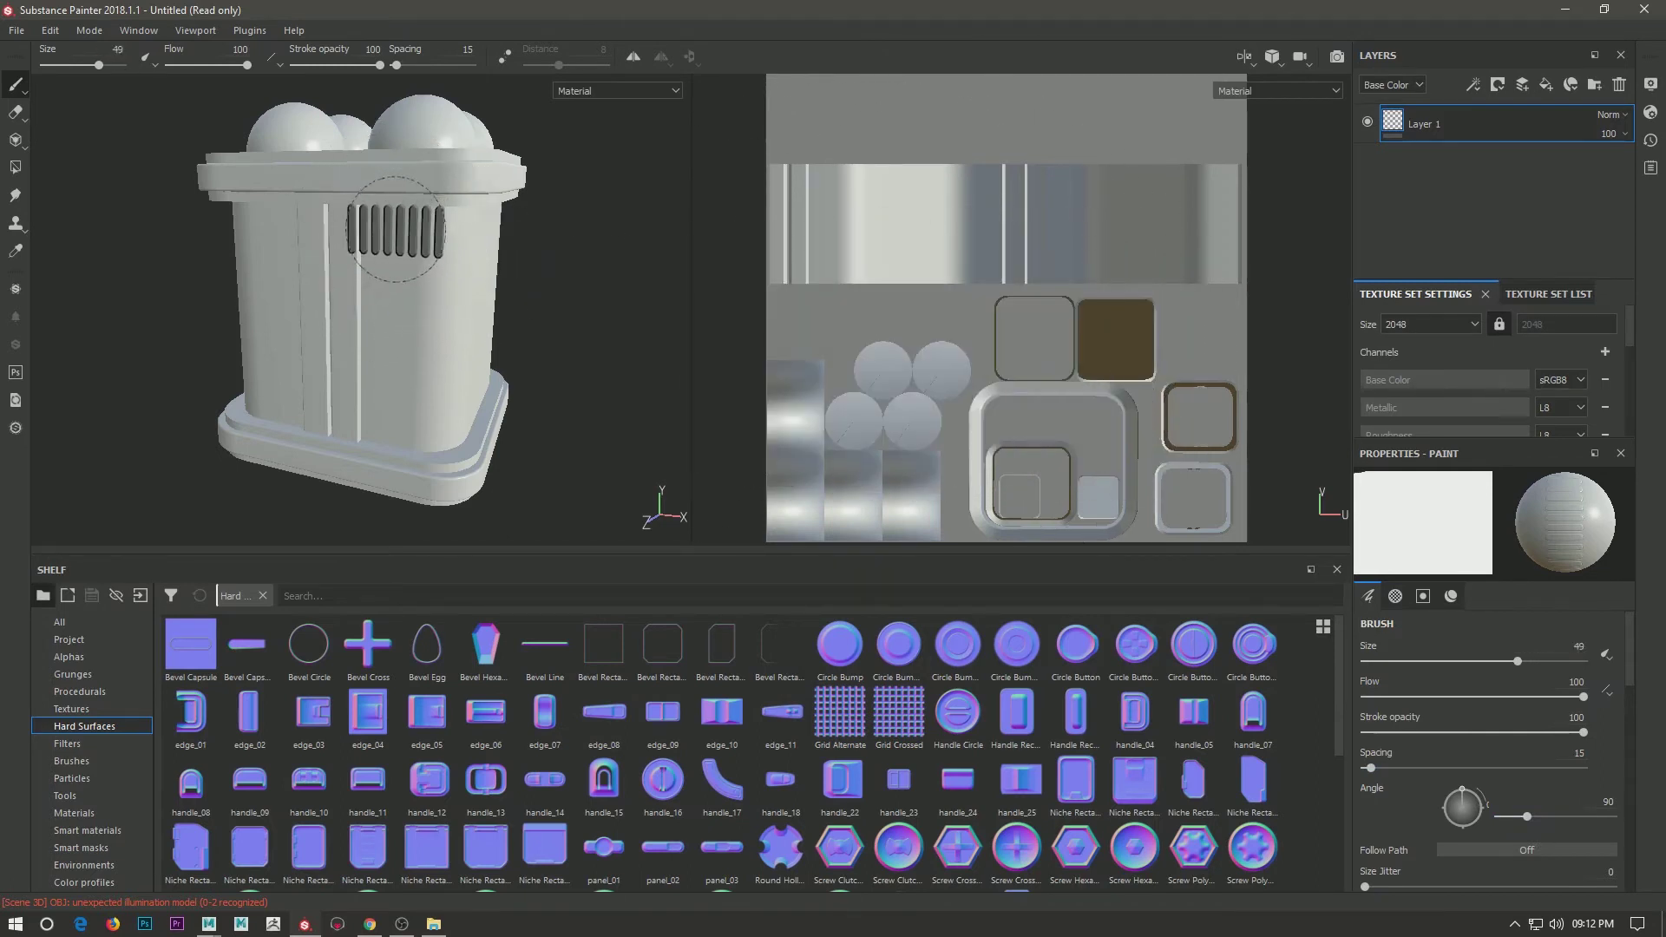
scroll(395, 229, "up", 5)
right_click_drag(415, 259, 382, 227, "ctrl")
left_click(362, 213)
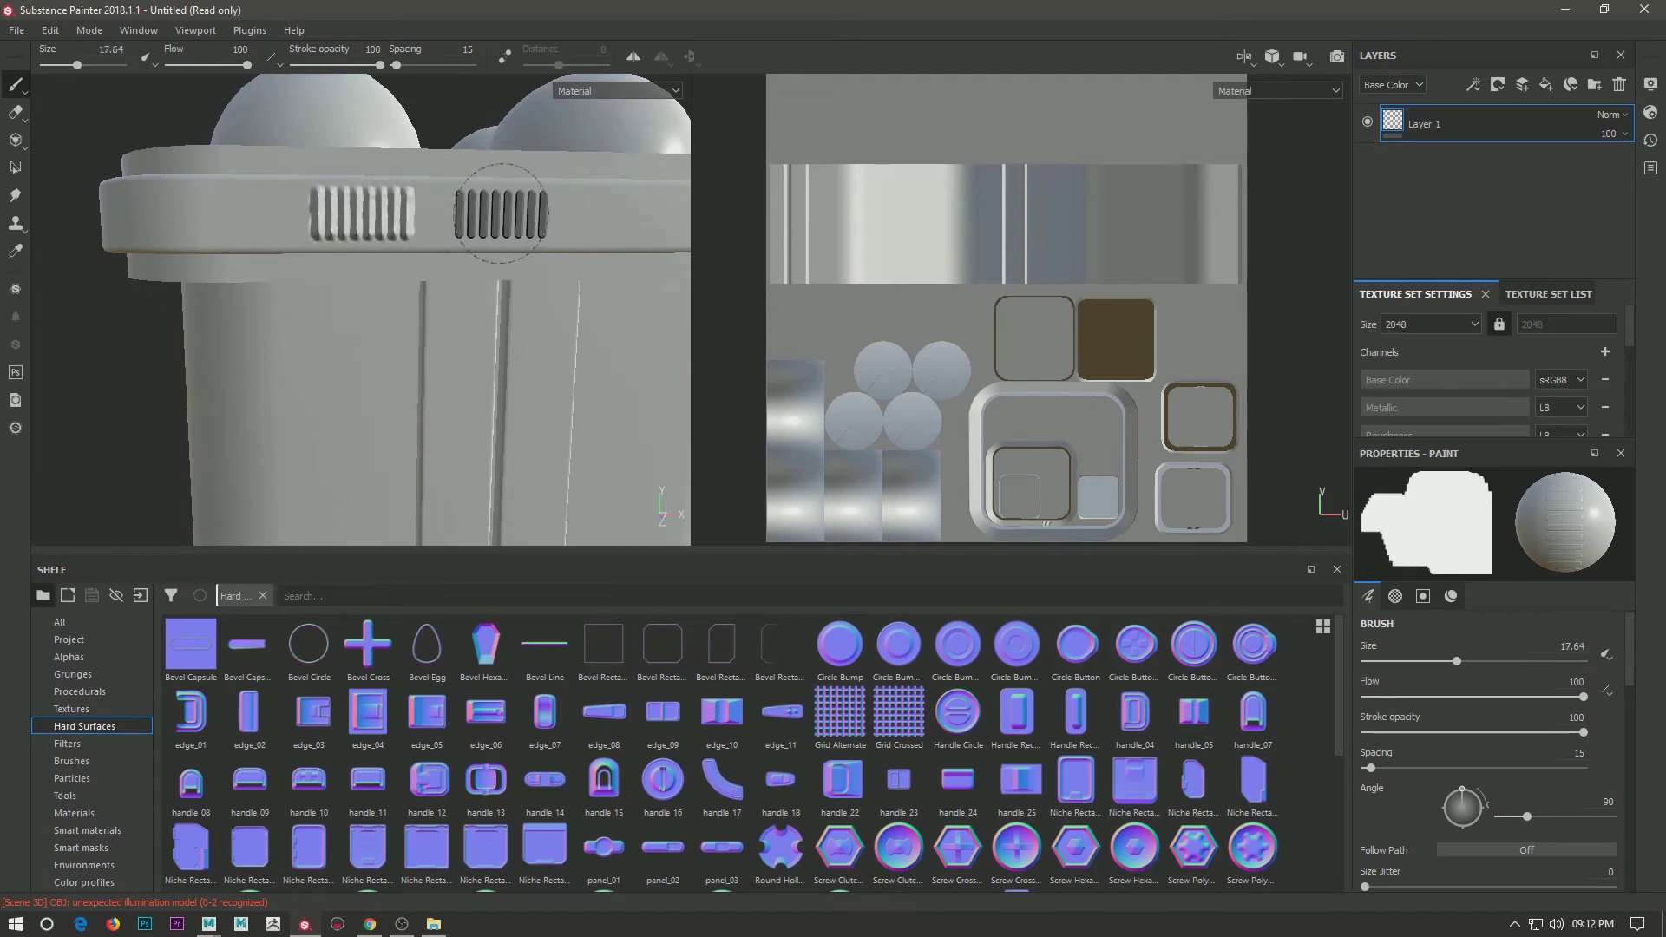
left_click_drag(511, 212, 494, 209, "alt")
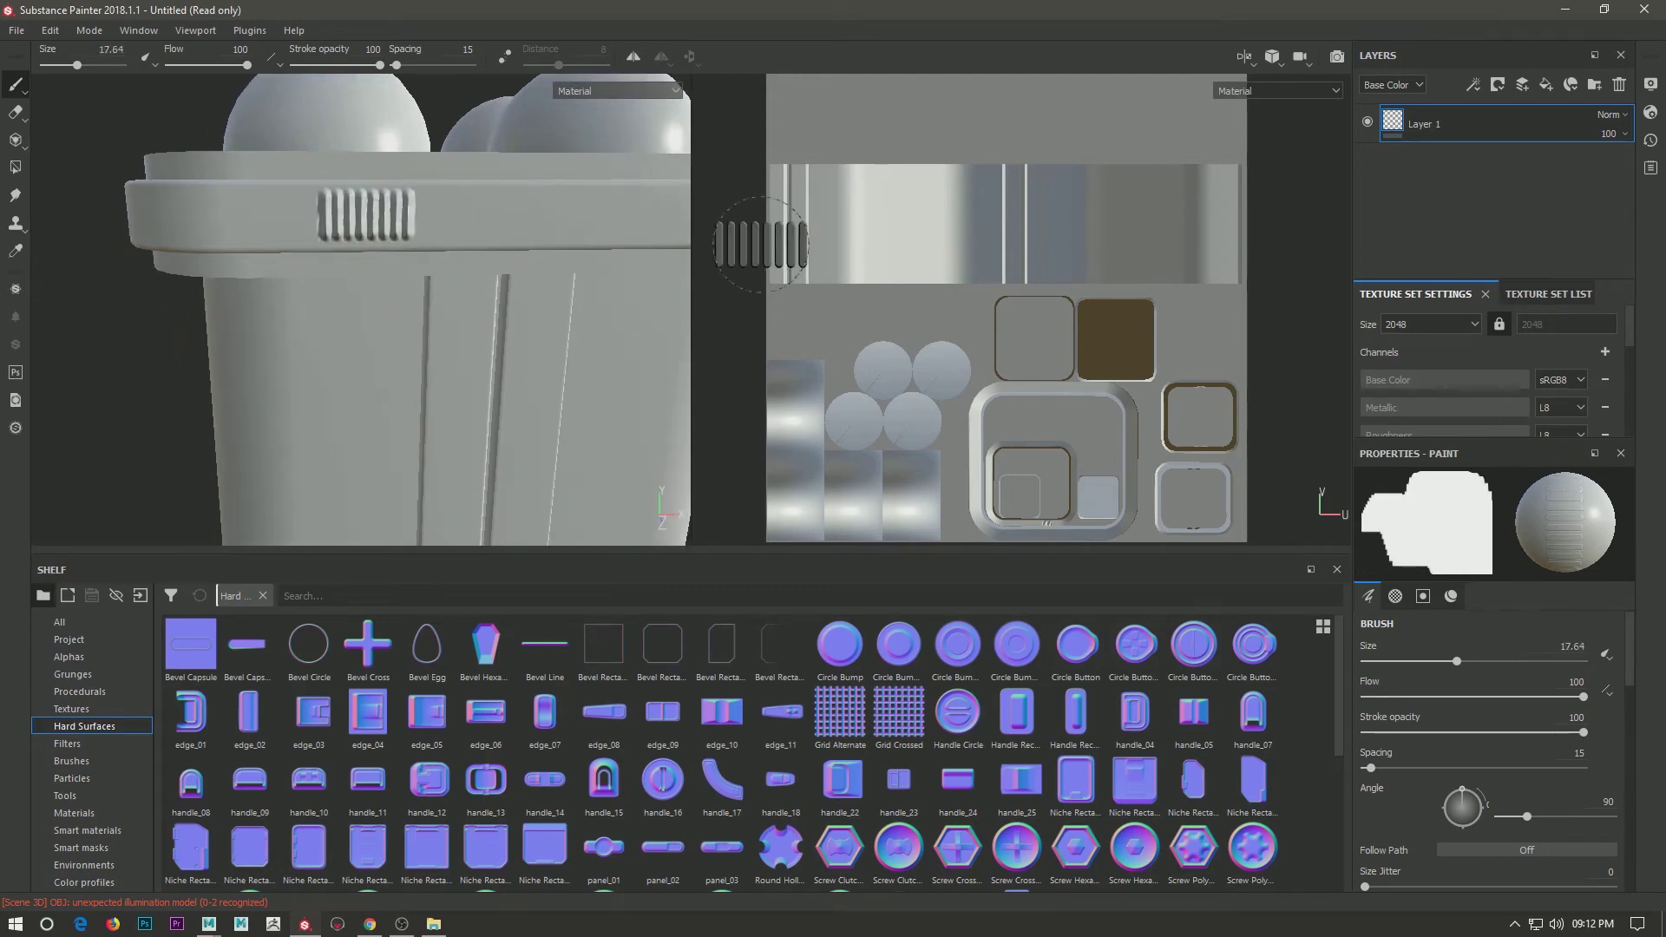
Stamp vent grilles near the top and lower down one side panel in a straight line.
key("f")
mouse_move(520, 304)
left_mouse_down("alt")
mouse_move(451, 295)
mouse_move(379, 225)
left_mouse_up("alt")
scroll(442, 295, "up", 3)
mouse_move(378, 289)
left_mouse_down("alt")
mouse_move(392, 326)
mouse_move(394, 291)
left_mouse_up("alt")
scroll(393, 325, "up", 4)
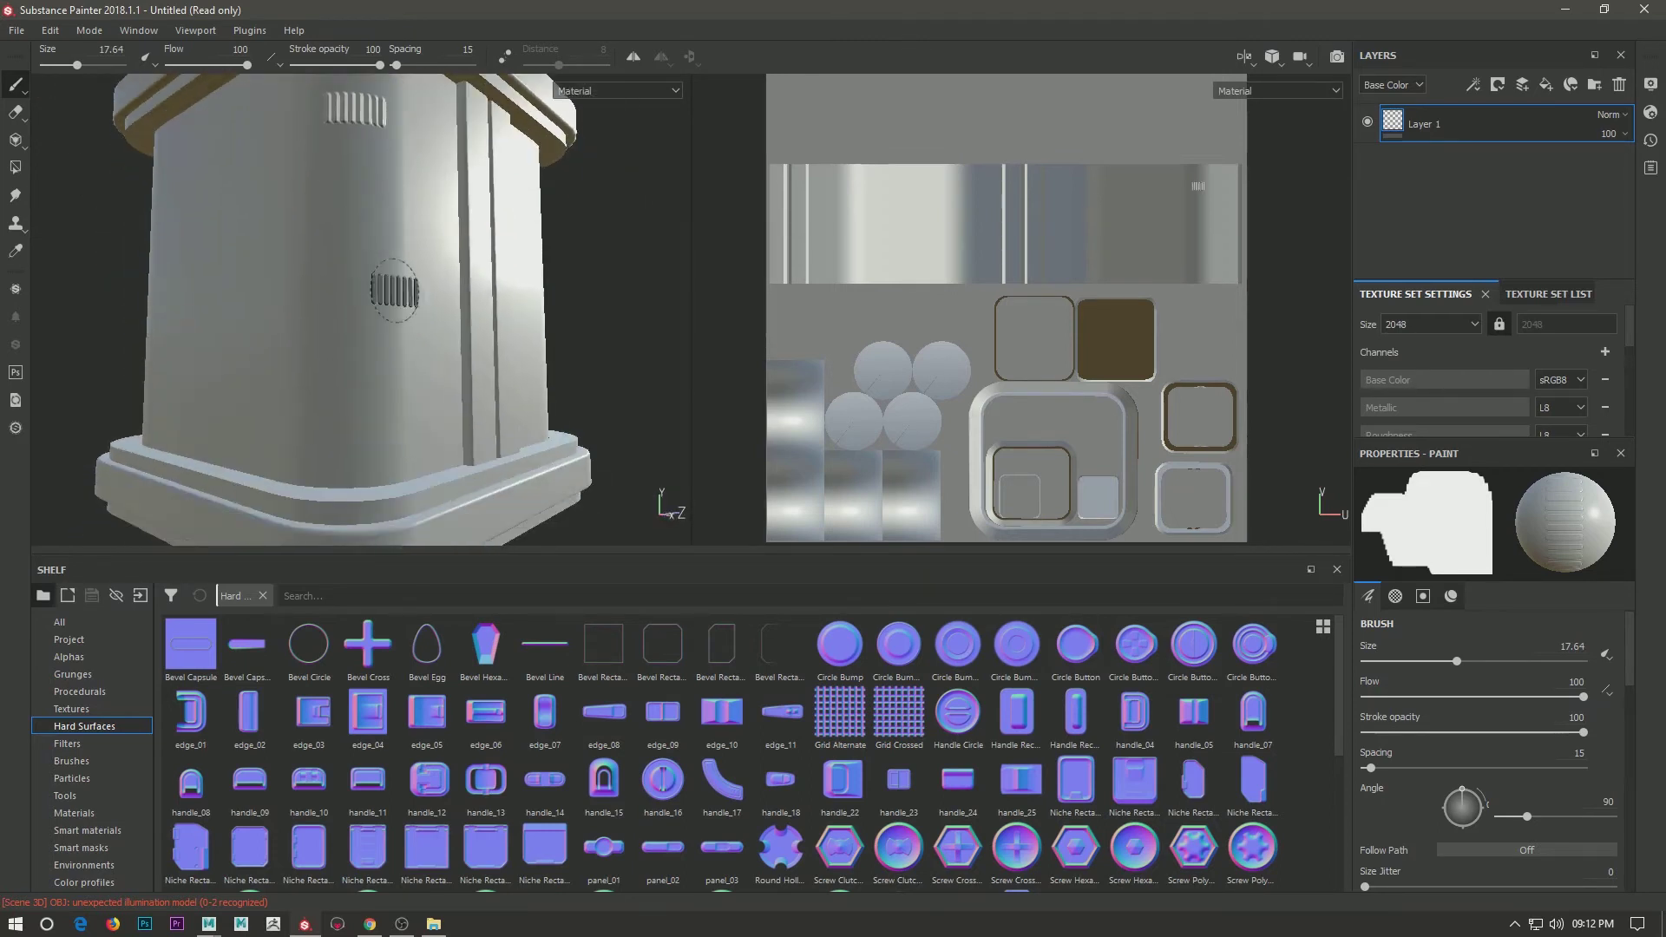
left_click(348, 109)
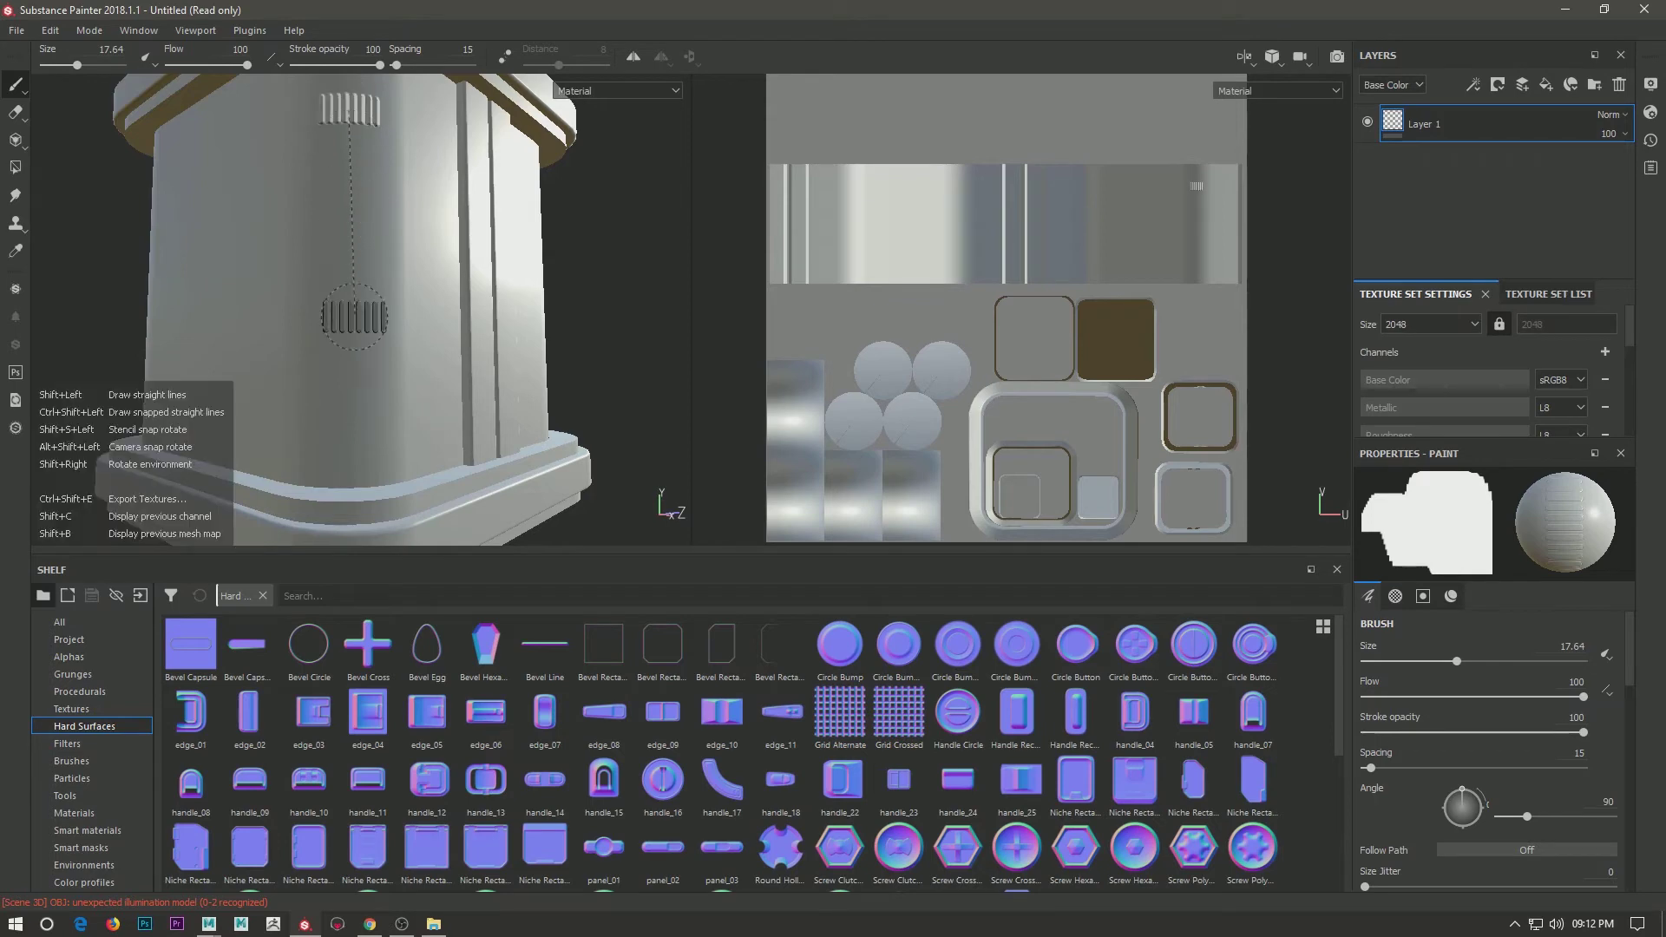
left_click(358, 405, "shift")
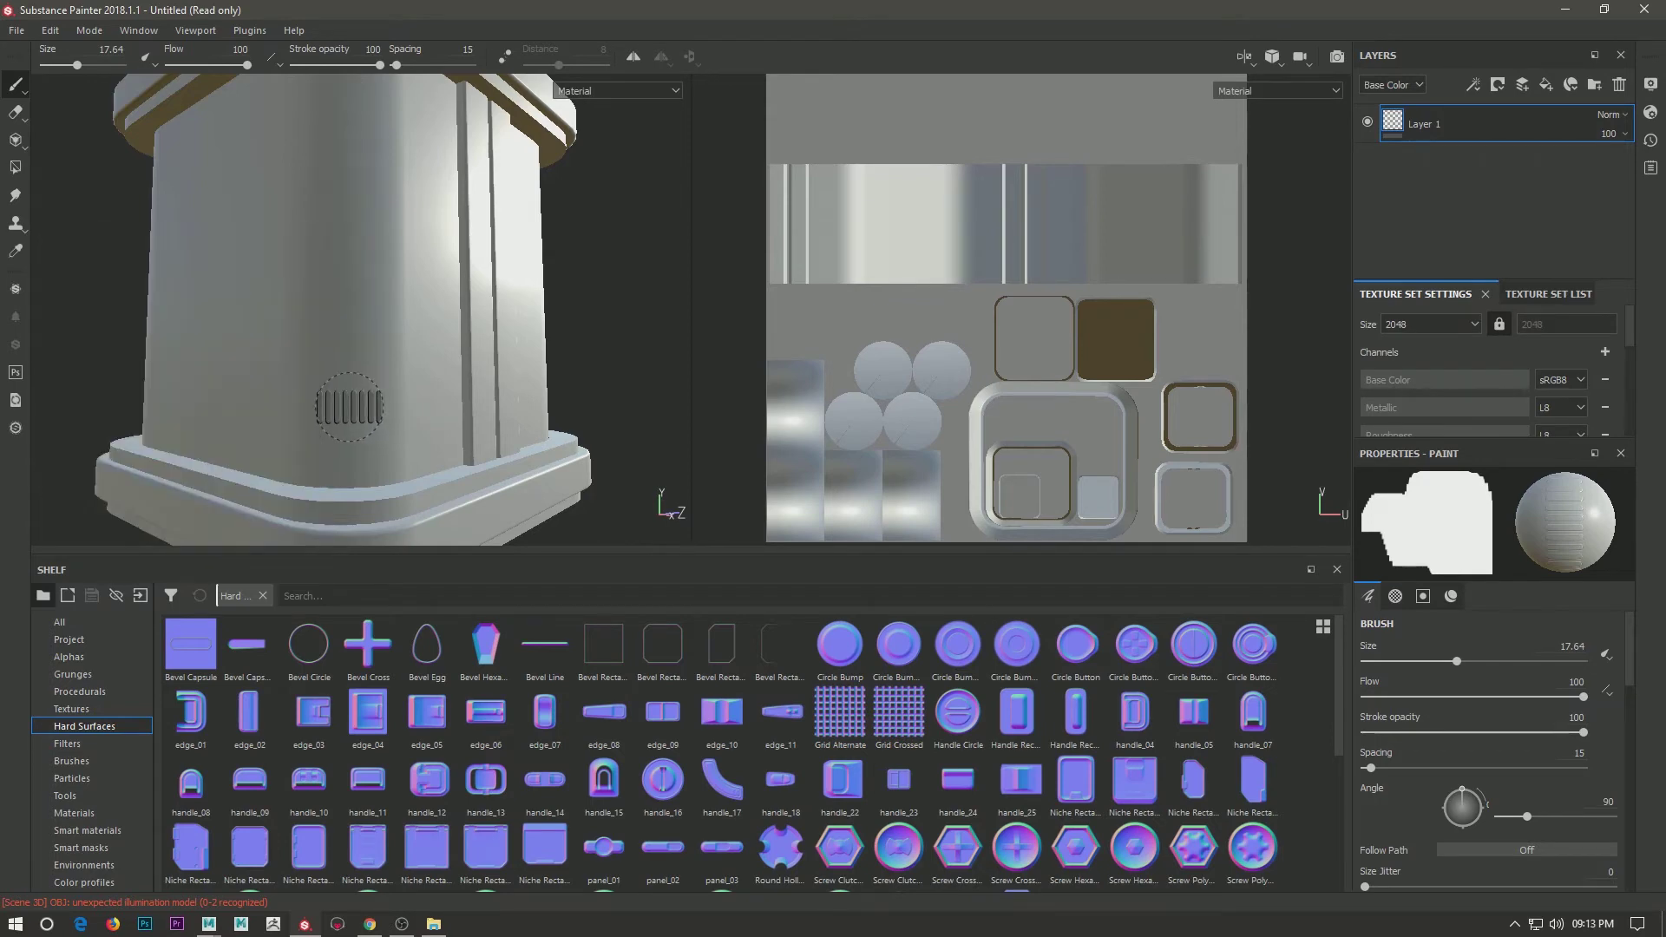
key("shift")
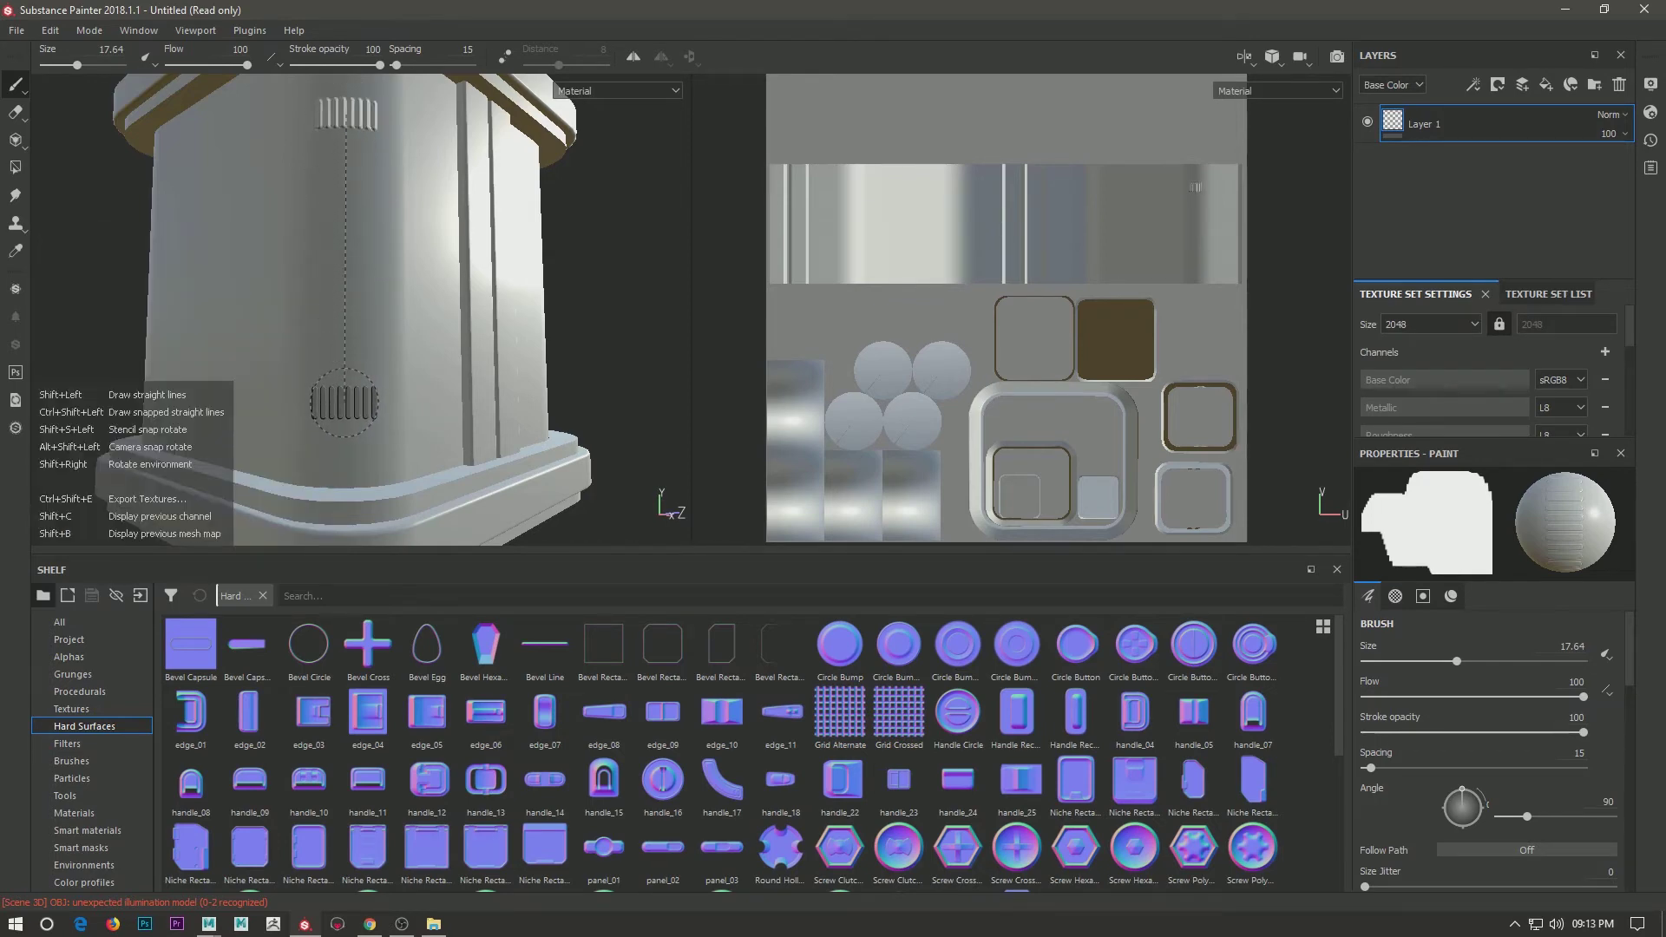
Stamp further vent grilles at upper and lower spots on another side panel.
key("f")
mouse_move(344, 402)
left_mouse_down("alt")
mouse_move(408, 295)
mouse_move(466, 246)
left_mouse_up("alt")
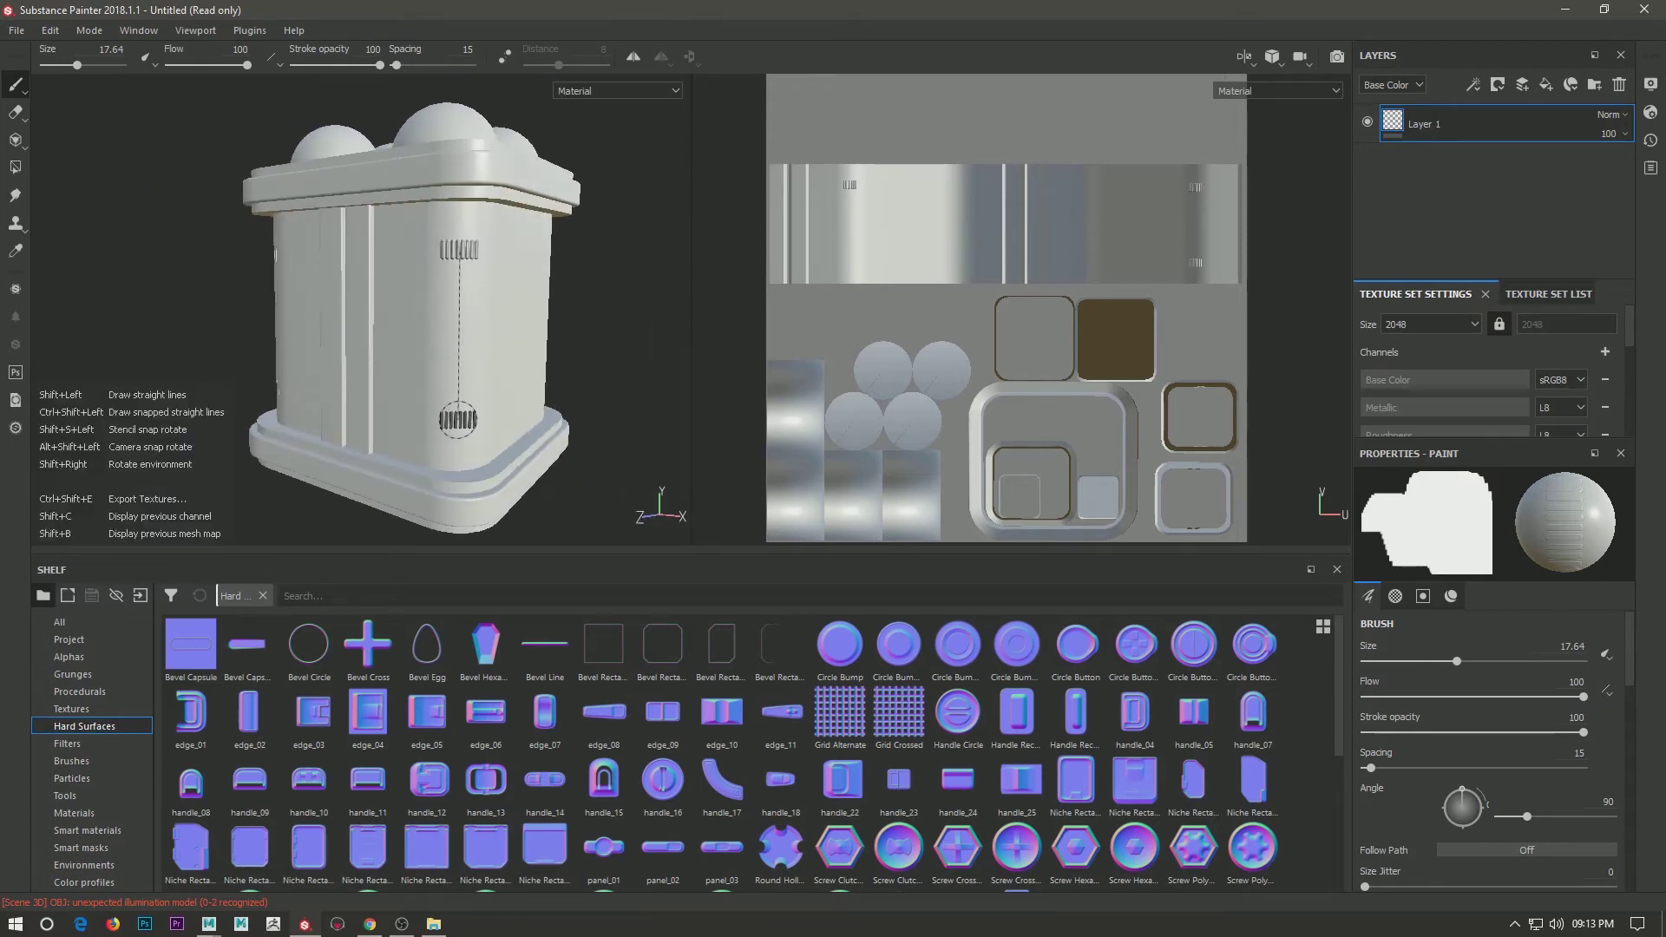
scroll(477, 373, "up", 3)
mouse_move(483, 365)
left_mouse_down("alt")
mouse_move(529, 211)
mouse_move(426, 189)
left_mouse_up("alt")
left_click(427, 205)
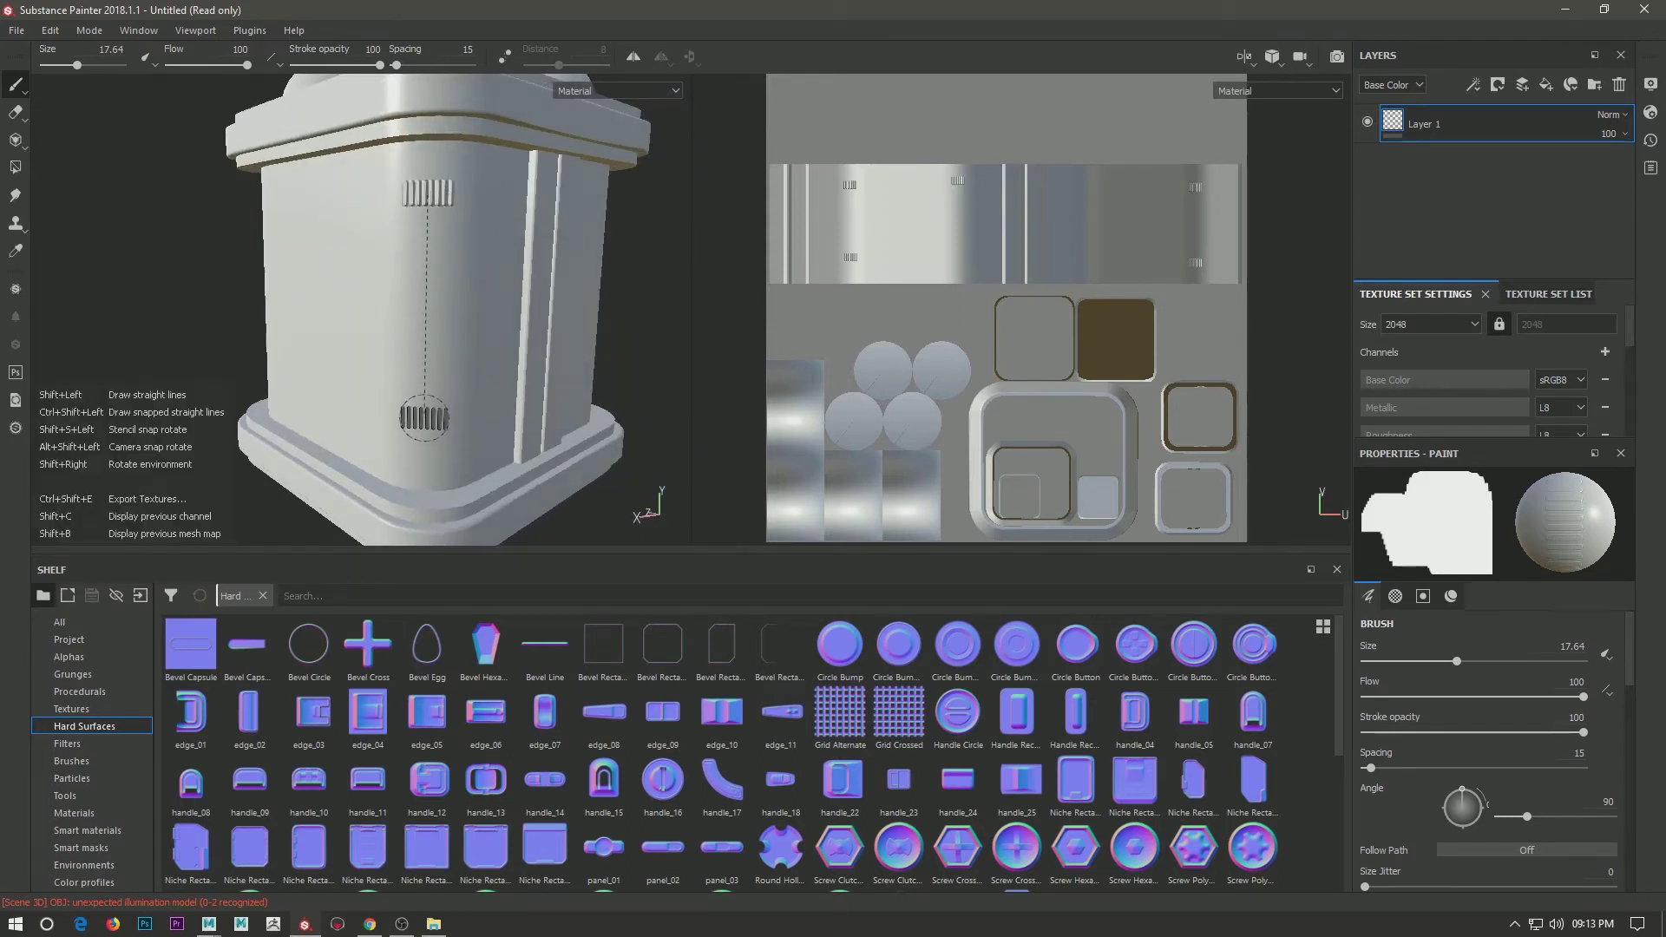
left_click_drag(424, 417, 335, 242, "alt")
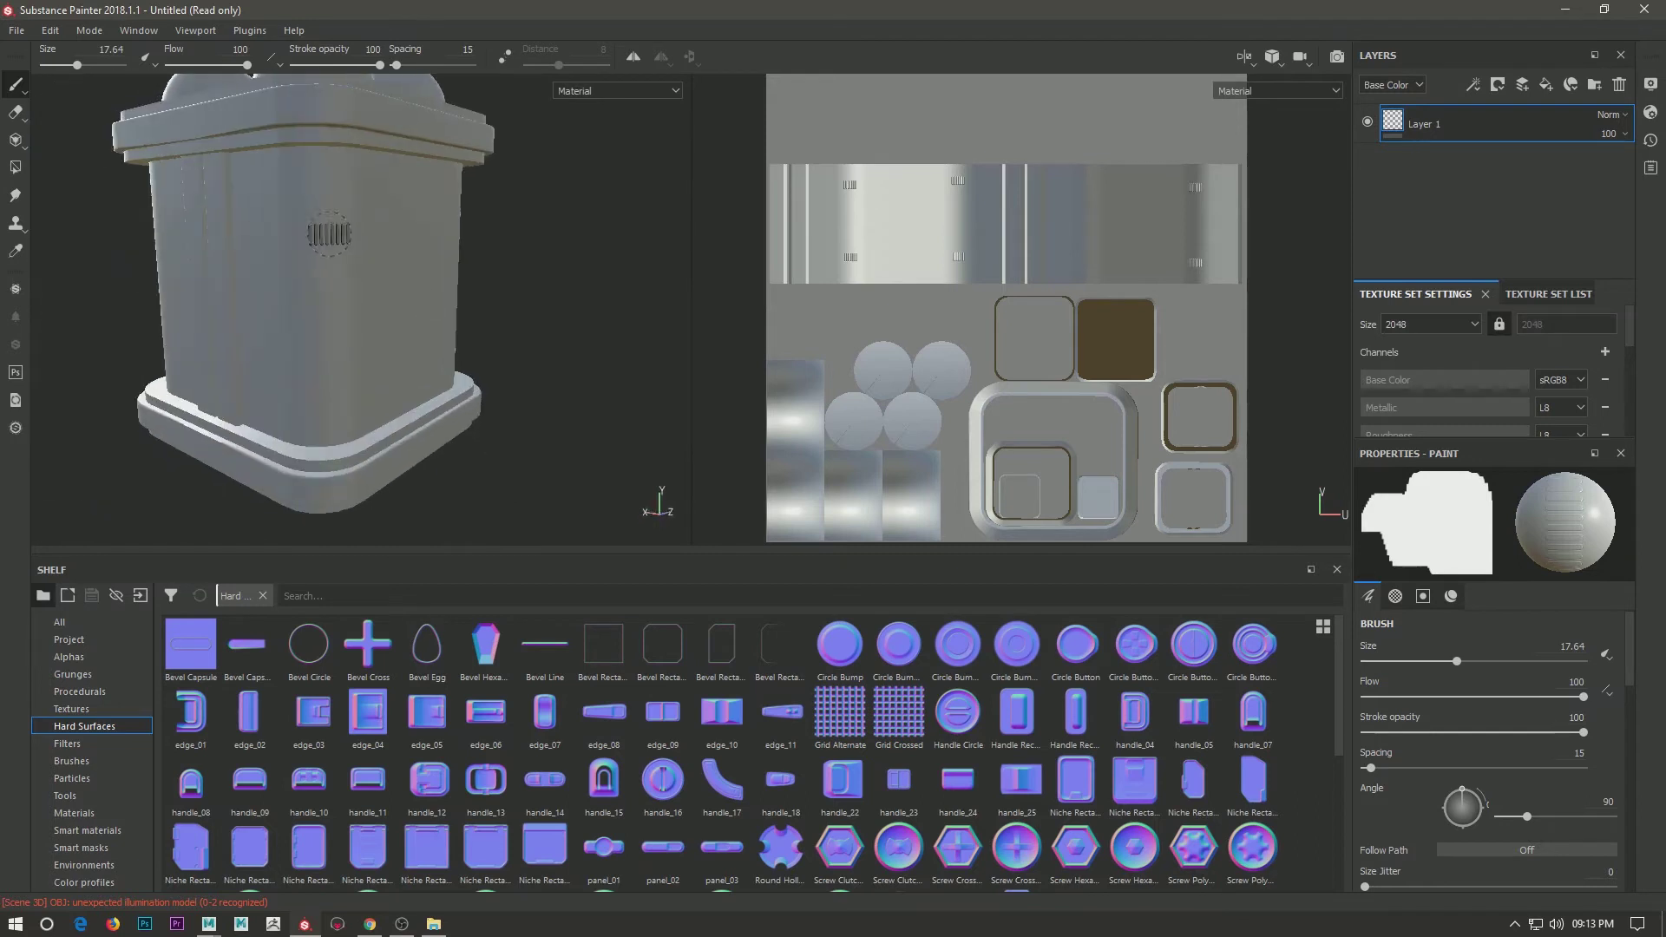
left_click(315, 193)
left_click(316, 378, "shift")
left_click_drag(317, 378, 520, 323, "alt")
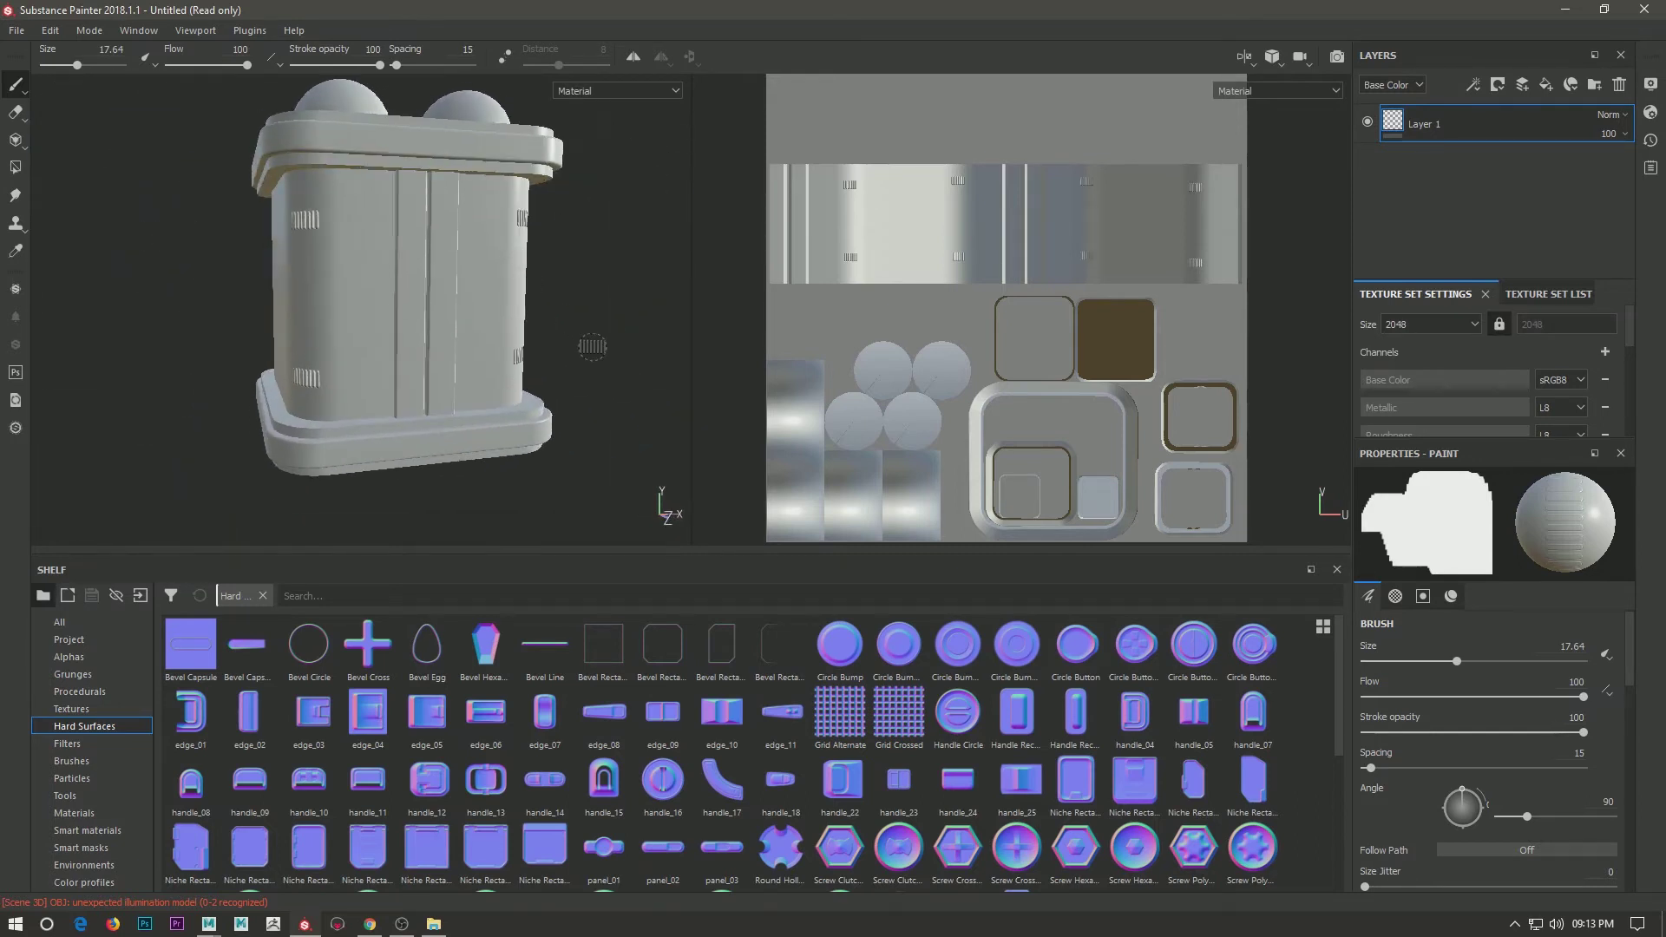
mouse_move(474, 453)
left_mouse_down("alt")
mouse_move(550, 469)
mouse_move(447, 323)
mouse_move(580, 382)
left_mouse_up("alt")
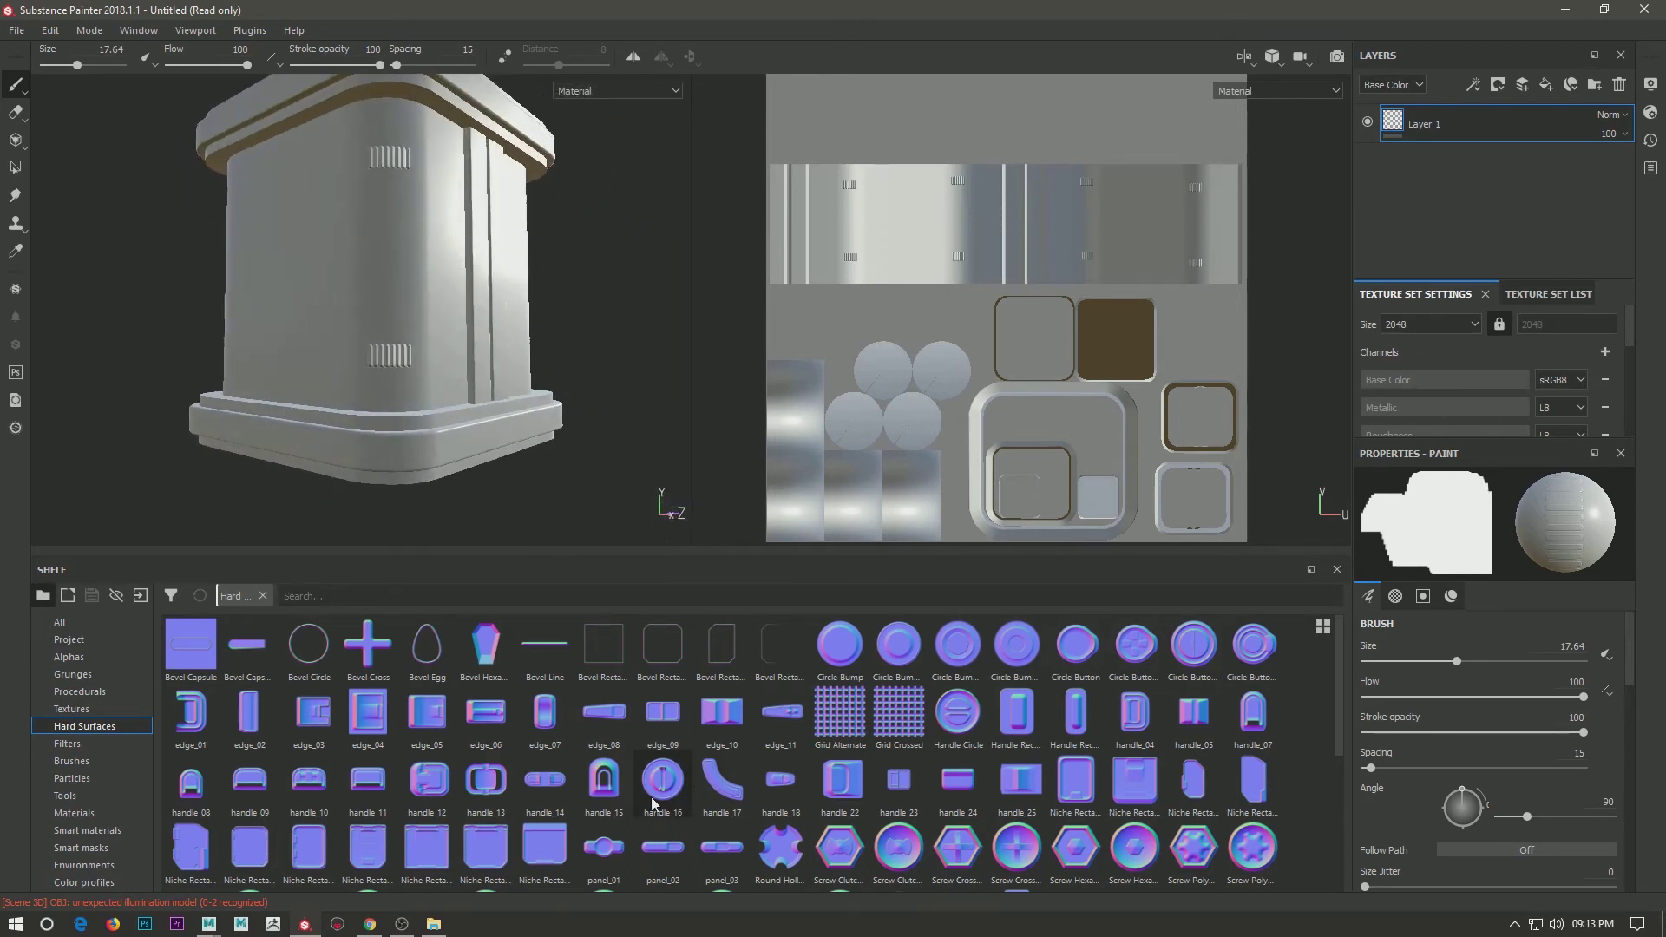
scroll(1549, 752, "down", 10)
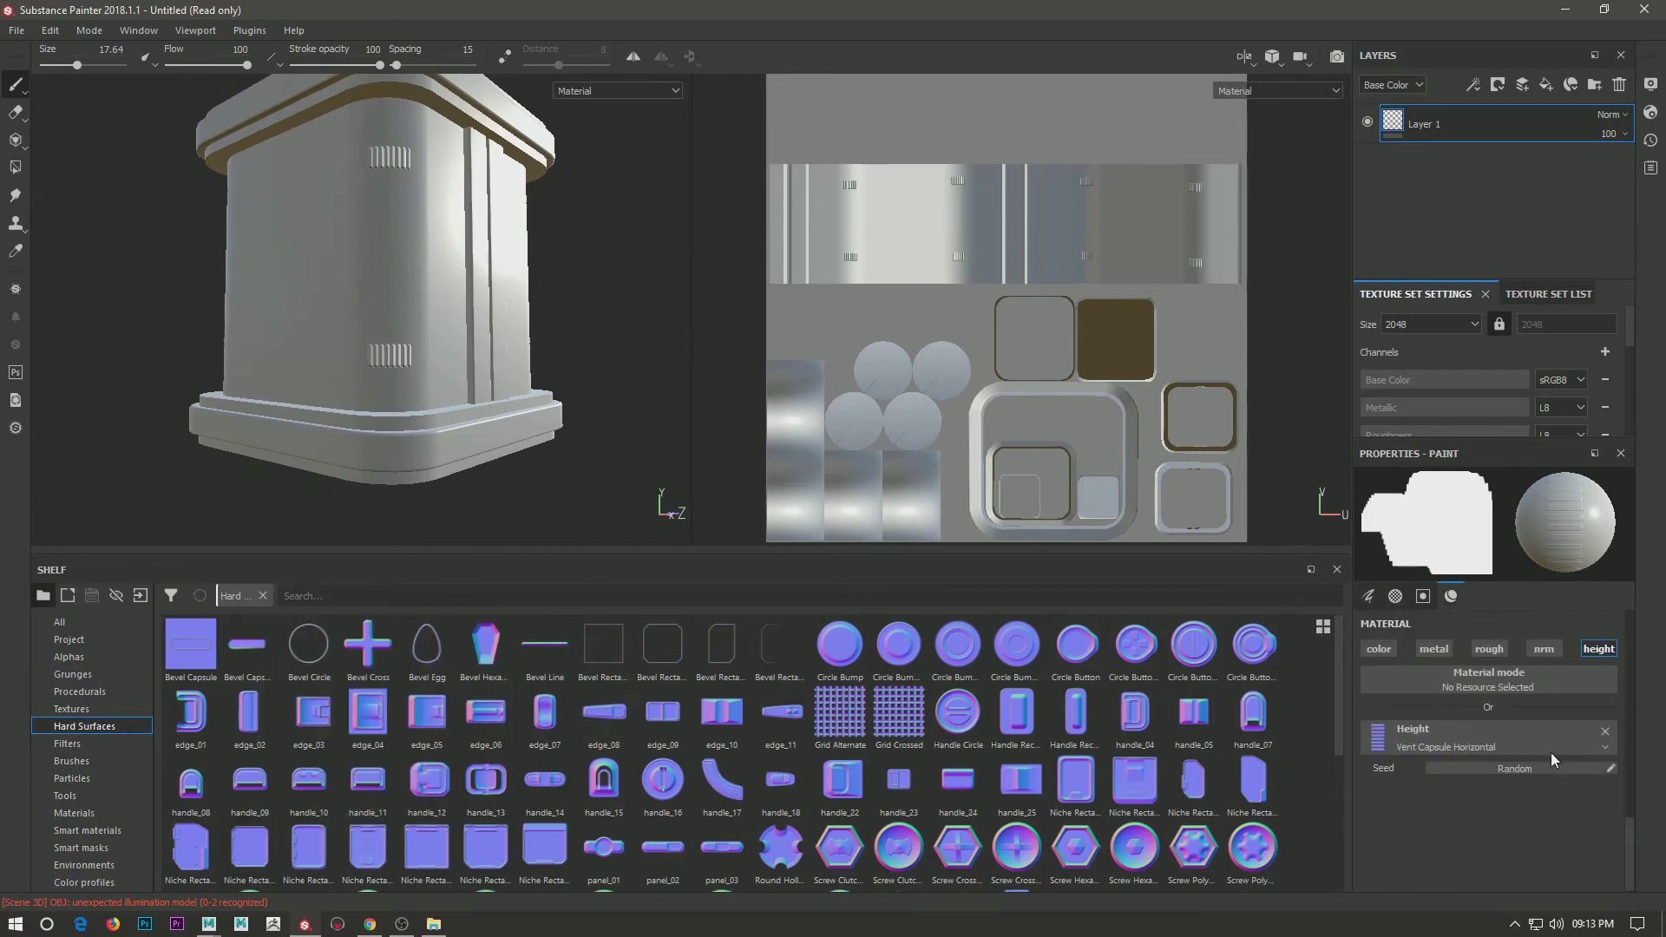
Set Niche Rectangle Left as the height stamp and enlarge the brush to about 96.
left_click_drag(320, 869, 1376, 738)
left_click_drag(390, 287, 267, 276, "alt")
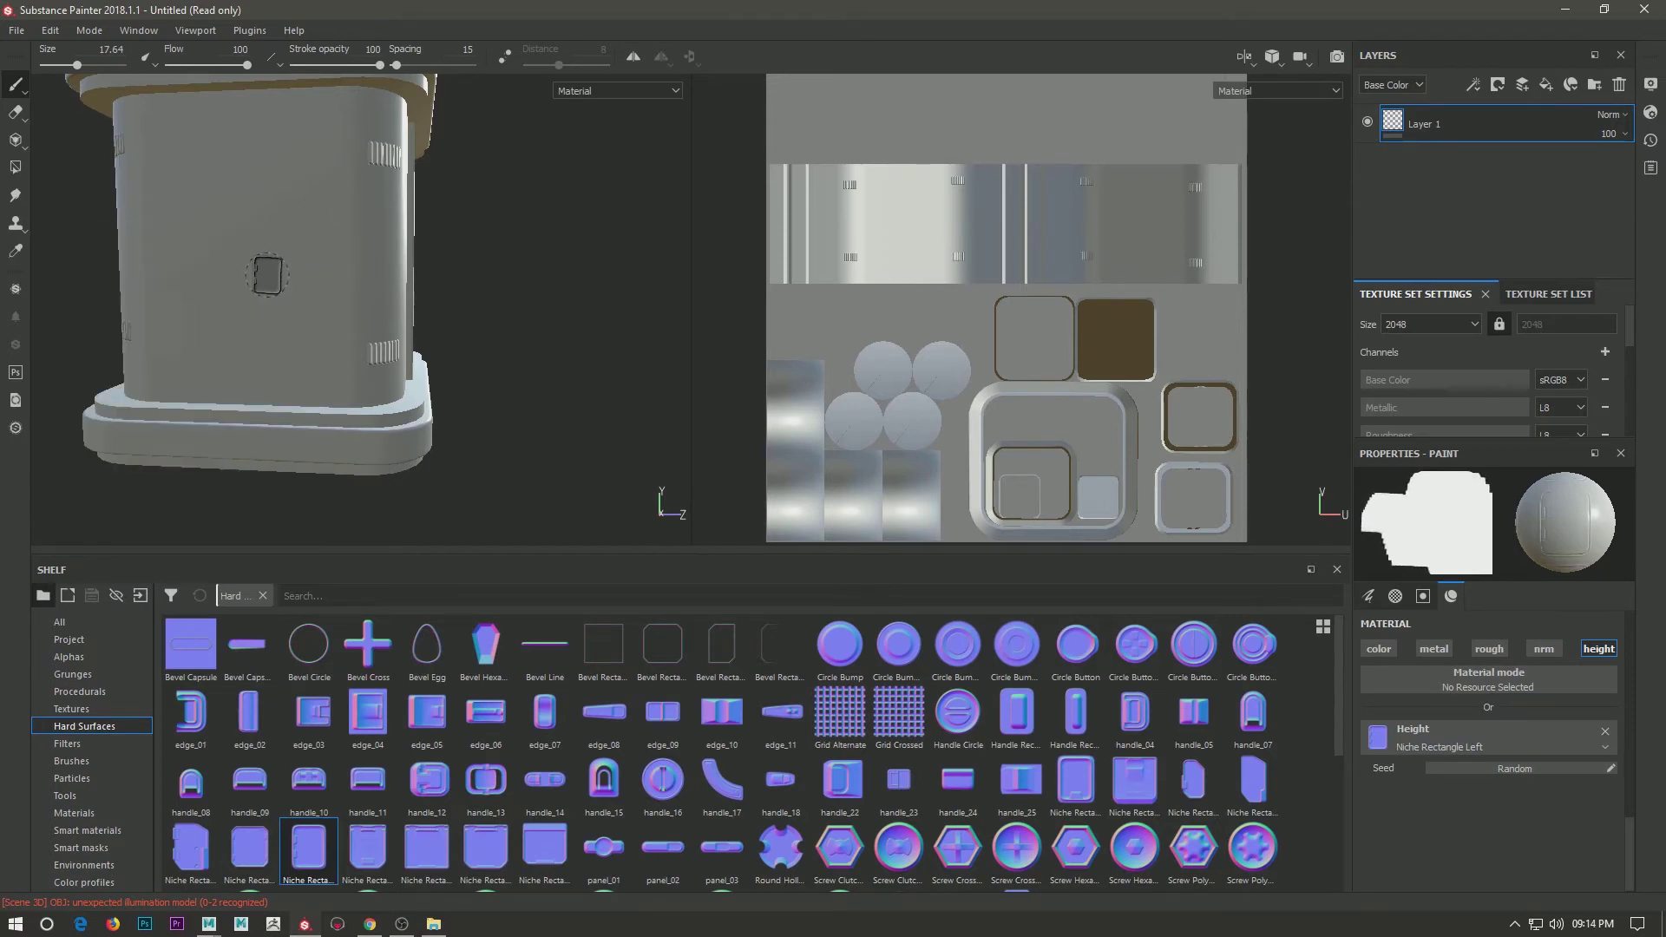
scroll(1544, 732, "up", 10)
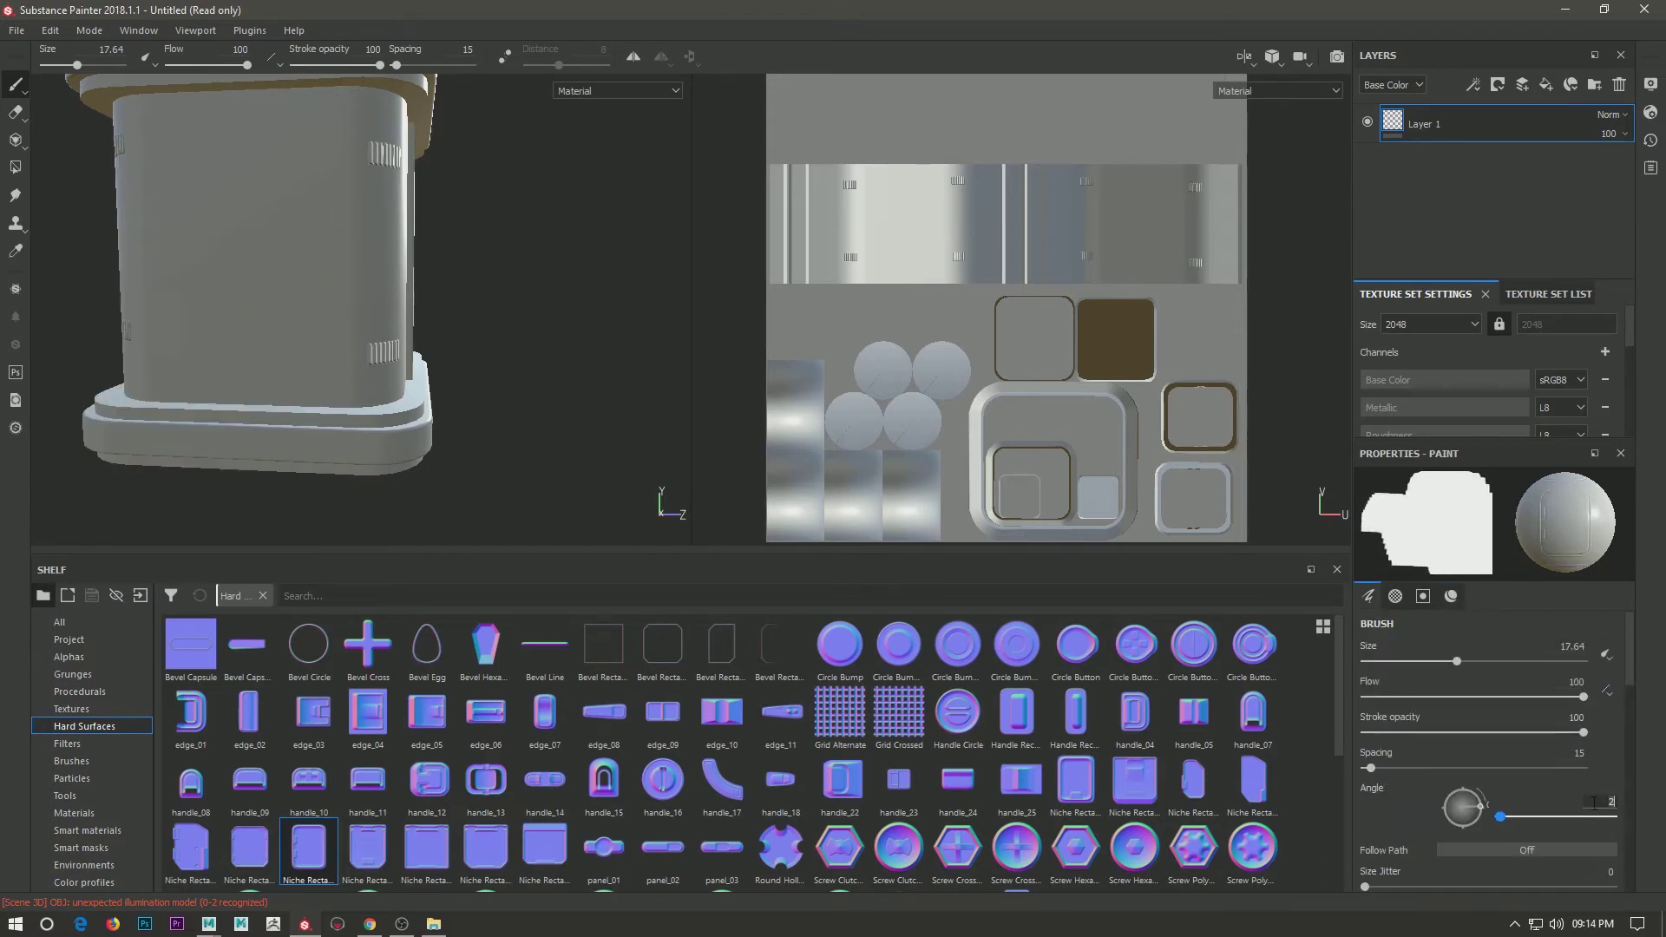
middle_click_drag(399, 261, 503, 314, "alt")
right_click_drag(484, 324, 381, 298, "ctrl")
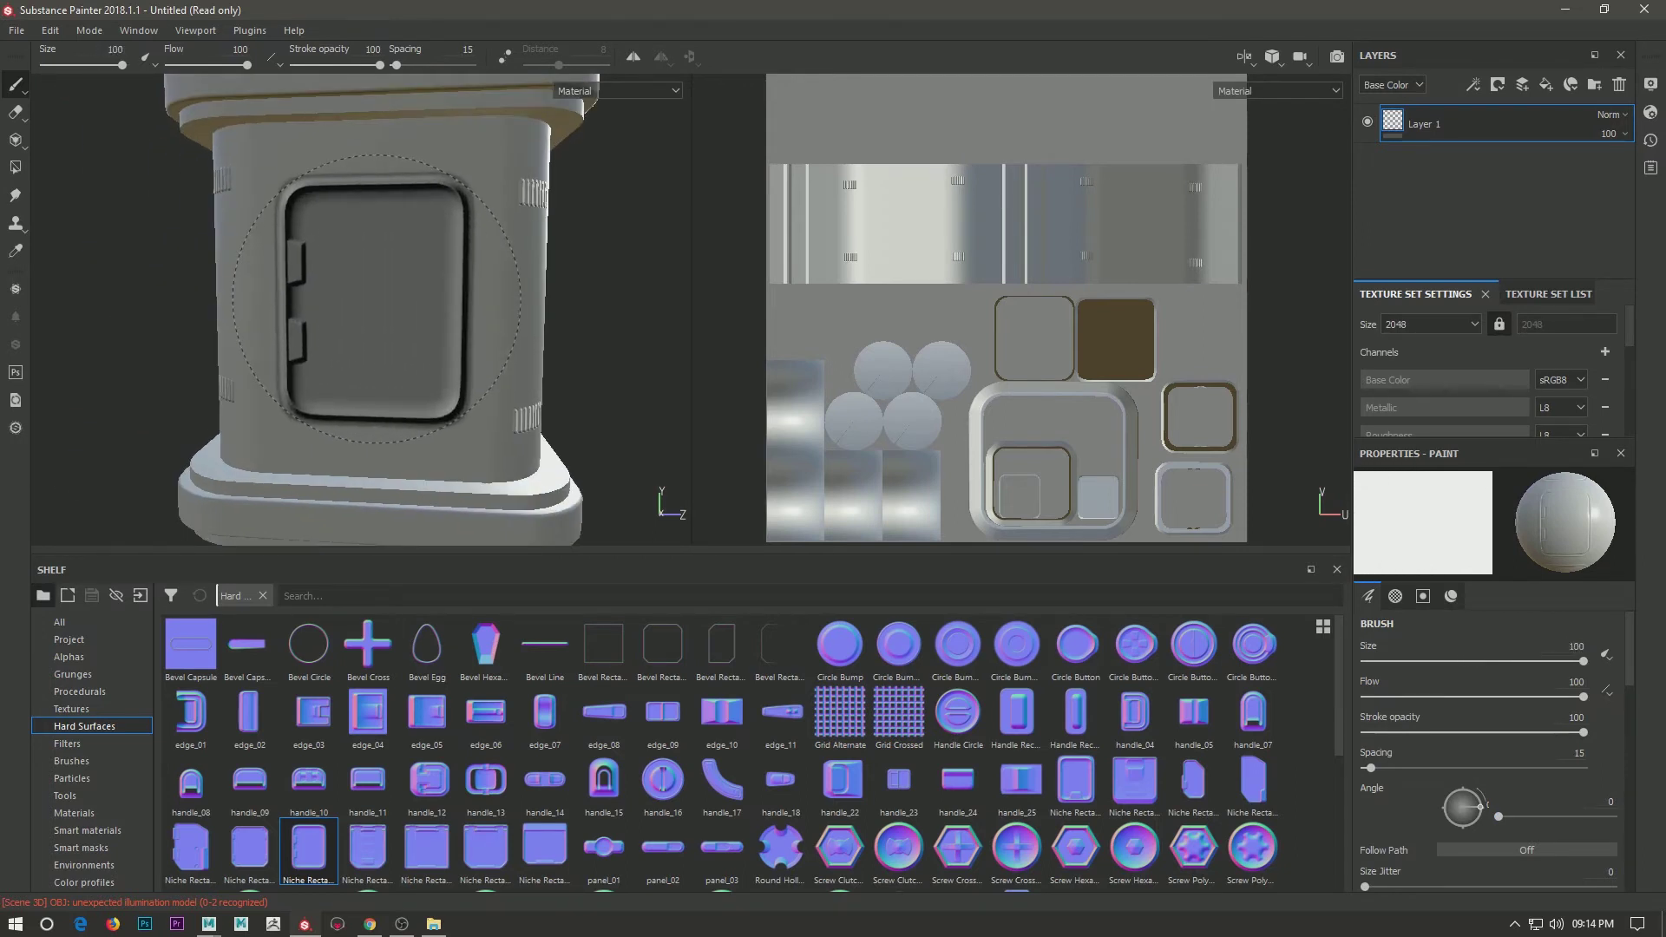
Orbit around to face the container's other sides and show the stamp's material settings.
left_click_drag(376, 298, 664, 300, "alt")
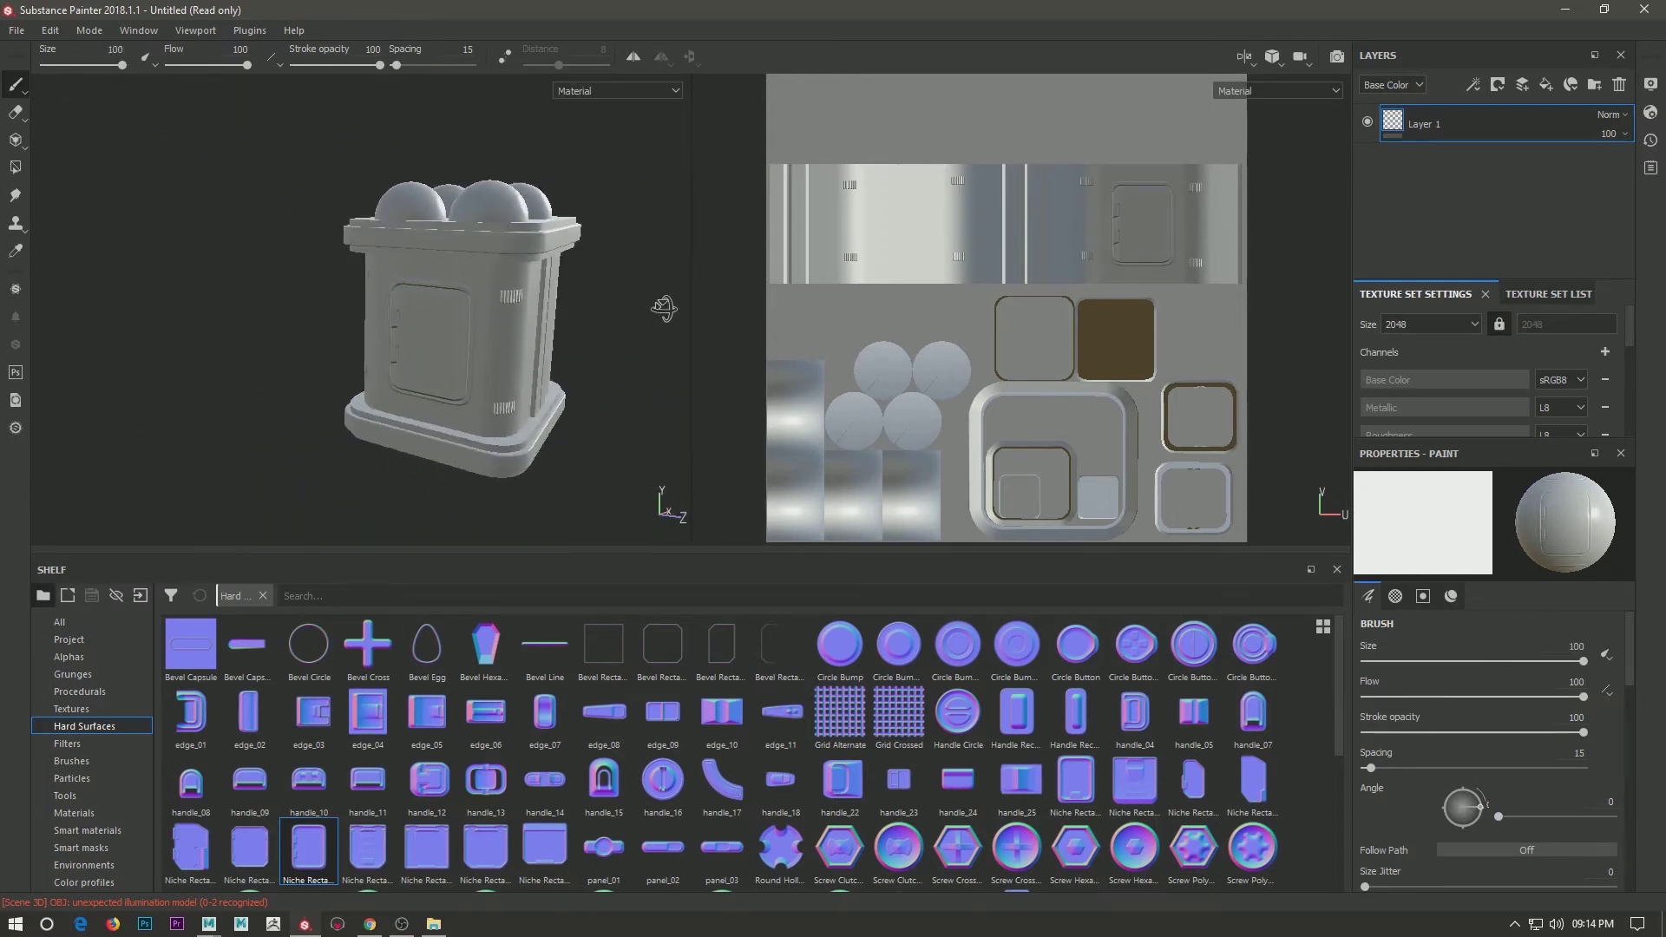
right_click_drag(664, 299, 297, 335, "alt")
left_click_drag(298, 335, 539, 361, "alt")
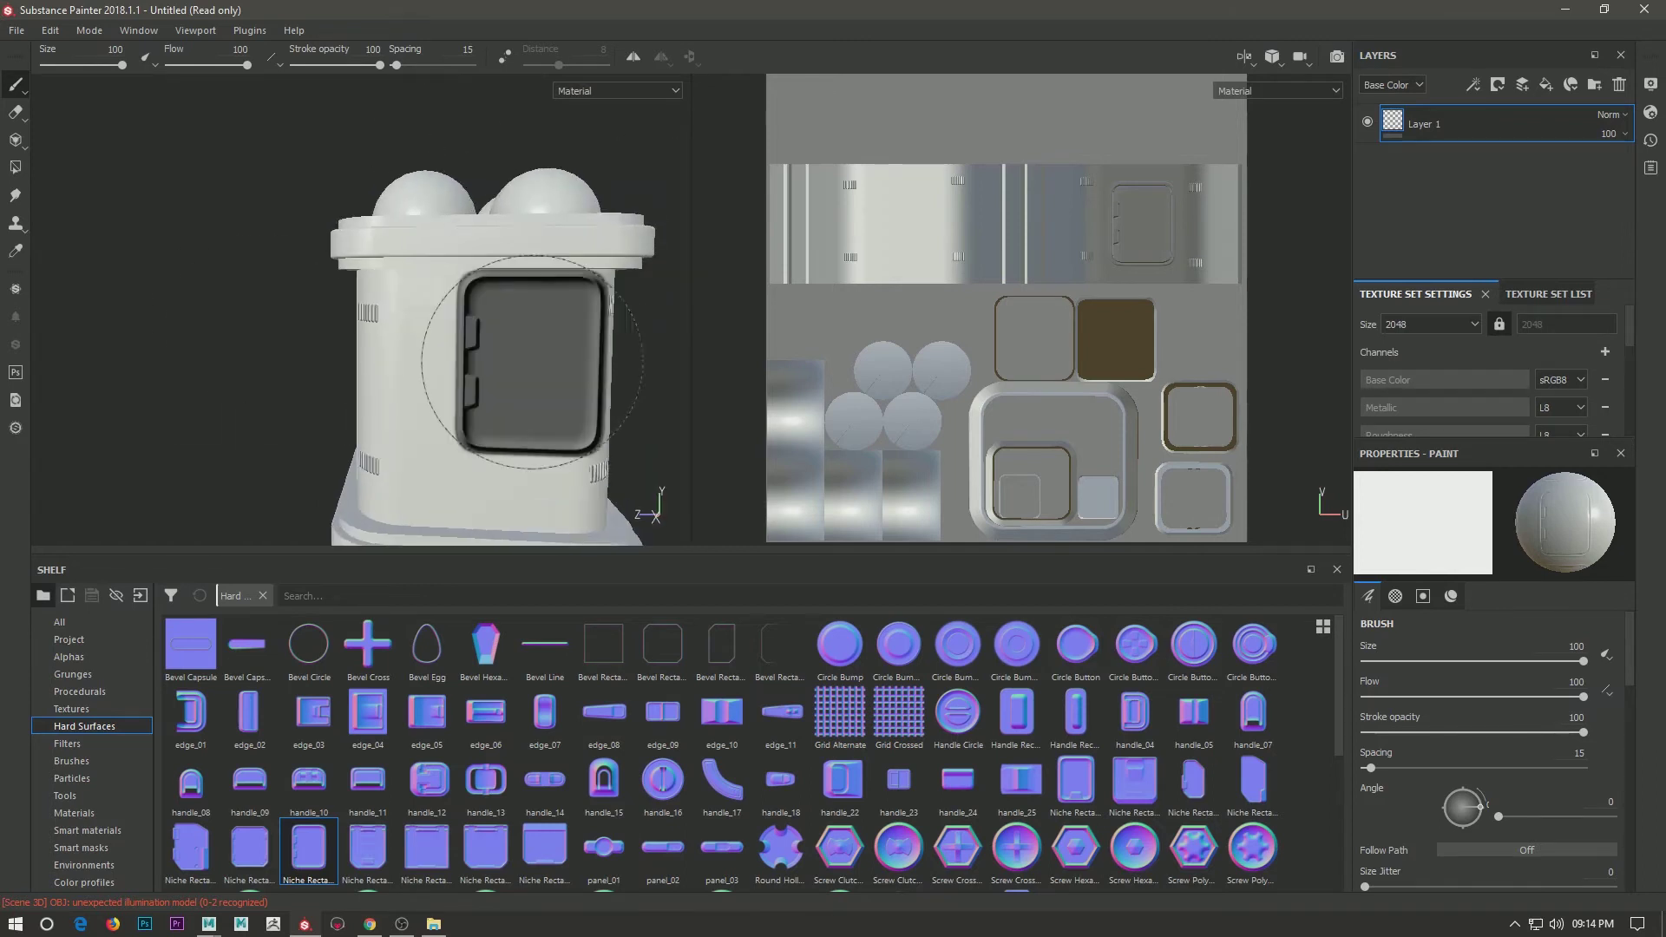
mouse_move(494, 399)
left_mouse_down("alt")
mouse_move(642, 299)
mouse_move(397, 357)
left_mouse_up("alt")
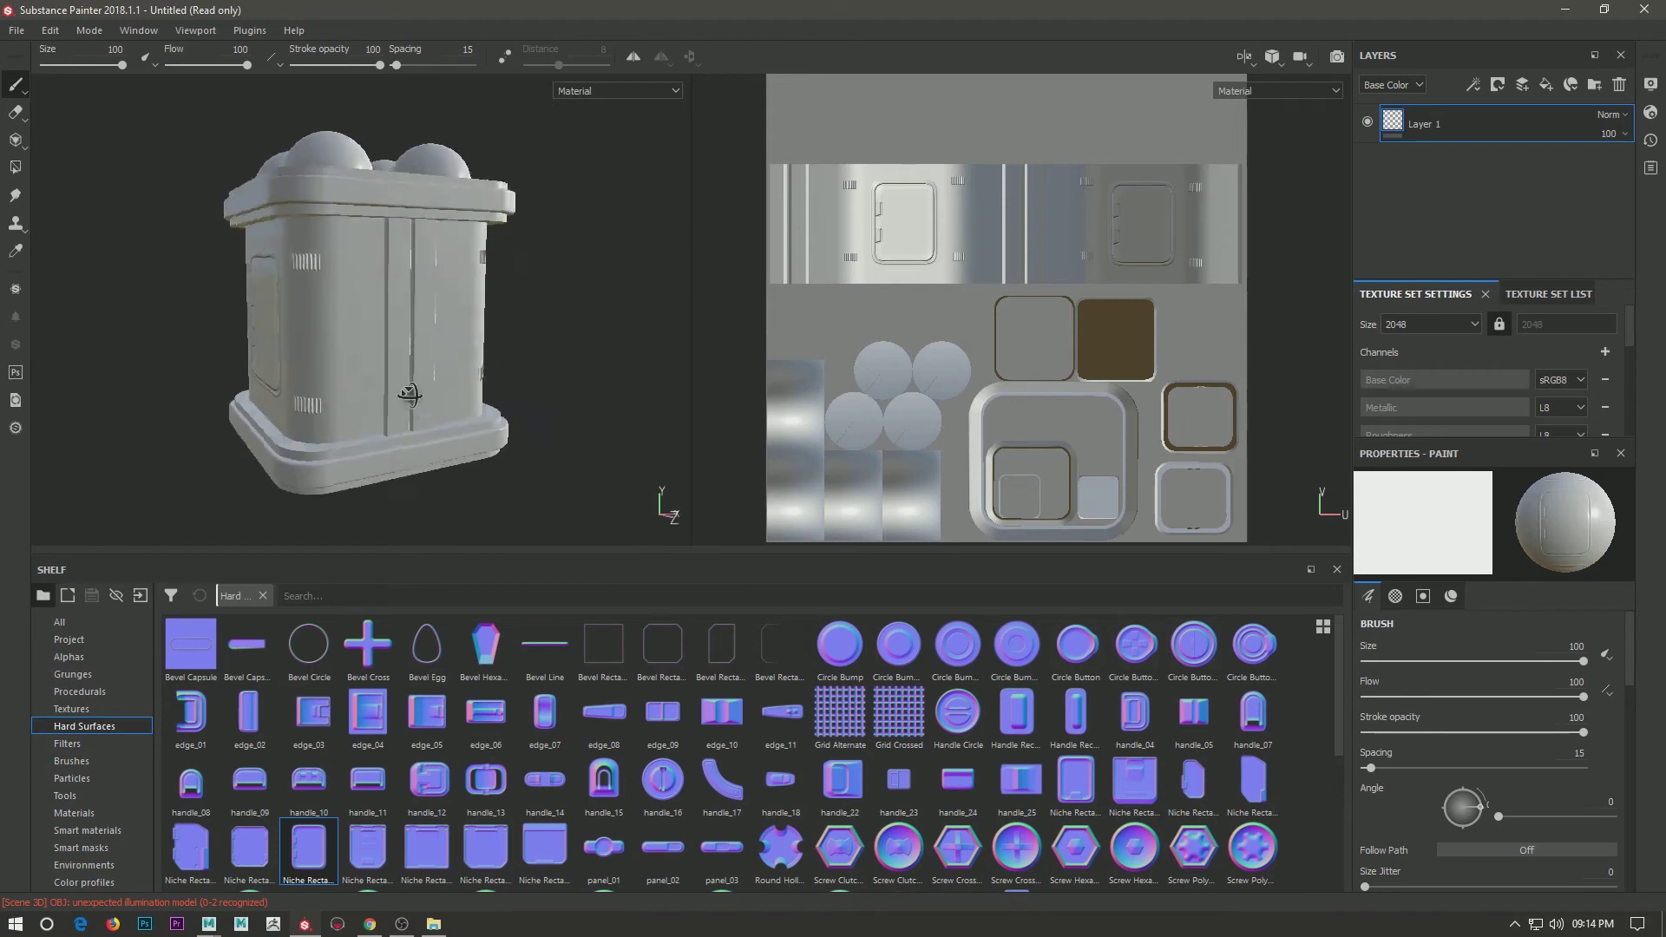
mouse_move(956, 781)
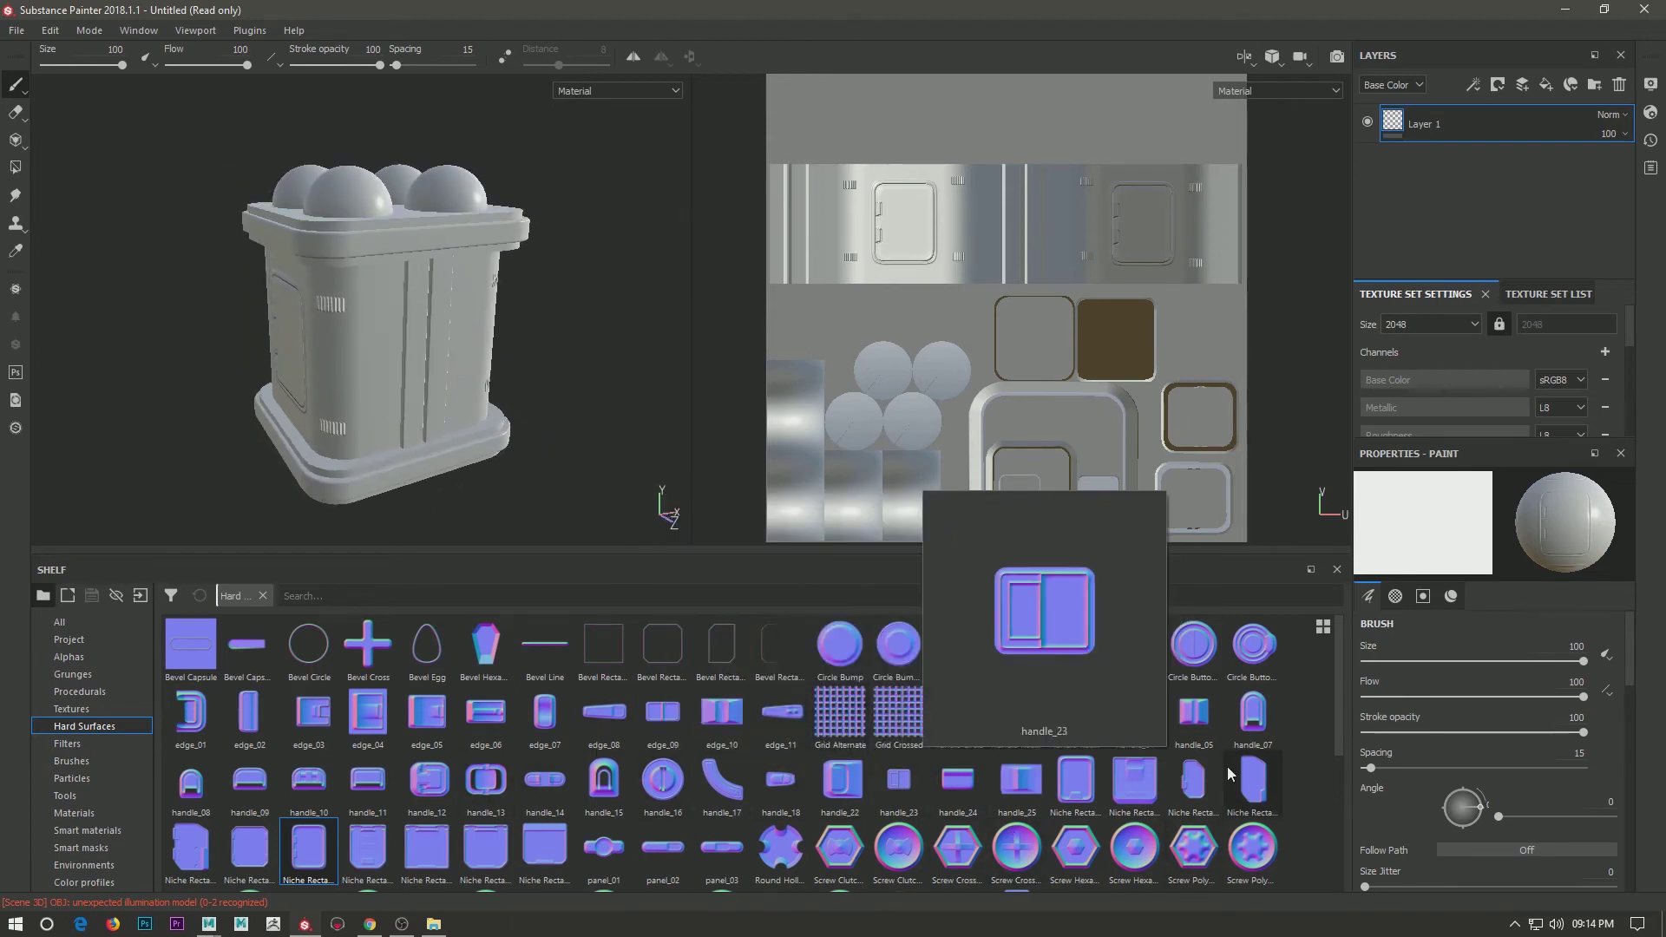
mouse_move(624, 391)
left_mouse_down("alt")
mouse_move(577, 292)
mouse_move(521, 260)
mouse_move(516, 333)
left_mouse_up("alt")
scroll(464, 217, "up", 5)
scroll(515, 333, "down", 5)
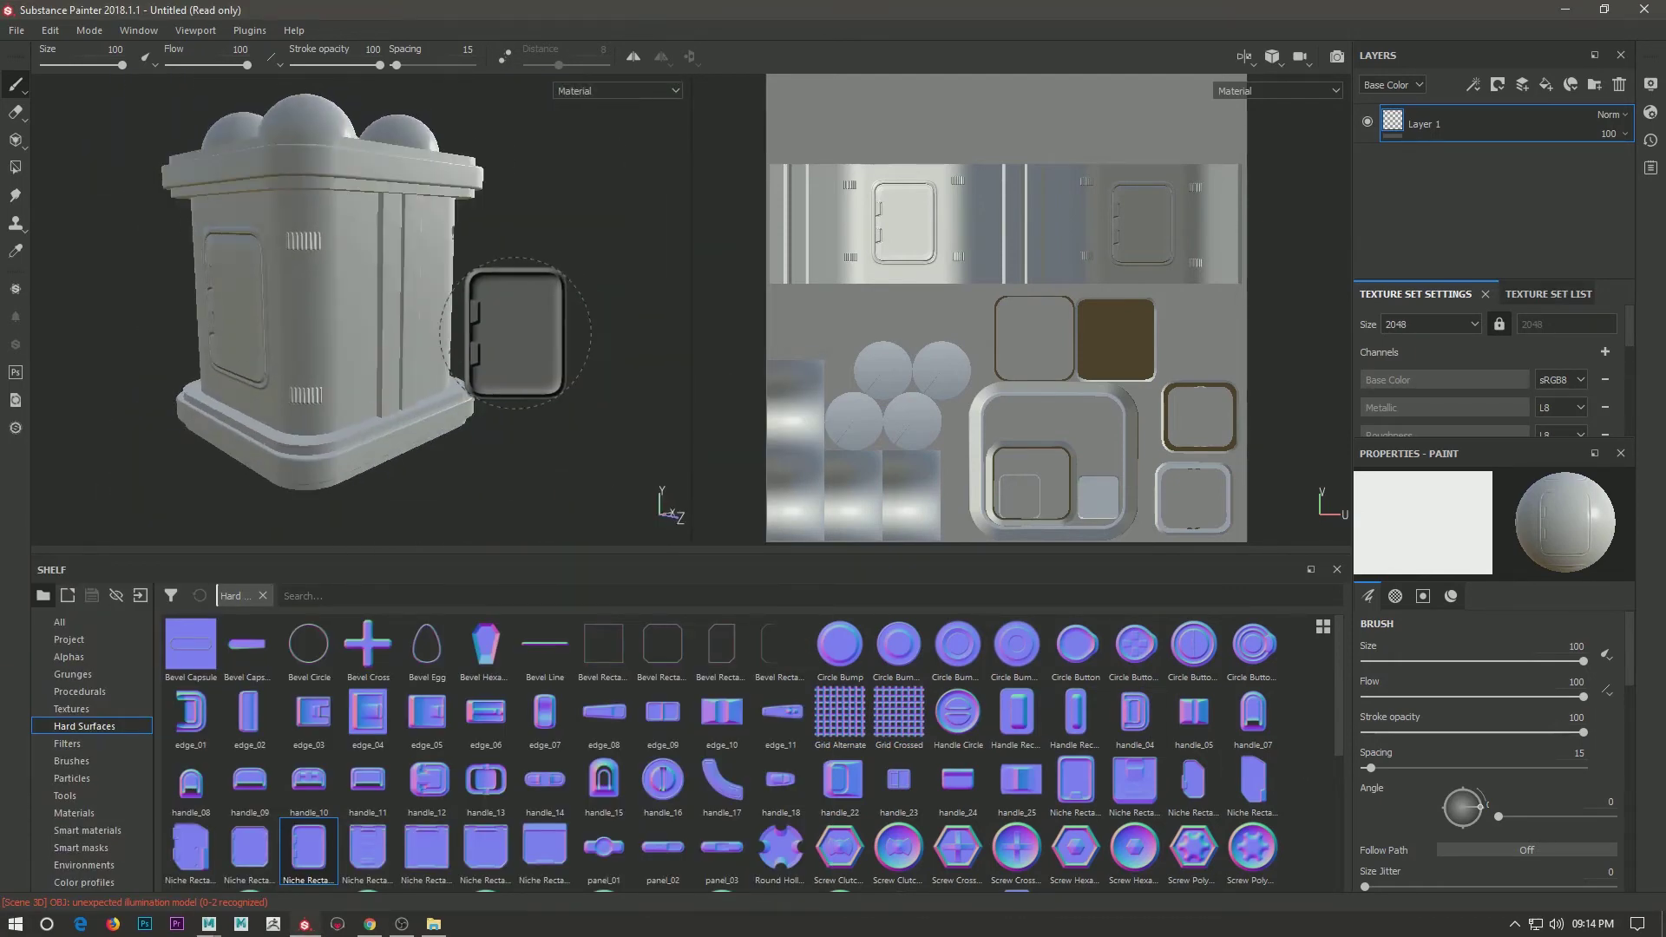
left_click(1451, 595)
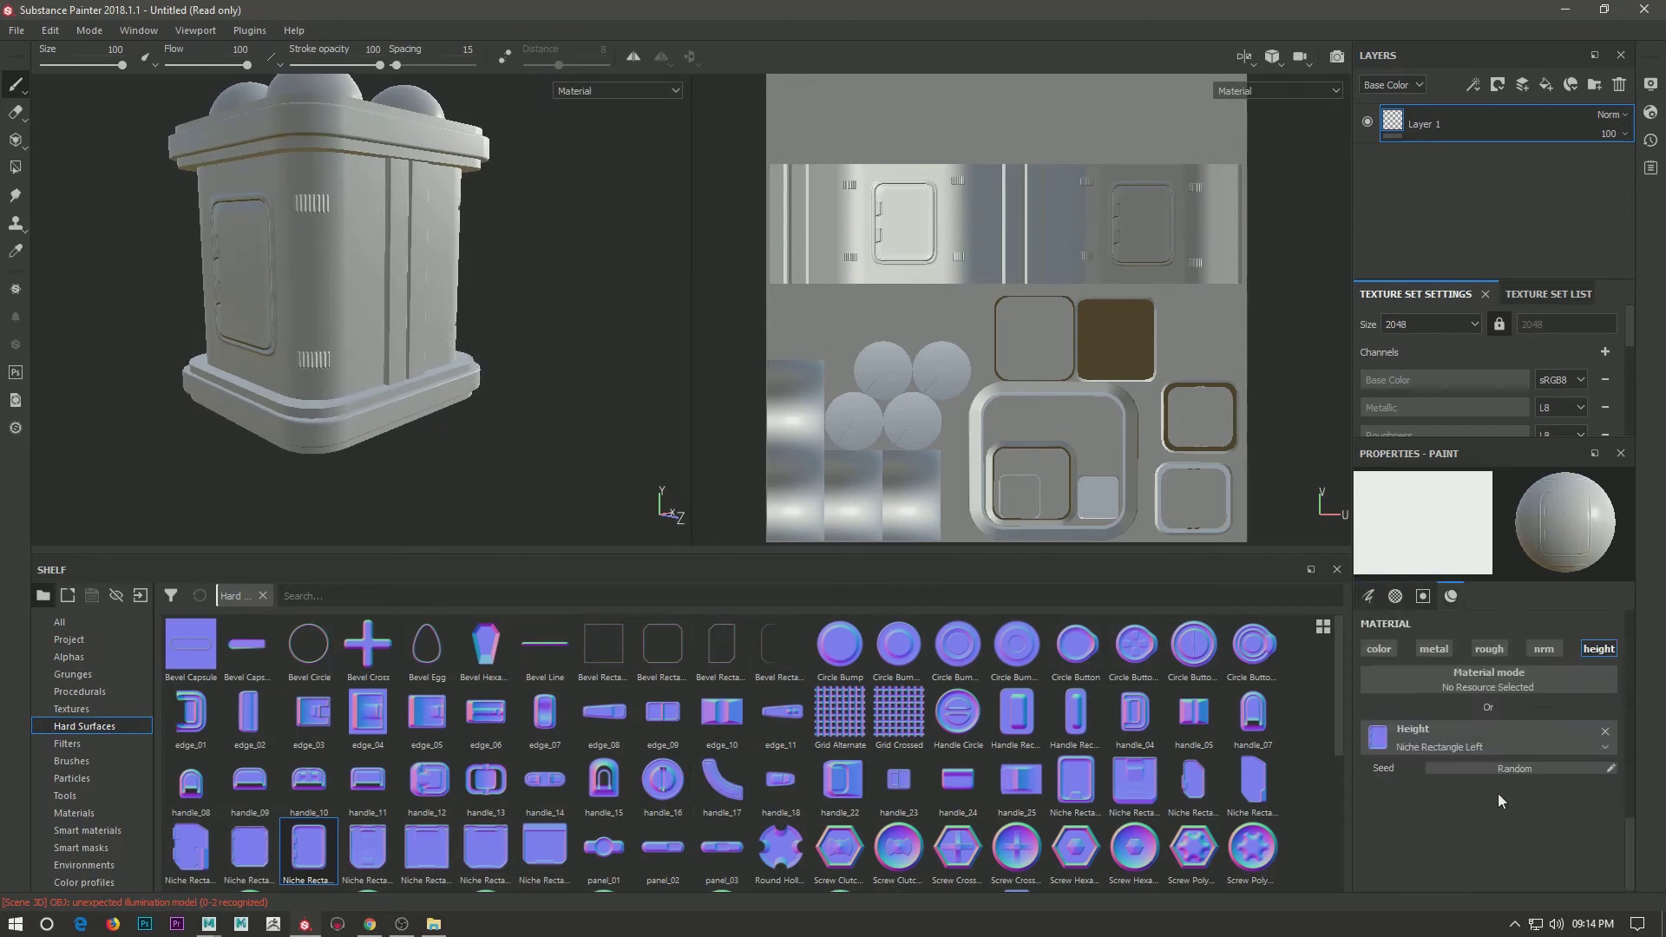
Try handle_16 as the height stamp while inspecting the container's underside.
left_click(663, 781)
left_click_drag(416, 483, 429, 382, "alt")
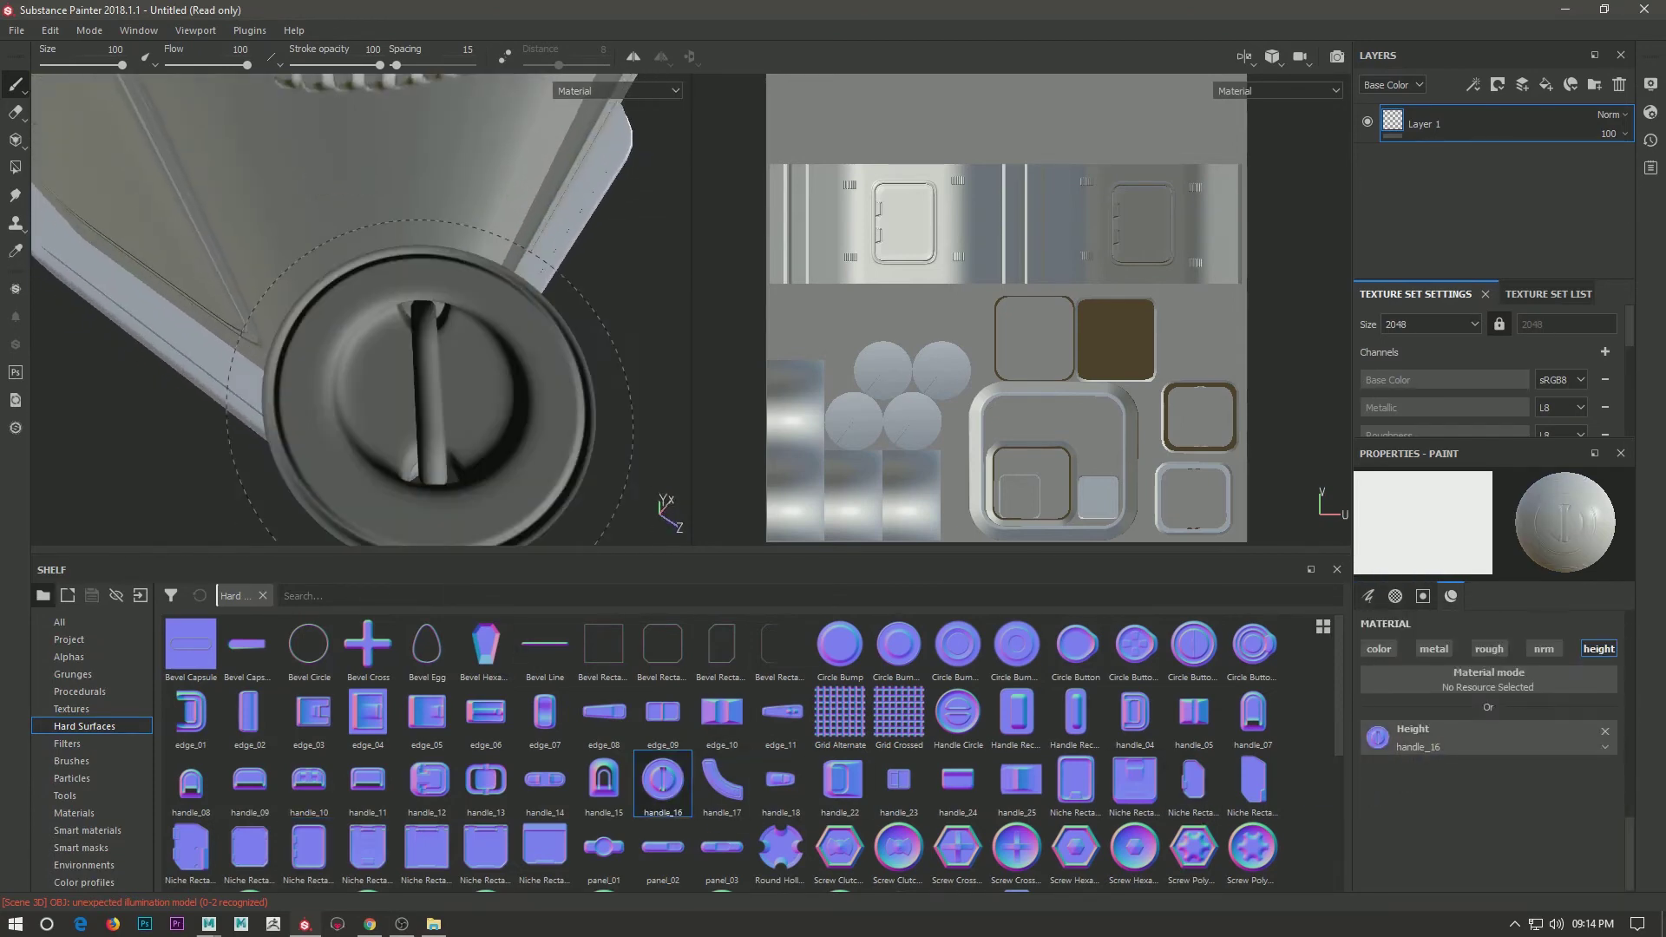
scroll(430, 382, "down", 5)
mouse_move(356, 388)
left_mouse_down("alt")
mouse_move(368, 443)
mouse_move(518, 477)
left_mouse_up("alt")
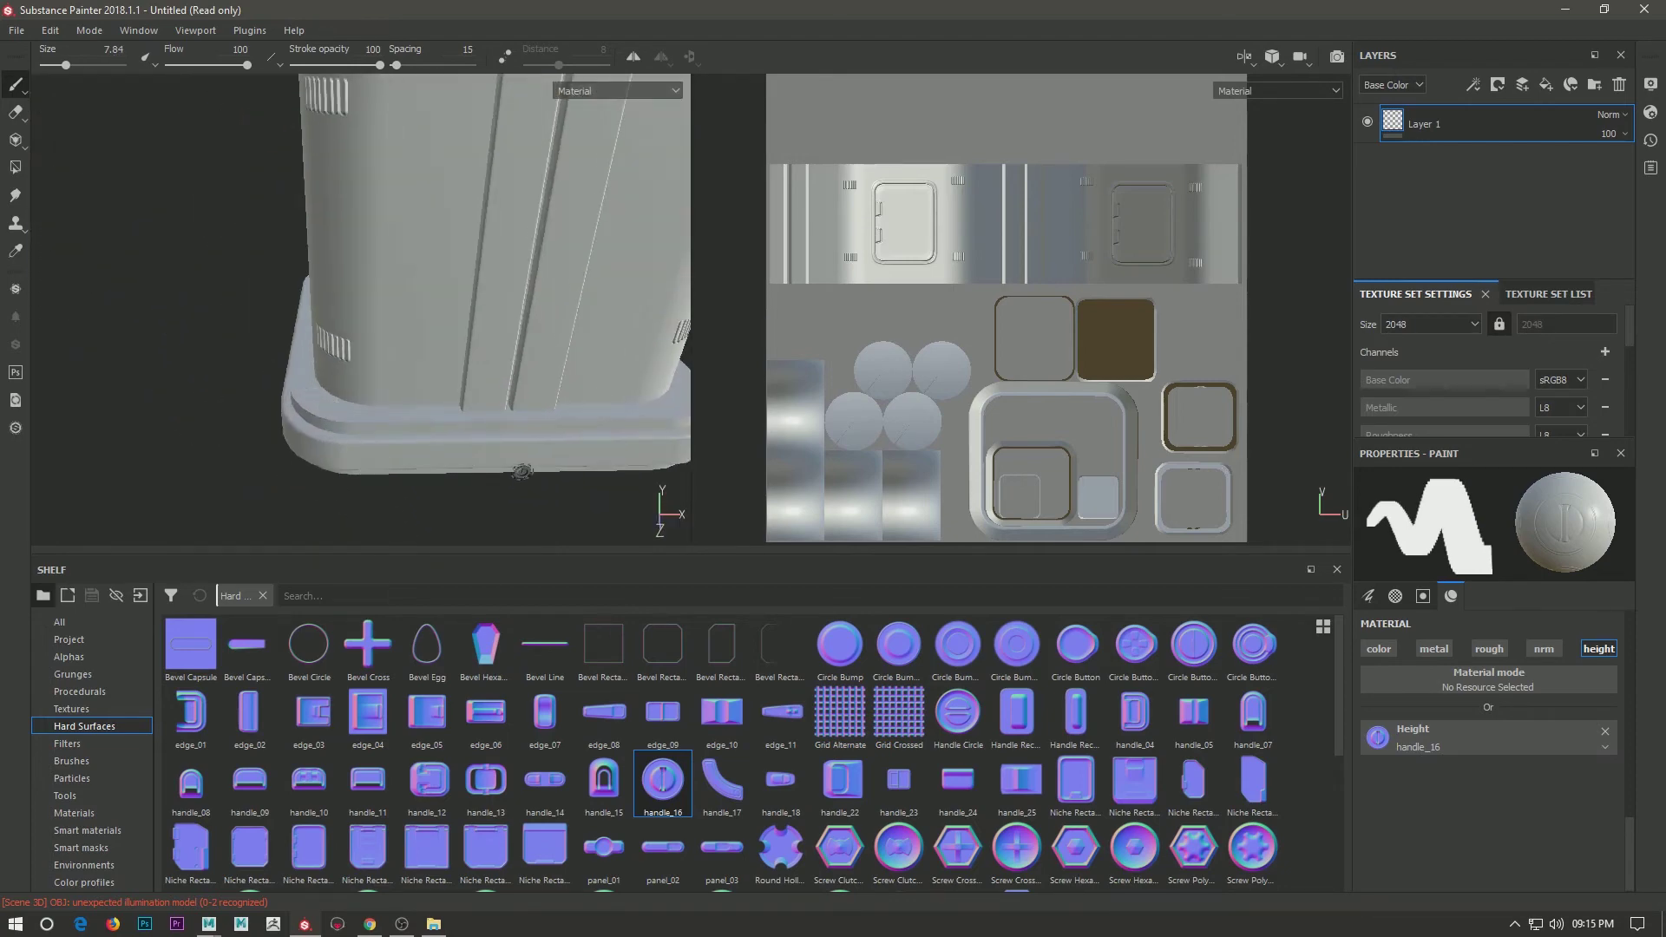
Switch the height stamp to Circle Bump Large and bring the base trim into view.
left_click(954, 643)
left_click_drag(347, 434, 268, 374, "alt")
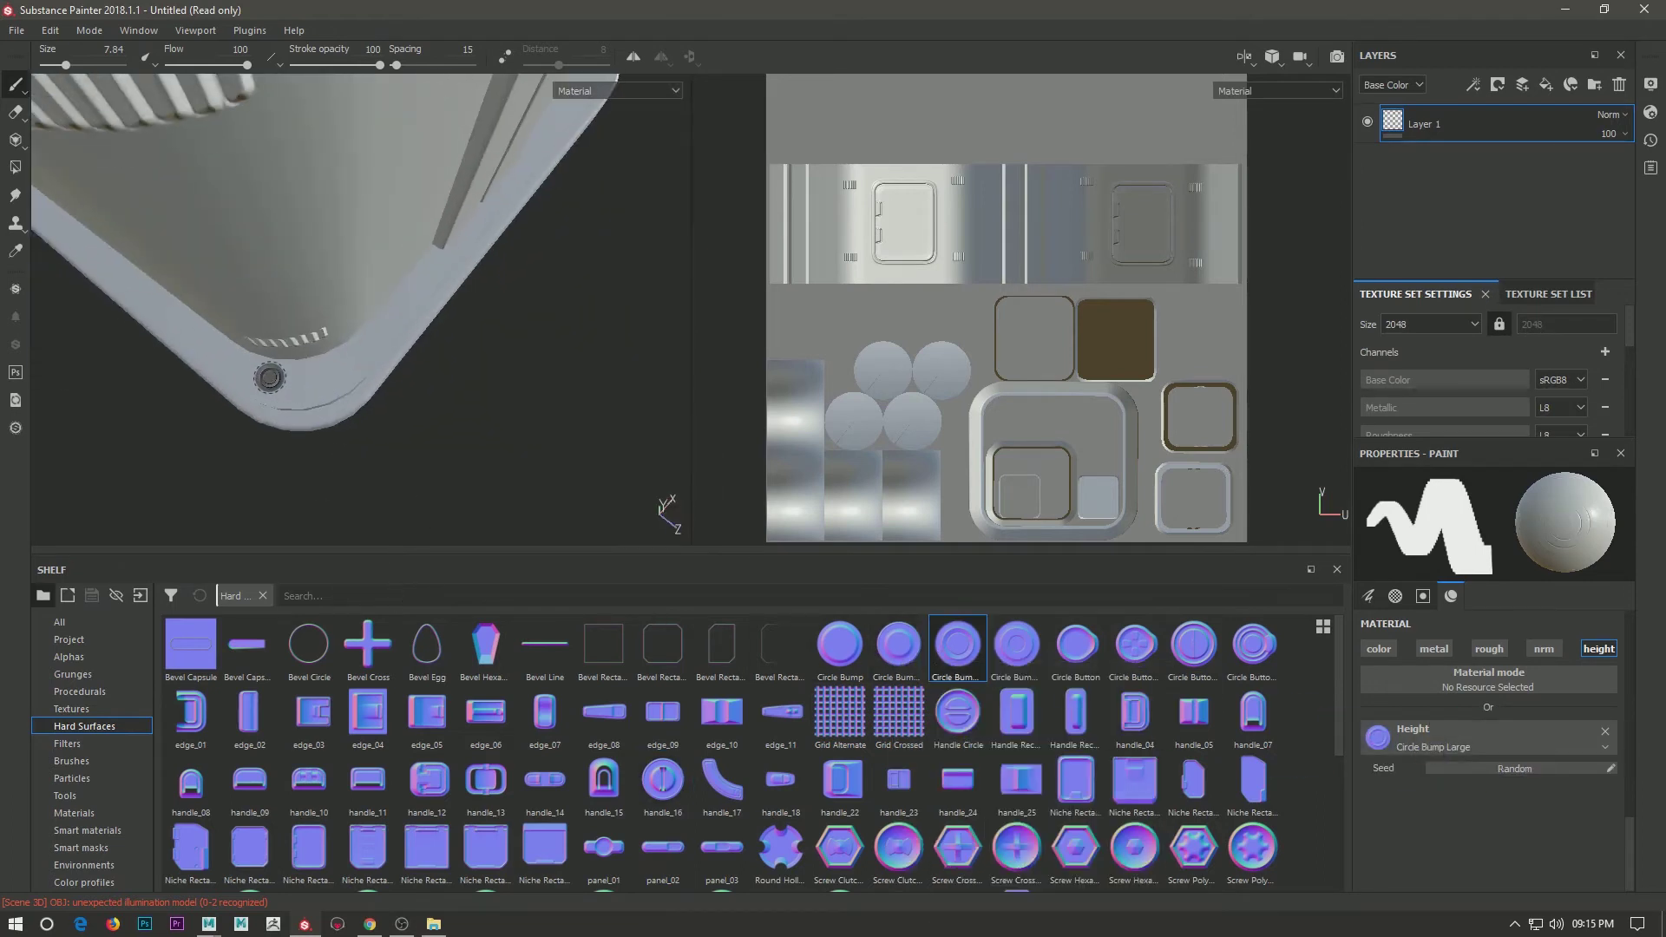
left_click_drag(390, 426, 260, 390, "alt")
mouse_move(368, 376)
left_mouse_down("alt")
mouse_move(378, 191)
mouse_move(330, 153)
left_mouse_up("alt")
scroll(379, 192, "down", 5)
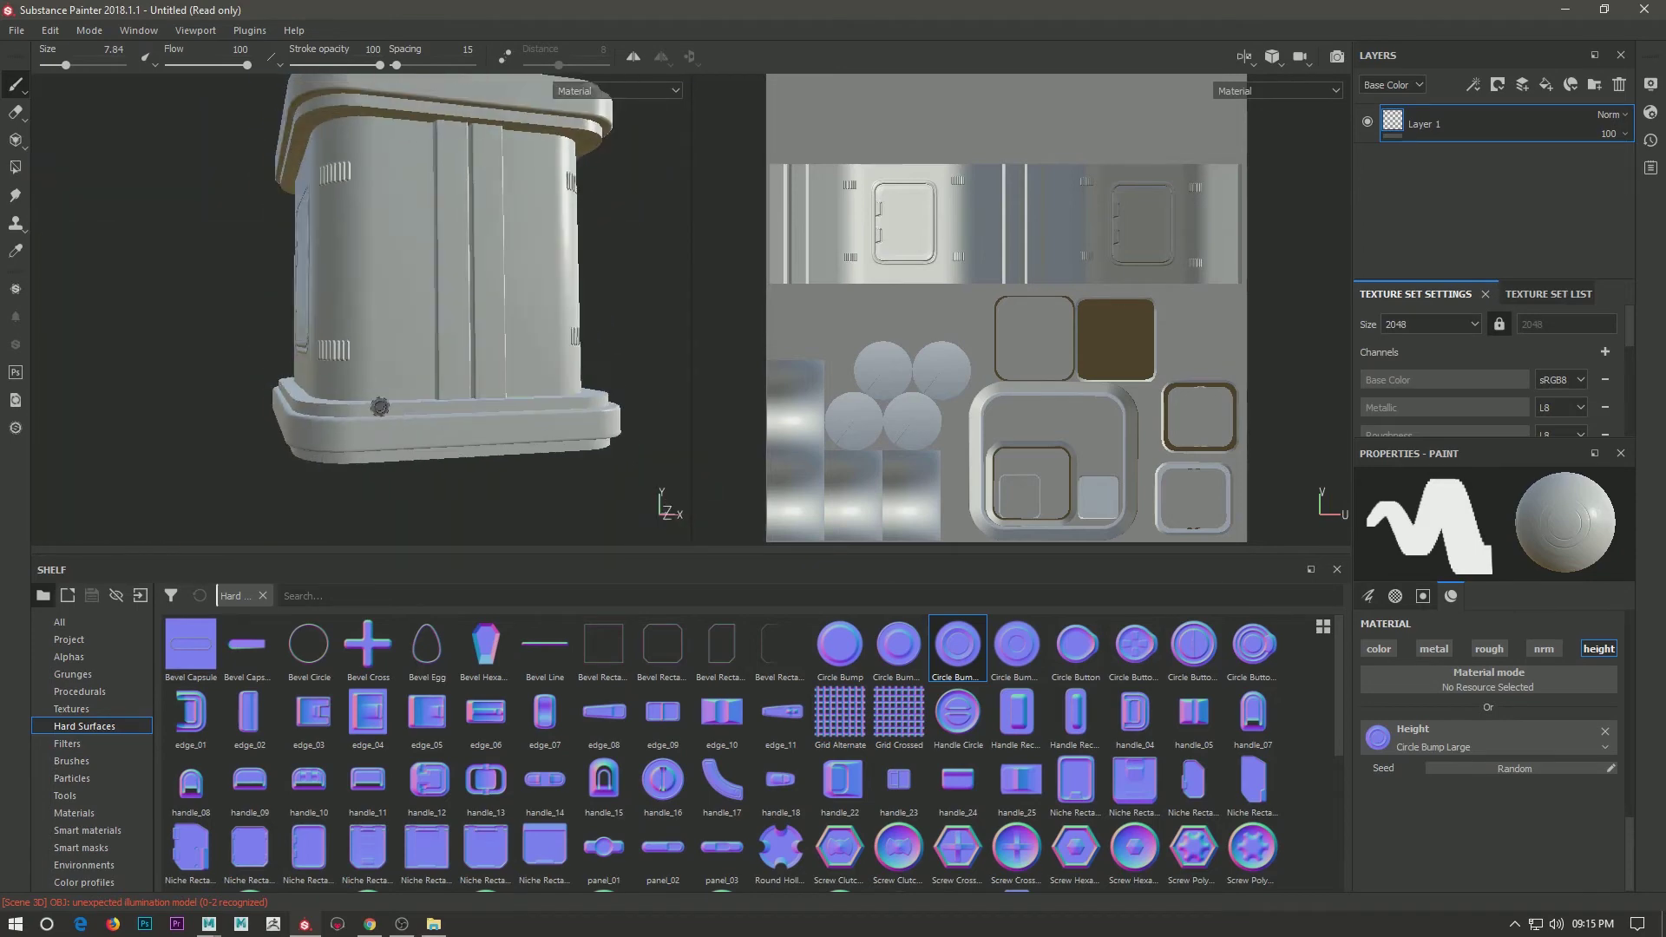
scroll(385, 442, "up", 3)
scroll(385, 441, "up", 3)
scroll(382, 438, "up", 2)
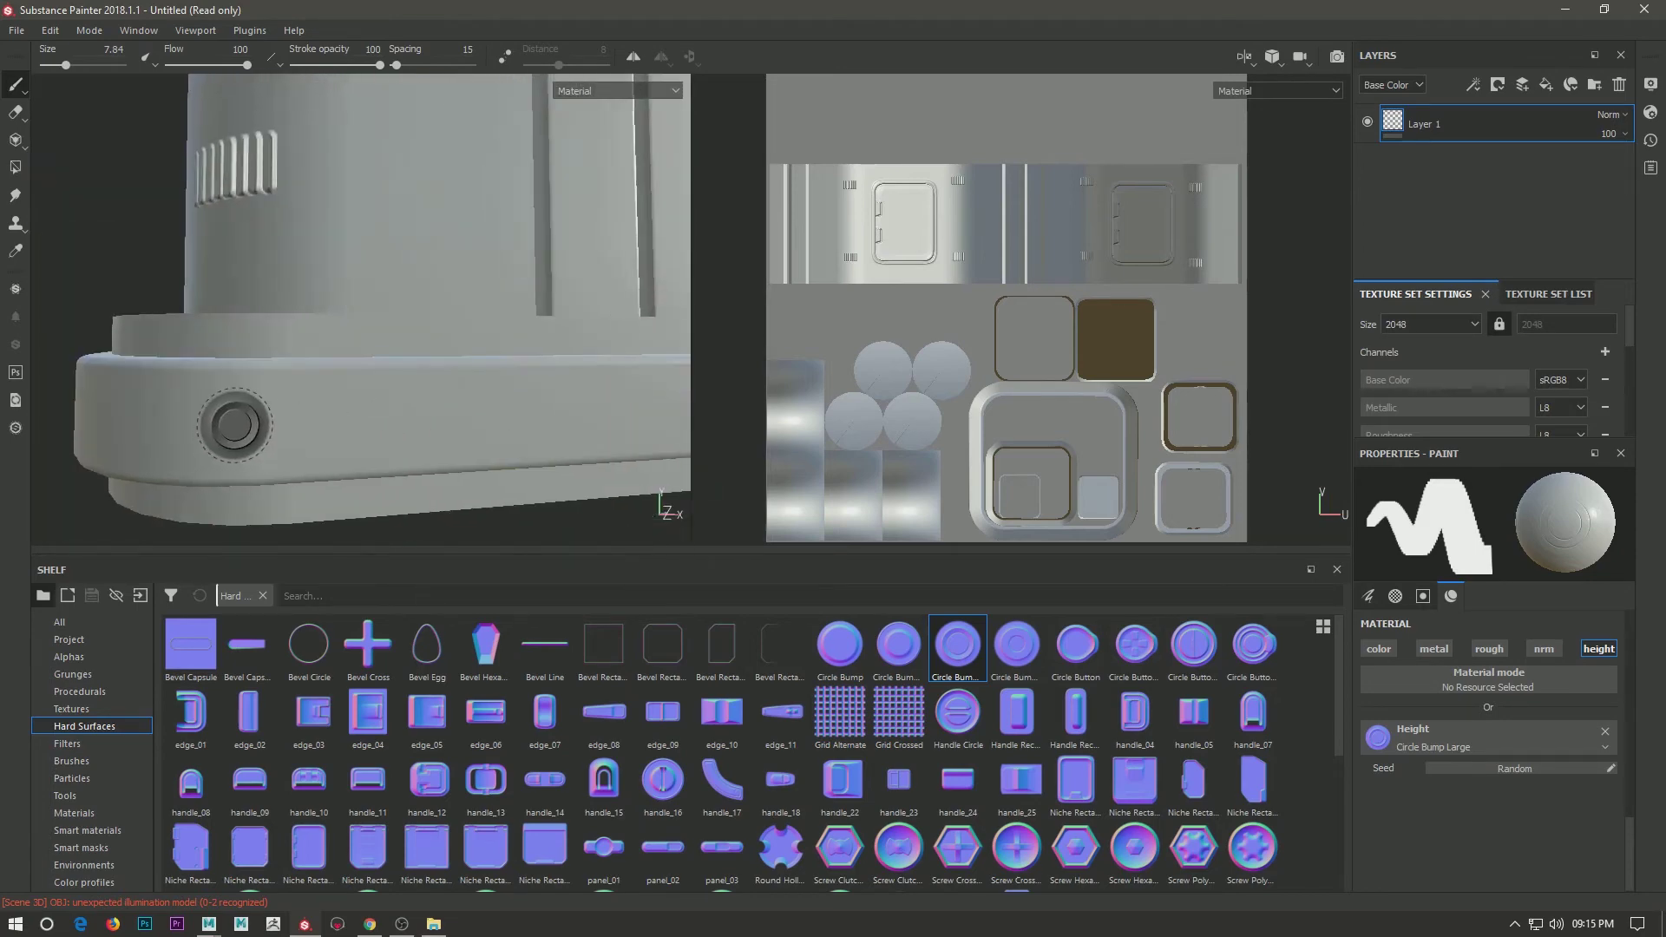
scroll(382, 438, "down", 2)
scroll(382, 438, "down", 3)
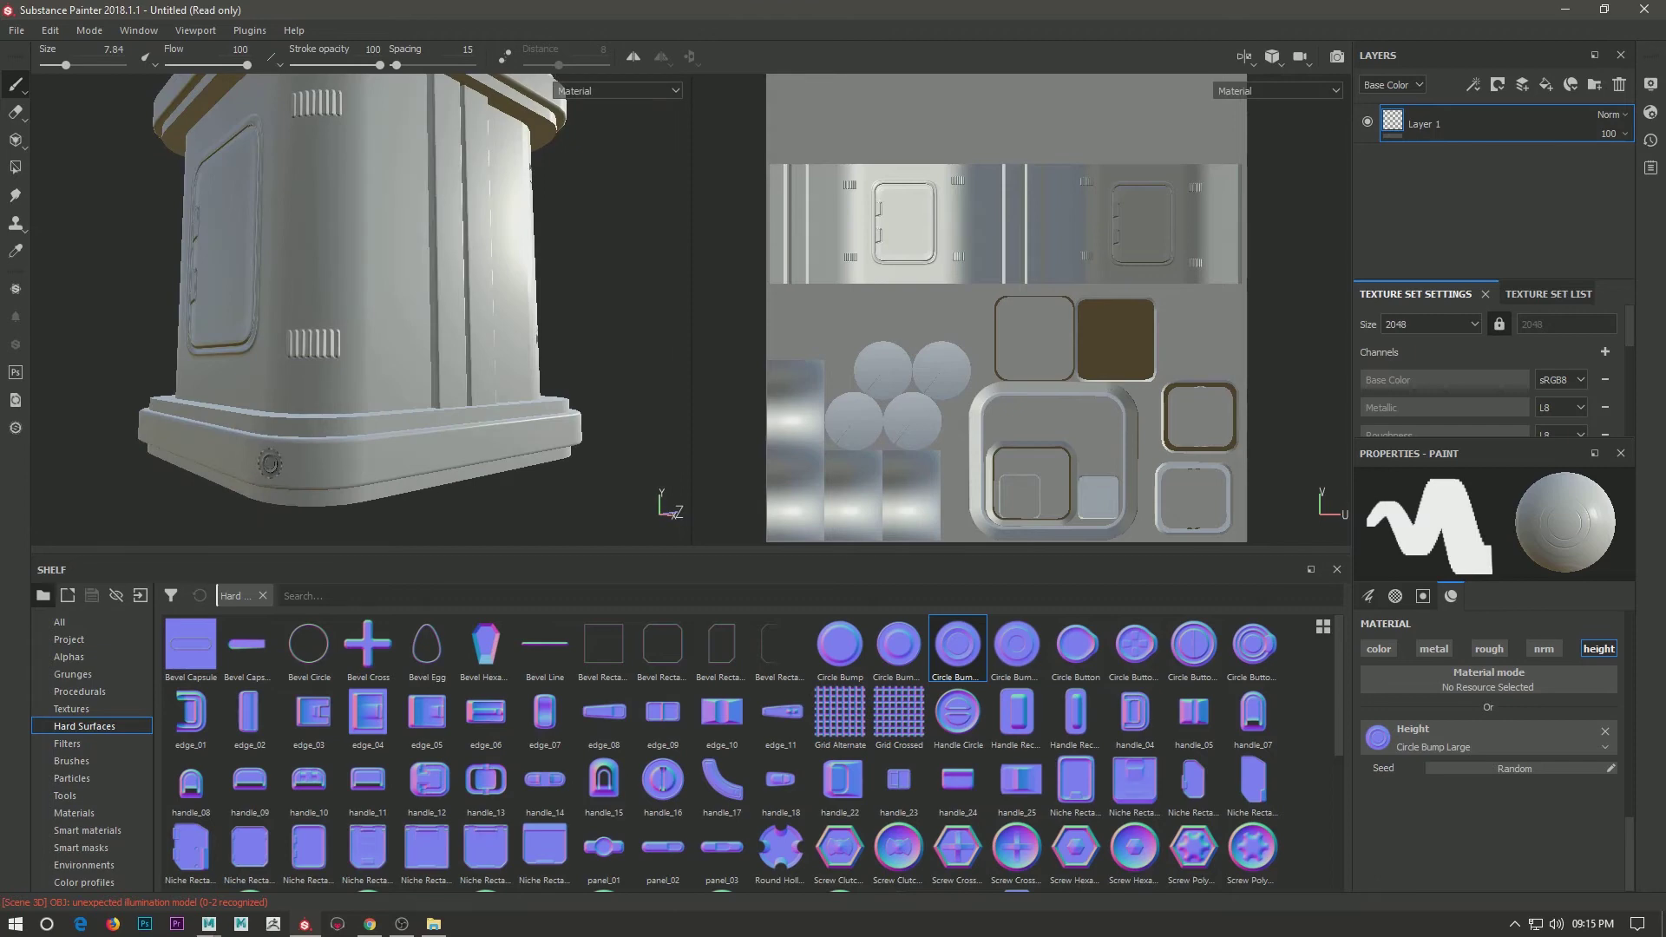
scroll(342, 464, "down", 3)
scroll(343, 464, "up", 3)
Stamp a straight row of circle bumps along the container's base trim.
mouse_move(342, 464)
left_mouse_down("alt")
mouse_move(386, 416)
mouse_move(467, 415)
mouse_move(386, 426)
left_mouse_up("alt")
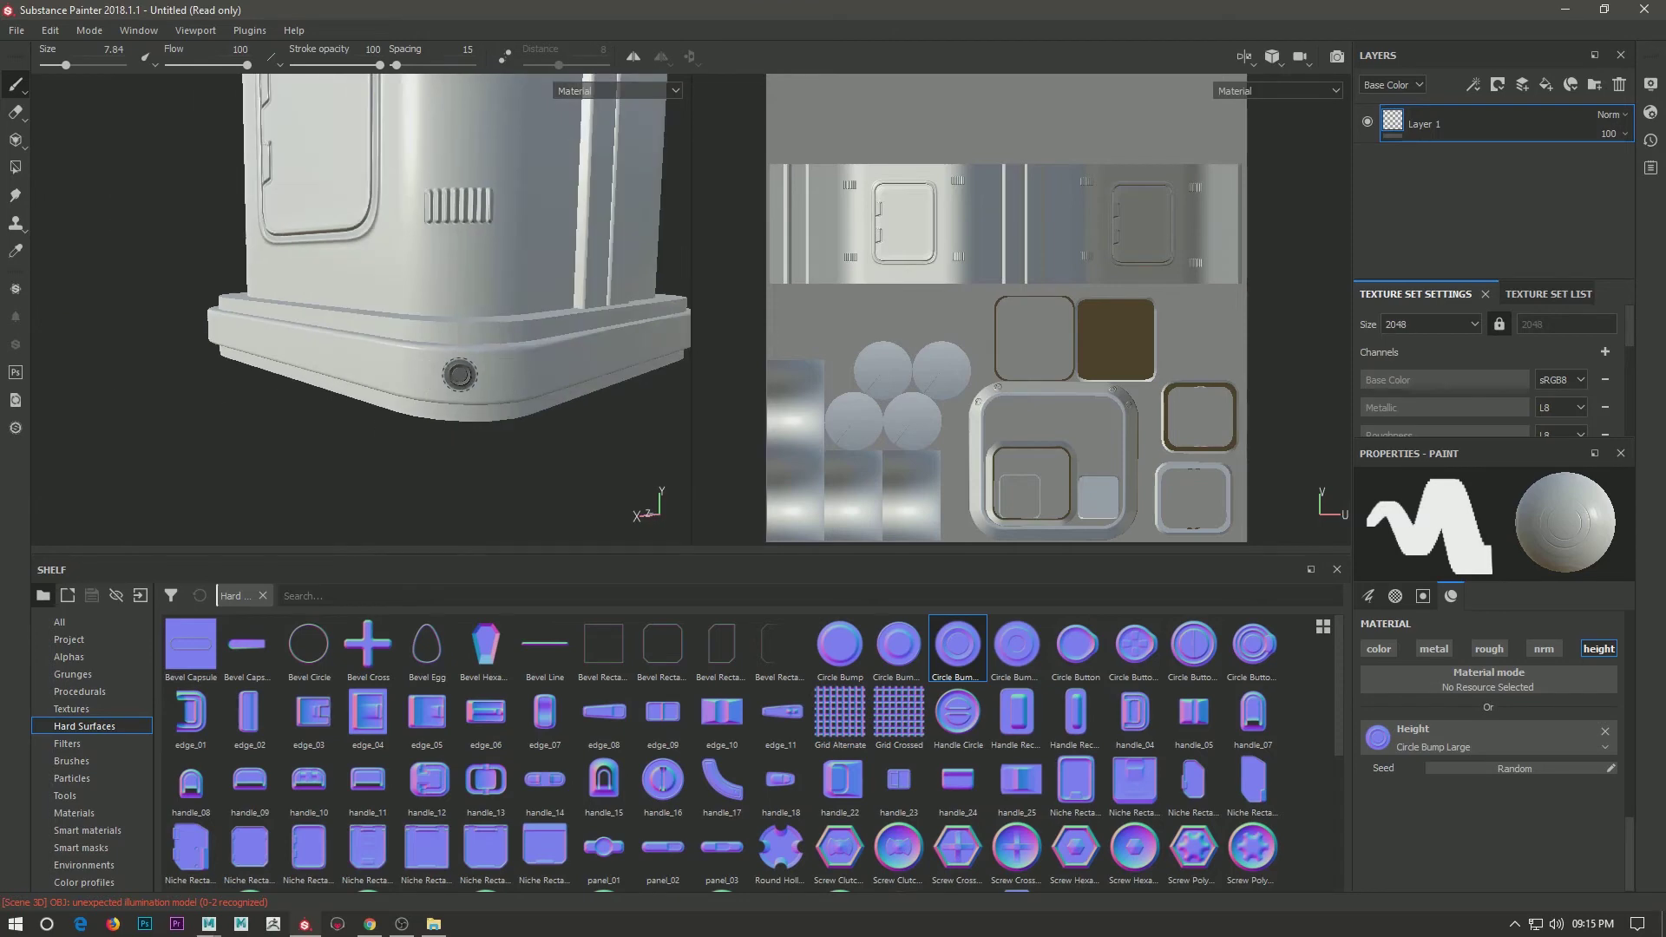
left_click_drag(509, 380, 274, 375, "alt")
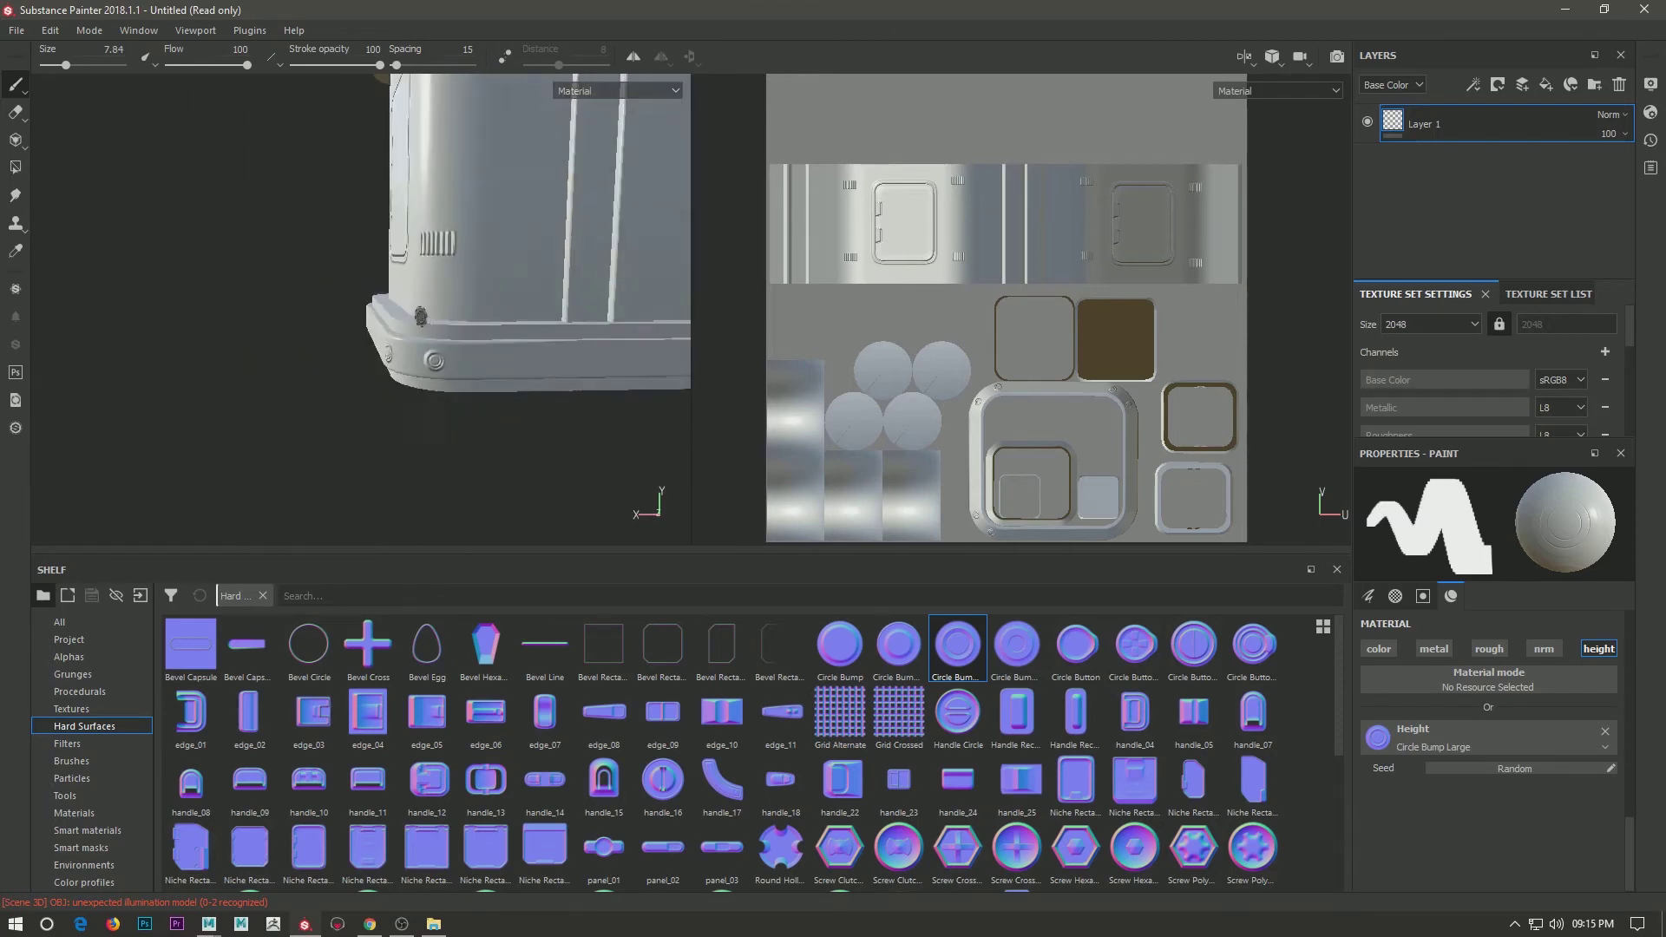
left_click(267, 379)
key("shift")
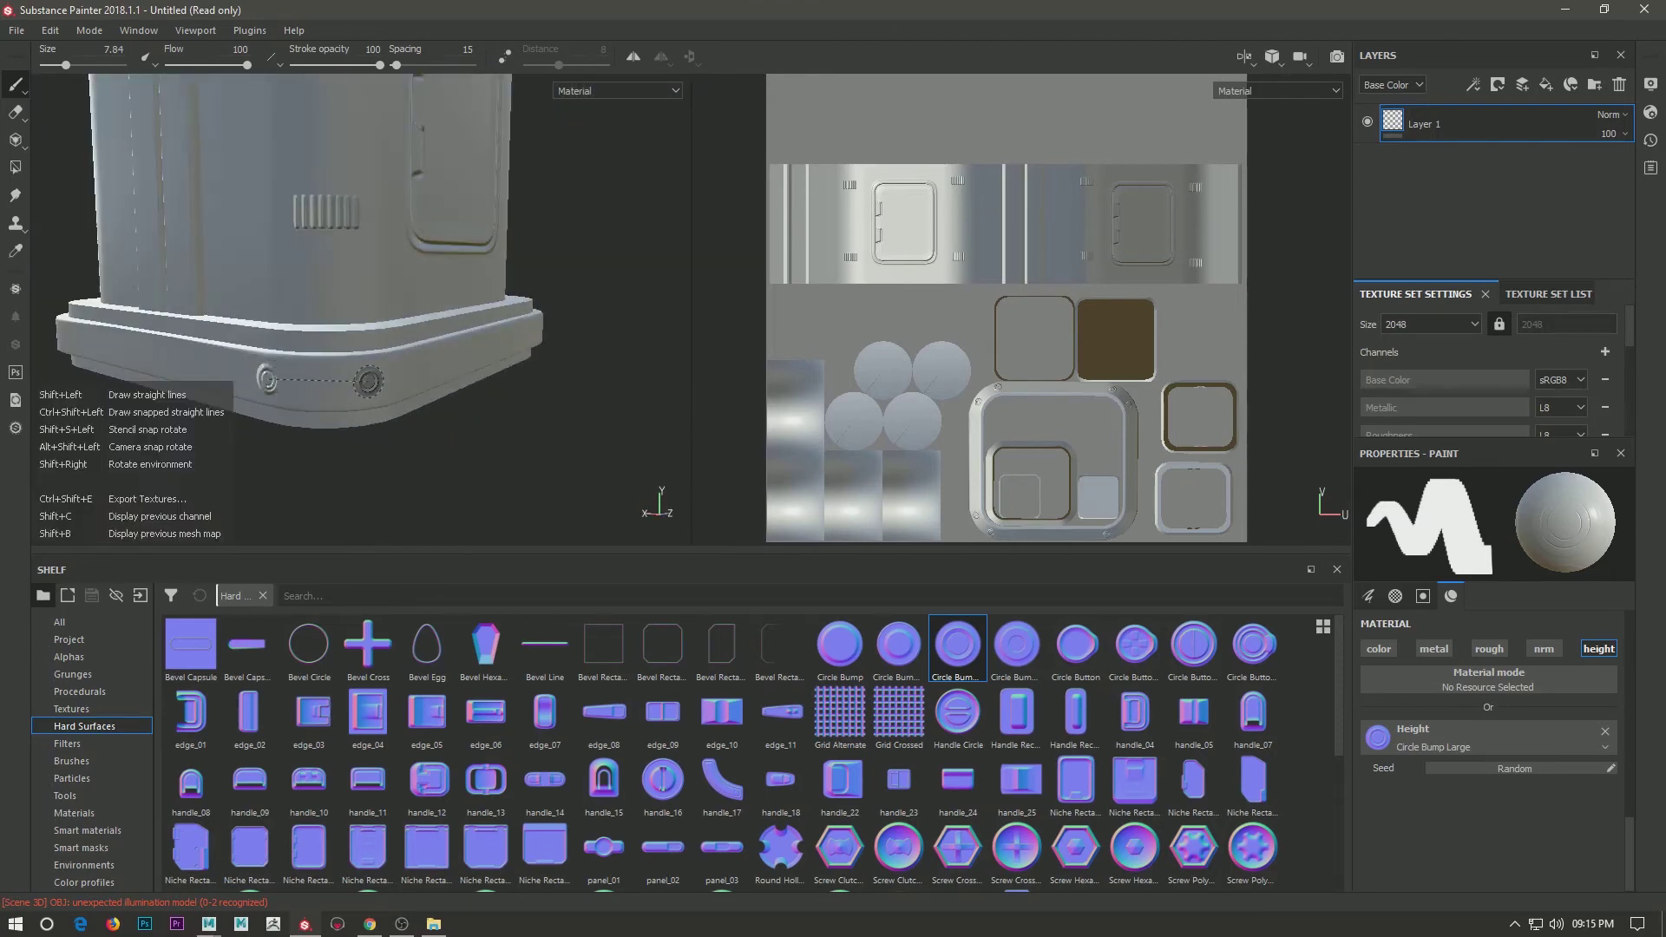
left_click_drag(367, 379, 386, 302, "alt")
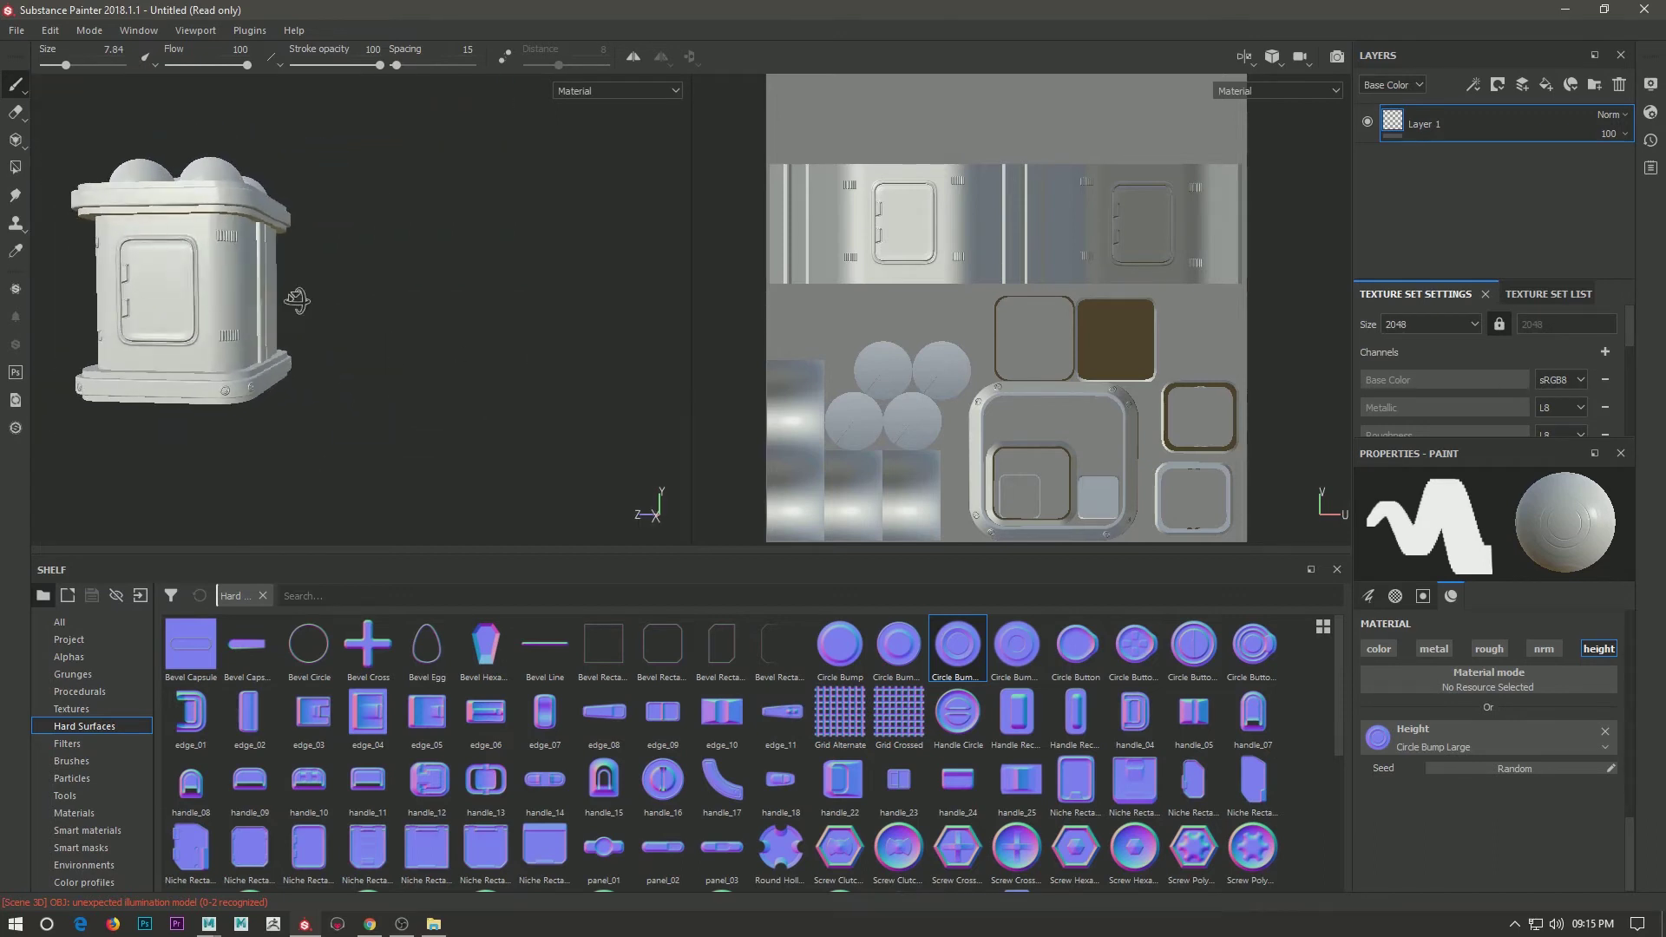
key("f")
left_click_drag(386, 302, 380, 200, "alt")
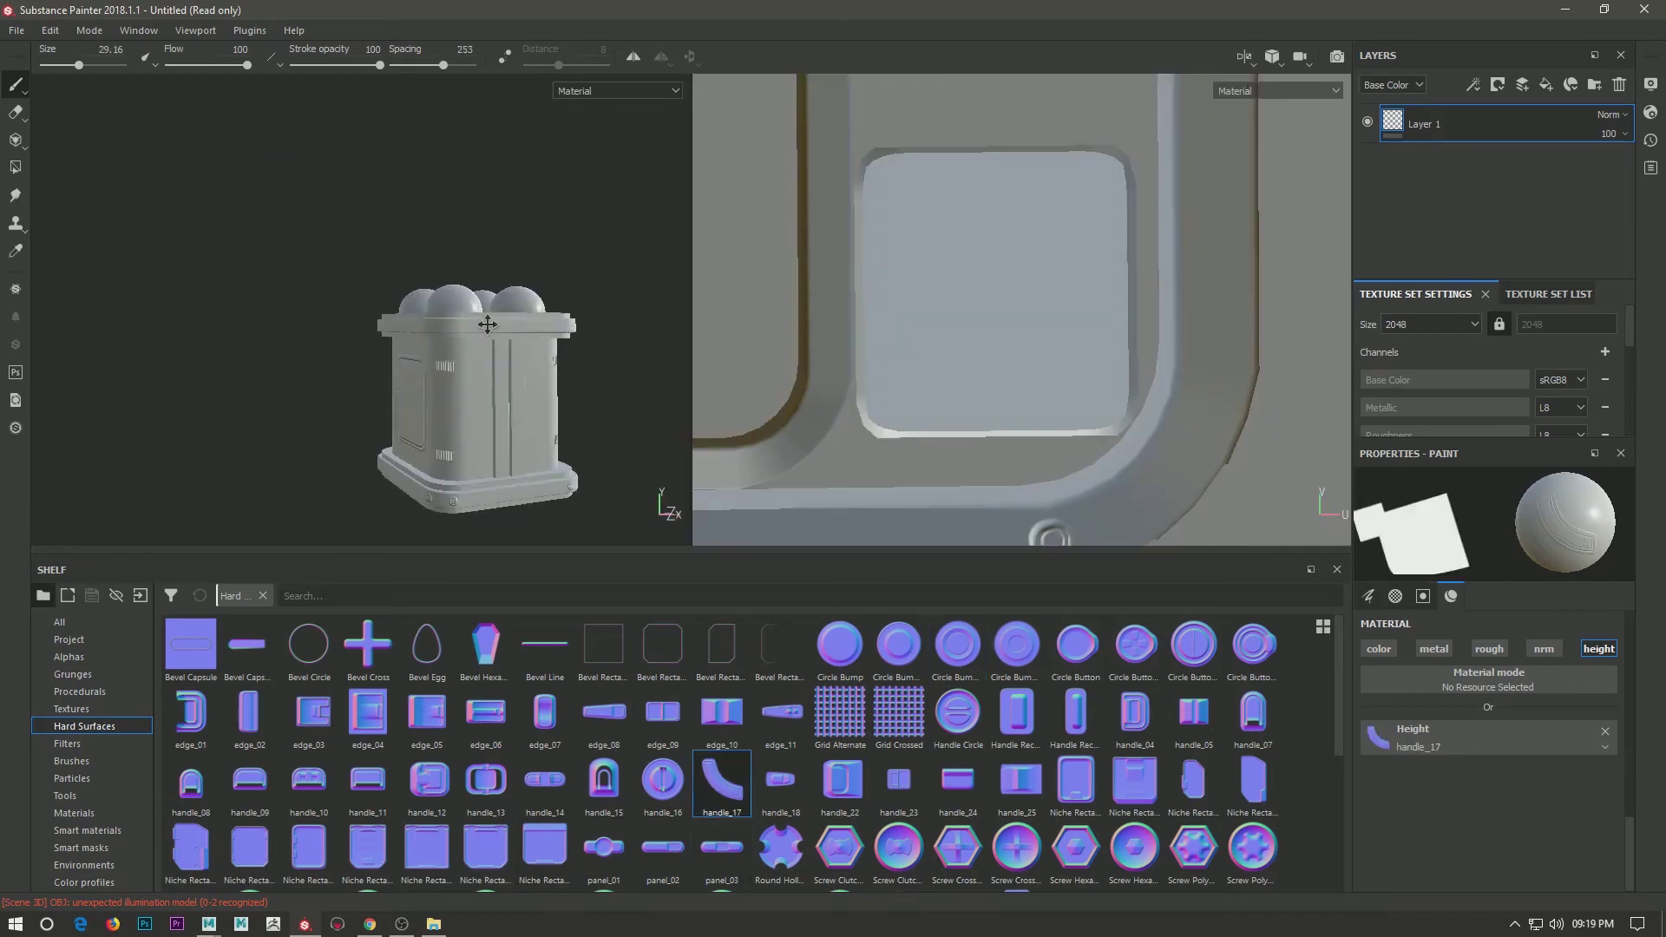
Bake the lambert1SG mesh maps at 2048 output size.
scroll(1488, 373, "down", 2)
scroll(1488, 373, "down", 3)
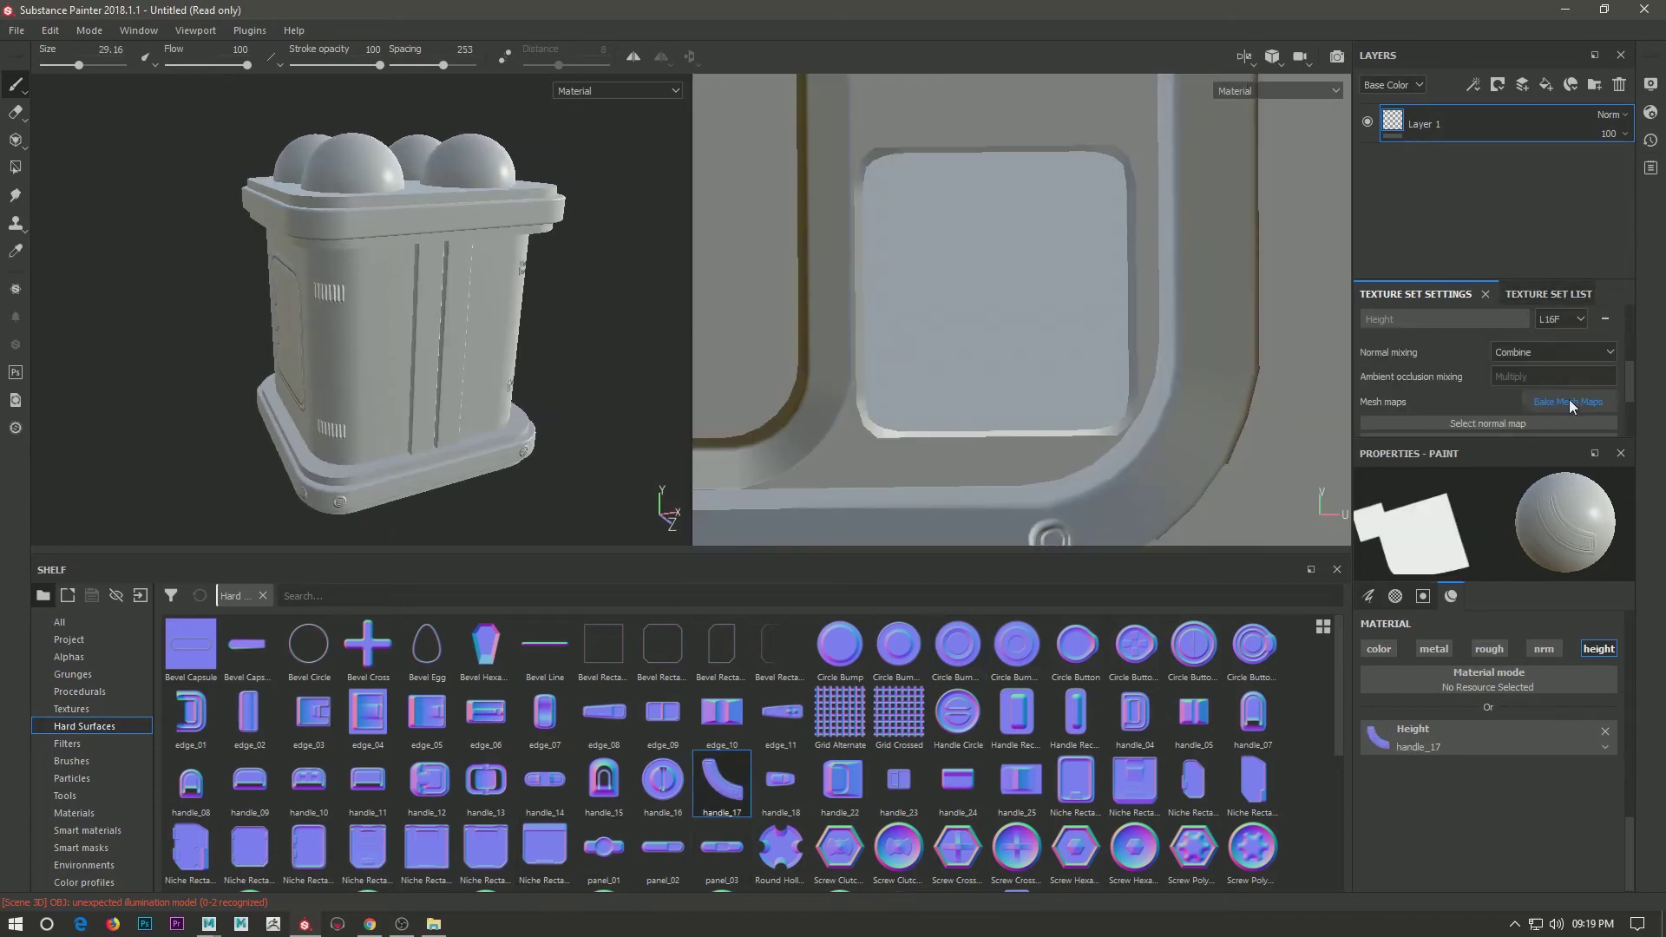
left_click(1568, 402)
left_click(850, 224)
left_click(833, 311)
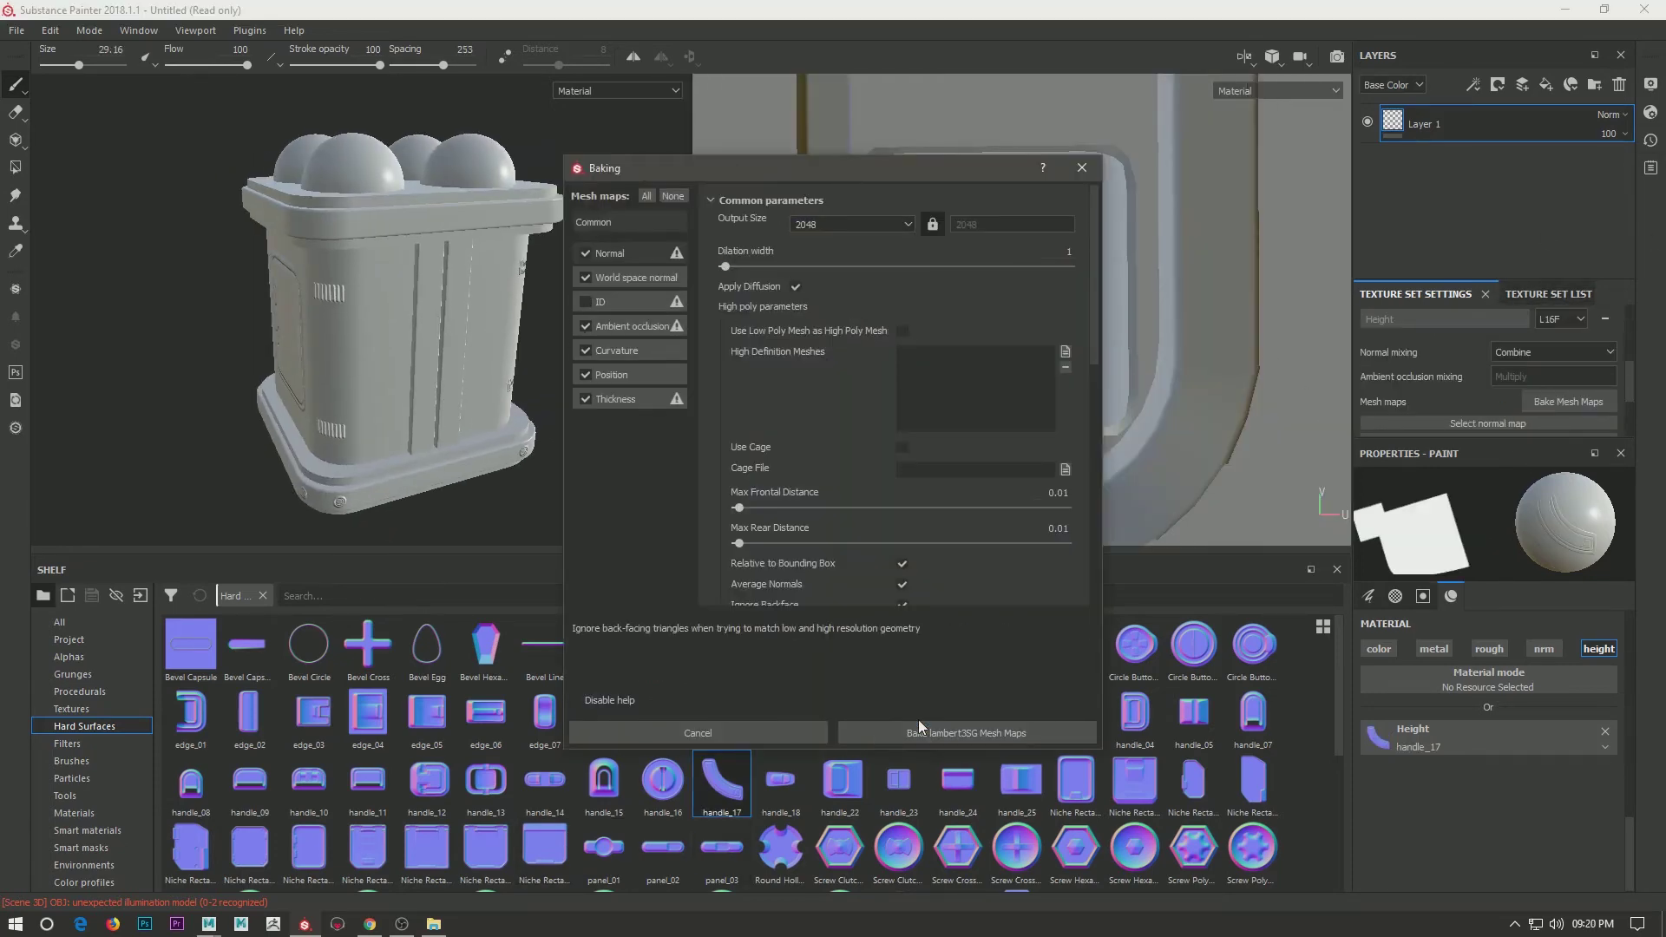
left_click(933, 734)
type("Height Details")
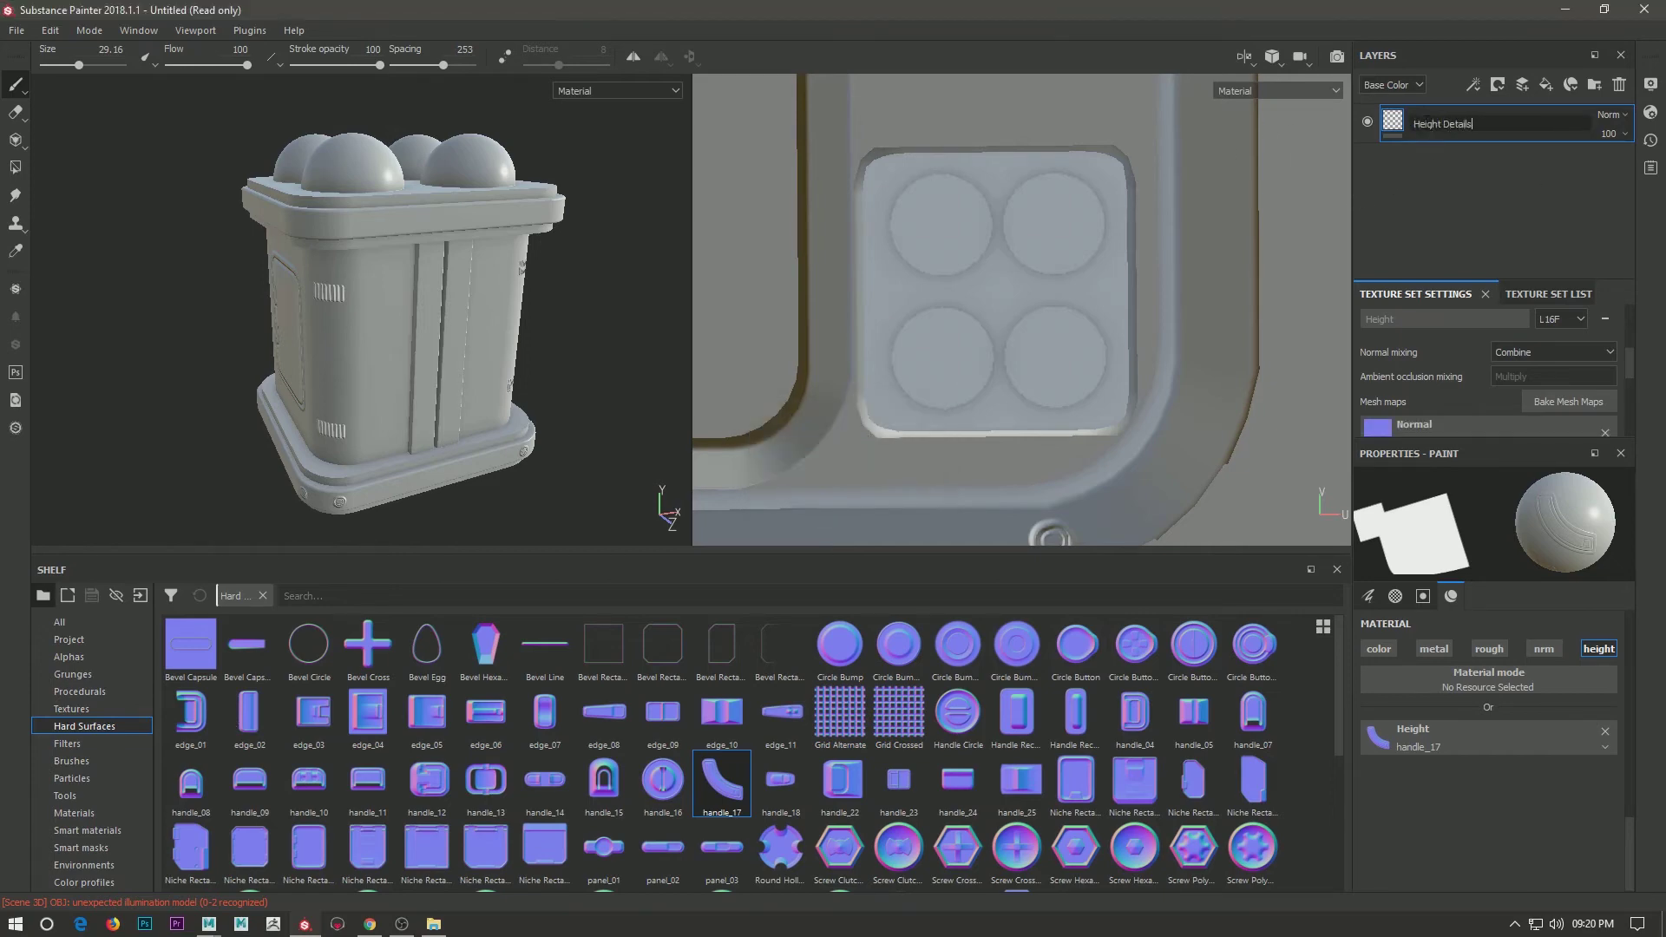
Name the layer Height Details and add Steel Painted from the materials shelf as a fill layer.
key("Return")
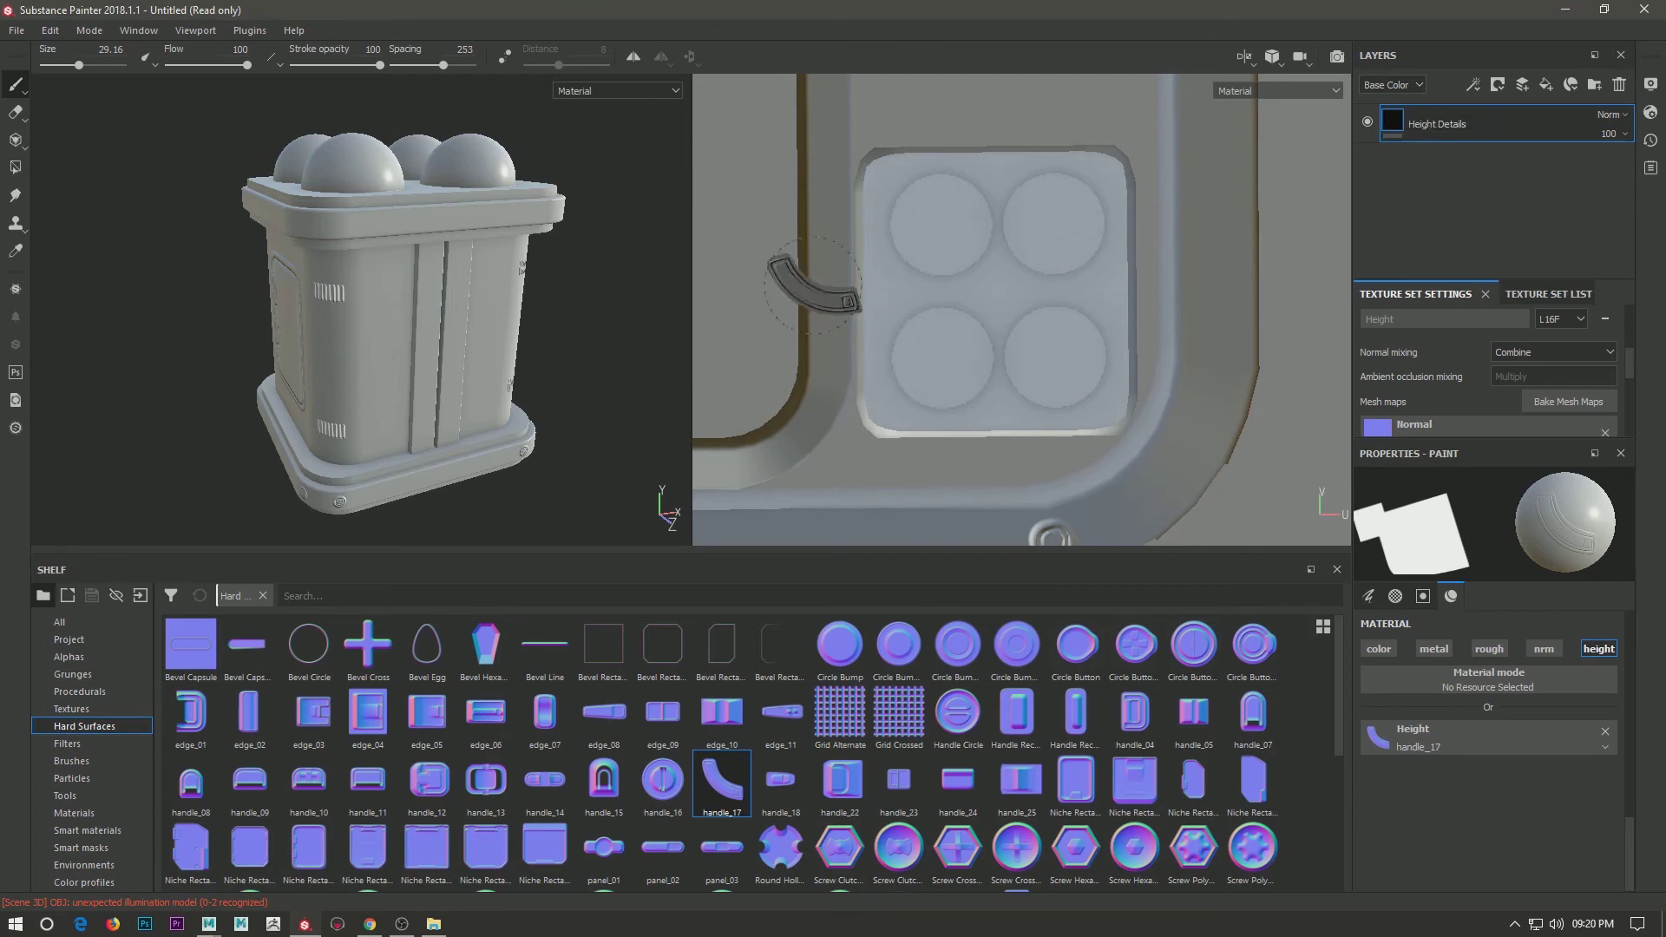
left_click_drag(486, 347, 552, 362, "alt")
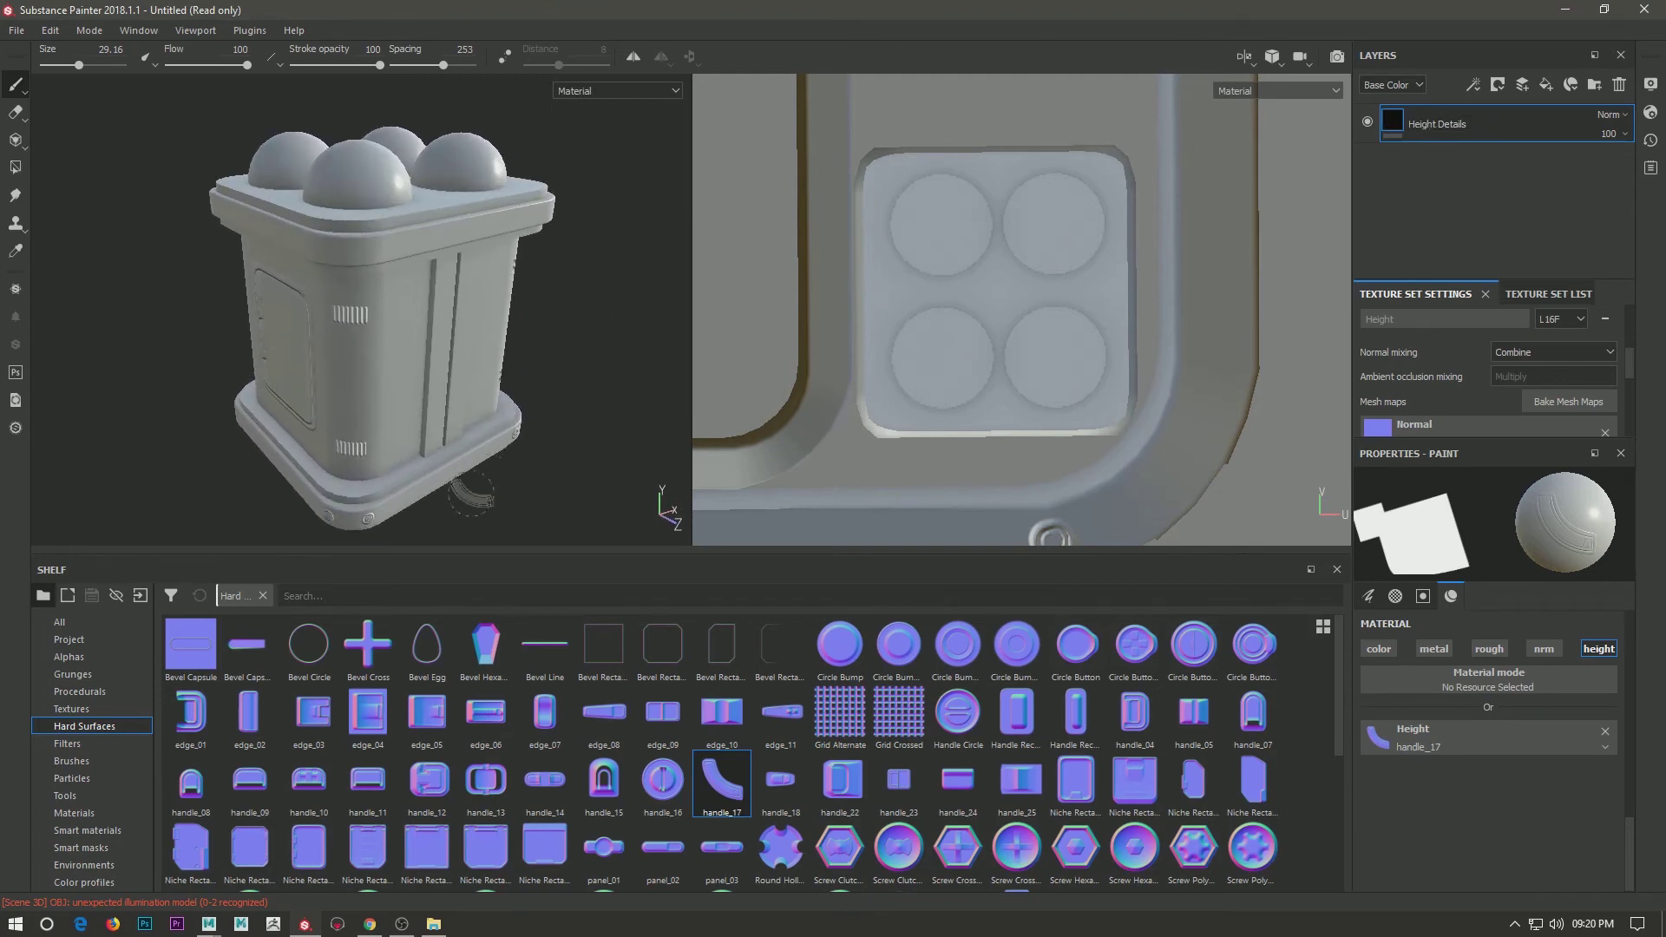
left_click(74, 813)
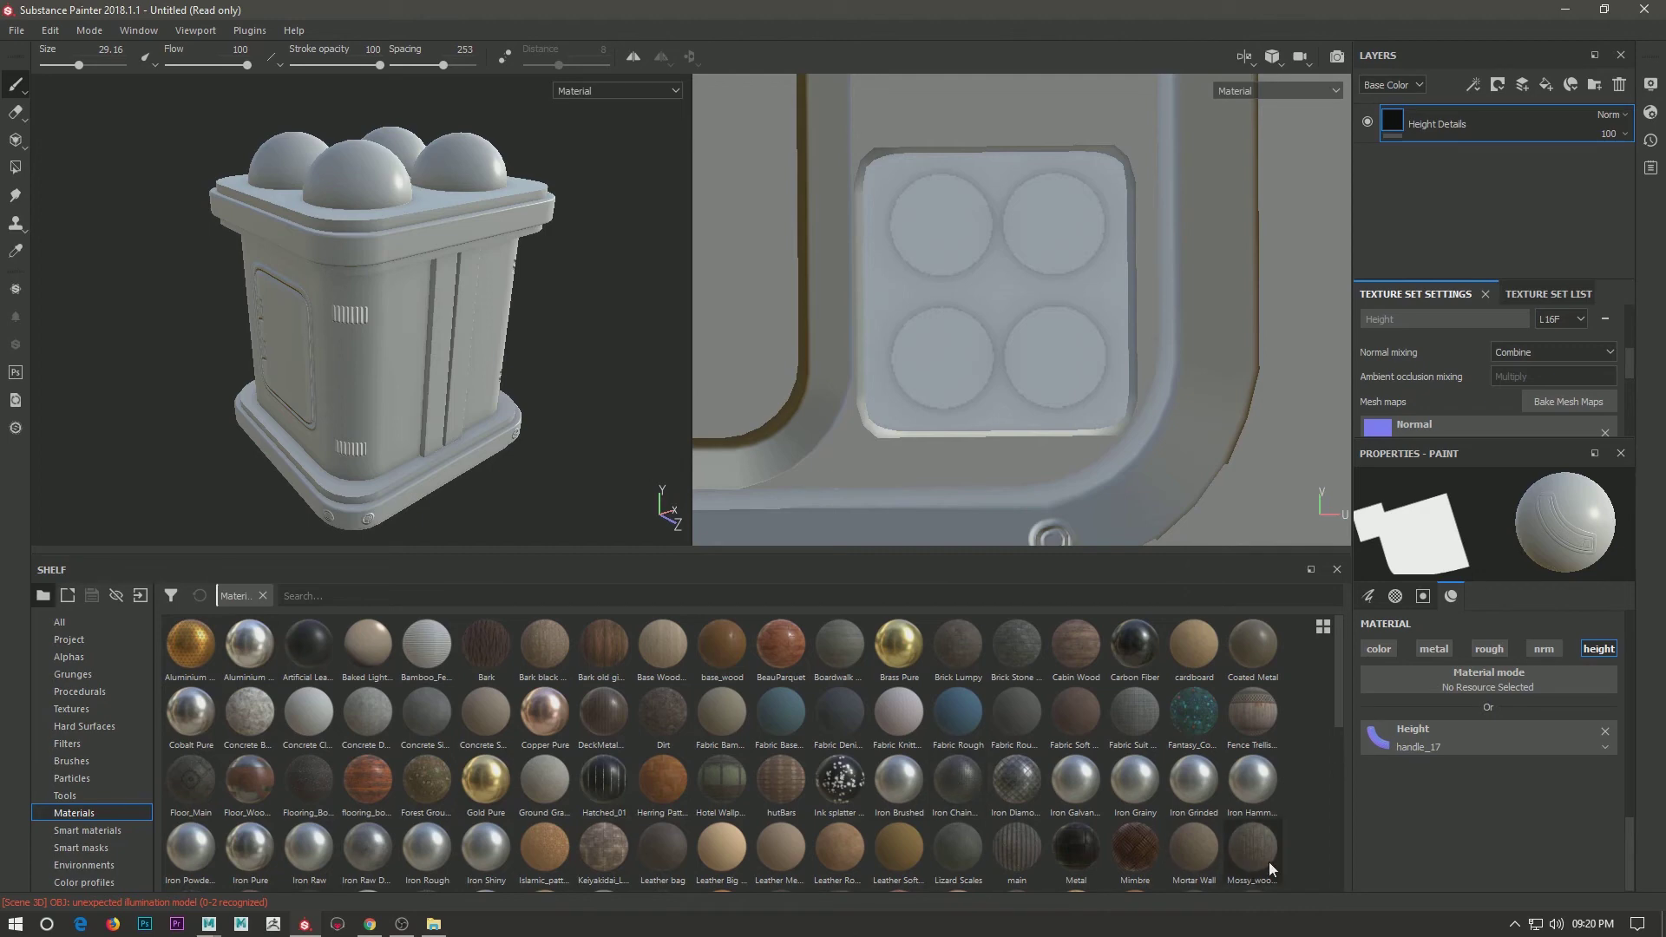
scroll(1268, 861, "down", 3)
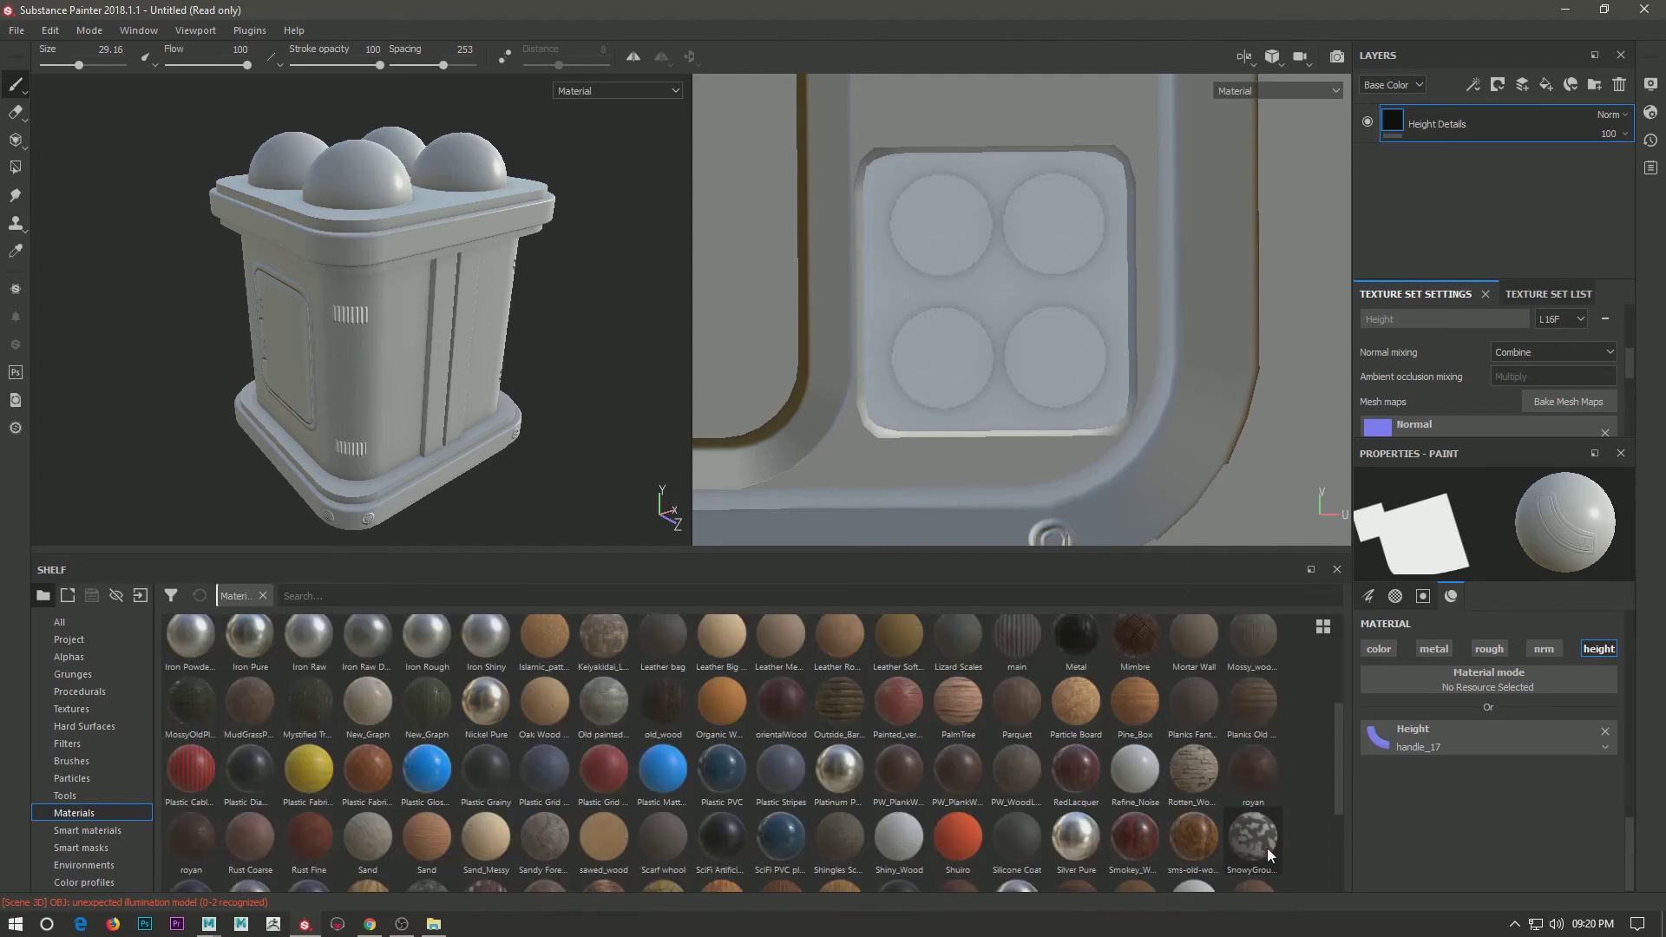
left_click(724, 846)
scroll(720, 837, "down", 3)
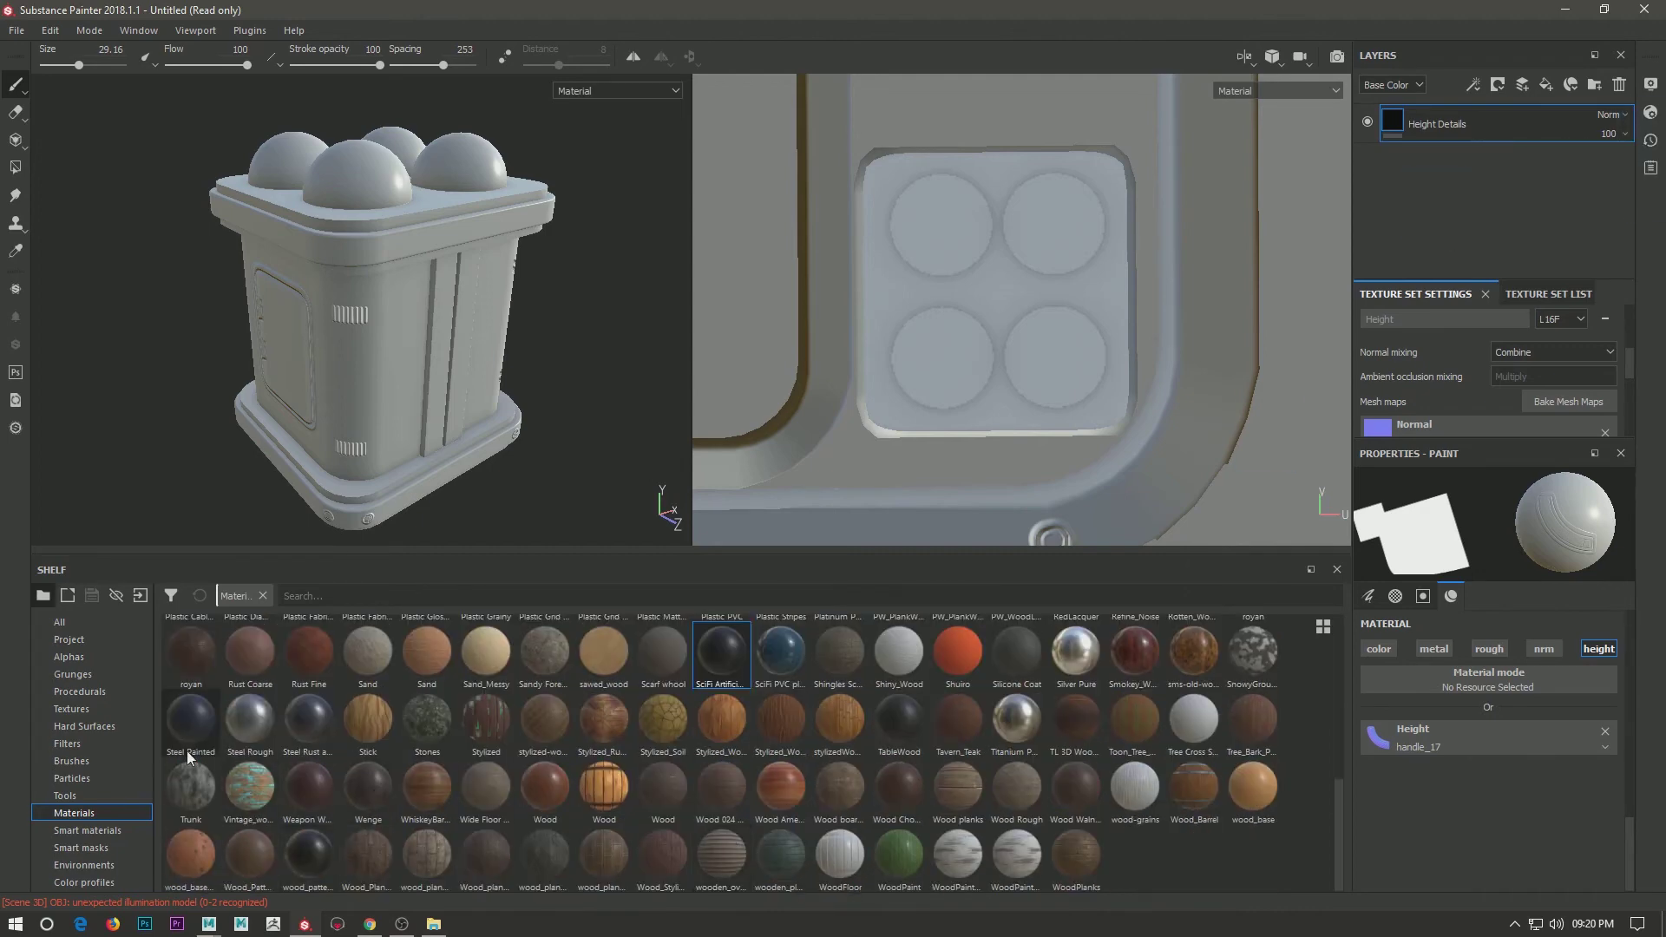
left_click_drag(185, 739, 1445, 119)
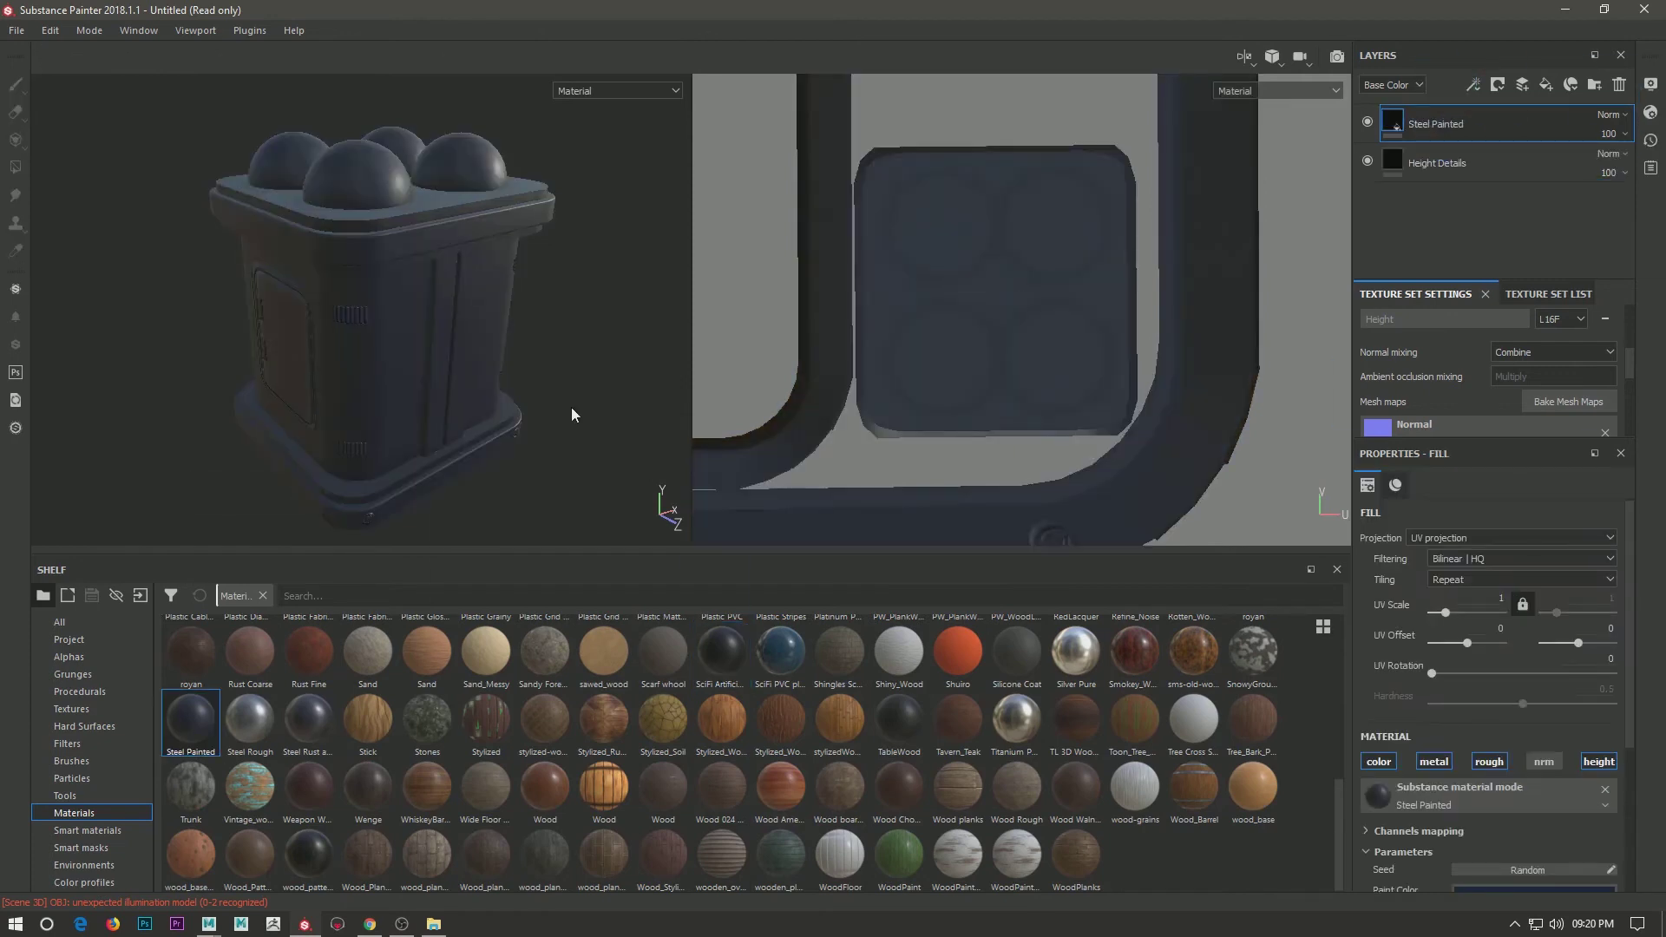
Raise the Steel Painted fill's Rust slider to add rust and wear.
scroll(573, 414, "up", 5)
scroll(1517, 774, "down", 3)
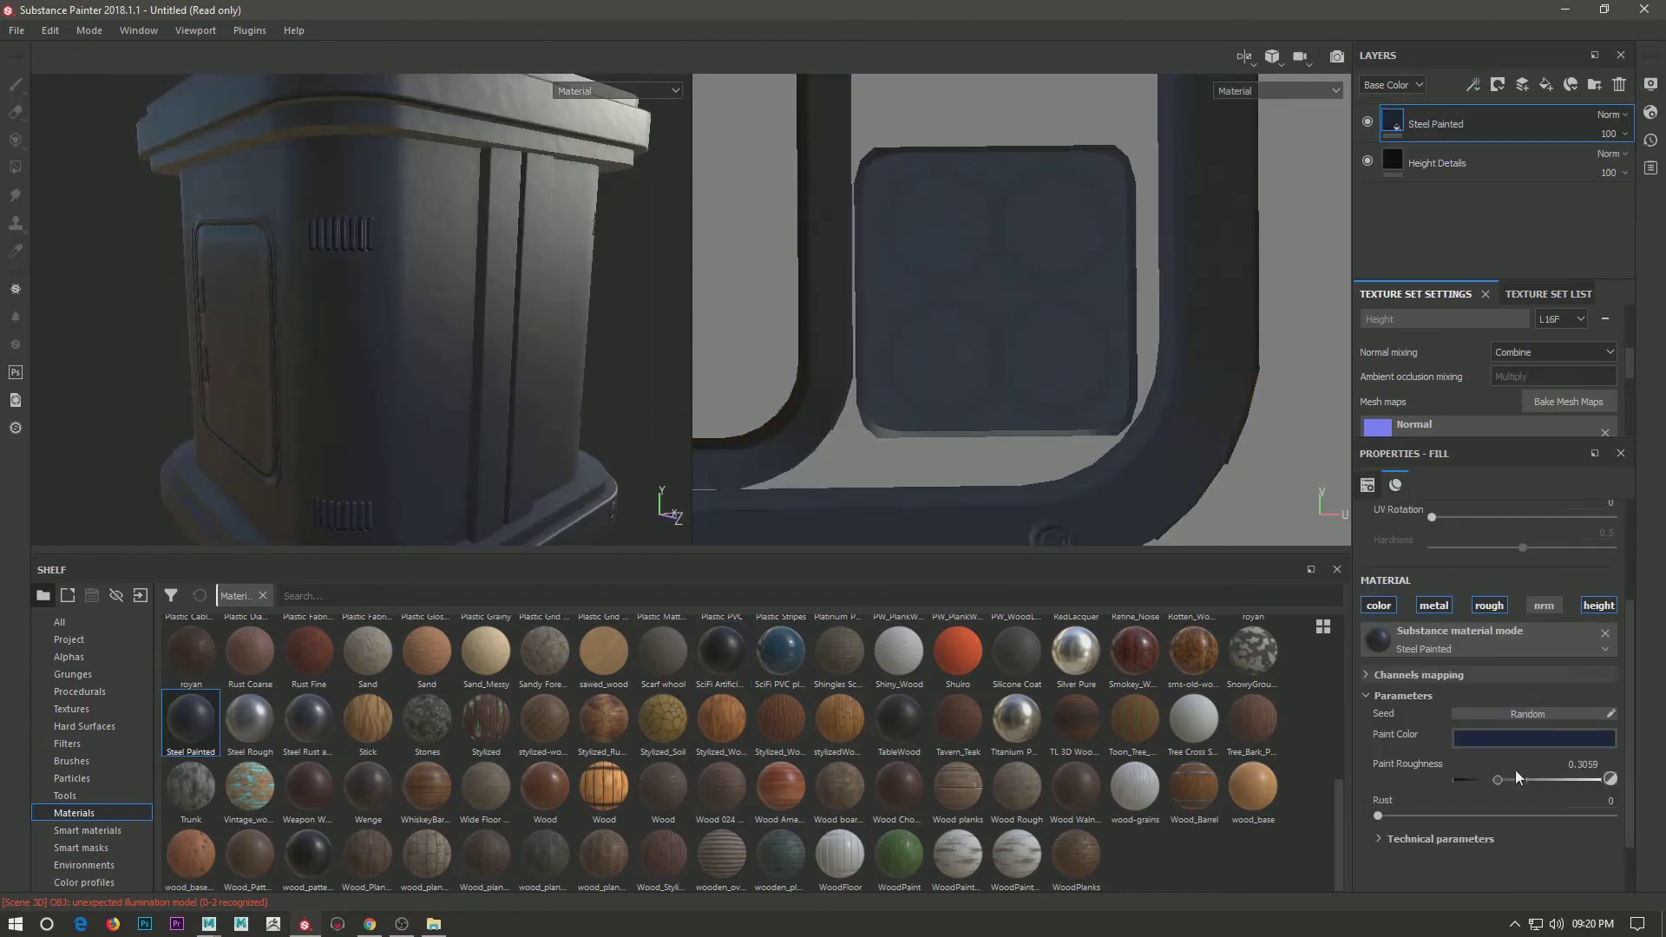
scroll(1515, 768, "down", 2)
left_click_drag(1611, 748, 1568, 750)
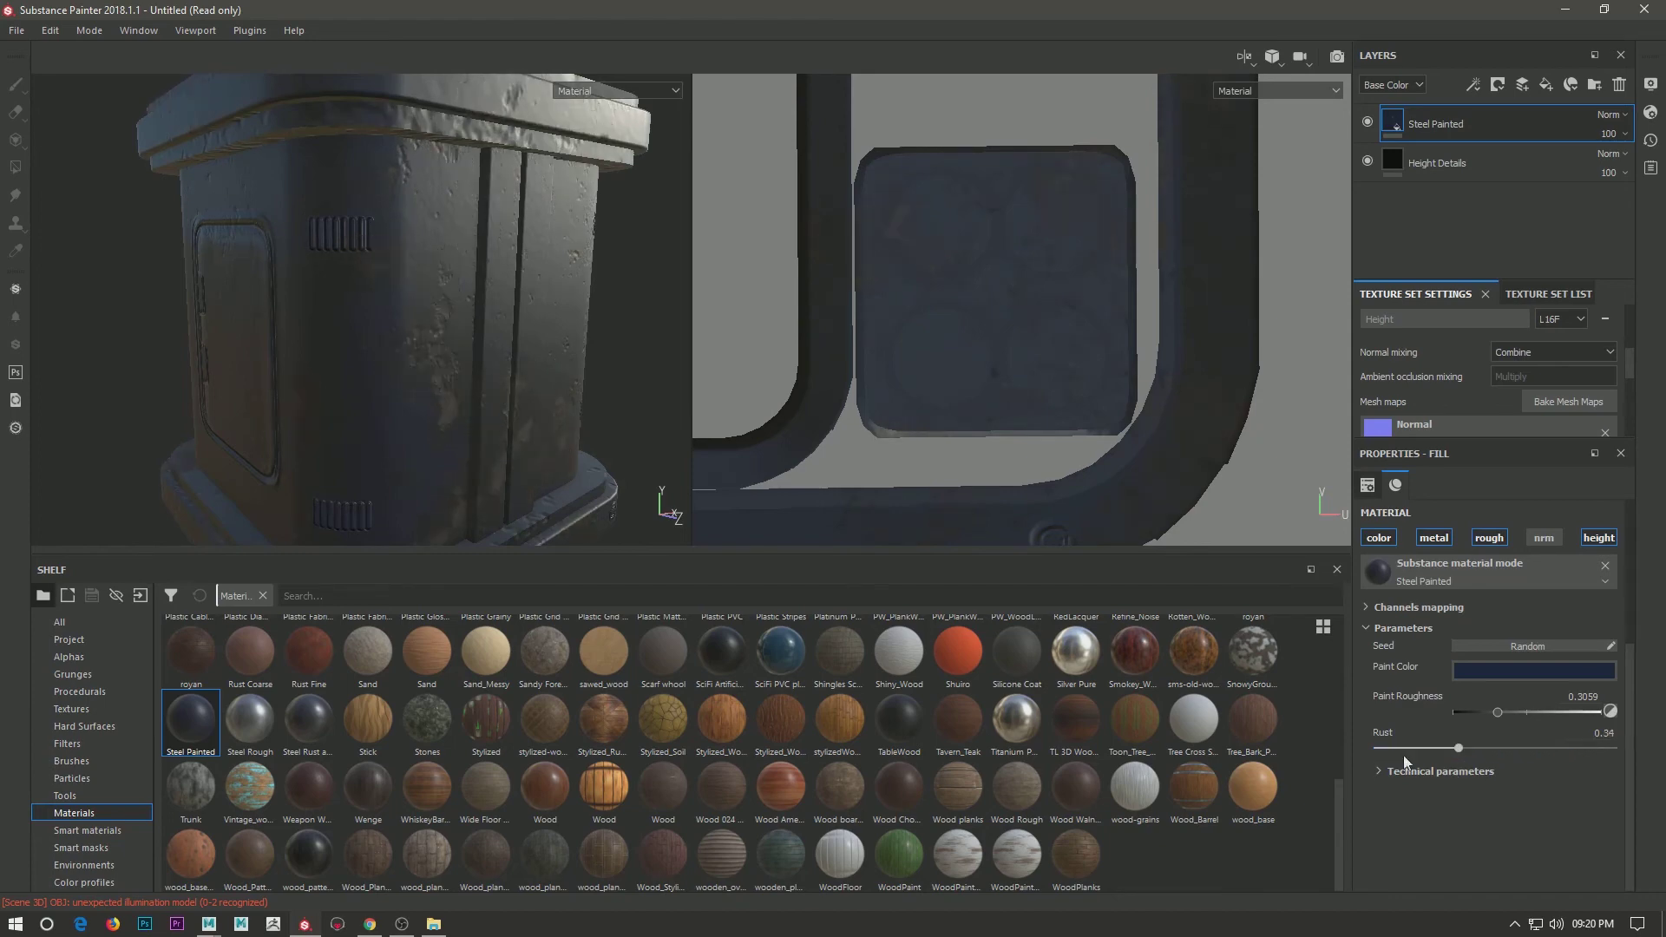
left_click_drag(451, 278, 498, 290, "alt")
Lower the paint roughness to about 0.135 for glossier painted steel.
mouse_move(1503, 711)
left_mouse_down()
mouse_move(1575, 706)
mouse_move(1362, 709)
mouse_move(1480, 712)
mouse_move(1466, 713)
left_mouse_up()
left_click_drag(399, 252, 439, 249, "alt")
right_click_drag(439, 249, 456, 421, "alt")
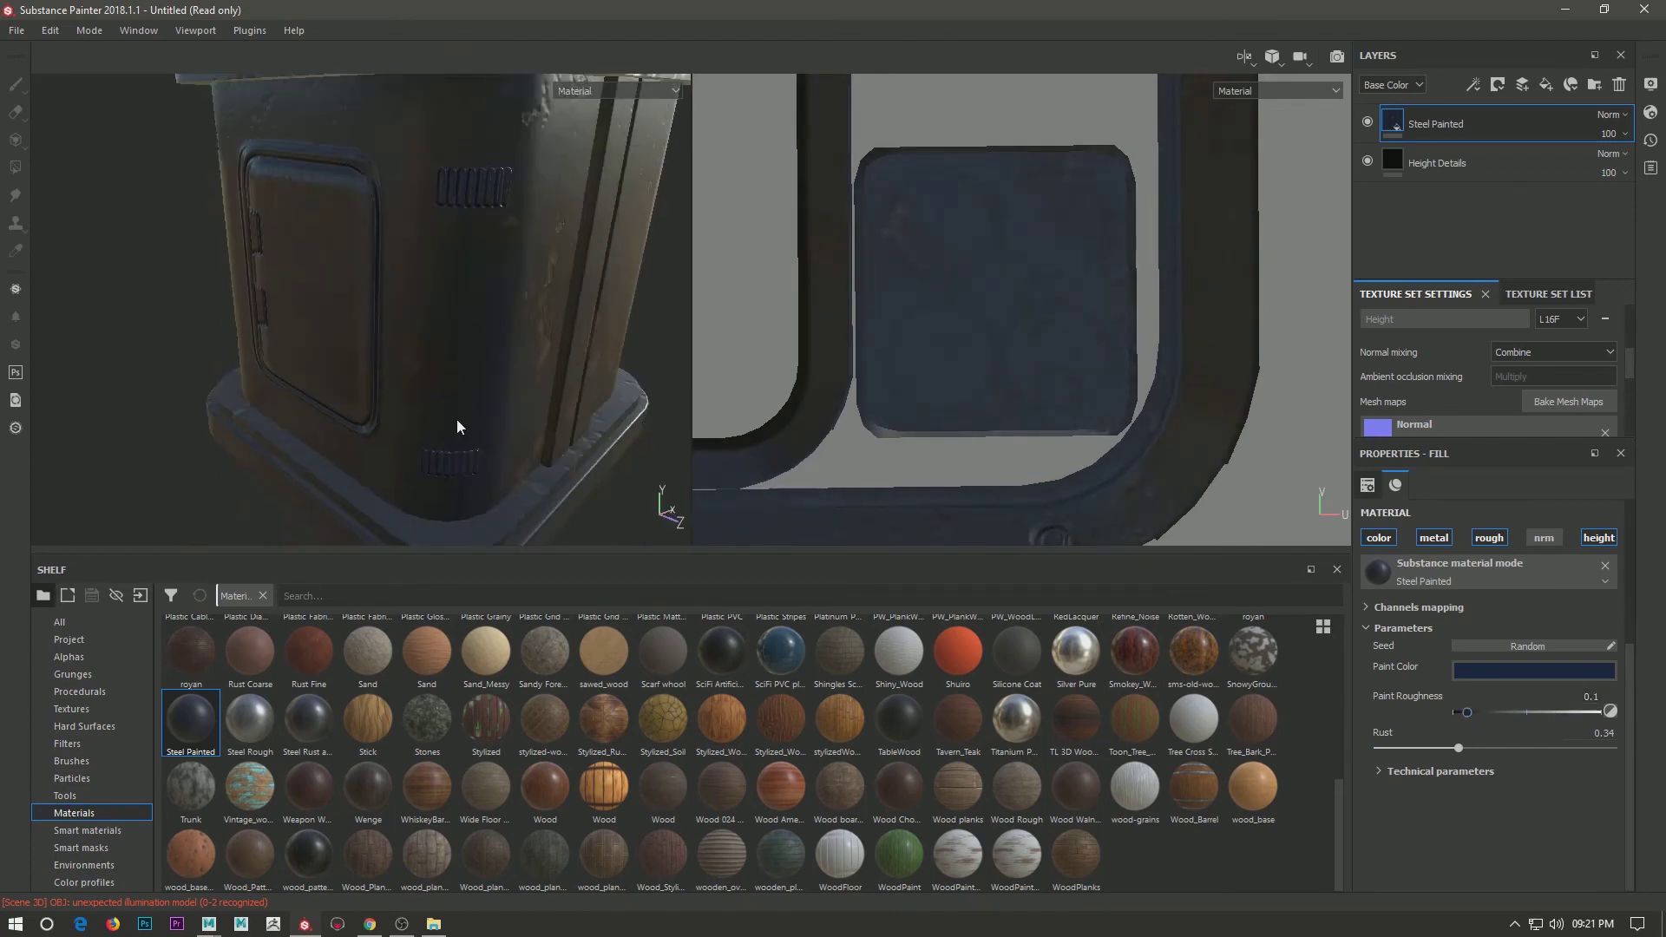
left_click_drag(456, 421, 462, 321, "alt")
type("1")
key("Return")
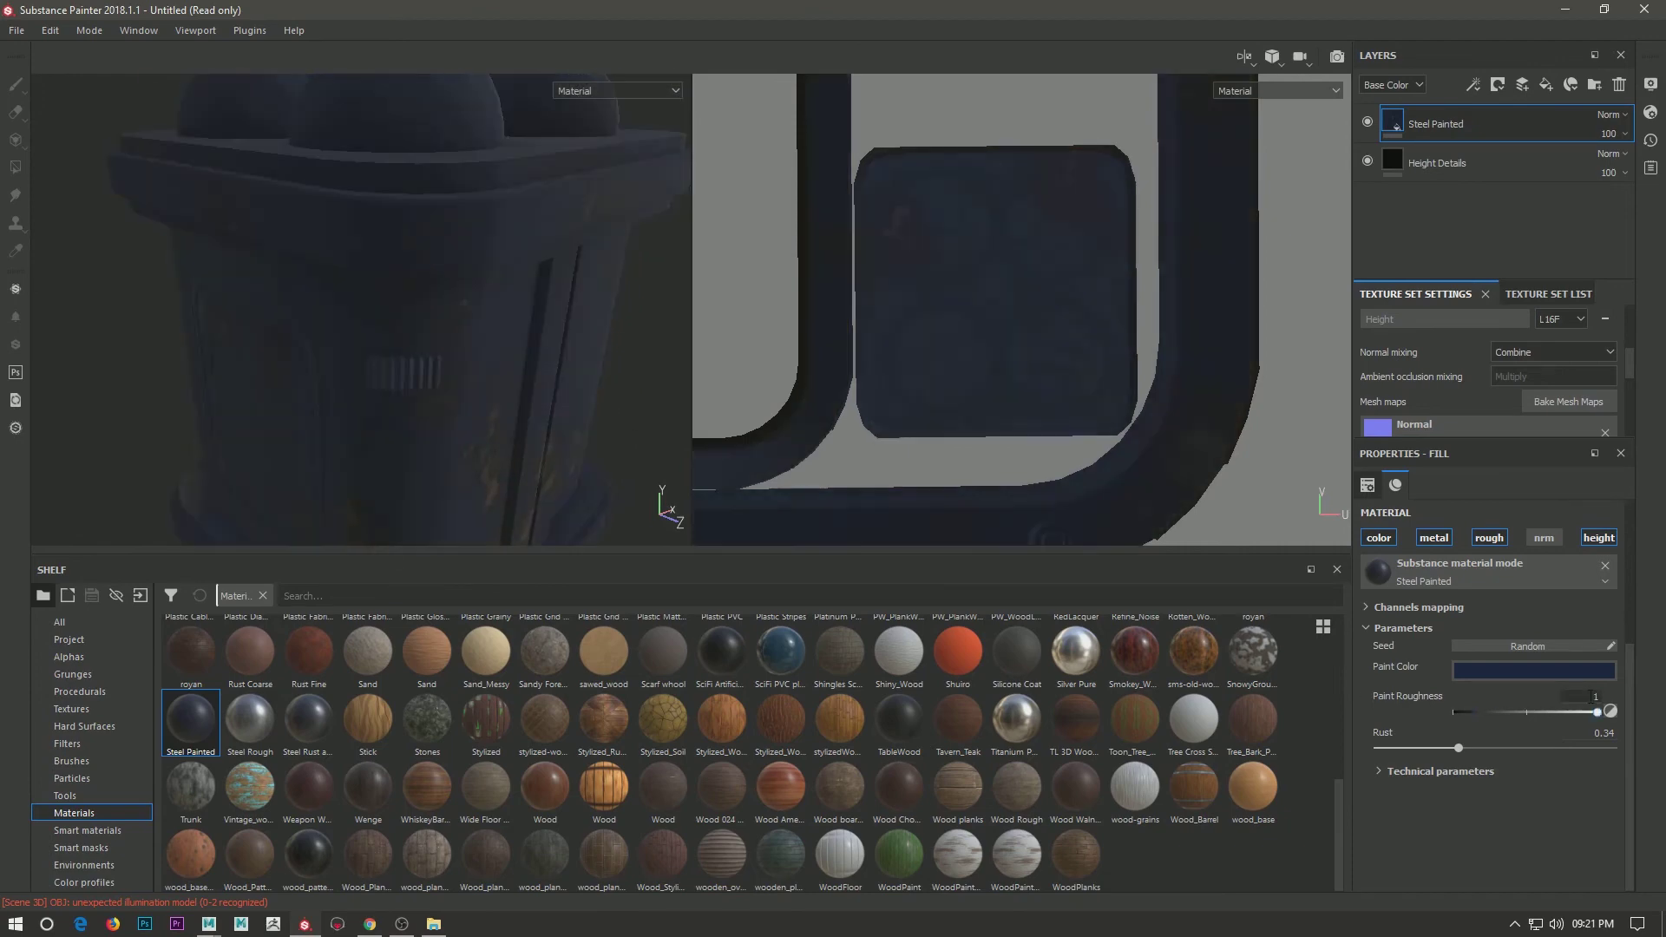
type("0.15")
key("Return")
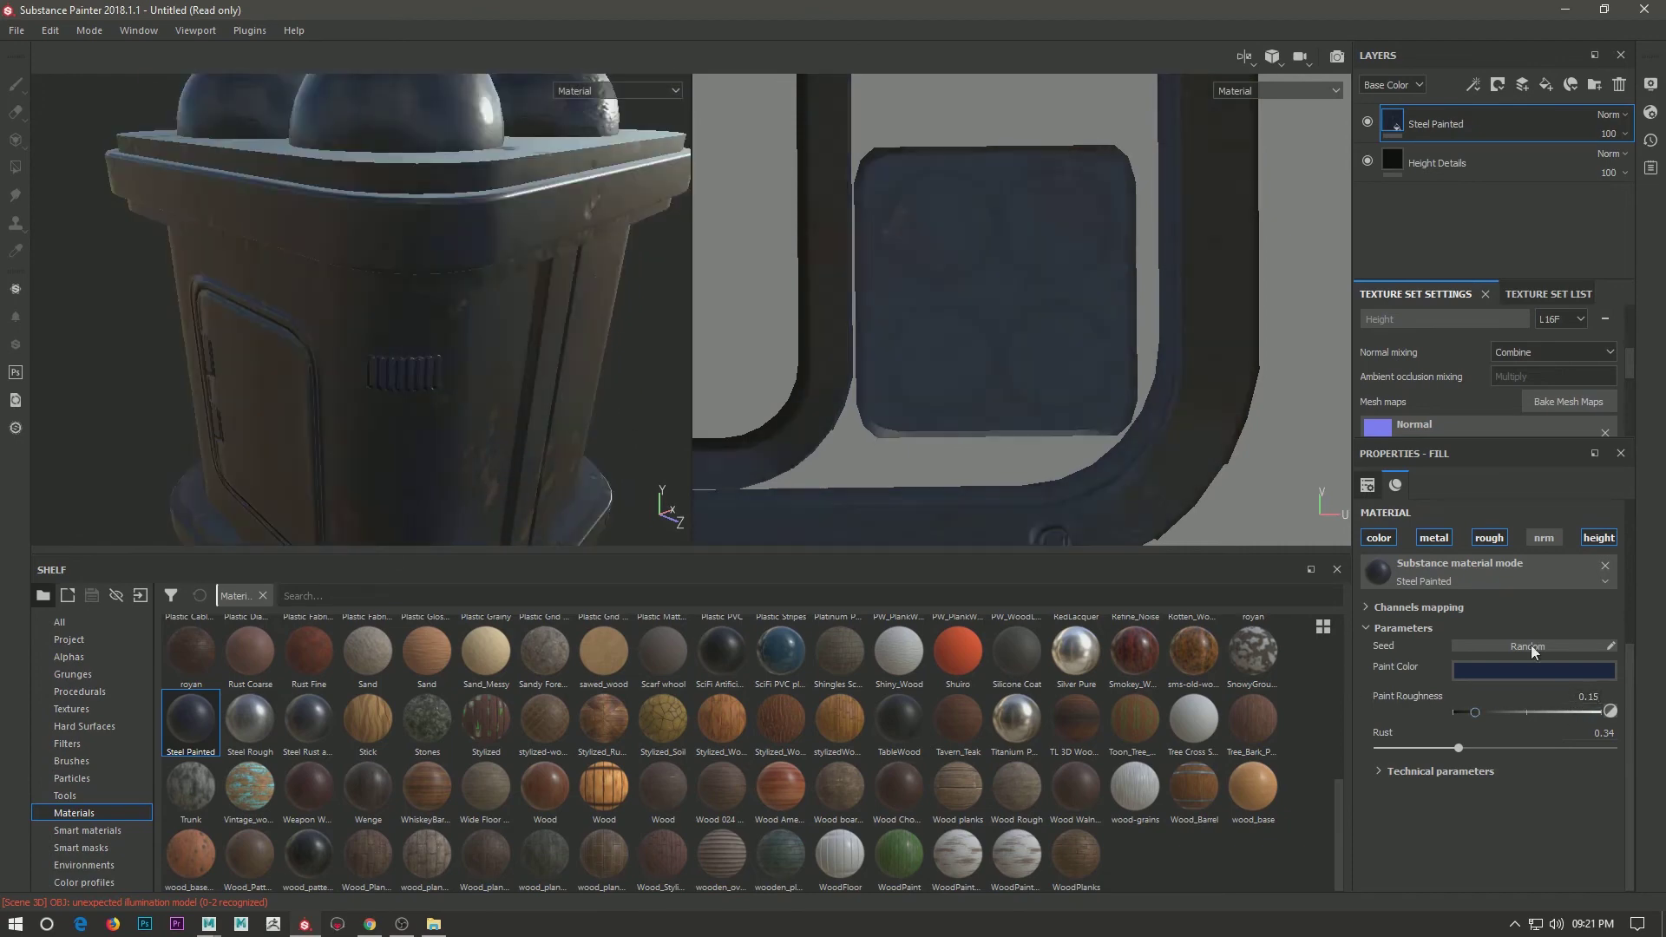
mouse_move(463, 243)
left_mouse_down("alt")
mouse_move(451, 367)
mouse_move(486, 335)
mouse_move(486, 360)
left_mouse_up("alt")
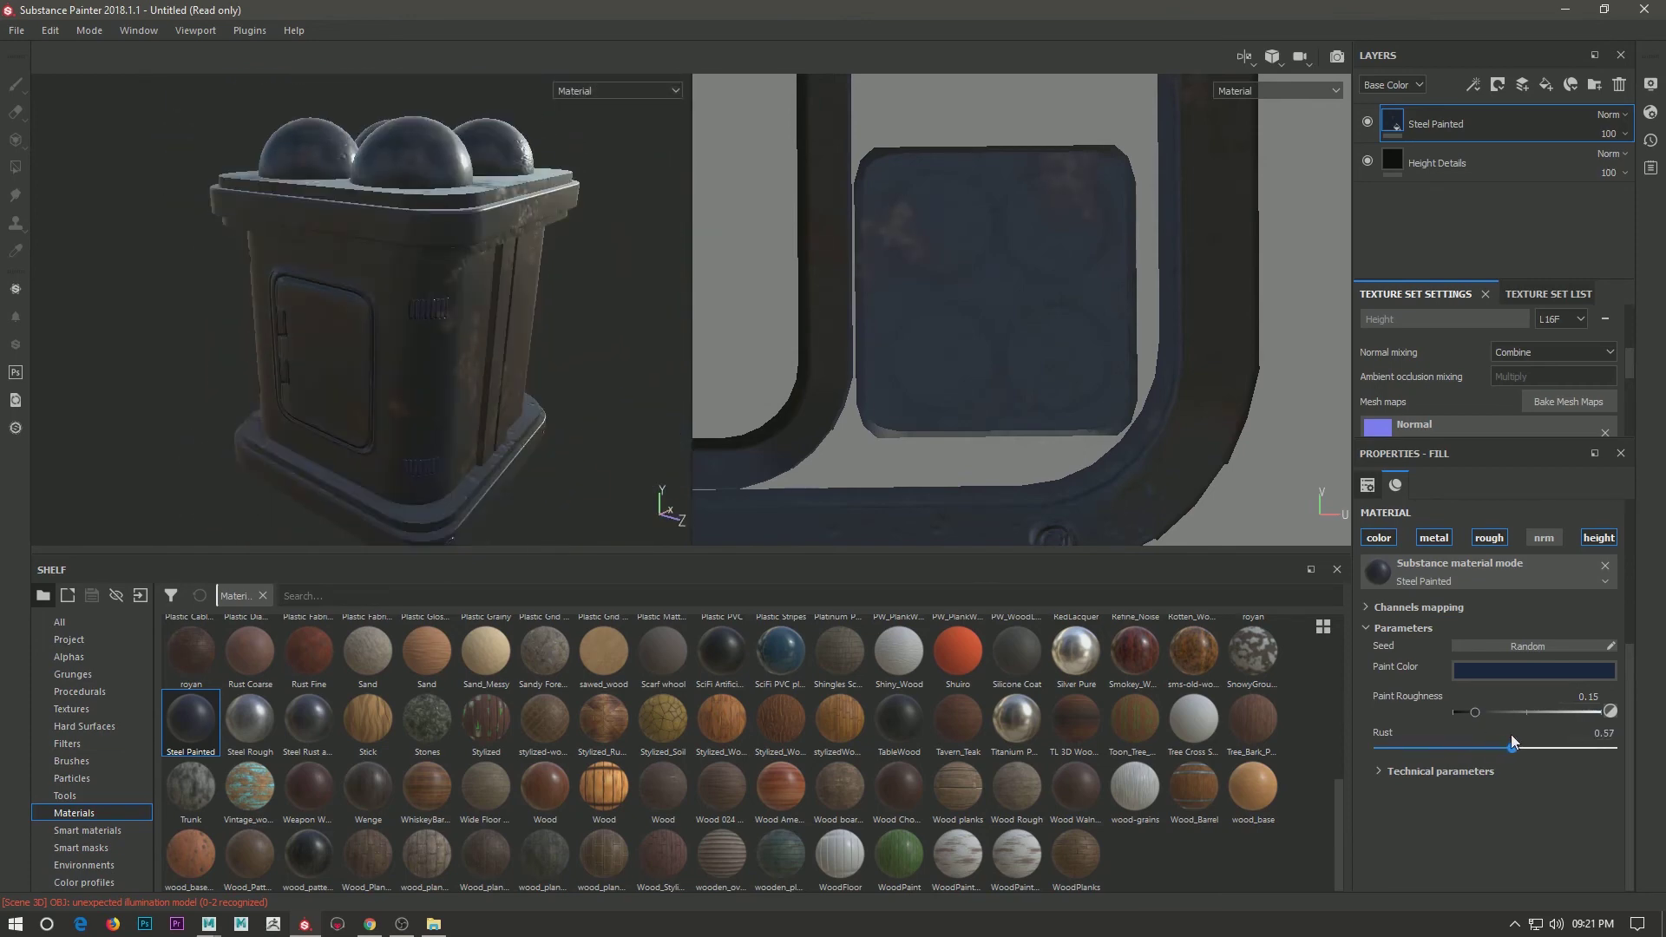
Fine-tune the rust amount up, then back down to about 0.8.
left_click_drag(1525, 739, 1544, 726)
left_click_drag(554, 481, 491, 448, "alt")
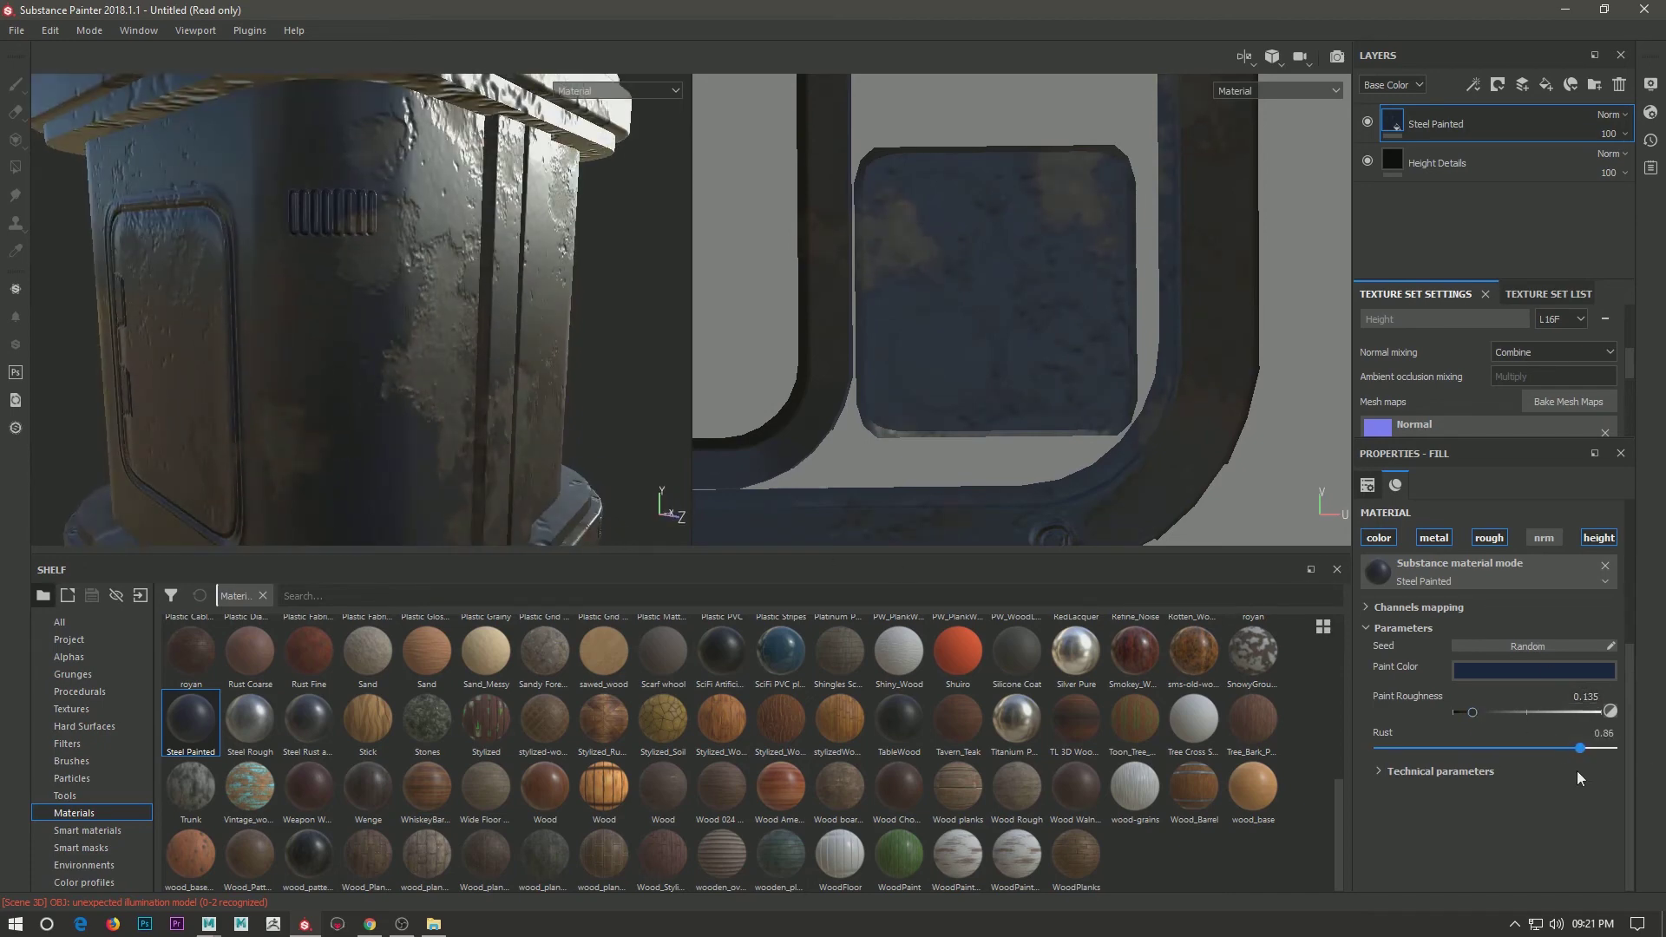
left_click_drag(1606, 747, 1579, 748)
left_click_drag(278, 268, 351, 352, "alt")
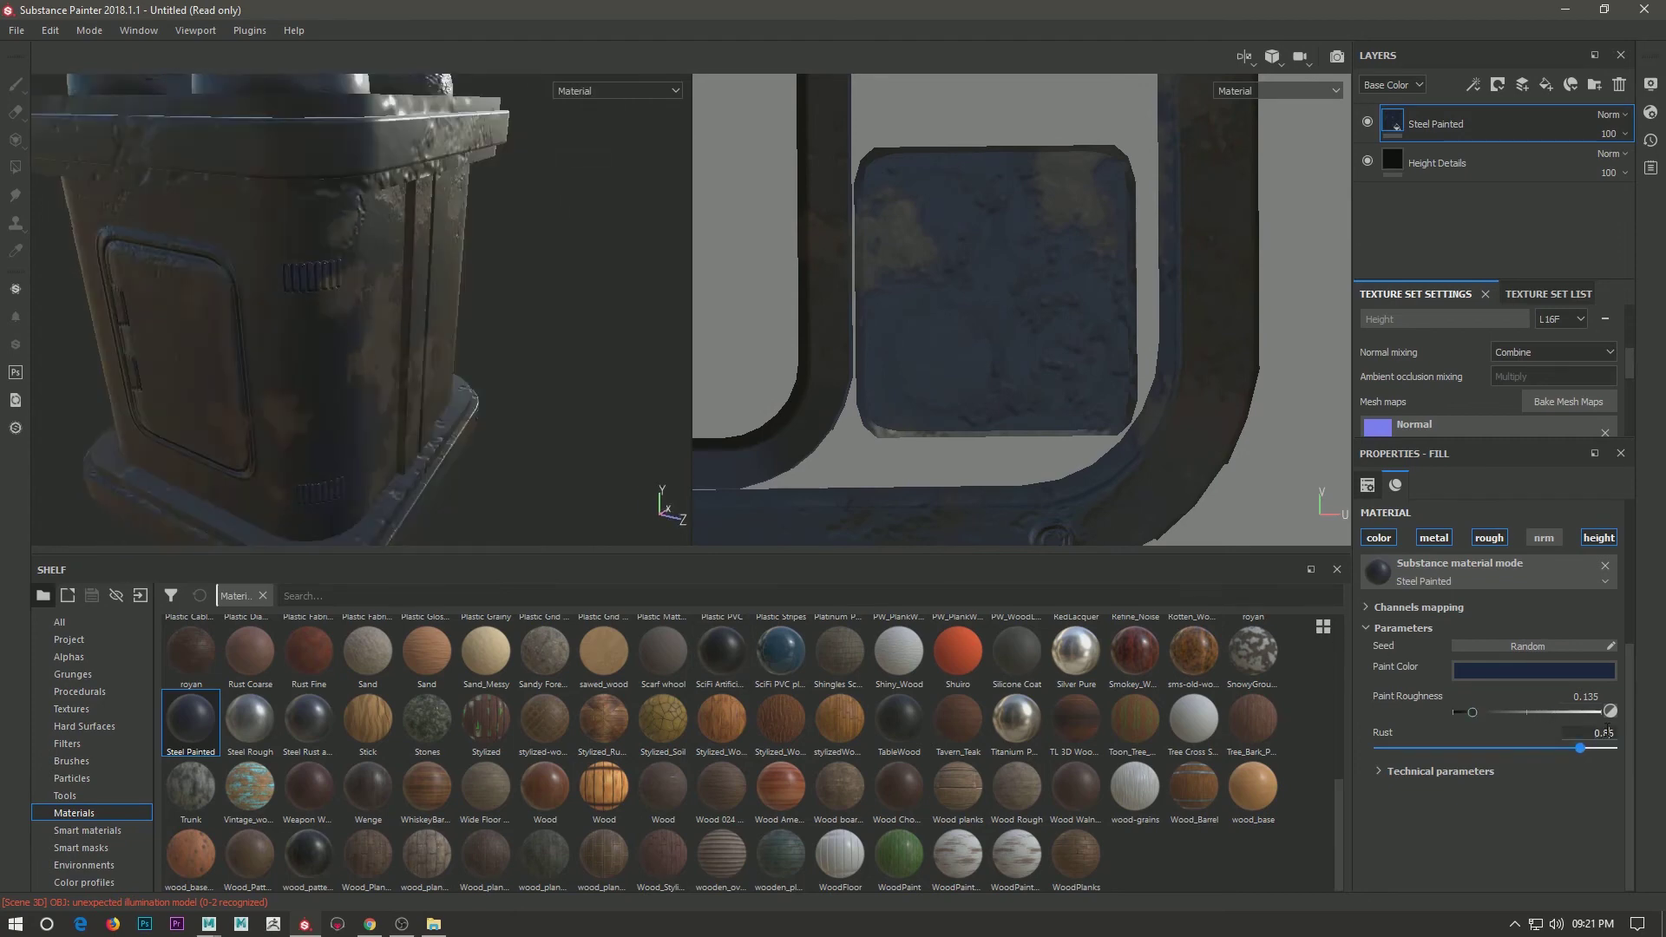
key("f")
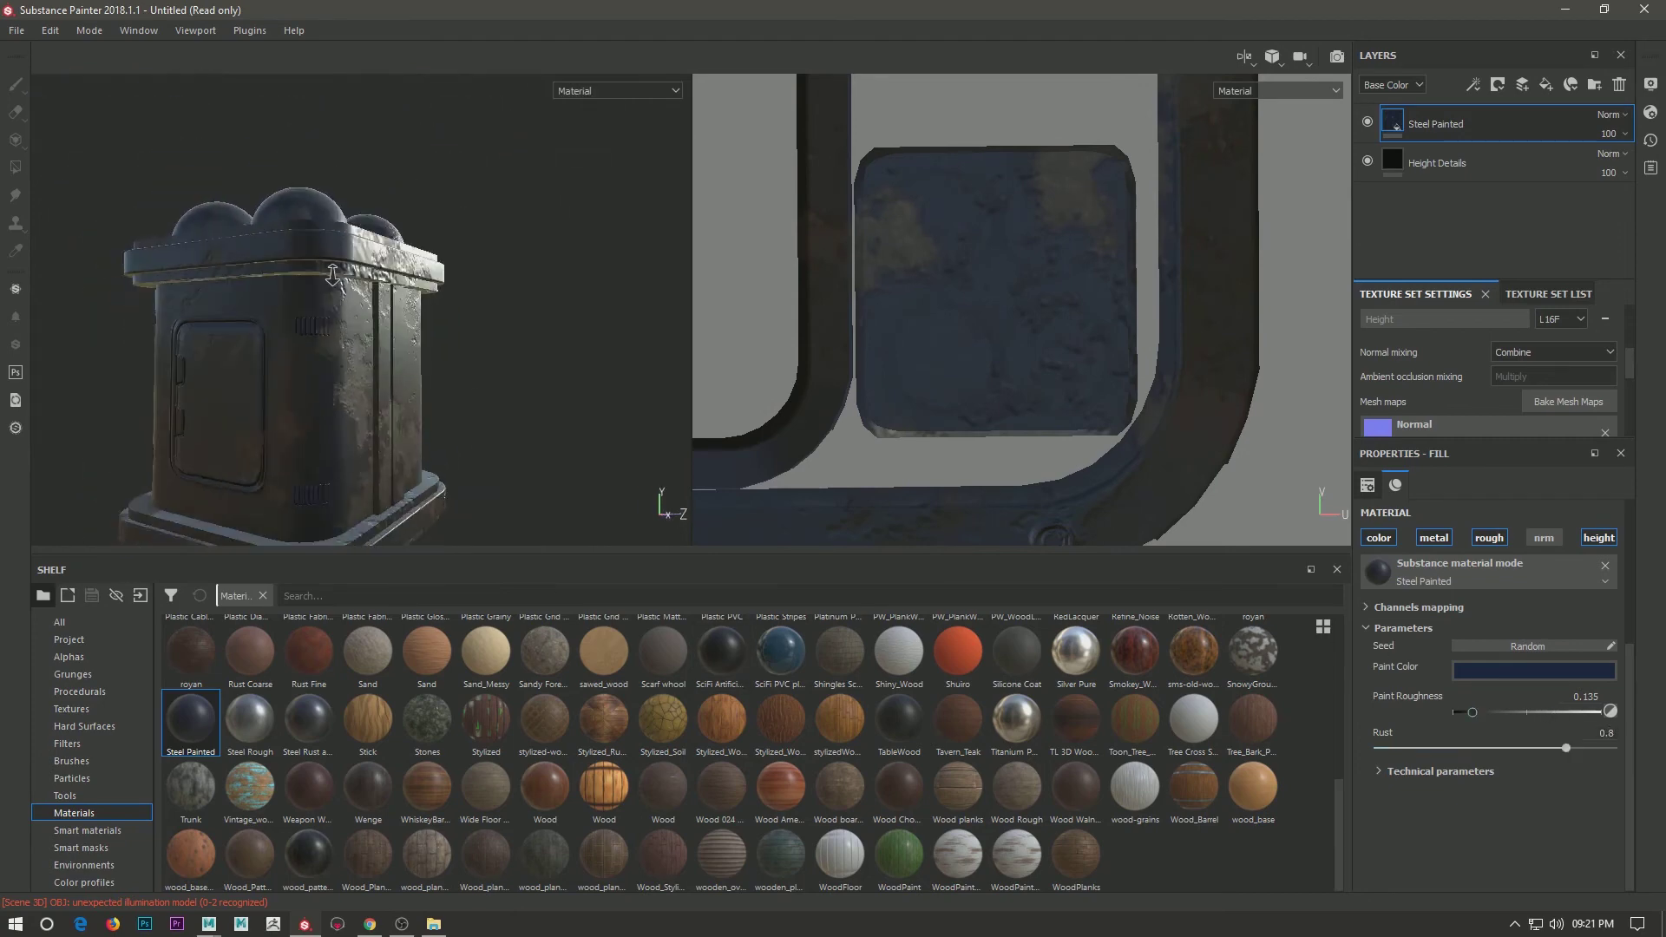
Lighten the paint colour to a greyish blue.
left_click(1512, 672)
left_click_drag(1501, 814, 1465, 809)
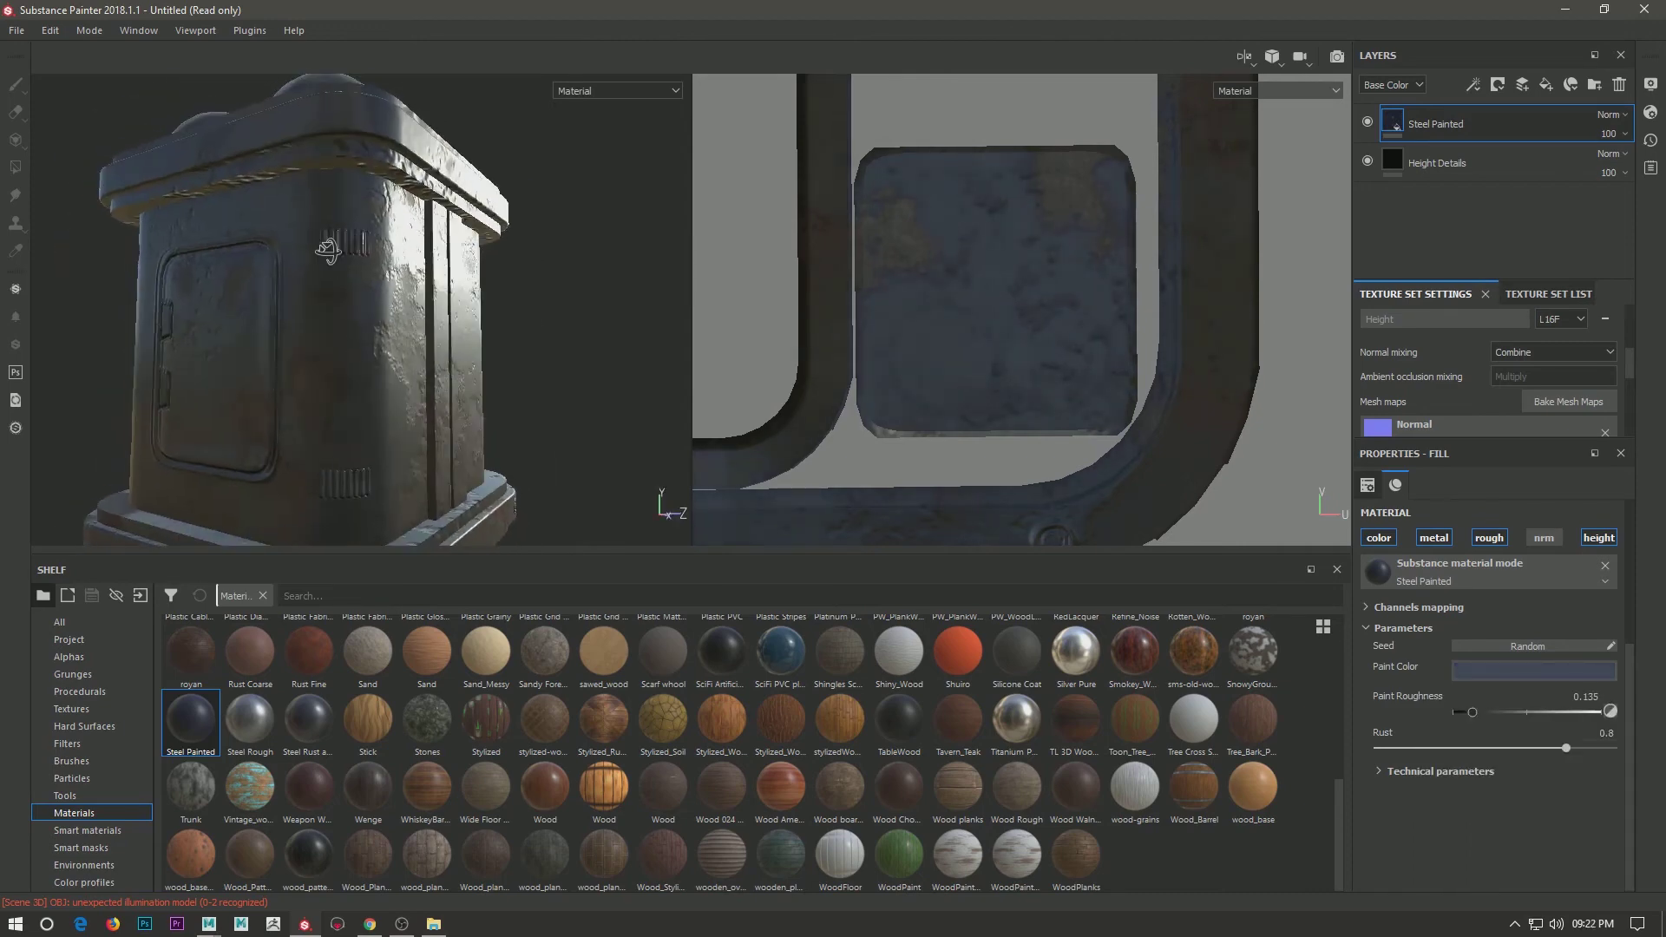
left_click_drag(261, 347, 351, 272, "alt")
right_click_drag(351, 271, 577, 330, "alt")
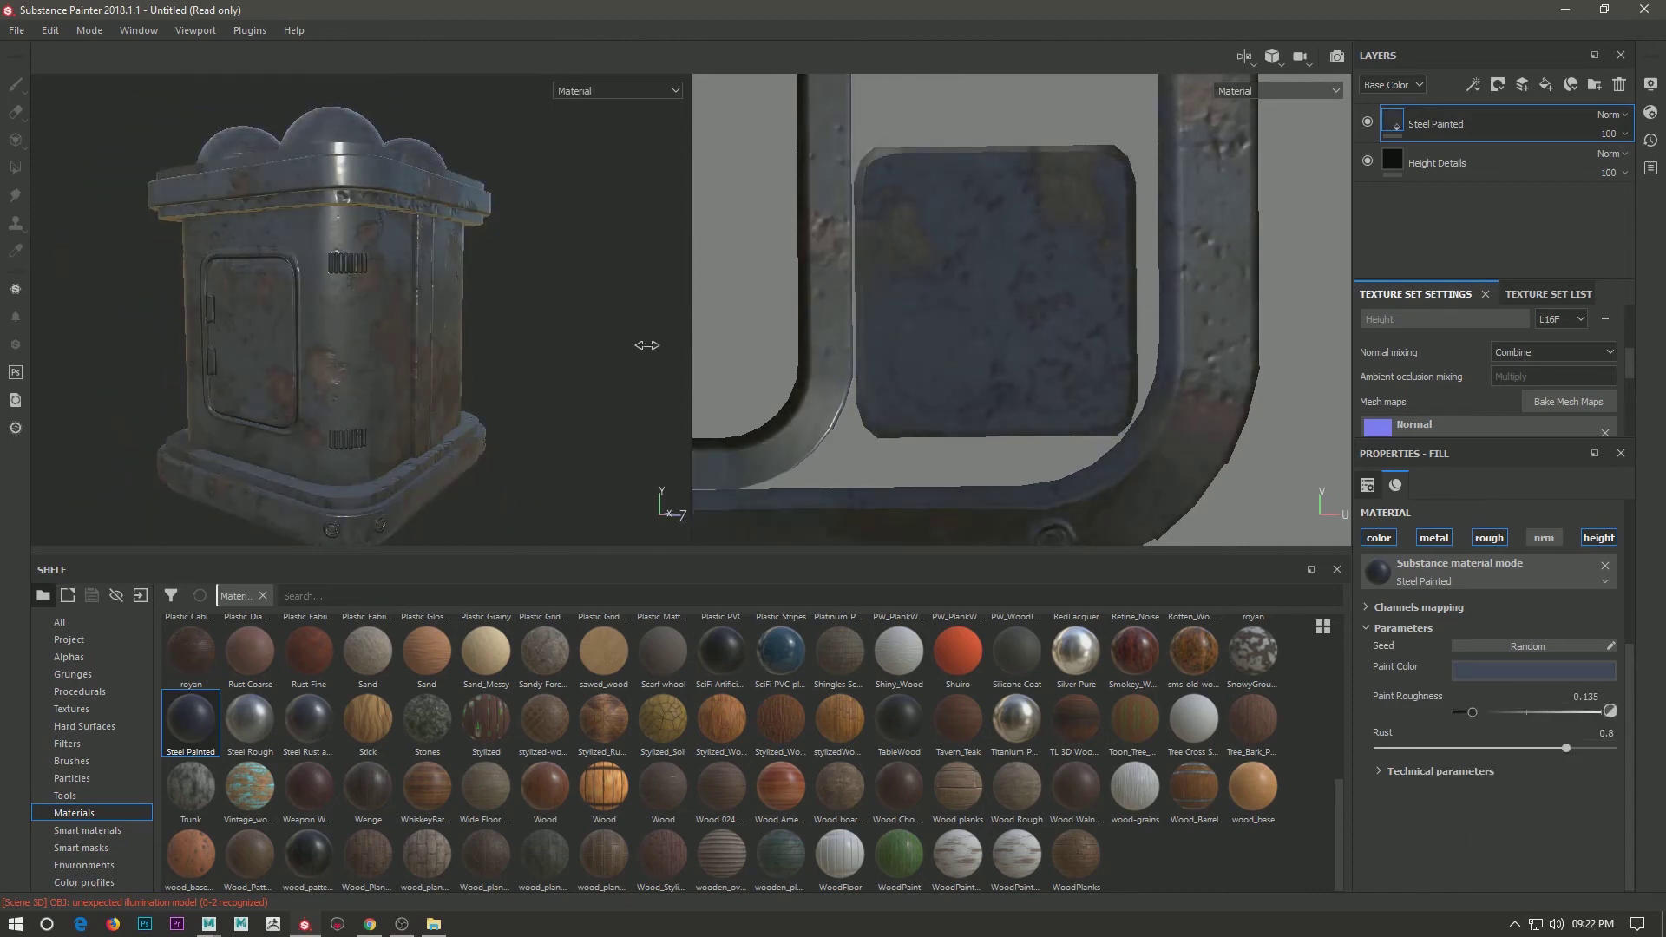
mouse_move(577, 331)
left_mouse_down("alt")
mouse_move(482, 312)
mouse_move(494, 361)
left_mouse_up("alt")
middle_click_drag(494, 360, 468, 345, "alt")
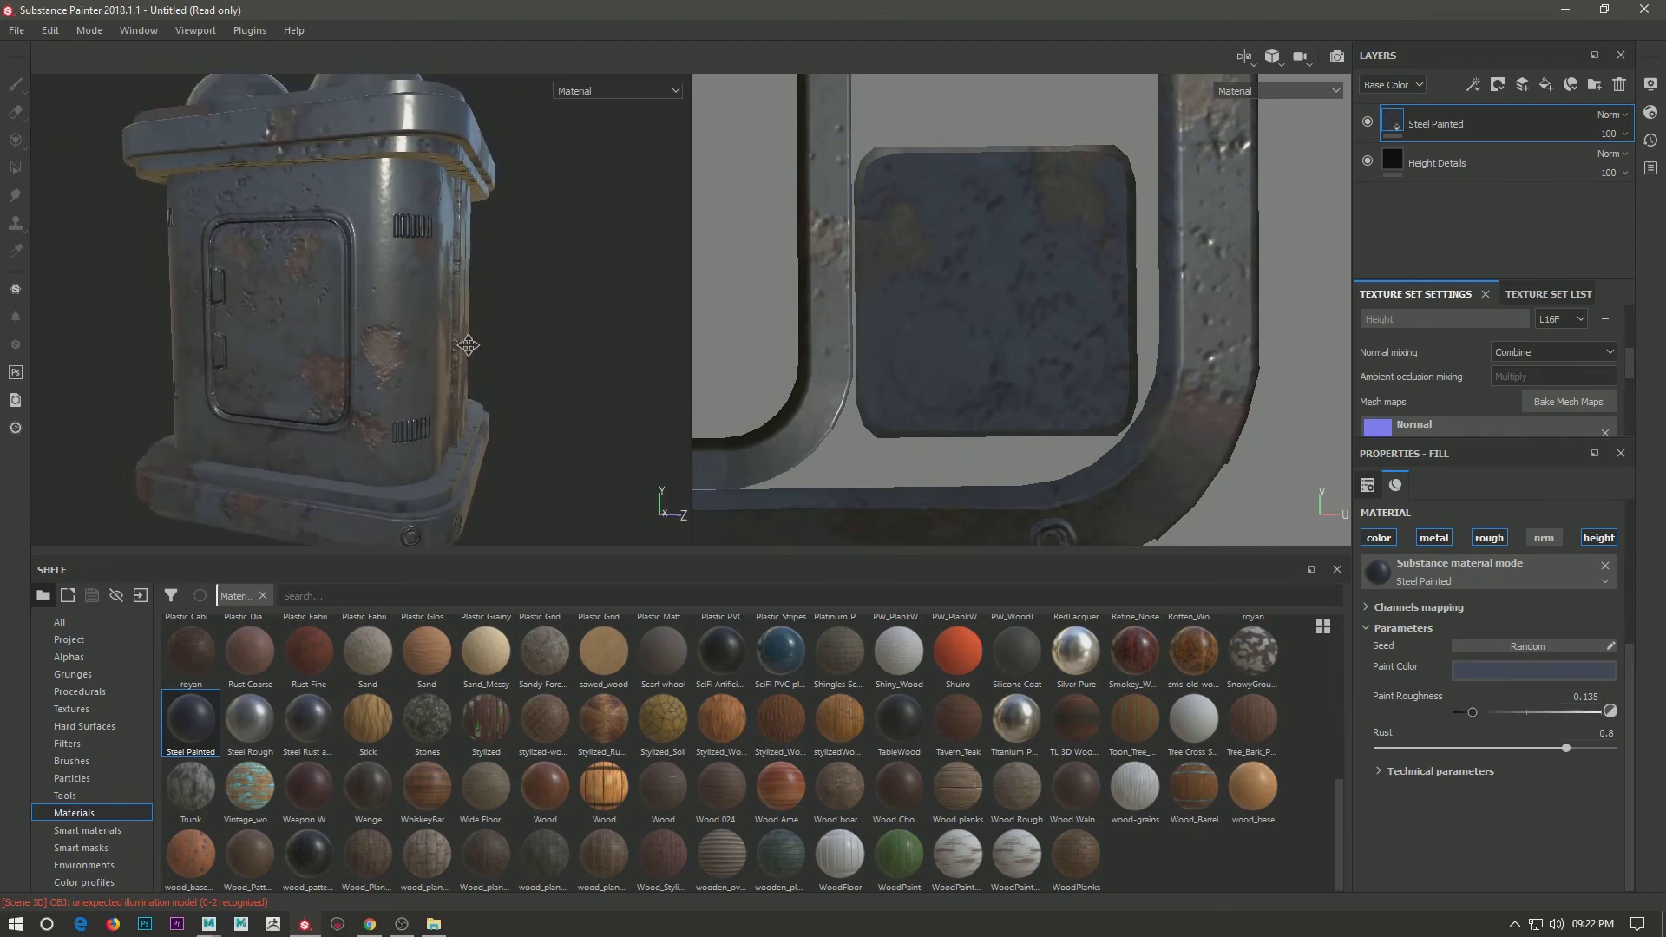
Adjust paint luminosity and raise contrast to 0.12, then swap the fill material to Rust Fine.
left_click(1440, 770)
left_click_drag(1501, 804, 1498, 816)
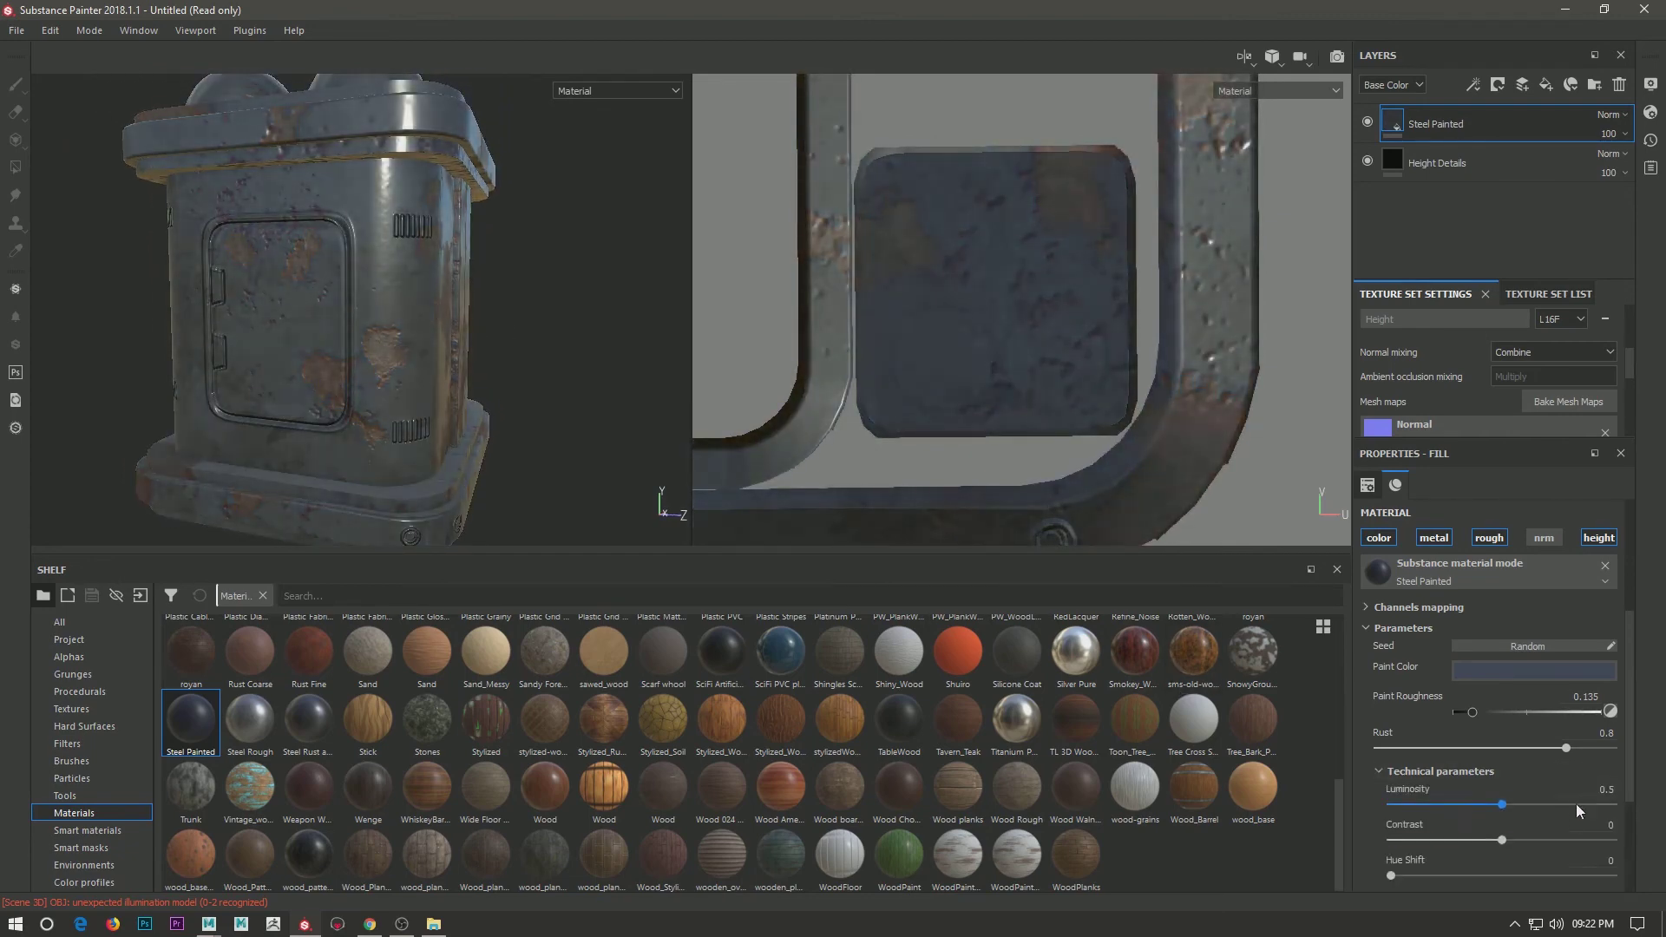
left_click_drag(1491, 841, 1514, 841)
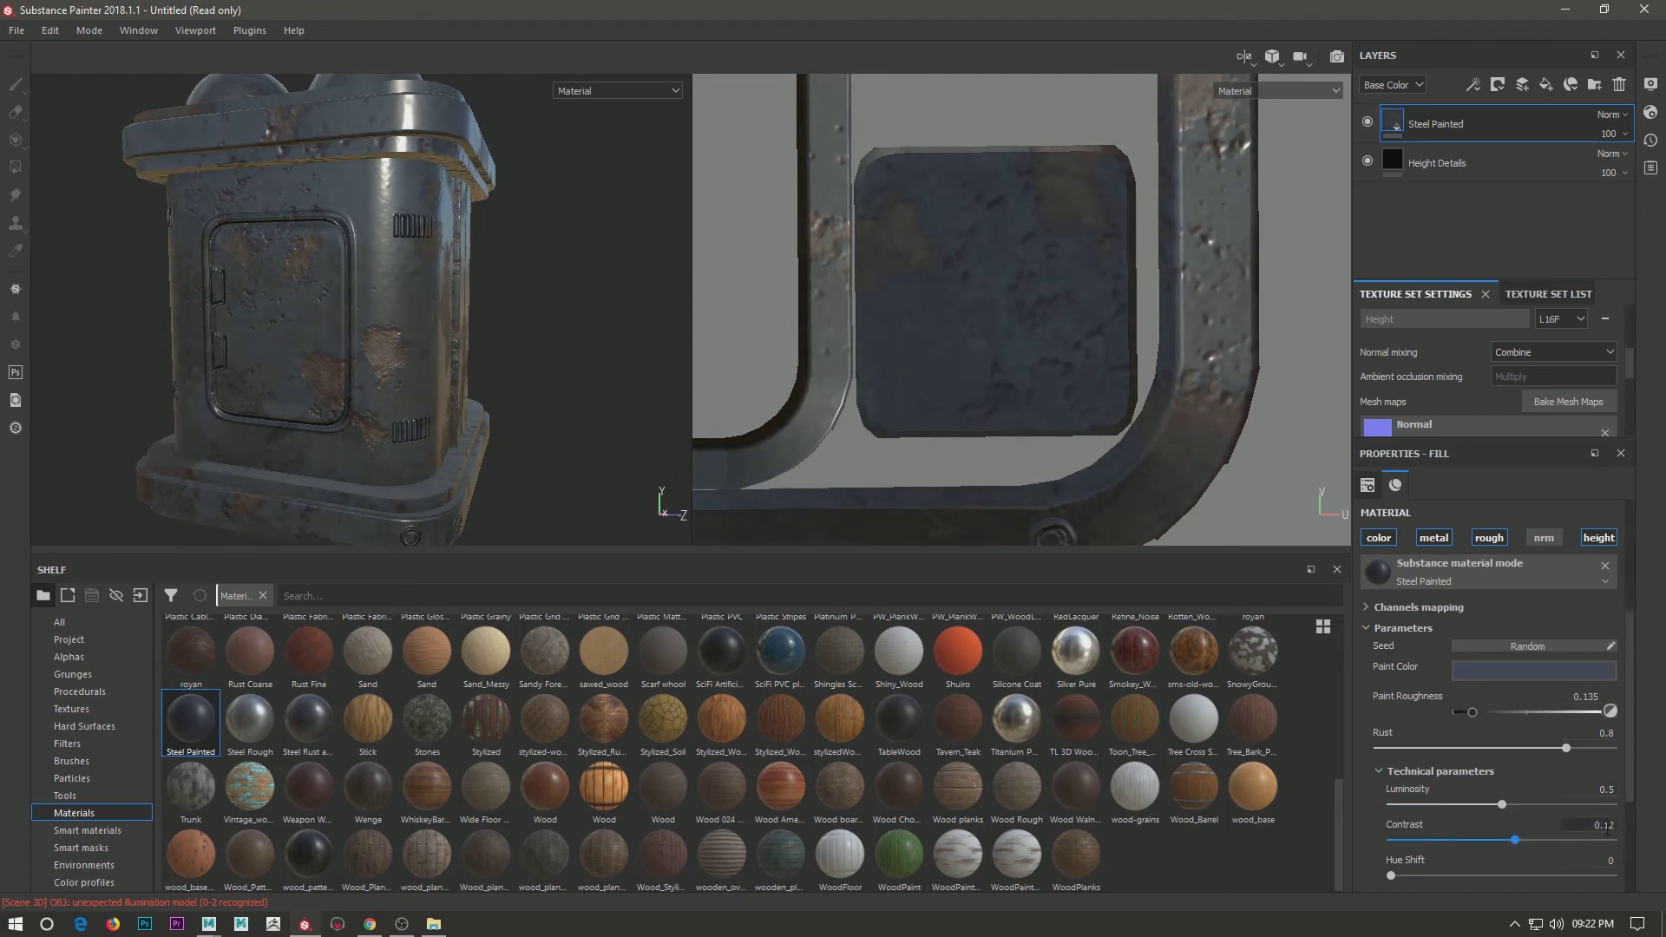
left_click(1387, 771)
left_click_drag(260, 360, 384, 349, "alt")
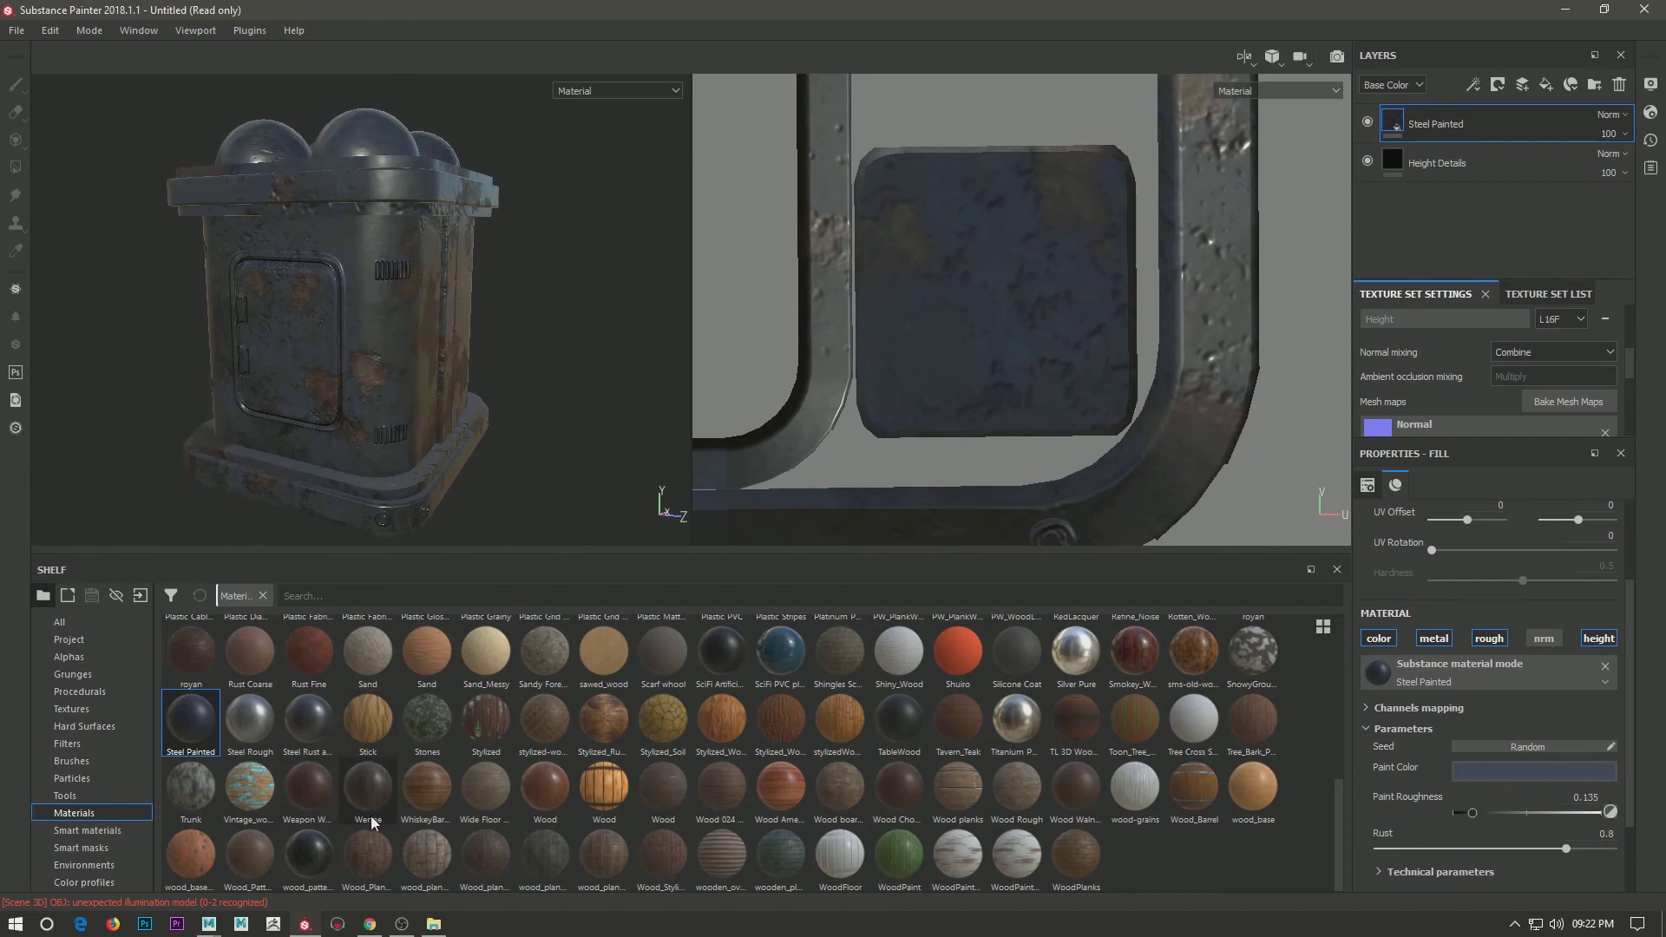
left_click(320, 673)
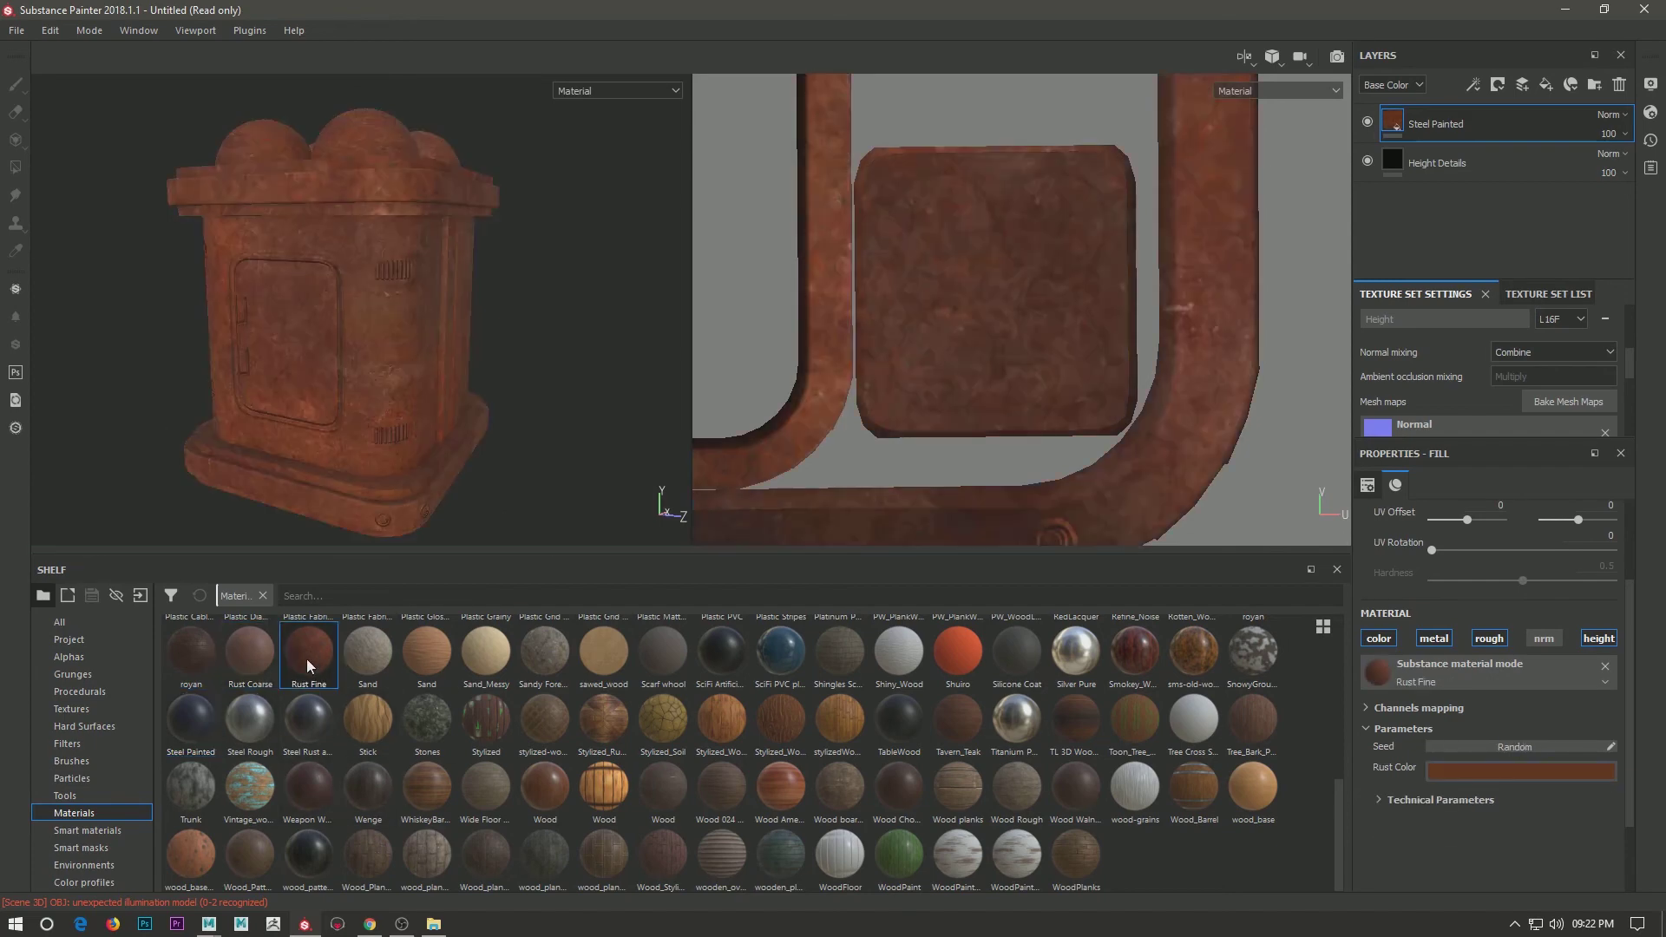
Undo the swap and add Rust Fine as a black-masked layer with a Metal Edge Wear generator.
key("ctrl+z")
left_click_drag(308, 665, 1462, 107)
right_click(1460, 124)
left_click(1519, 162)
right_click(1418, 122)
left_click(1514, 528)
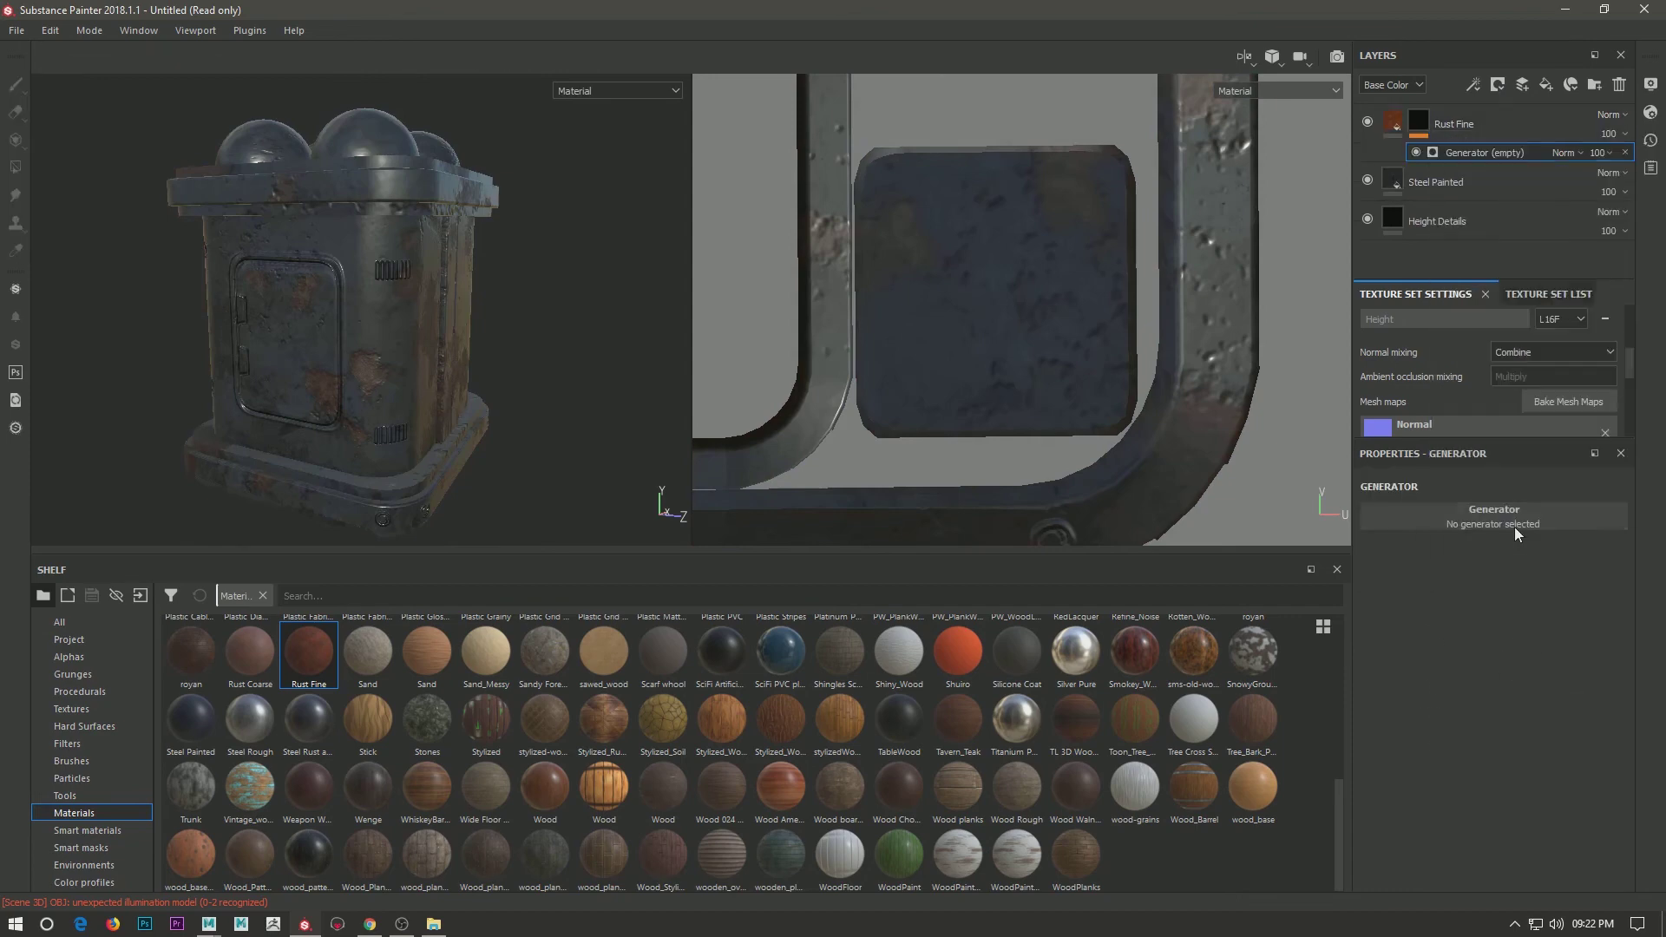
left_click(1441, 685)
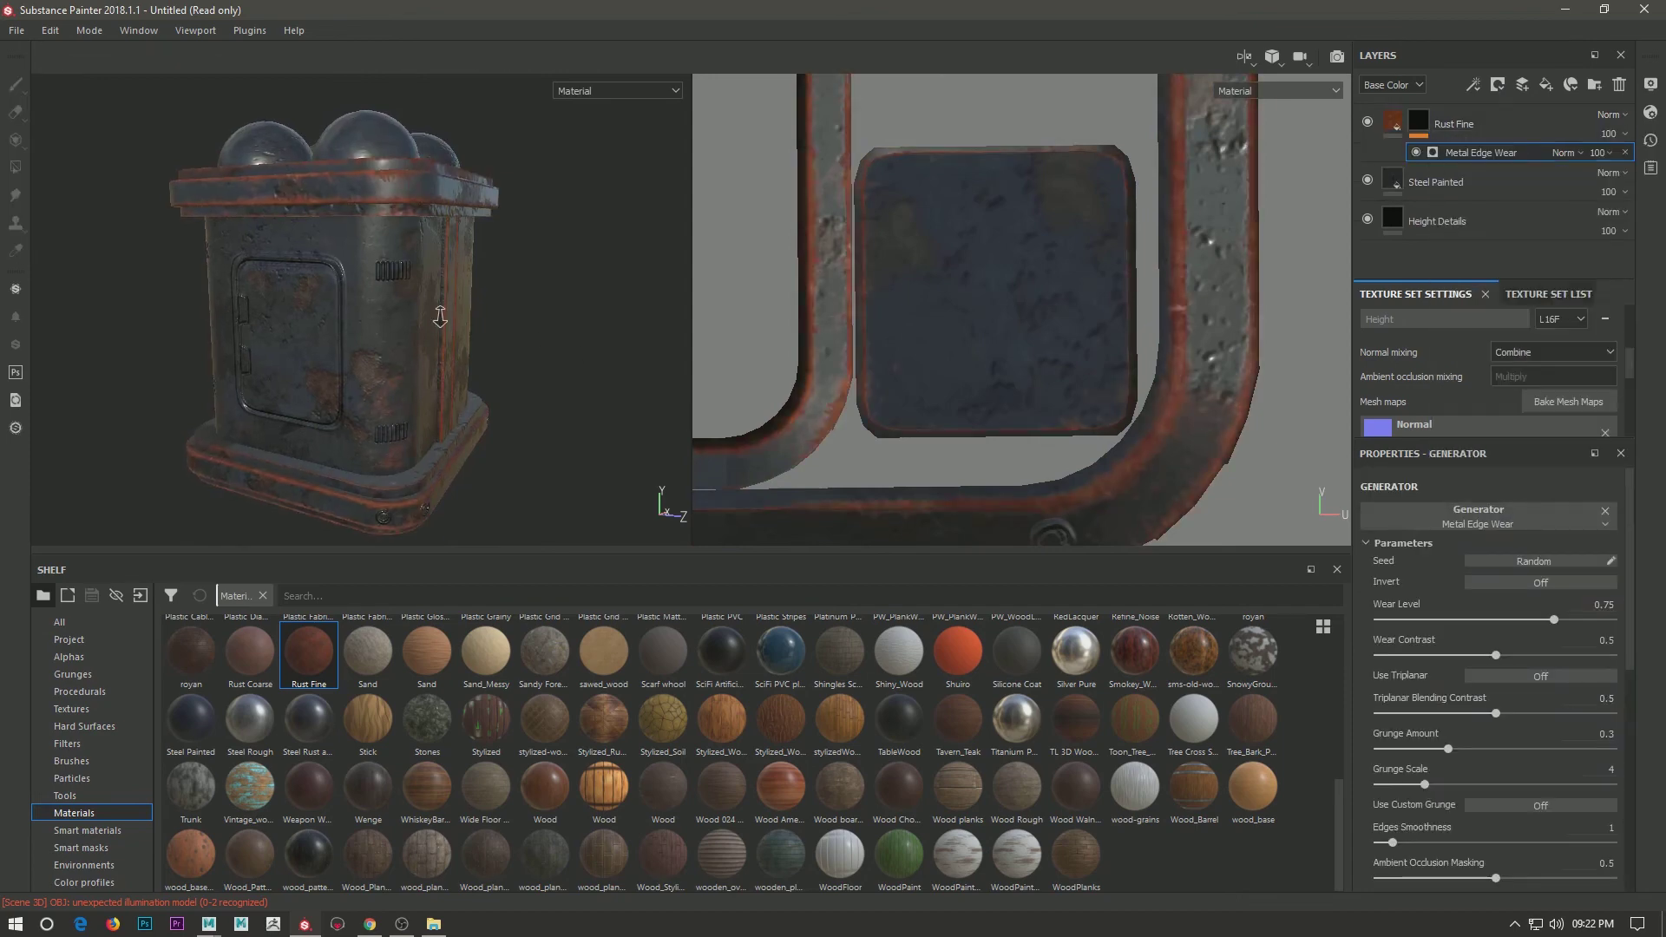
Darken and desaturate the Rust Fine rust colour to a dull brown-grey.
left_click(1393, 123)
left_click(1511, 787)
left_click(1441, 710)
left_click_drag(1441, 710, 1429, 729)
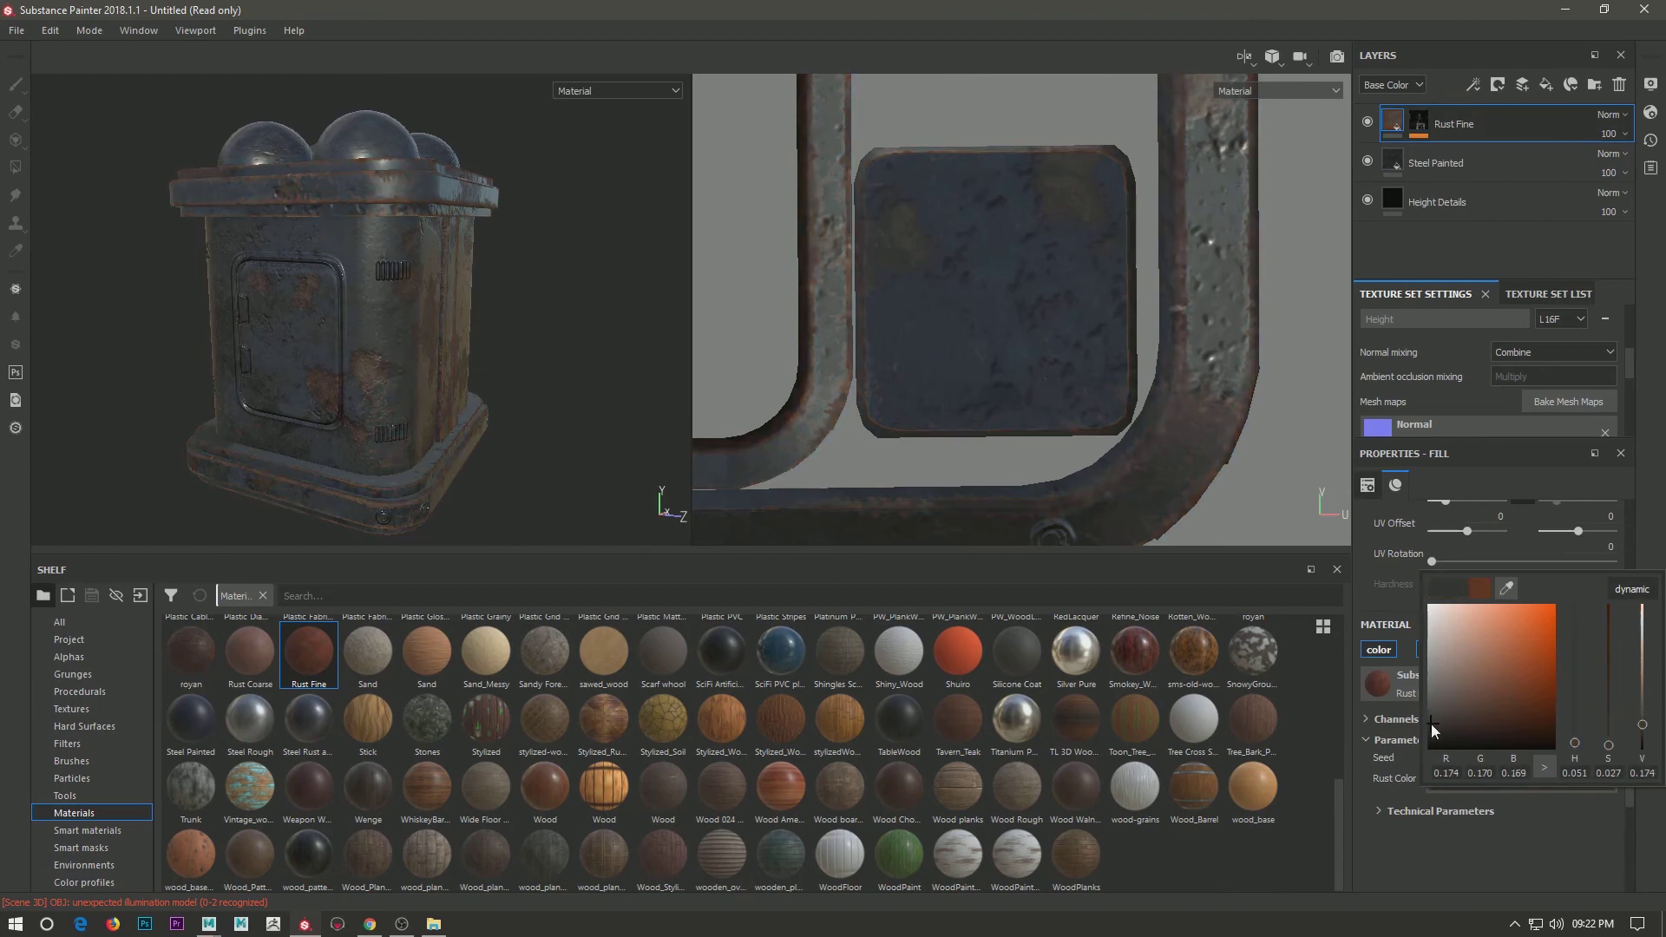
Set Rust Fine's Normal Intensity to 10, Height Range 0.32 and Height Position 0.5.
left_click(1447, 813)
scroll(1414, 807, "down", 1)
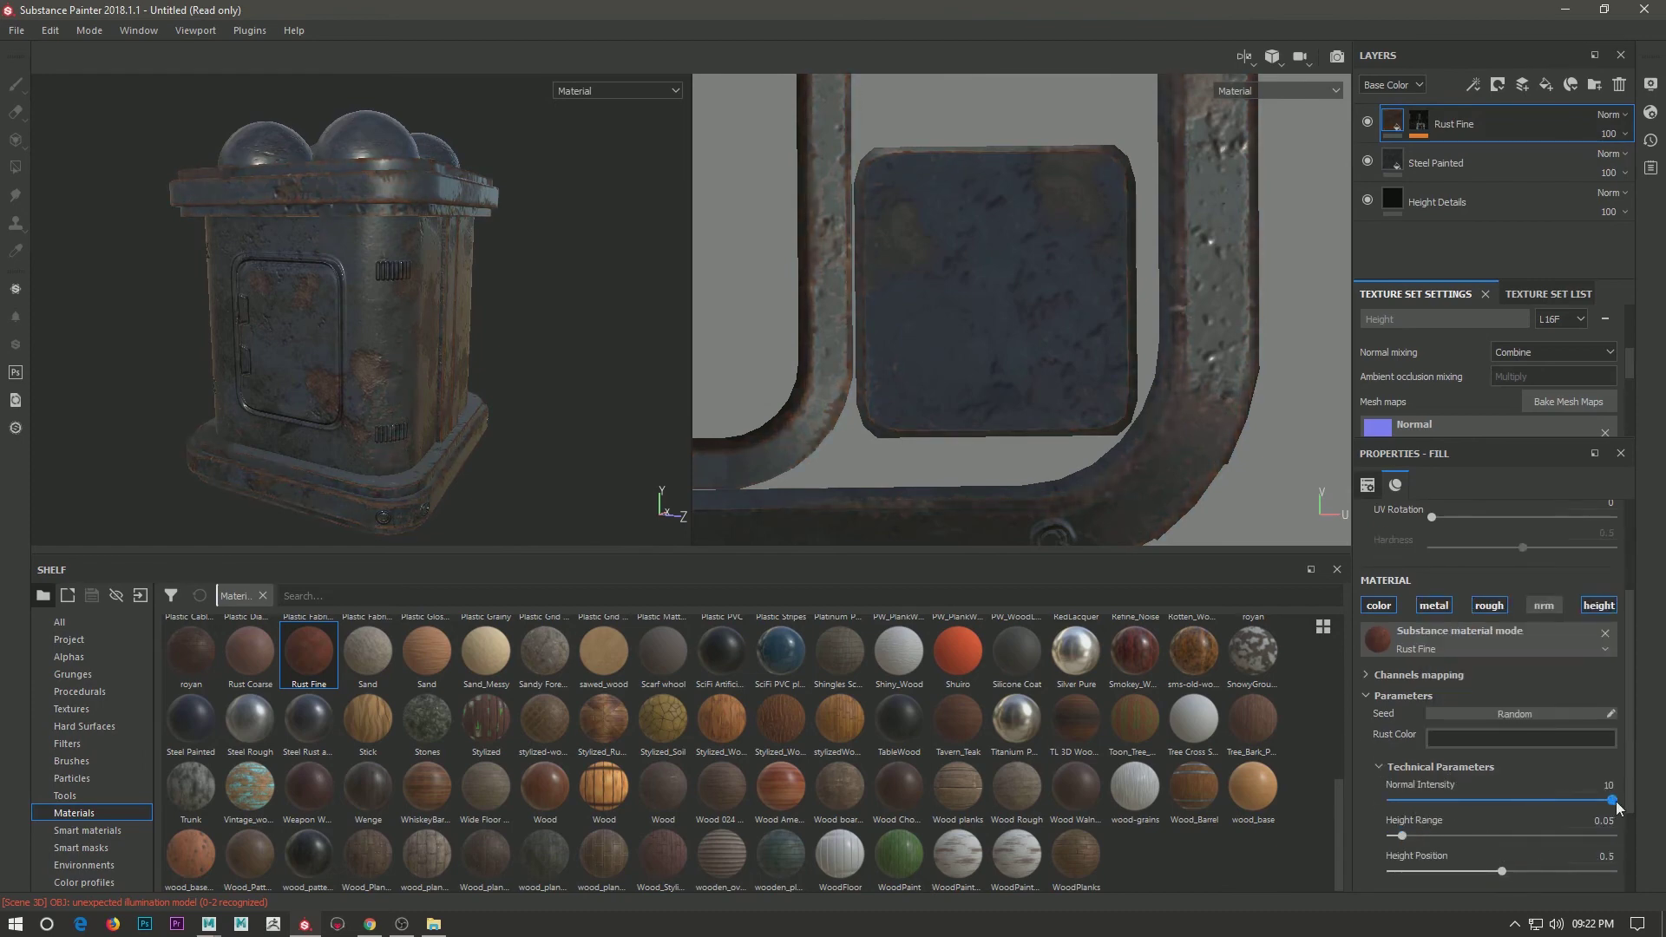
left_click_drag(347, 303, 364, 217, "alt")
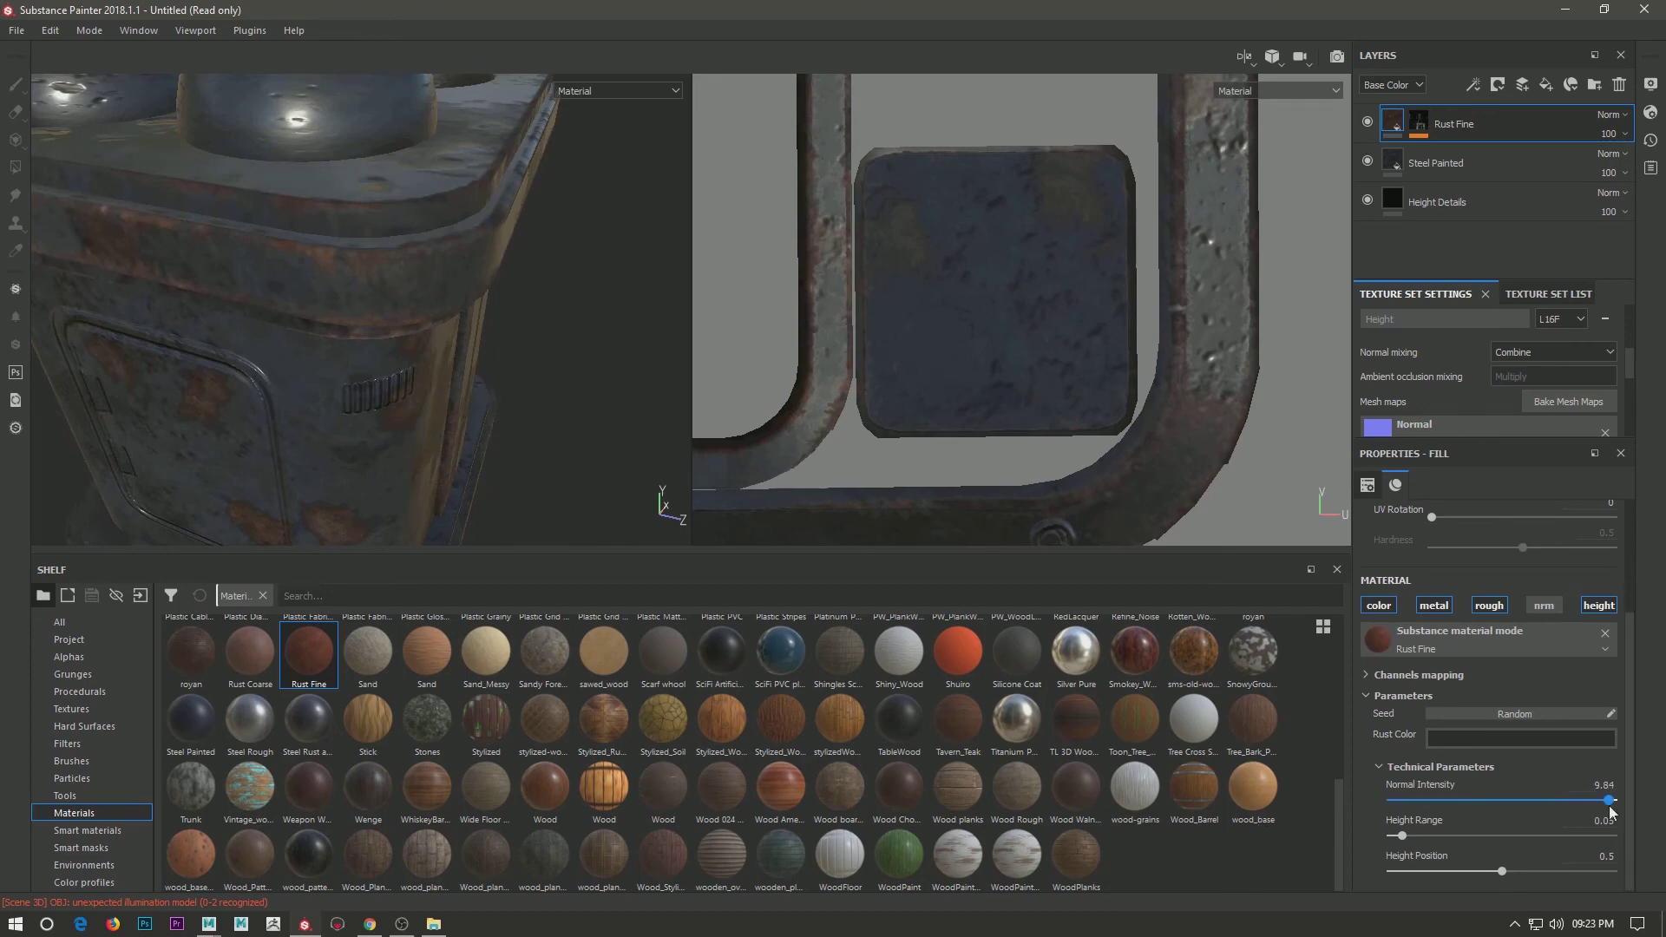
mouse_move(1418, 840)
left_mouse_down()
mouse_move(1483, 833)
mouse_move(1455, 833)
left_mouse_up()
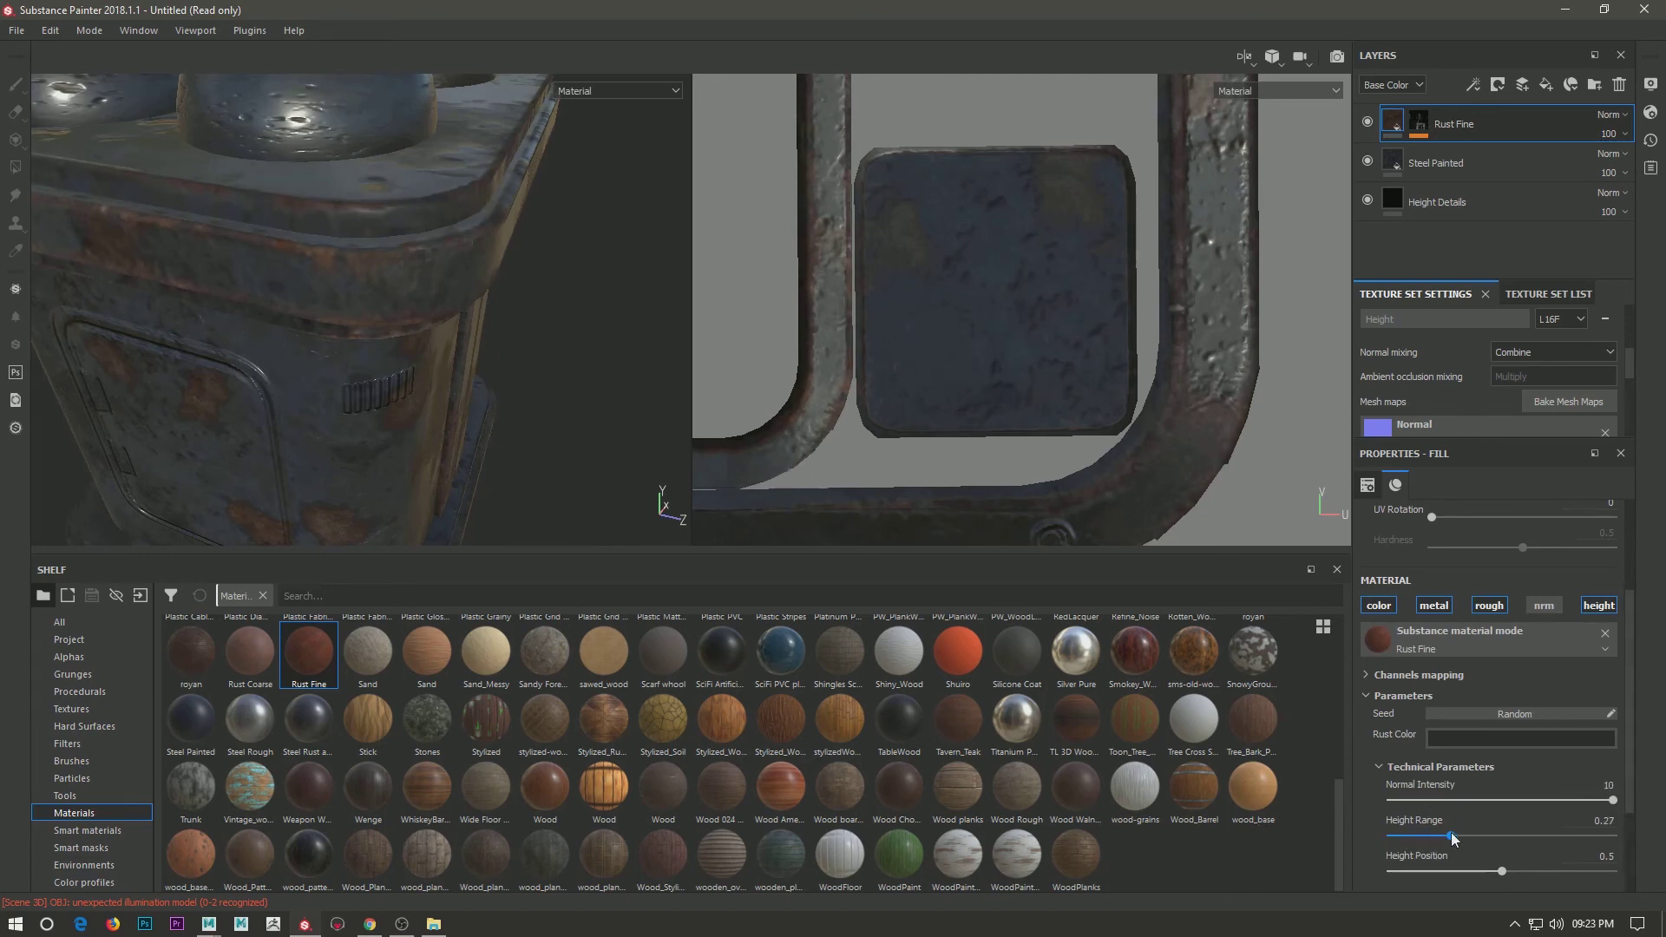
mouse_move(1538, 838)
left_mouse_down()
mouse_move(1462, 836)
mouse_move(1500, 871)
left_mouse_up()
left_click(1601, 856)
scroll(442, 347, "down", 3)
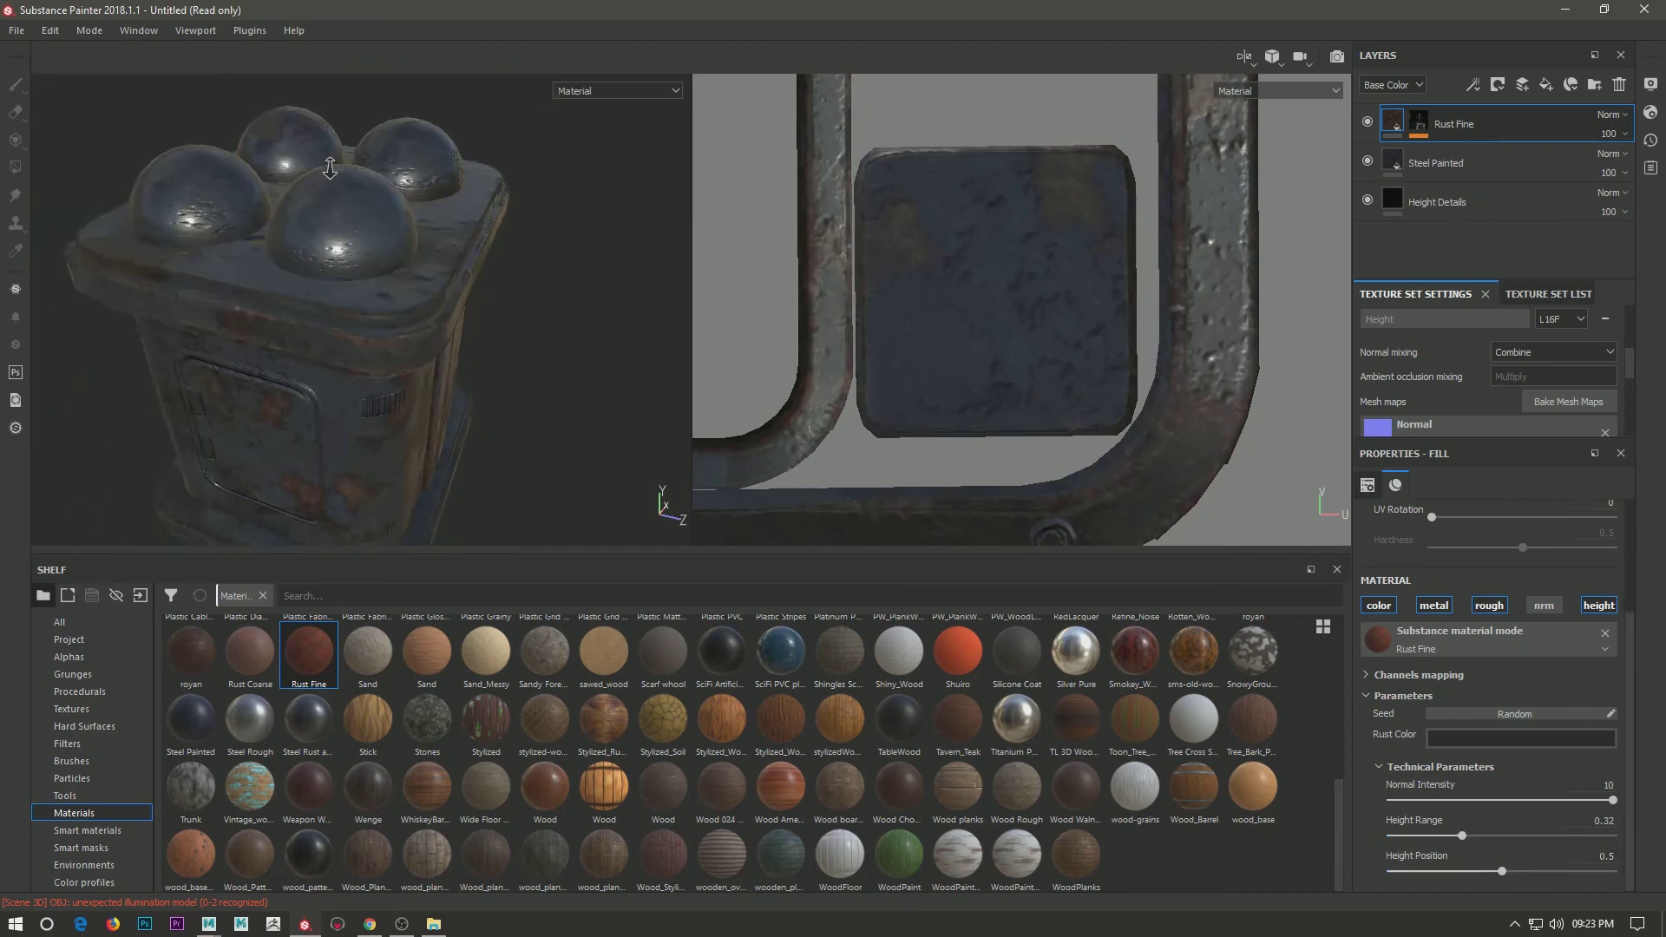
mouse_move(442, 365)
left_mouse_down("alt")
mouse_move(443, 530)
mouse_move(426, 349)
left_mouse_up("alt")
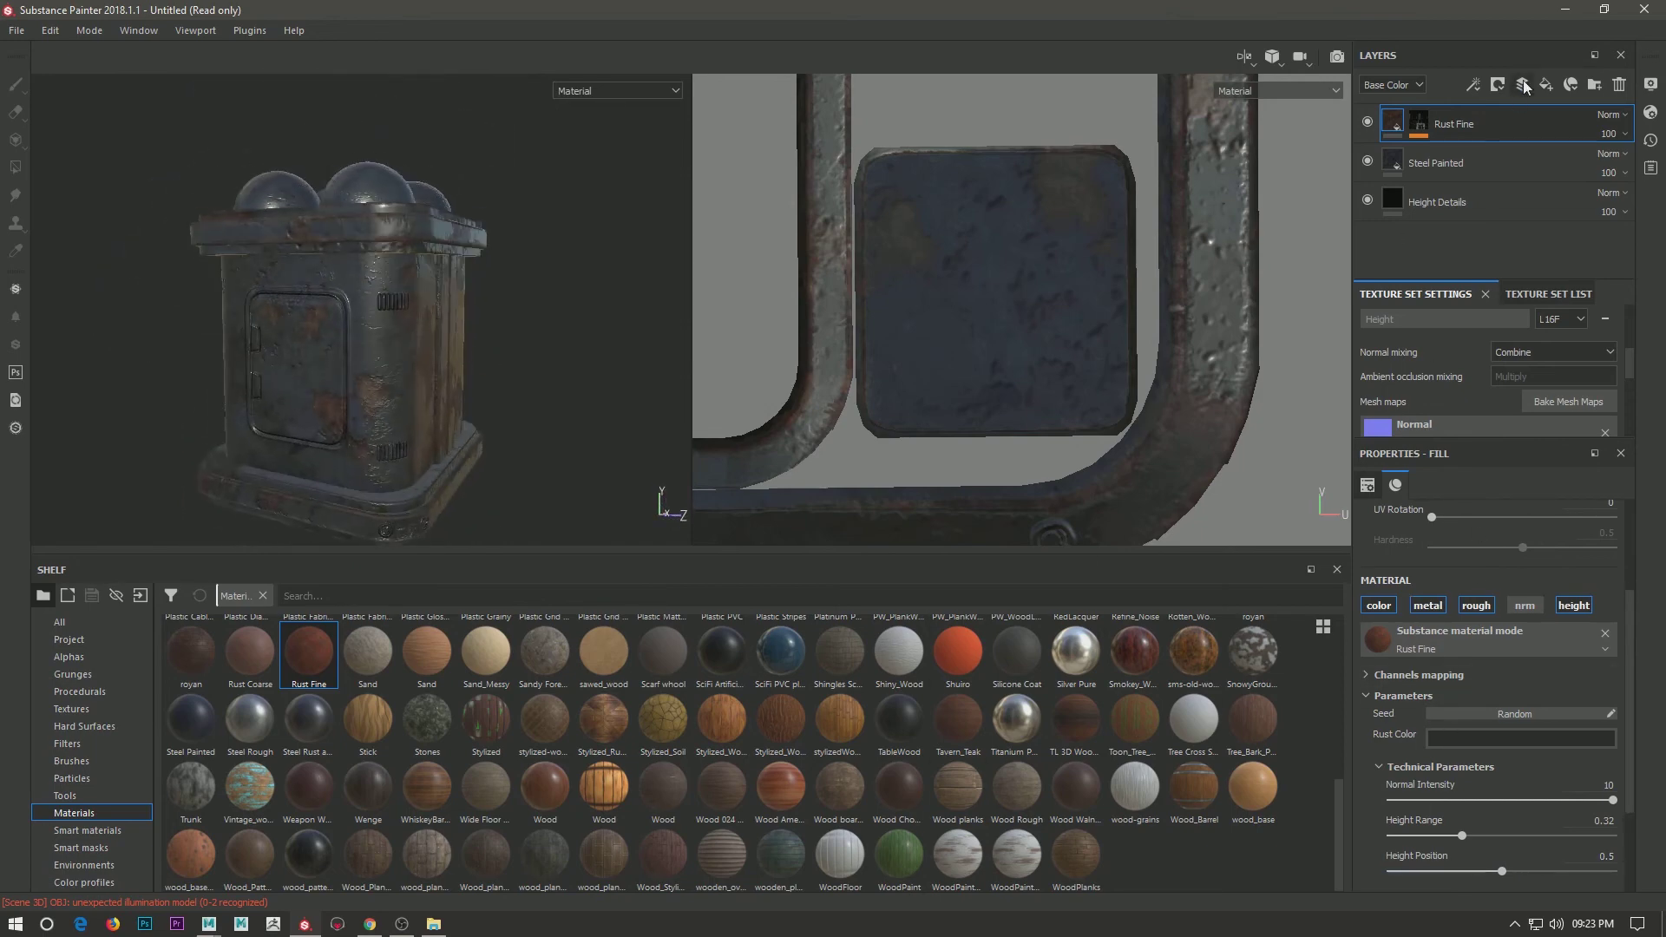
Duplicate the Rust Fine layer and switch the copy's mask generator to Dripping Rust.
right_click(1433, 123)
left_click(1511, 463)
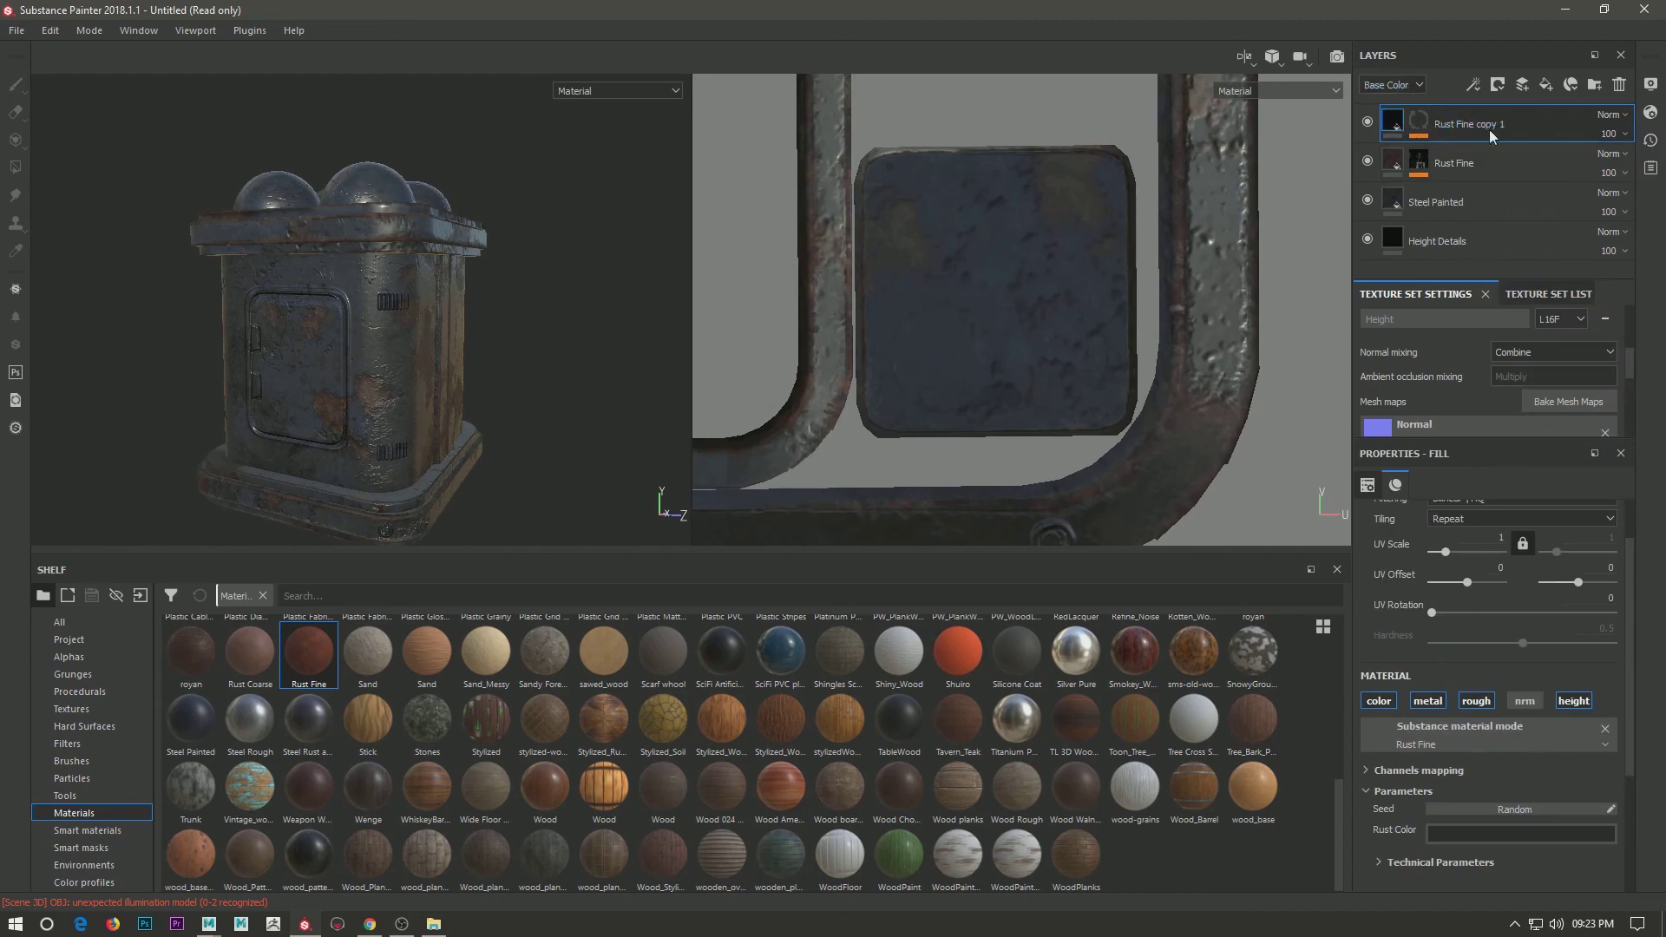
left_click(1466, 152)
left_click(1624, 611)
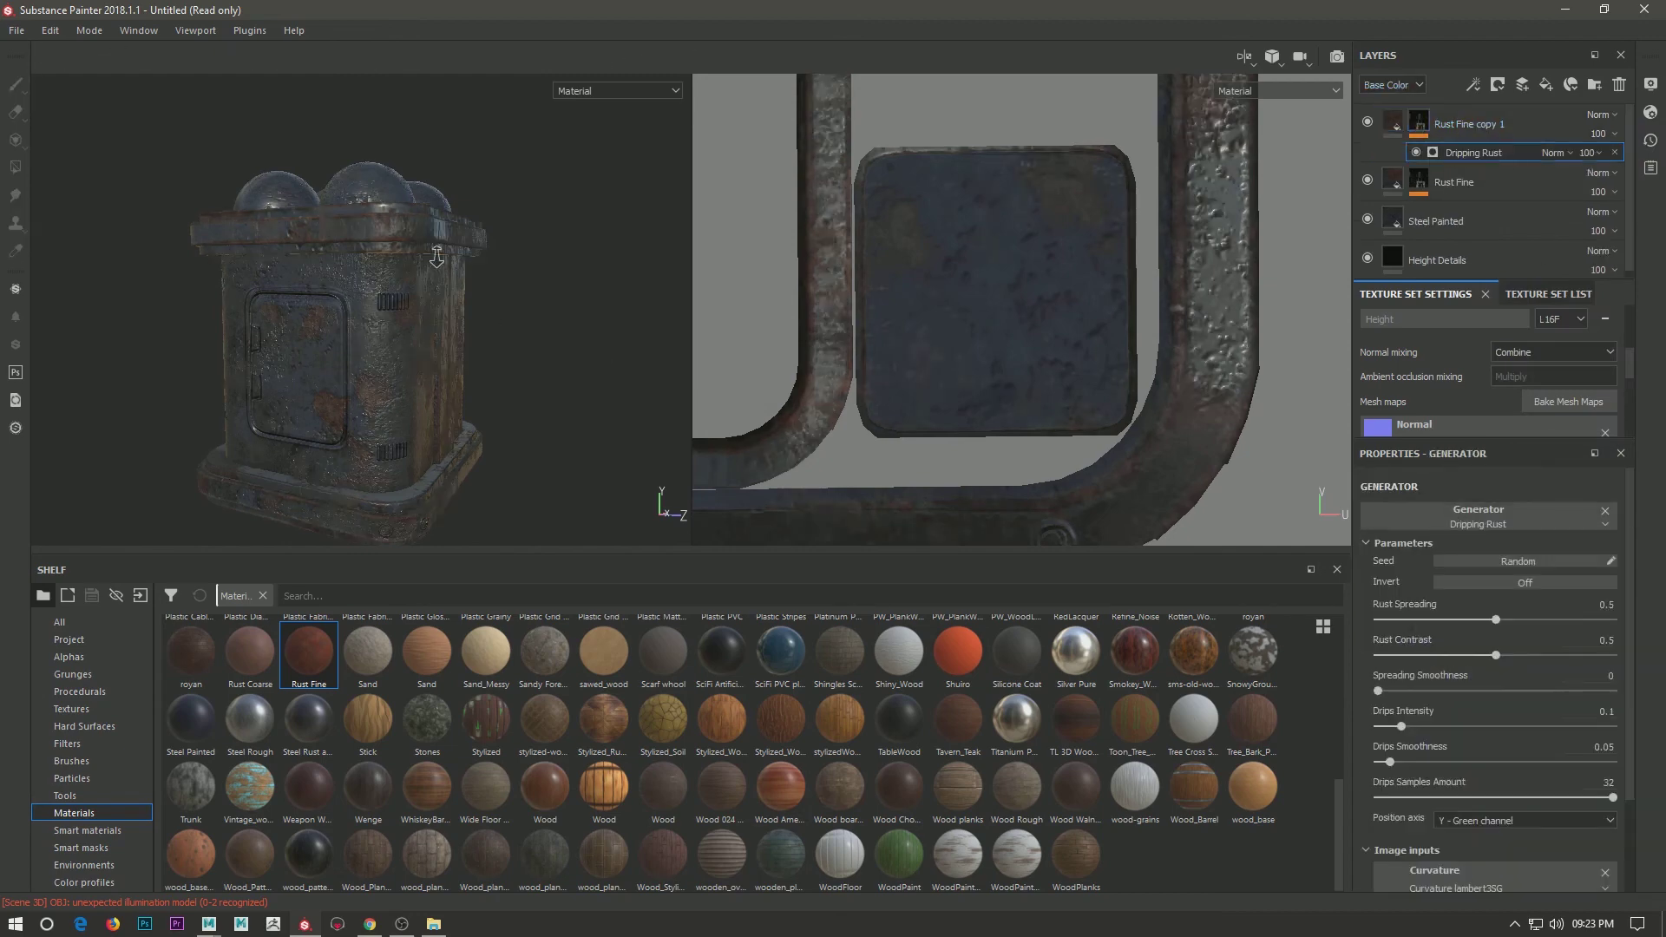
scroll(1476, 741, "down", 2)
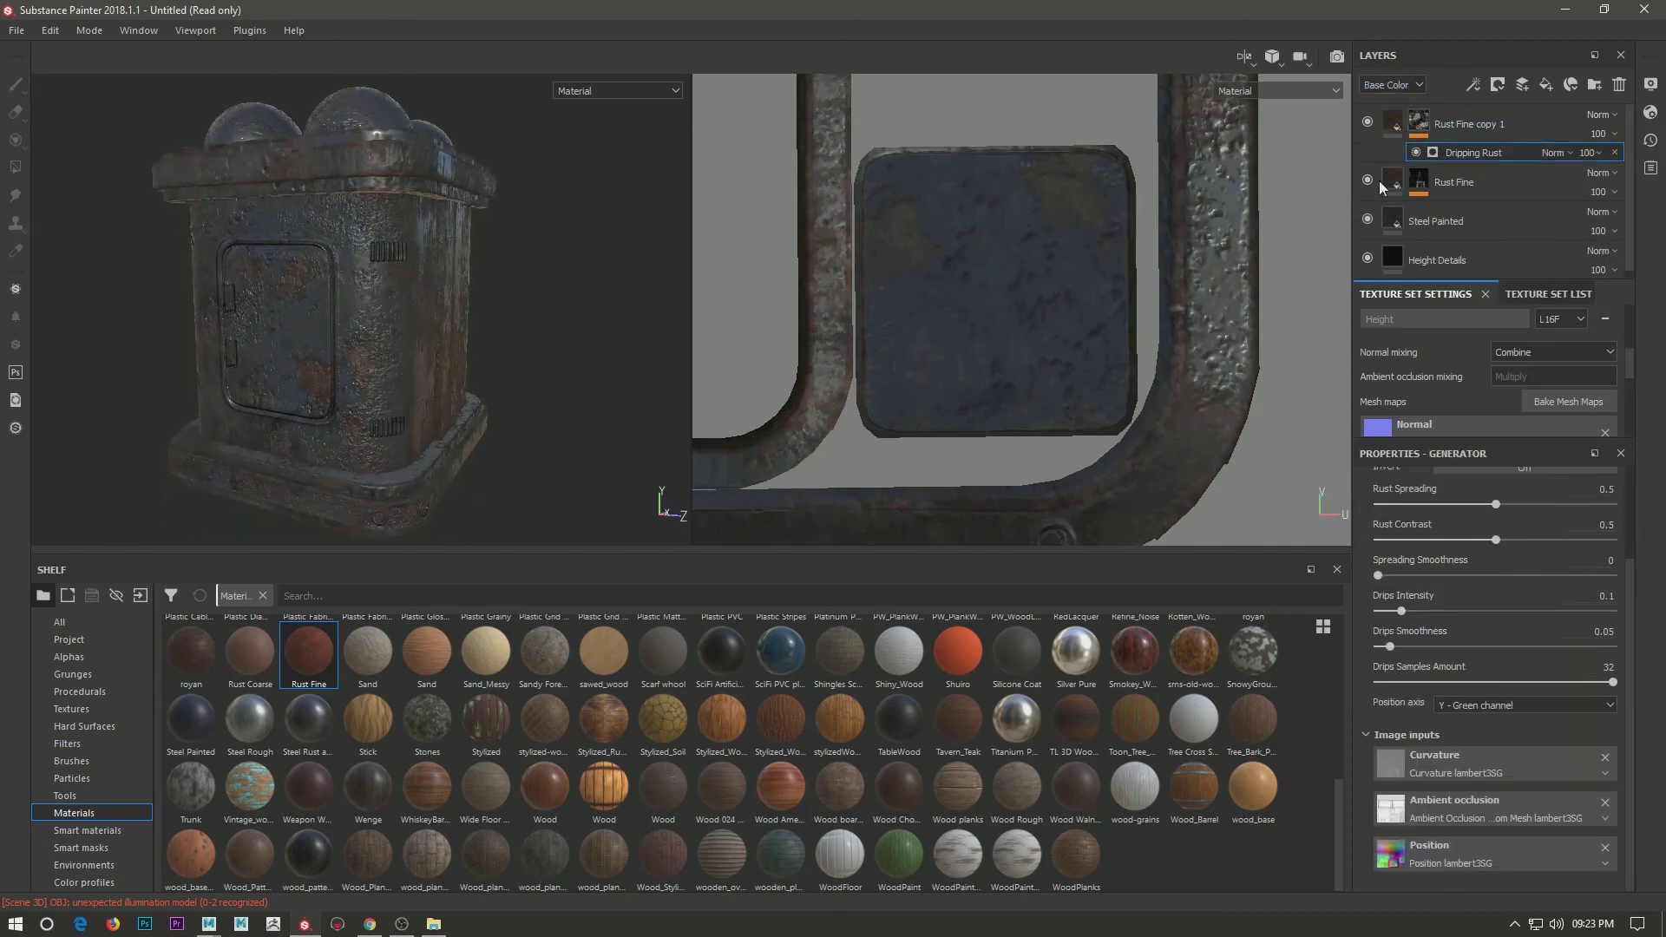
key("Delete")
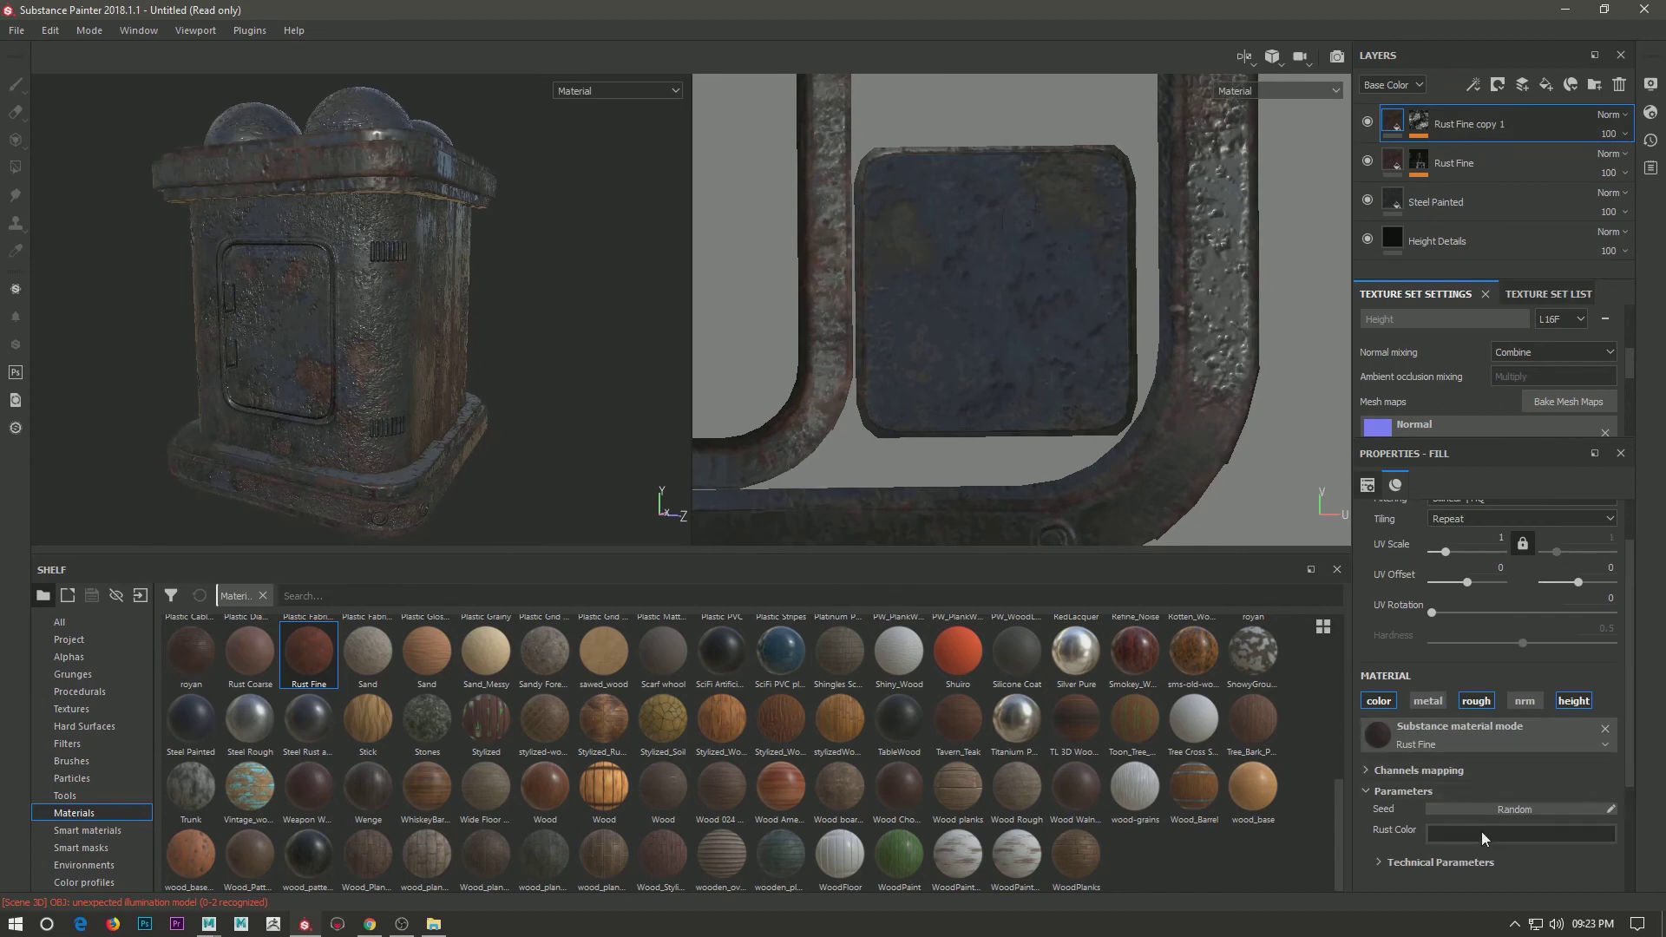
Give the rust copy a darker greyish rust colour.
left_click(1481, 831)
left_click(1433, 763)
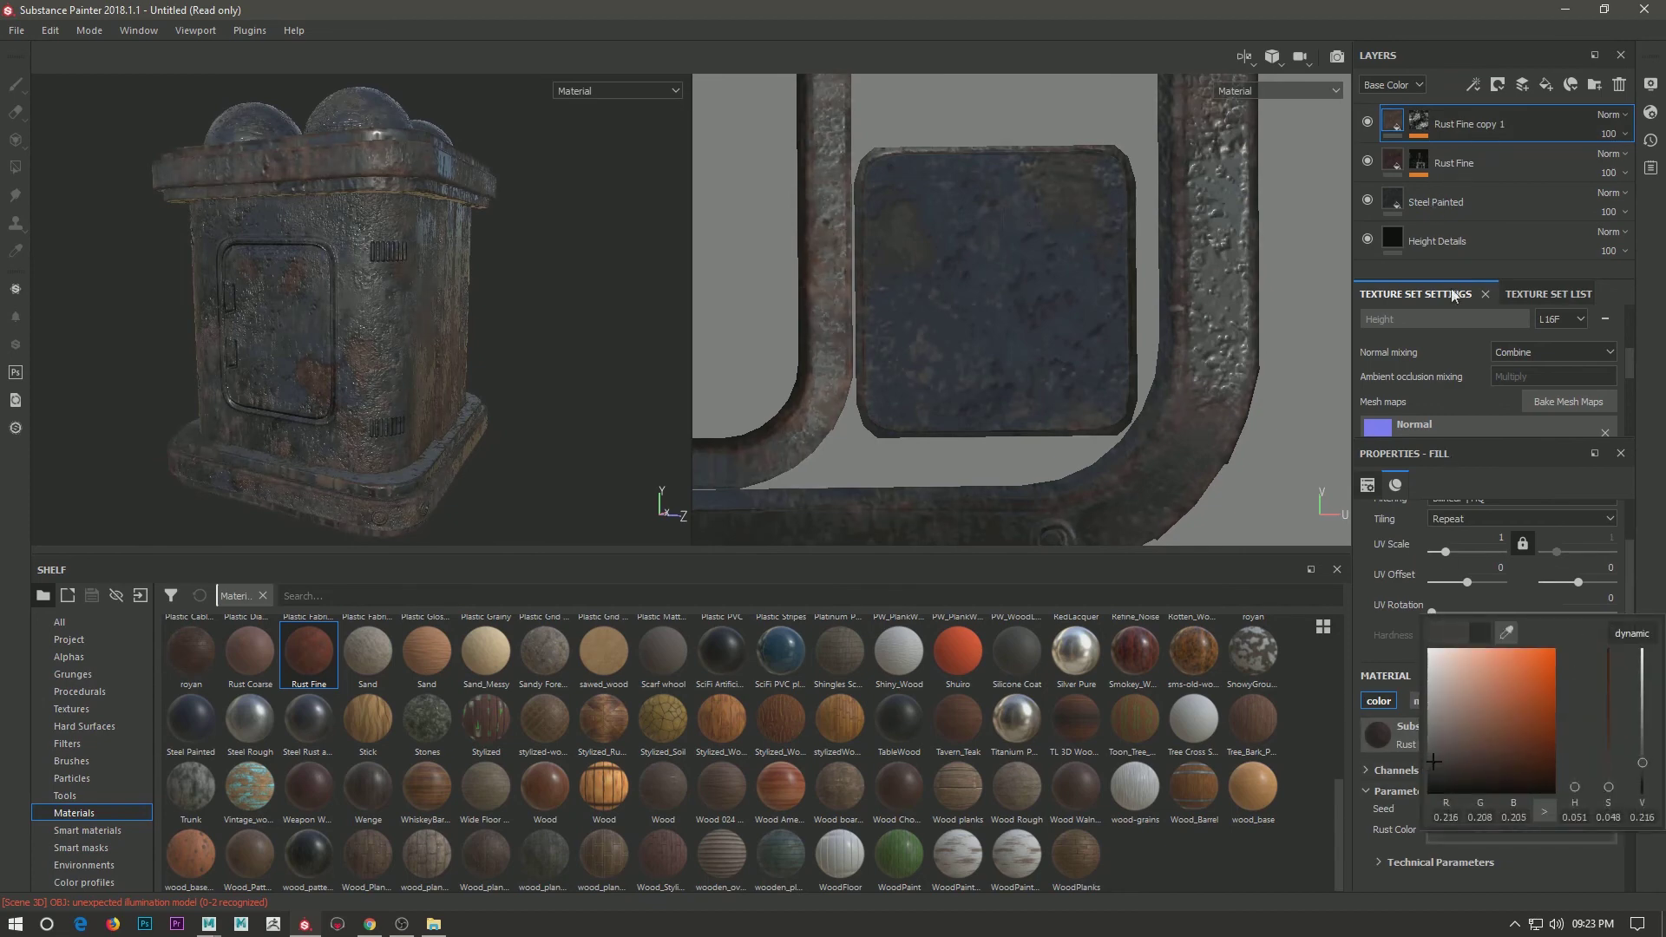
scroll(1454, 800, "down", 3)
Set the copy's Height Range to 0.1 and Height Position to about 0.5.
left_click(1440, 767)
mouse_move(1490, 799)
left_mouse_down()
mouse_move(1606, 799)
mouse_move(1411, 799)
mouse_move(1399, 835)
left_mouse_up()
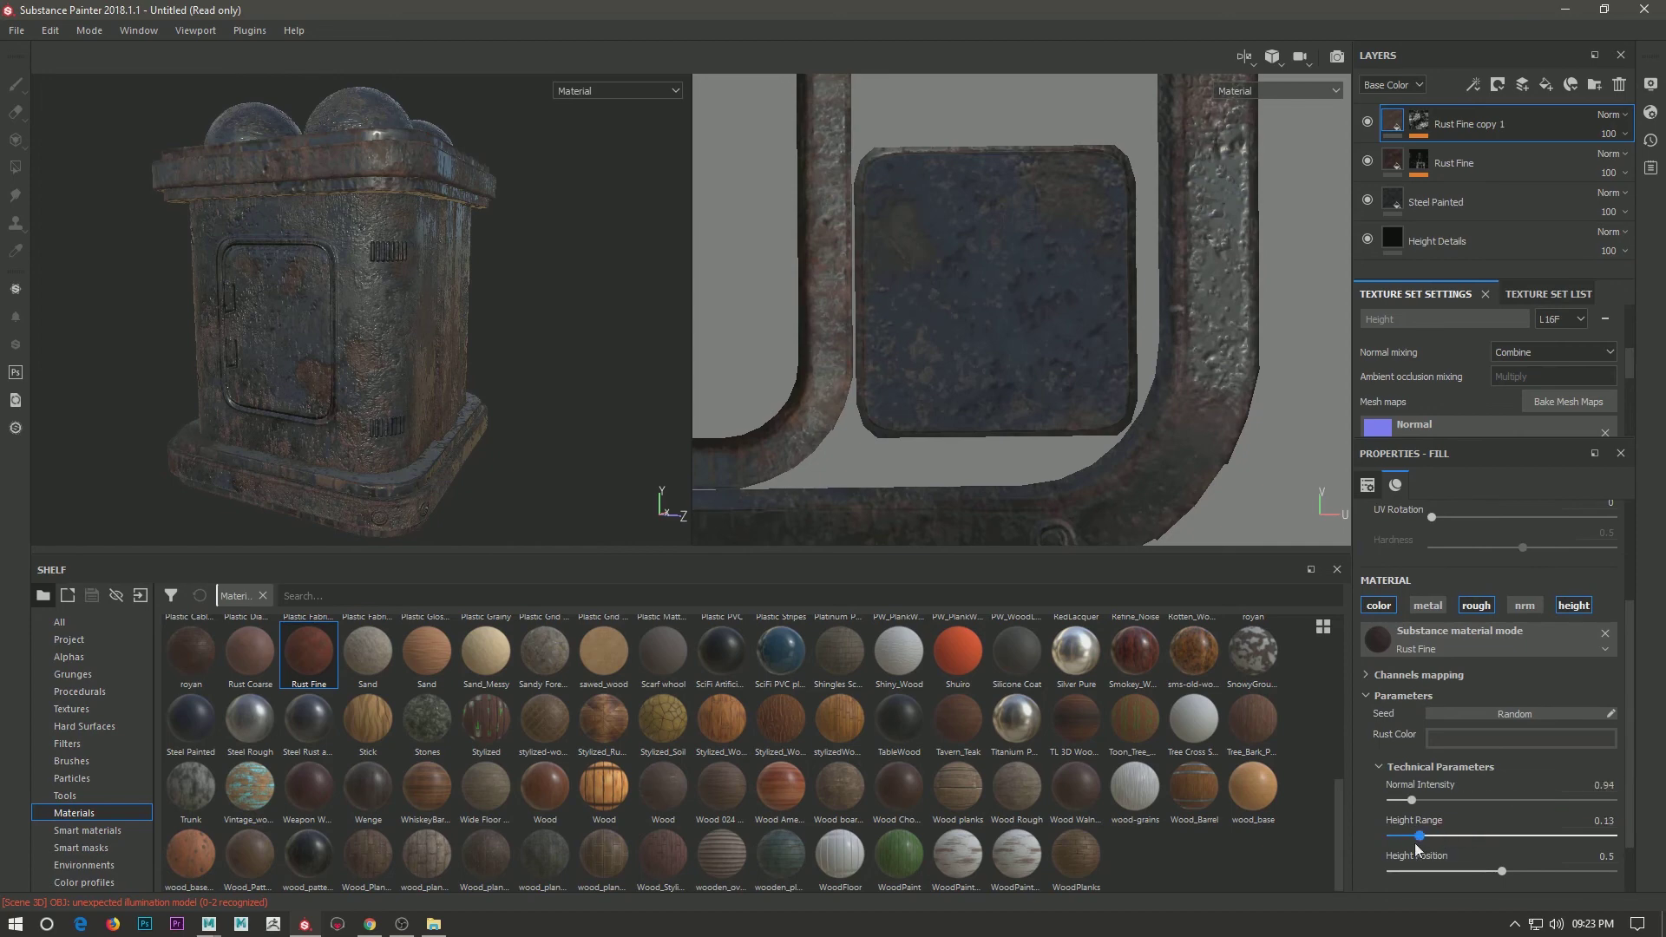
left_click_drag(345, 217, 471, 376, "alt")
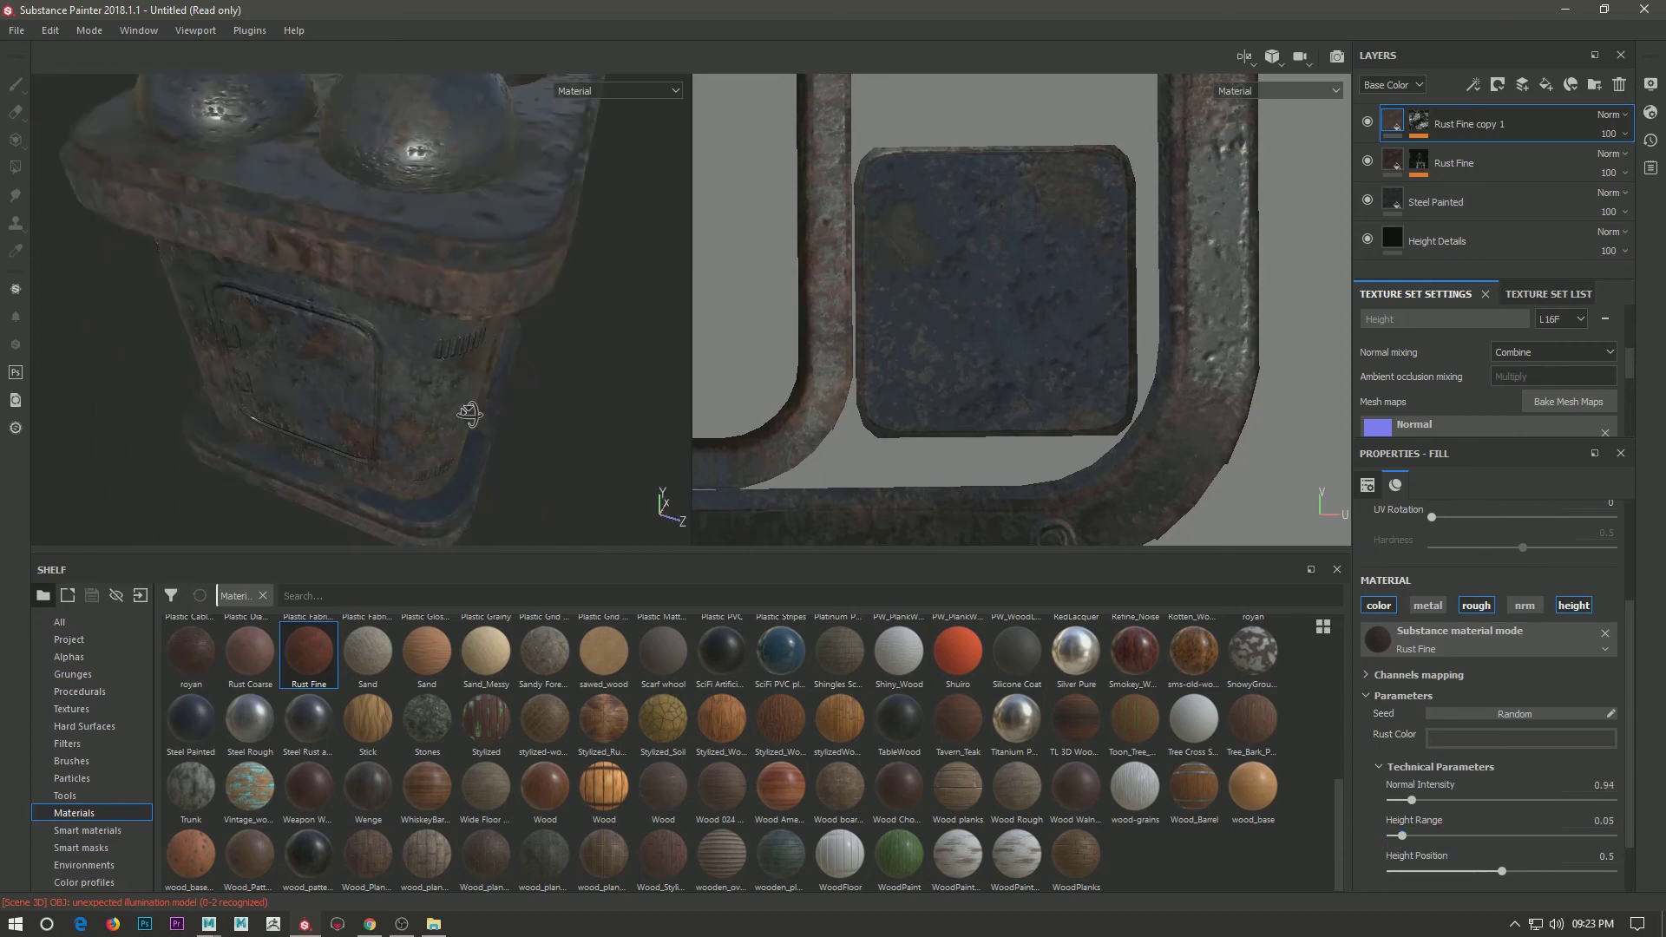
left_click(1607, 821)
type("0.1")
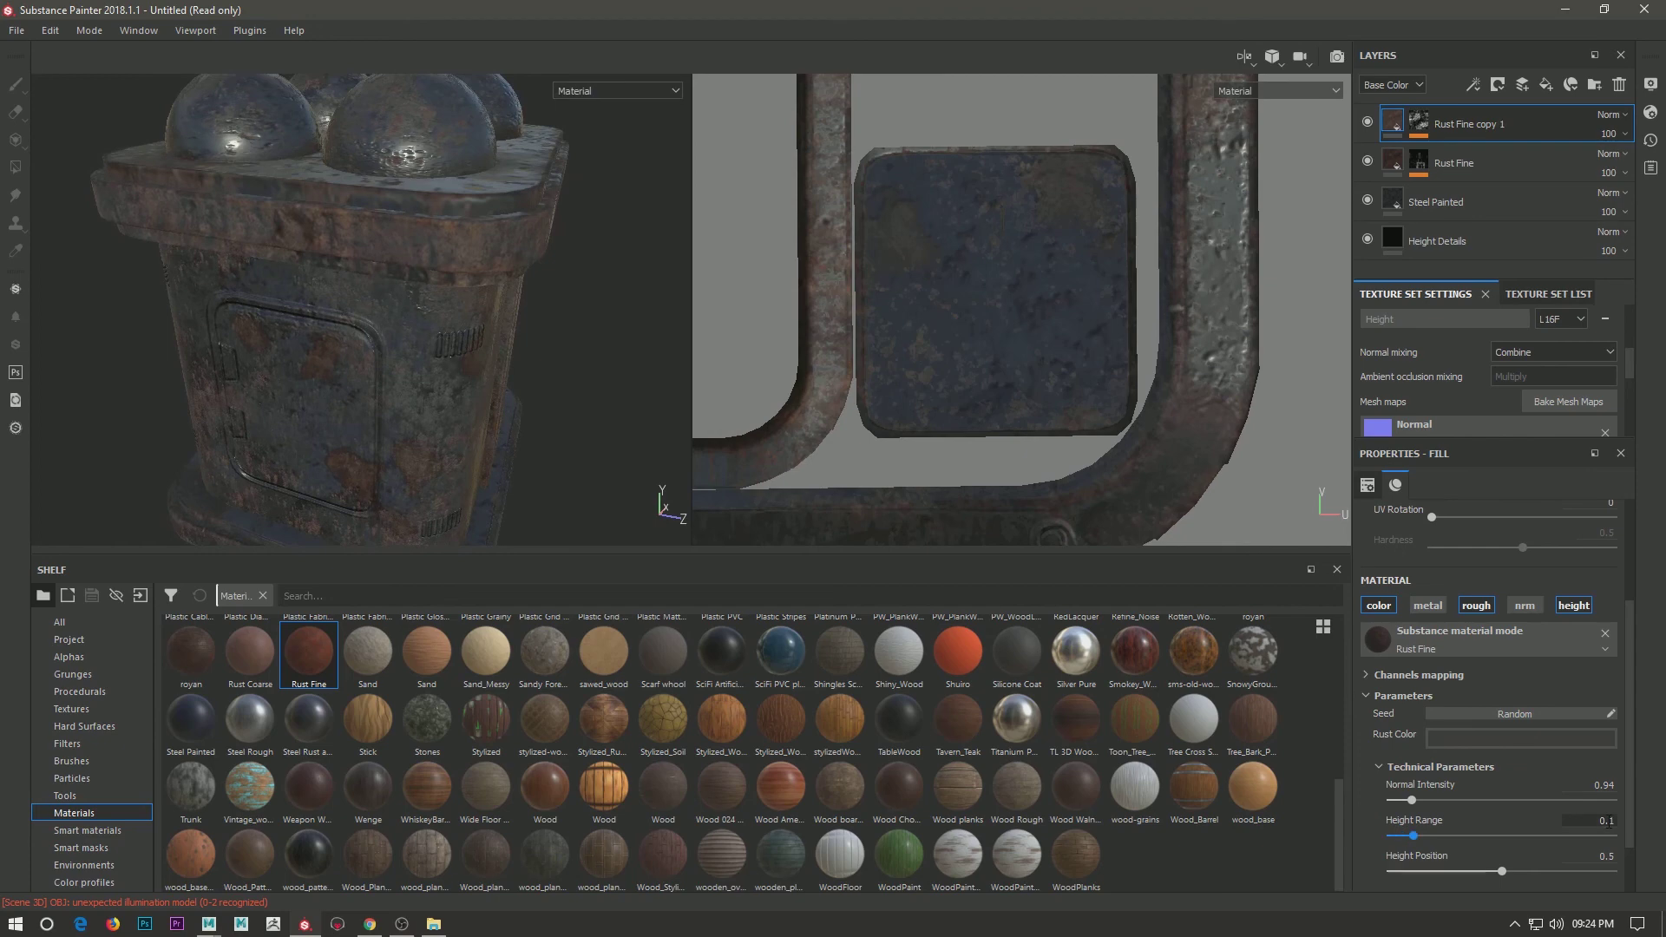
left_click(1601, 856)
type("0.3")
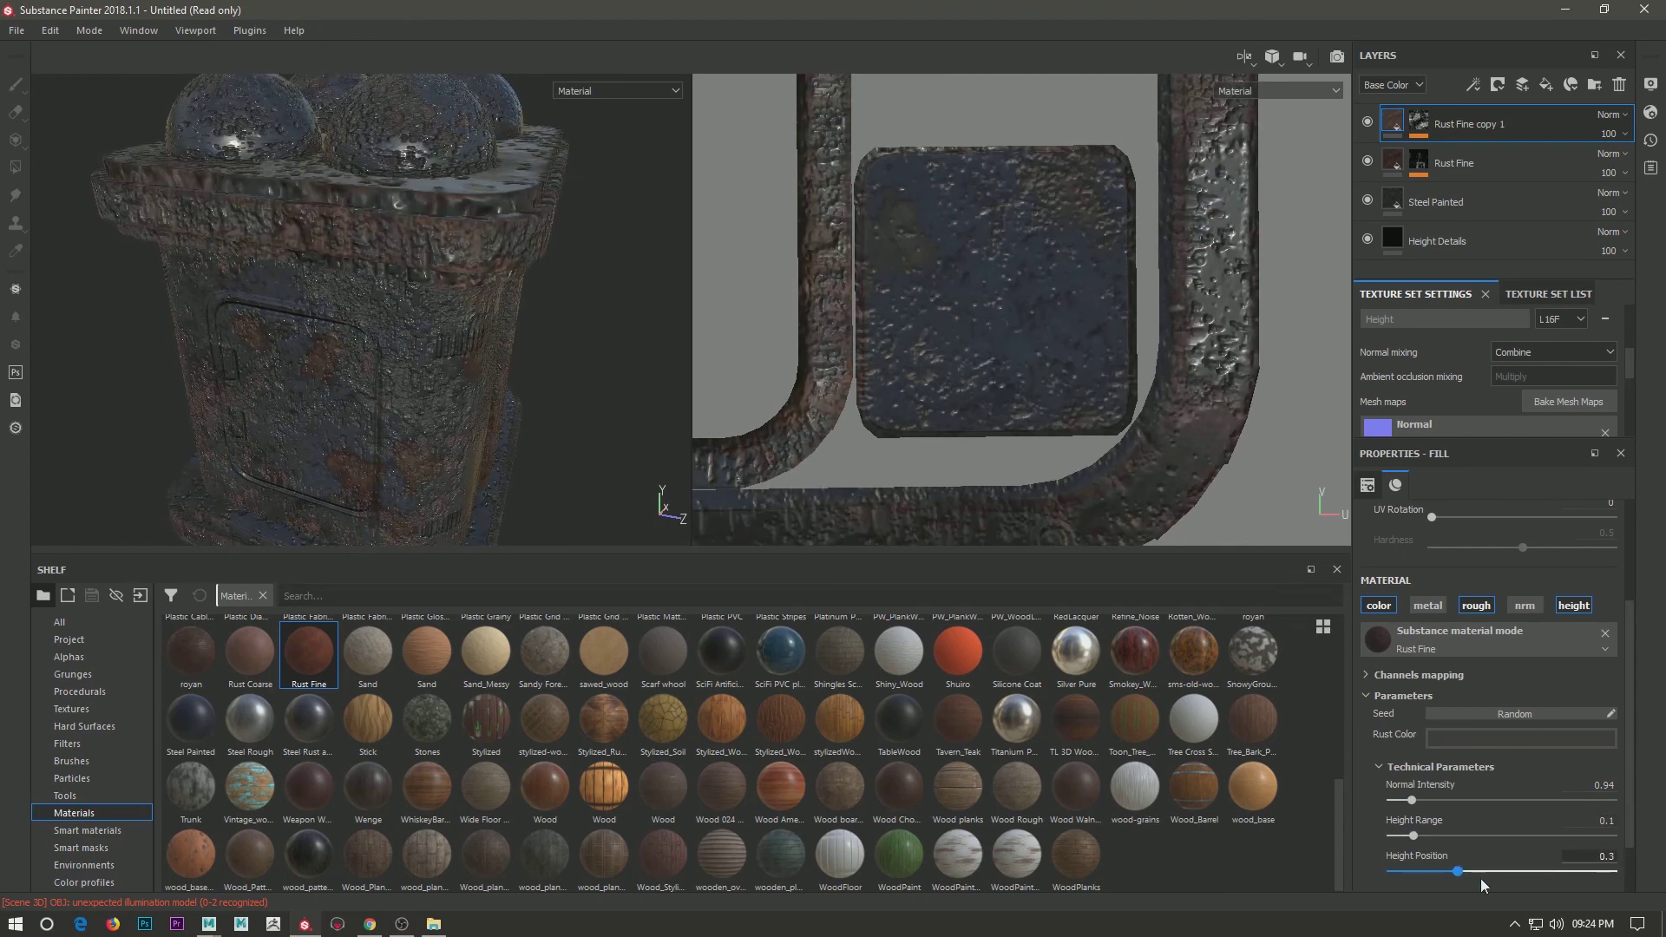
left_click_drag(1458, 871, 1508, 871)
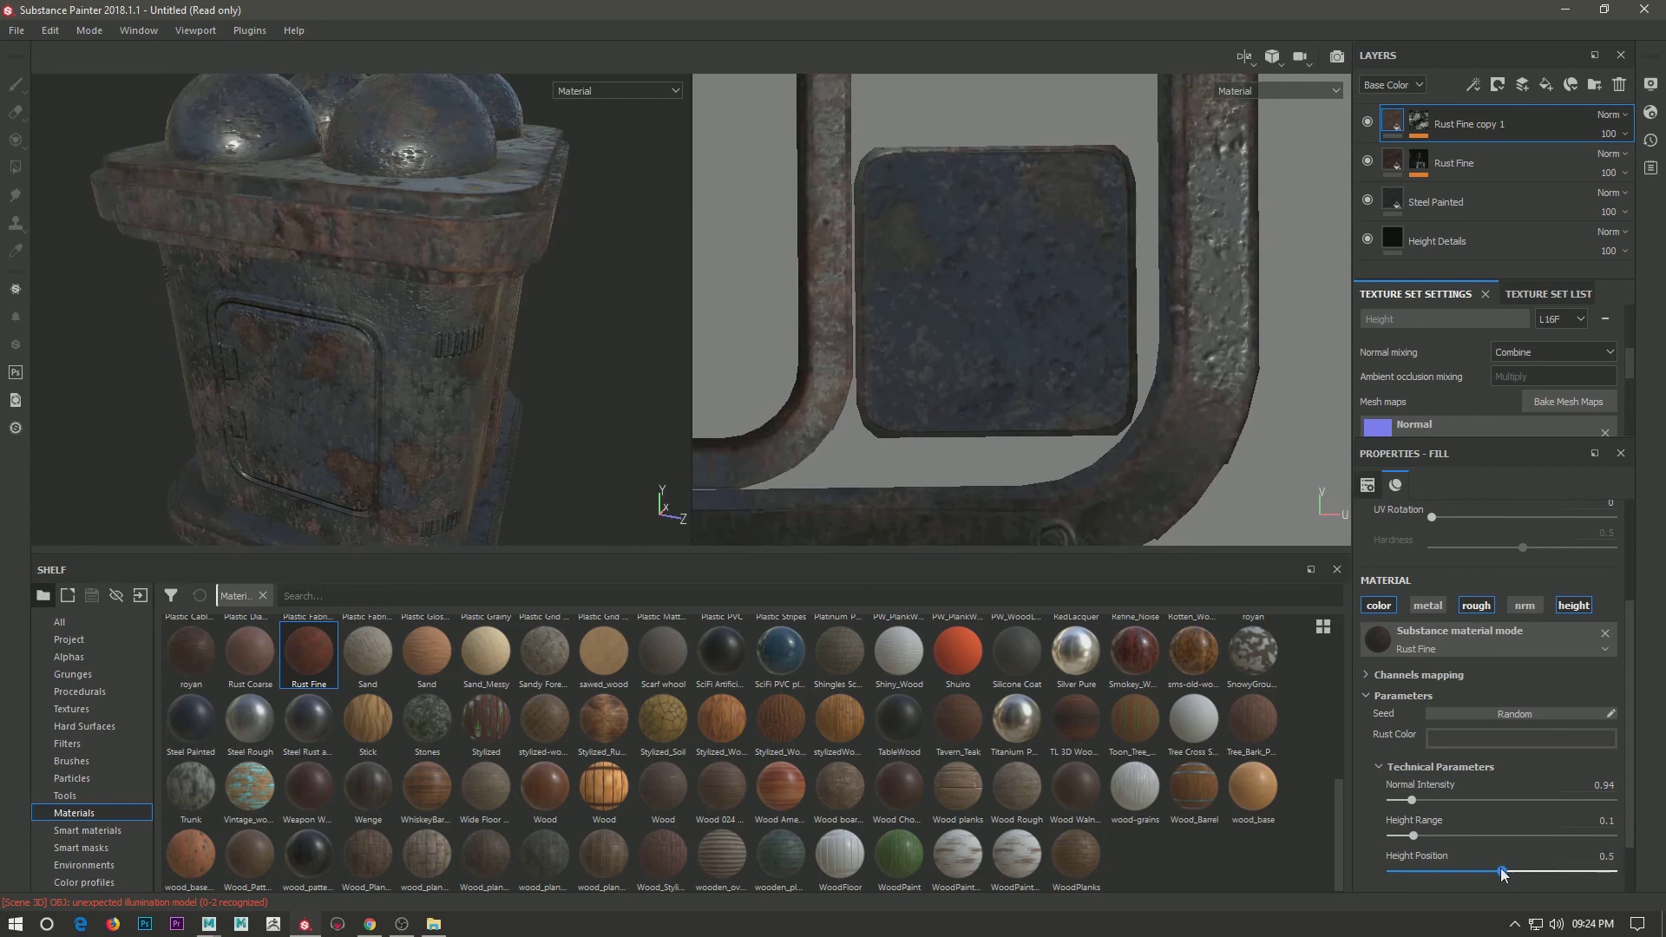
scroll(531, 361, "down", 3)
scroll(494, 283, "down", 2)
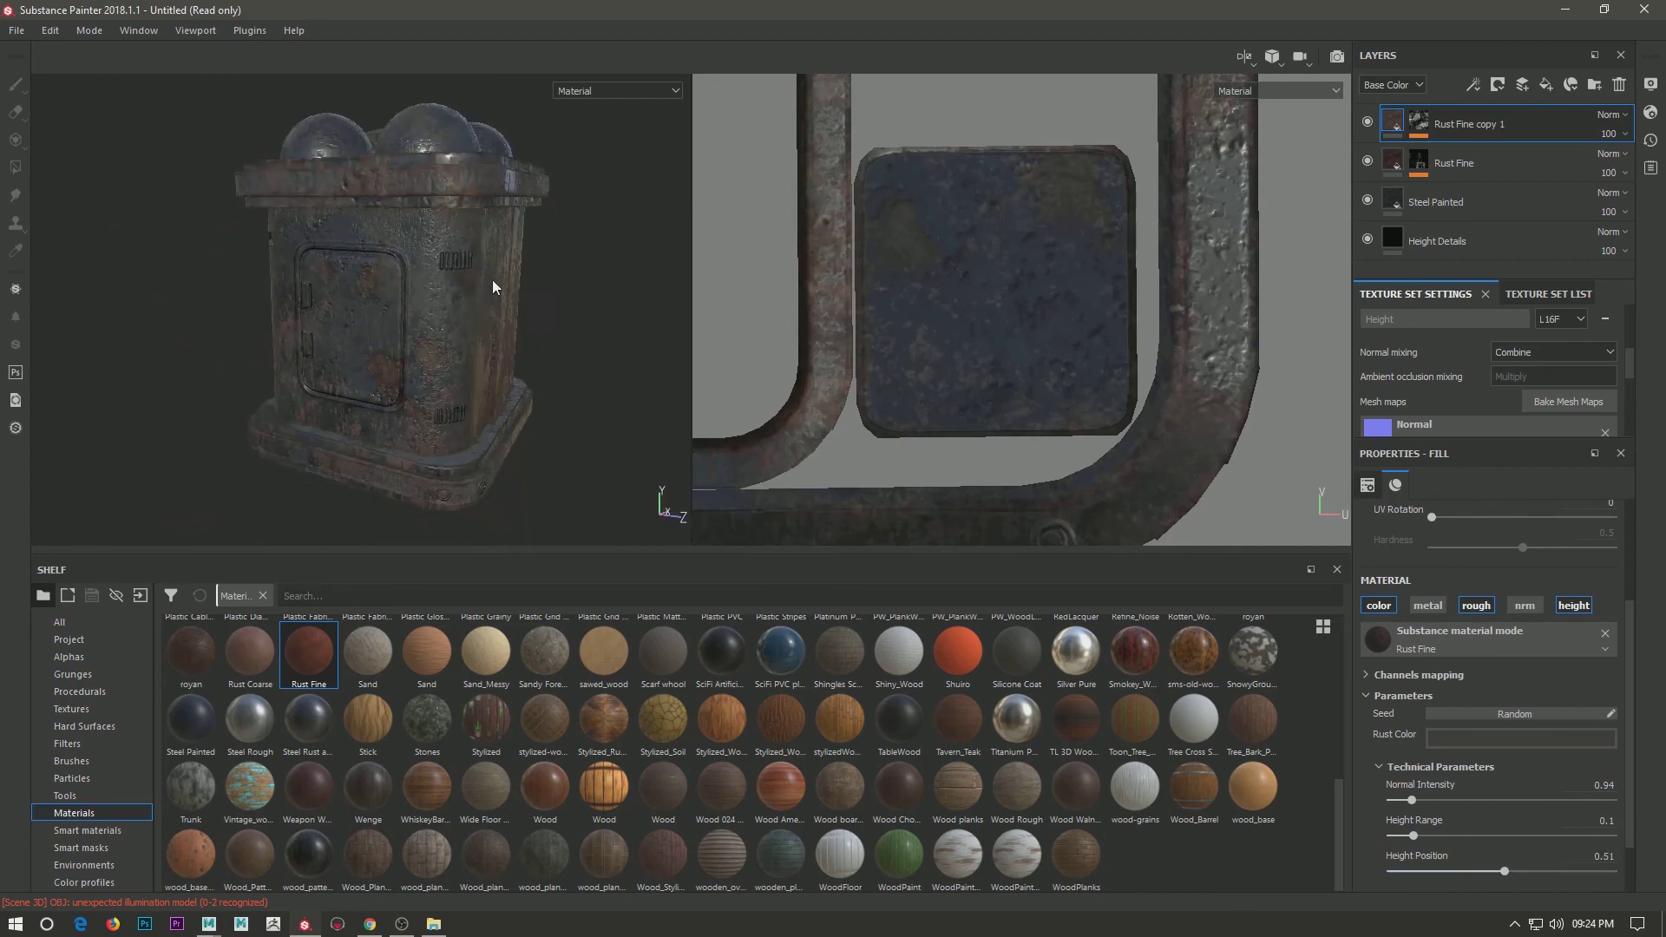
Tune Dripping Rust: less spreading and contrast, stronger drips, drips smoothness 0.
left_click(1410, 126)
left_click(1475, 154)
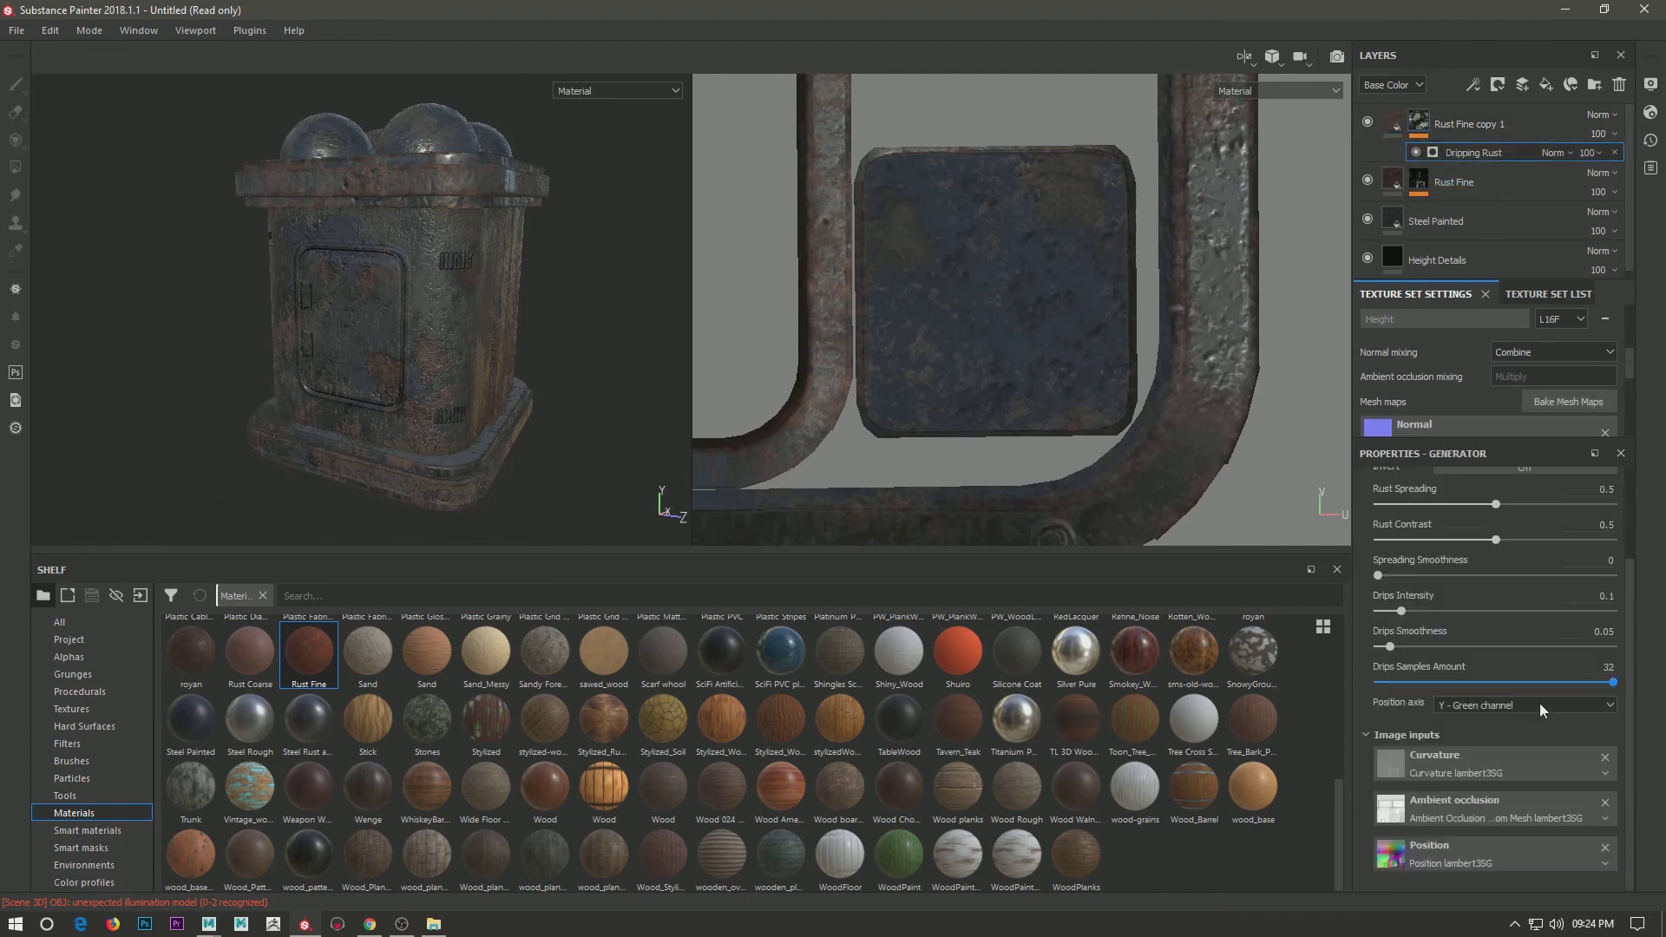
mouse_move(1516, 503)
left_mouse_down()
mouse_move(1476, 540)
mouse_move(1599, 540)
left_mouse_up()
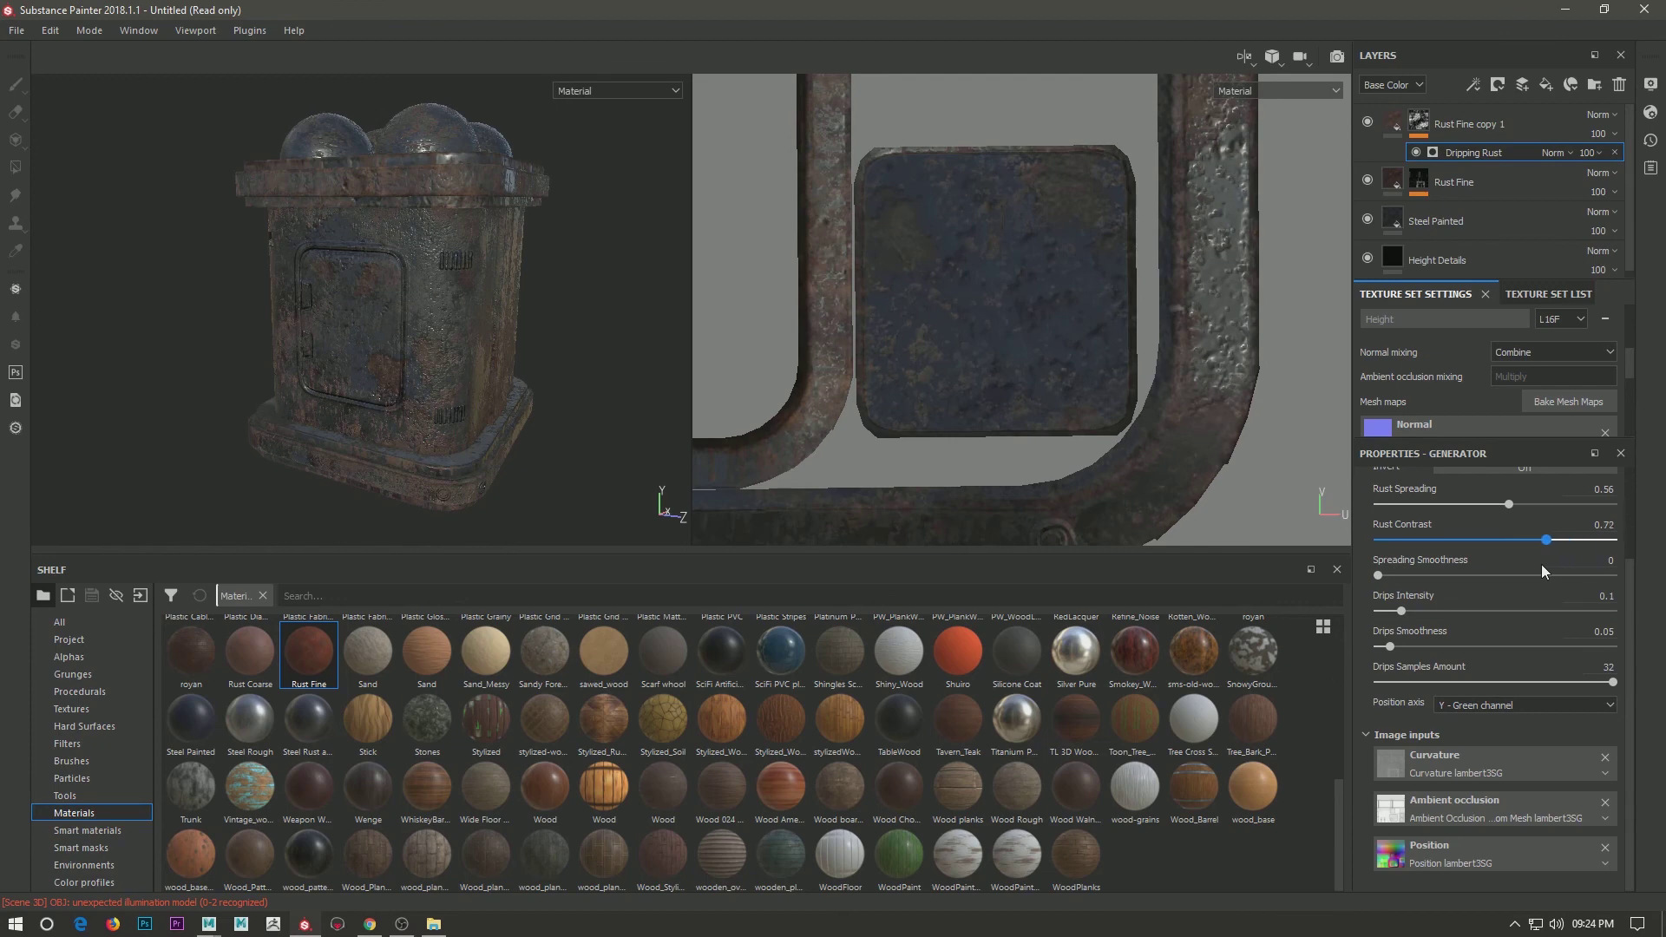
mouse_move(1400, 611)
left_mouse_down()
mouse_move(1451, 612)
mouse_move(1331, 651)
left_mouse_up()
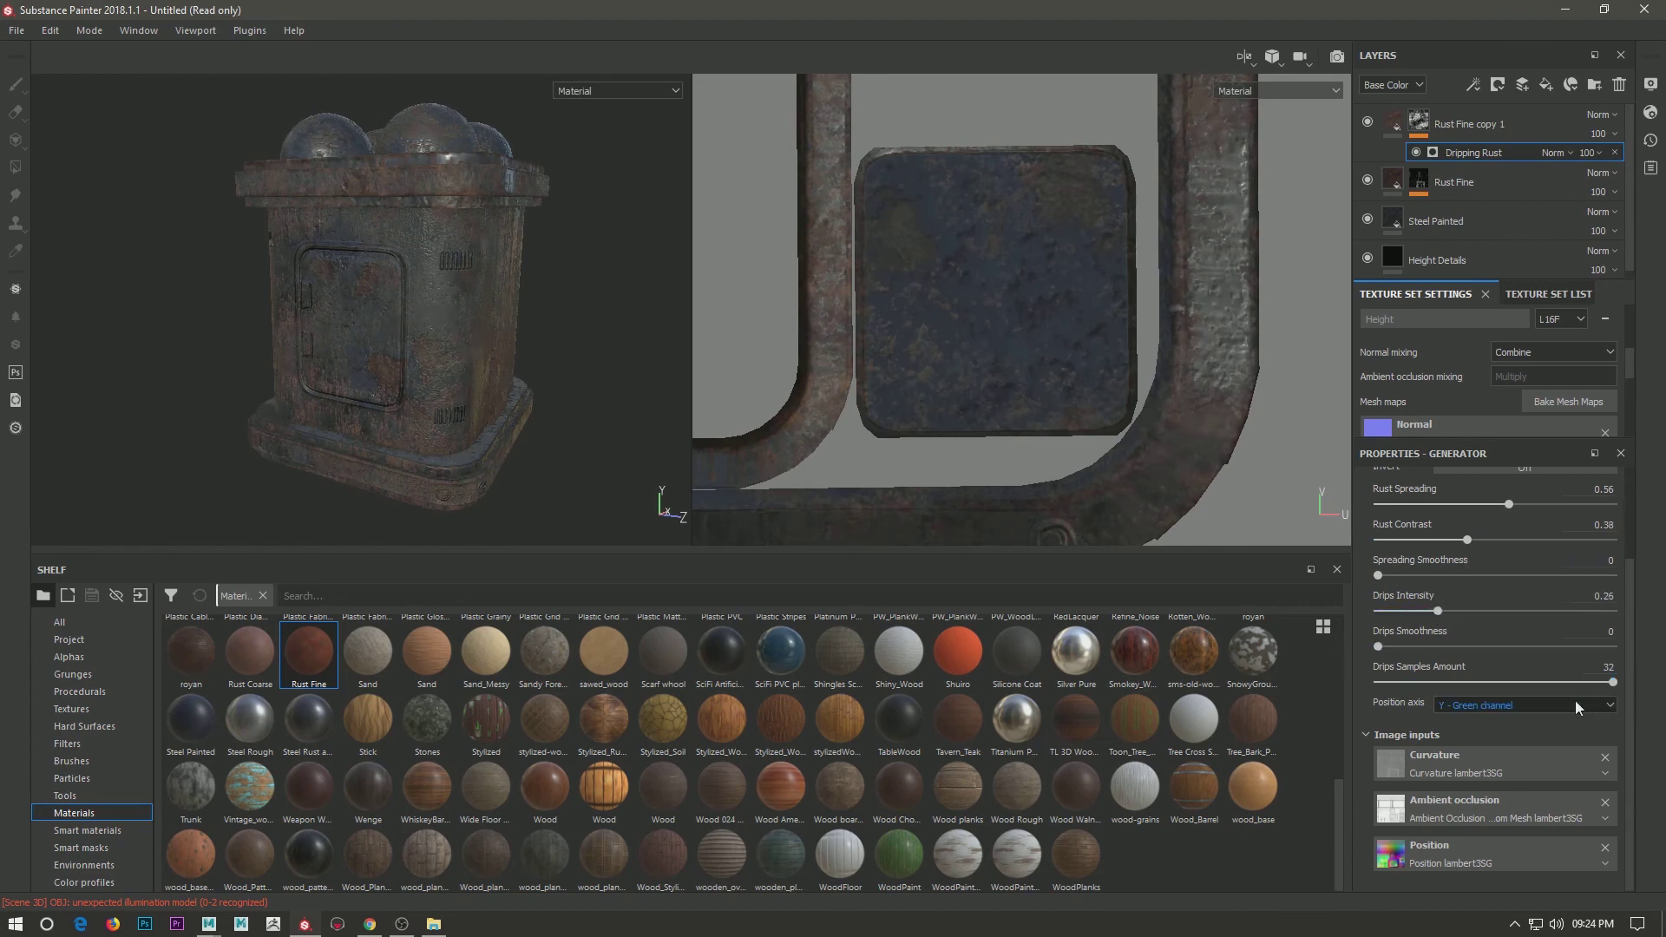
mouse_move(509, 486)
right_mouse_down("alt")
mouse_move(508, 509)
mouse_move(576, 272)
right_mouse_up("alt")
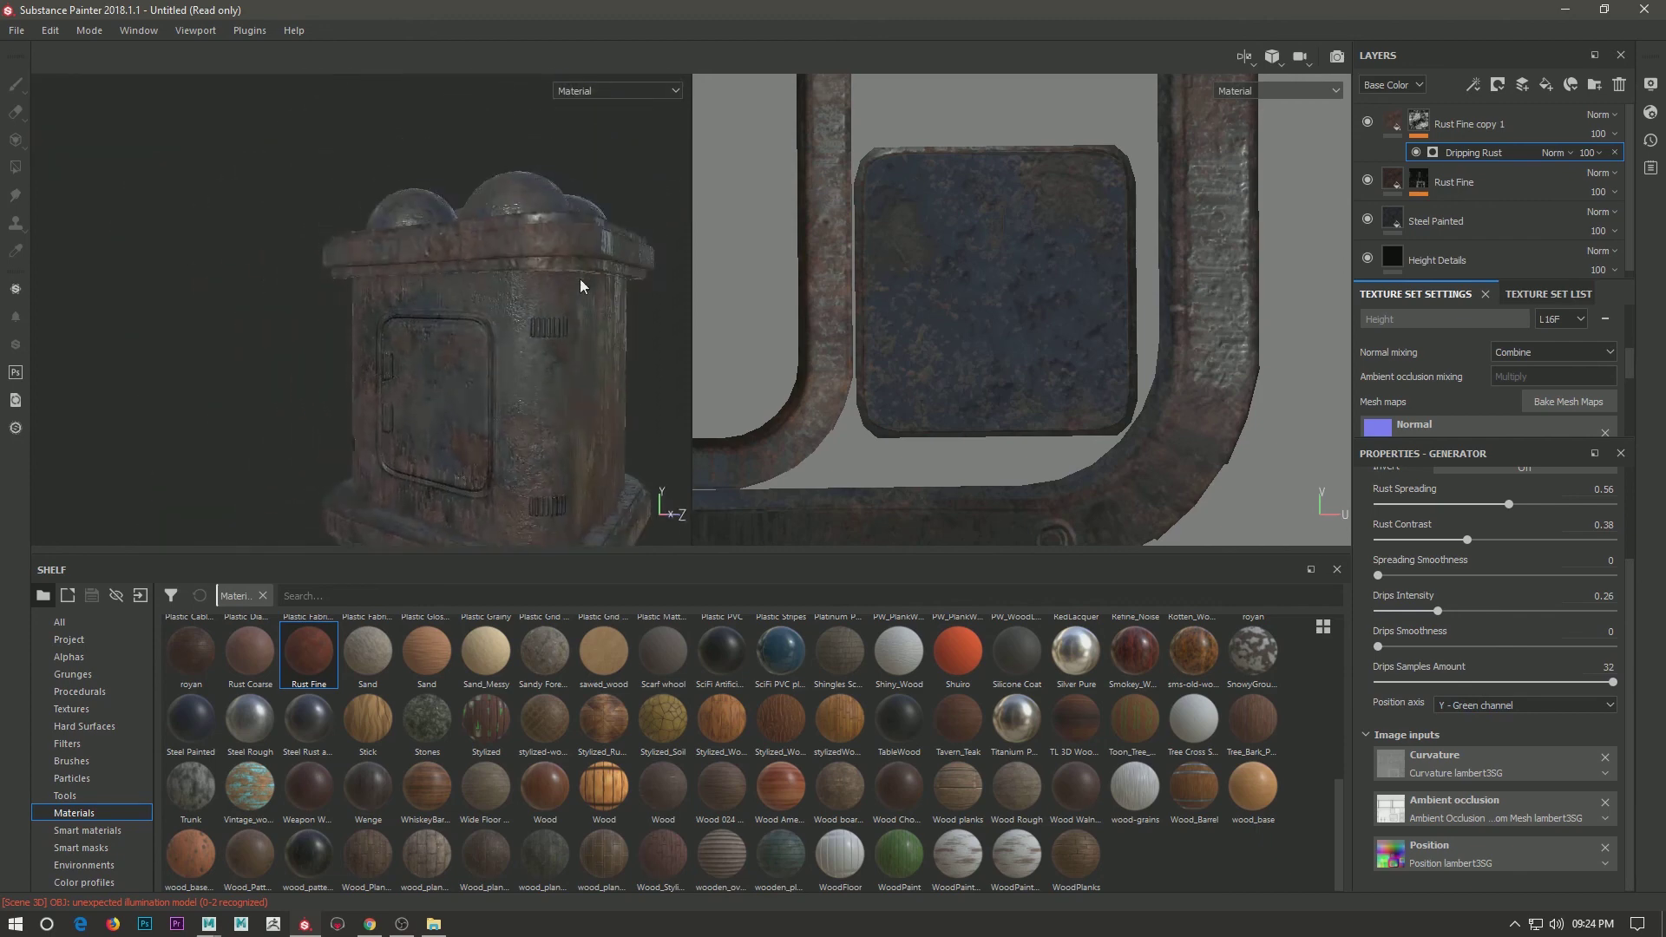
left_click_drag(576, 271, 516, 404, "alt")
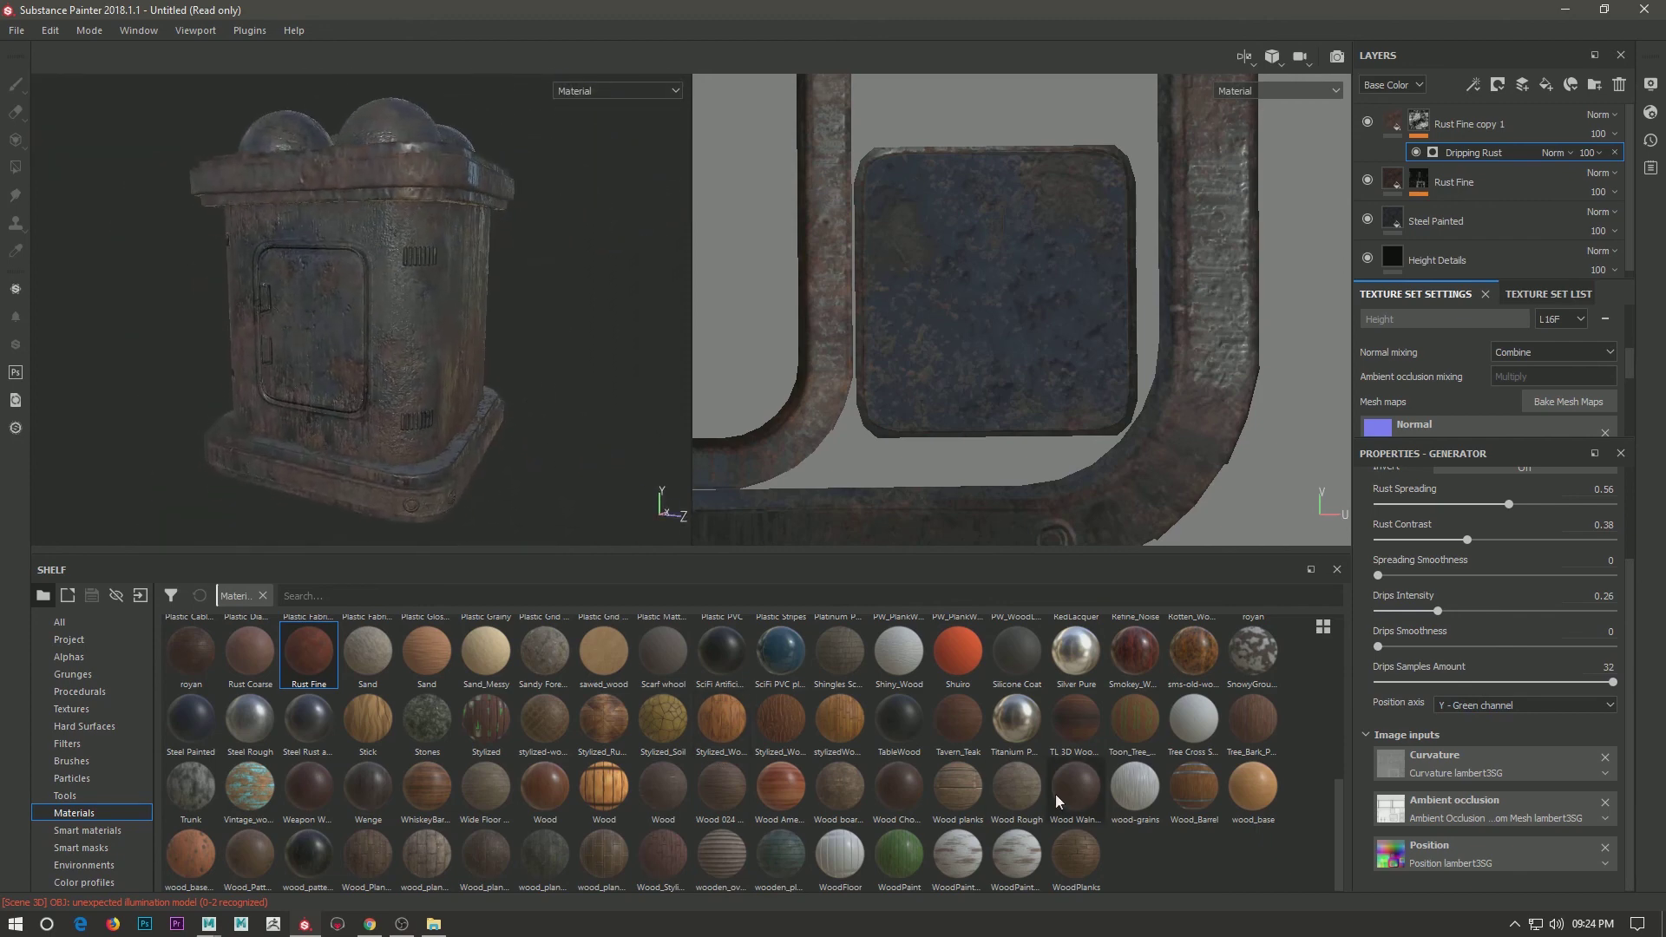
left_click(1464, 120)
Add Rust Coarse as the top layer with a lighter orange rust colour and full cavities.
mouse_move(250, 653)
left_mouse_down()
mouse_move(1479, 213)
mouse_move(1457, 108)
left_mouse_up()
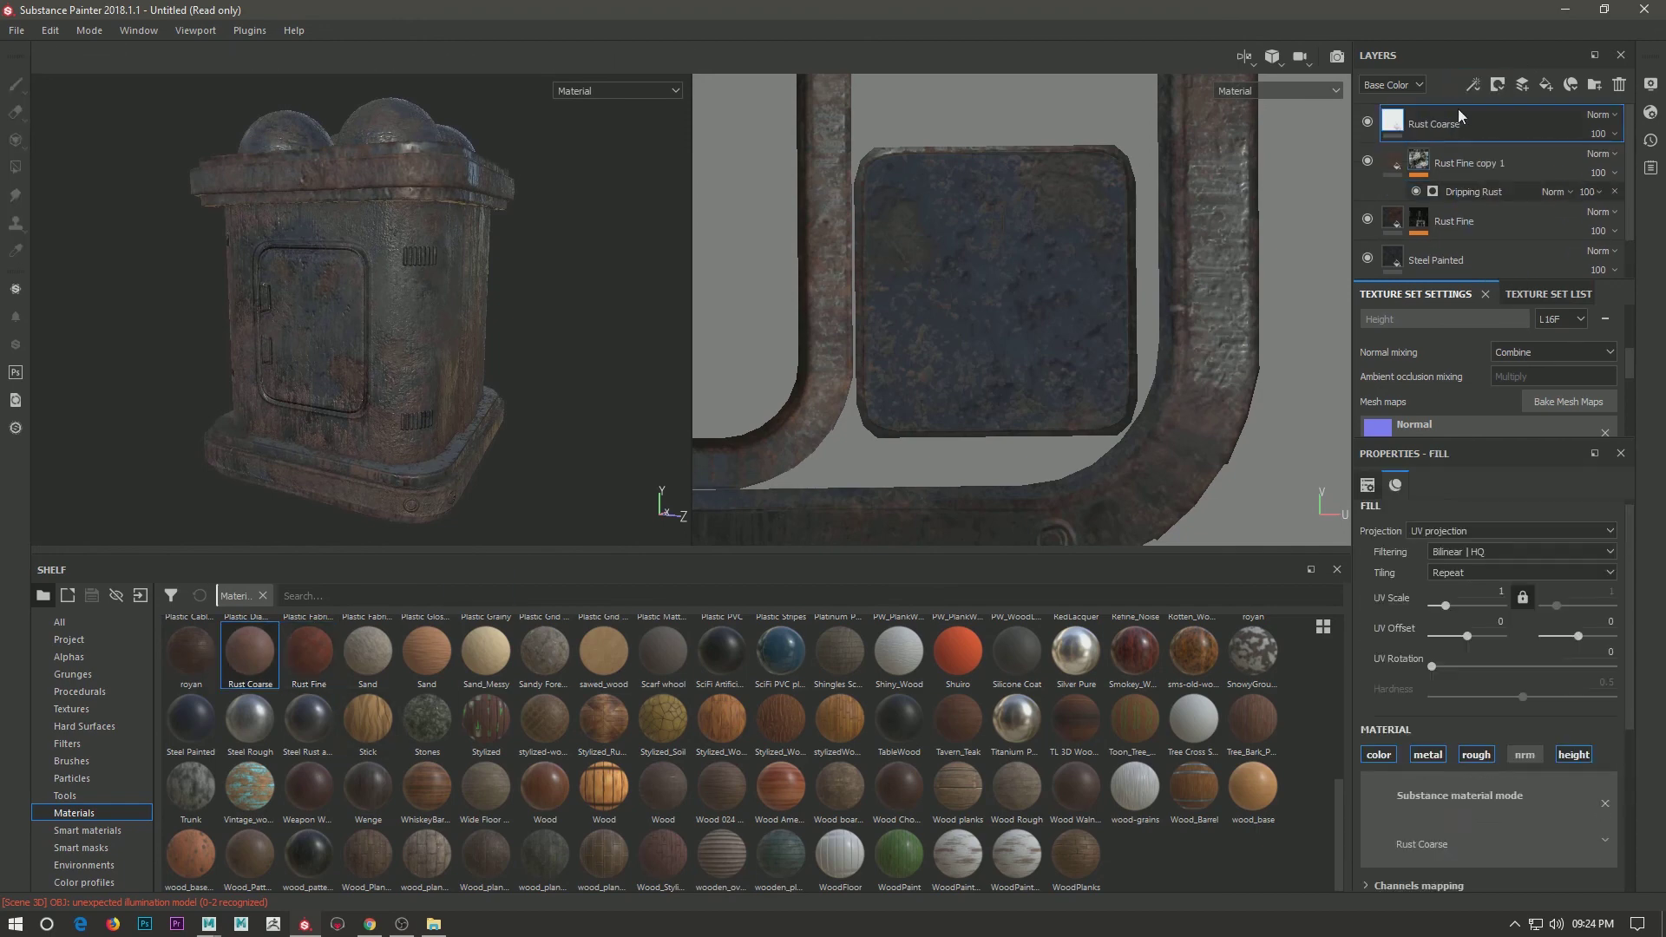
left_click(1492, 834)
left_click_drag(1487, 719, 1502, 687)
scroll(1485, 822, "down", 2)
left_click_drag(1495, 773, 1615, 775)
Give Rust Coarse a black mask with a scratches generator.
right_click(1433, 123)
left_click(1475, 149)
right_click(1456, 128)
left_click(1506, 612)
left_click(1494, 512)
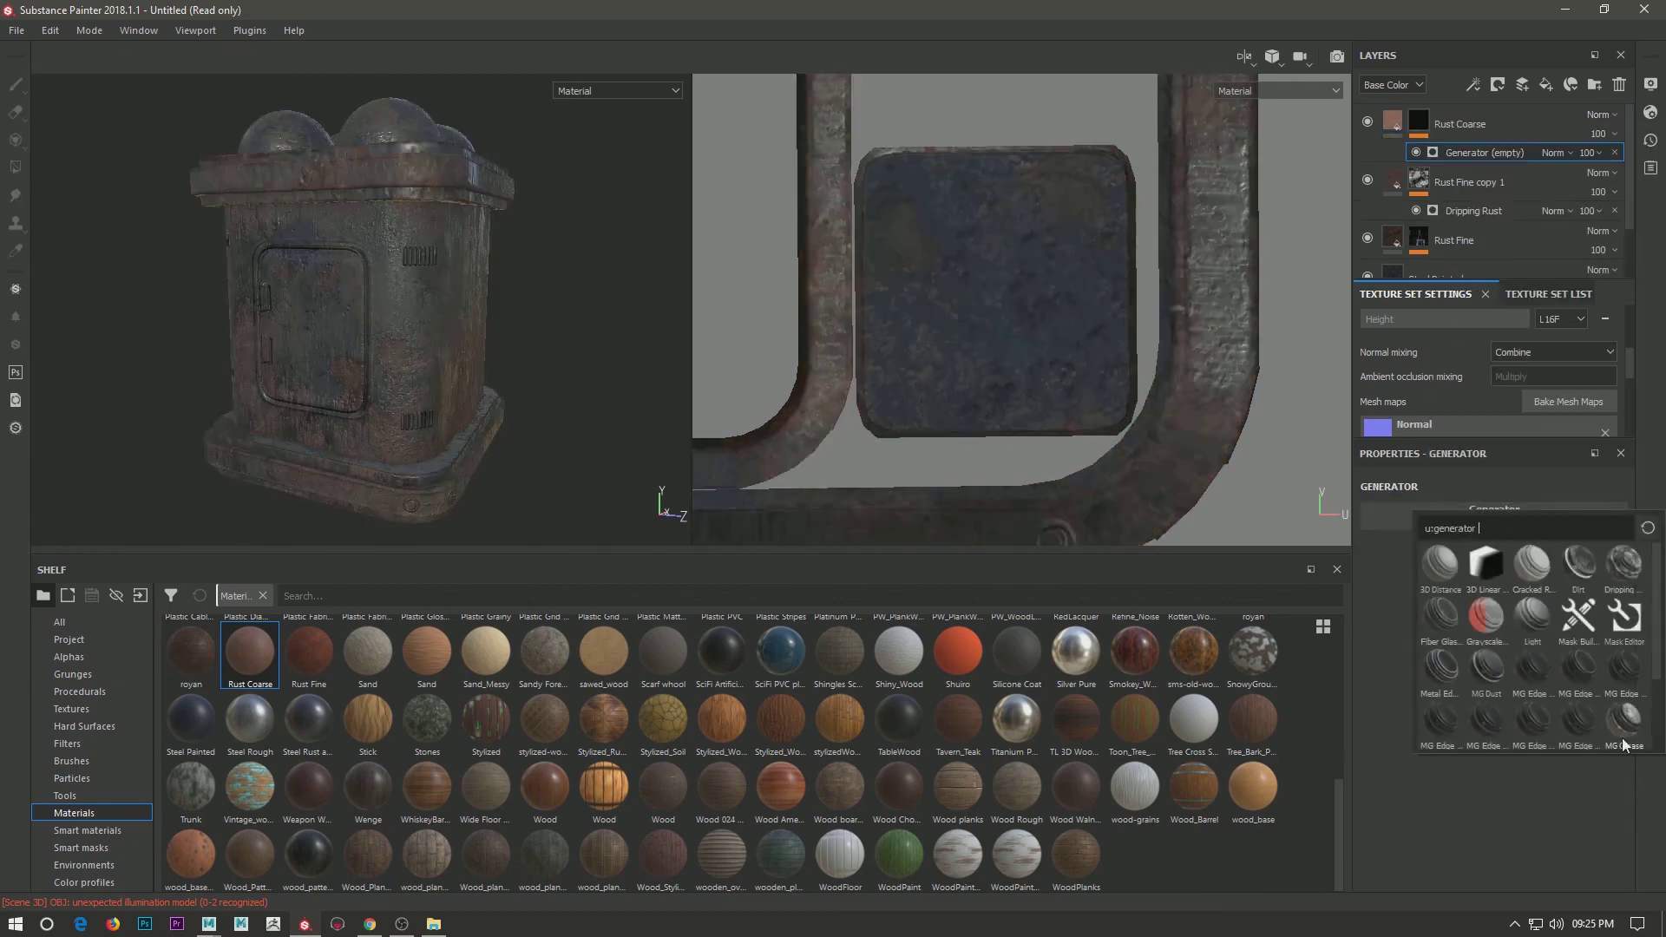
scroll(1490, 659, "down", 2)
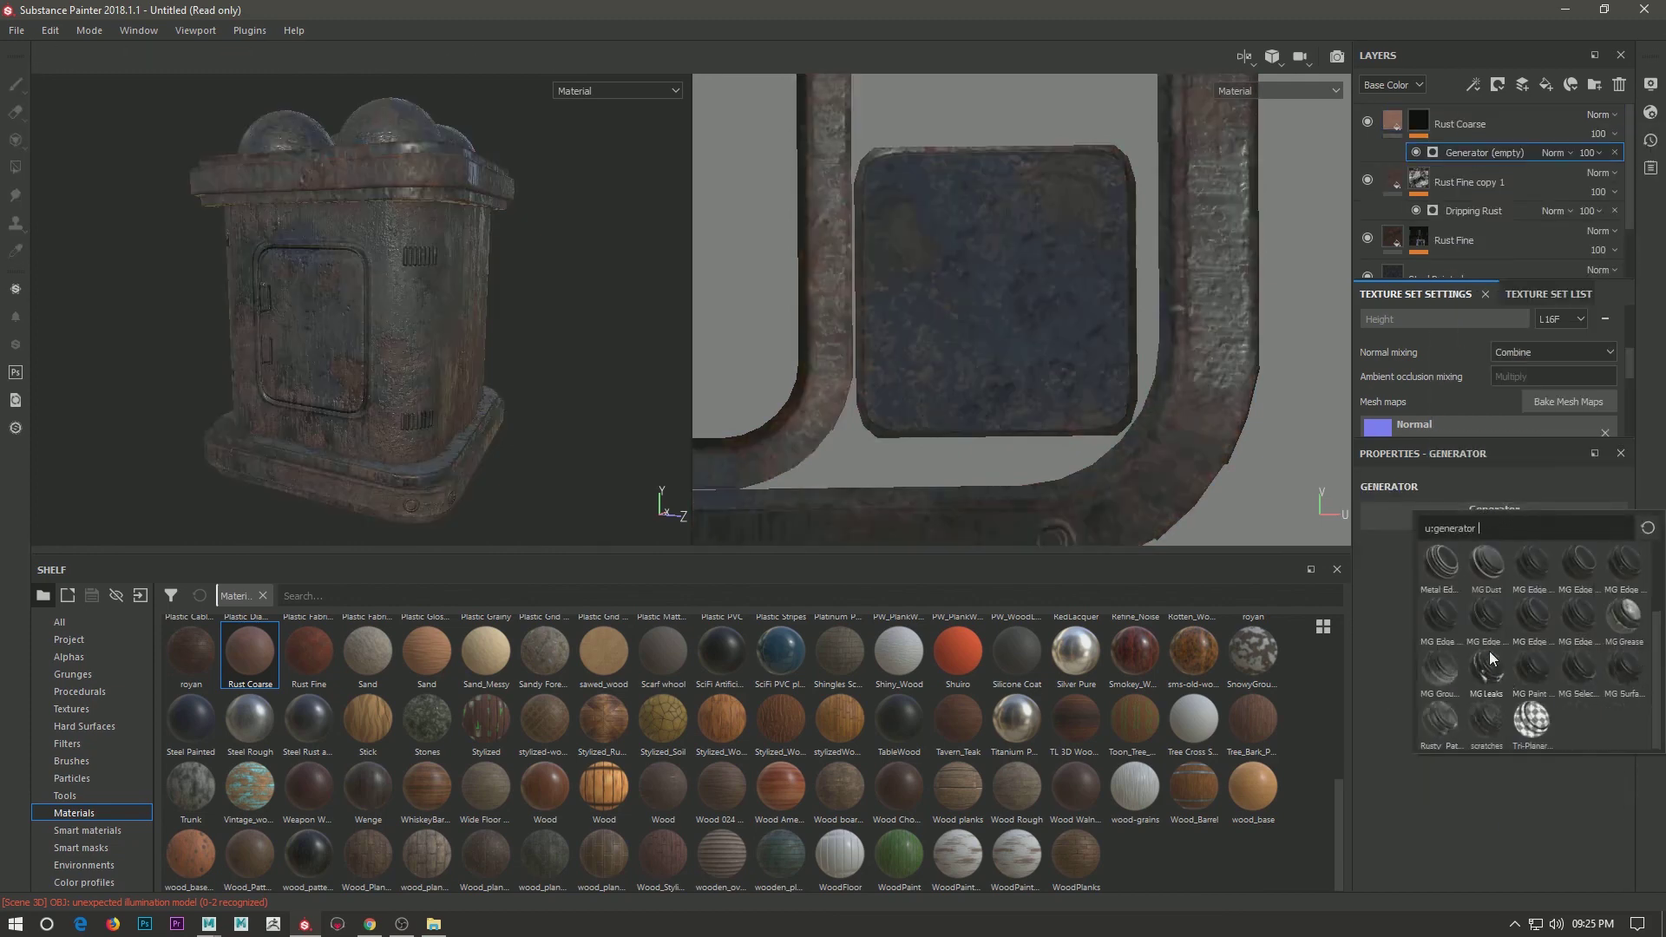
left_click(1491, 722)
left_click(1401, 661)
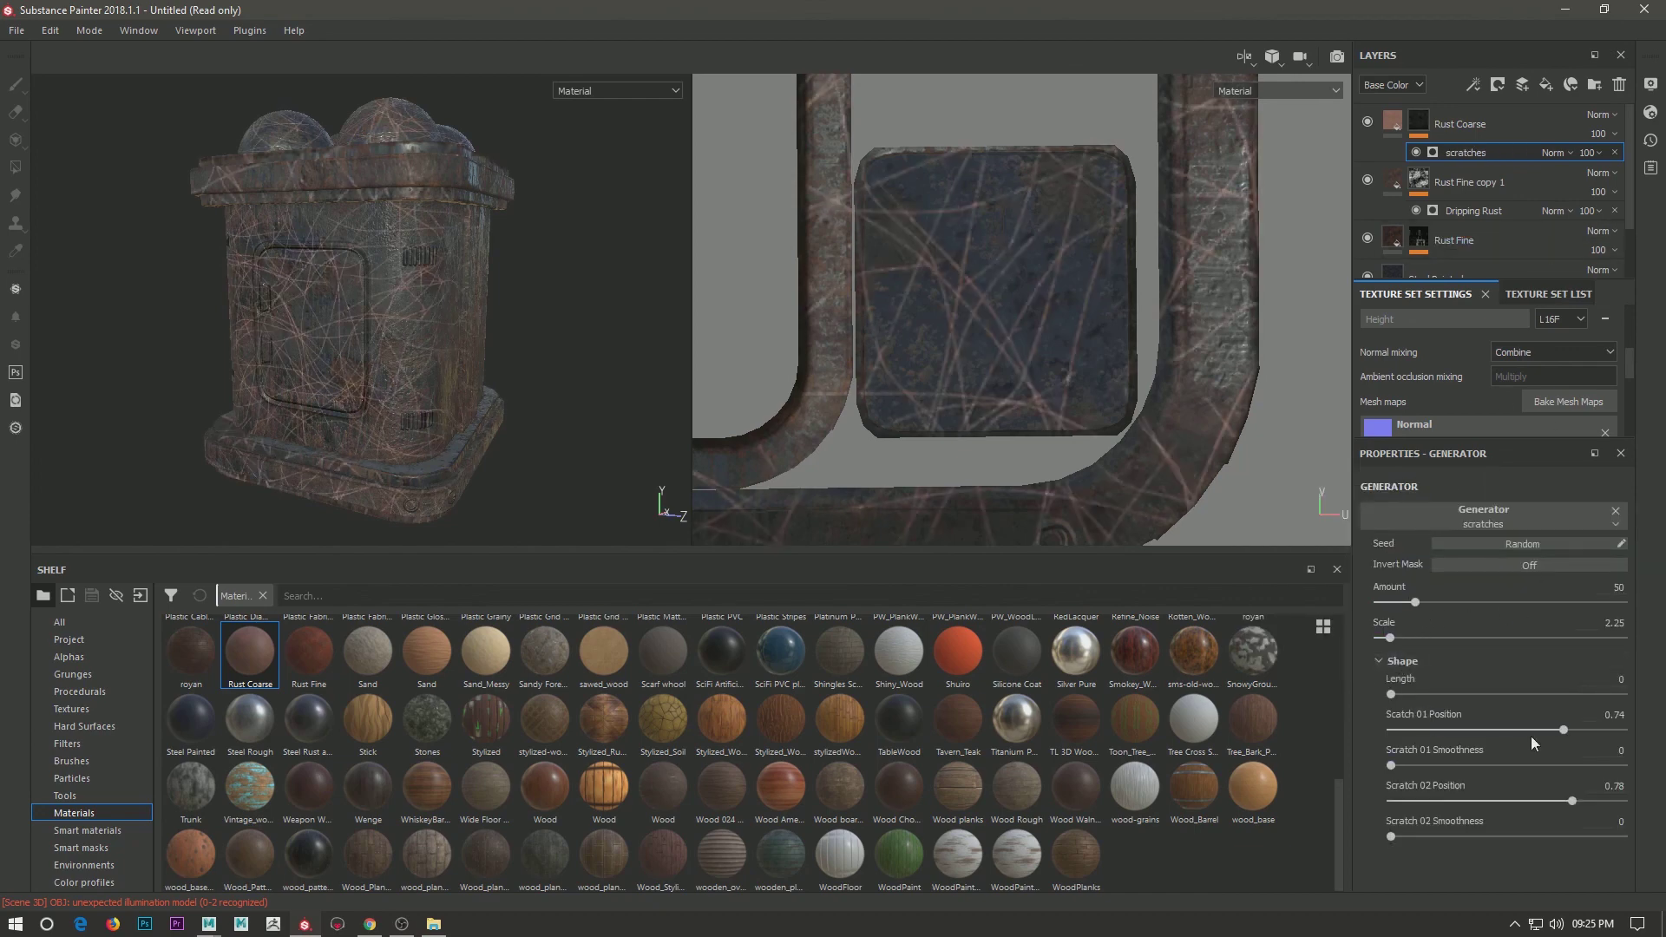
Swap the mask generator to Rusty_Patches with lower sharpness and intensity.
left_click(1495, 517)
scroll(1467, 659, "down", 2)
left_click(1432, 742)
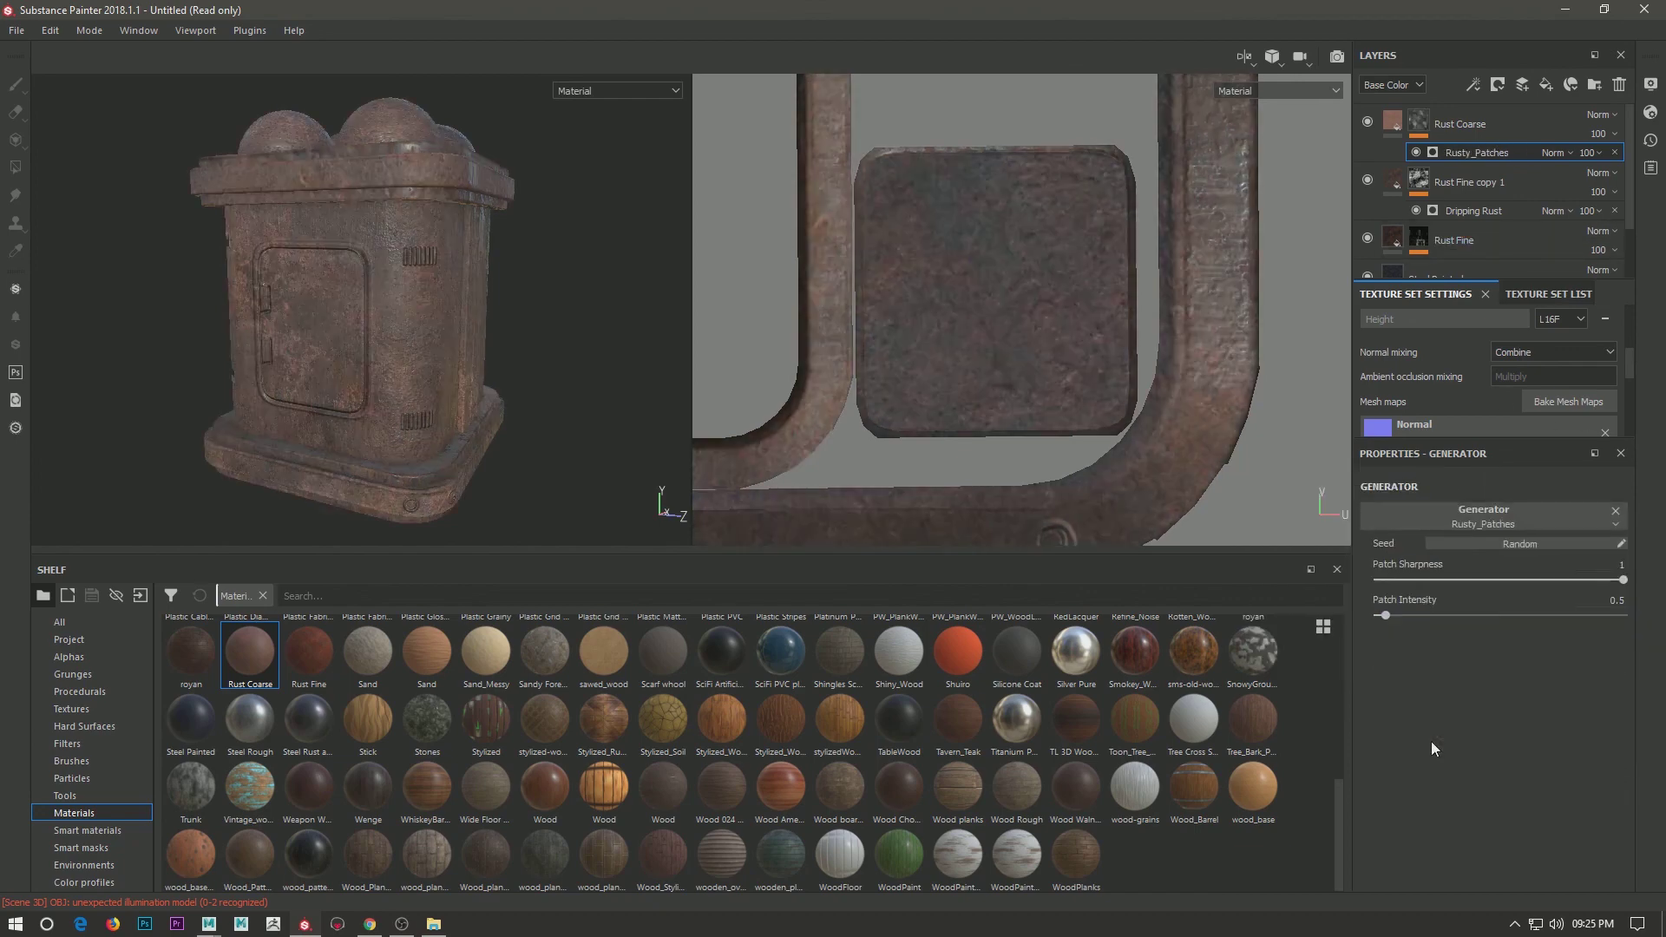
mouse_move(1621, 580)
left_mouse_down()
mouse_move(1376, 580)
mouse_move(1417, 616)
left_mouse_up()
left_click(1379, 615)
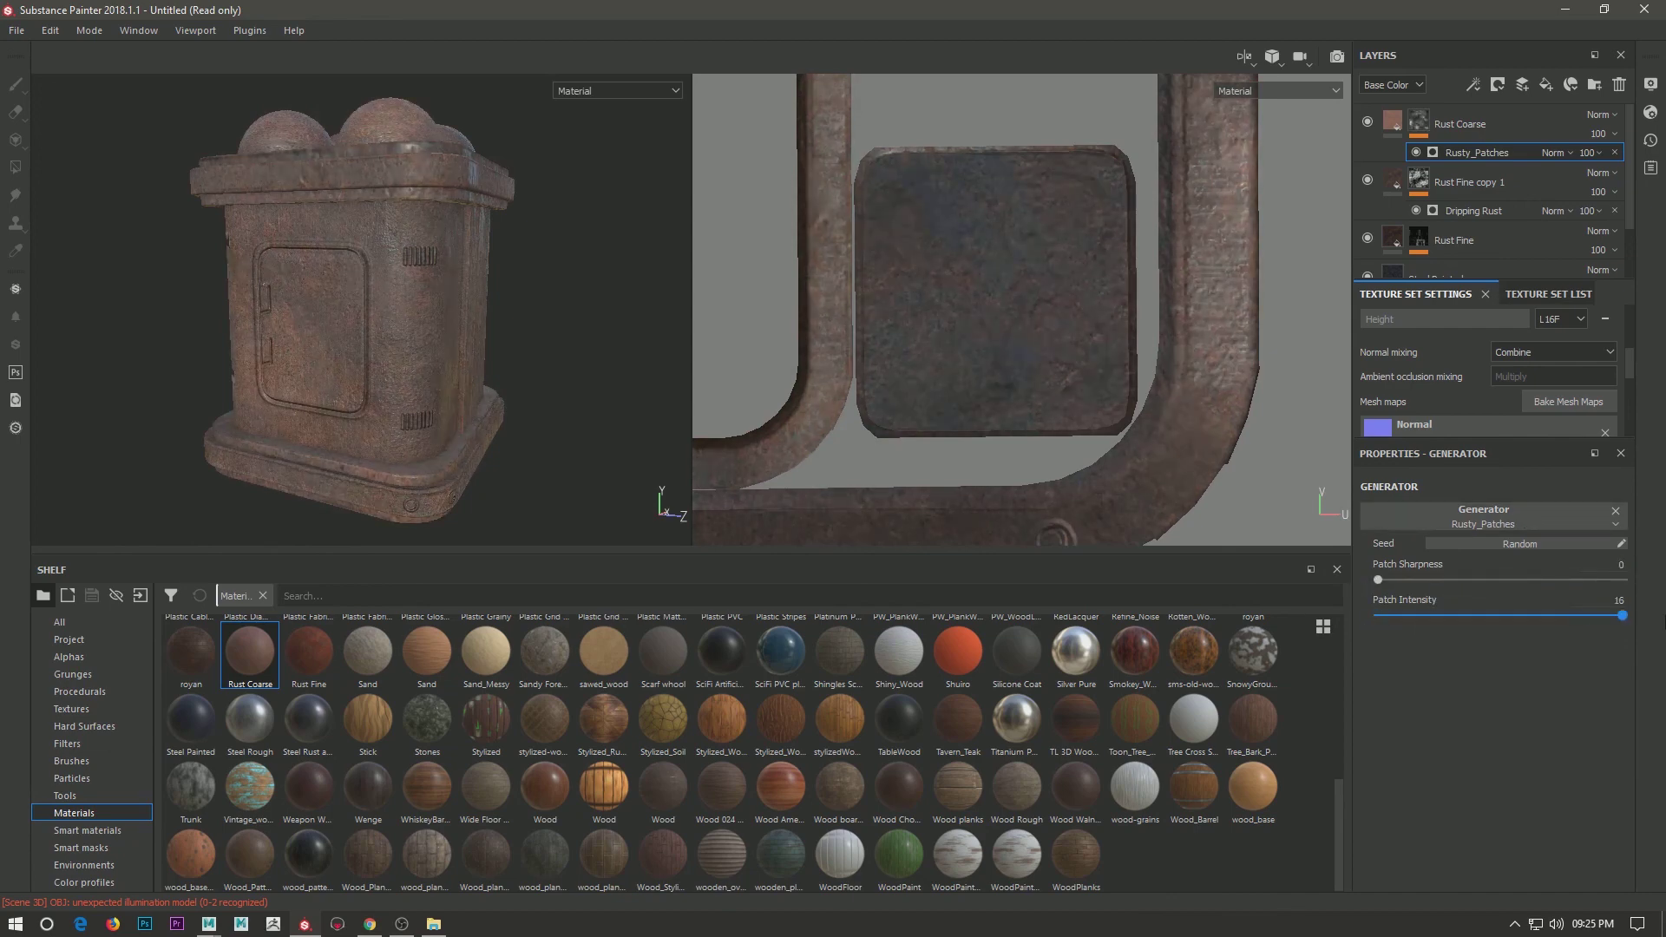
Switch the mask generator to MG Ground Dirt with a lower level and a new position axis.
left_click(1451, 516)
left_click(1440, 733)
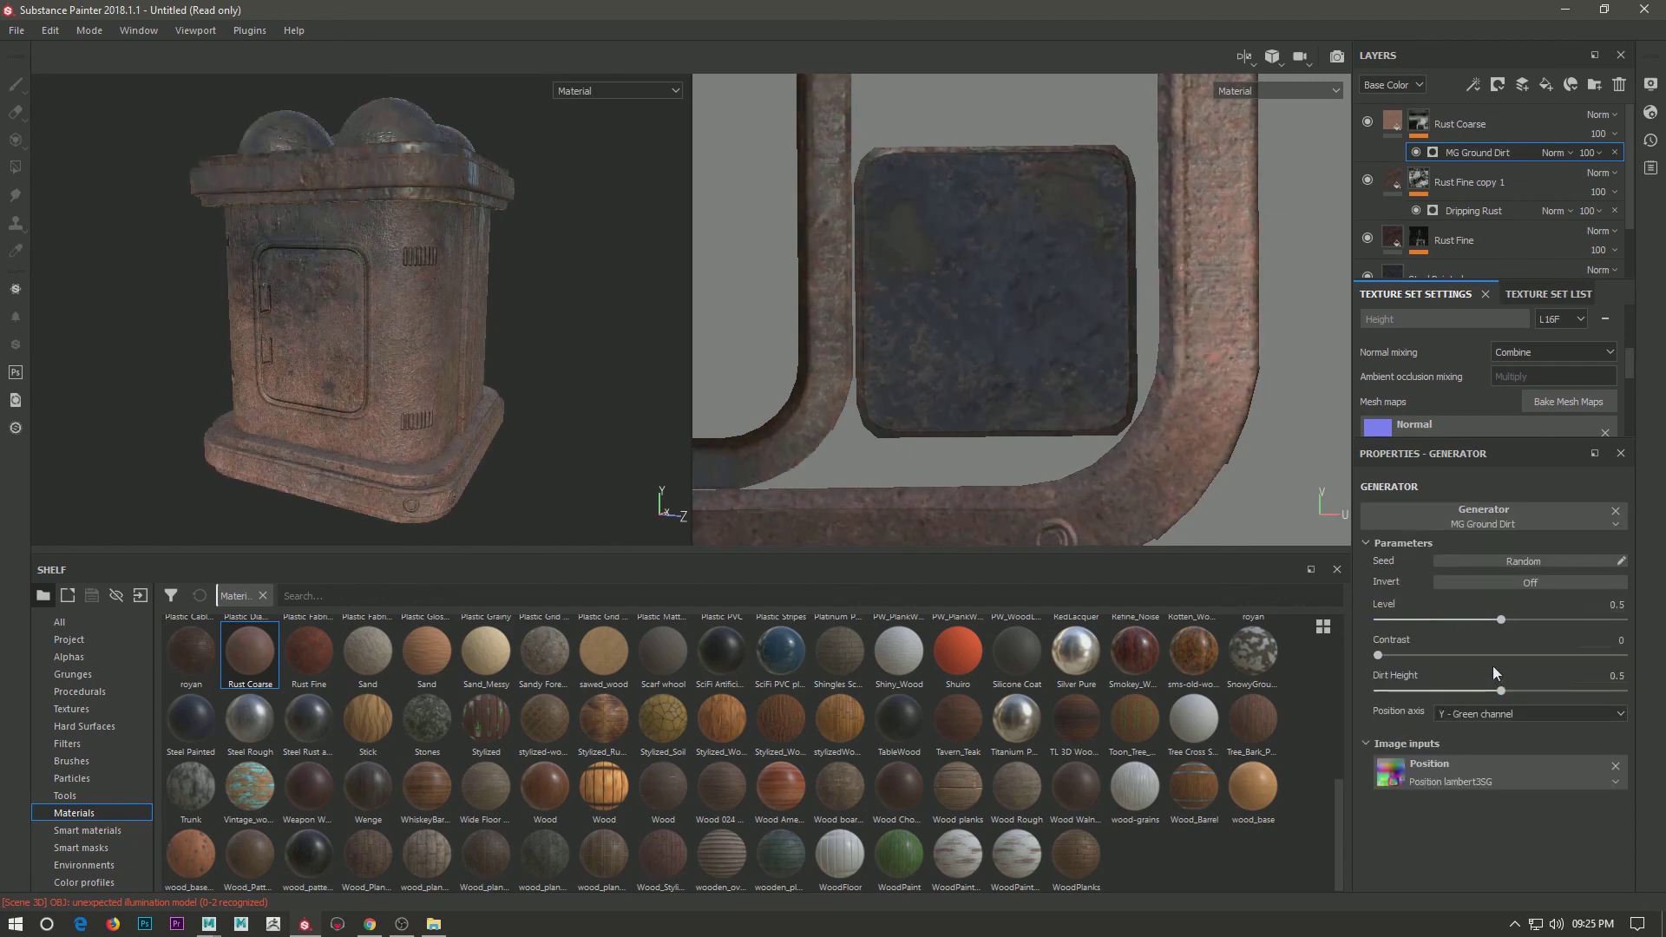
left_click_drag(1506, 621, 1410, 632)
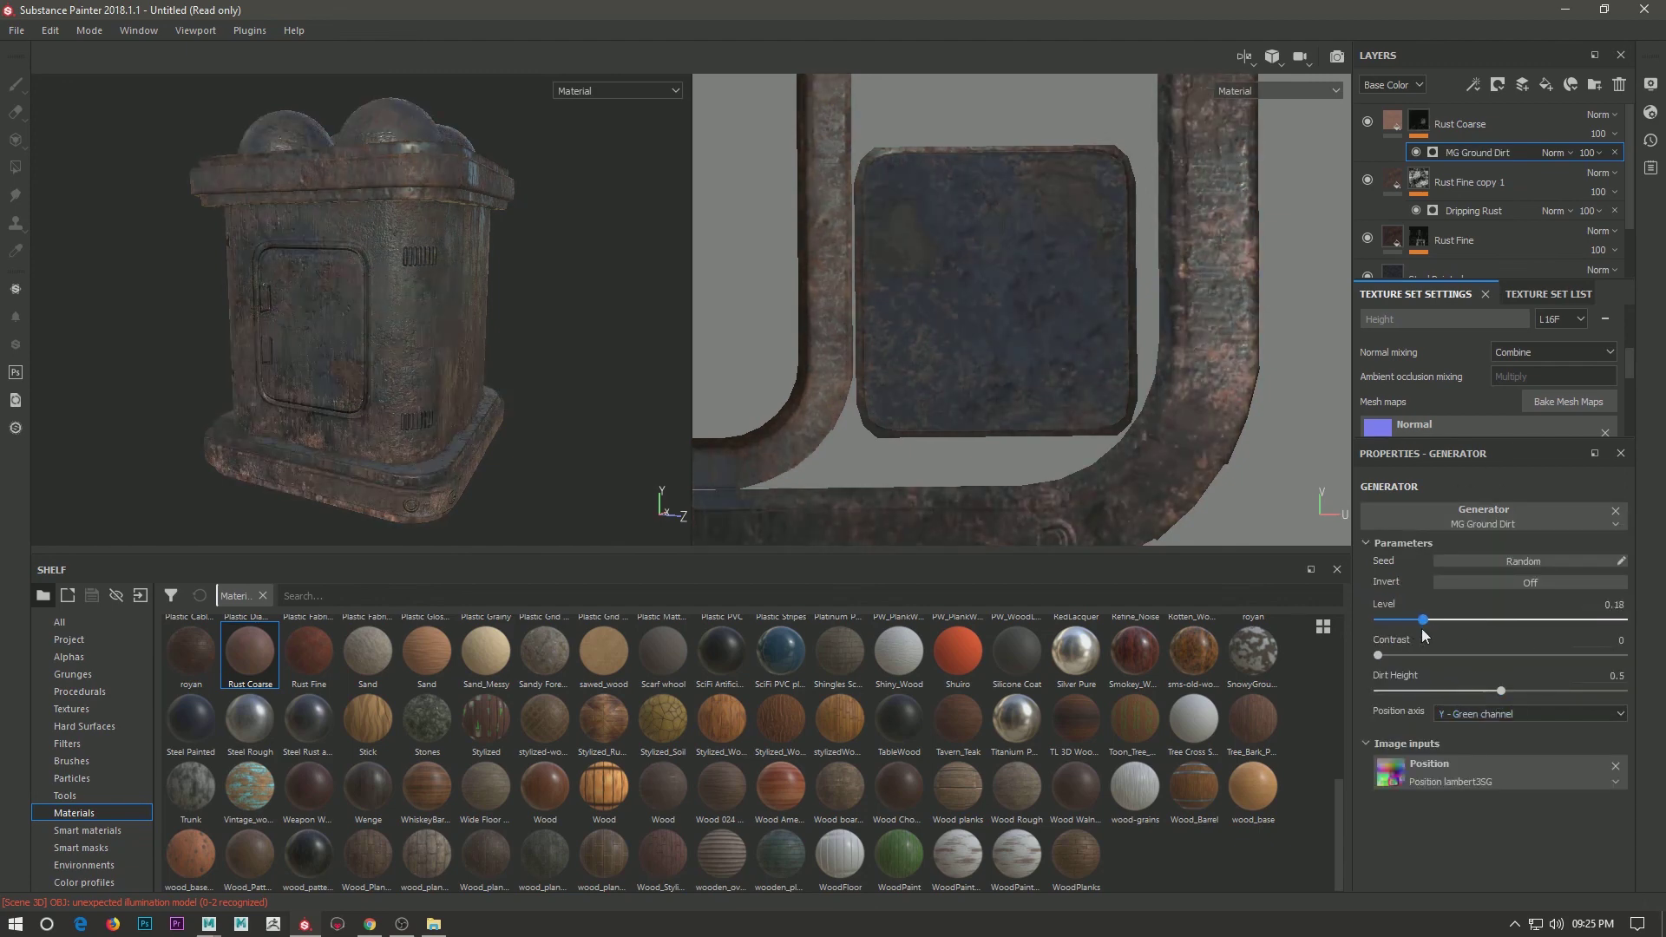
left_click(1579, 709)
left_click(1560, 751)
left_click(1553, 715)
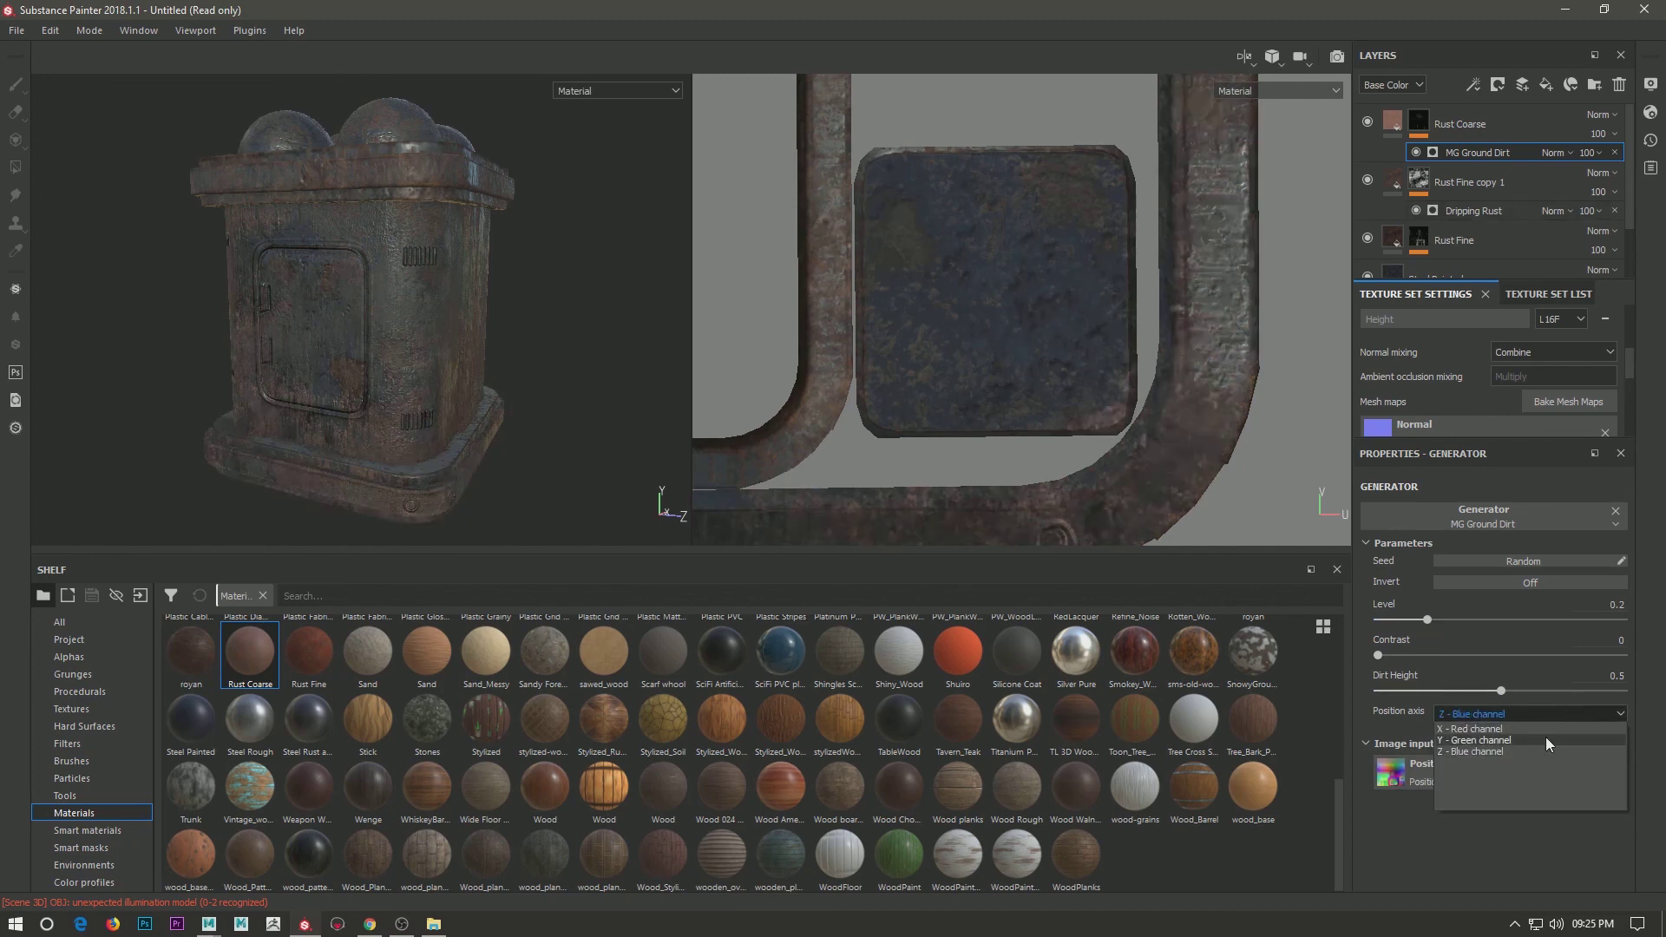
Darken the Rust Coarse rust colour to a deeper reddish brown.
left_click(1391, 122)
left_click(1522, 815)
mouse_move(1477, 711)
left_mouse_down()
mouse_move(1455, 778)
mouse_move(1508, 721)
mouse_move(1527, 731)
left_mouse_up()
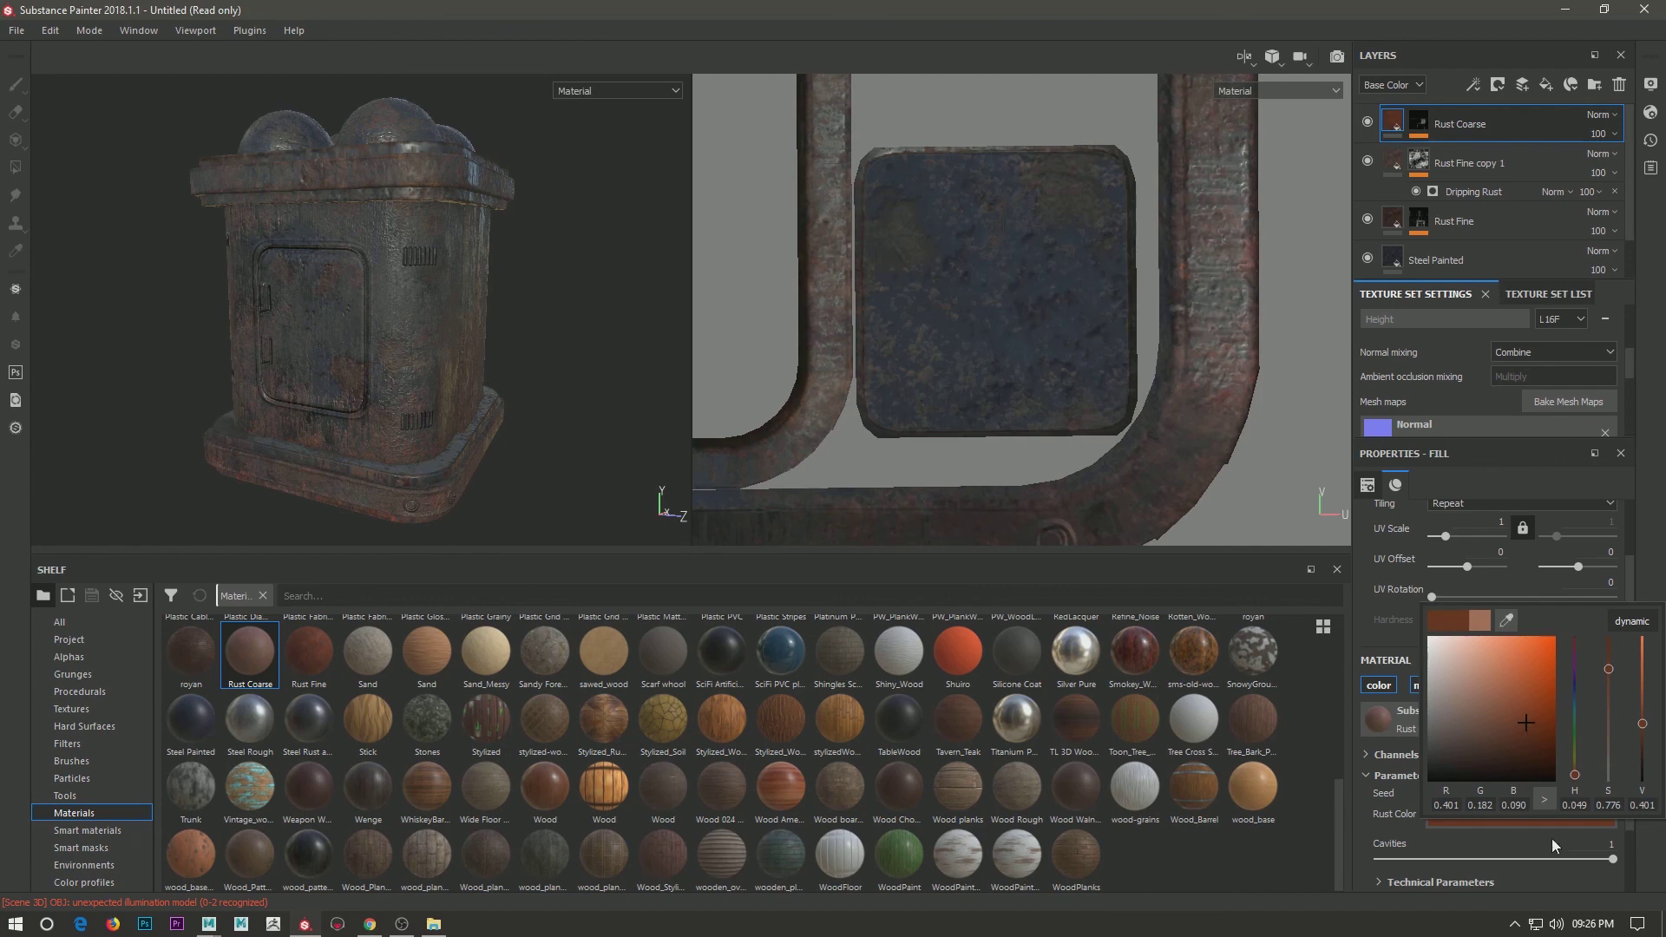
left_click_drag(565, 299, 553, 293, "alt")
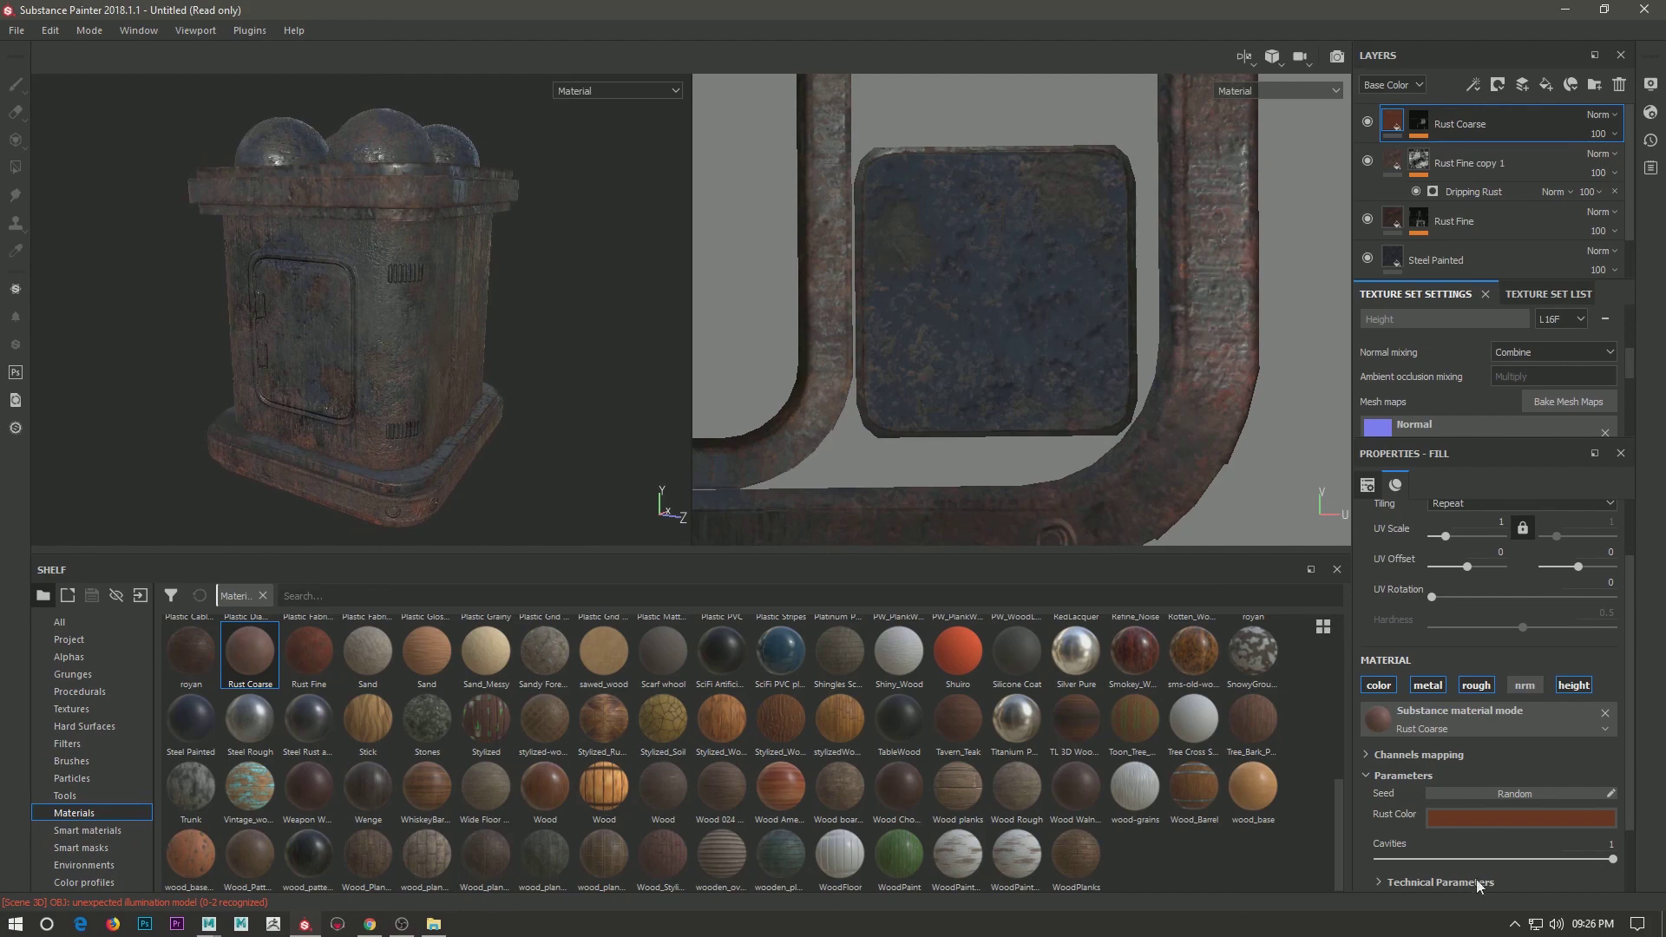
Switch to the Iray render view and show a ground beneath the container.
key("F10")
scroll(1401, 842, "down", 5)
left_click(1388, 860)
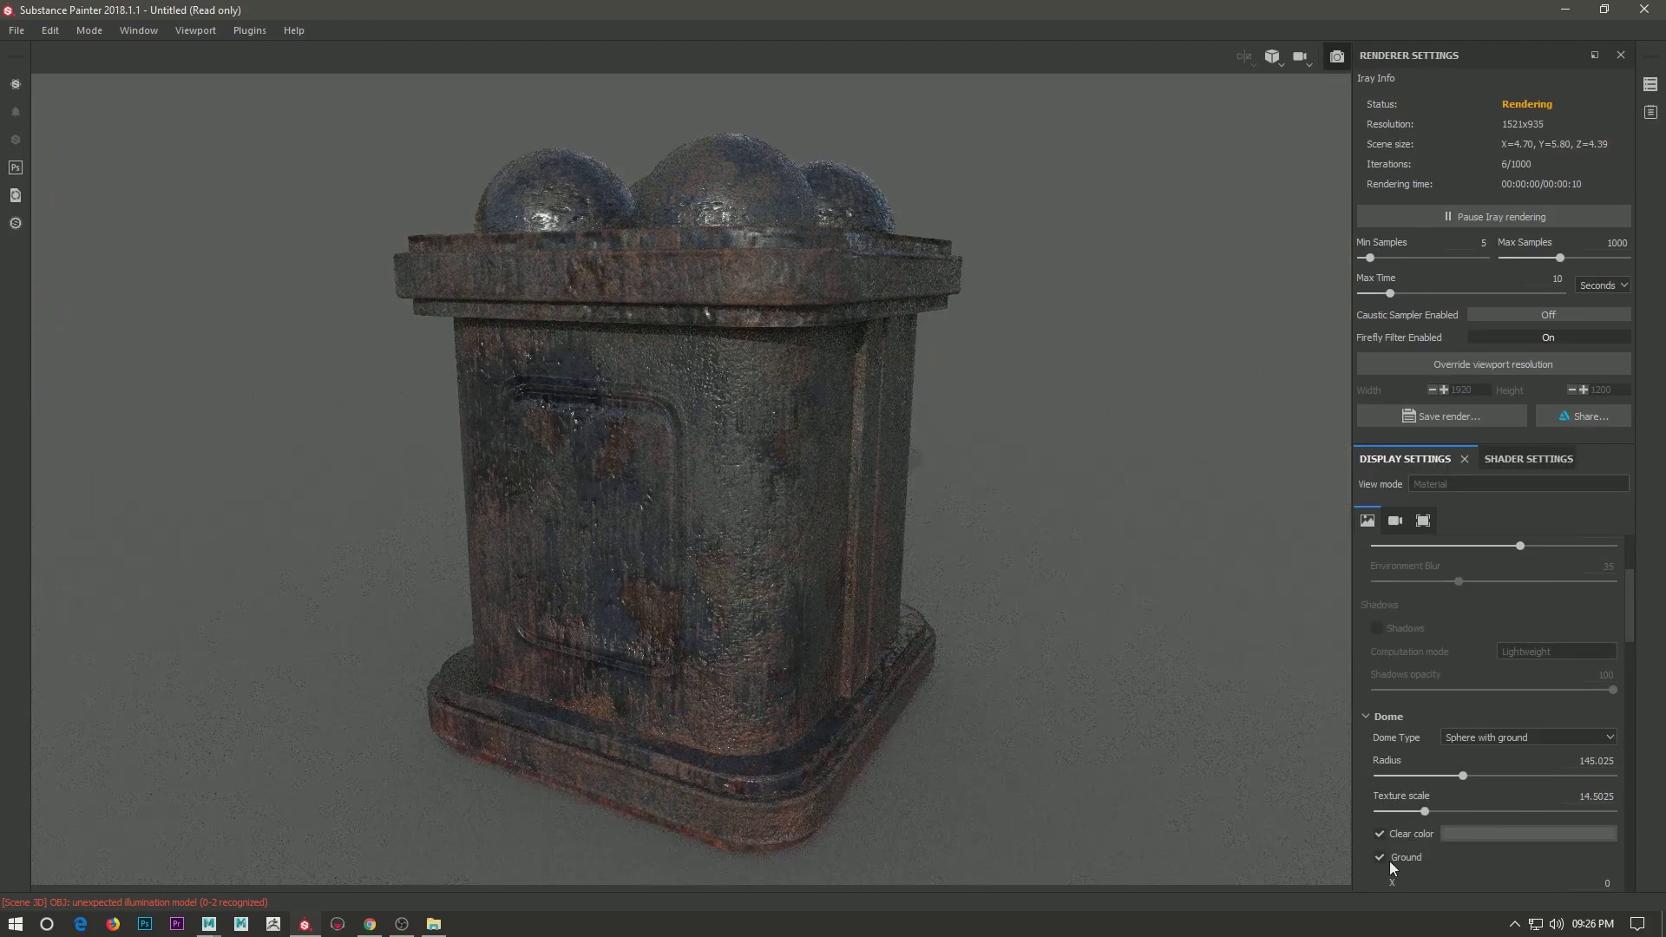